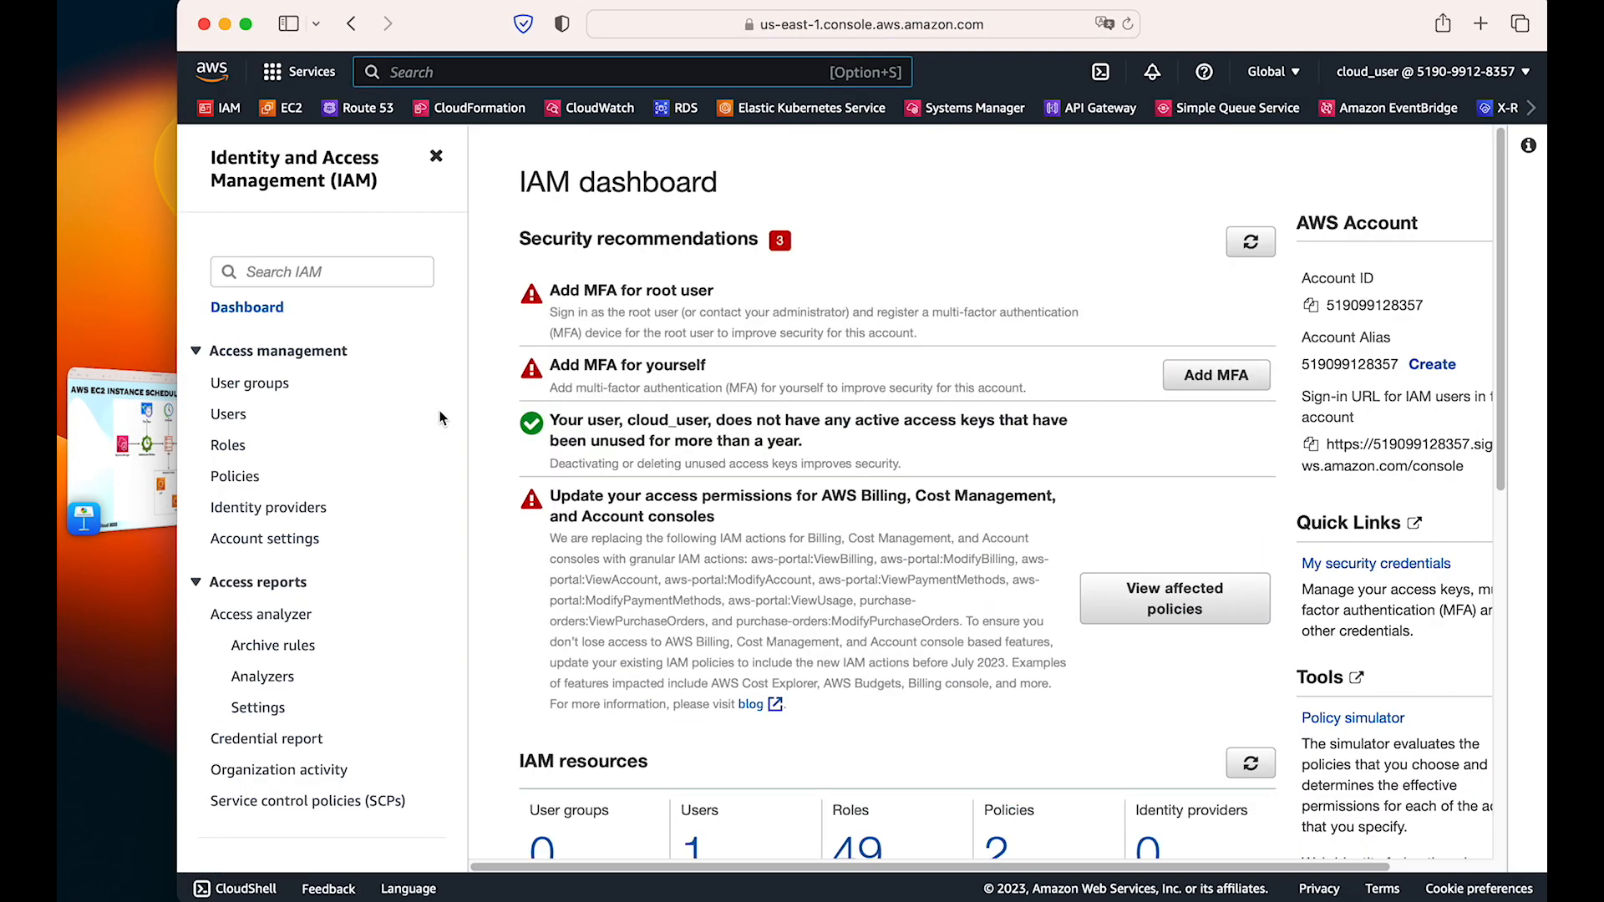
Step: Start creating a new IAM role, checking where the role fits in the EC2 instance schedule diagram in Keynote
left_click(230, 445)
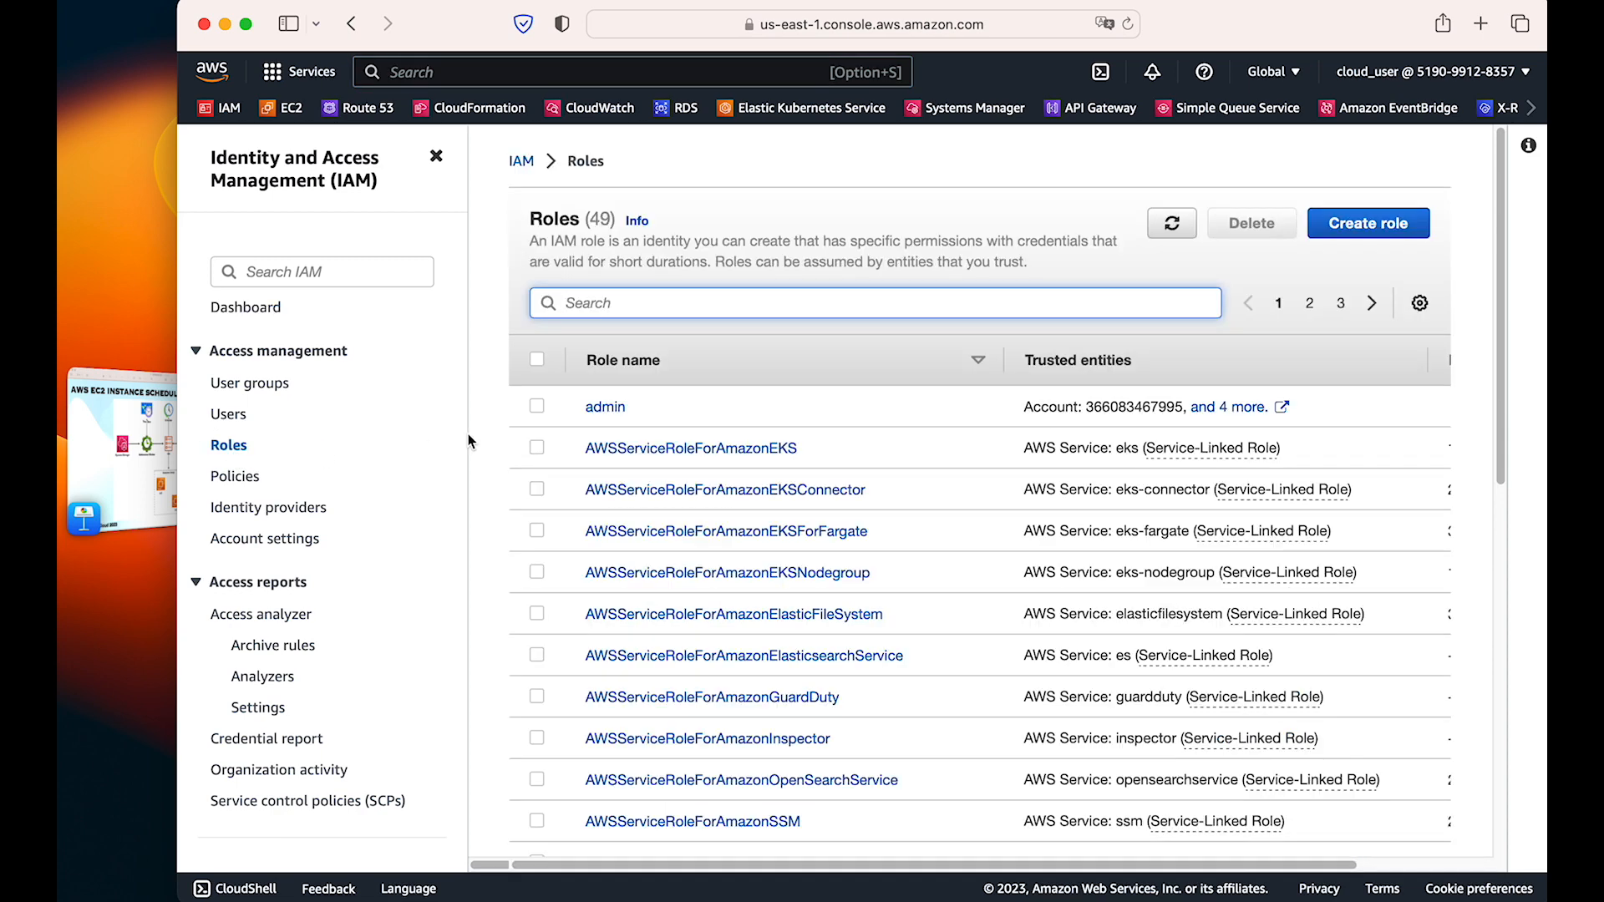
left_click(1369, 223)
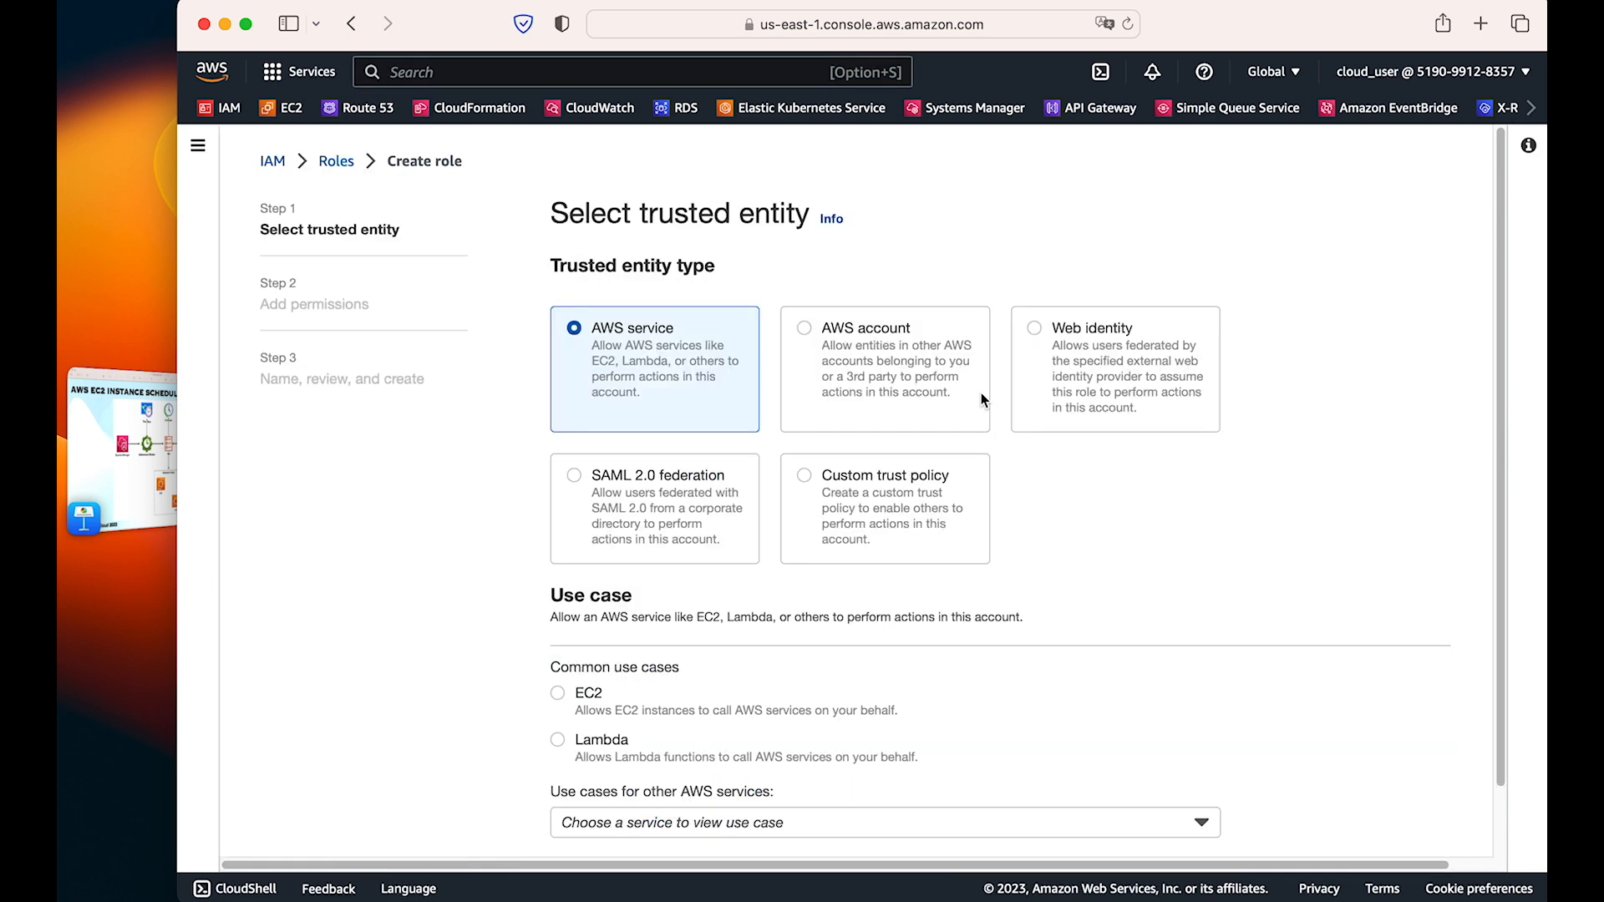
left_click(97, 464)
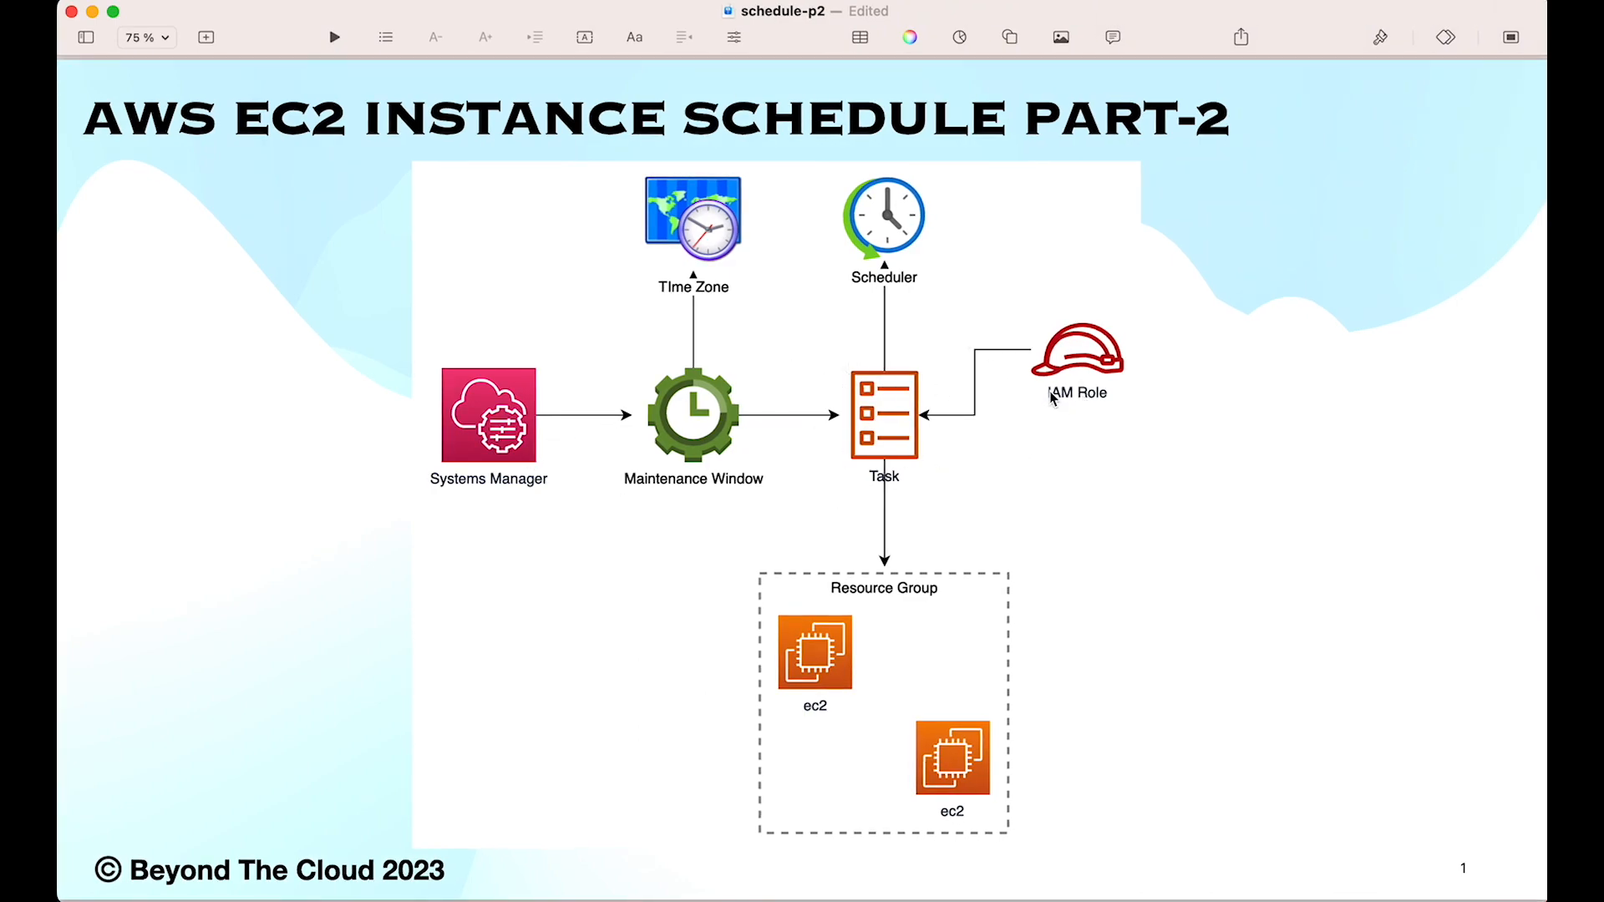
key("super+Tab")
scroll(888, 473, "down", 2)
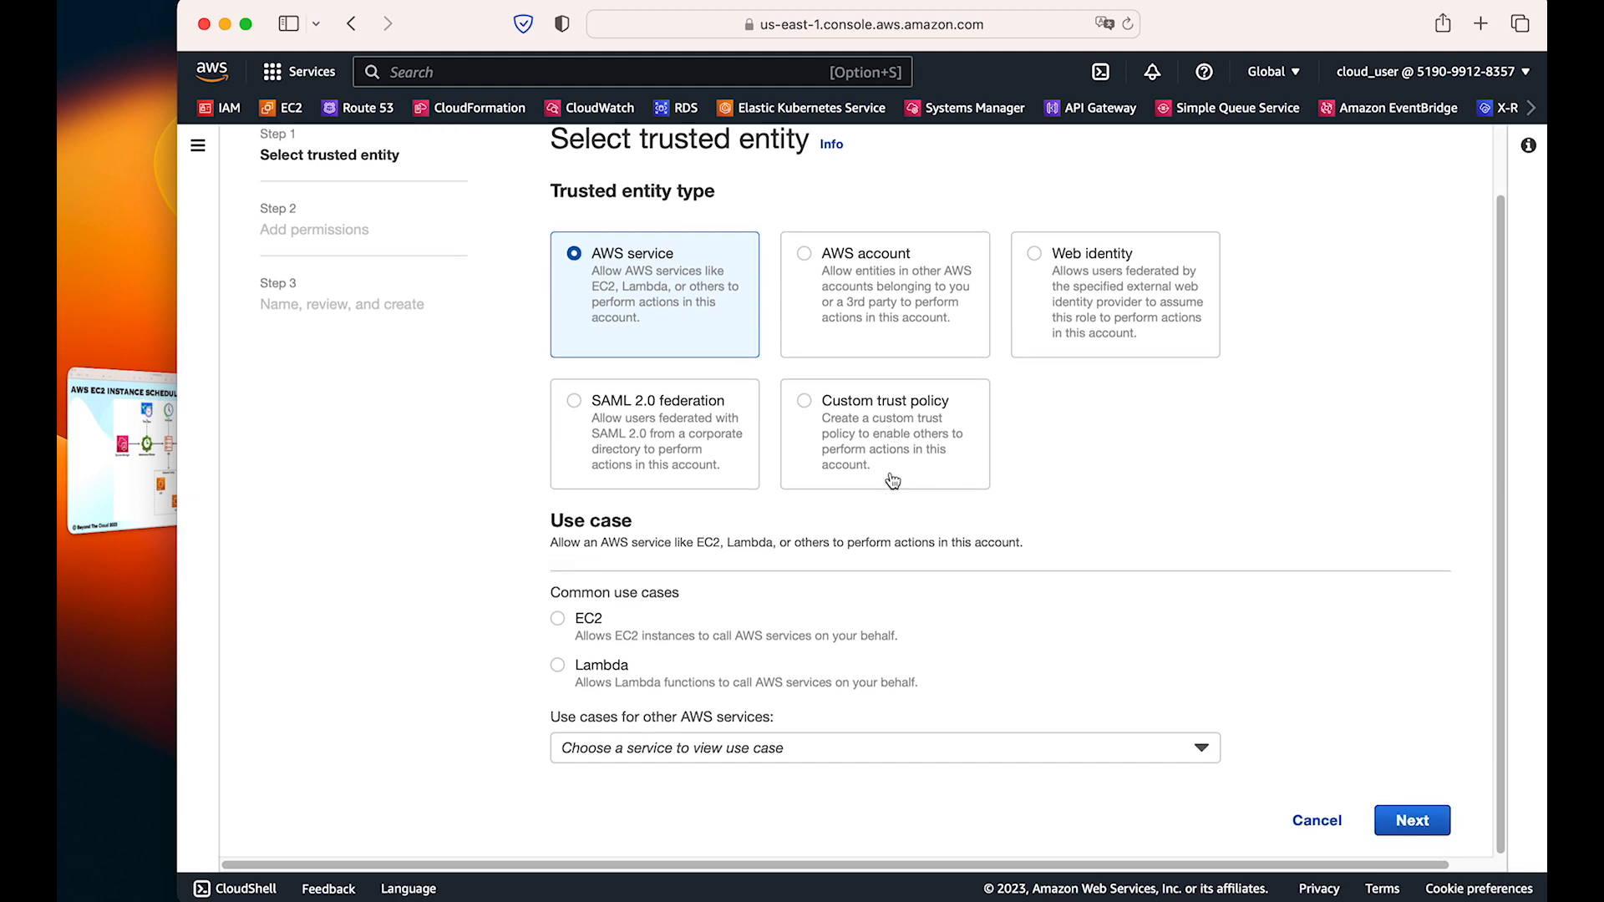
Step: Set the trusted AWS service to Systems Manager with the Systems Manager use case and continue to the permissions
left_click(929, 746)
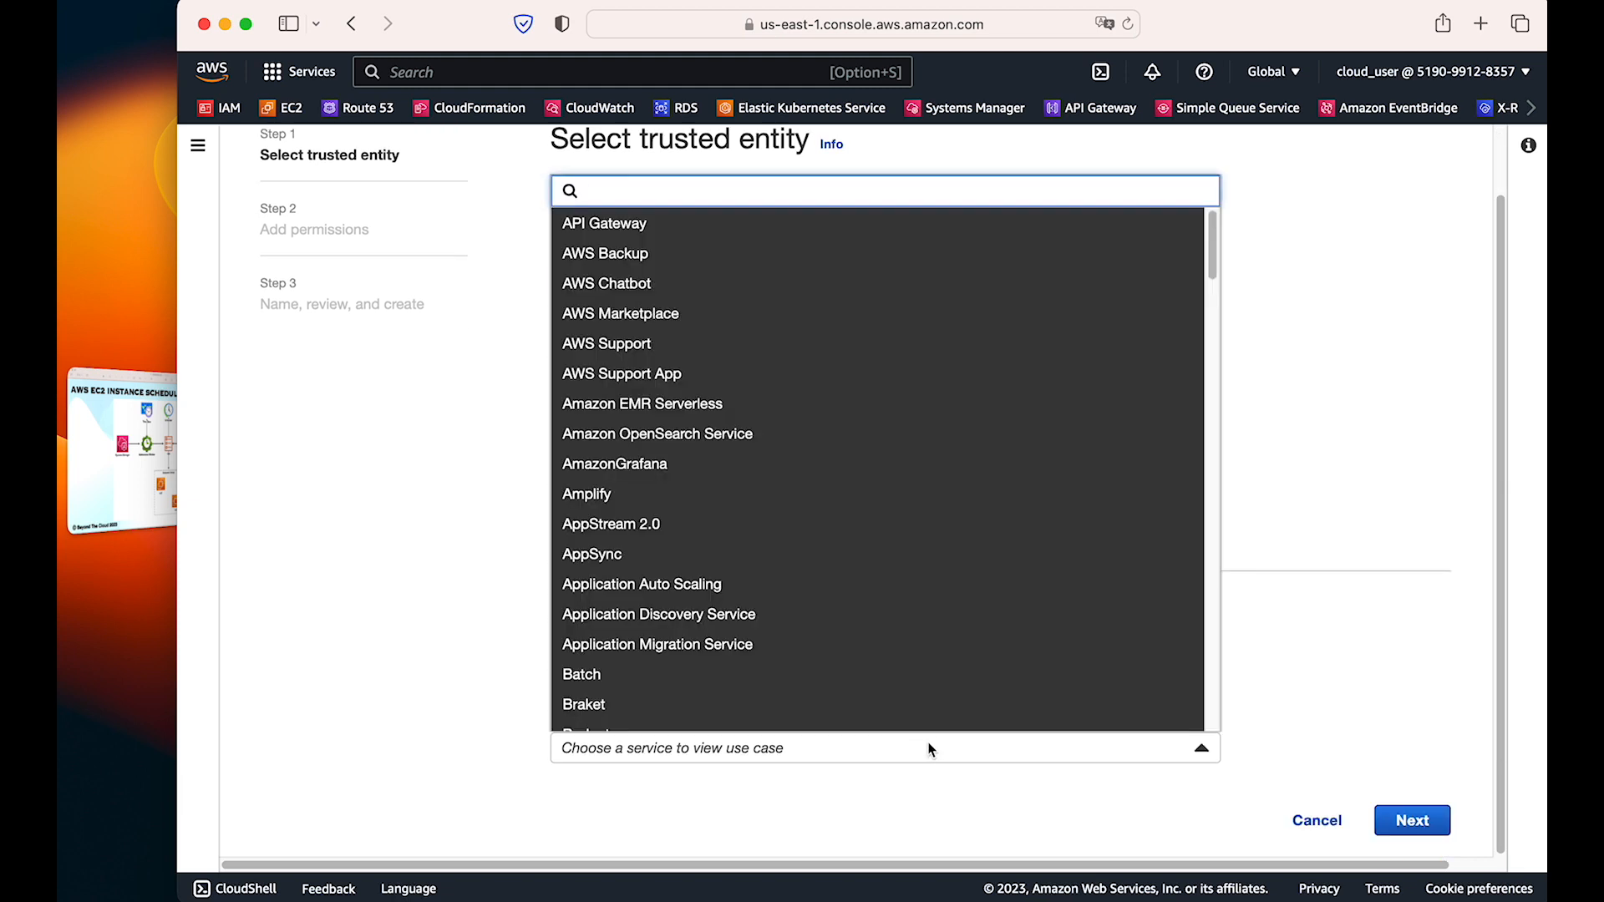
type("systems")
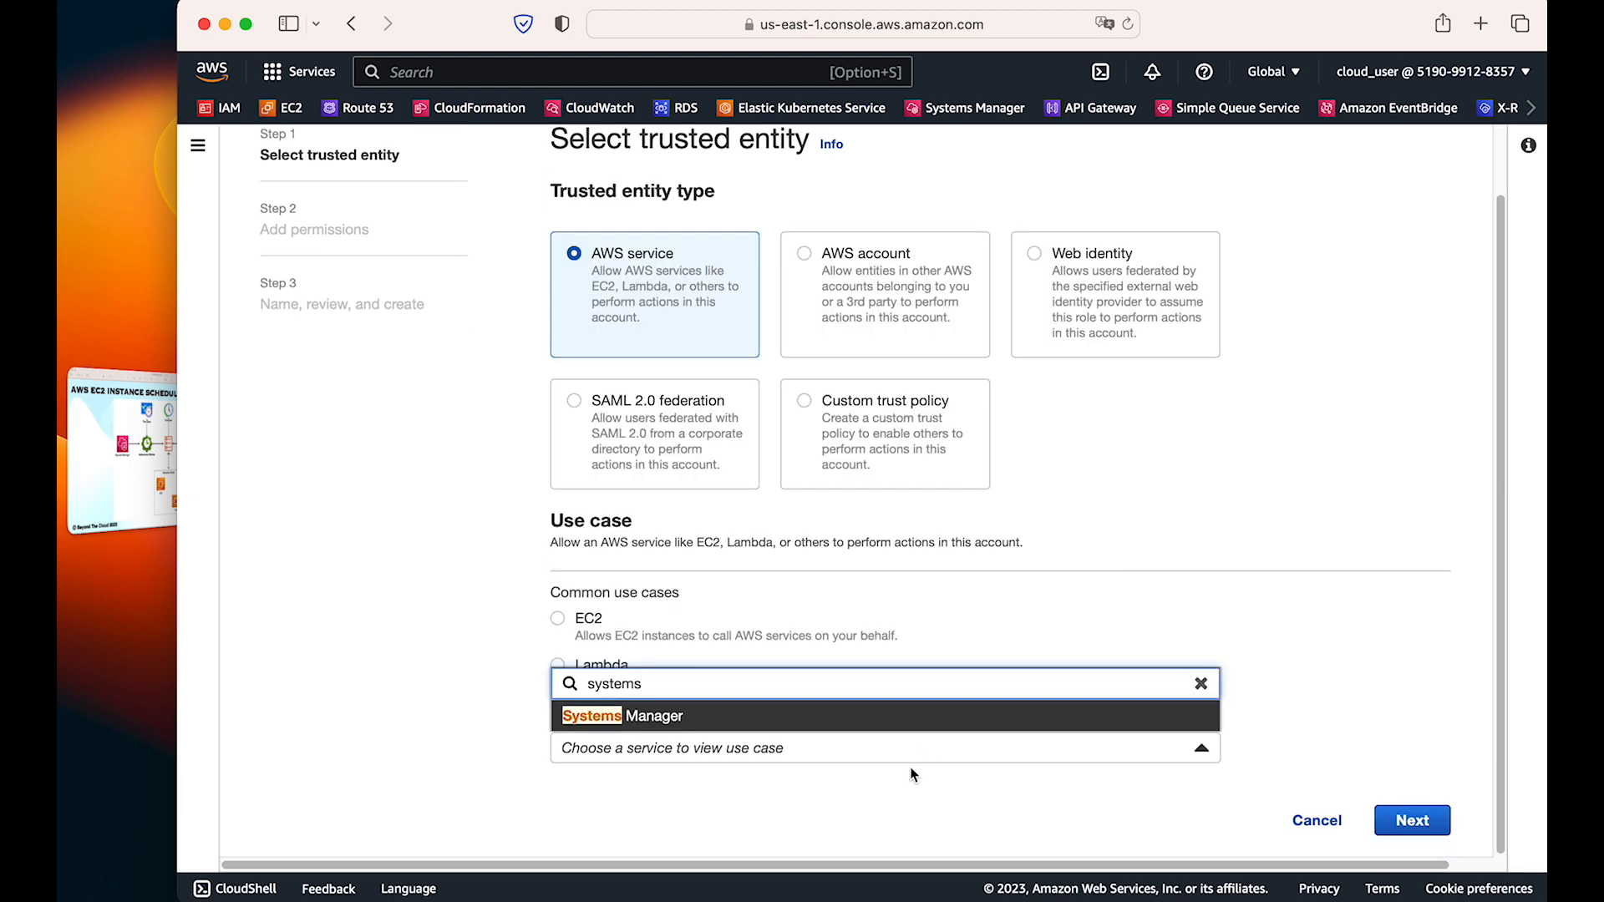
left_click(741, 720)
scroll(1000, 664, "down", 2)
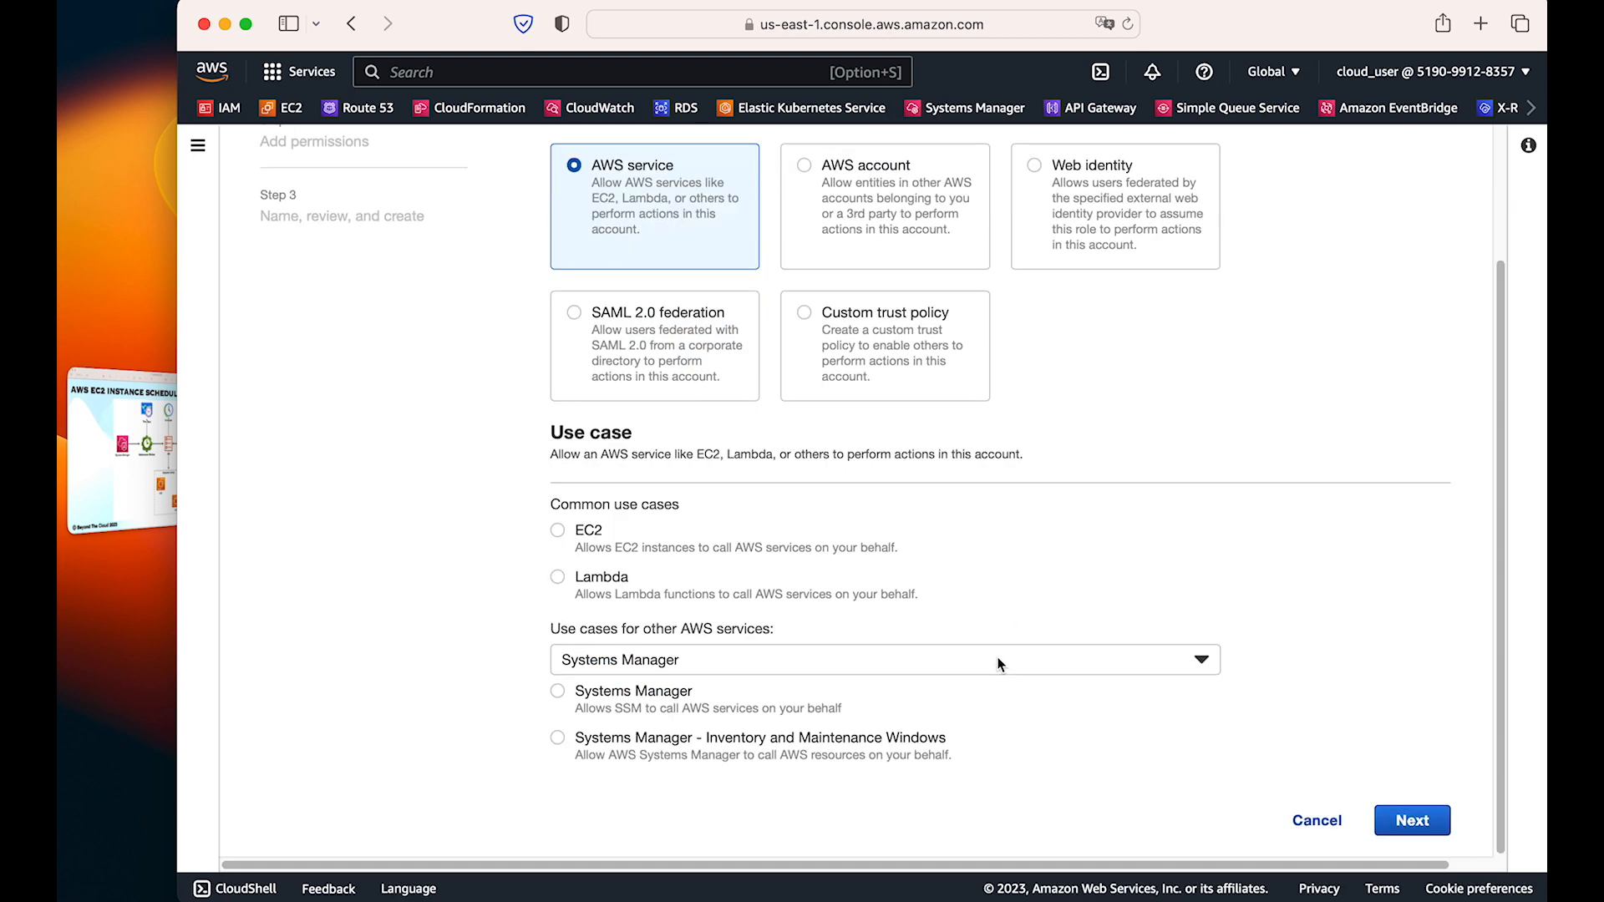
left_click(558, 692)
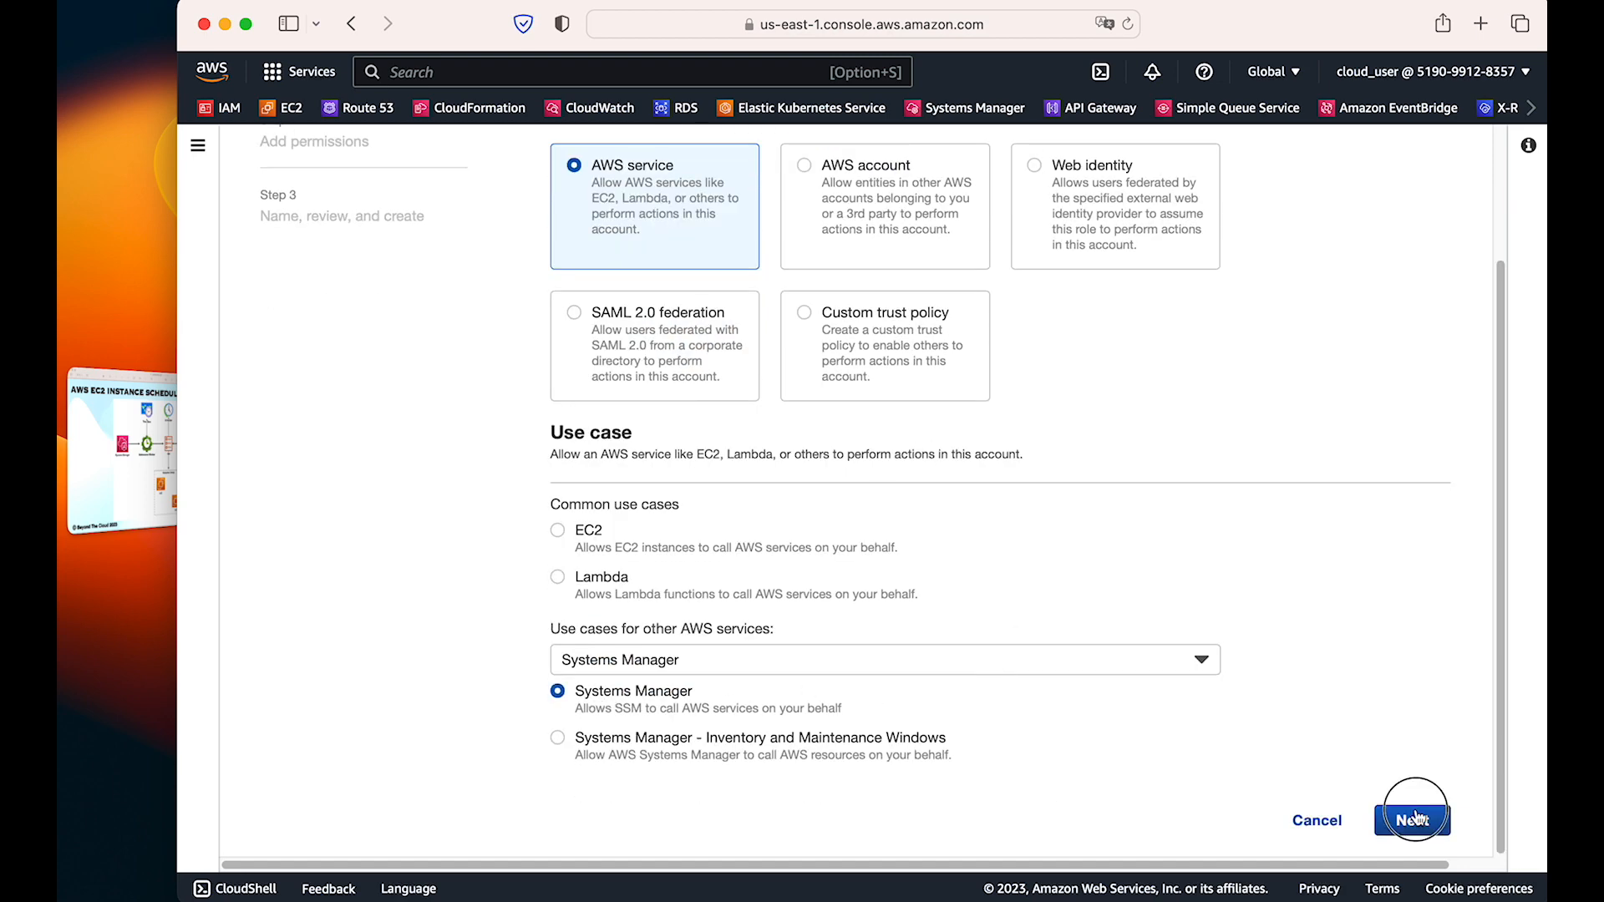
left_click(1410, 821)
scroll(997, 478, "up", 3)
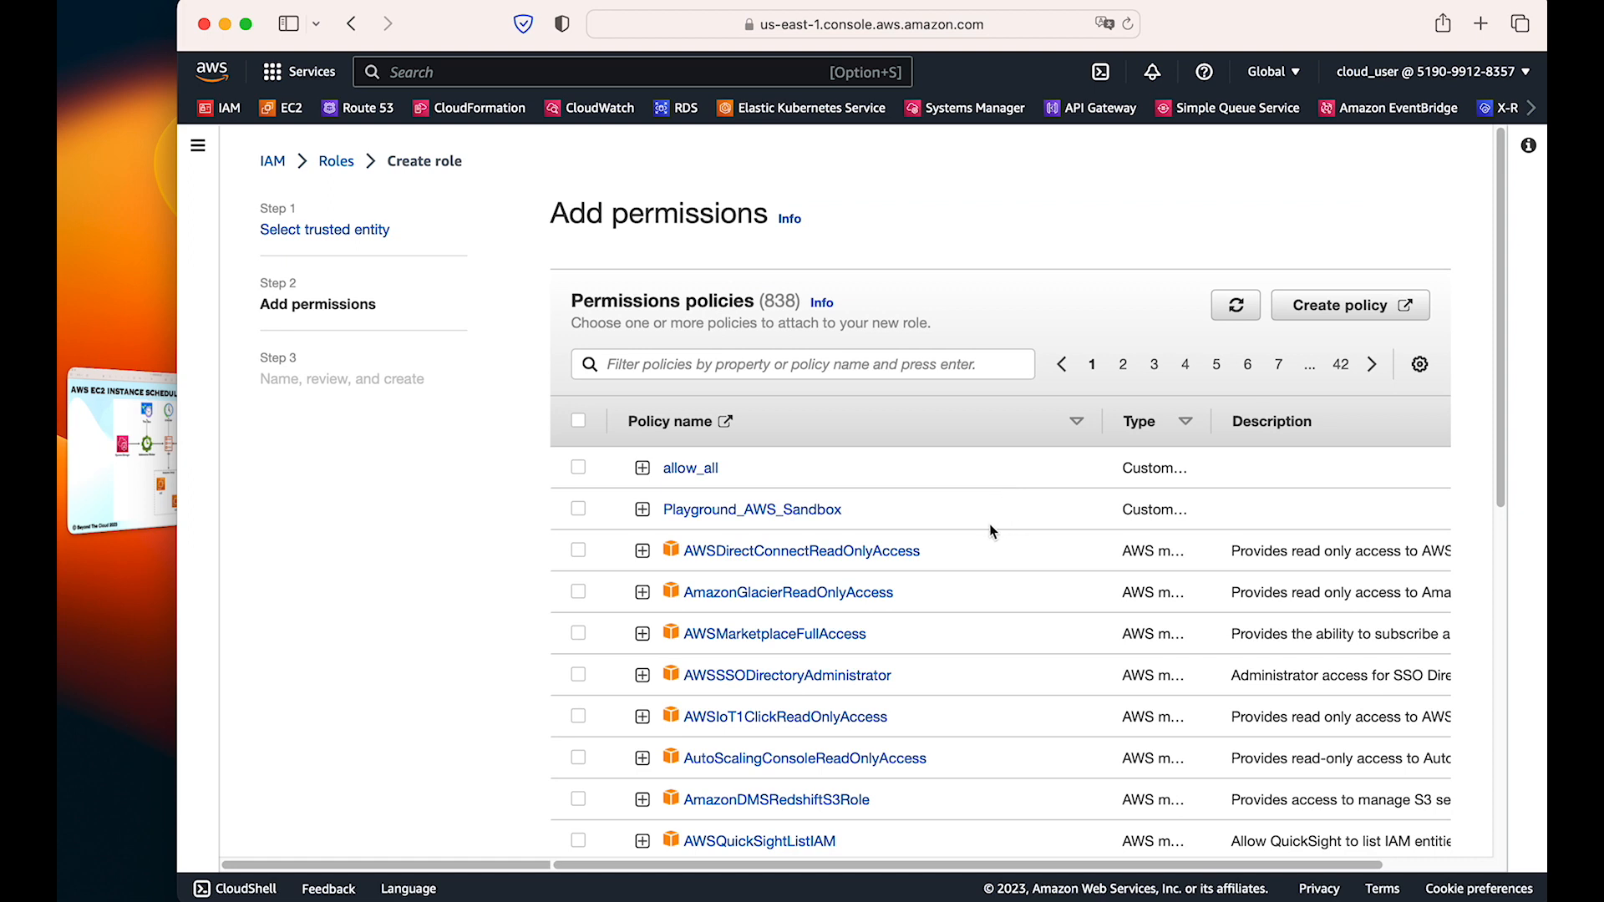
Step: Filter the permissions policies by "ssm", select AmazonSSMAutomationRole for the new role and proceed to the naming and review stage
left_click(167, 452)
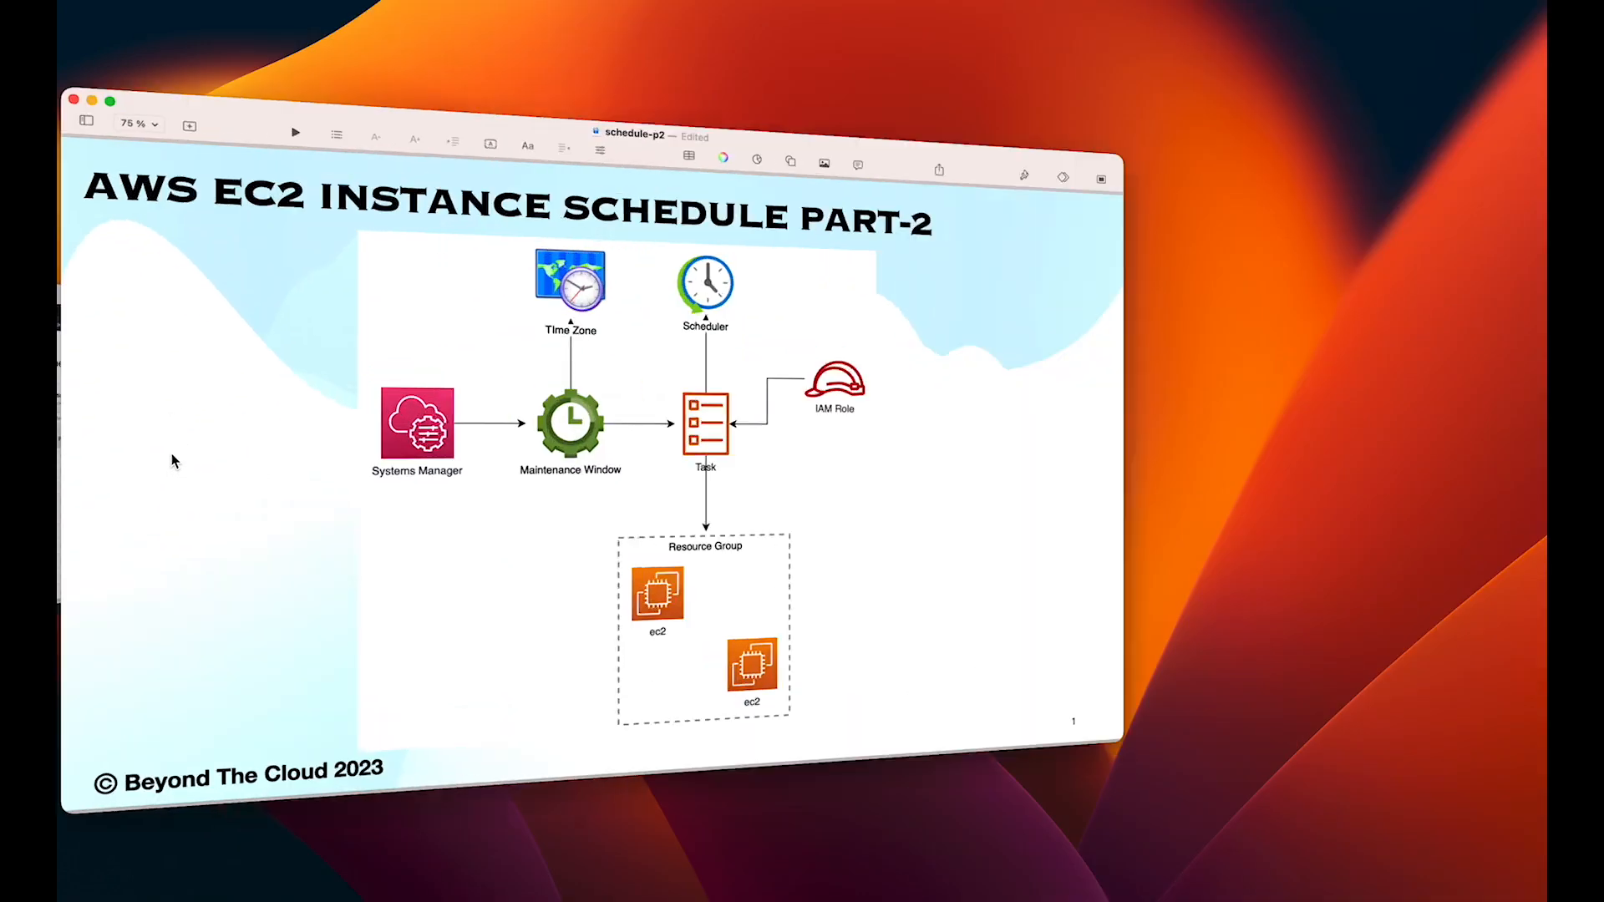
key("super+Tab")
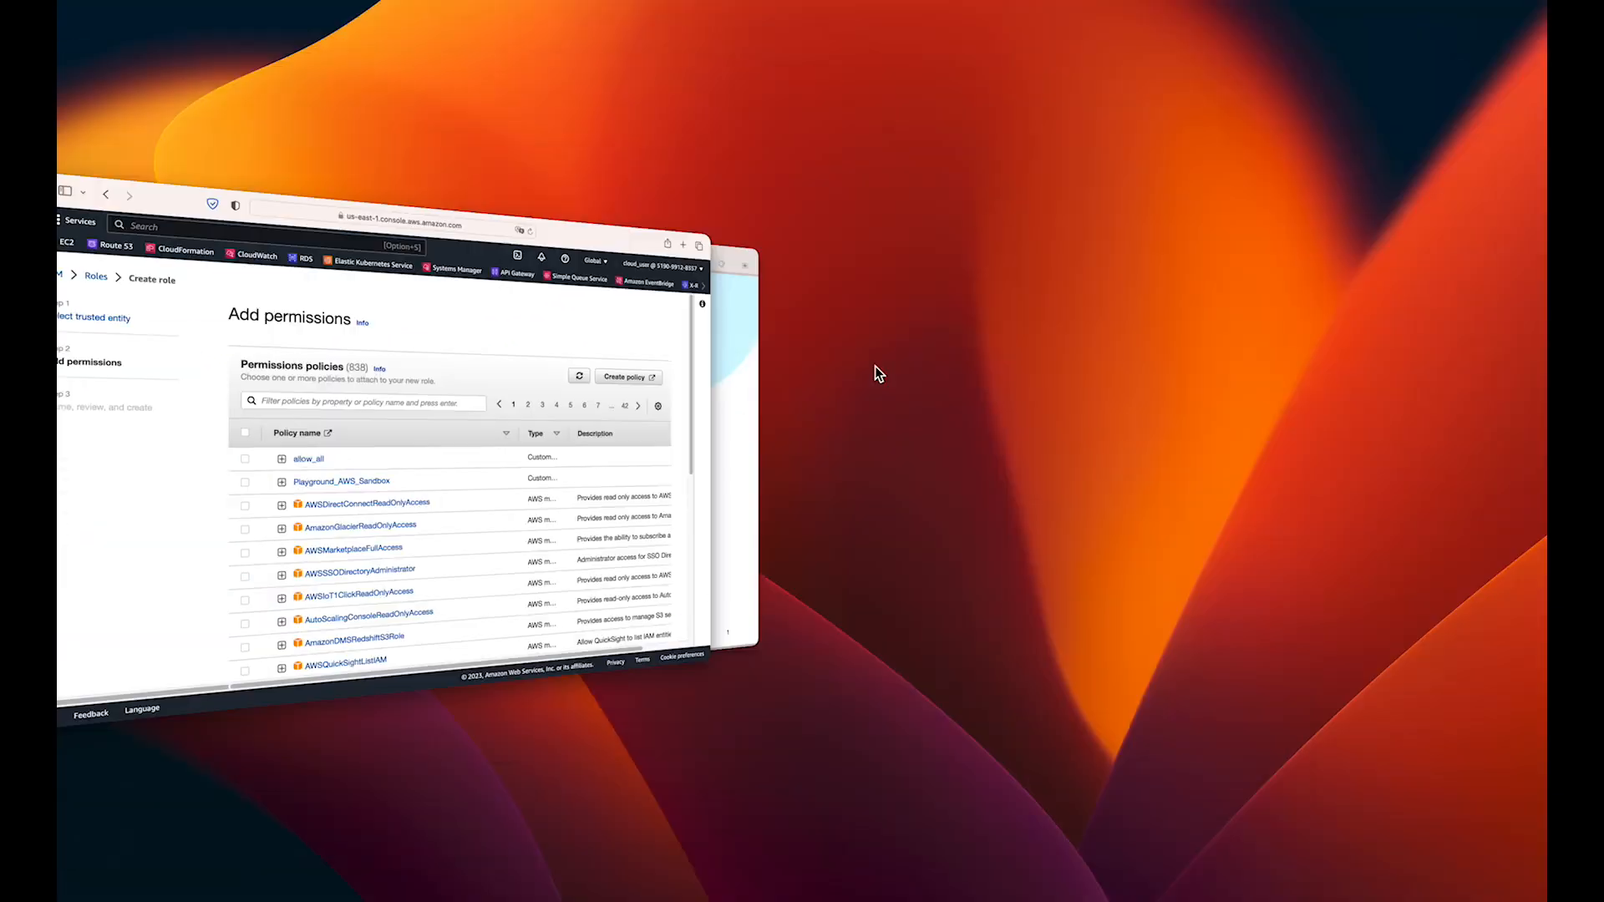
left_click(680, 364)
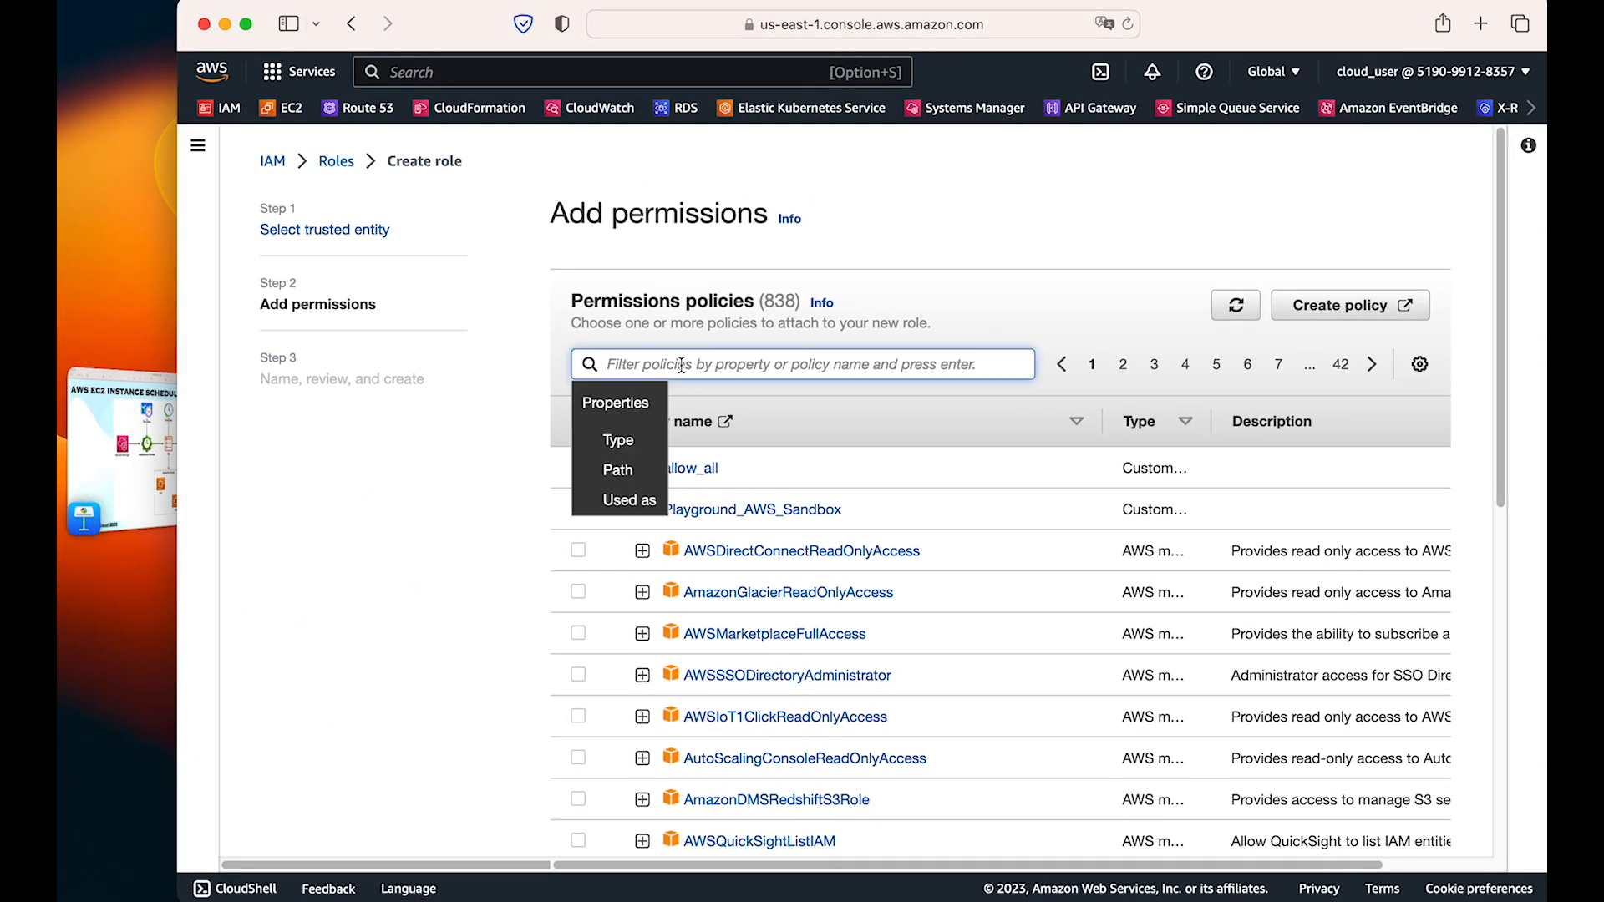
type("ssm")
key("Return")
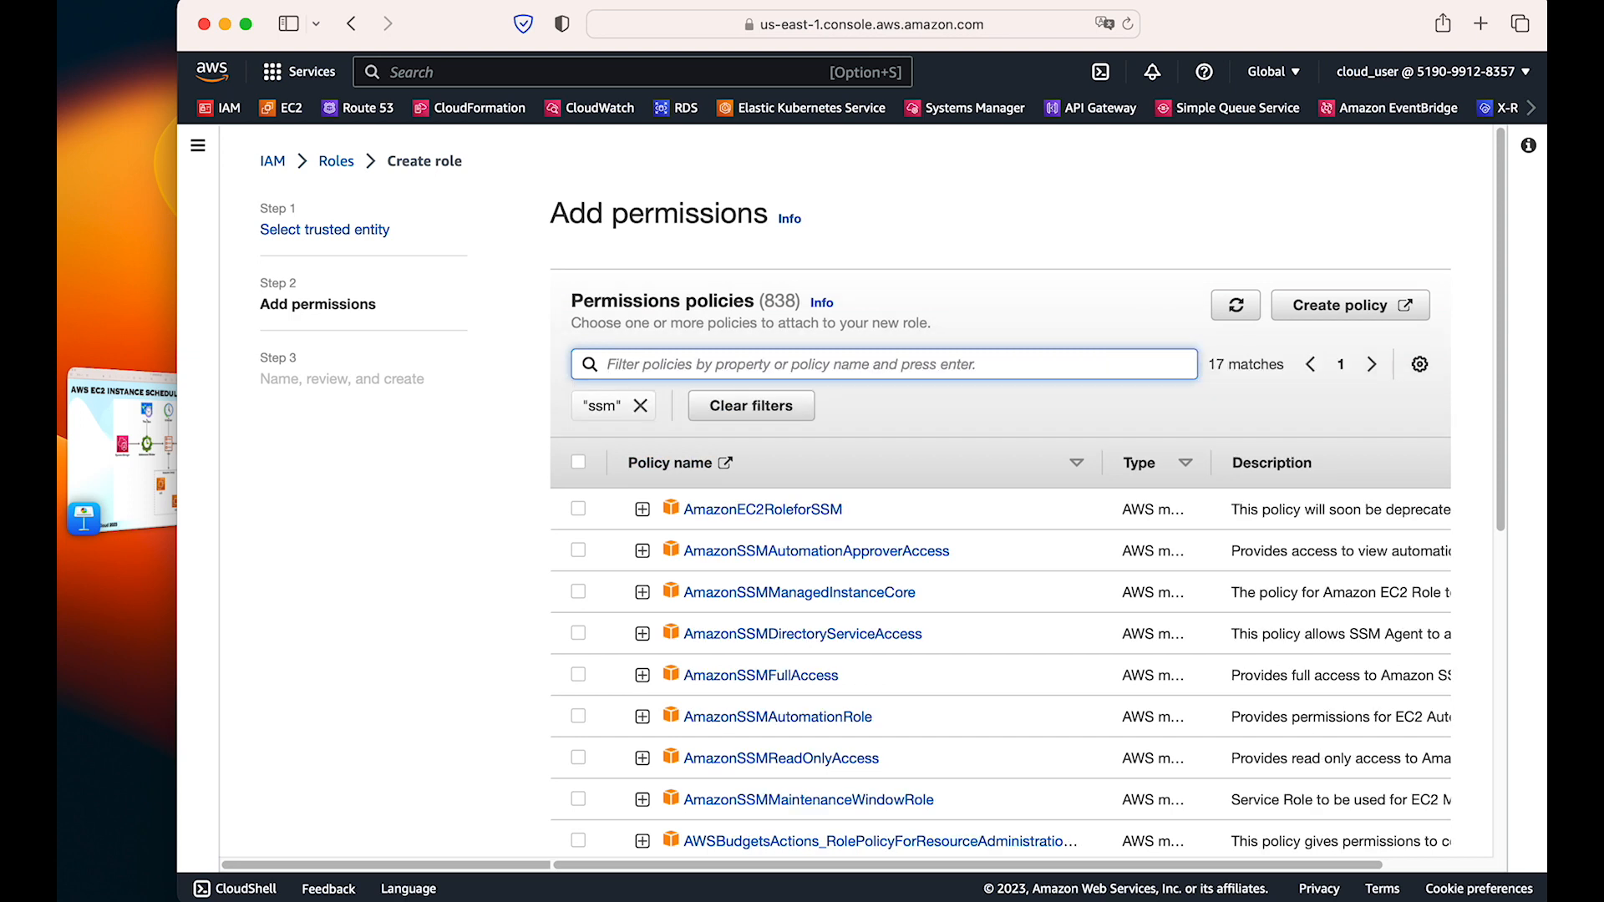
scroll(994, 550, "down", 1)
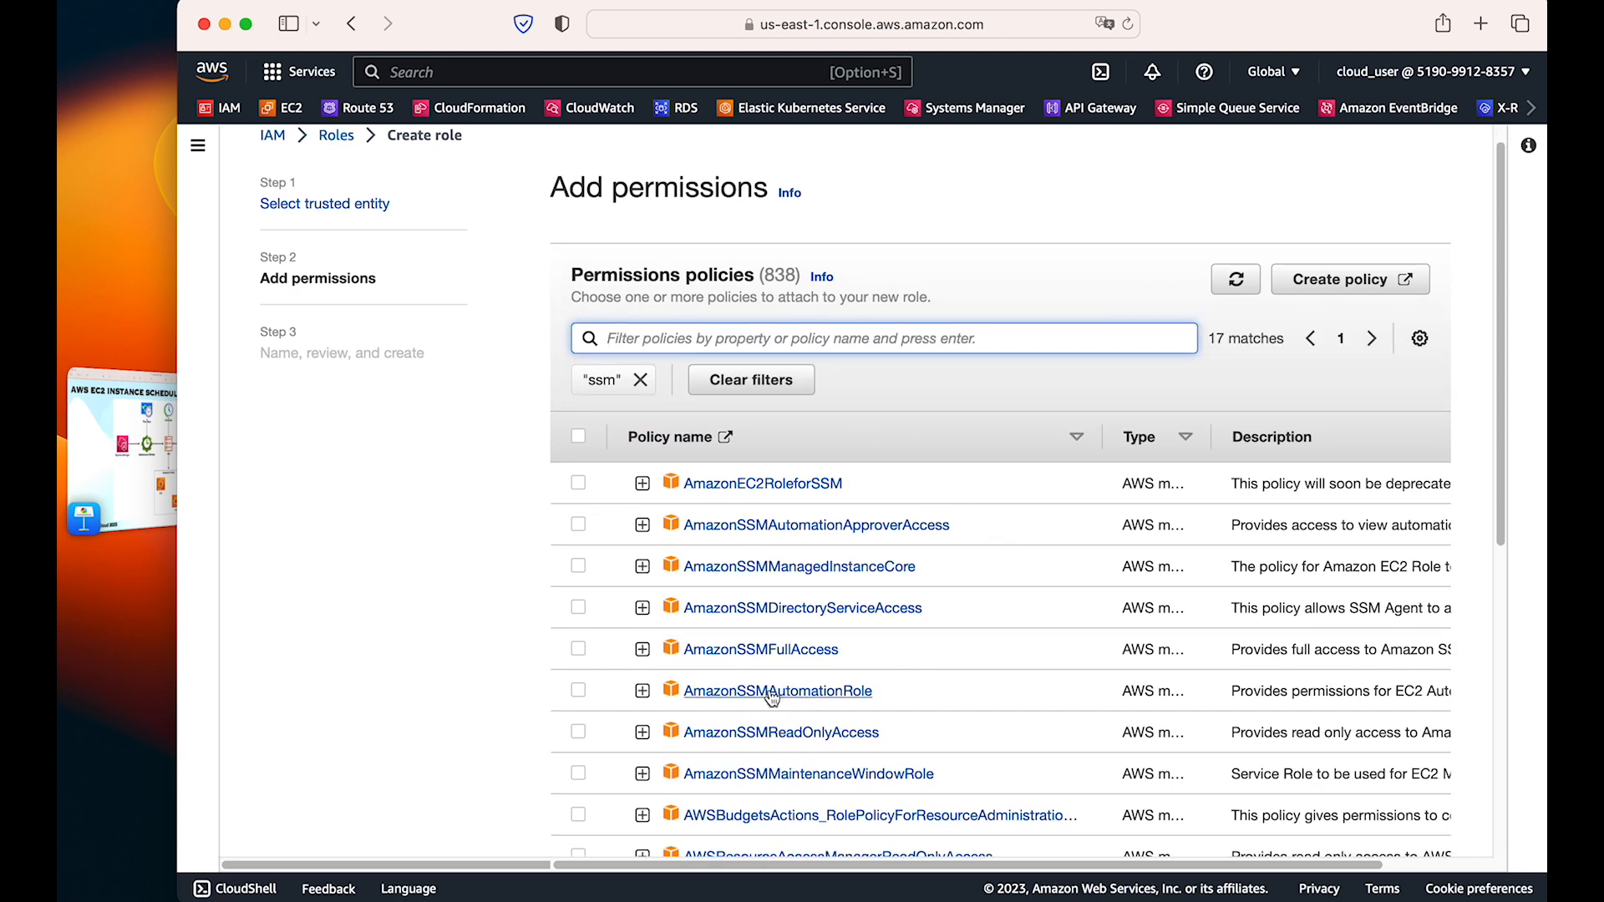
left_click(578, 690)
scroll(999, 600, "down", 10)
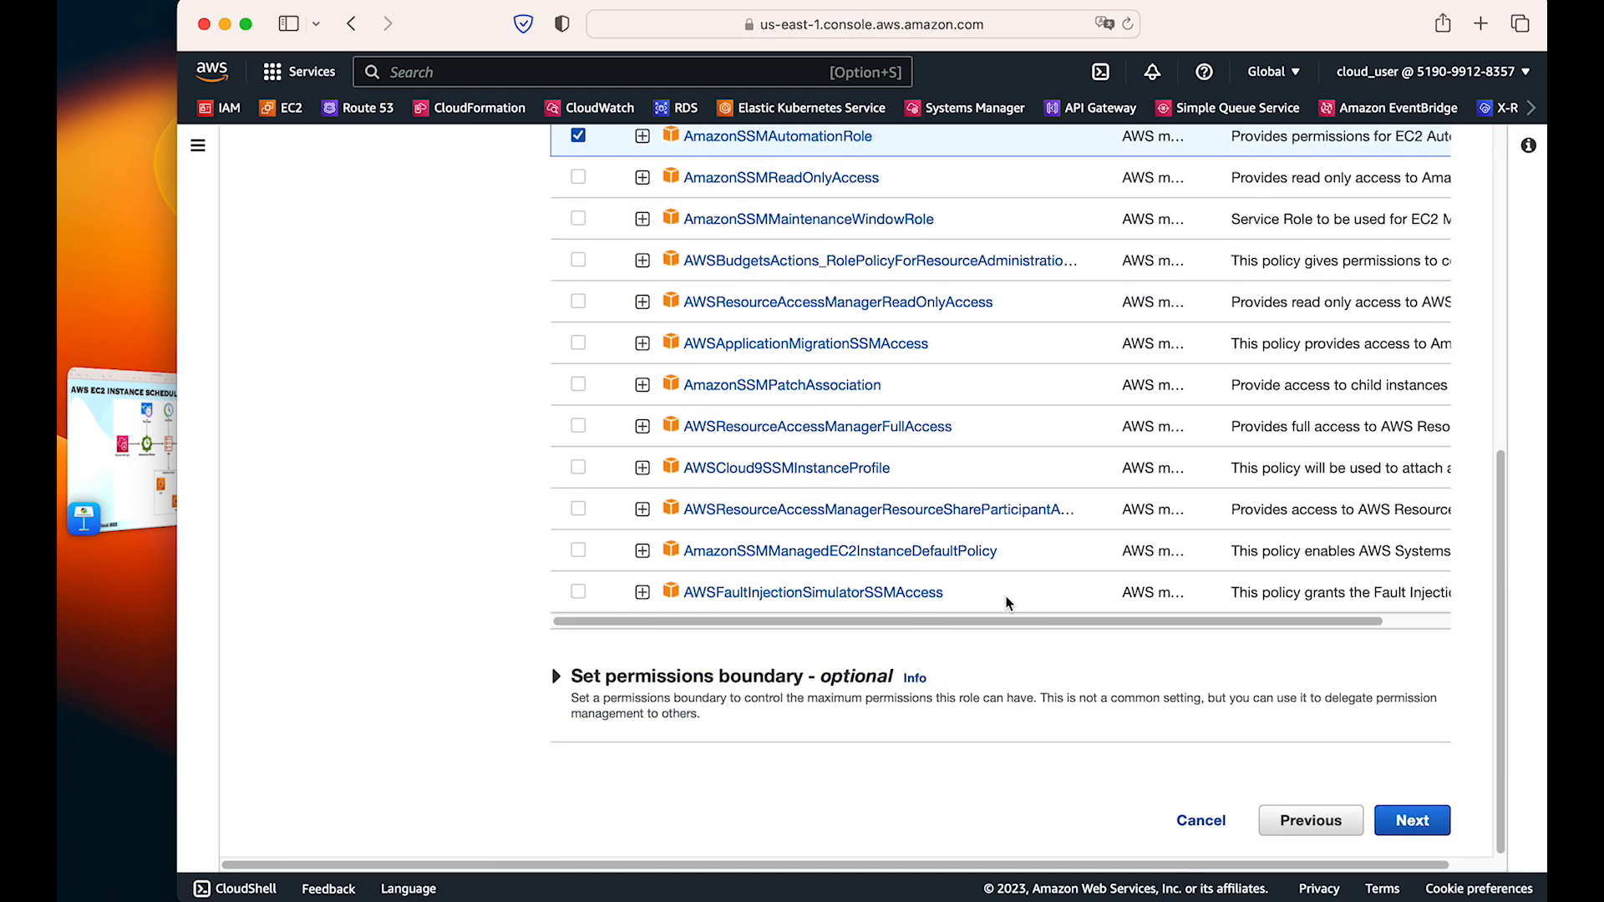
left_click(1411, 825)
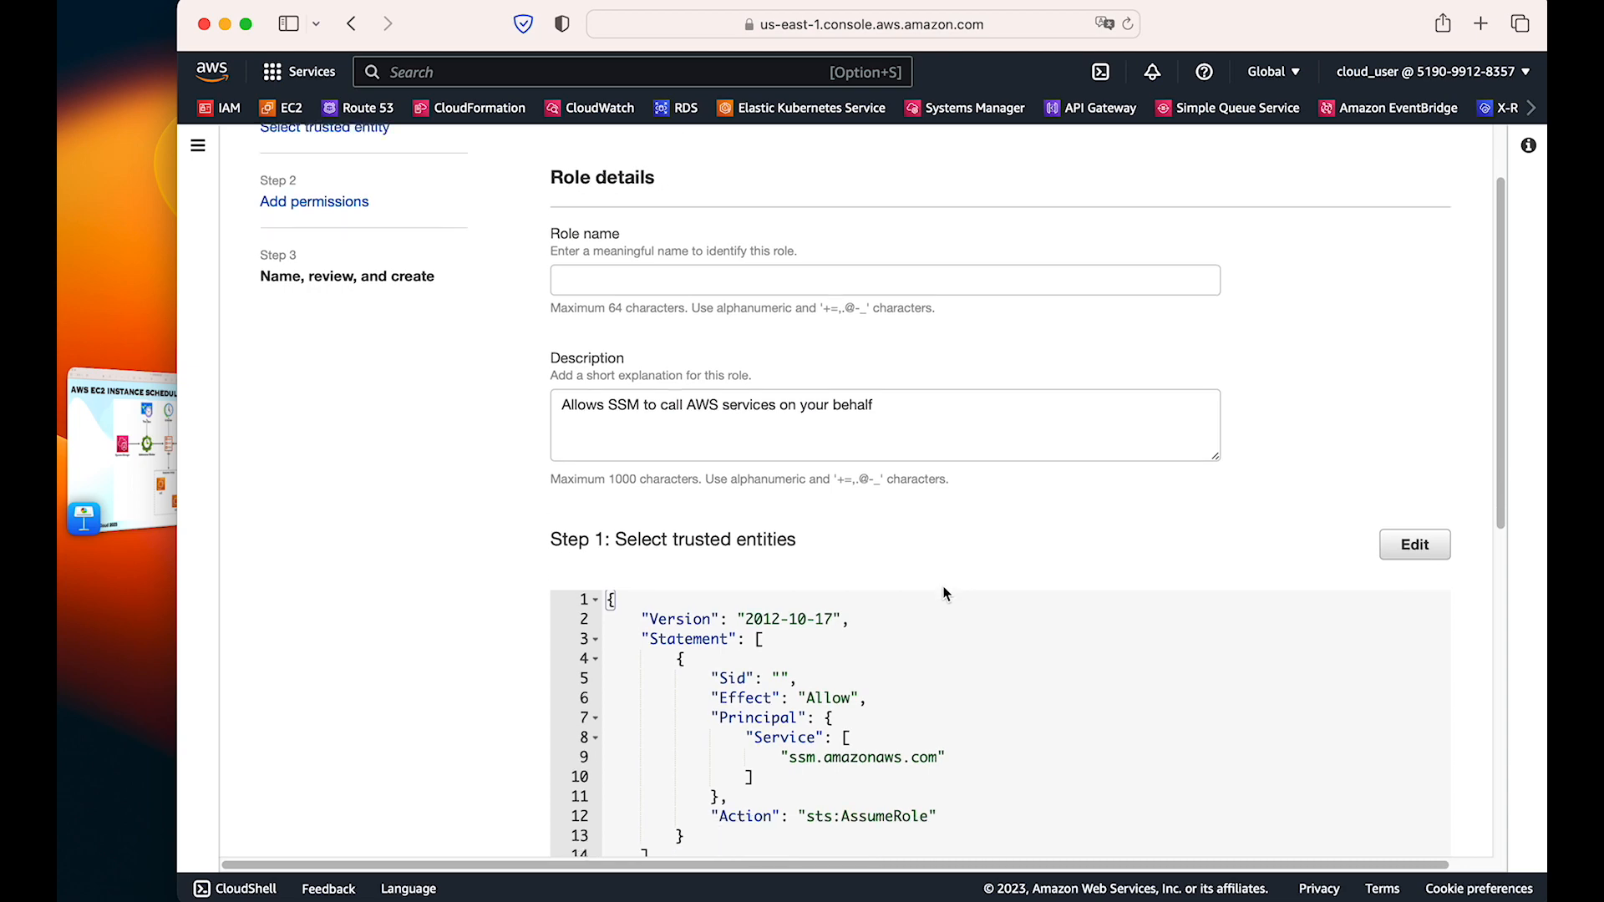
Step: Review the role's trusted entities and permissions, and open the AmazonSSMAutomationRole policy details in a separate browser tab
scroll(944, 593, "down", 8)
scroll(941, 583, "up", 5)
scroll(941, 581, "down", 3)
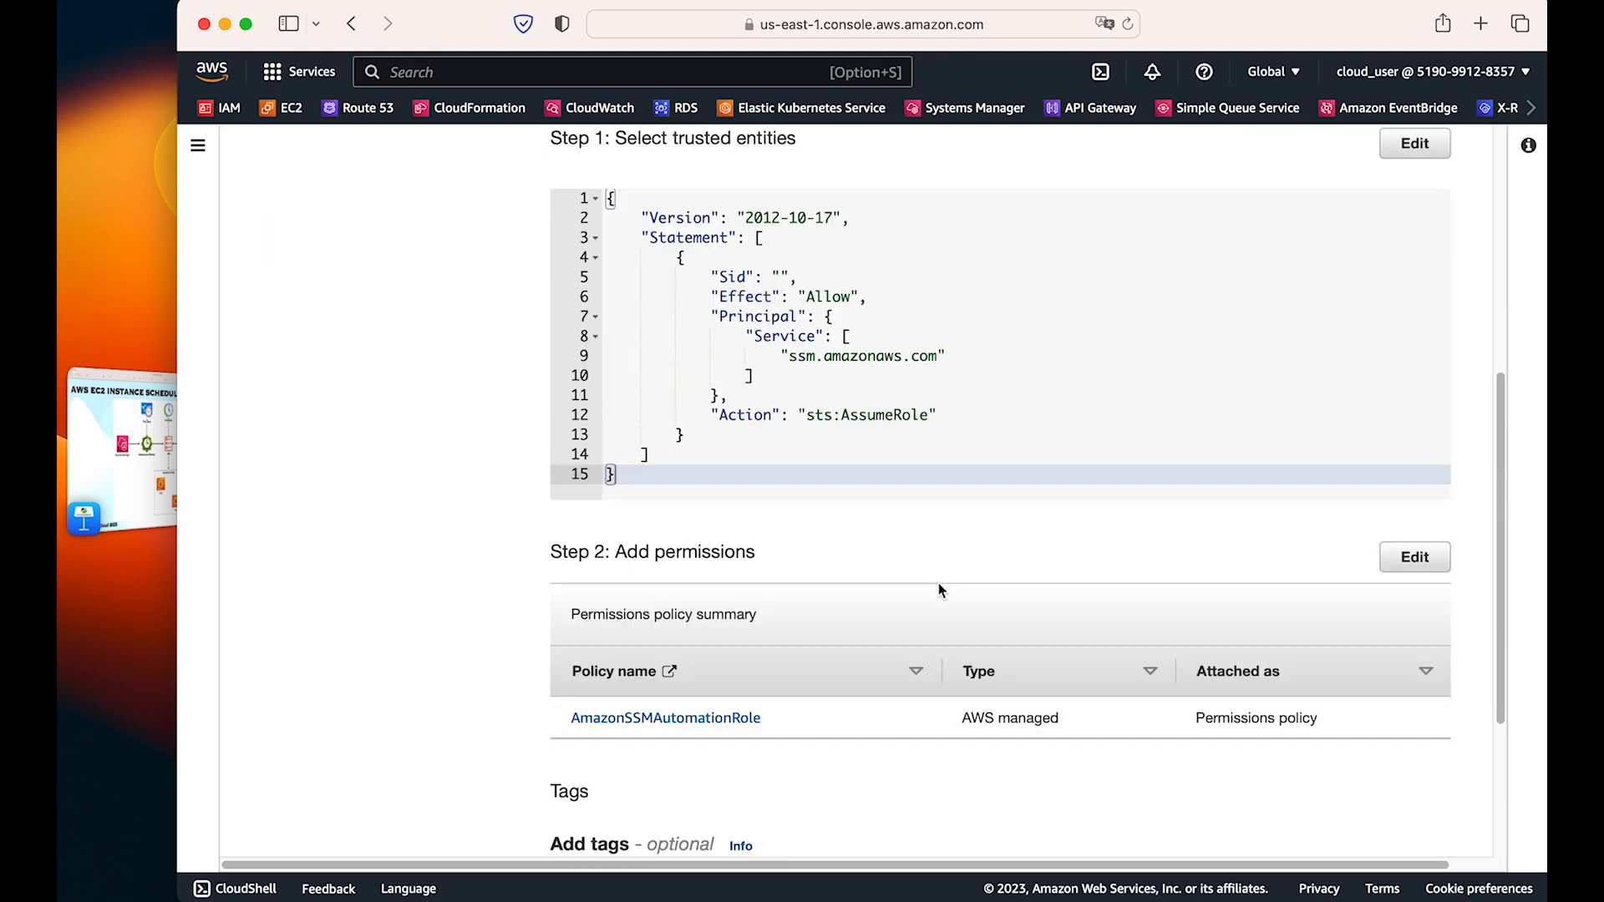
scroll(939, 590, "down", 1)
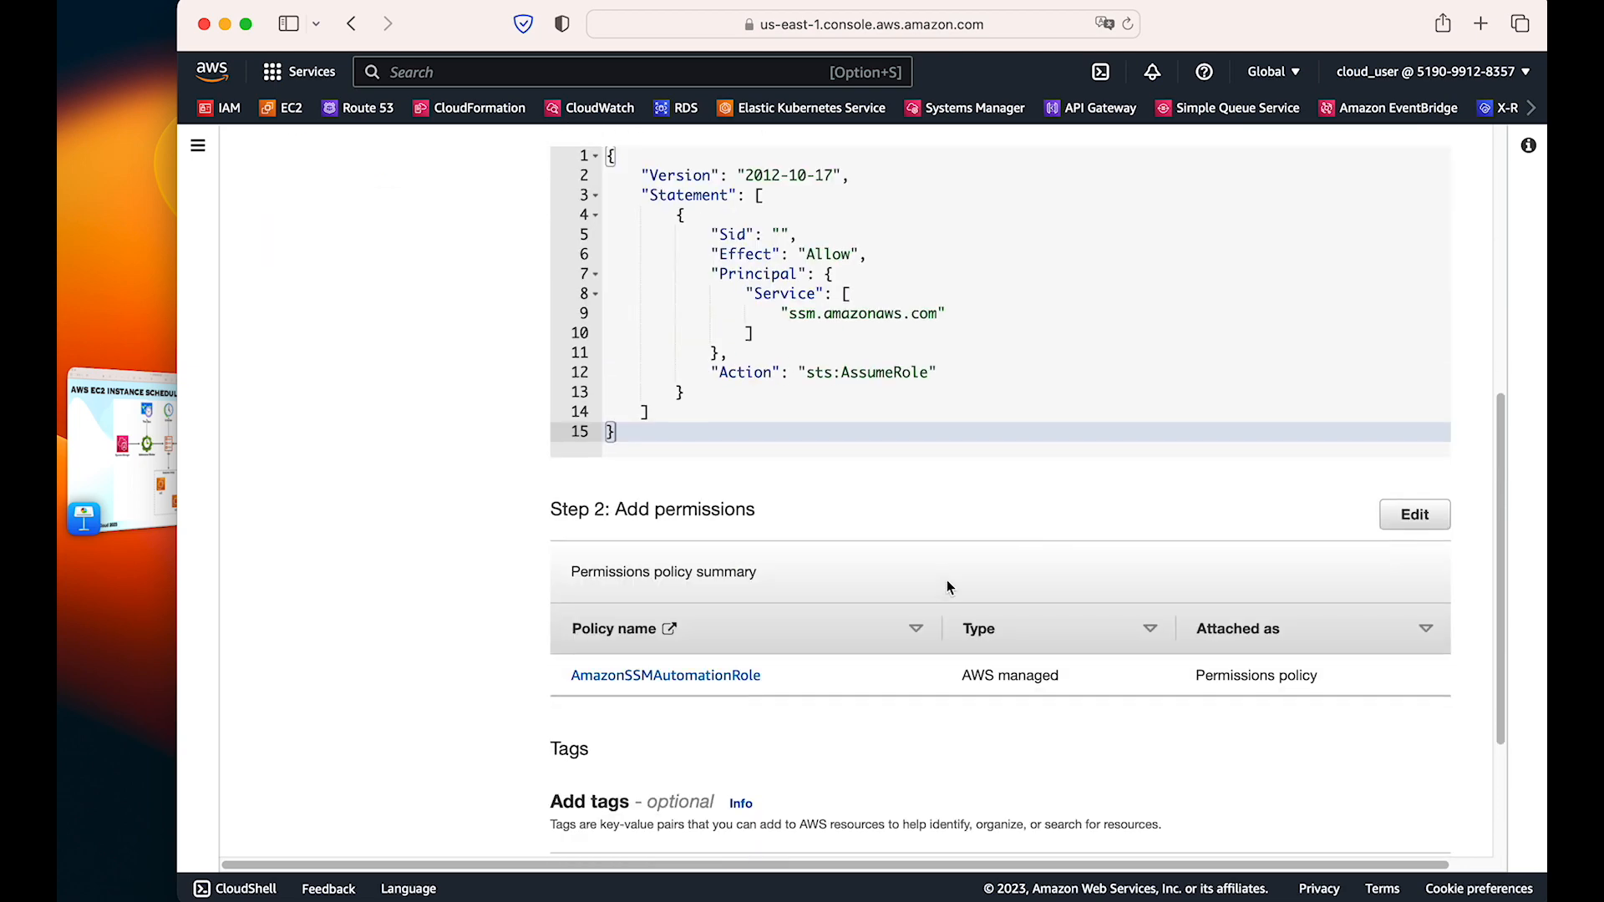
left_click(706, 686)
left_click(1110, 58)
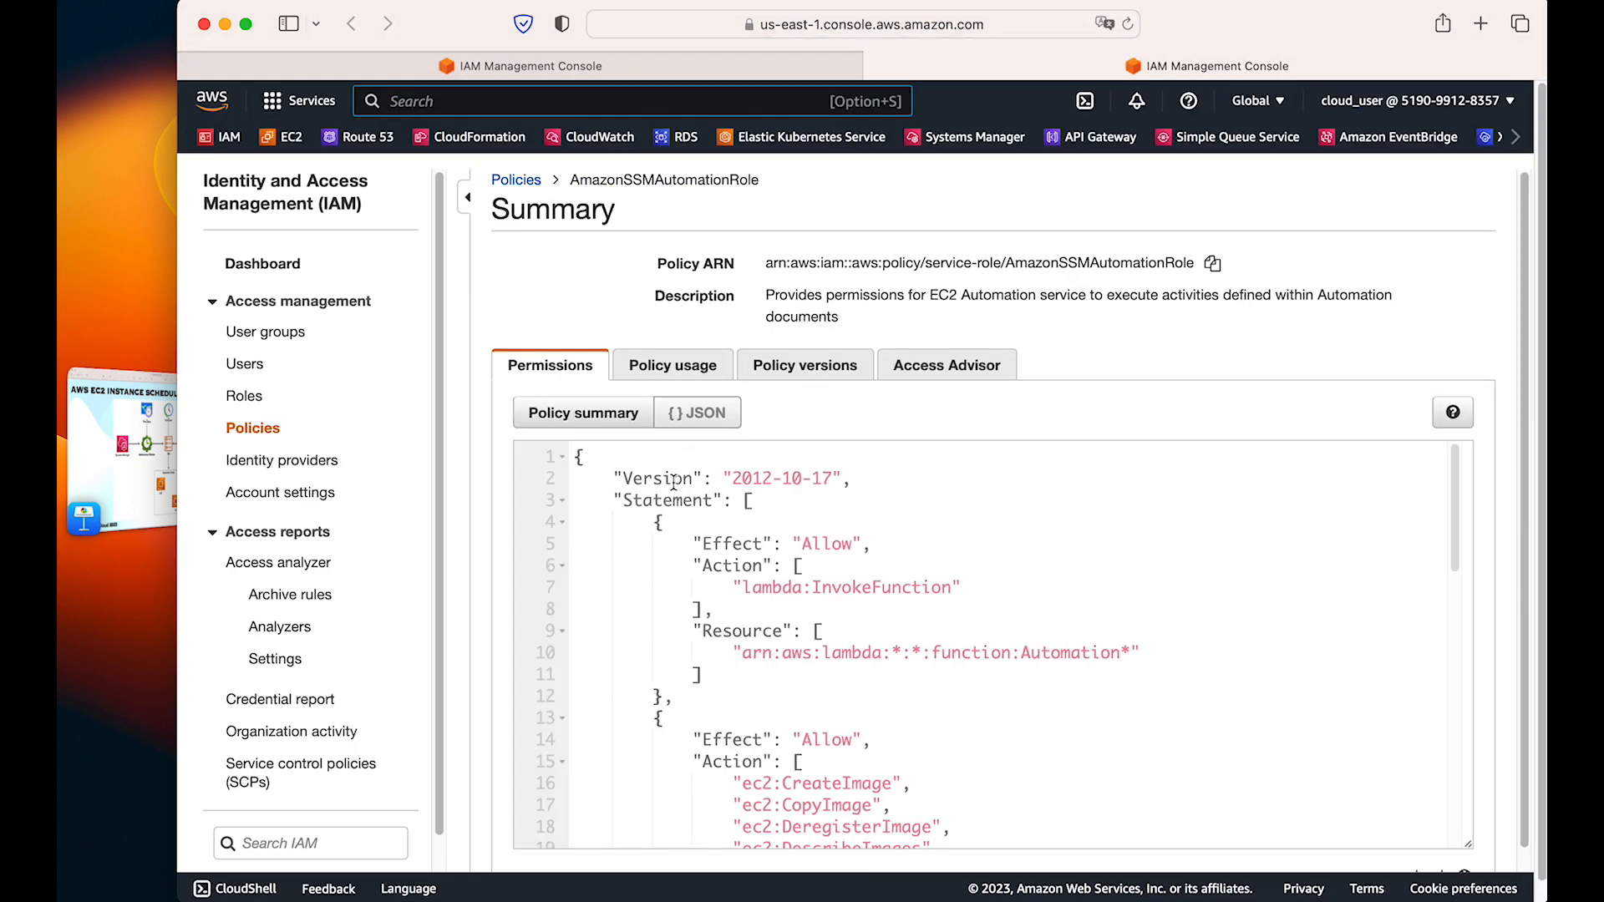
Step: Examine the EC2 actions in the policy's JSON, such as those for describing, running and stopping instances and describing tags
scroll(957, 495, "down", 5)
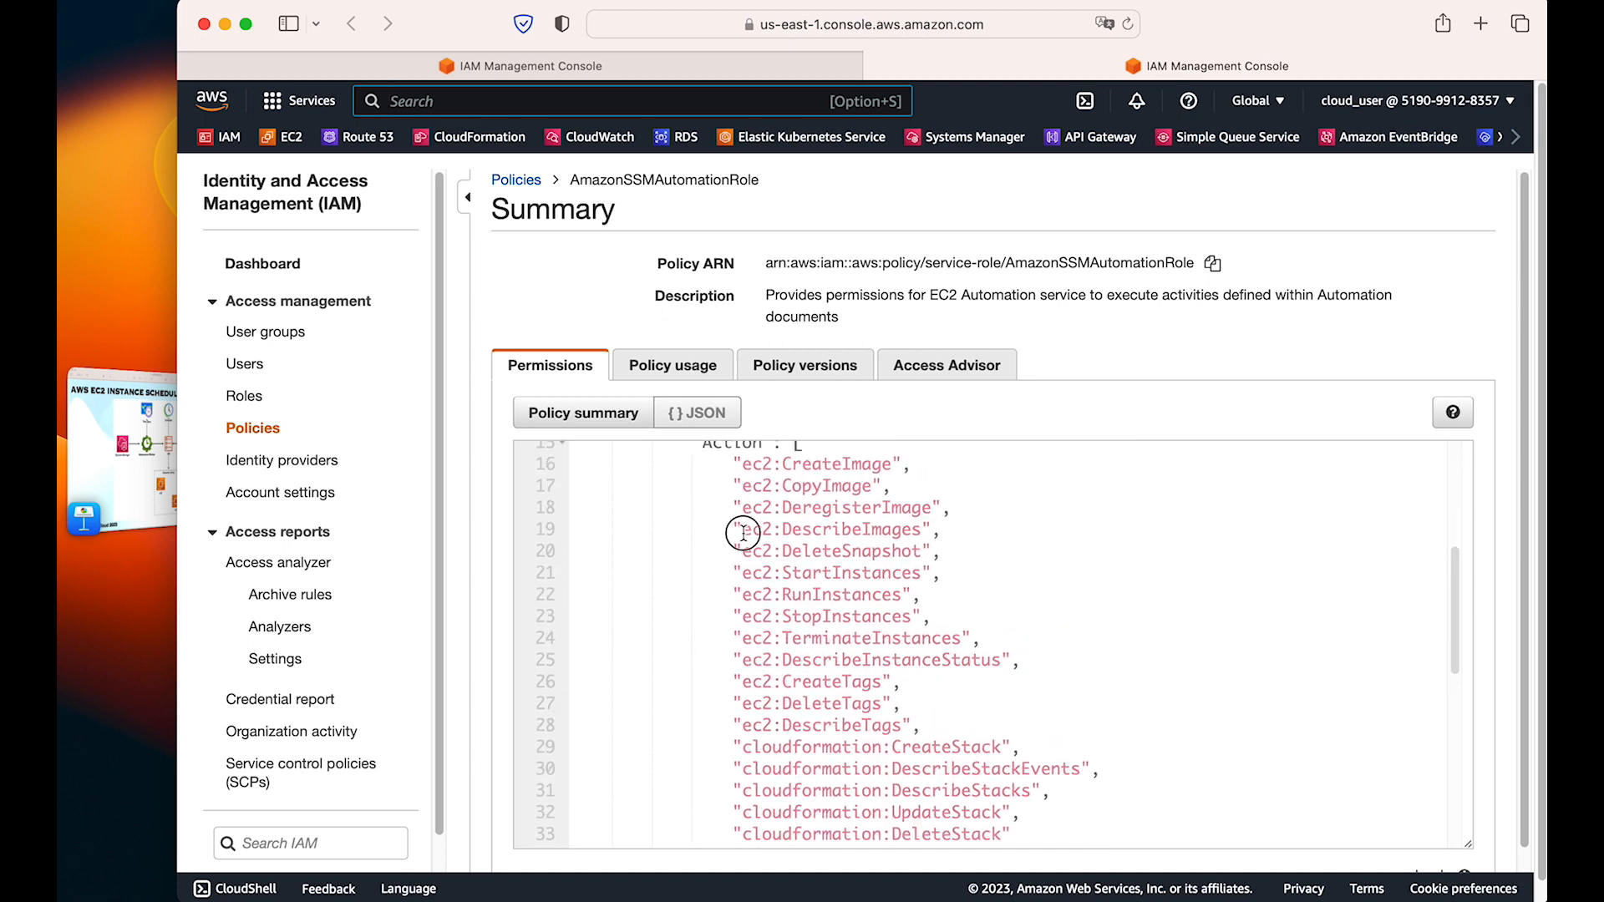
left_click_drag(741, 529, 917, 521)
left_click_drag(745, 599, 903, 598)
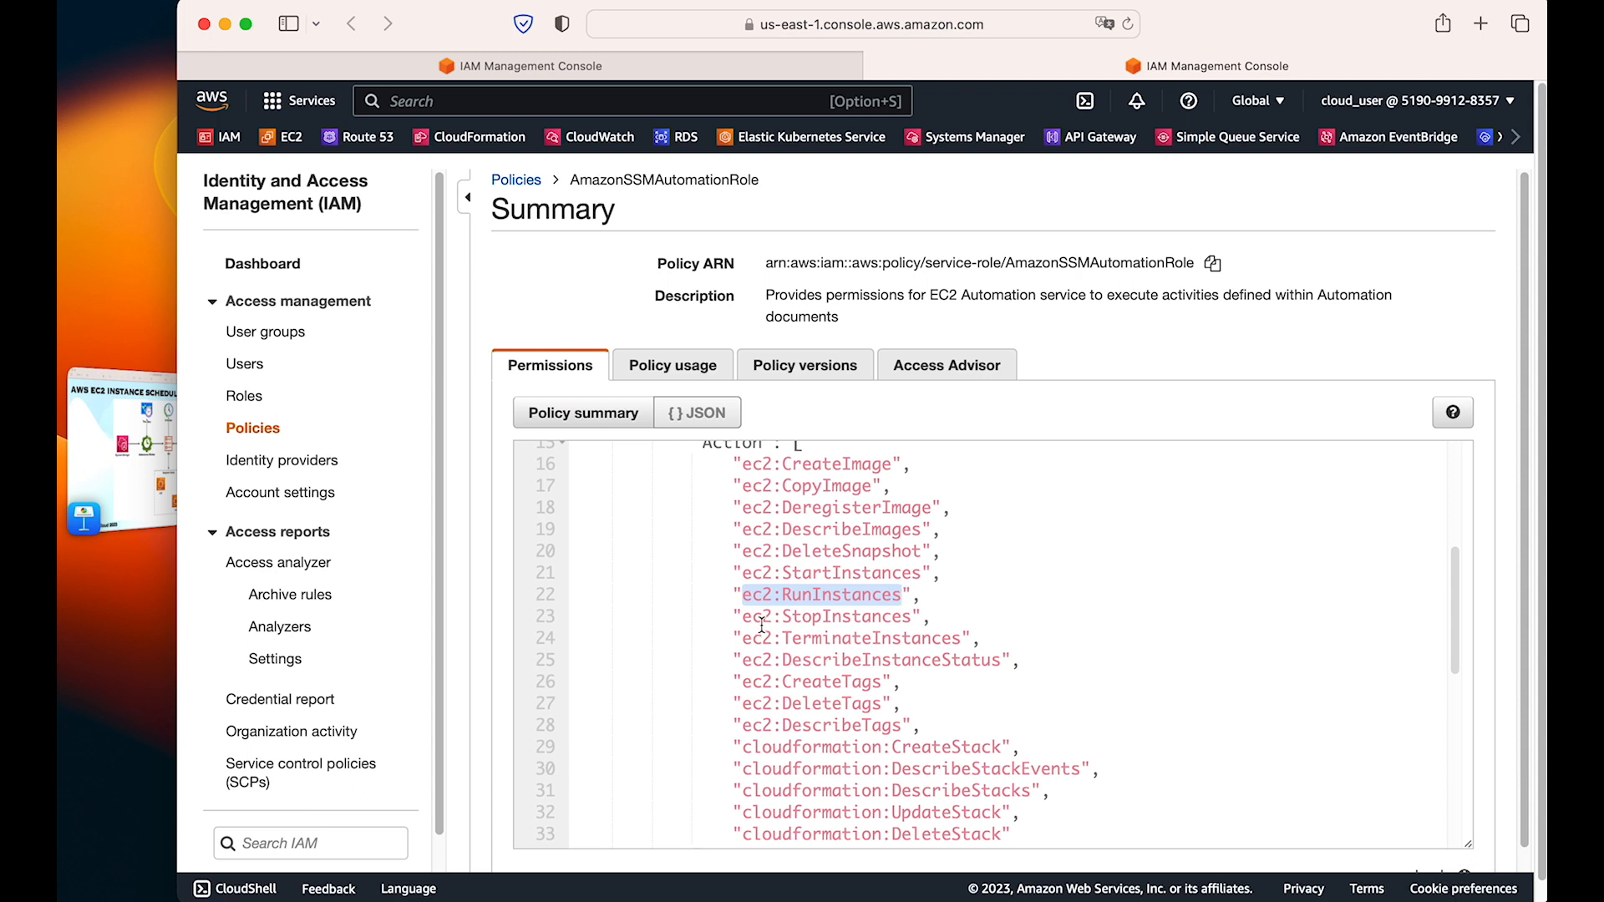
left_click_drag(754, 622, 927, 615)
left_click_drag(752, 660, 967, 666)
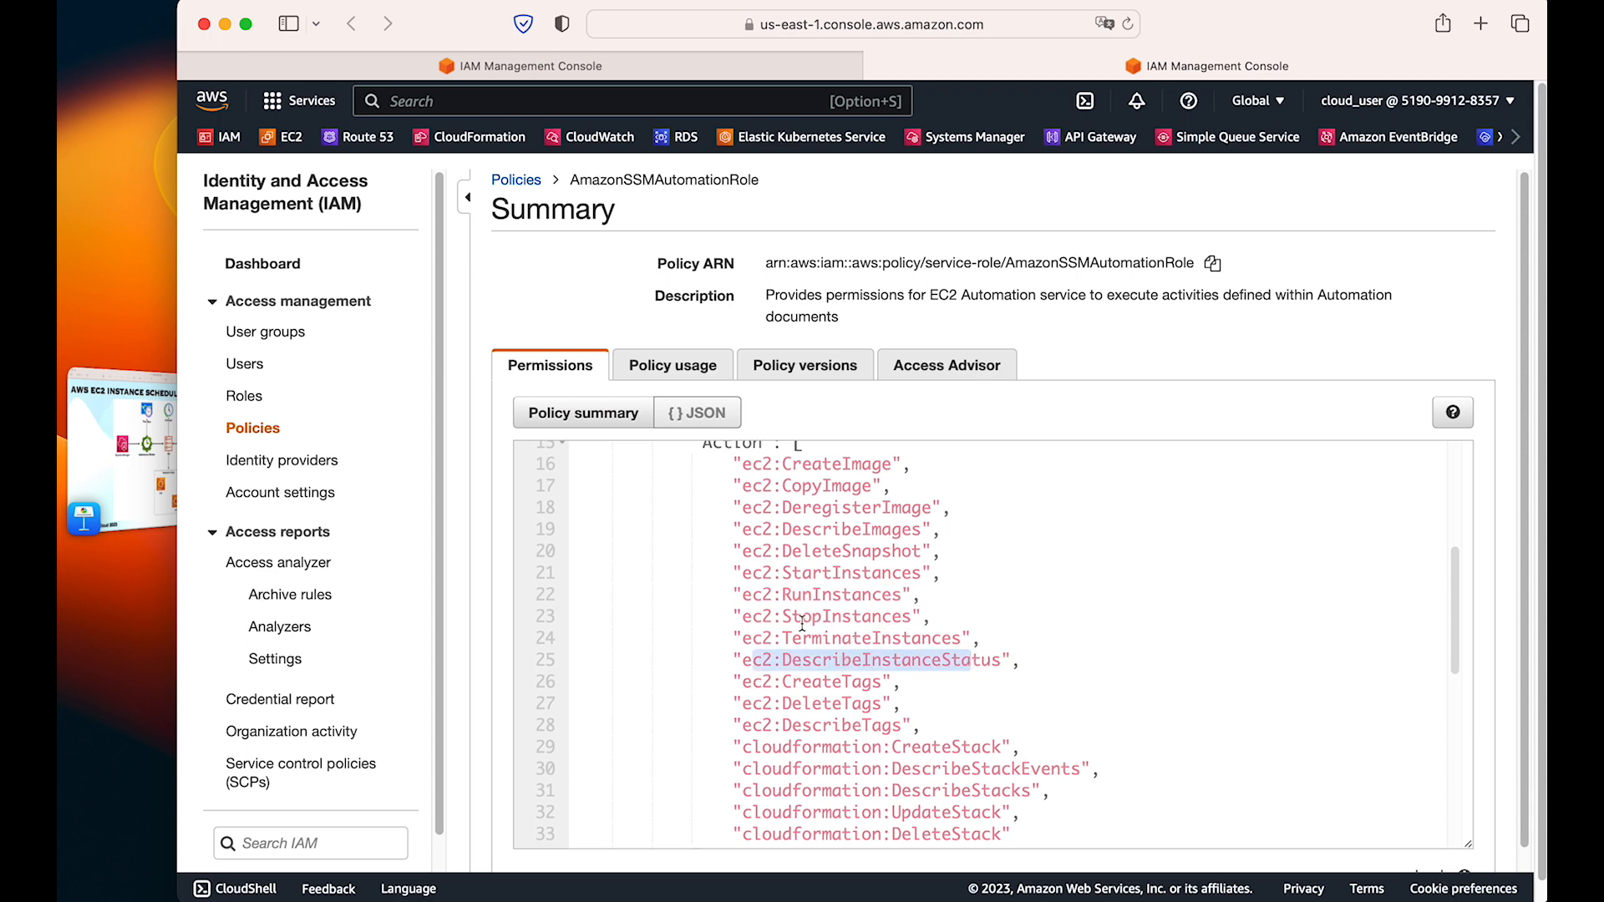
left_click_drag(752, 725, 920, 727)
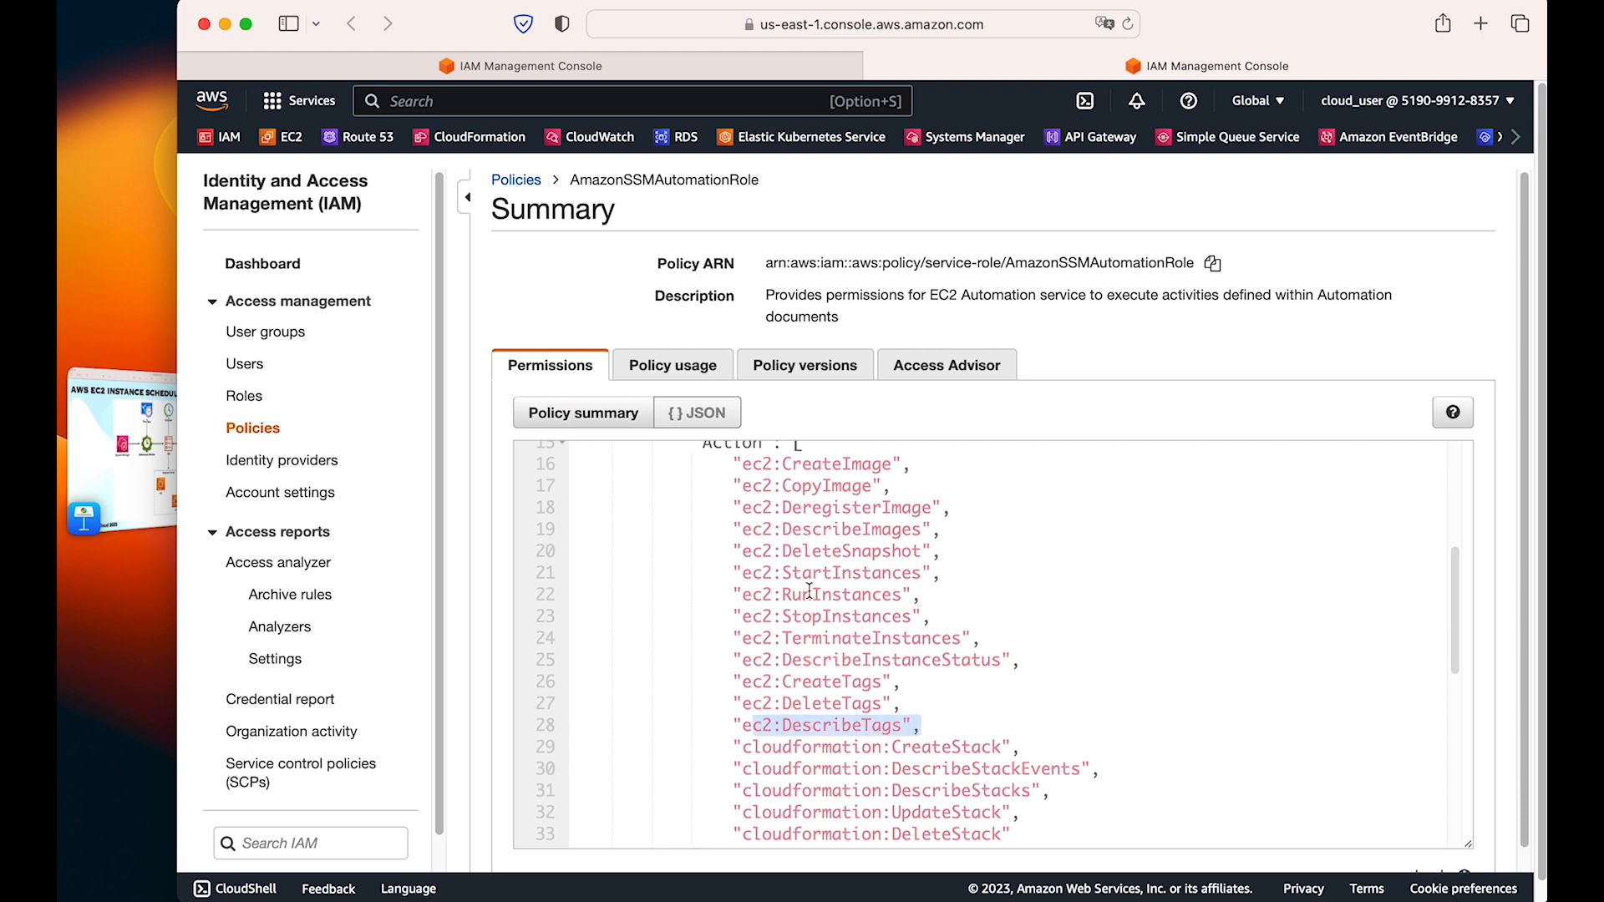
left_click(808, 622)
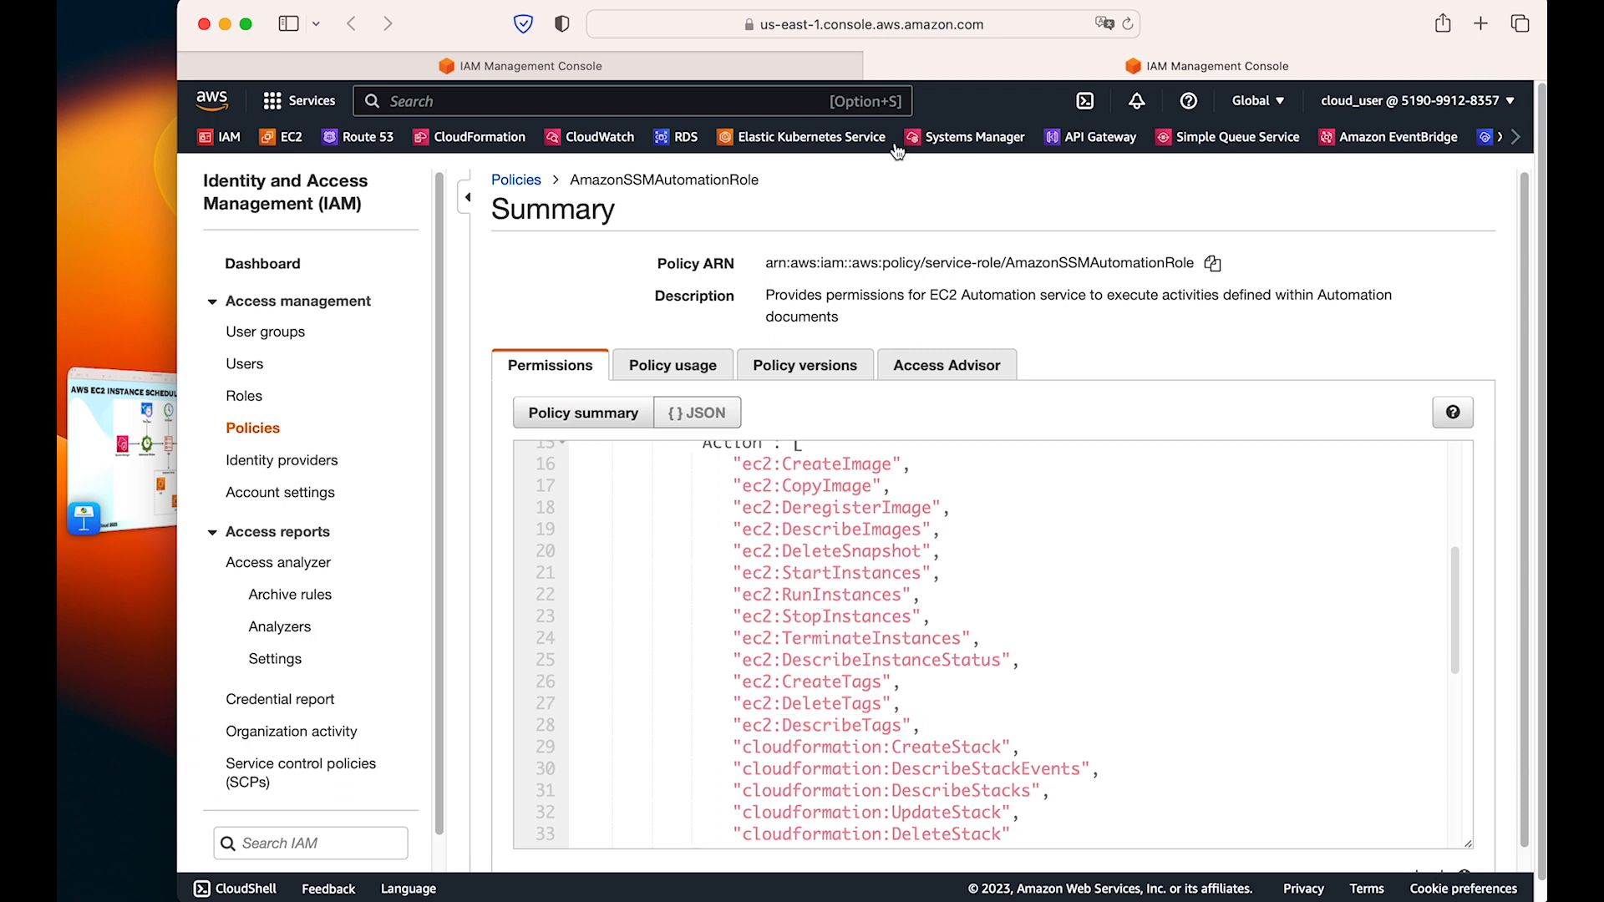
Step: Close the policy details and examine the principal and action in the new role's trust policy
left_click(875, 66)
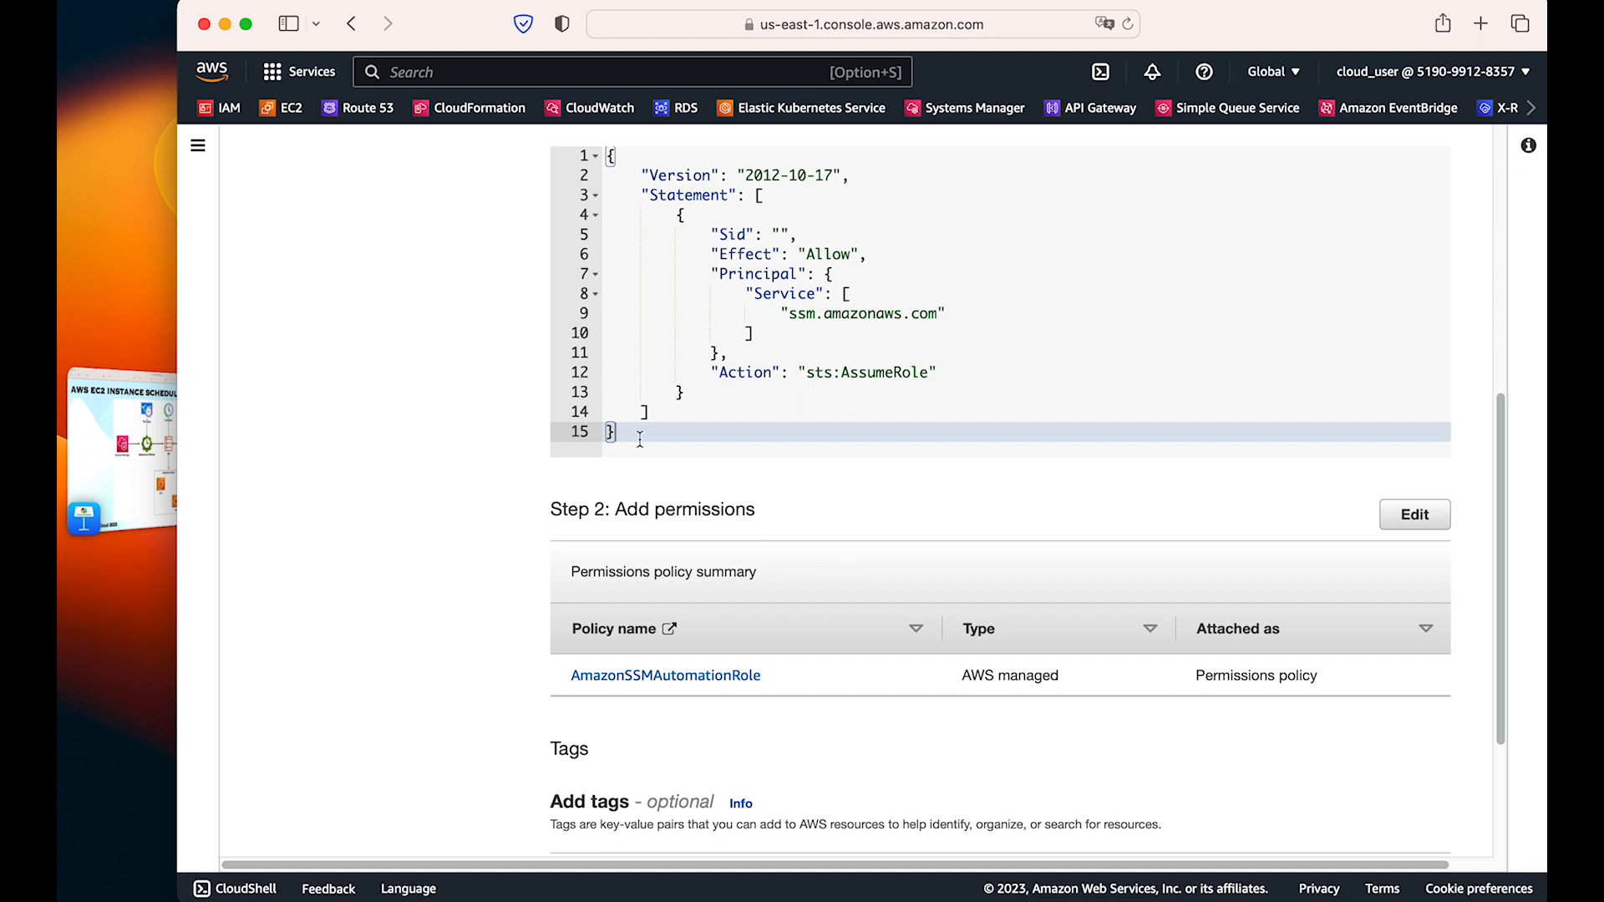
left_click_drag(967, 382, 720, 274)
left_click(865, 320)
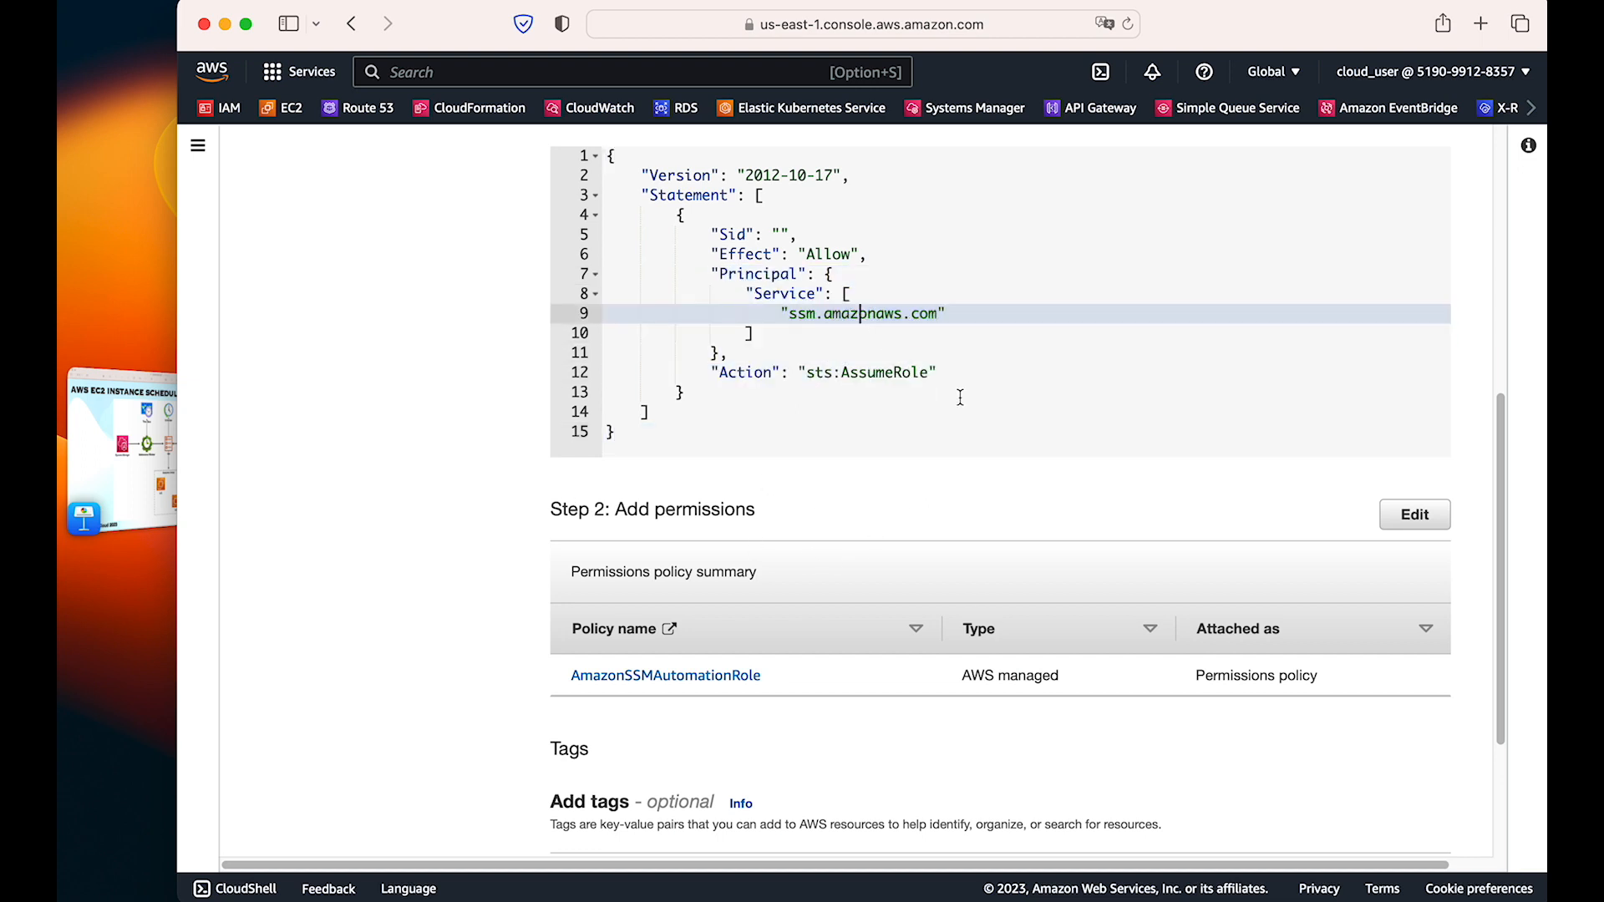
Step: Name the role ssm_automation, keep the default description and create the role
scroll(956, 401, "up", 7)
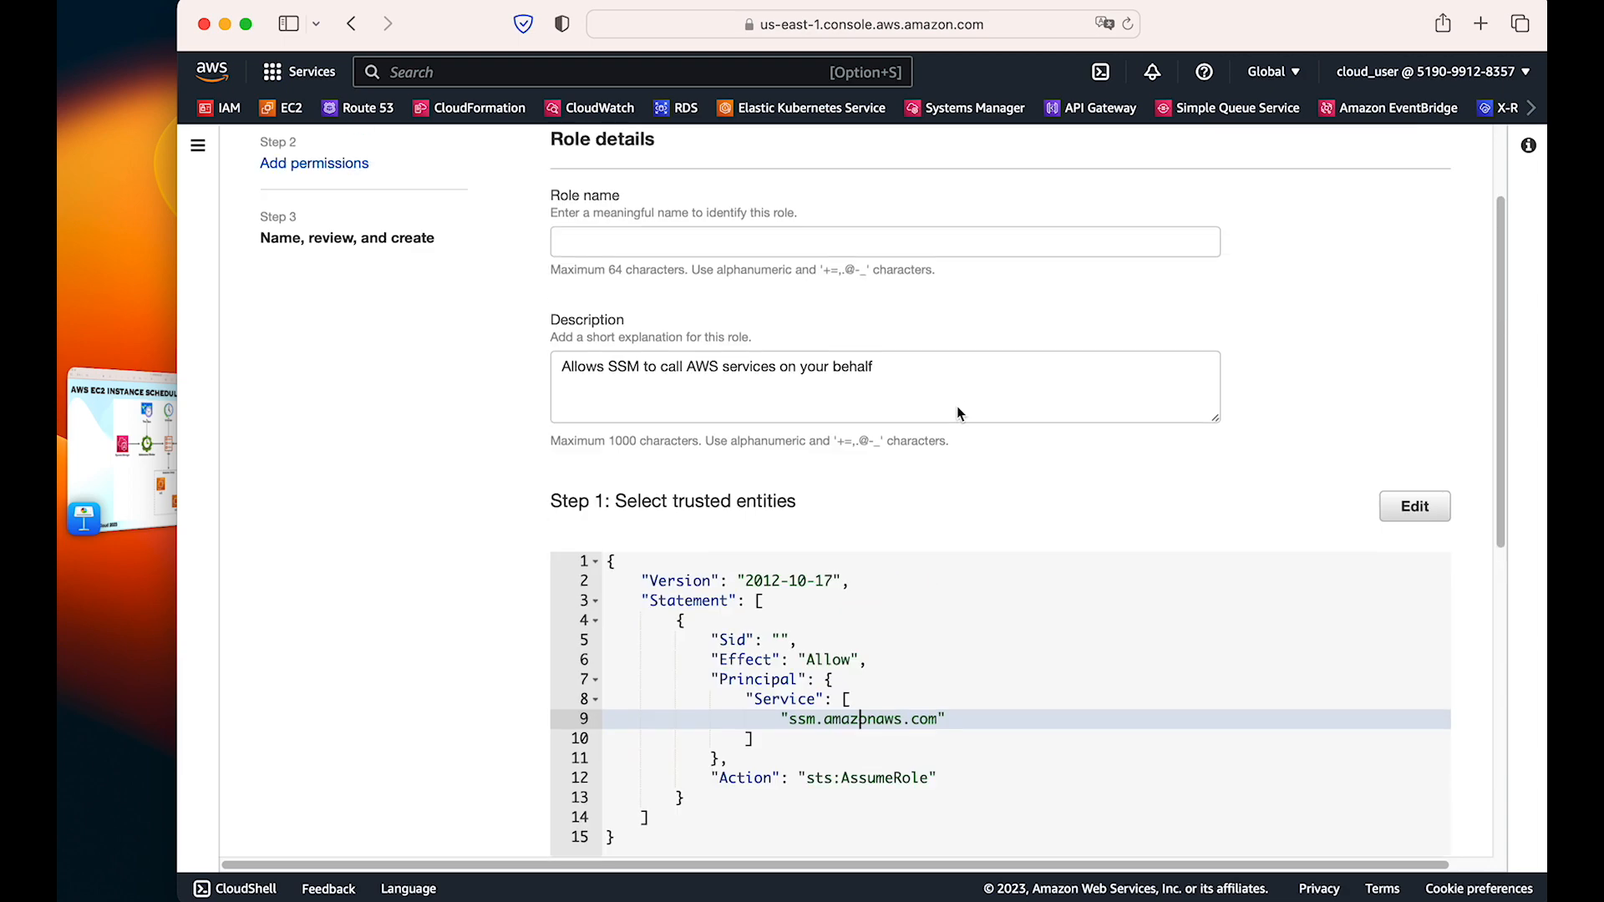
left_click(967, 387)
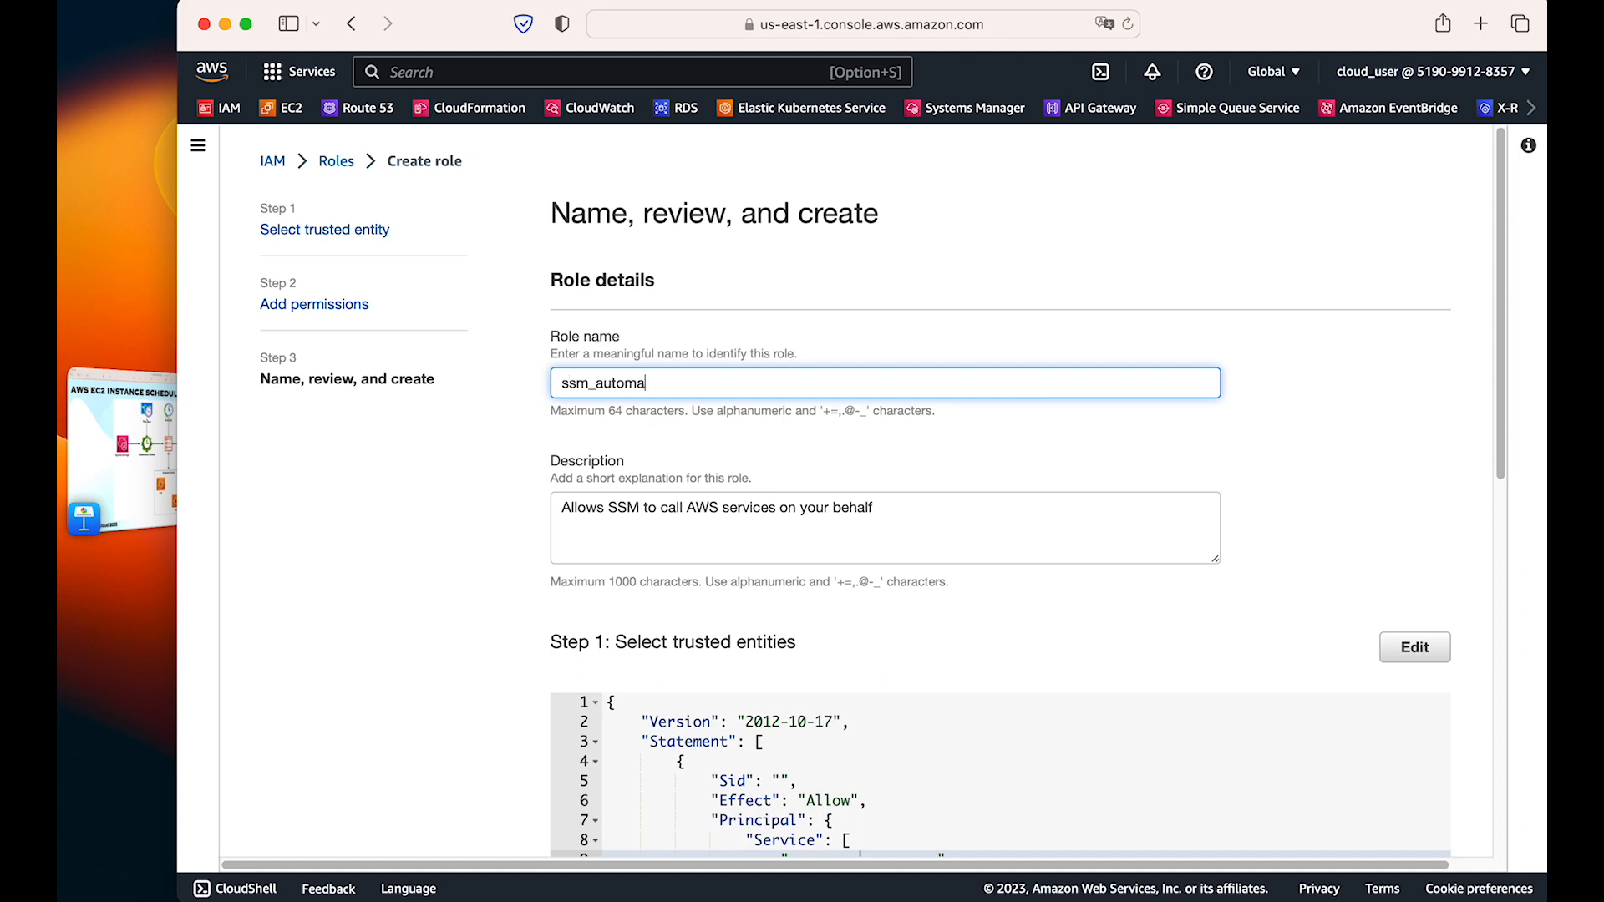
scroll(1287, 501, "down", 10)
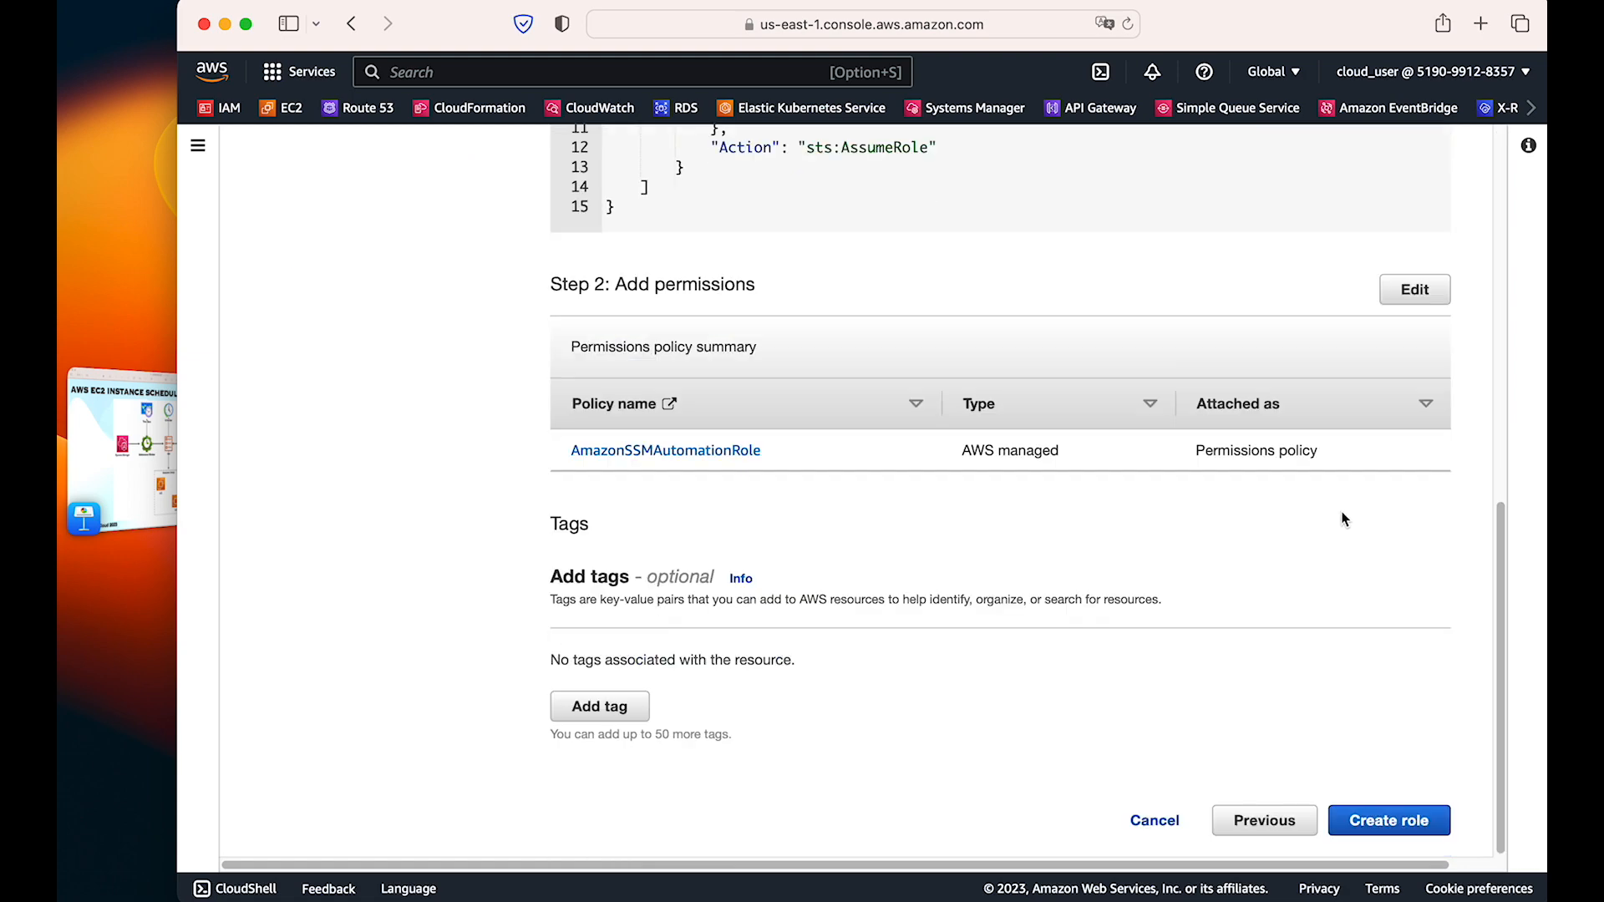
scroll(1425, 827, "up", 3)
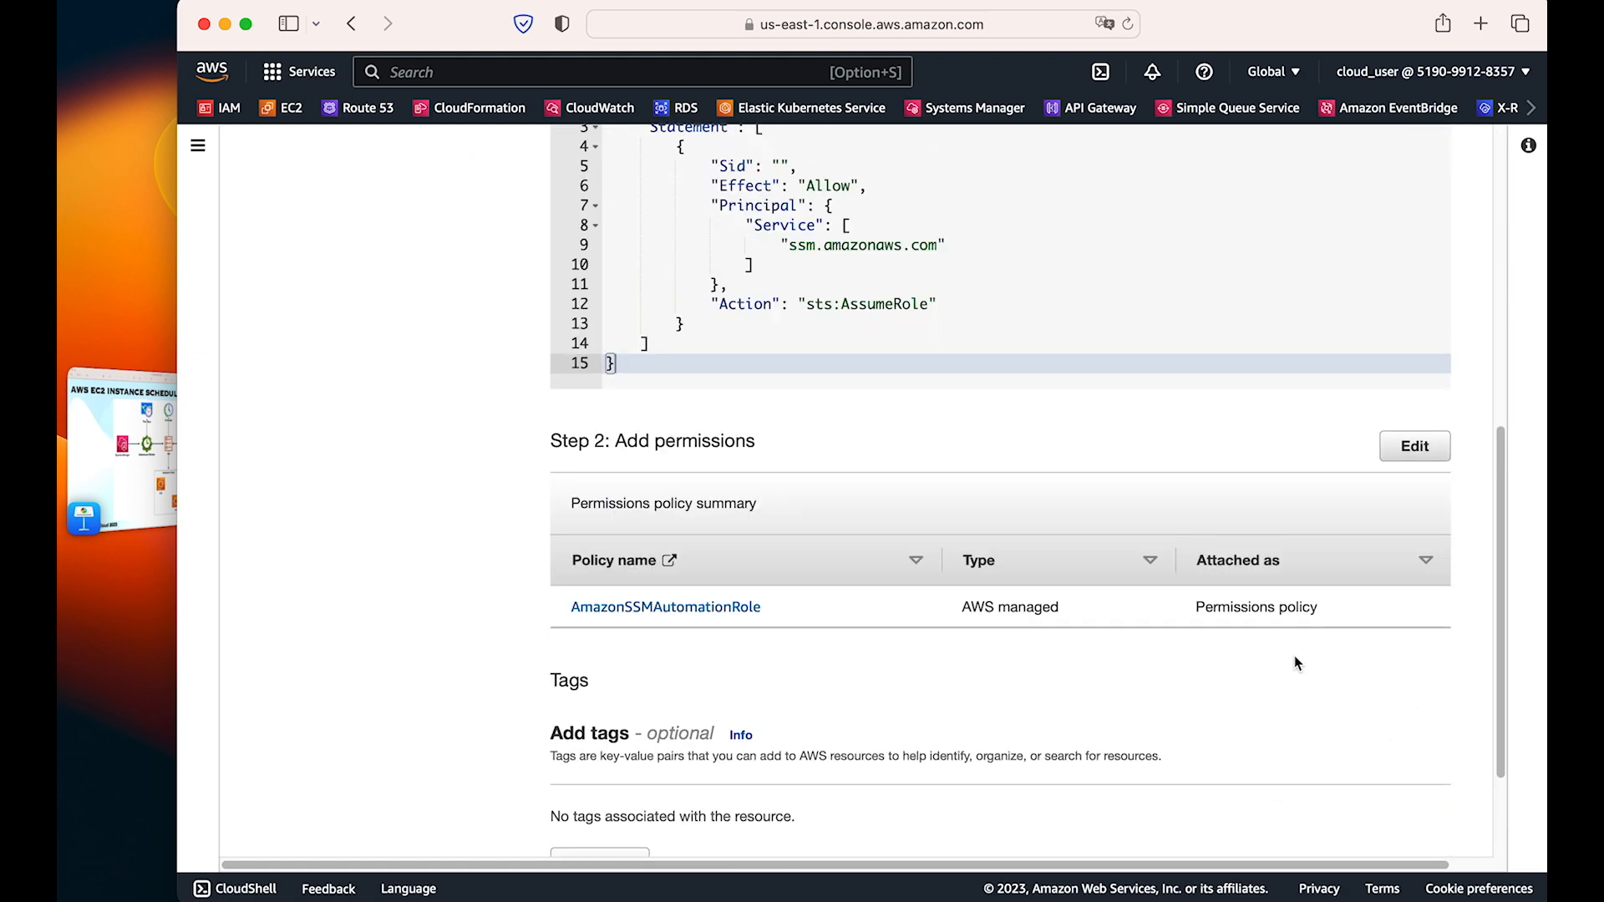
scroll(1297, 657, "up", 8)
scroll(1296, 653, "down", 10)
left_click(1393, 821)
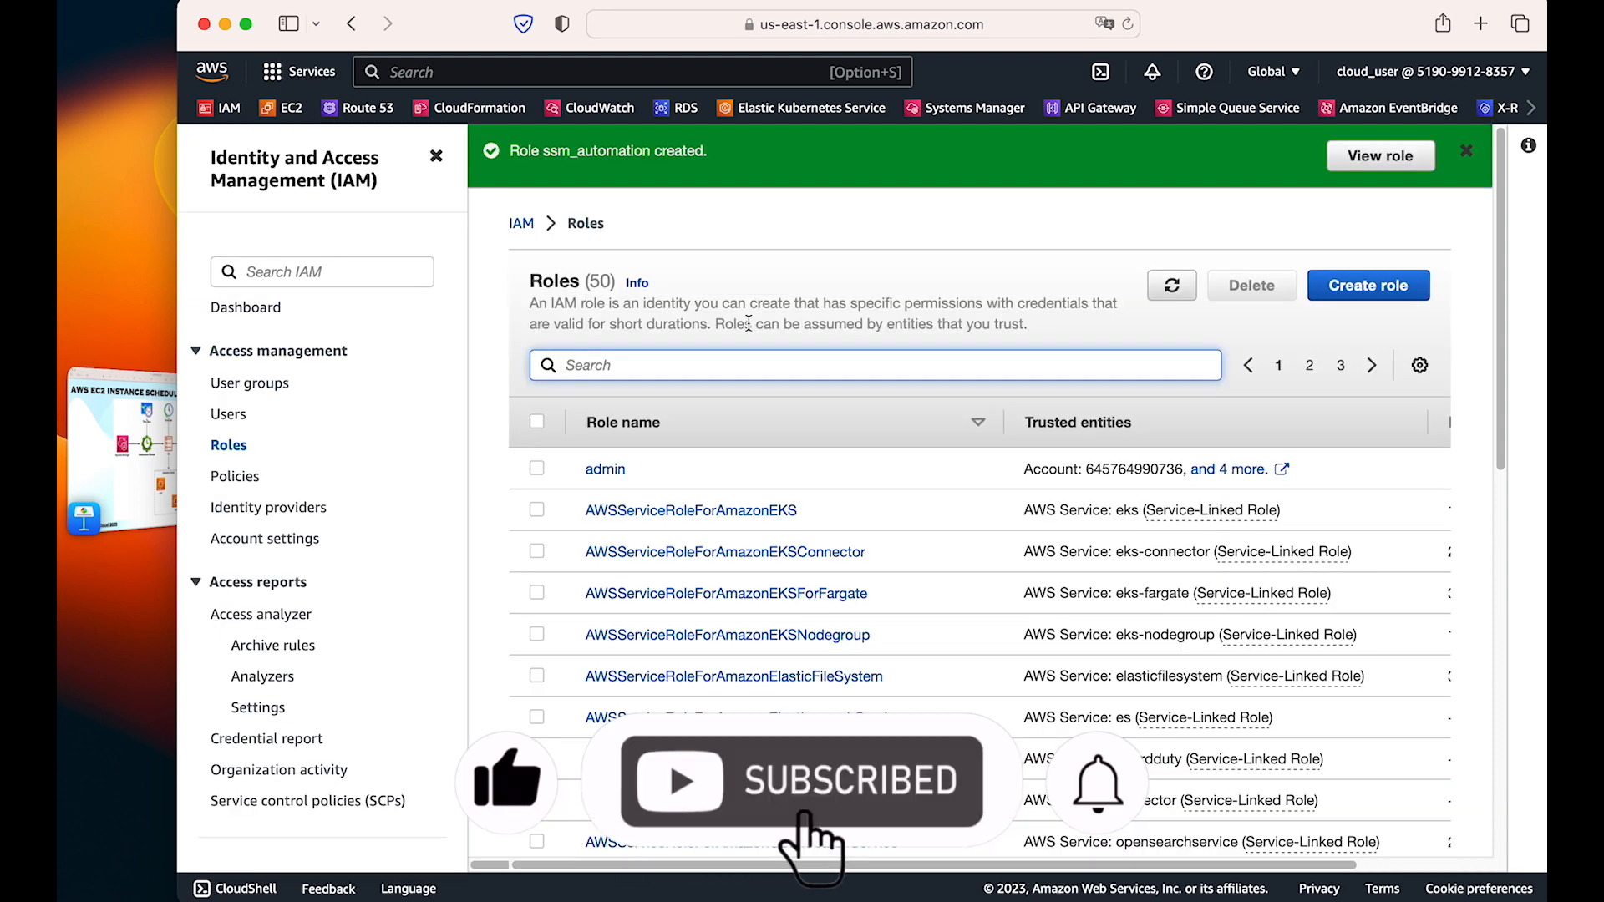
Step: Copy the new role's name, search the roles list for ssm_automation and open the role to view its permissions policies
double_click(595, 150)
key("super+c")
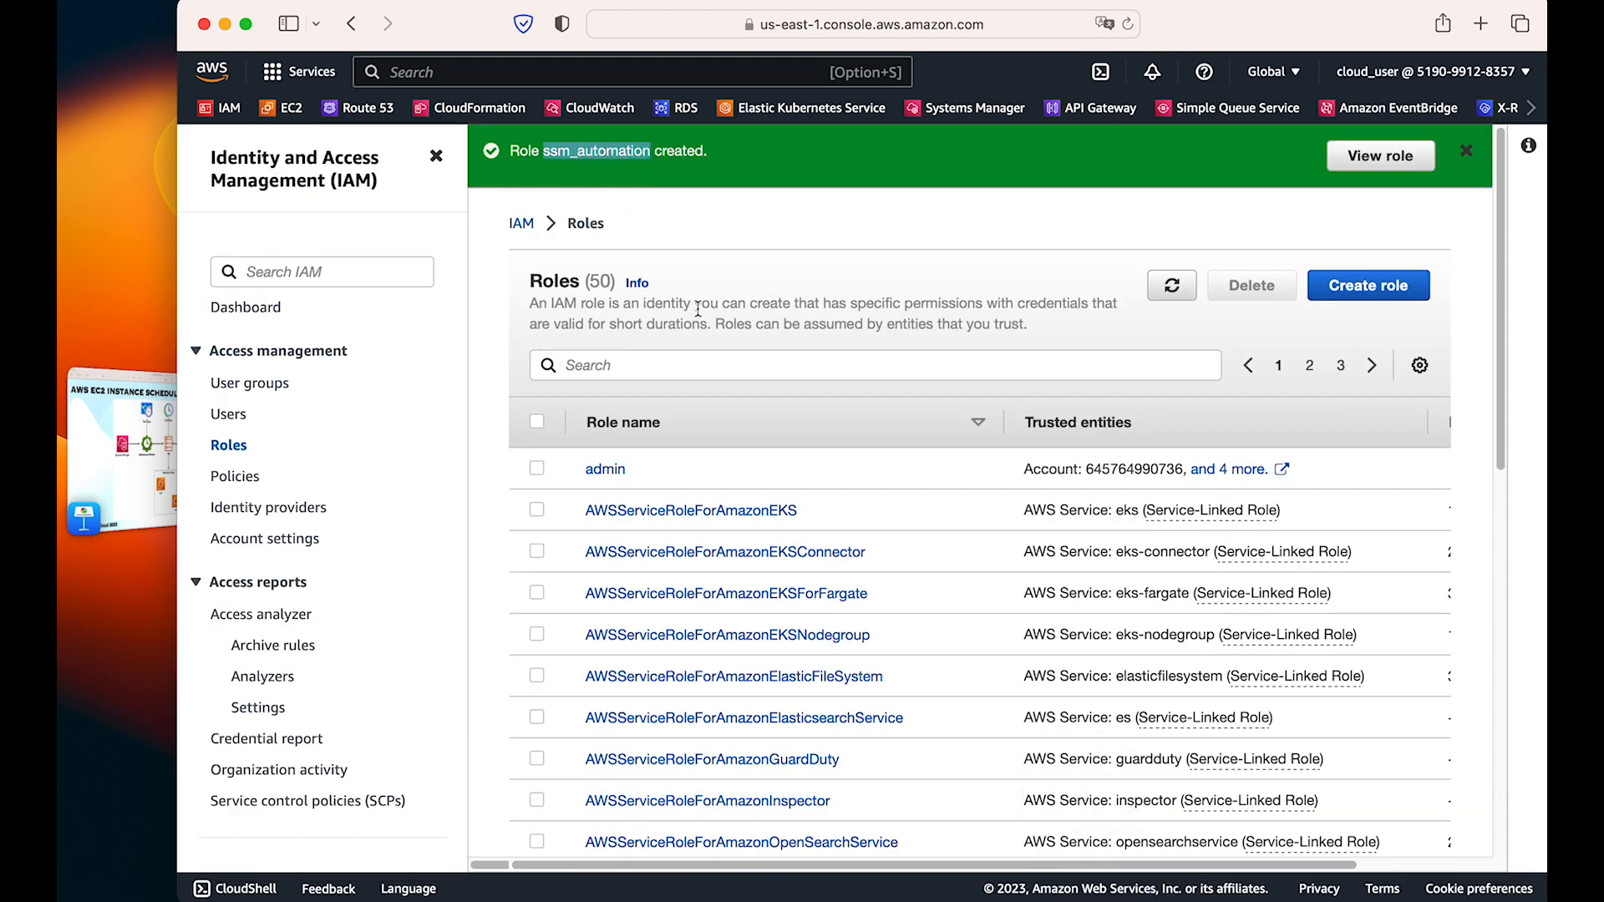
left_click(737, 376)
key("super+v")
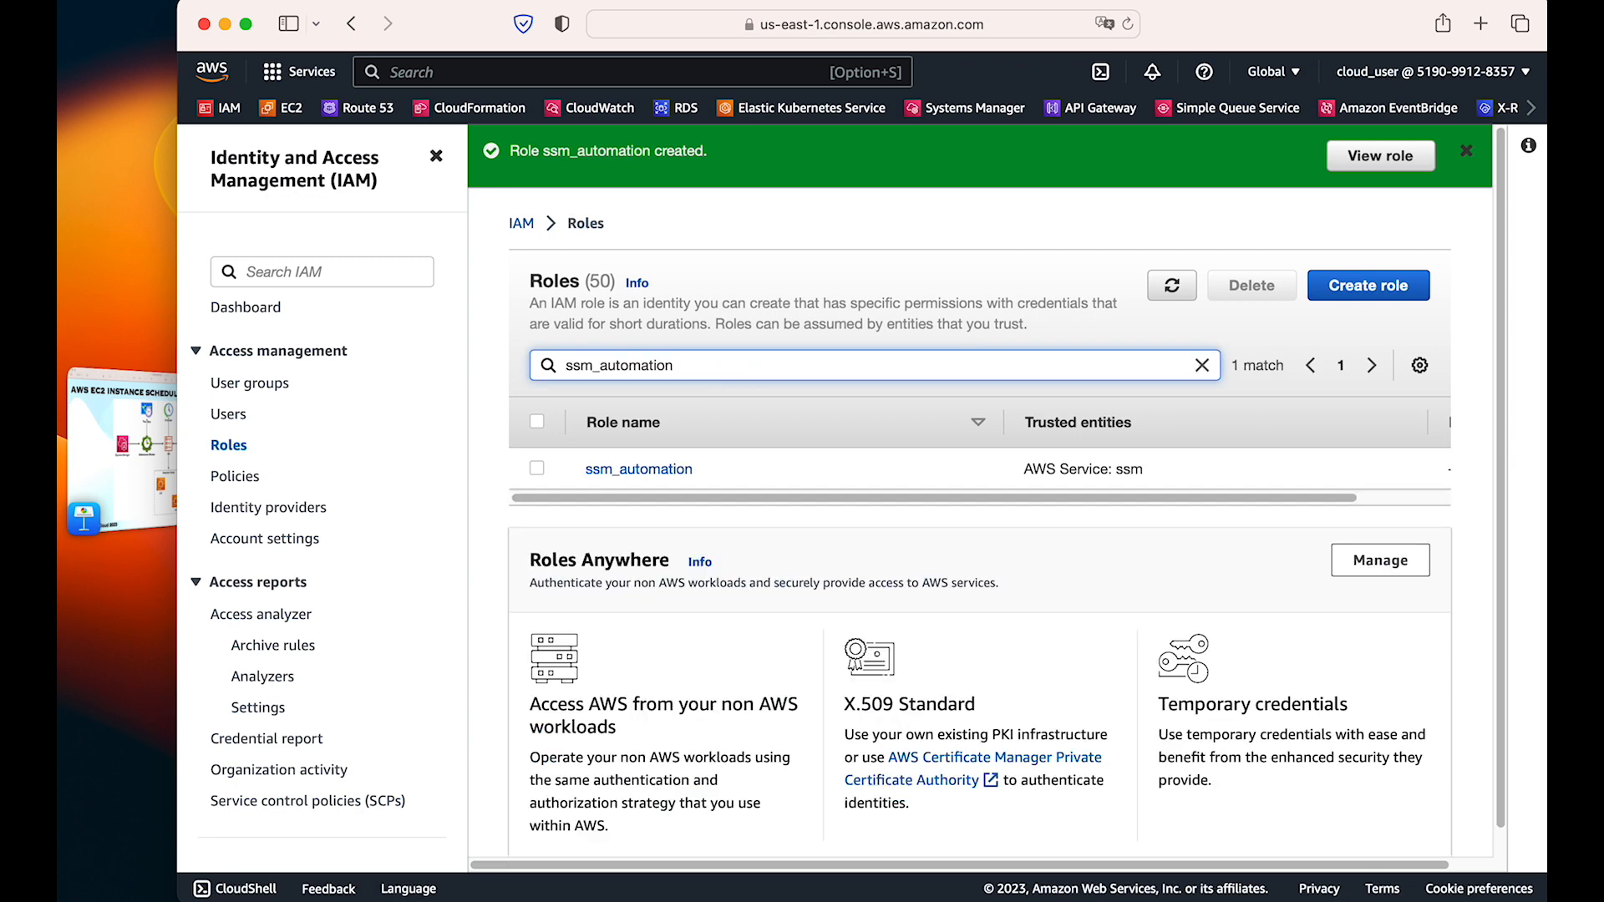
left_click(660, 473)
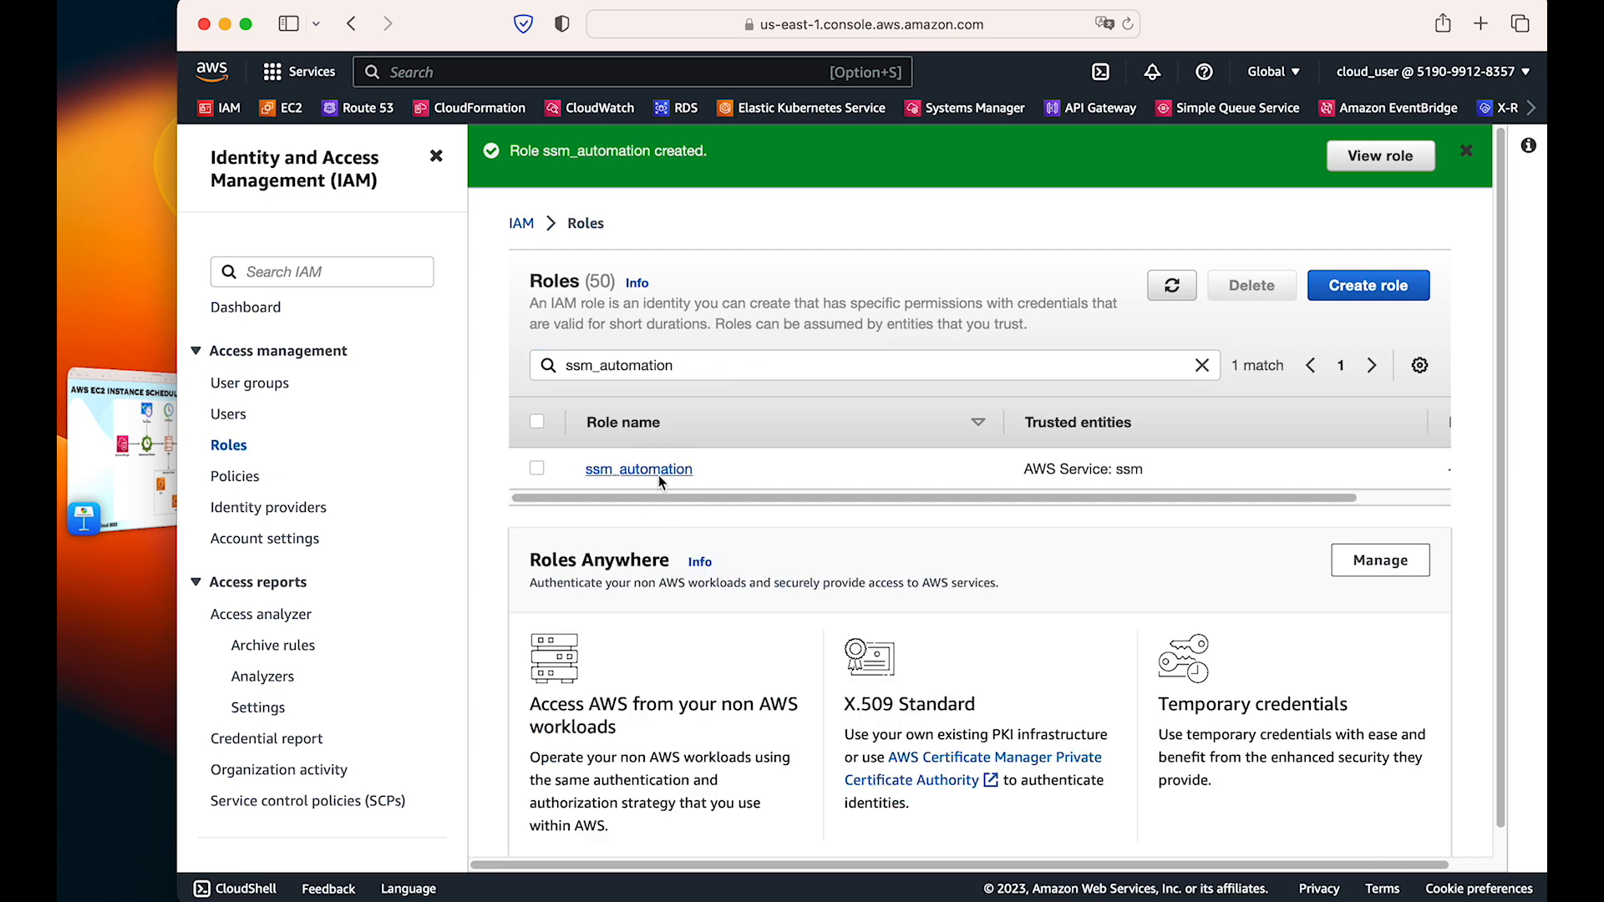
scroll(731, 552, "down", 4)
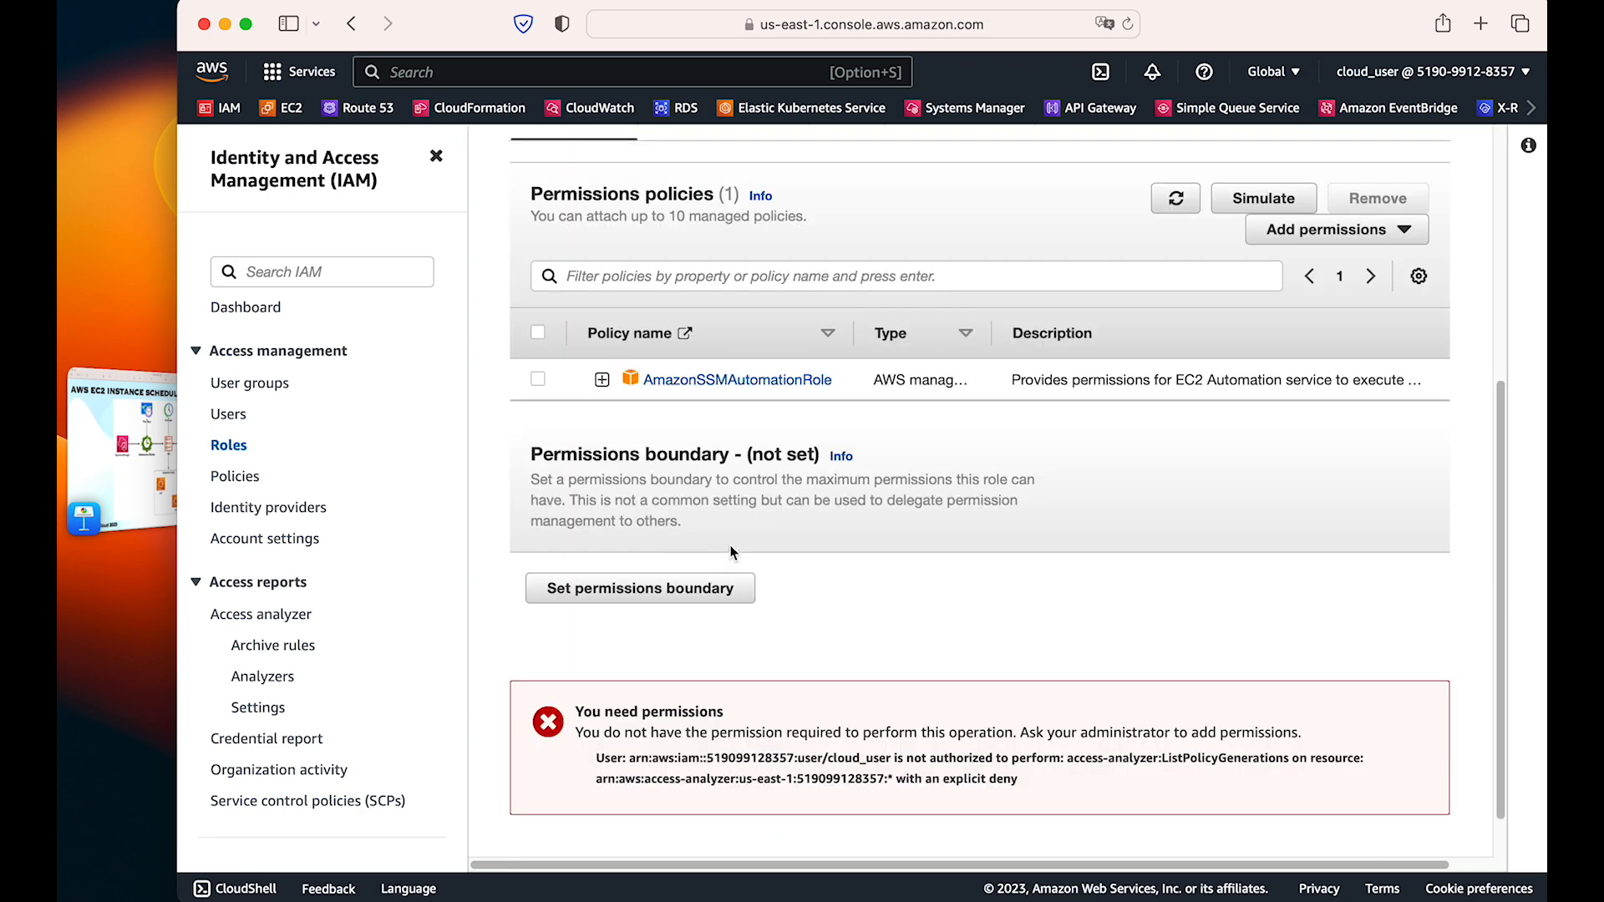
Step: Examine the EC2 actions in the role's attached AmazonSSMAutomationRole policy, and review the instance schedule diagram in Keynote before returning to the AWS console
left_click(602, 379)
scroll(837, 533, "down", 3)
left_click_drag(746, 555, 844, 696)
left_click(859, 678)
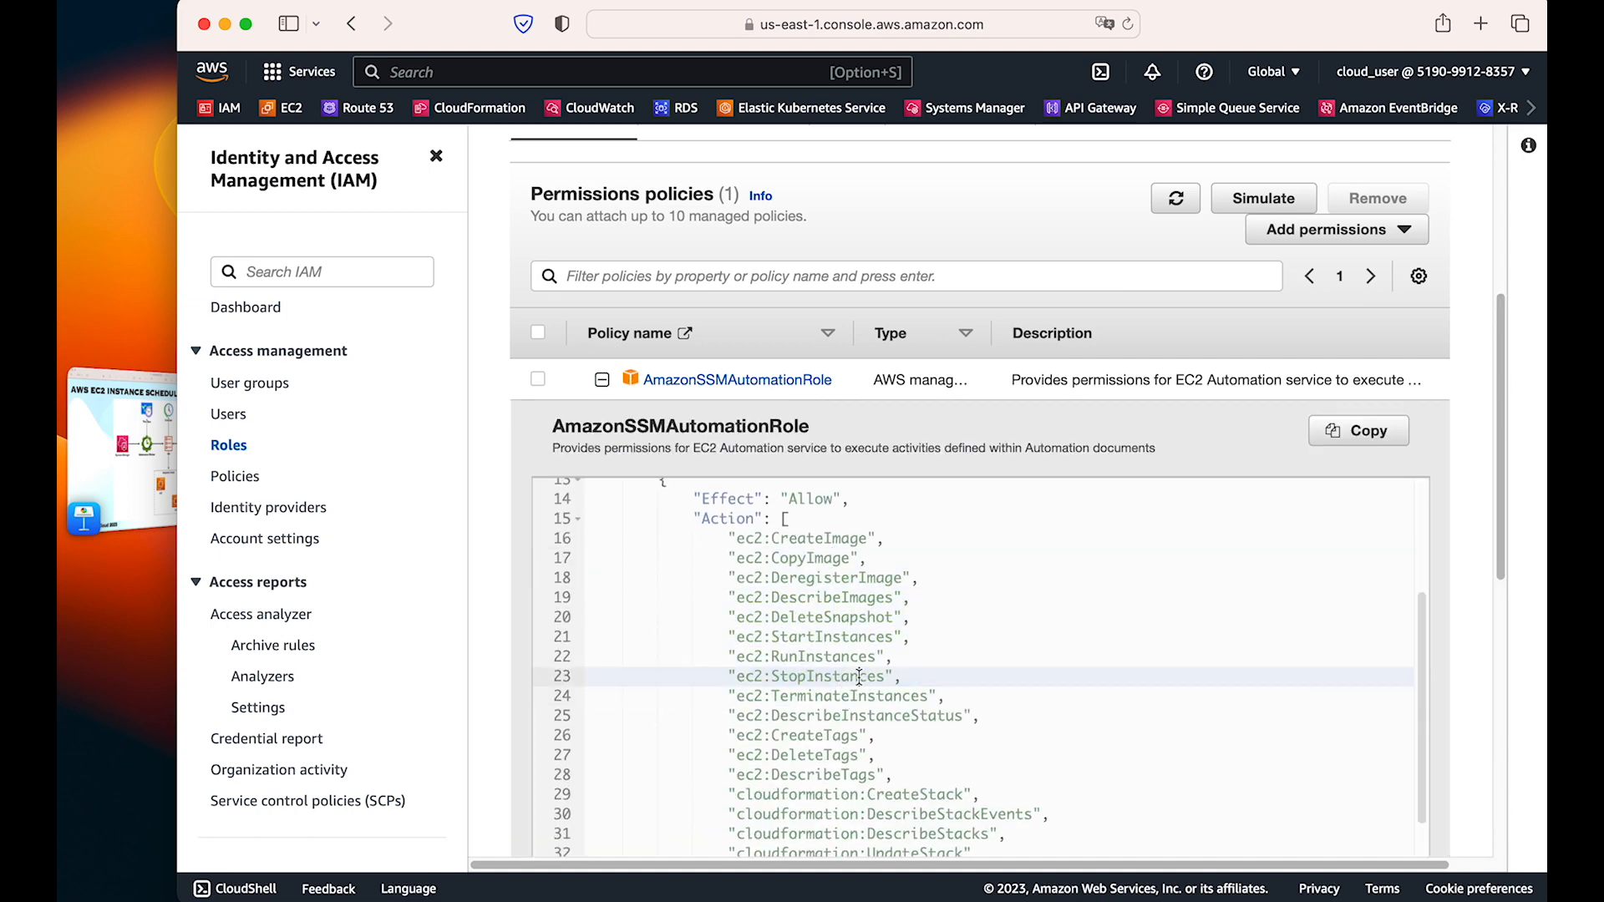
scroll(859, 677, "down", 5)
left_click_drag(686, 632, 765, 743)
scroll(825, 665, "up", 10)
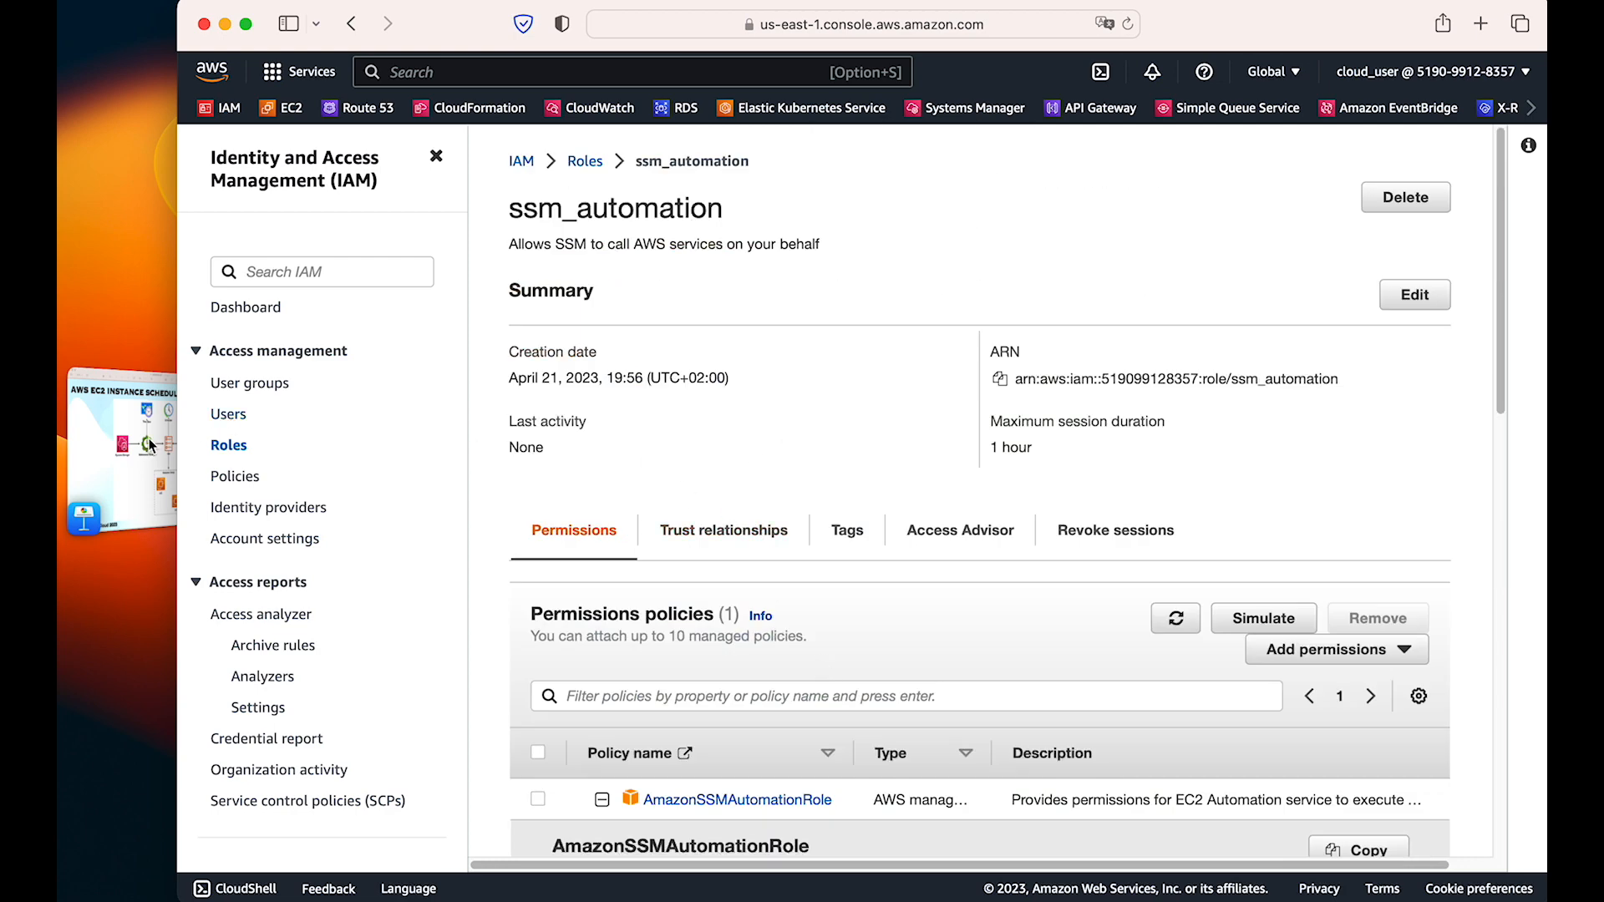
left_click(113, 458)
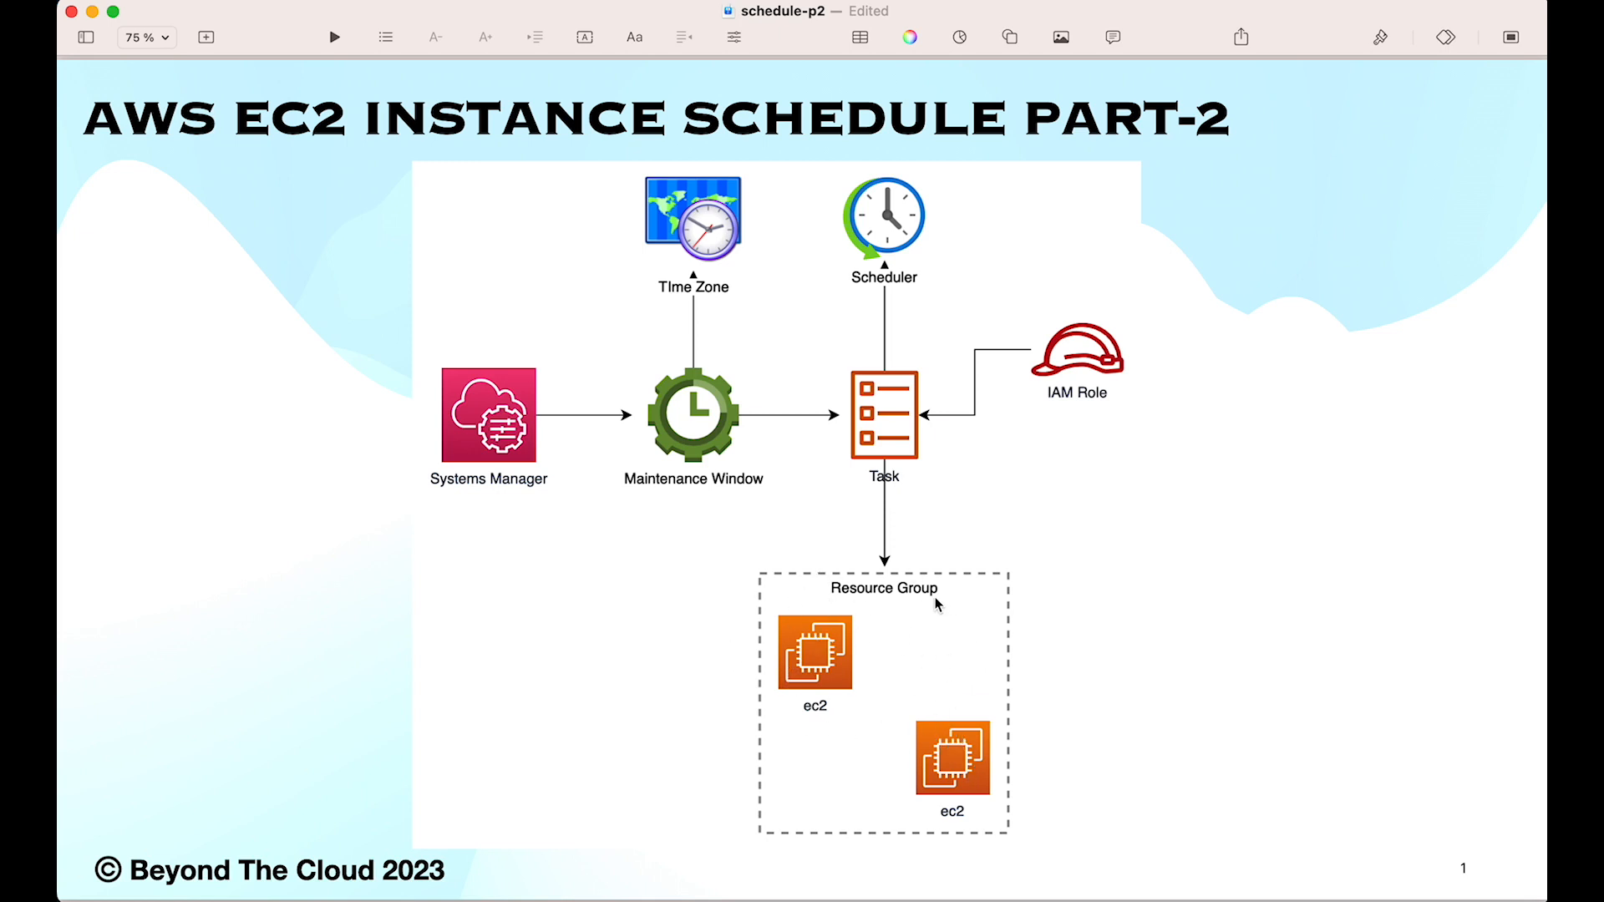
key("super+Tab")
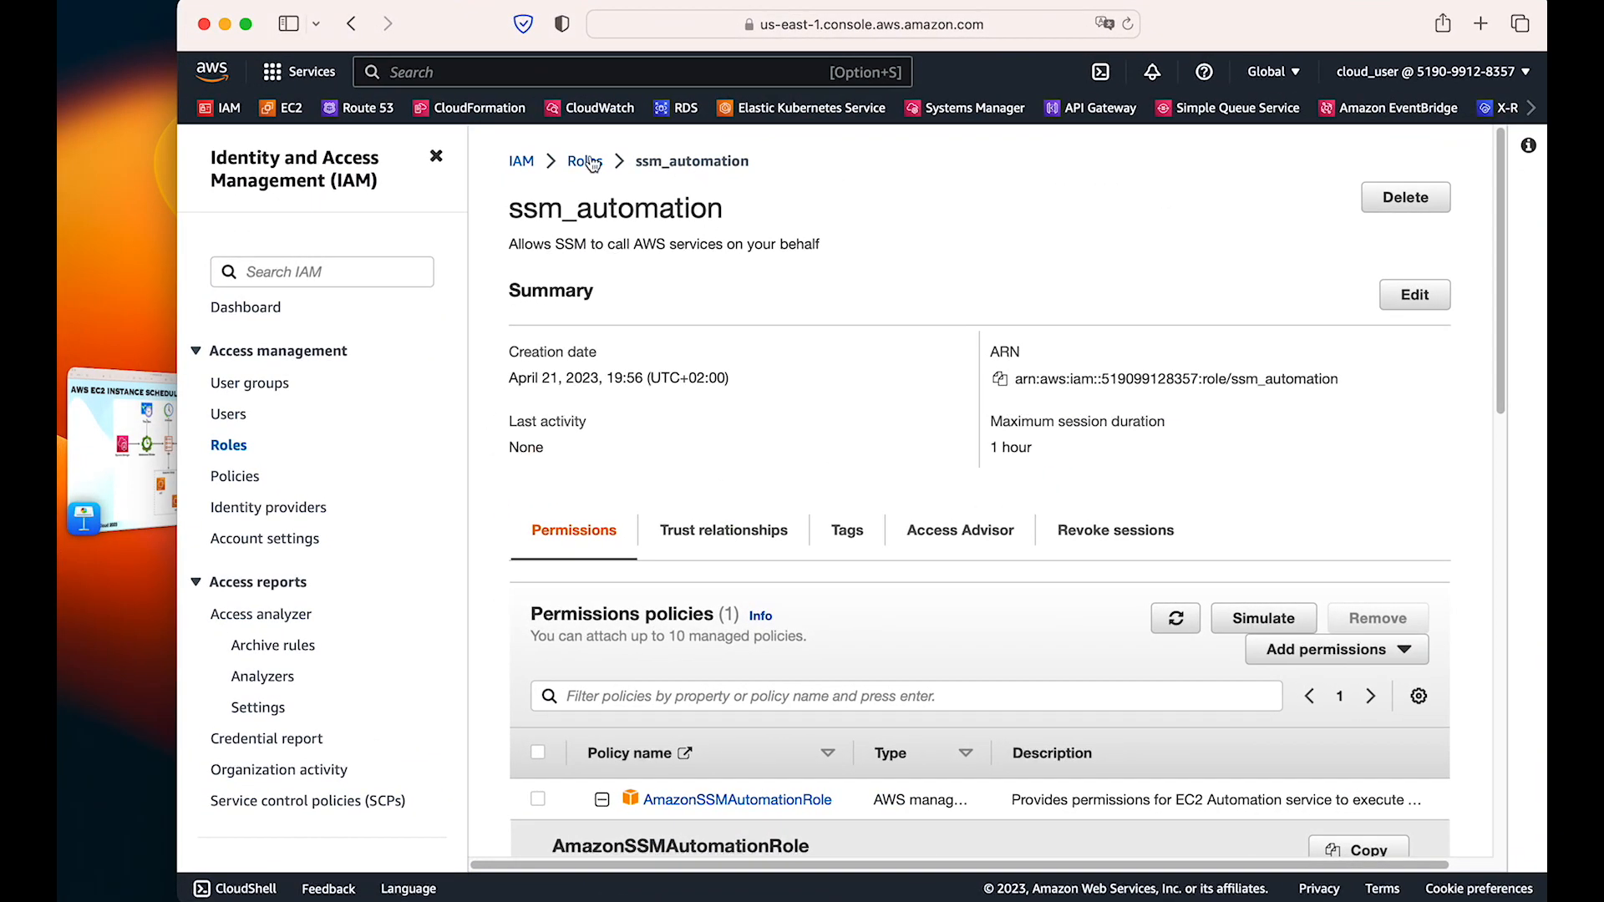
Step: Open EC2 in a new browser tab and start an instance launch with two instances named Linux
left_click(286, 110, "super")
left_click(1142, 74)
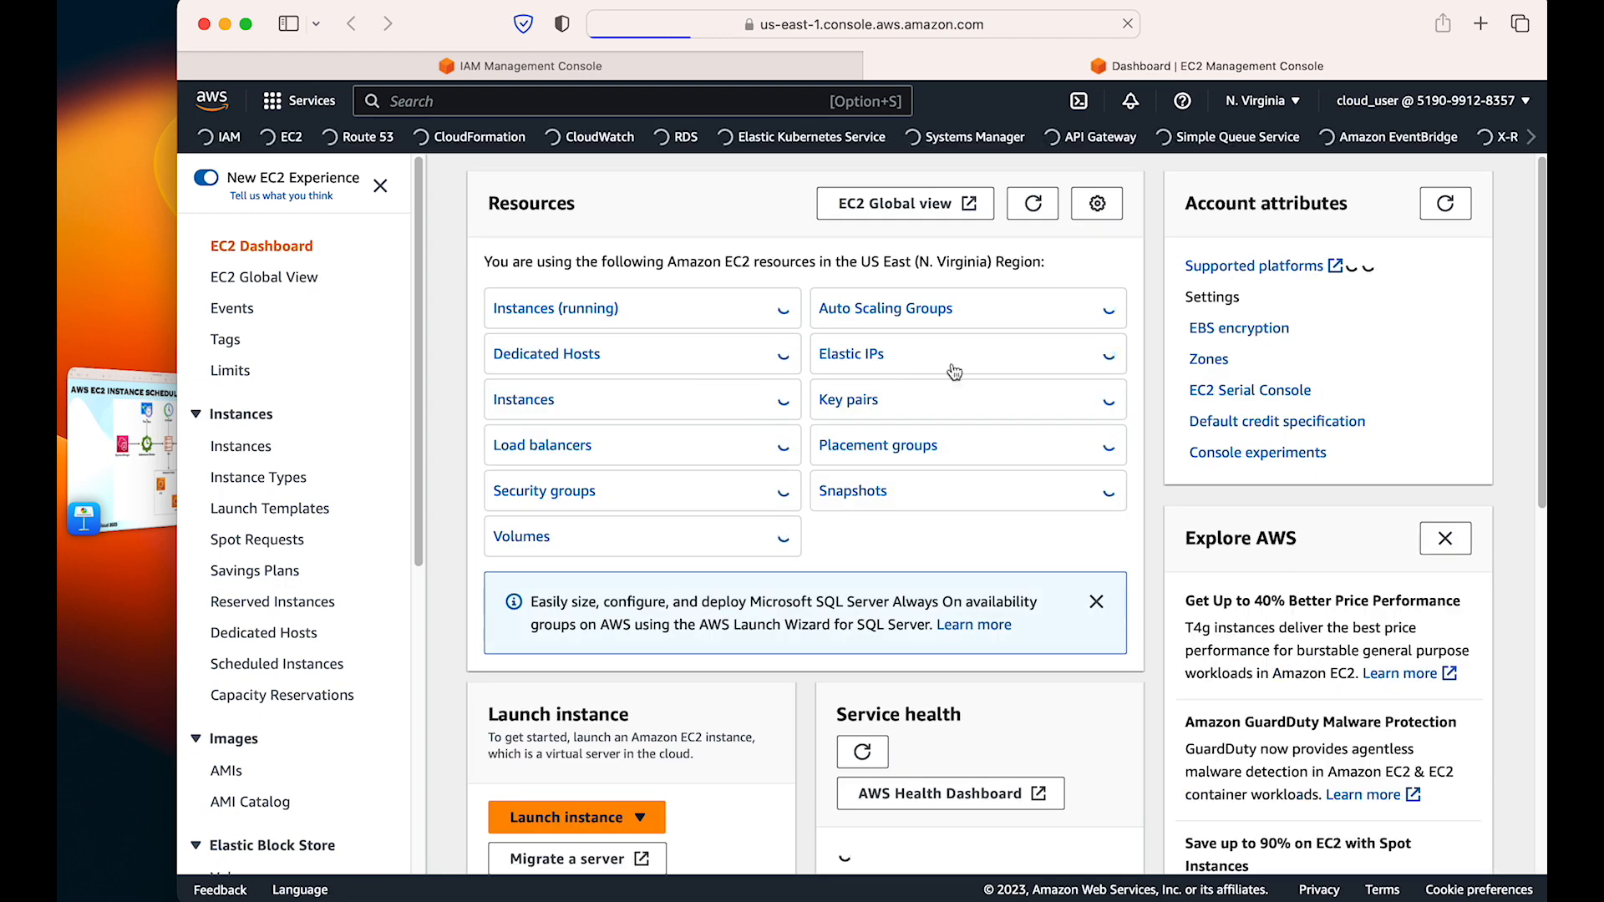
left_click(241, 446)
left_click(1365, 181)
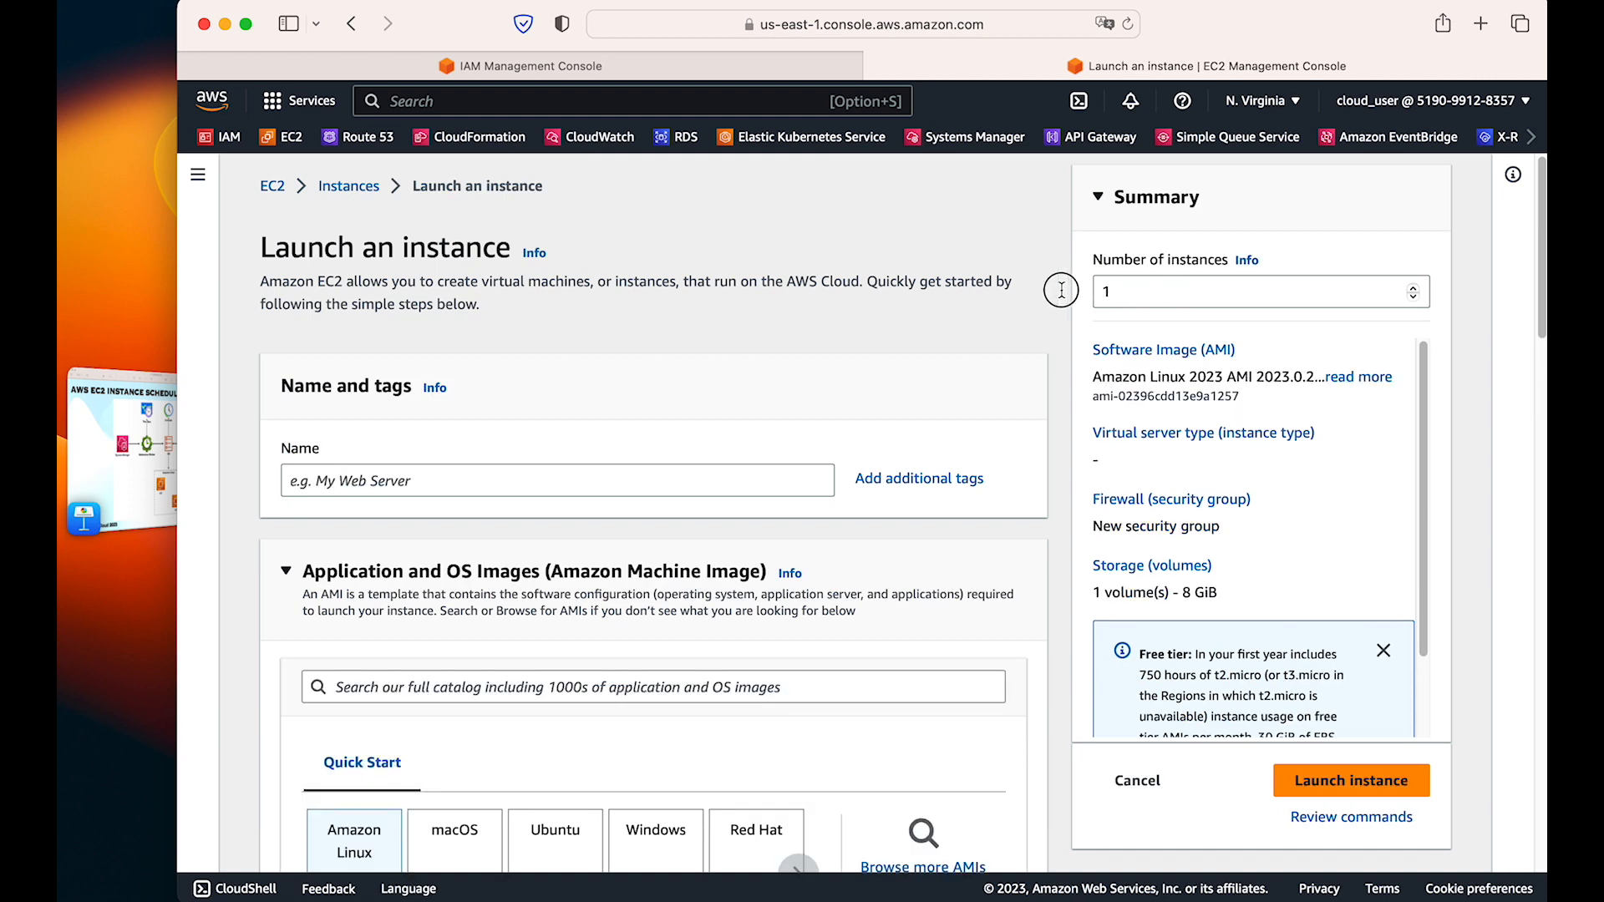
type("2")
left_click(544, 473)
type("Linux")
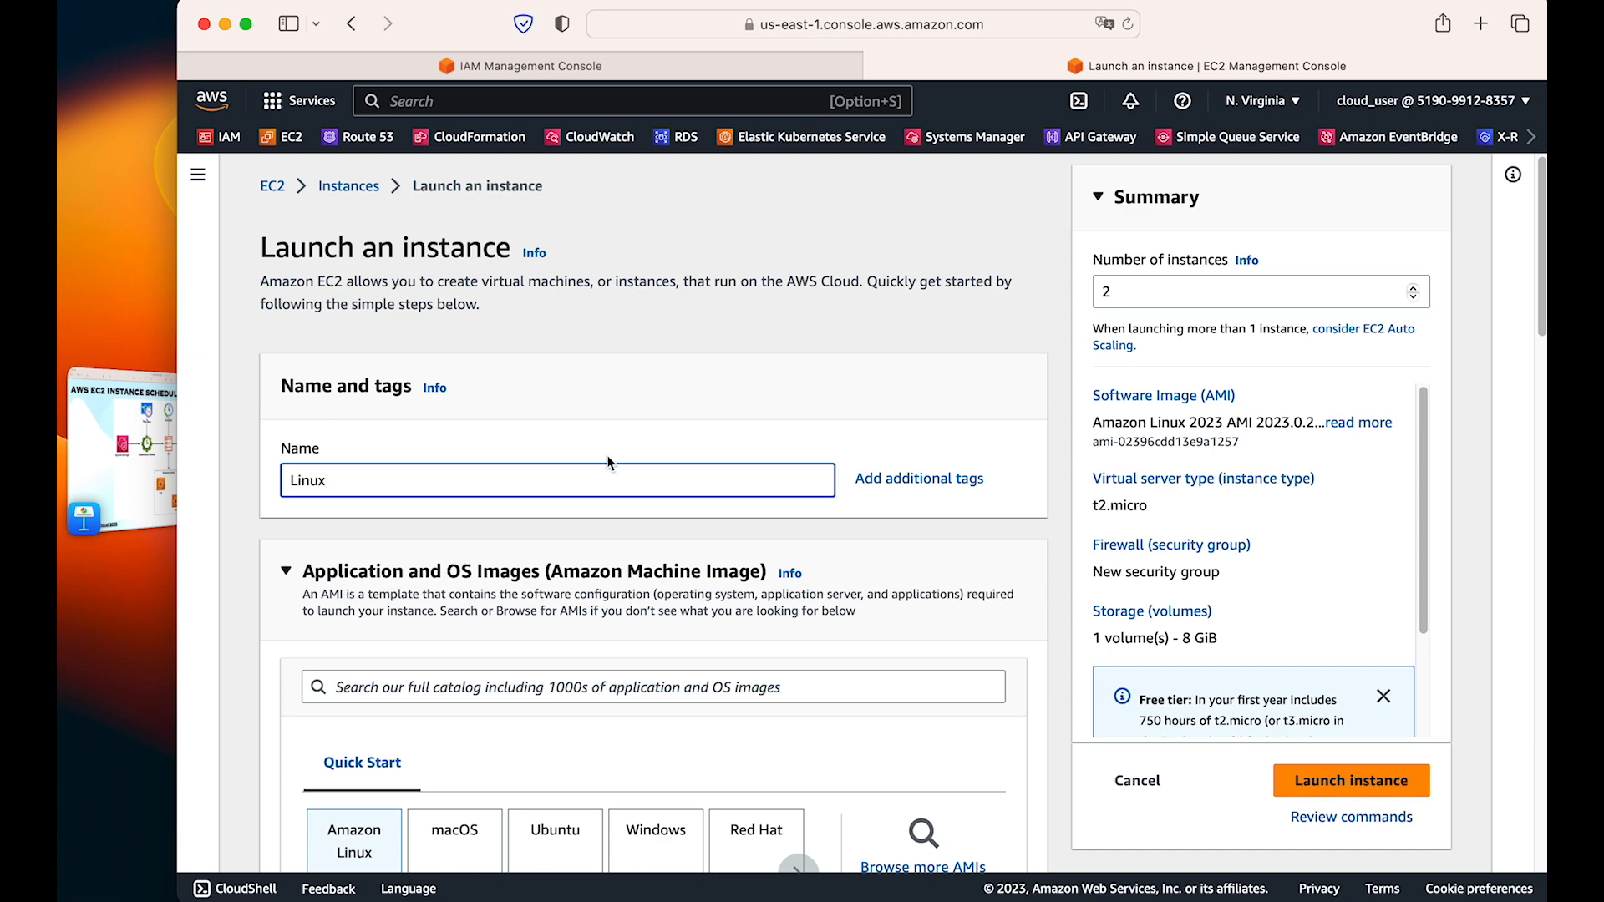
Step: Choose to proceed without a key pair, keep the t2.micro instance type and launch the instances
scroll(608, 462, "down", 12)
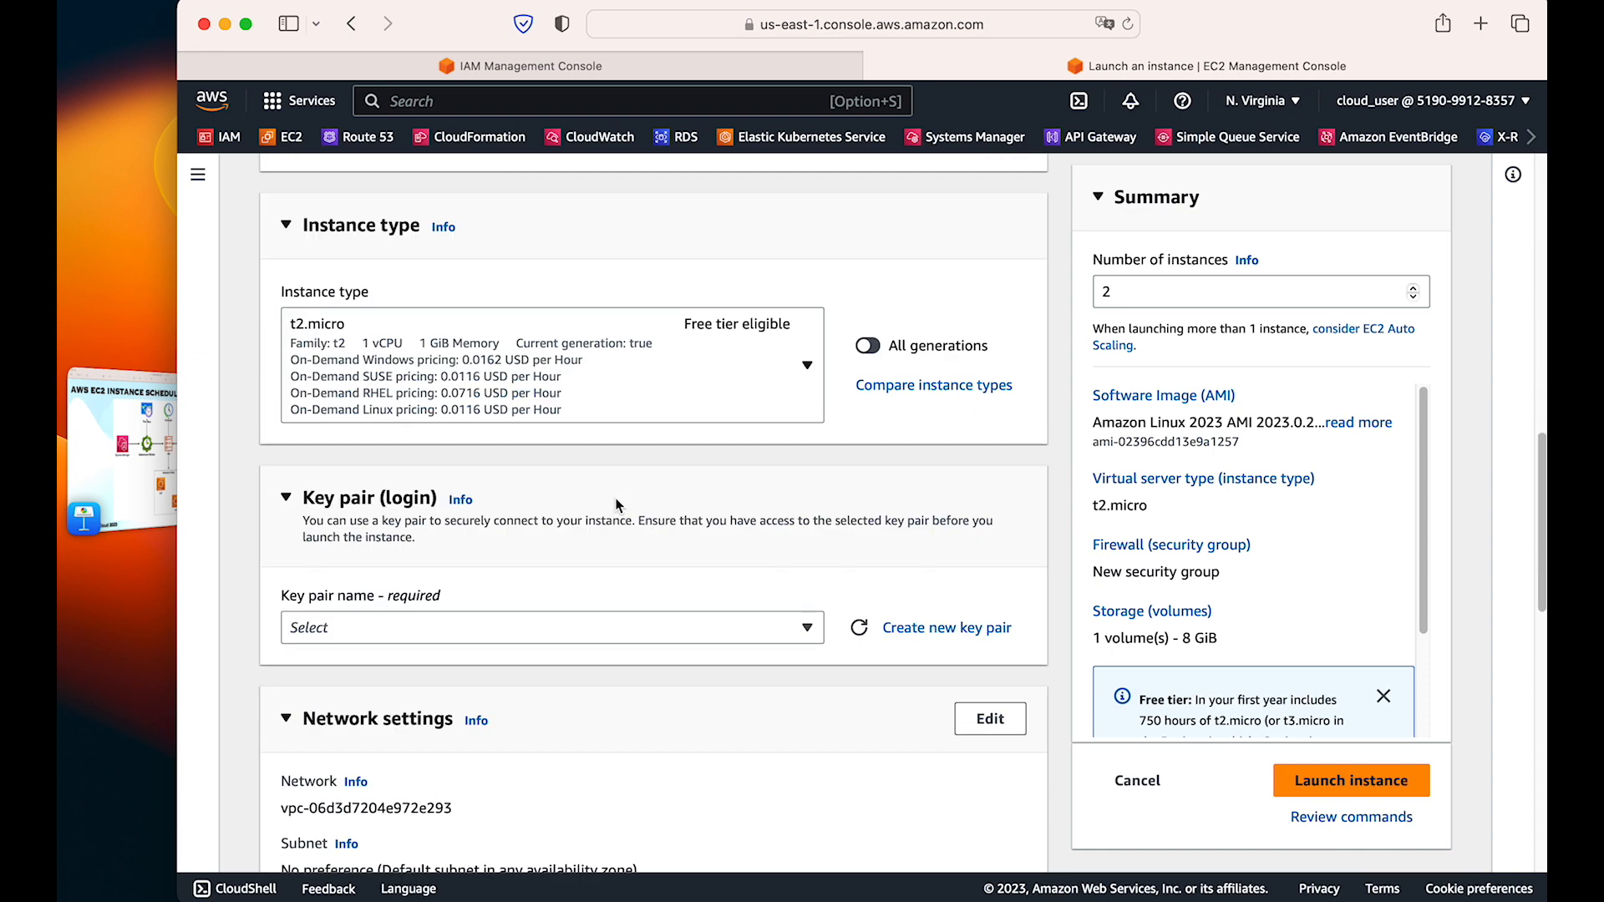
left_click(448, 630)
left_click(750, 702)
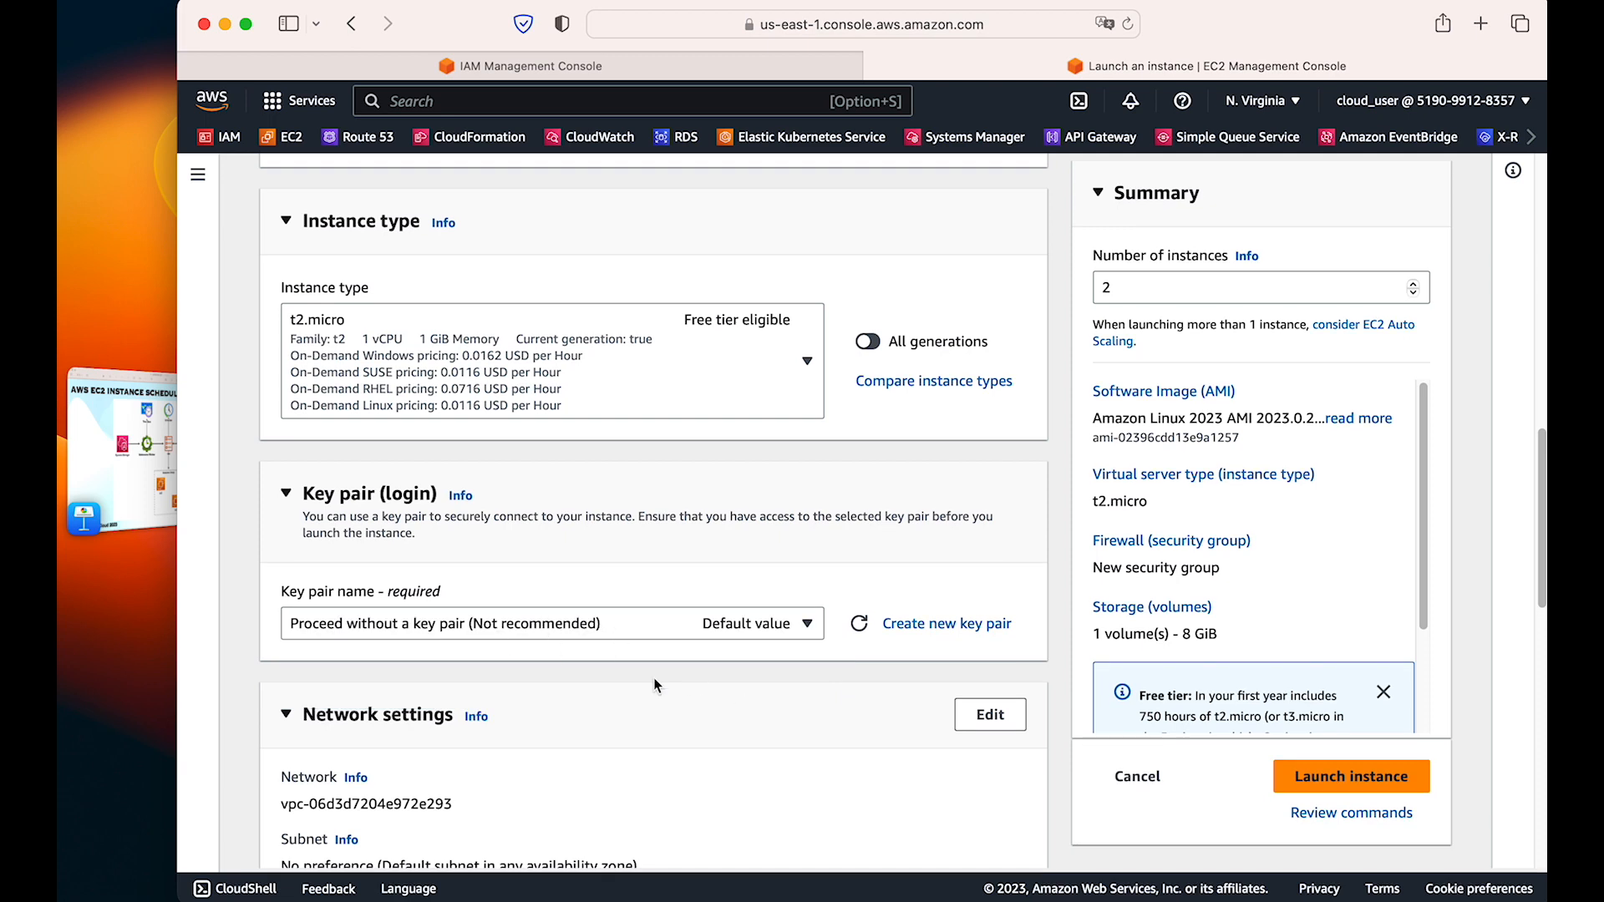
left_click_drag(1094, 500, 1185, 499)
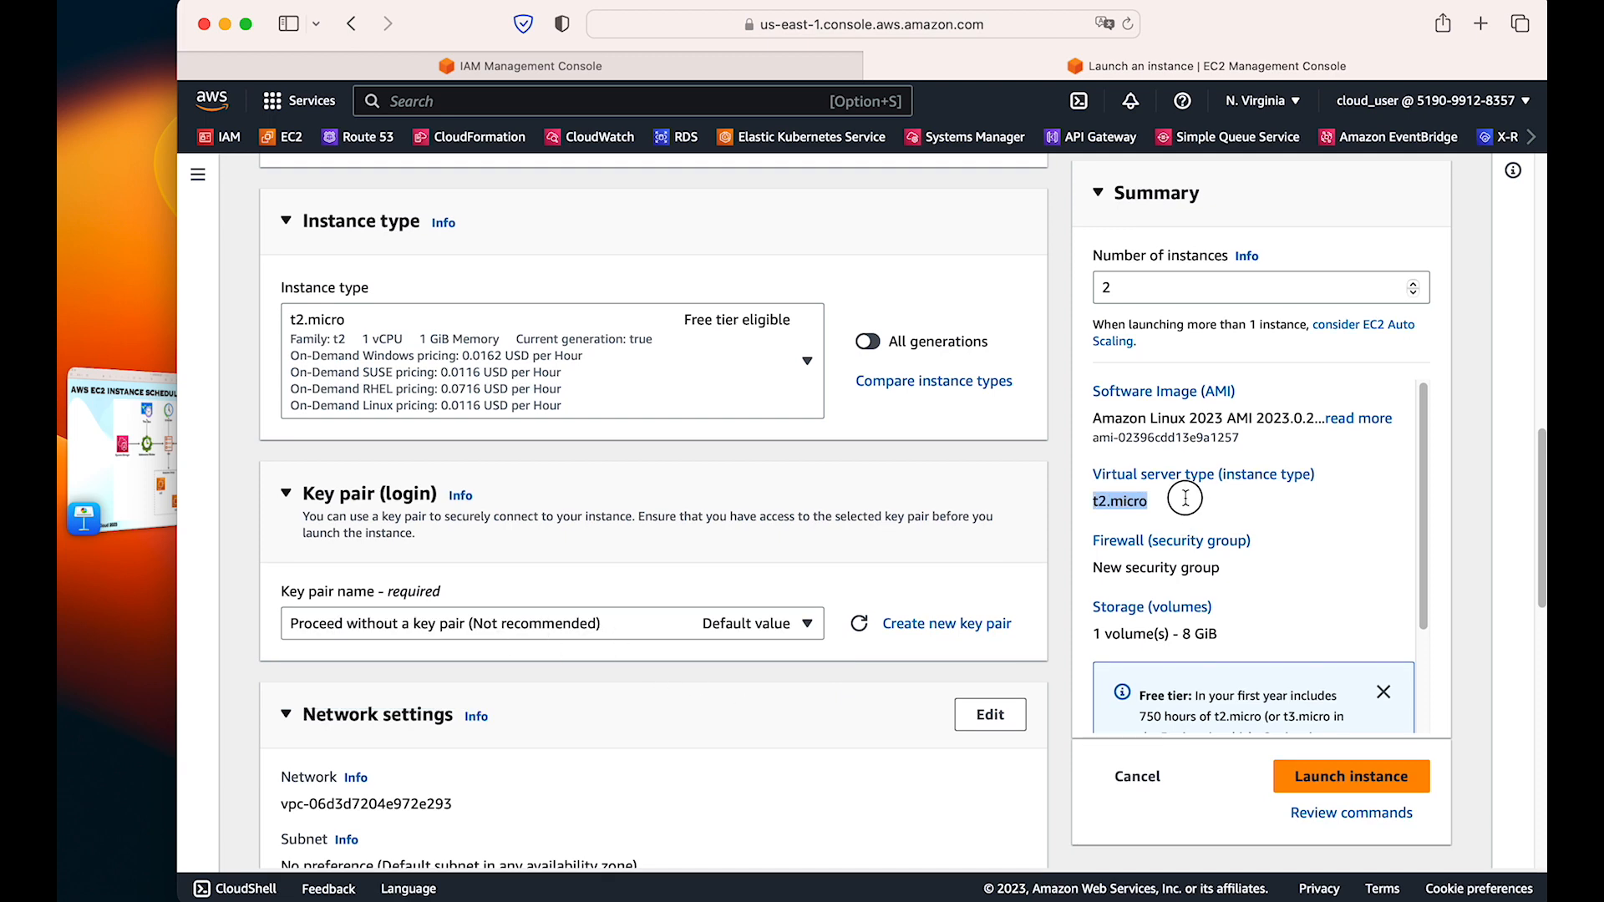
left_click(1002, 555)
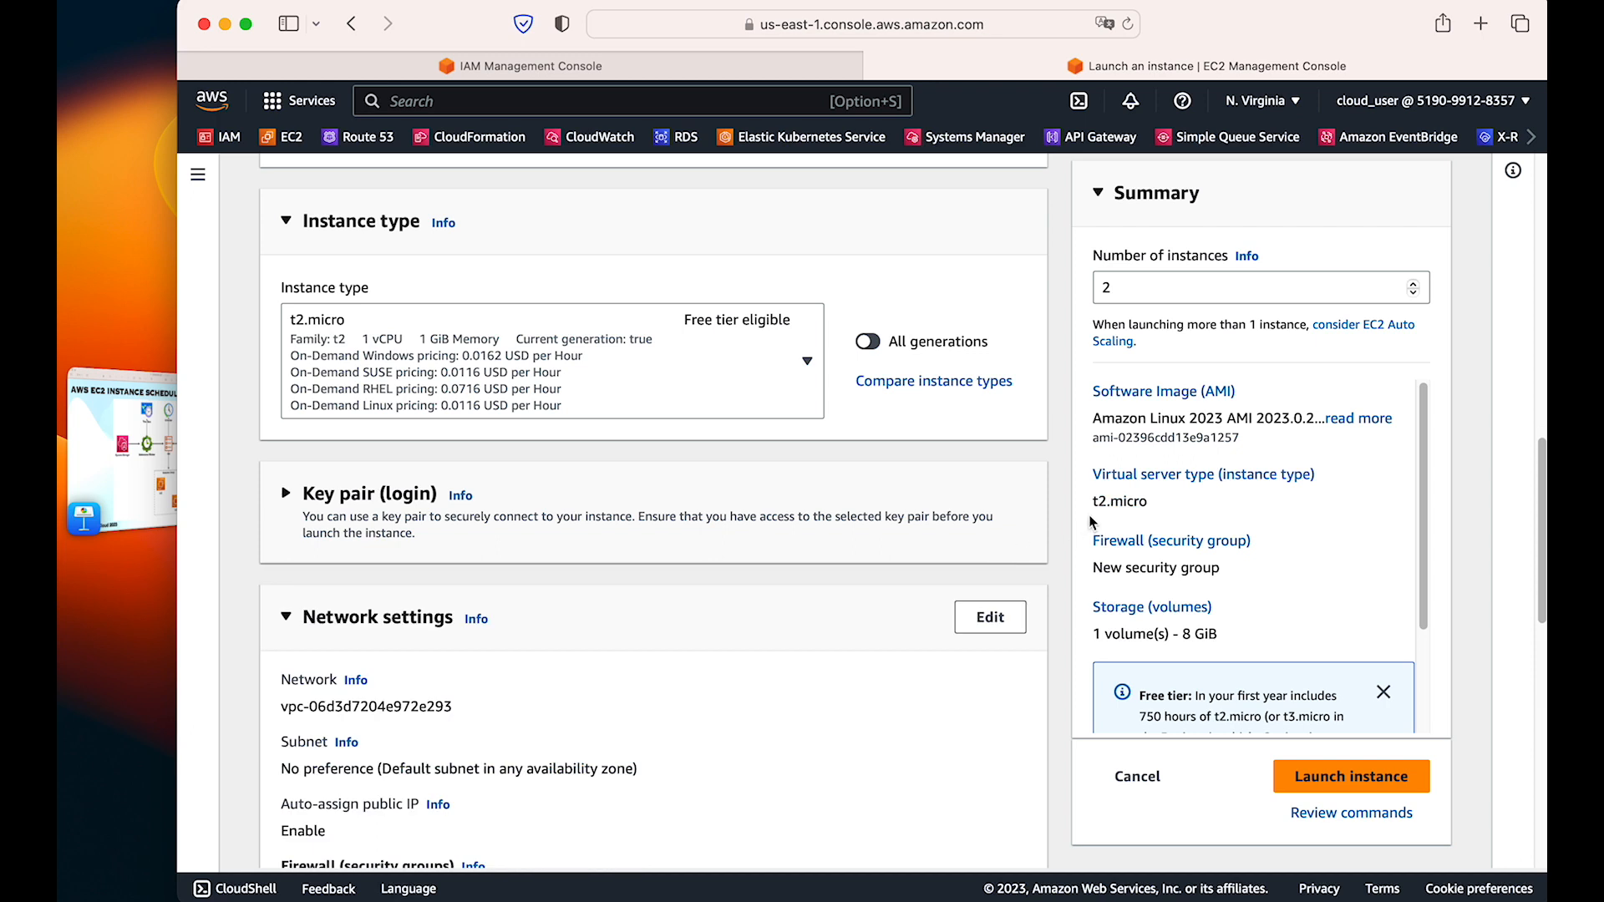
left_click(961, 551)
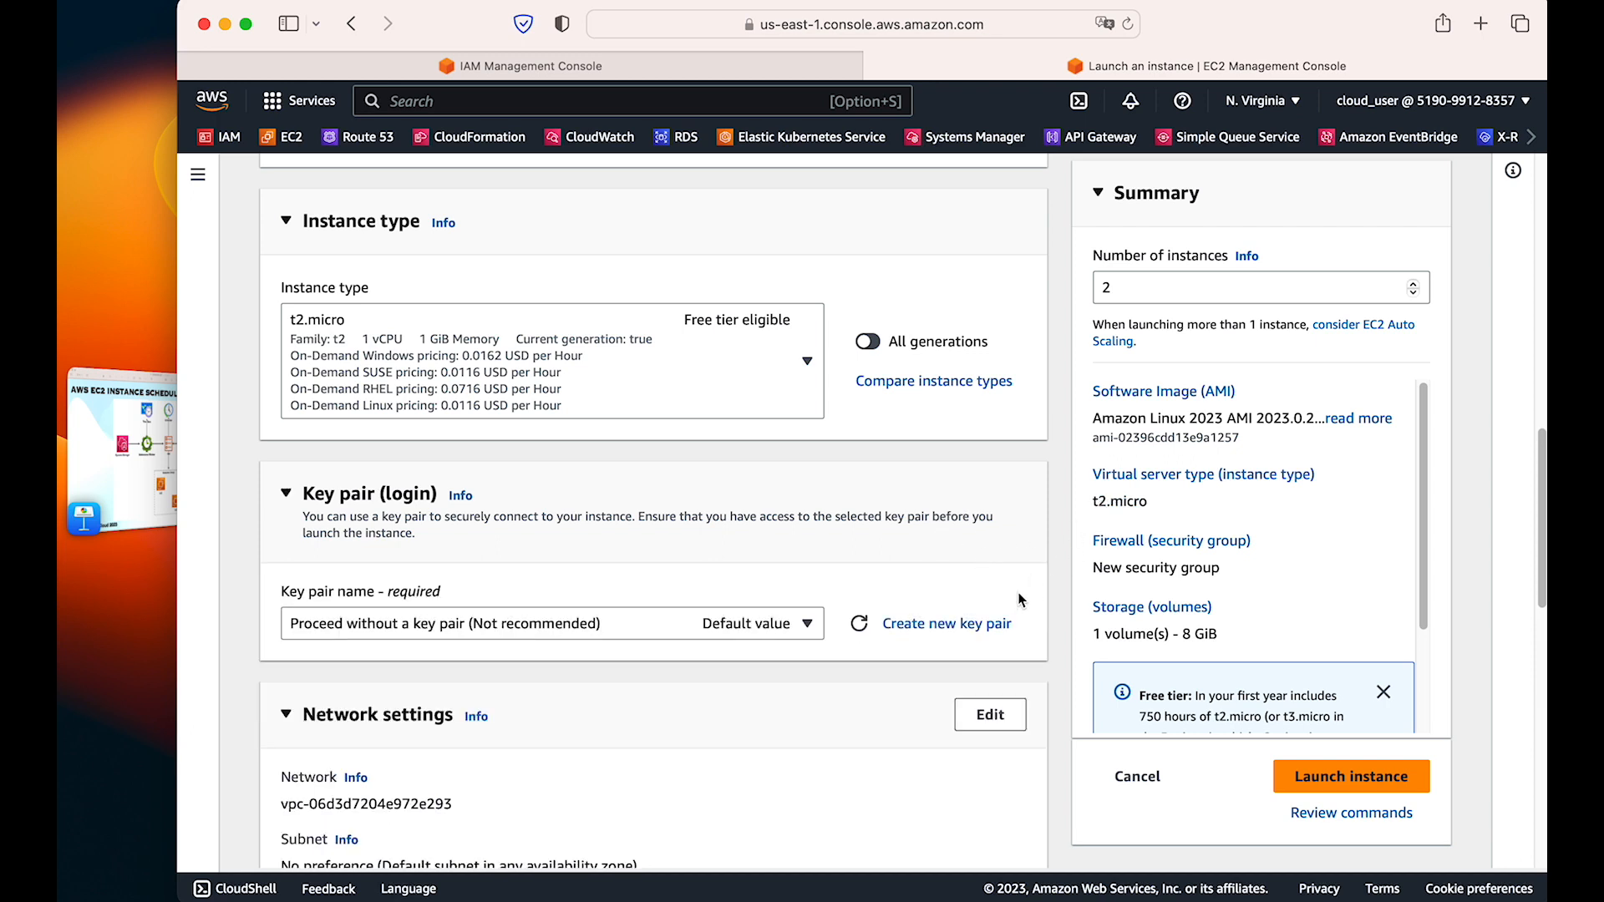
left_click(1347, 775)
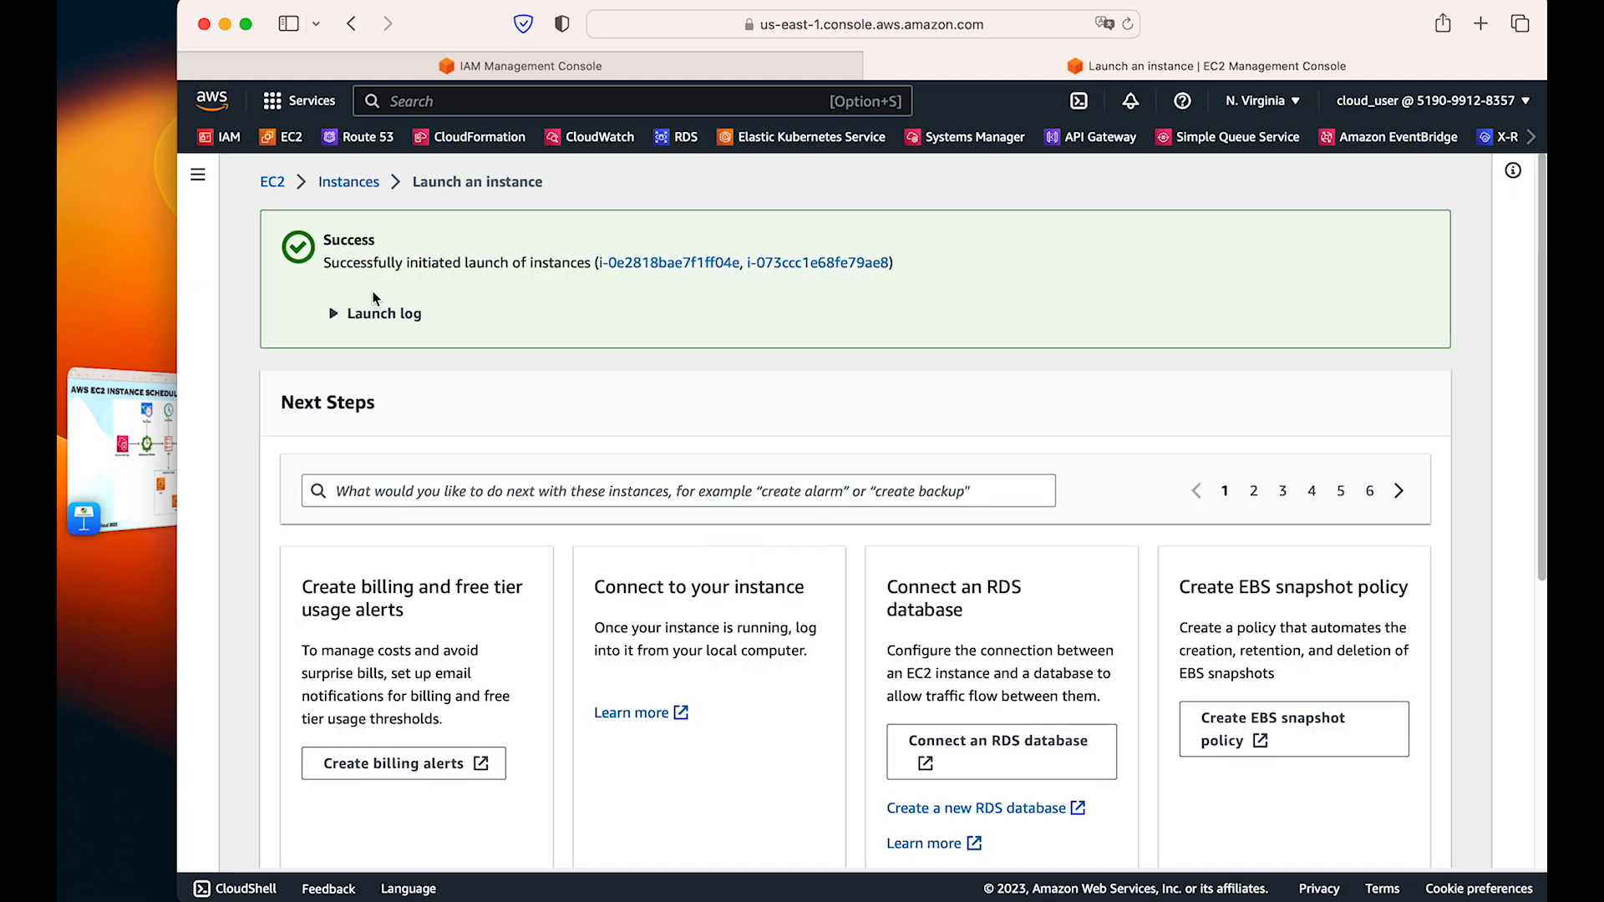
Step: Open and refresh the EC2 instances list, and review the resource group in the Keynote diagram before returning to the console
left_click(359, 191)
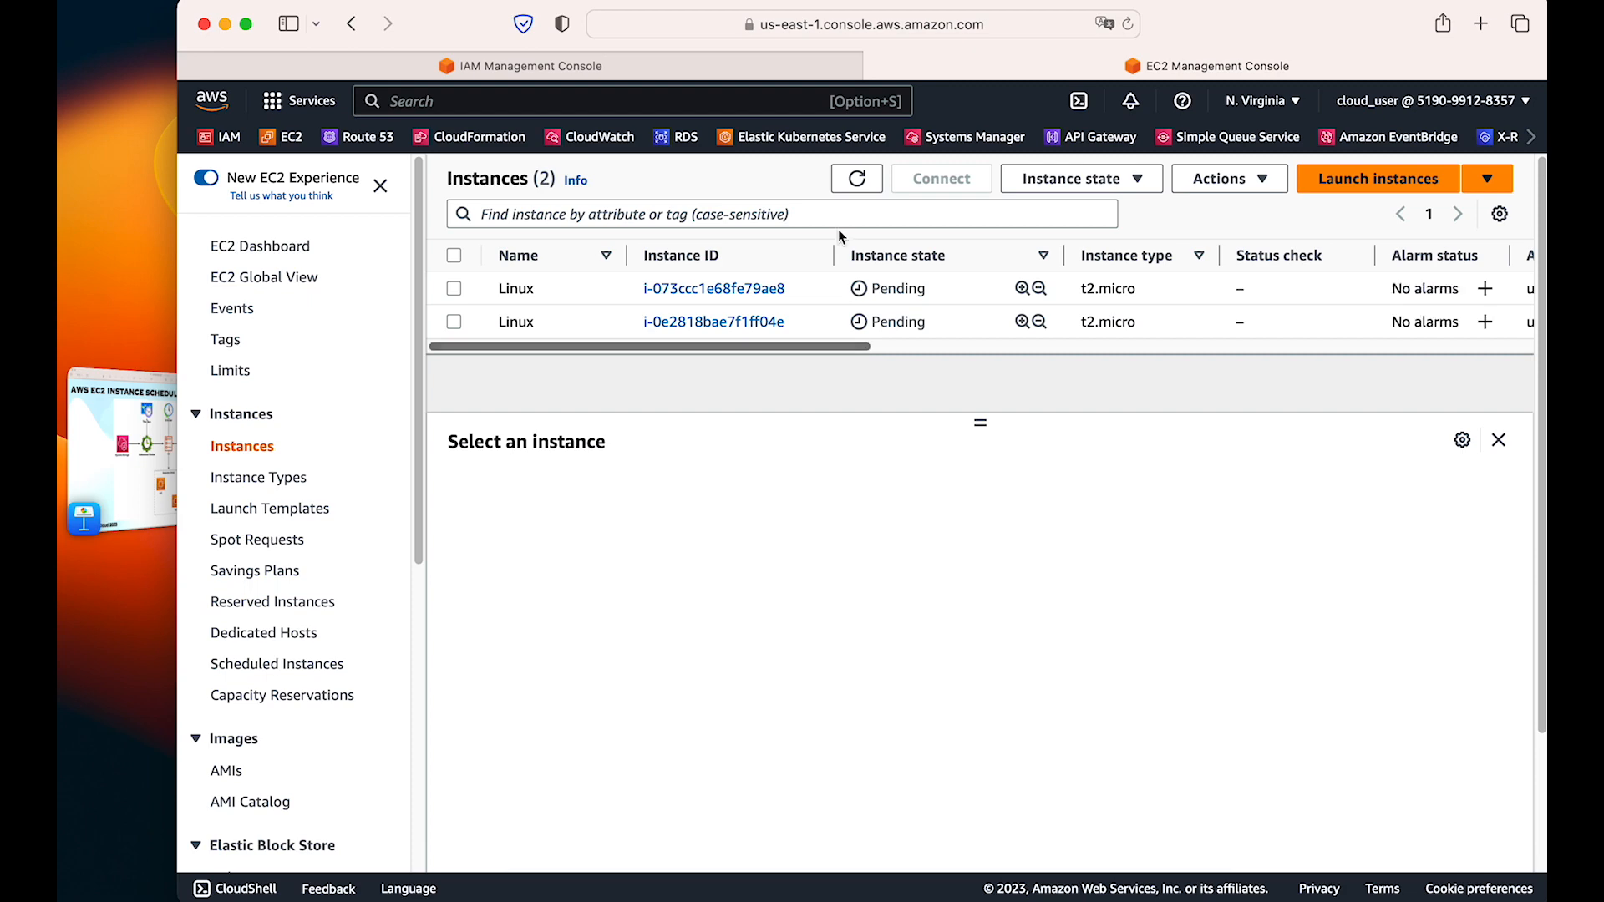
left_click(857, 188)
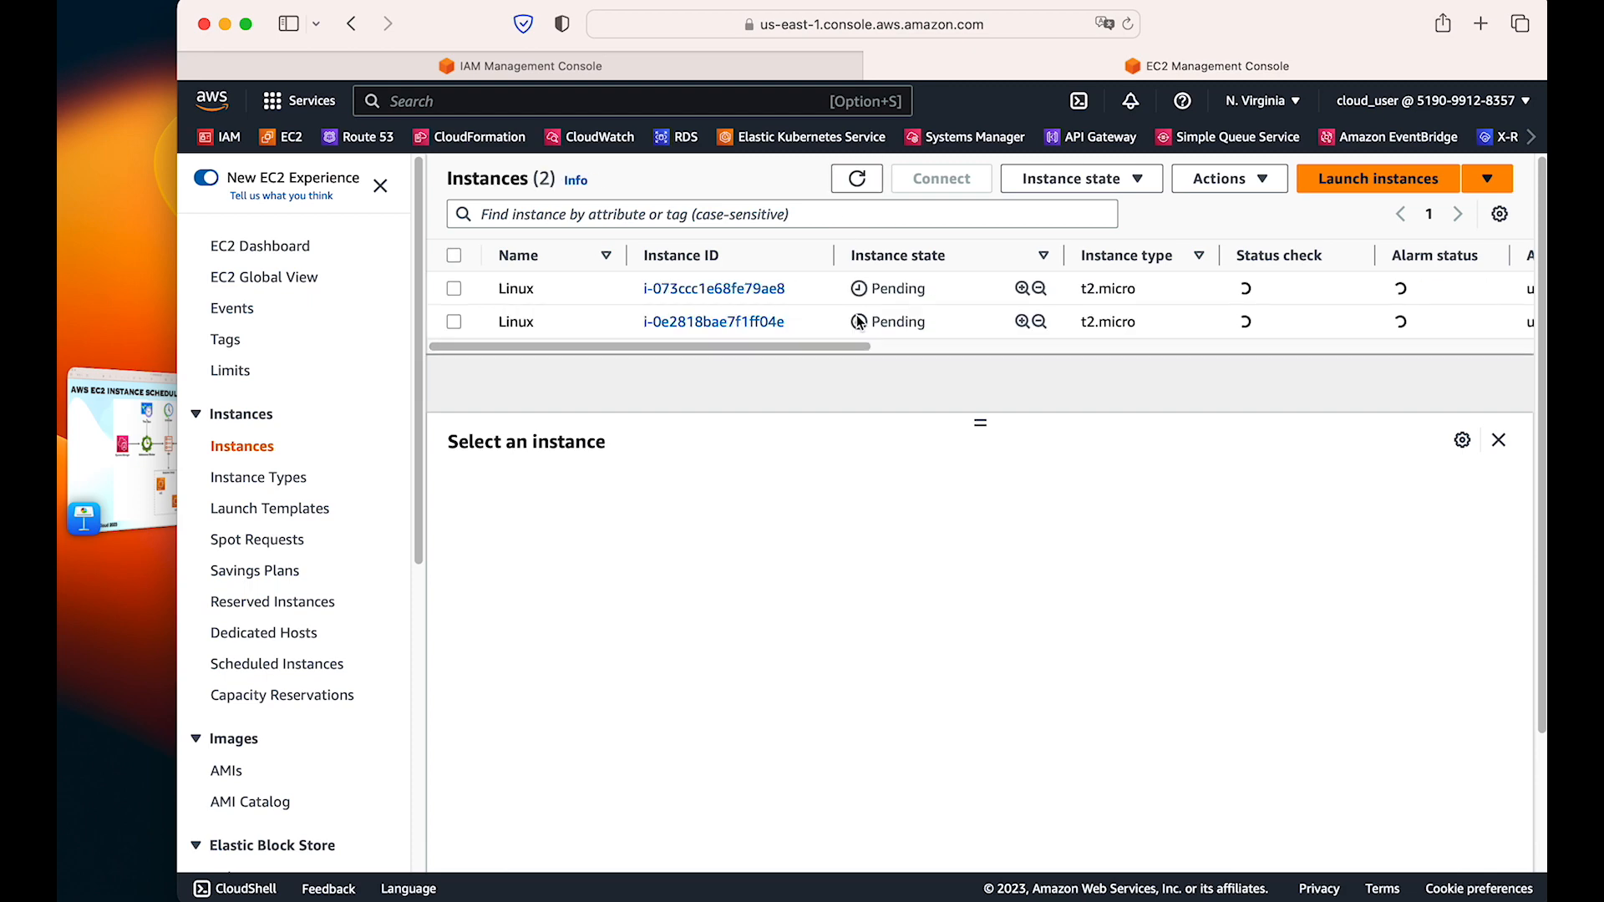
left_click_drag(851, 346, 705, 362)
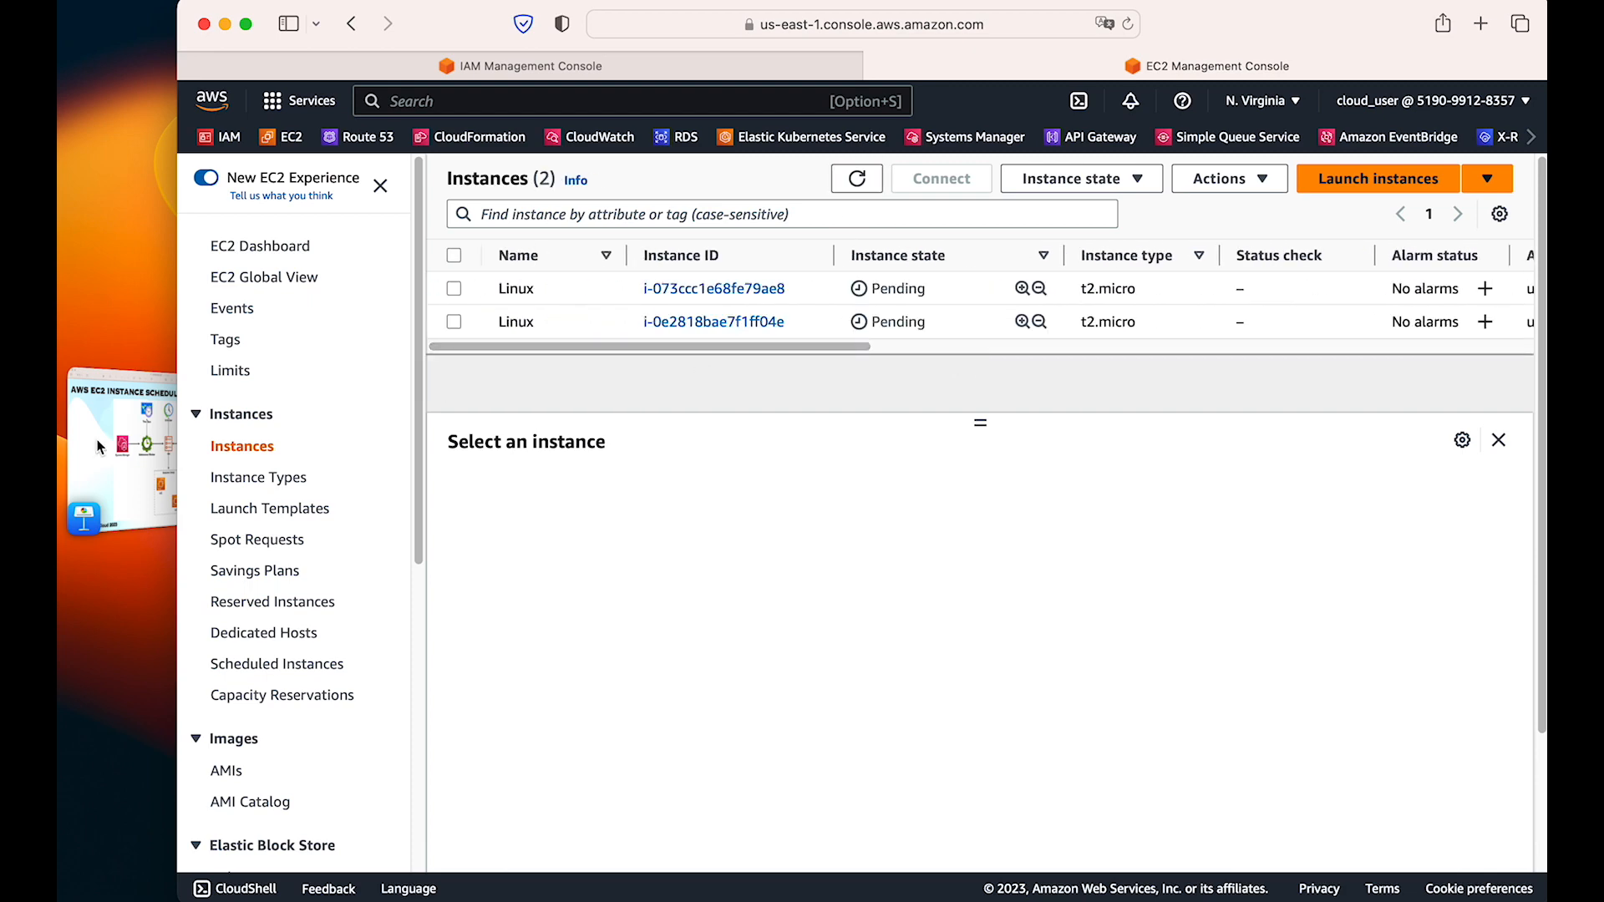
left_click(136, 441)
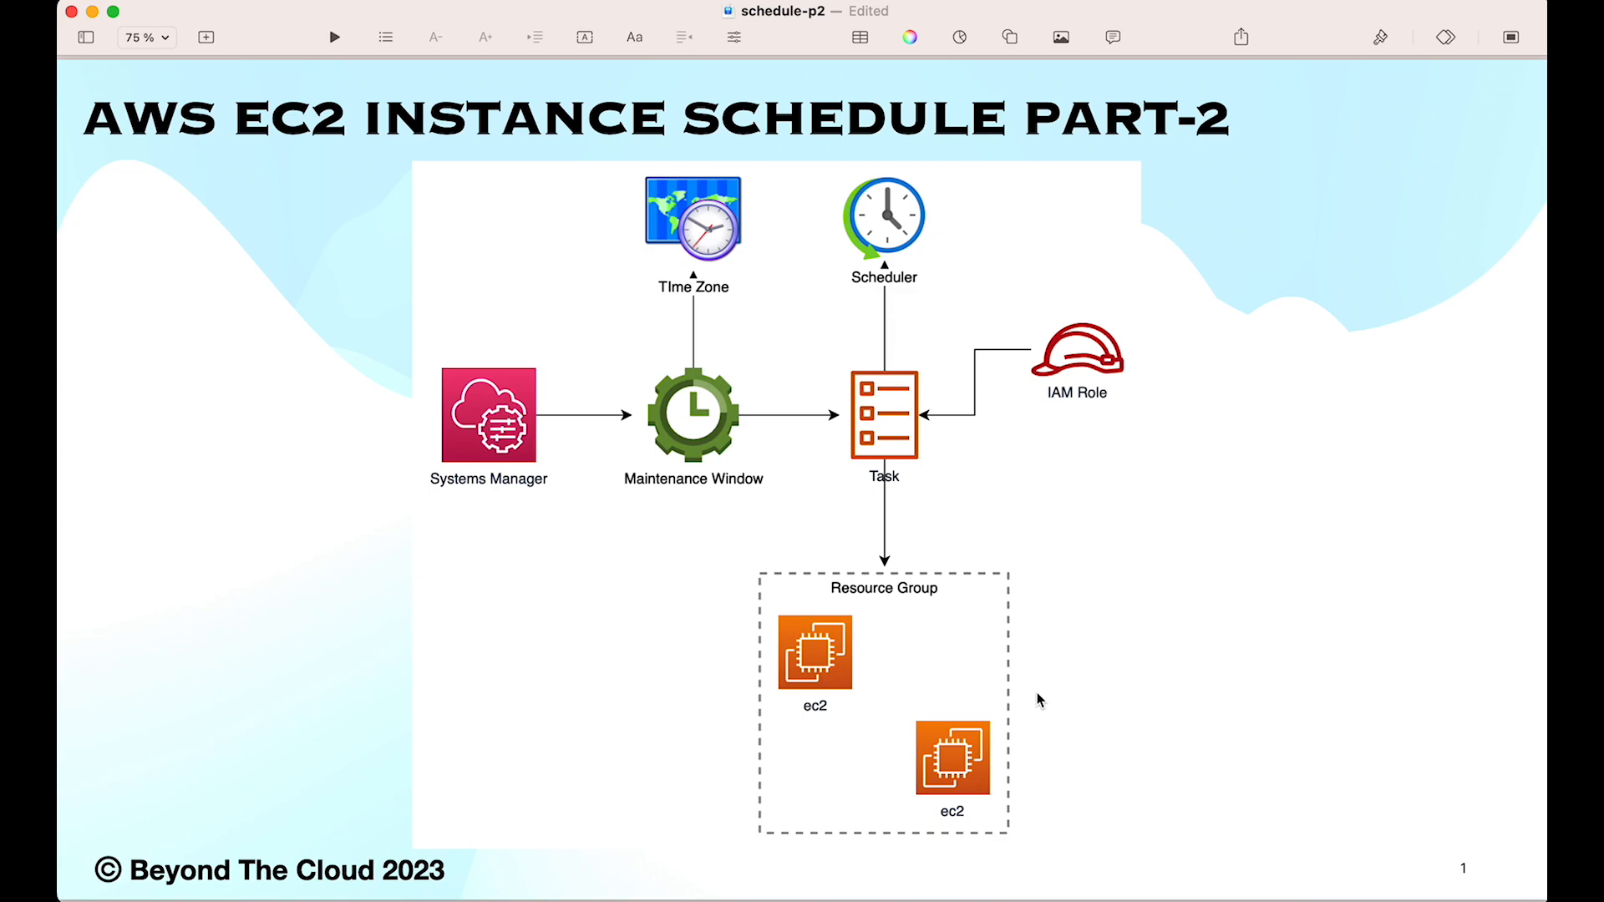
key("super+Tab")
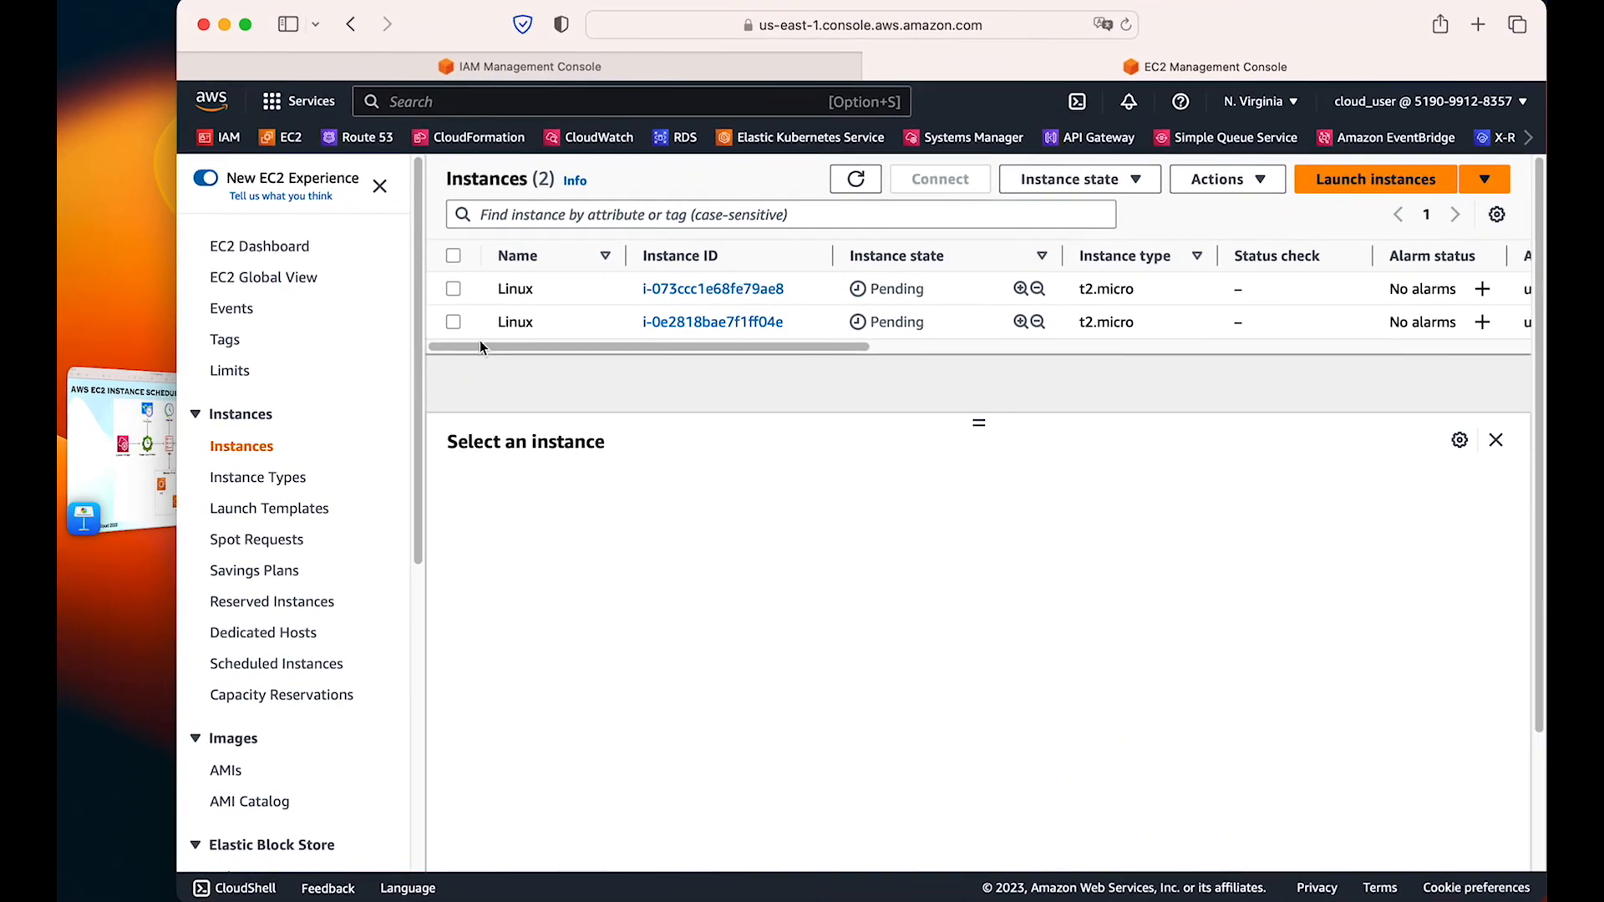
Step: Add a tag with key Stage and value Prod to the first listed Linux instance, save it and check the instance's tags
left_click(458, 287)
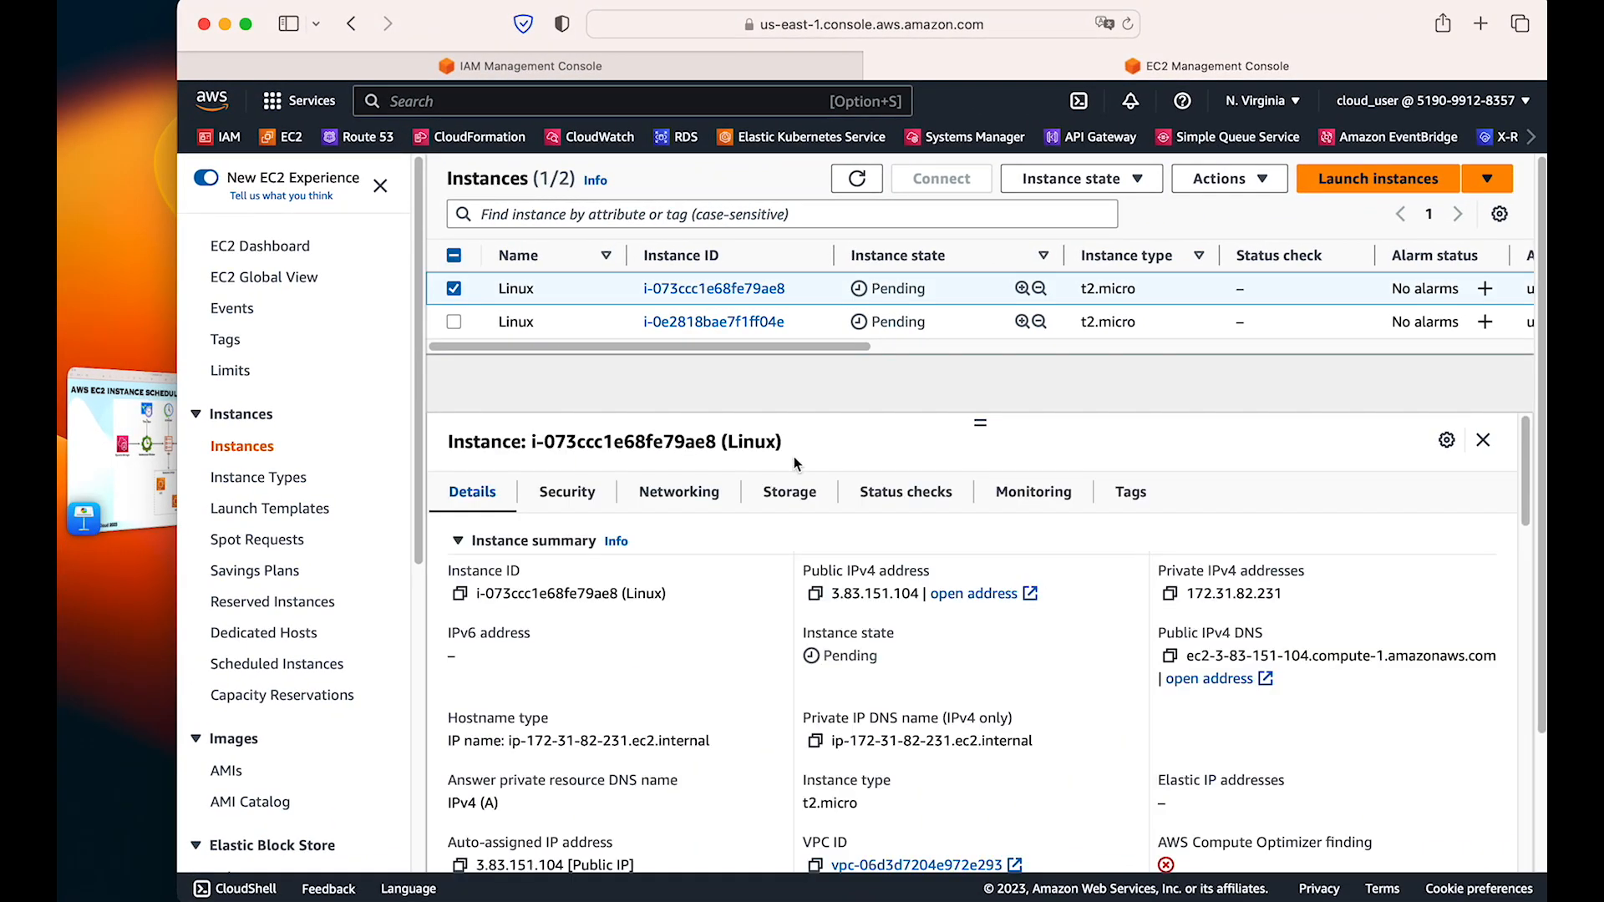
left_click(1131, 493)
left_click_drag(454, 666, 640, 673)
left_click(544, 685)
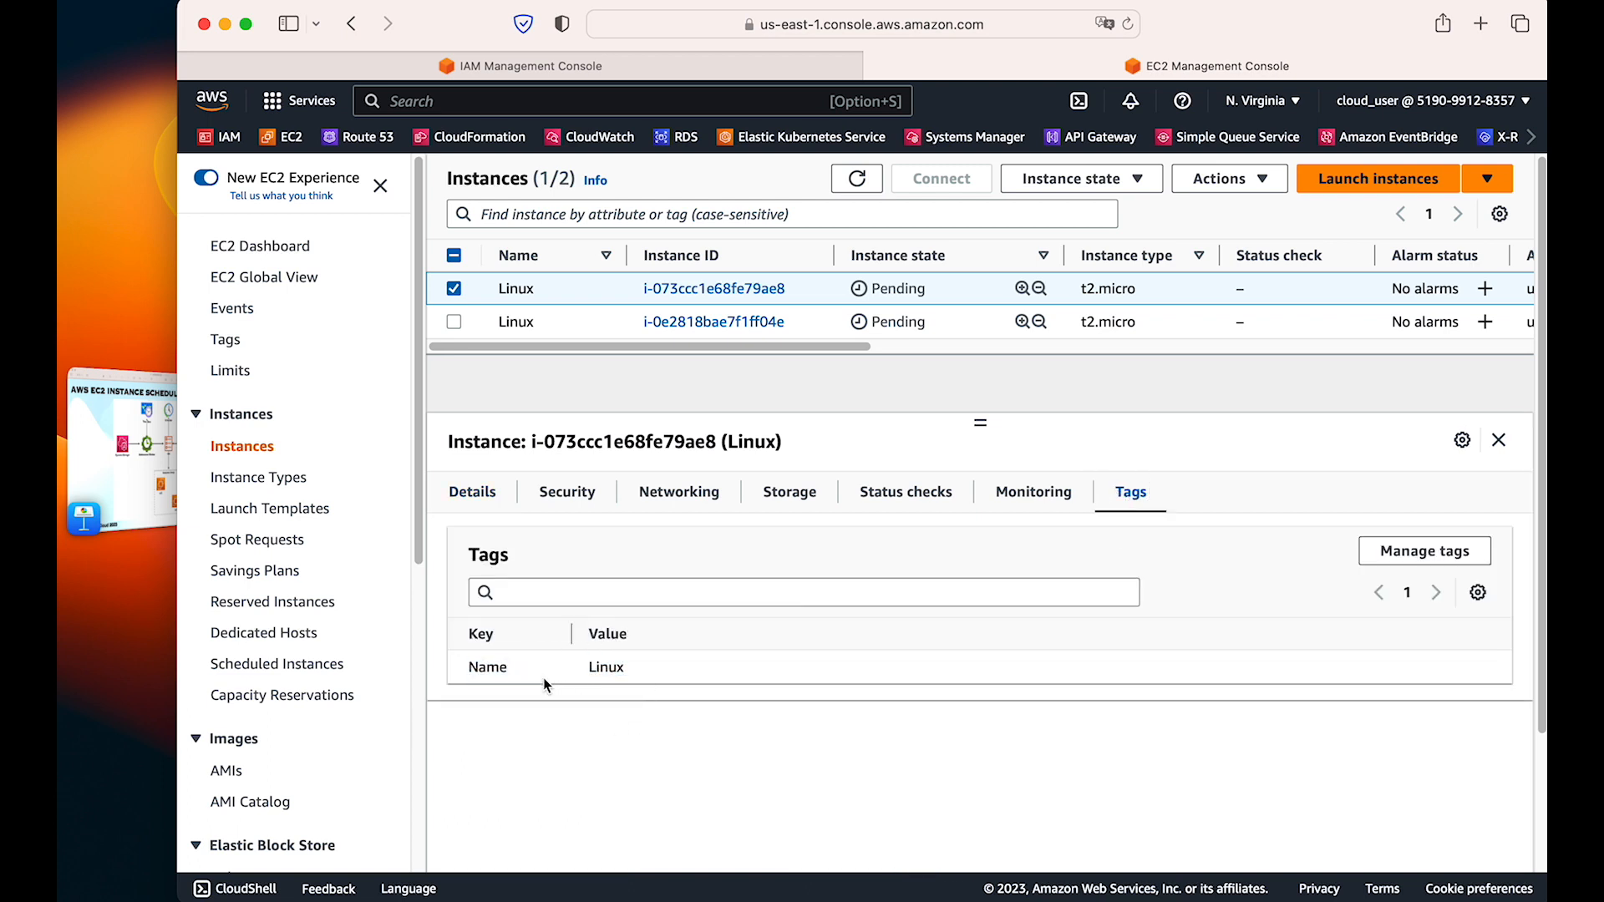
left_click(1380, 554)
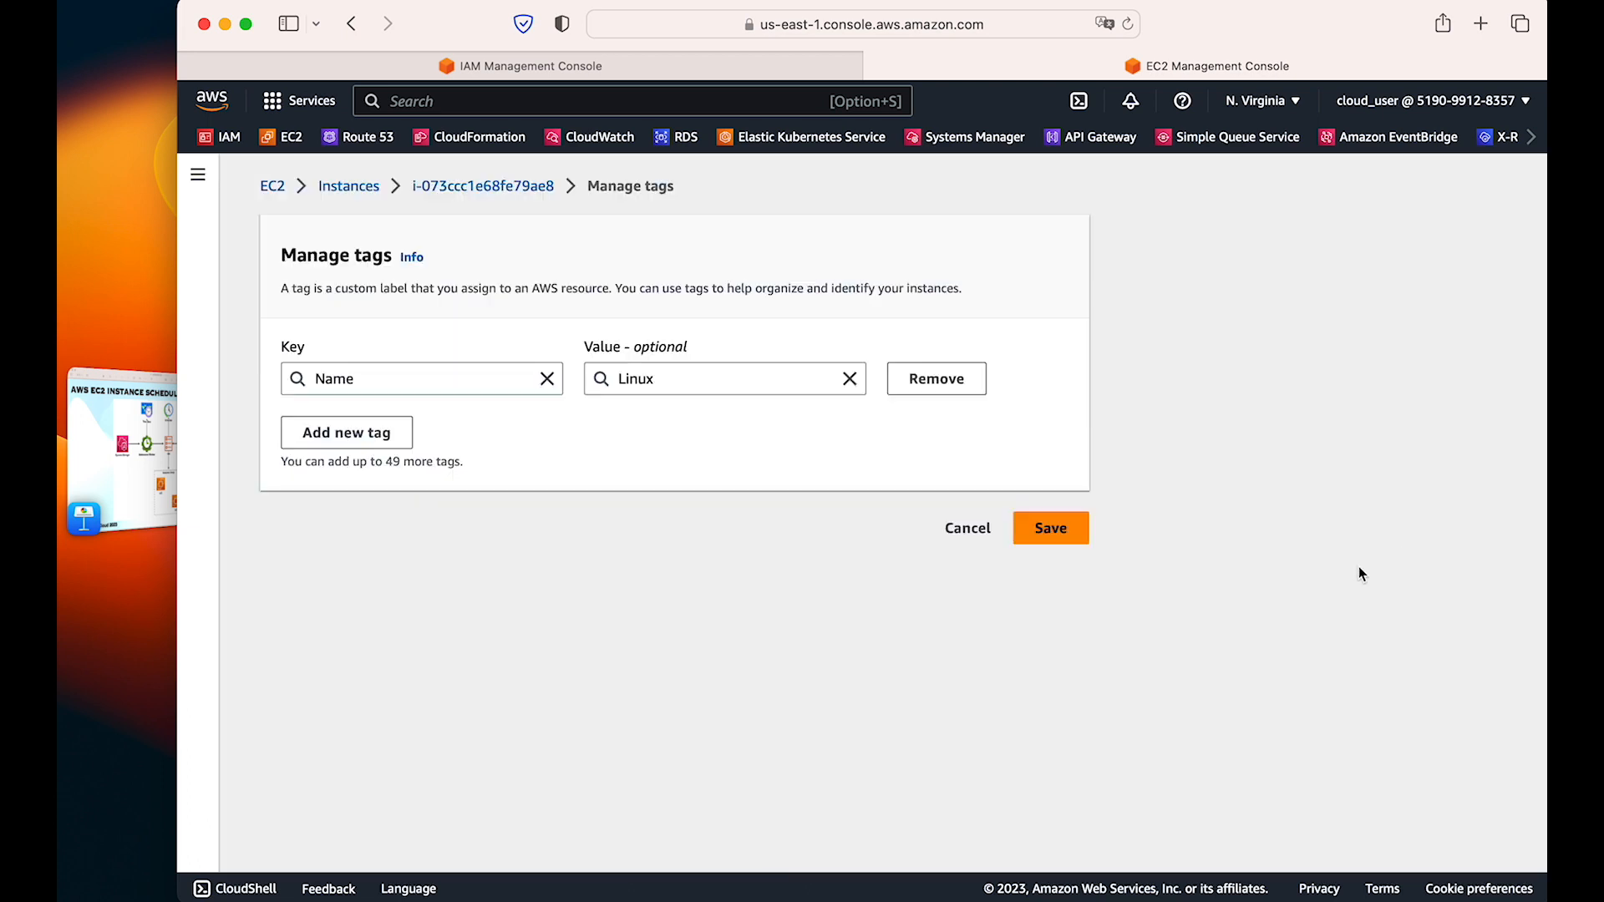
left_click(359, 434)
type("Stage")
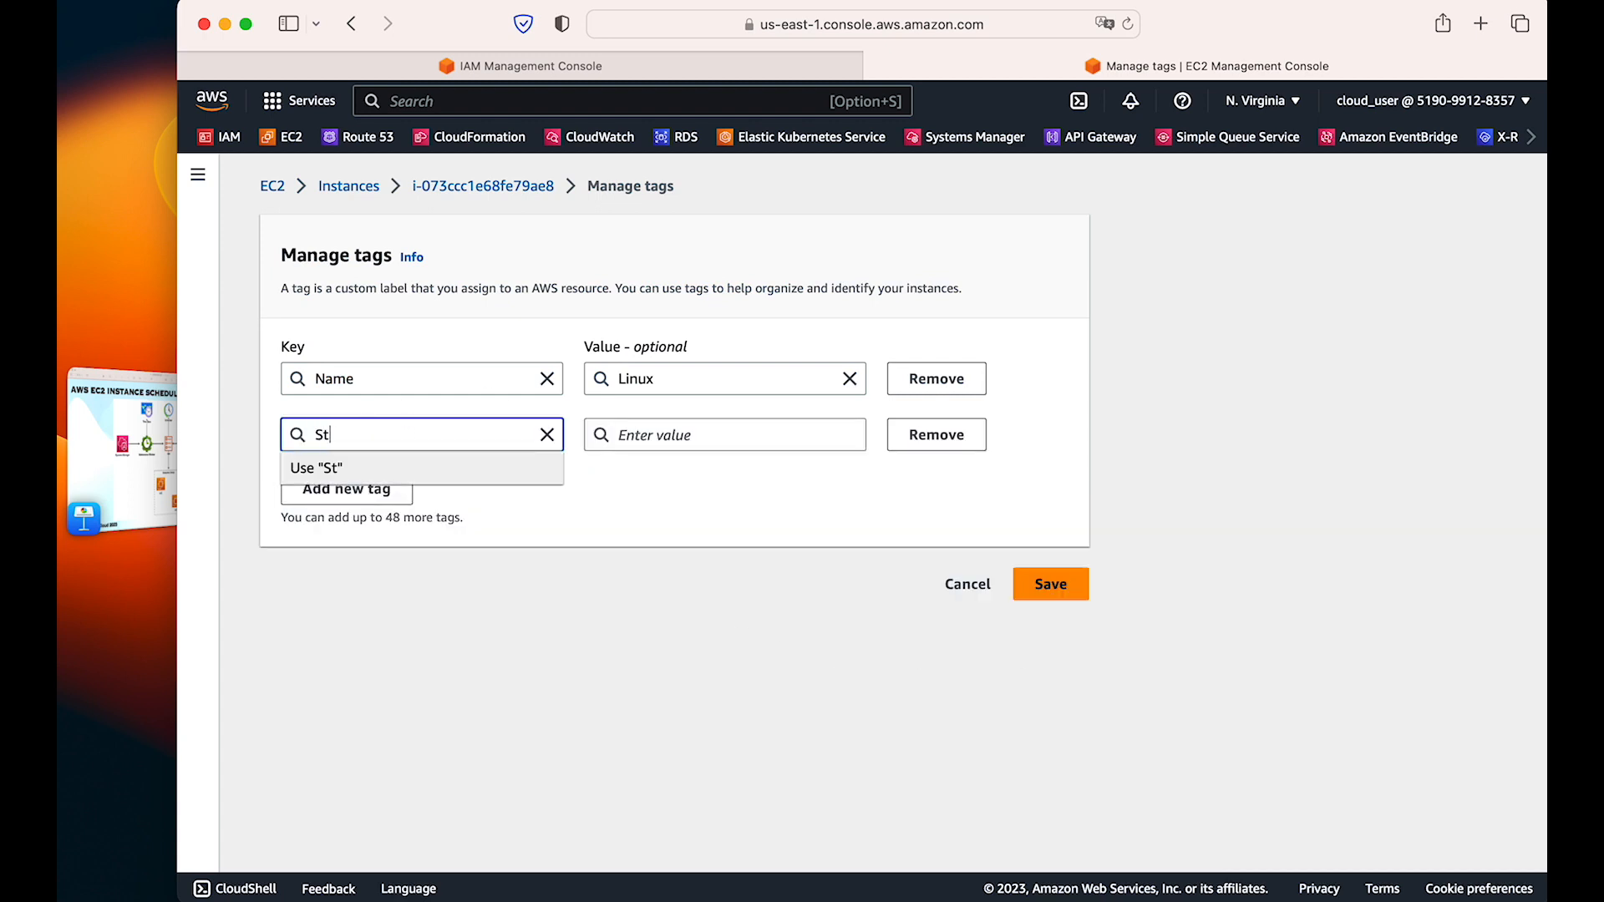
left_click(710, 432)
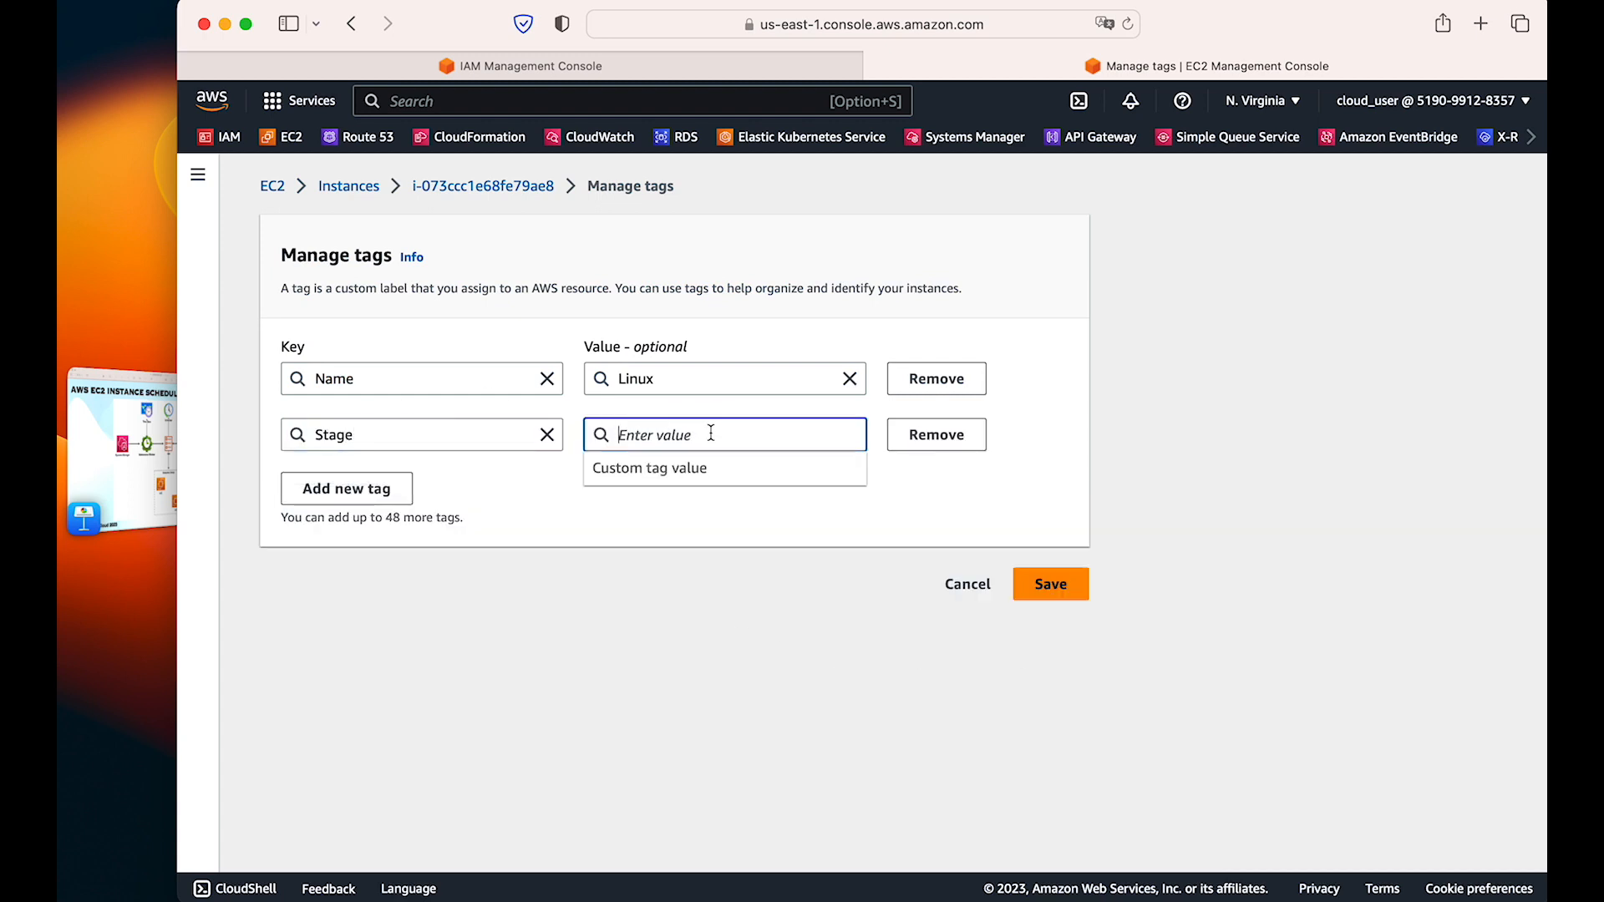
type("Prod")
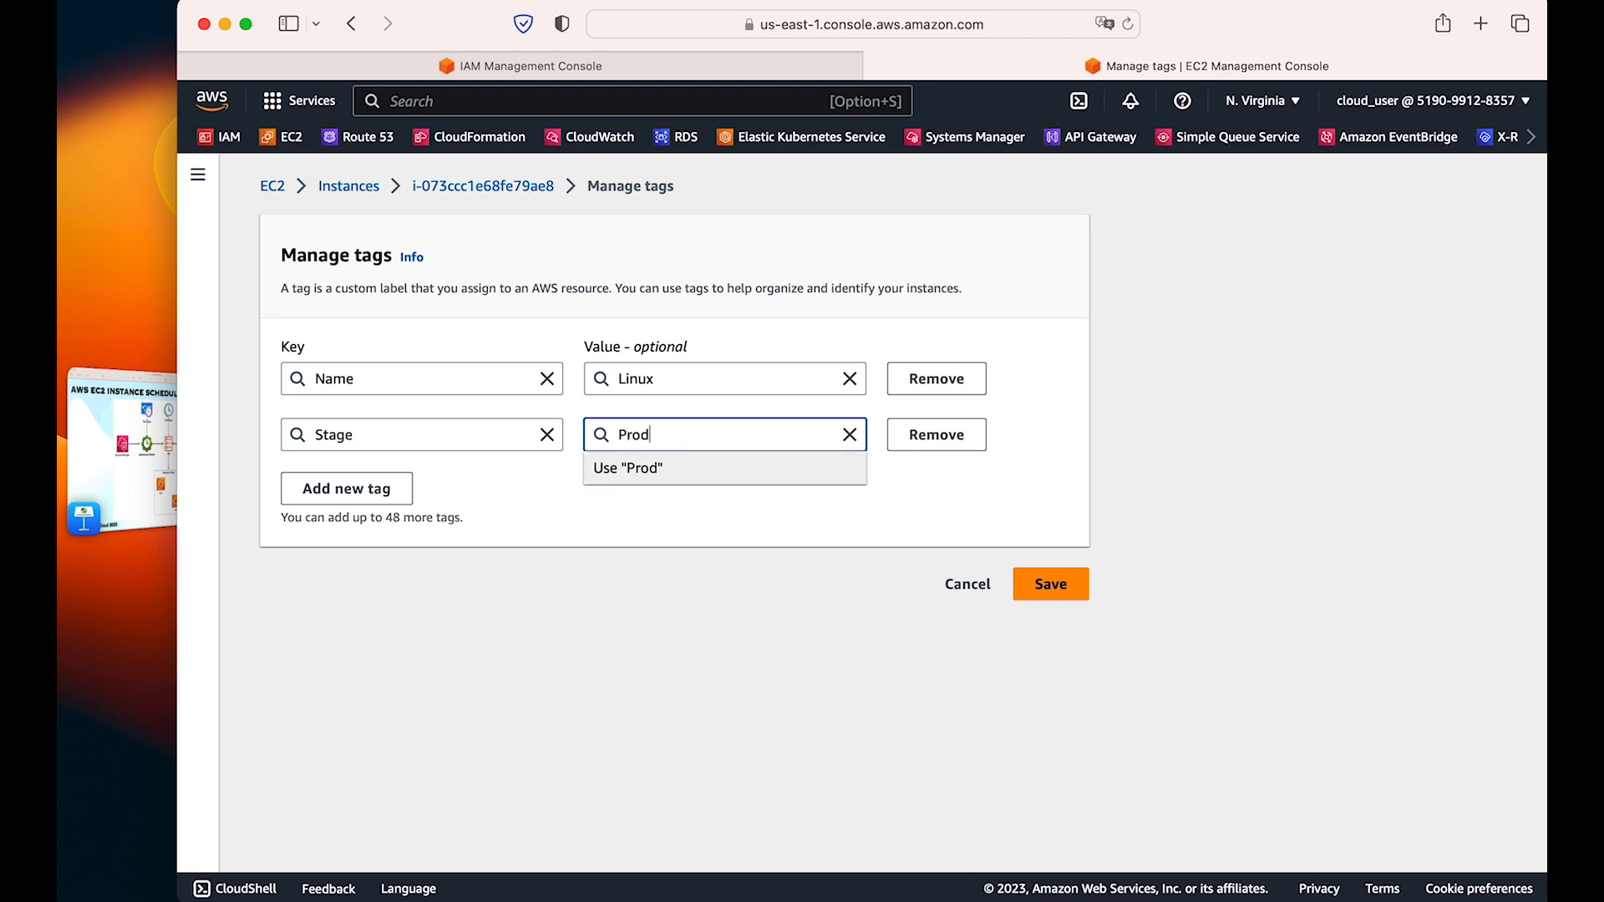
left_click(1058, 576)
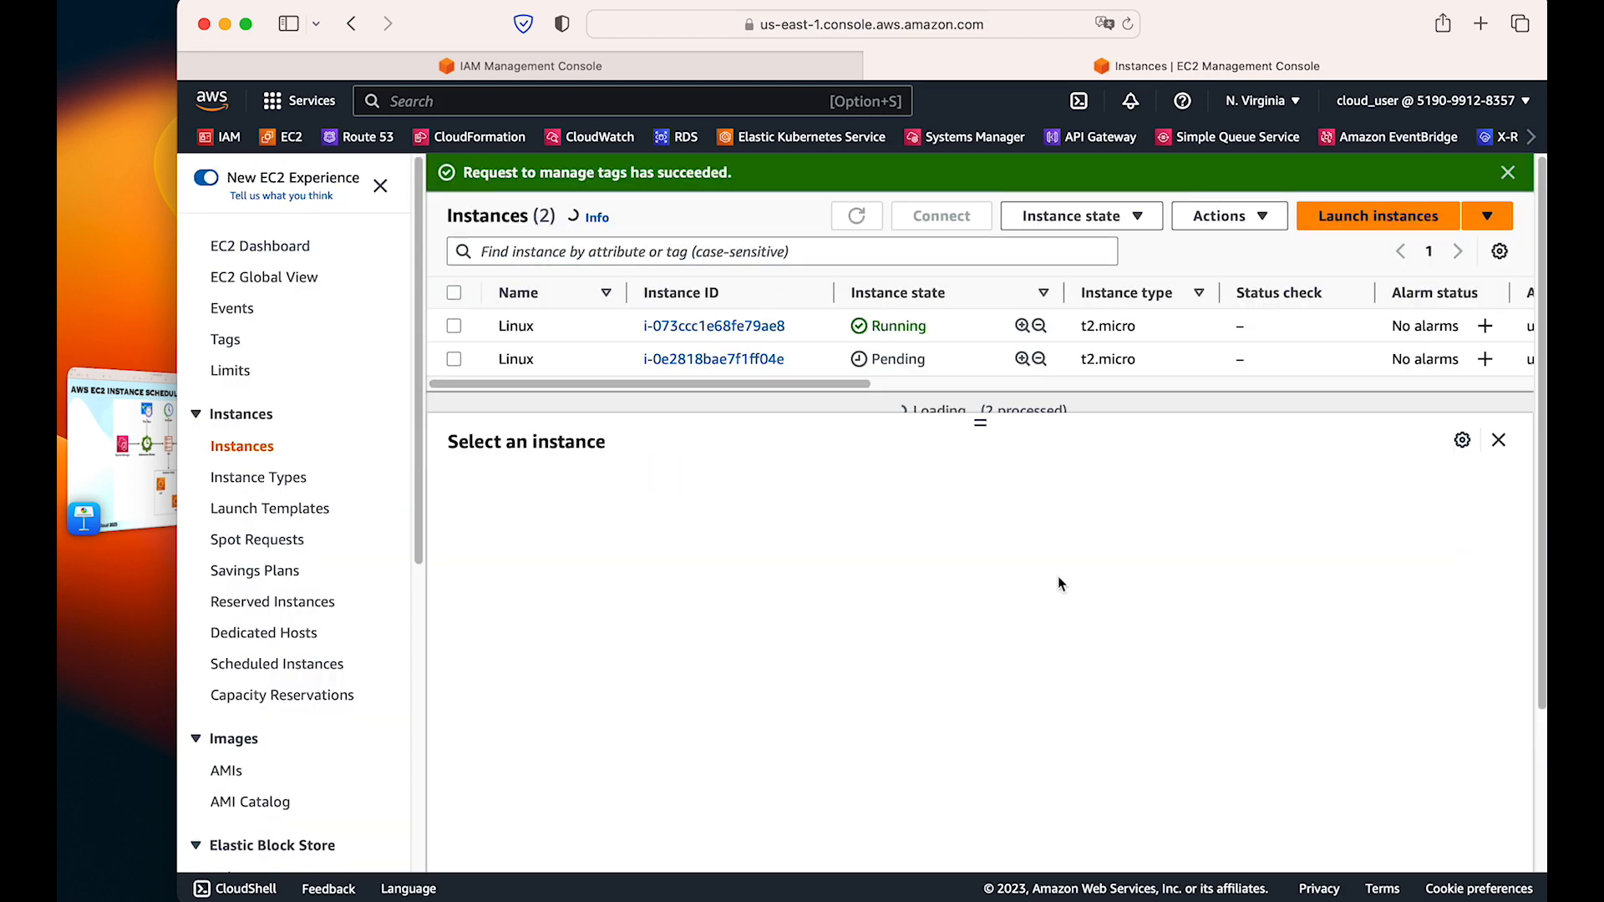
left_click(498, 328)
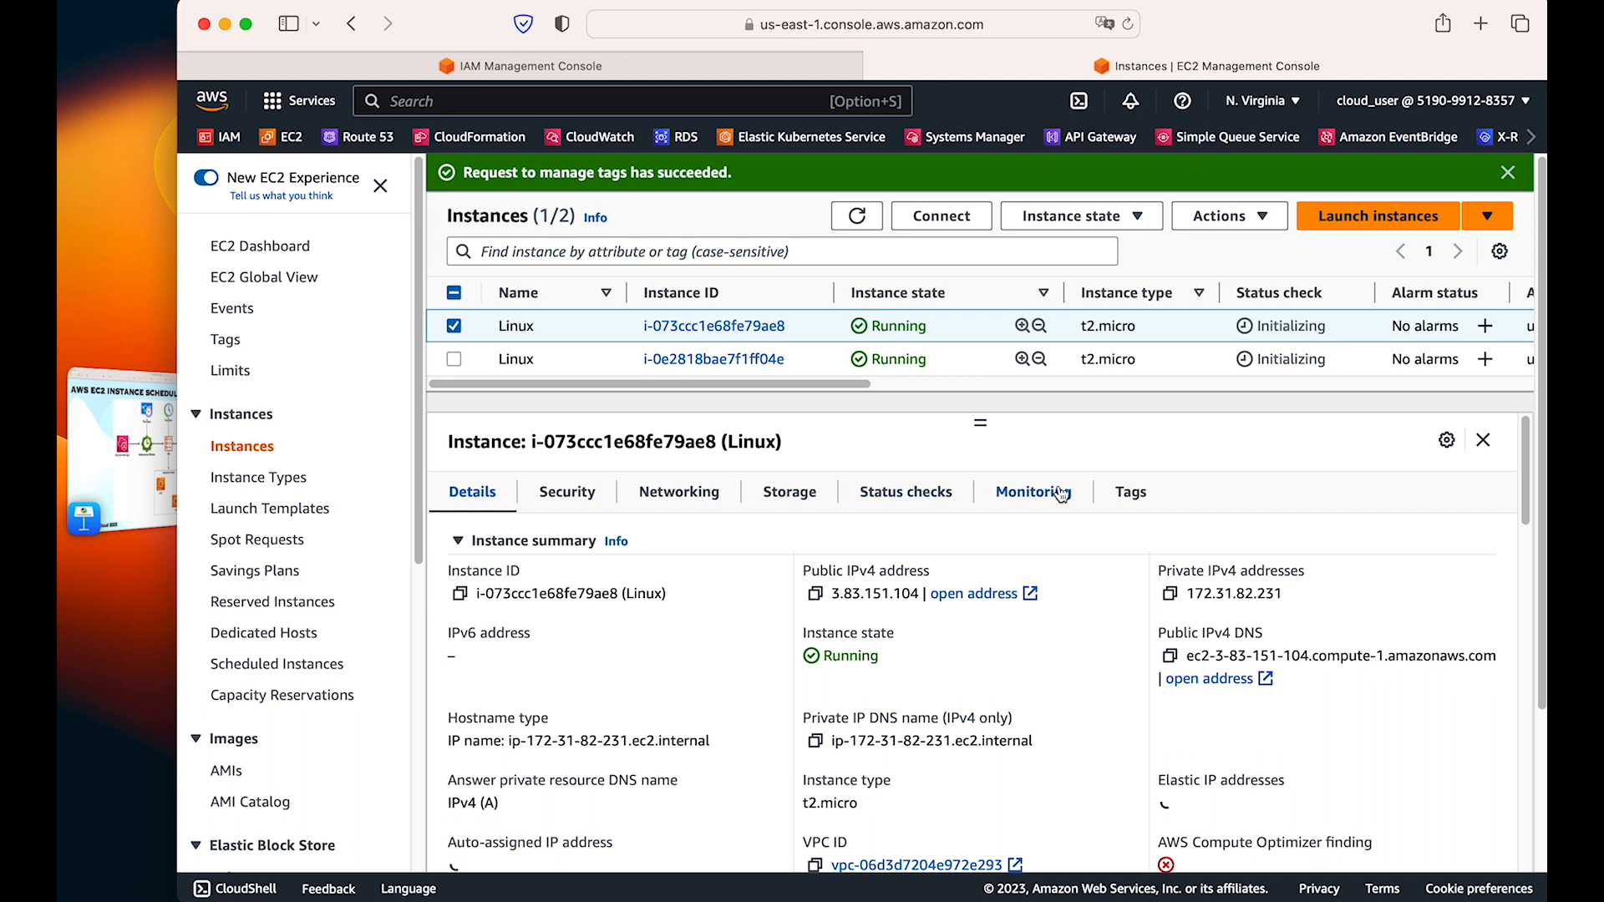
left_click(1132, 493)
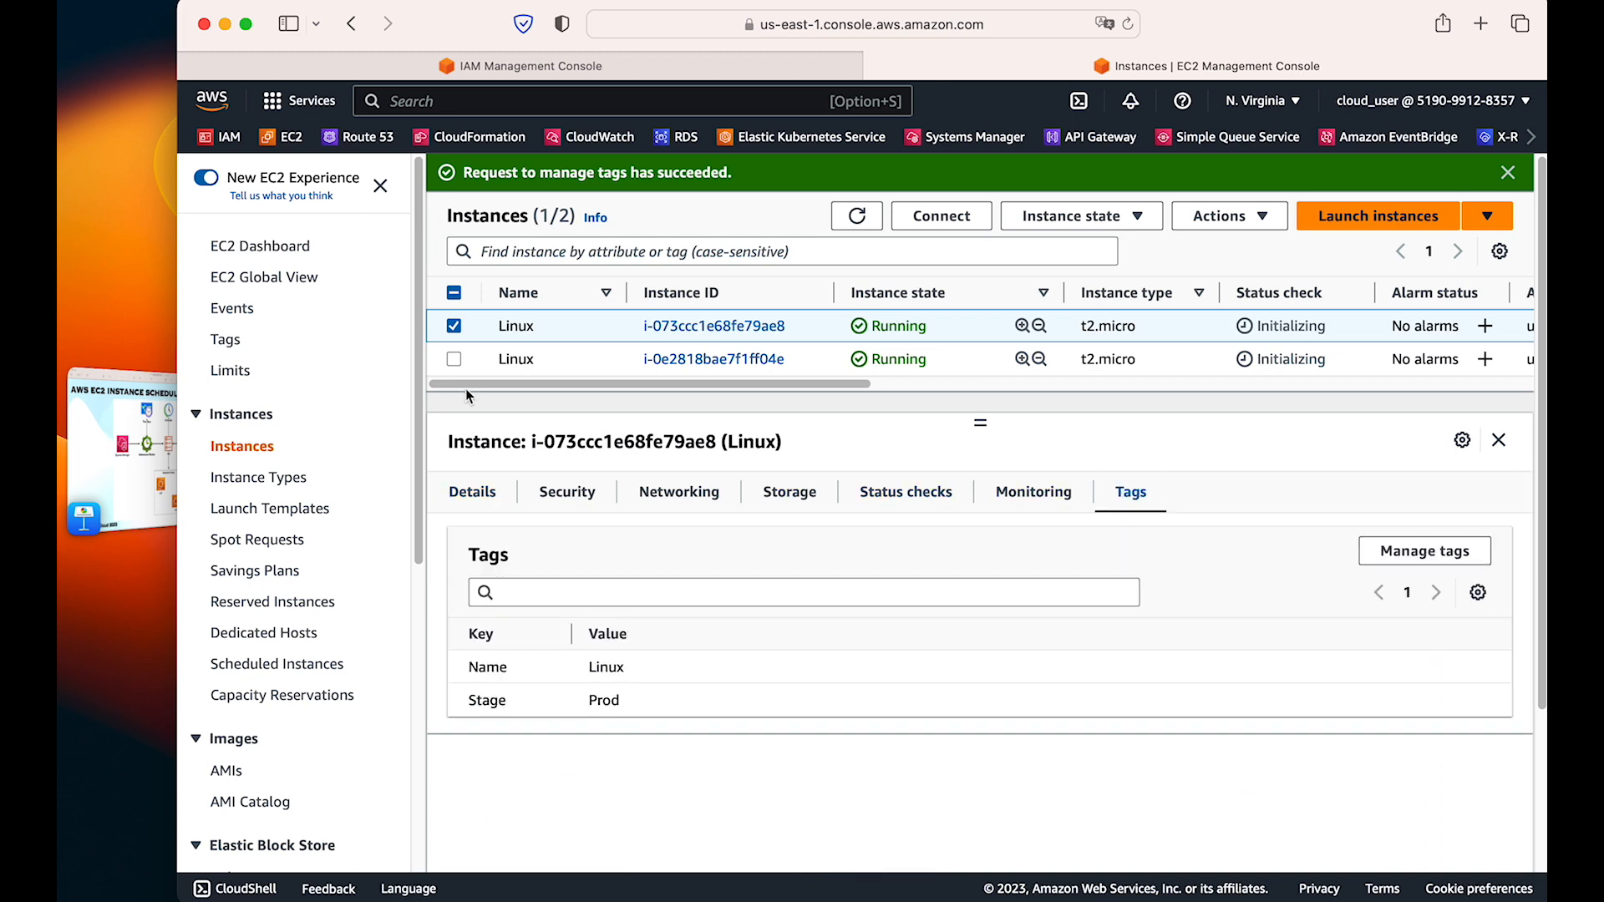
Step: Add a tag with key Stage and value Prod to the second listed Linux instance and save it
left_click(457, 361)
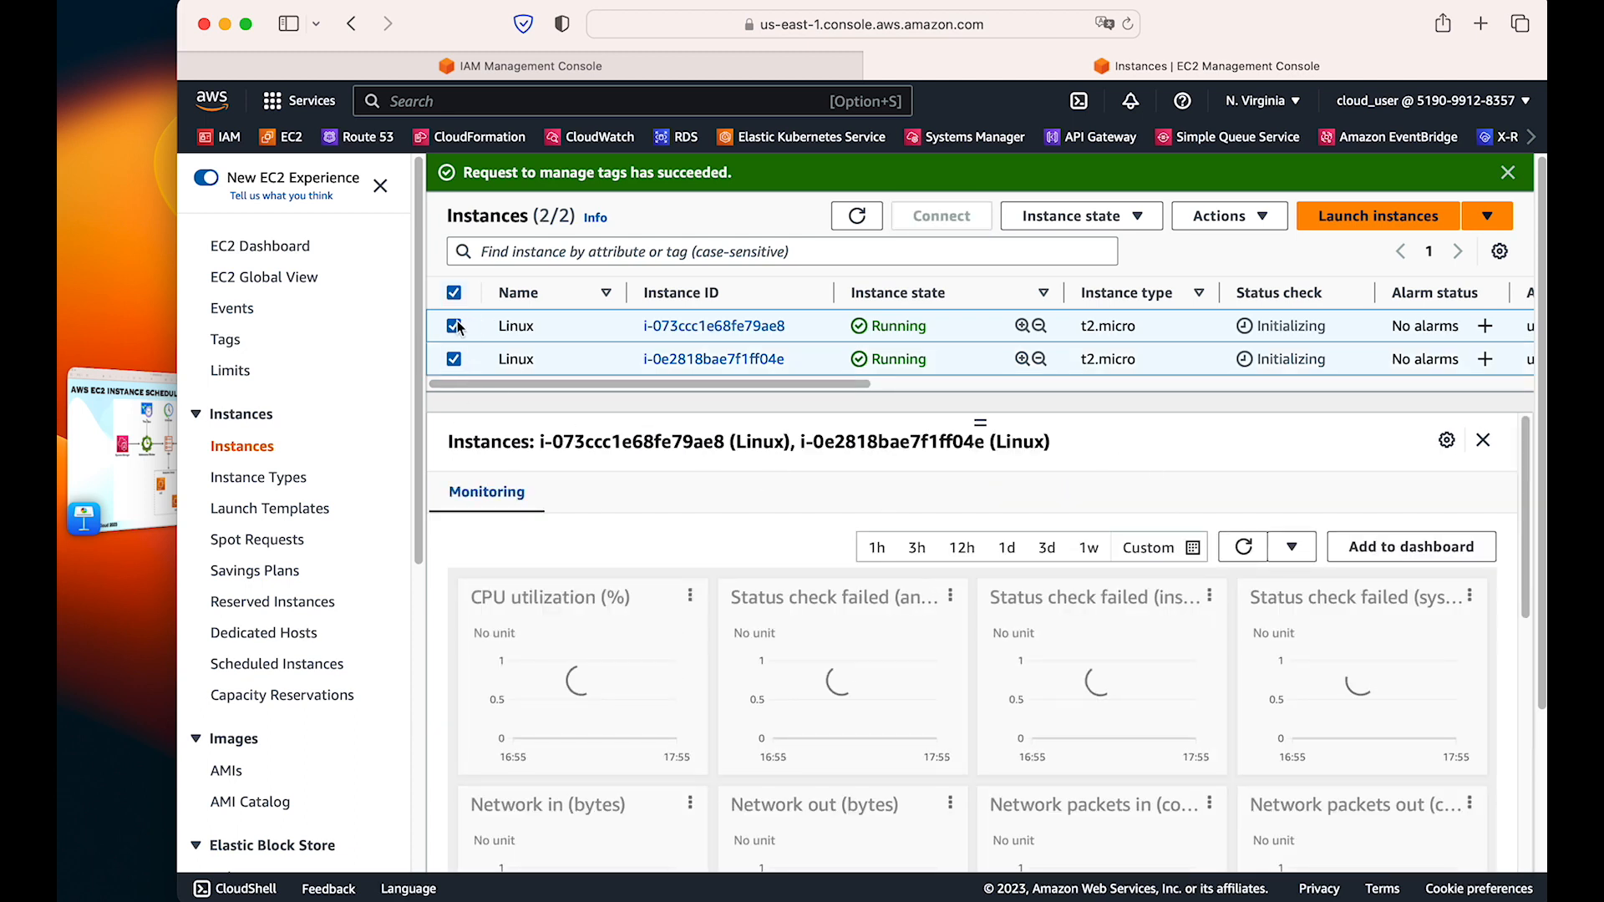
left_click(475, 325)
left_click(1420, 553)
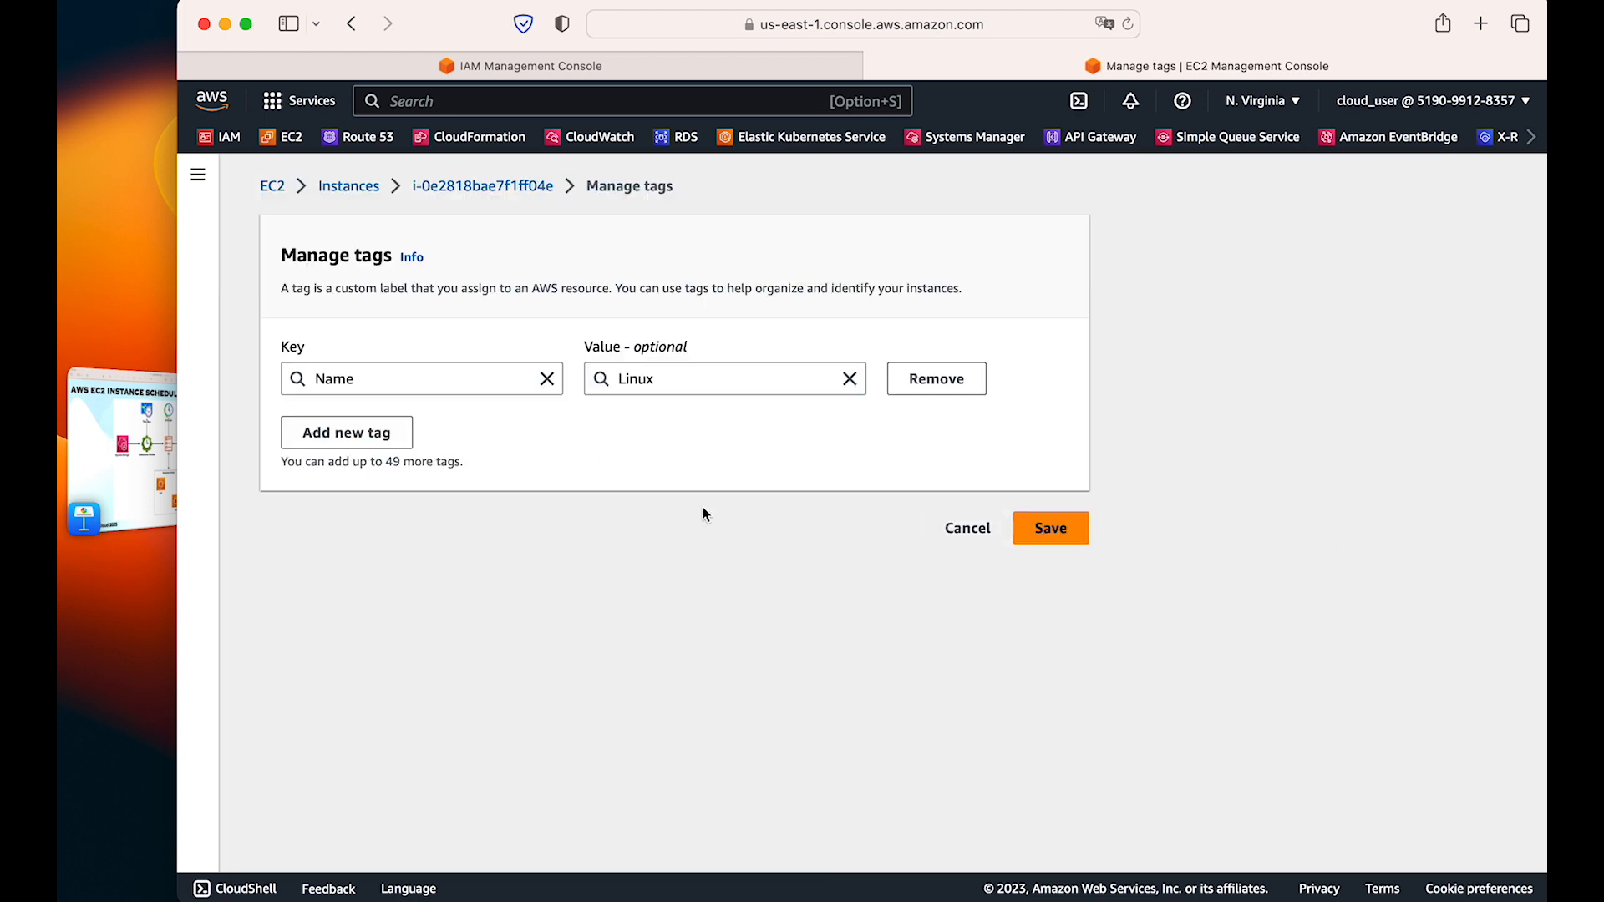
left_click(382, 437)
type("Stage")
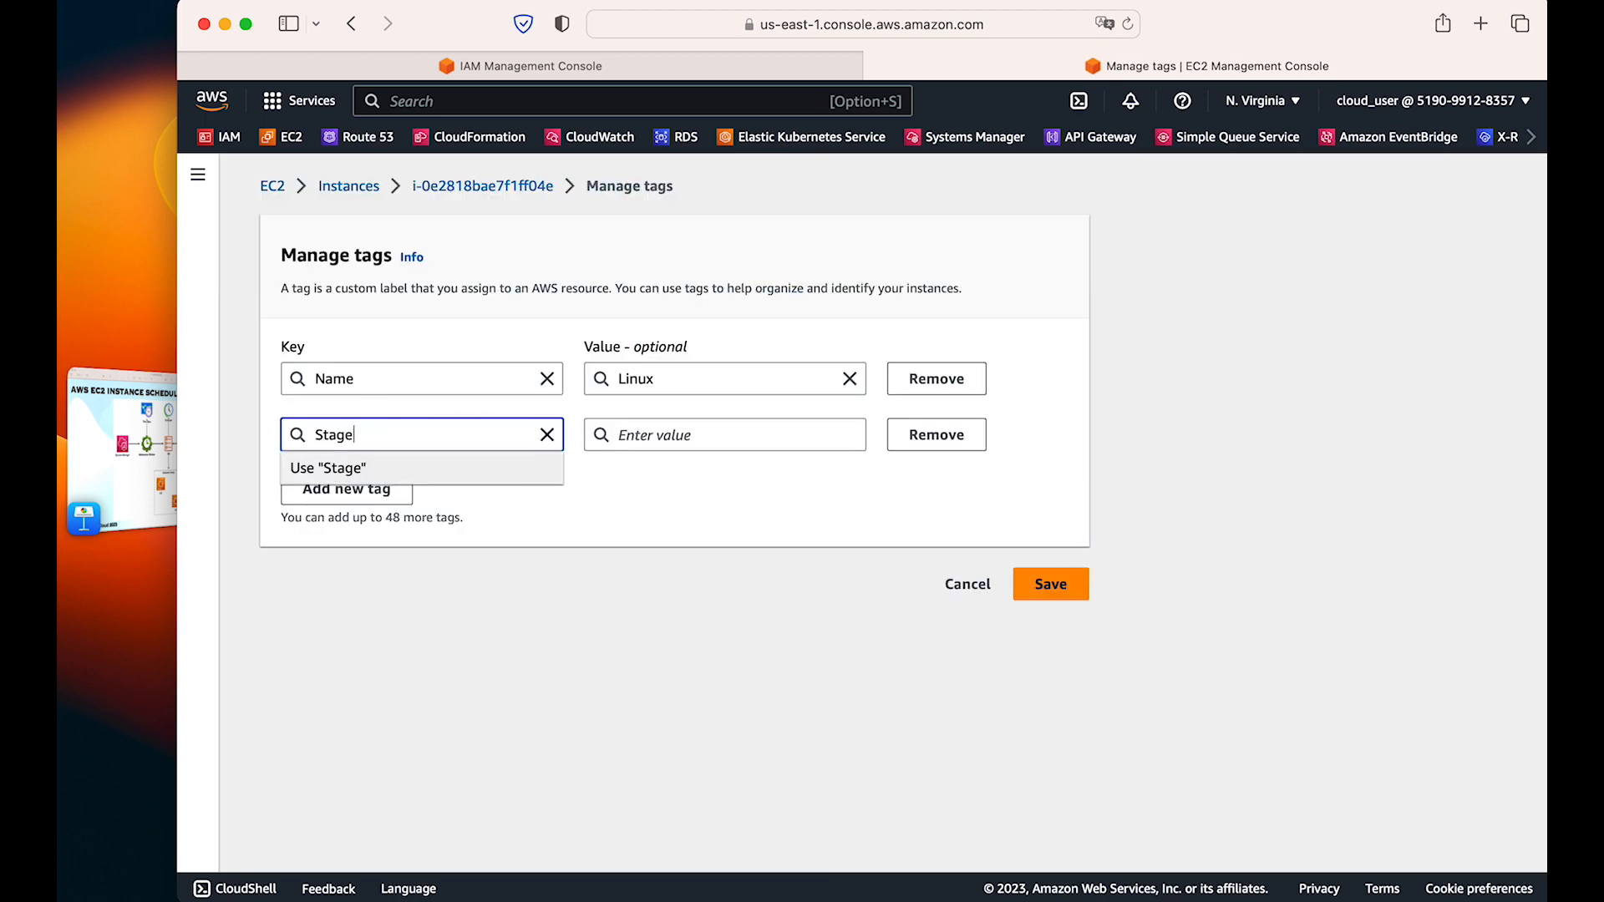
key("Tab")
type("Prod")
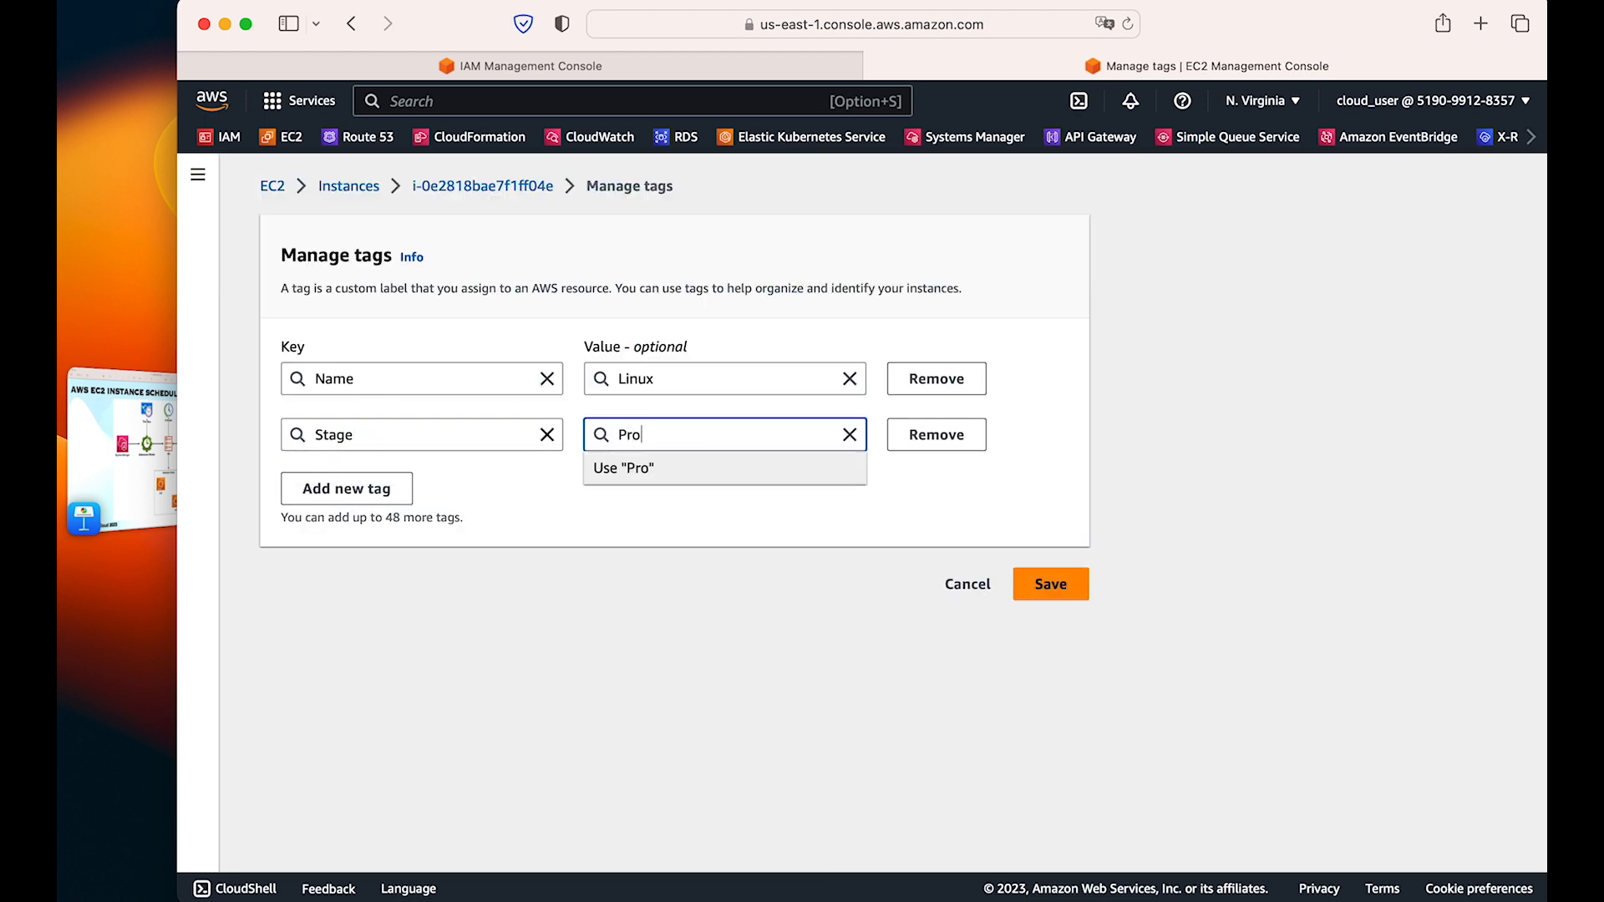
left_click(1071, 595)
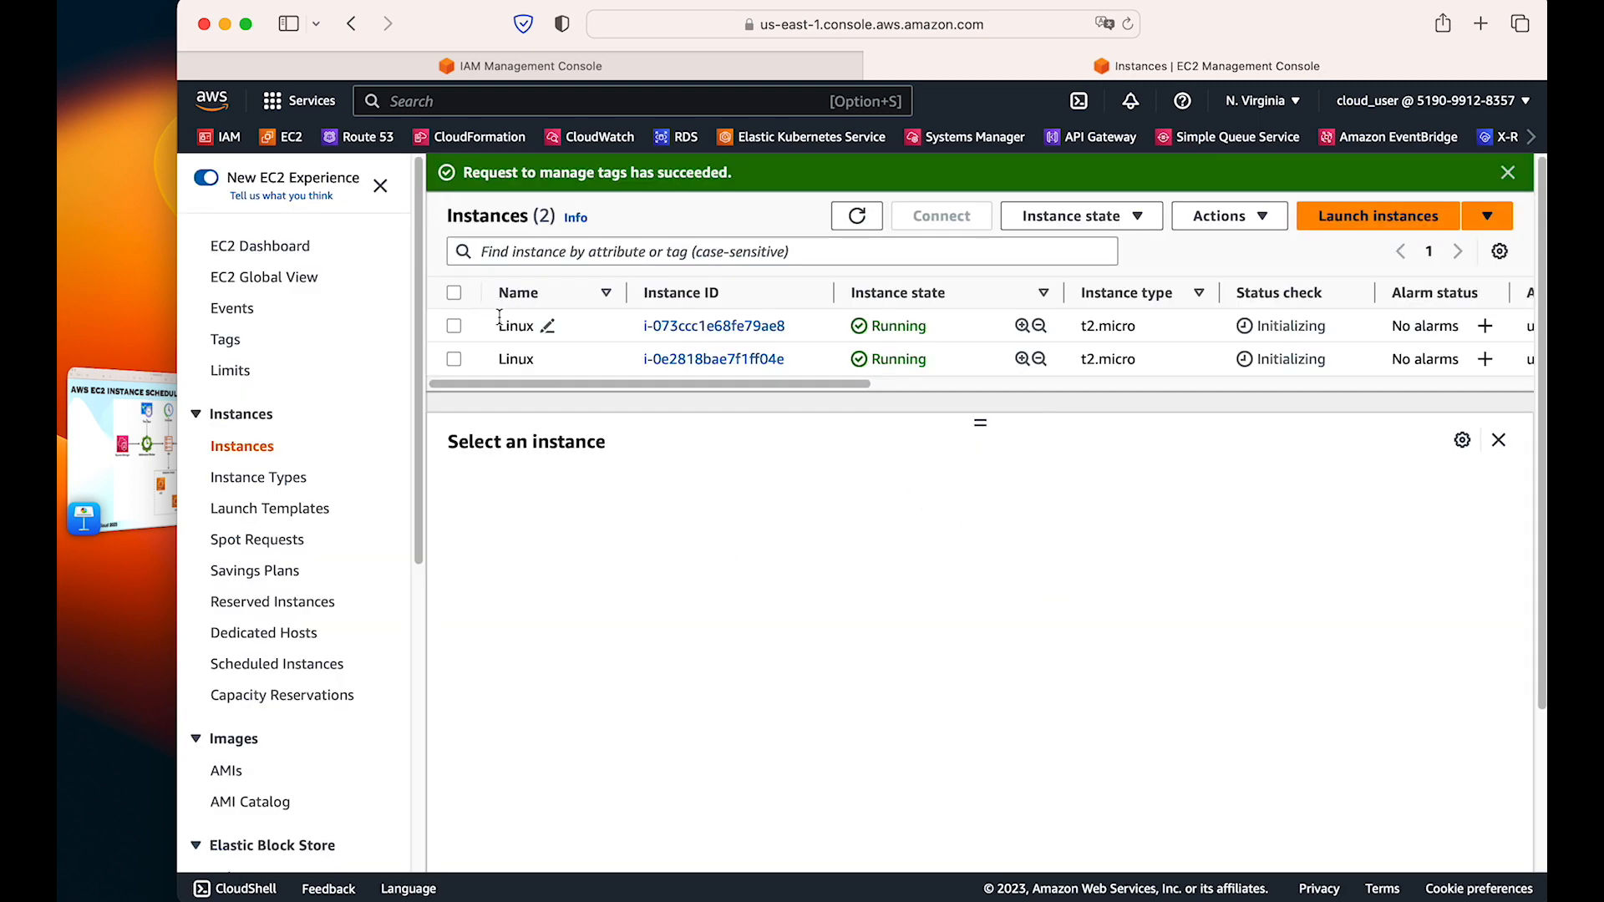
Step: Check the tags of both Linux instances, and view the schedule diagram in Keynote before returning to the browser
left_click(499, 319)
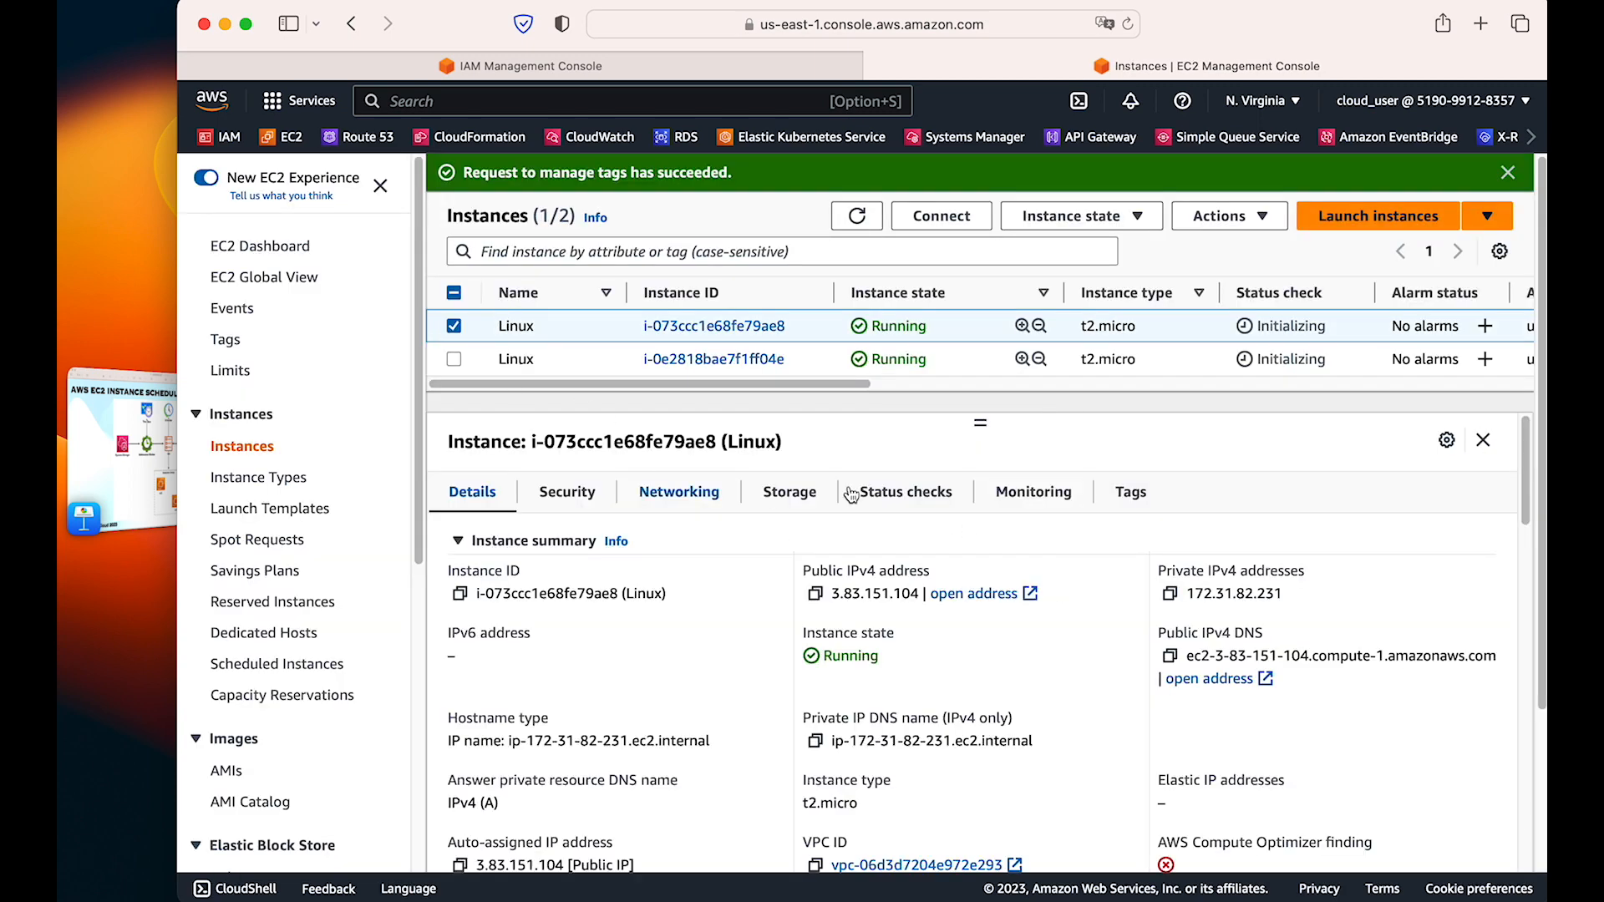
left_click(1143, 506)
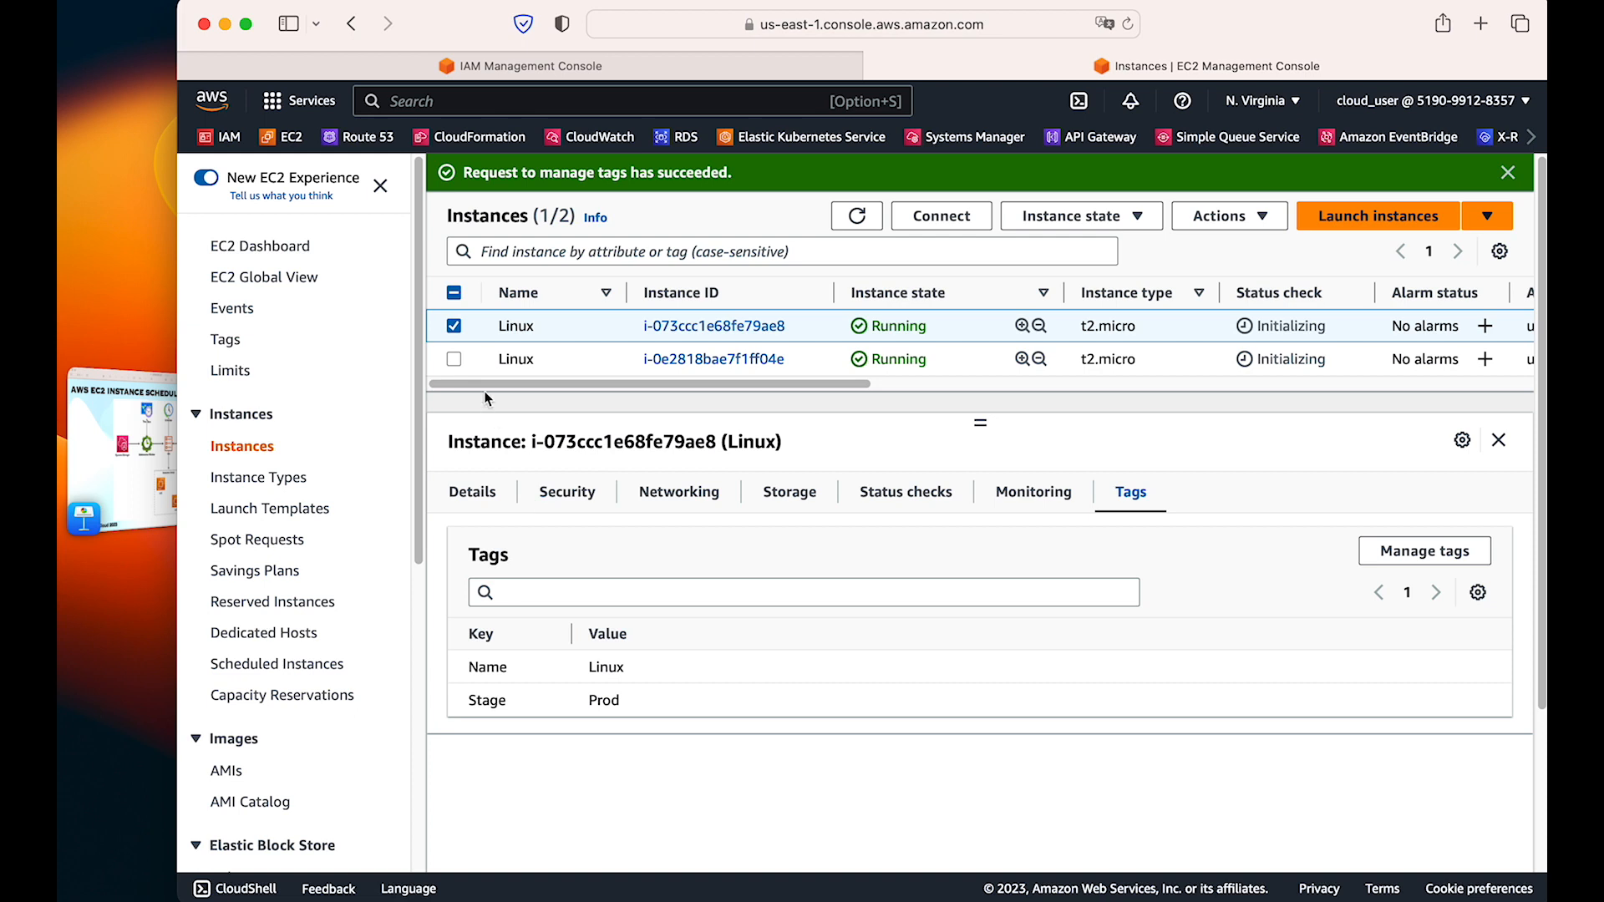
left_click(457, 326)
left_click(456, 360)
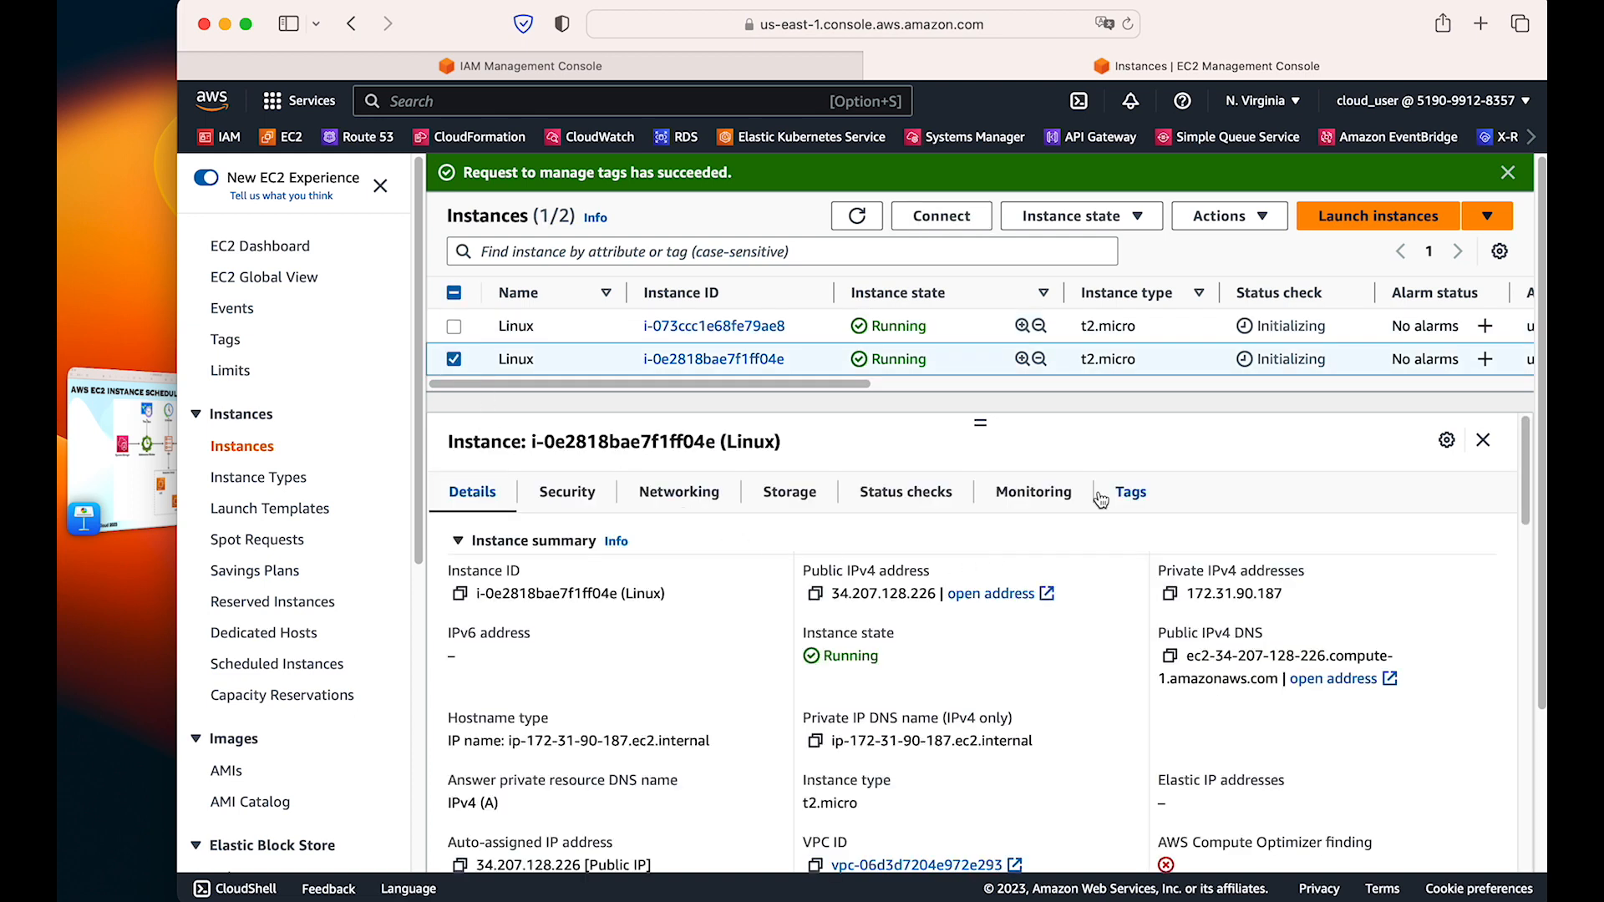
left_click(1131, 498)
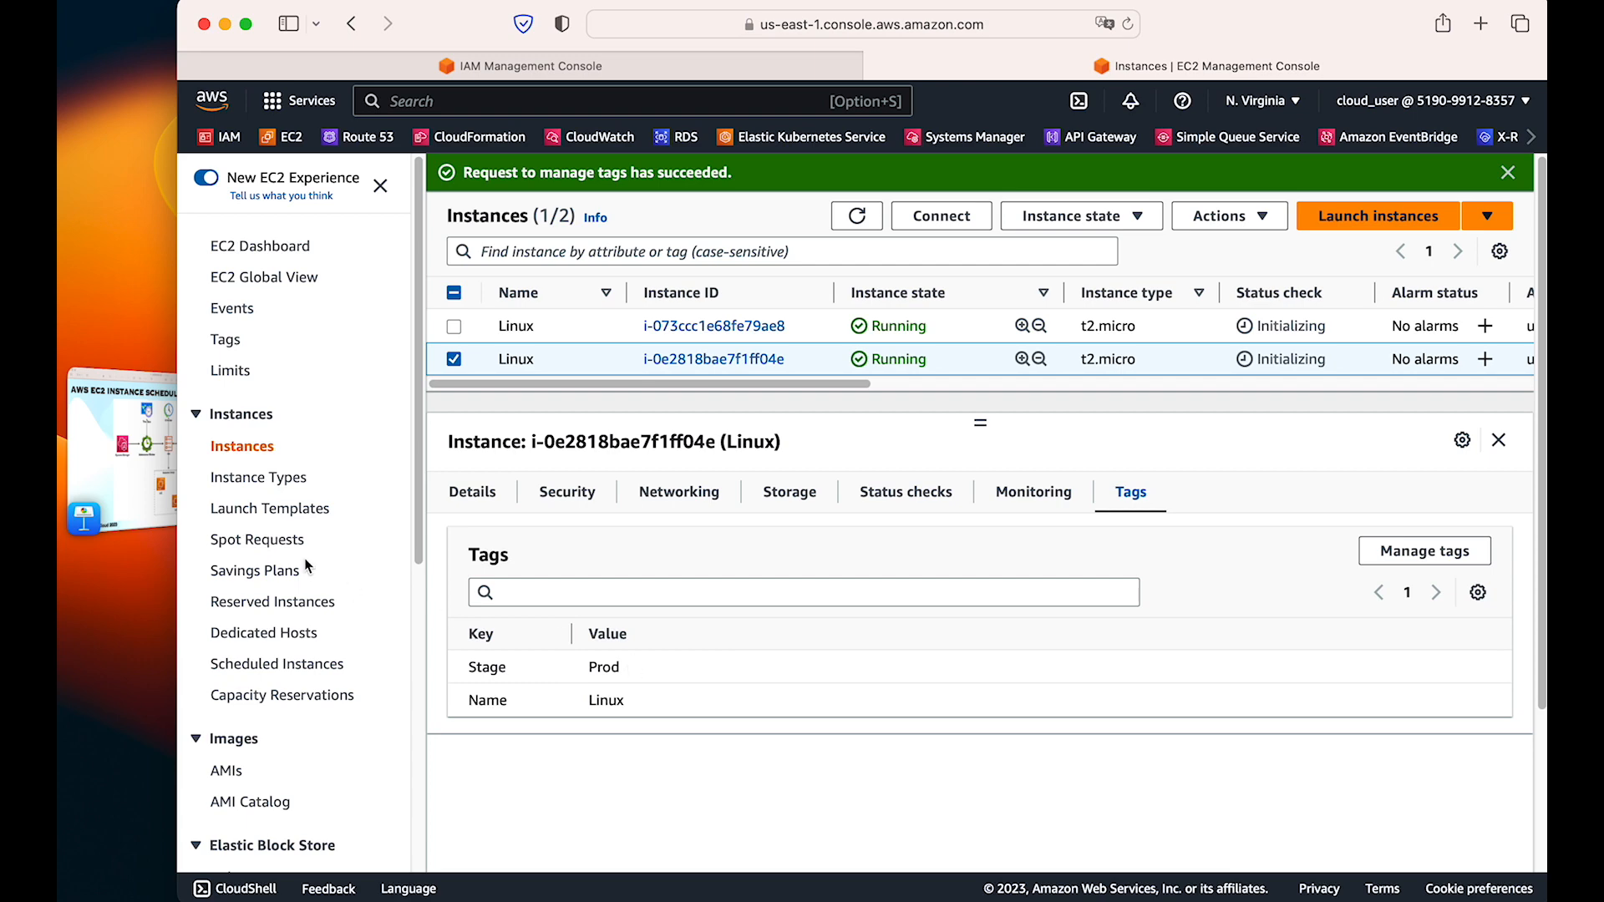
left_click(154, 468)
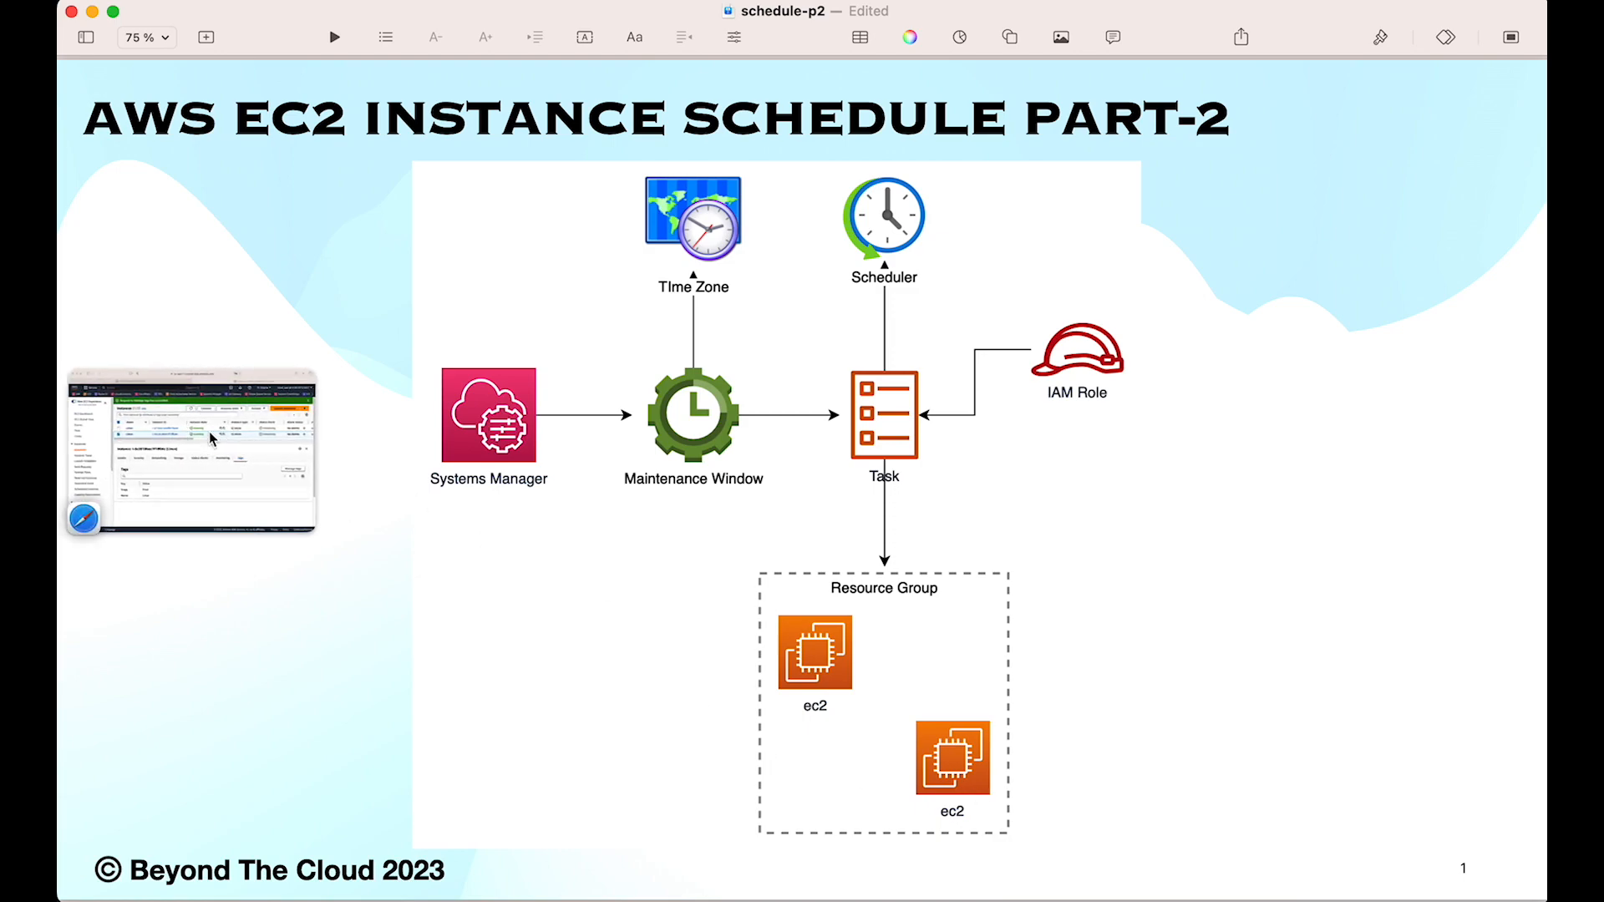
left_click(91, 456)
Step: Search the console for "resource group" and open Resource Groups & Tag Editor in a new browser tab
left_click(578, 100)
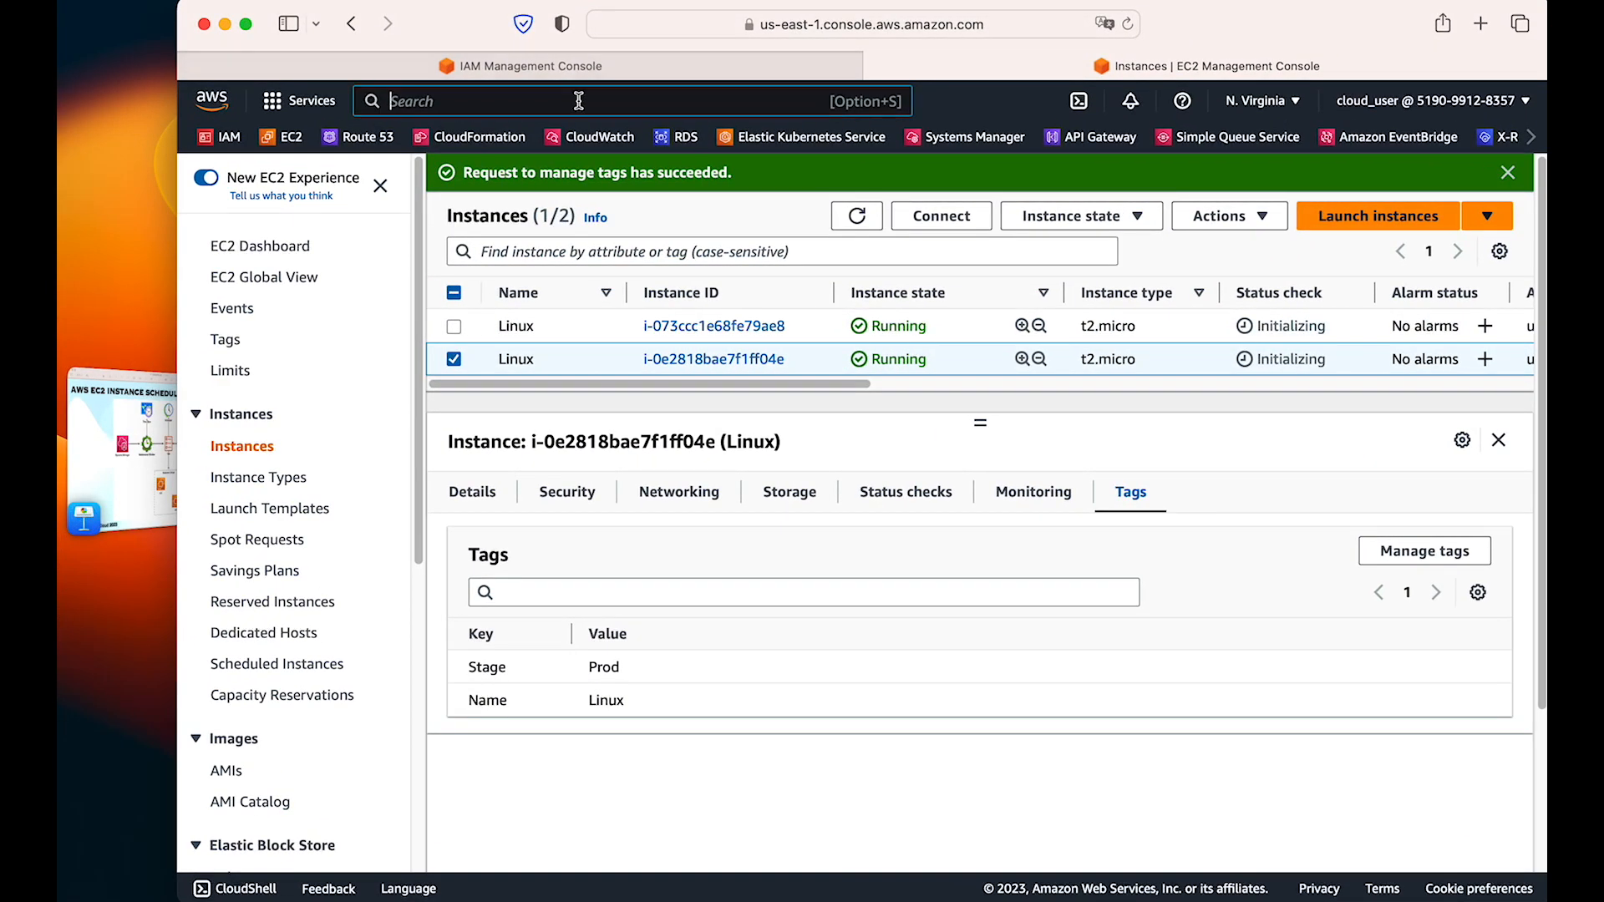
type("res")
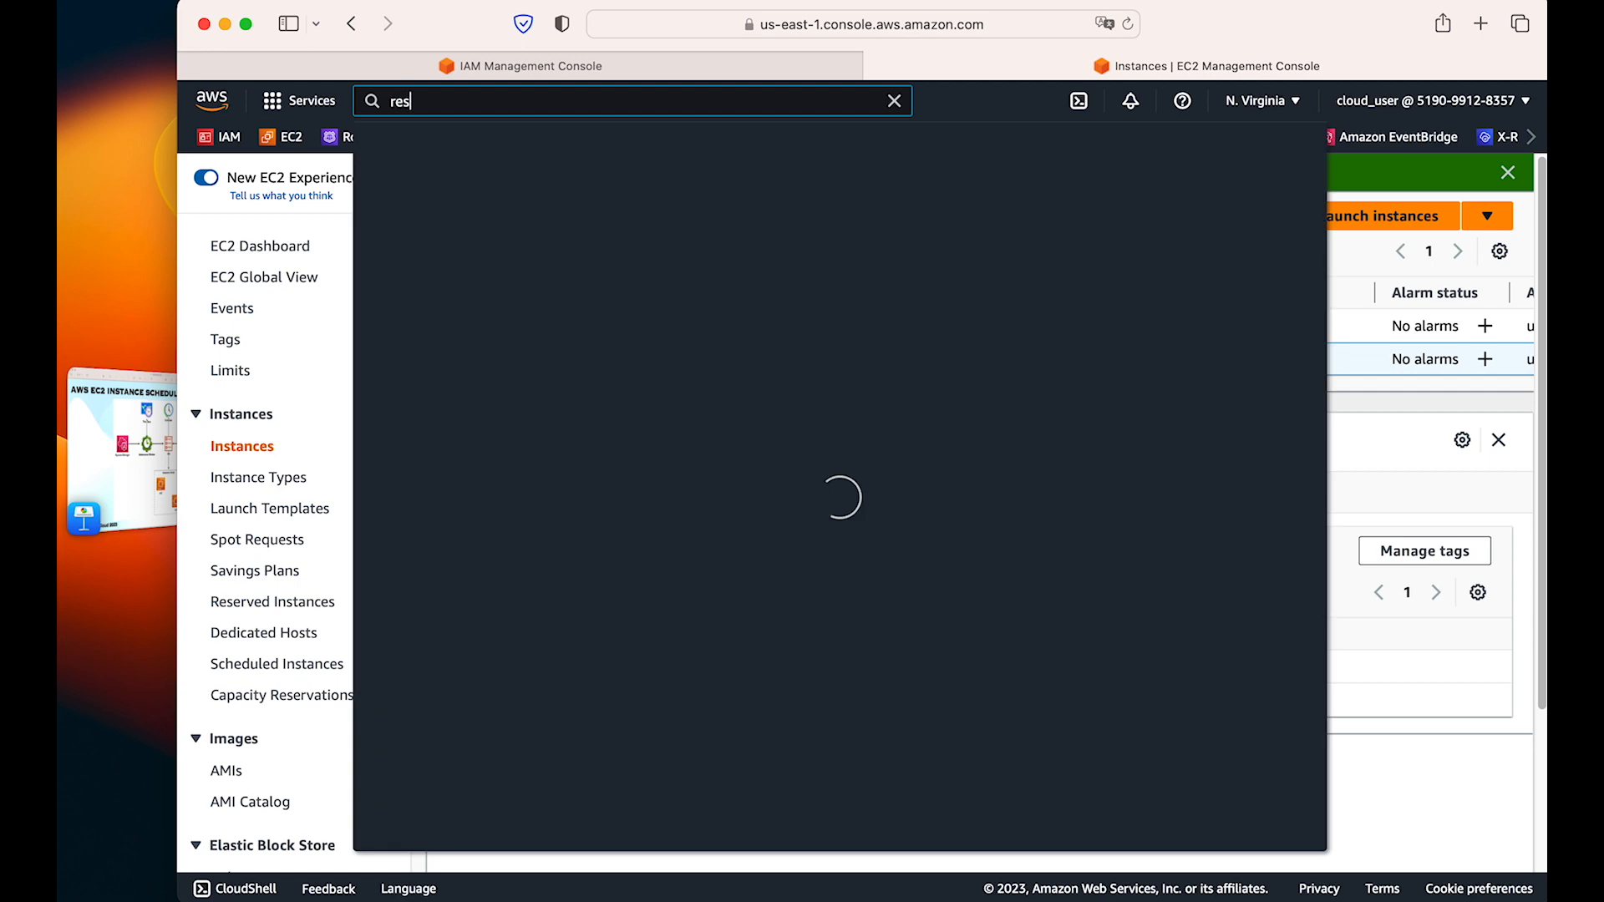
type("ource group")
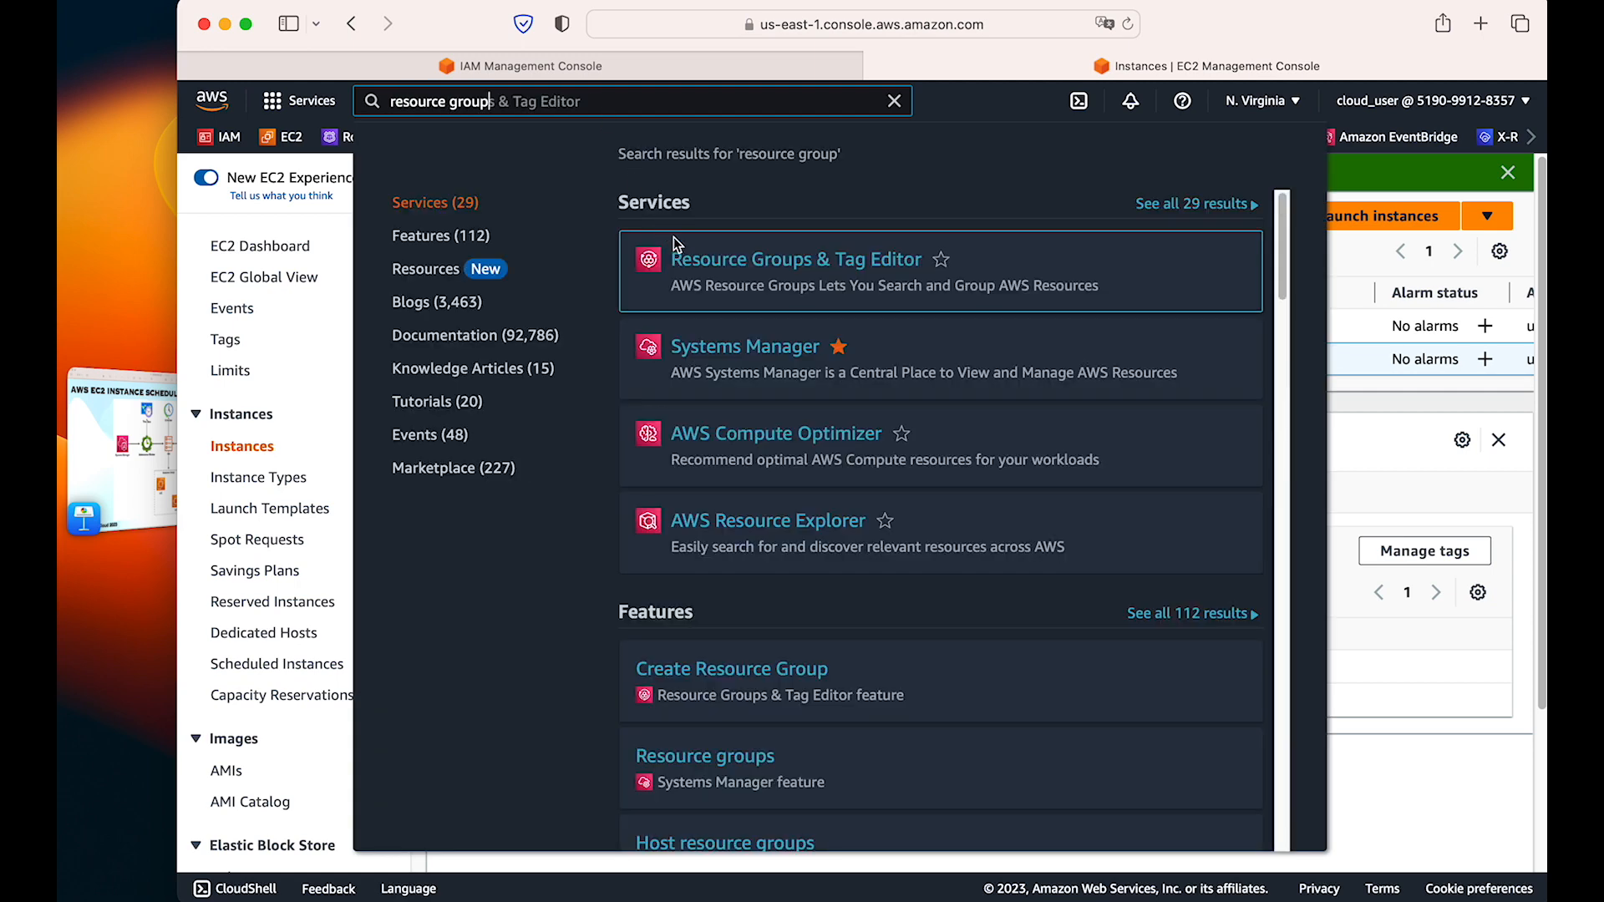
left_click(716, 260, "super")
left_click(1389, 441)
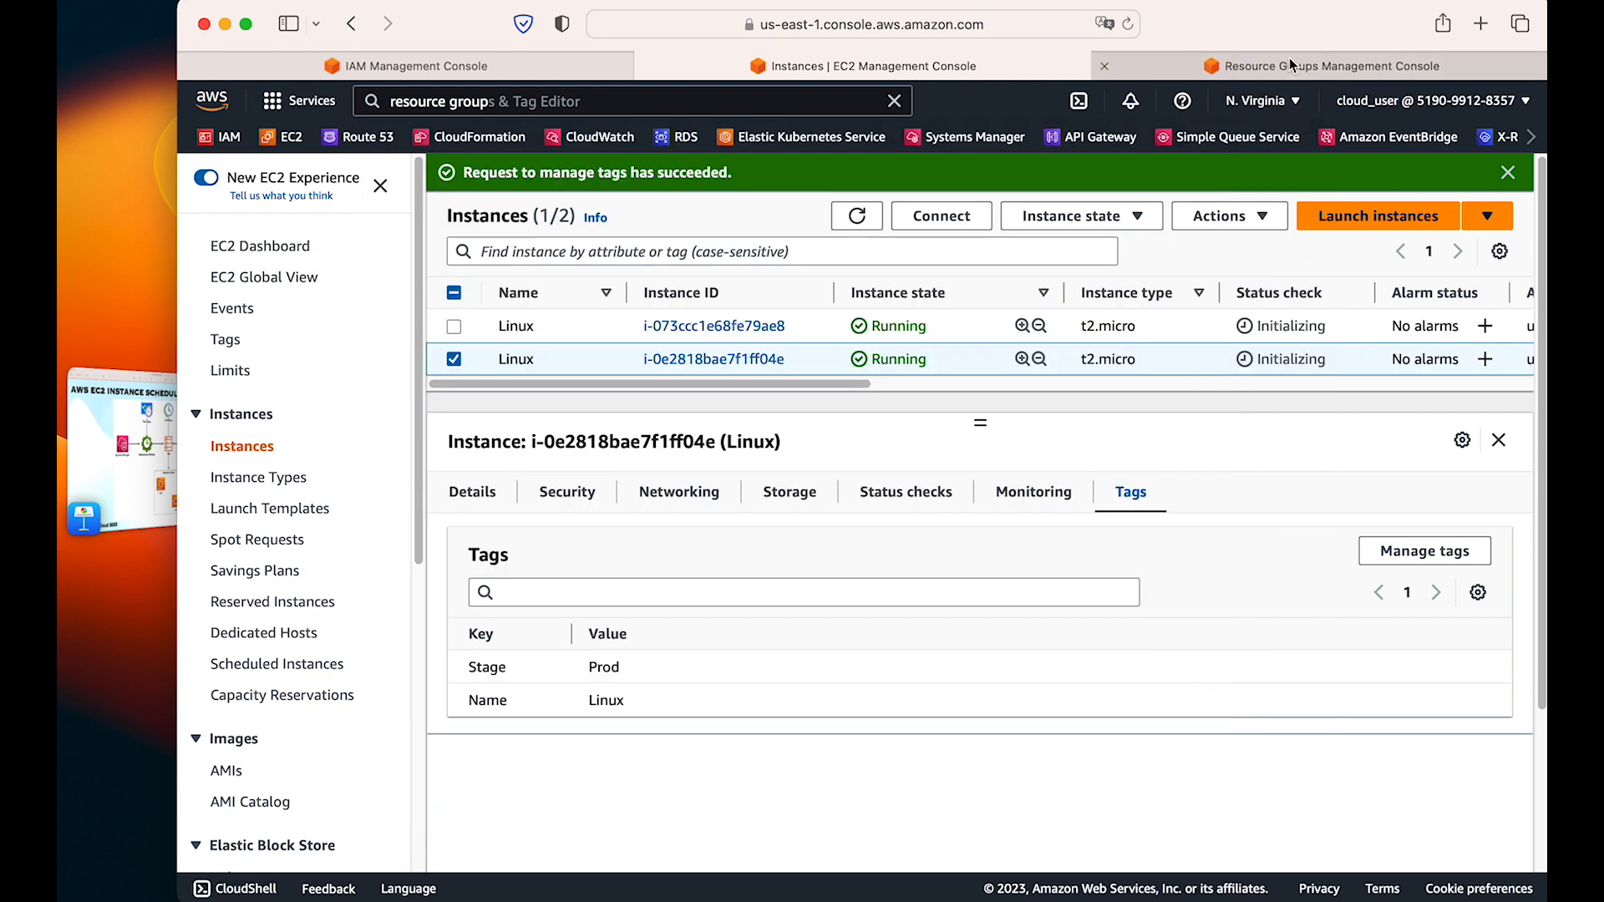
left_click(1290, 61)
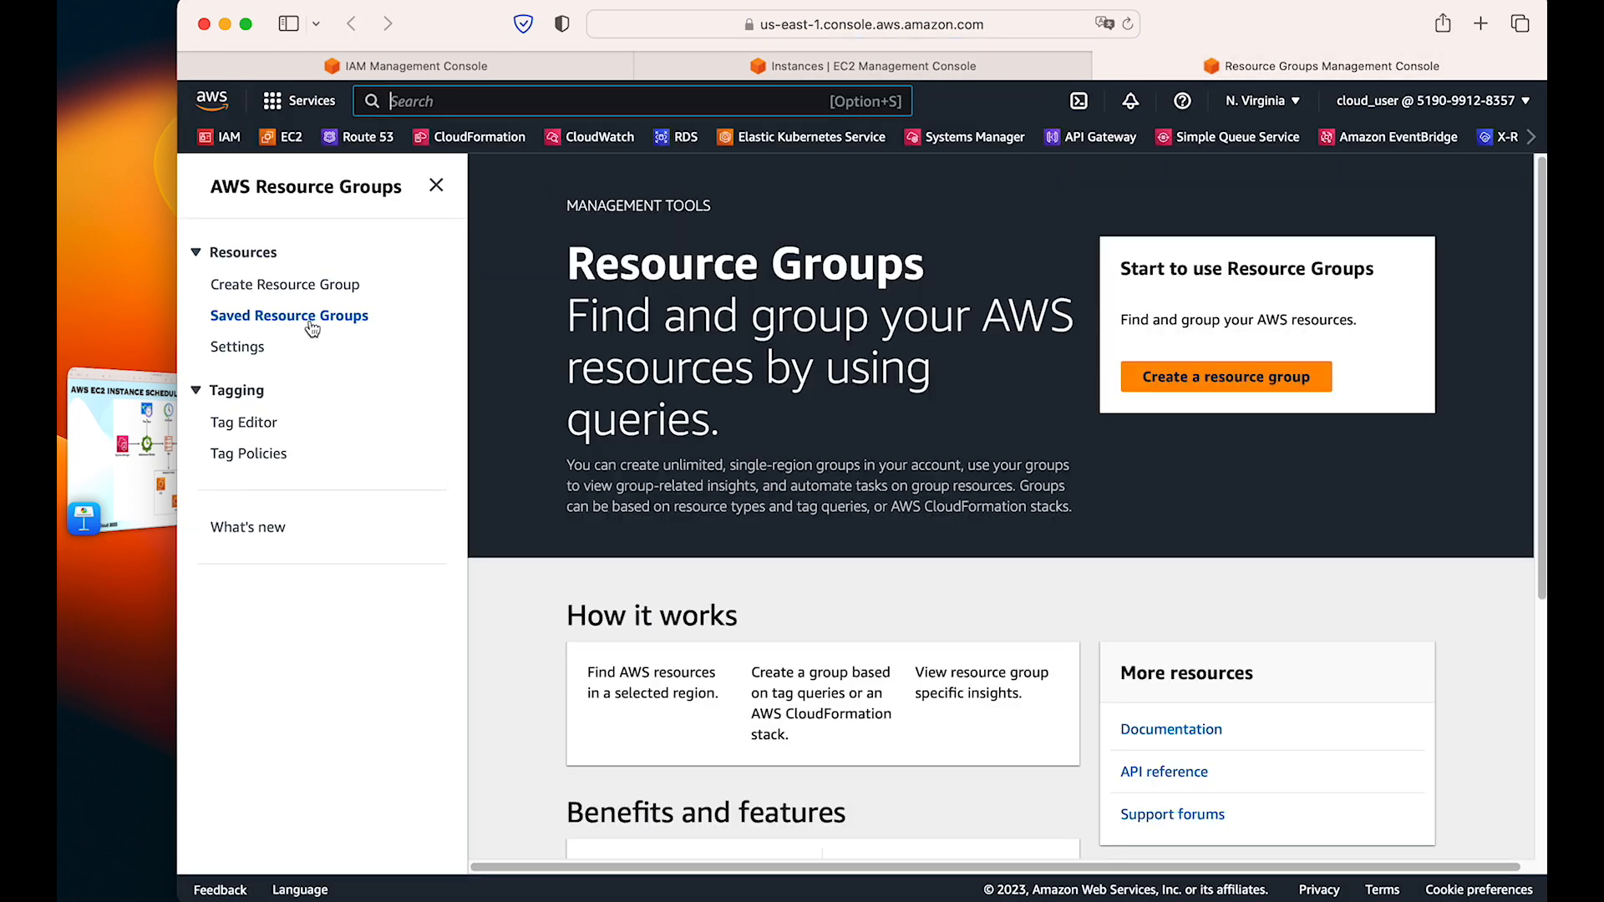
Step: Start creating a tag-based resource group and choose AWS::EC2::Instance as its resource type
left_click(1203, 379)
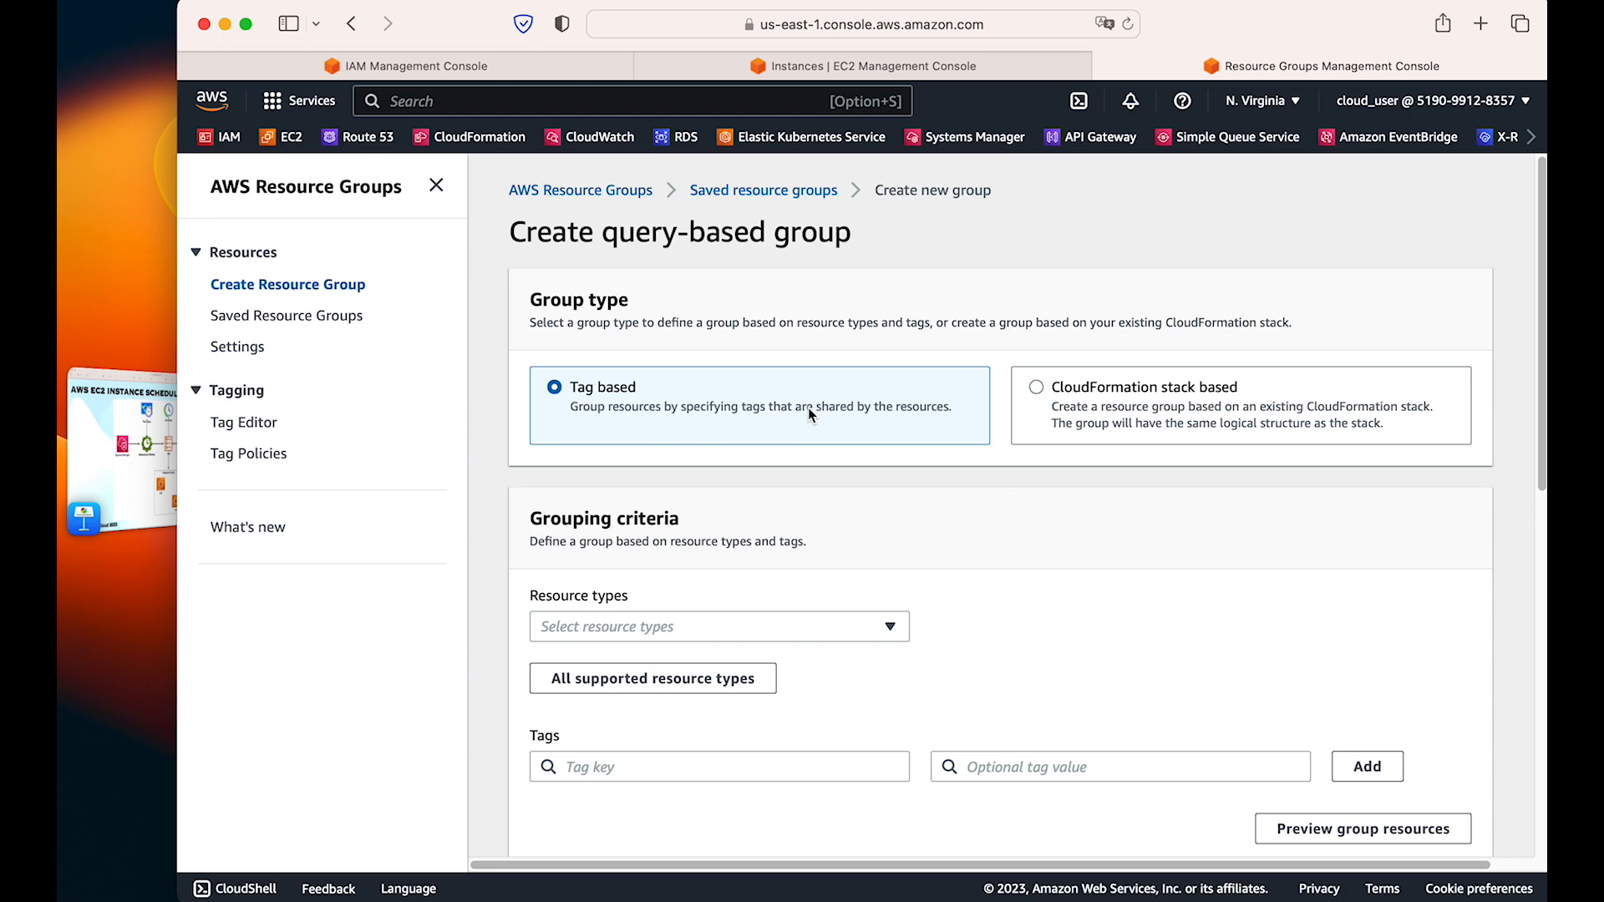
scroll(809, 407, "down", 3)
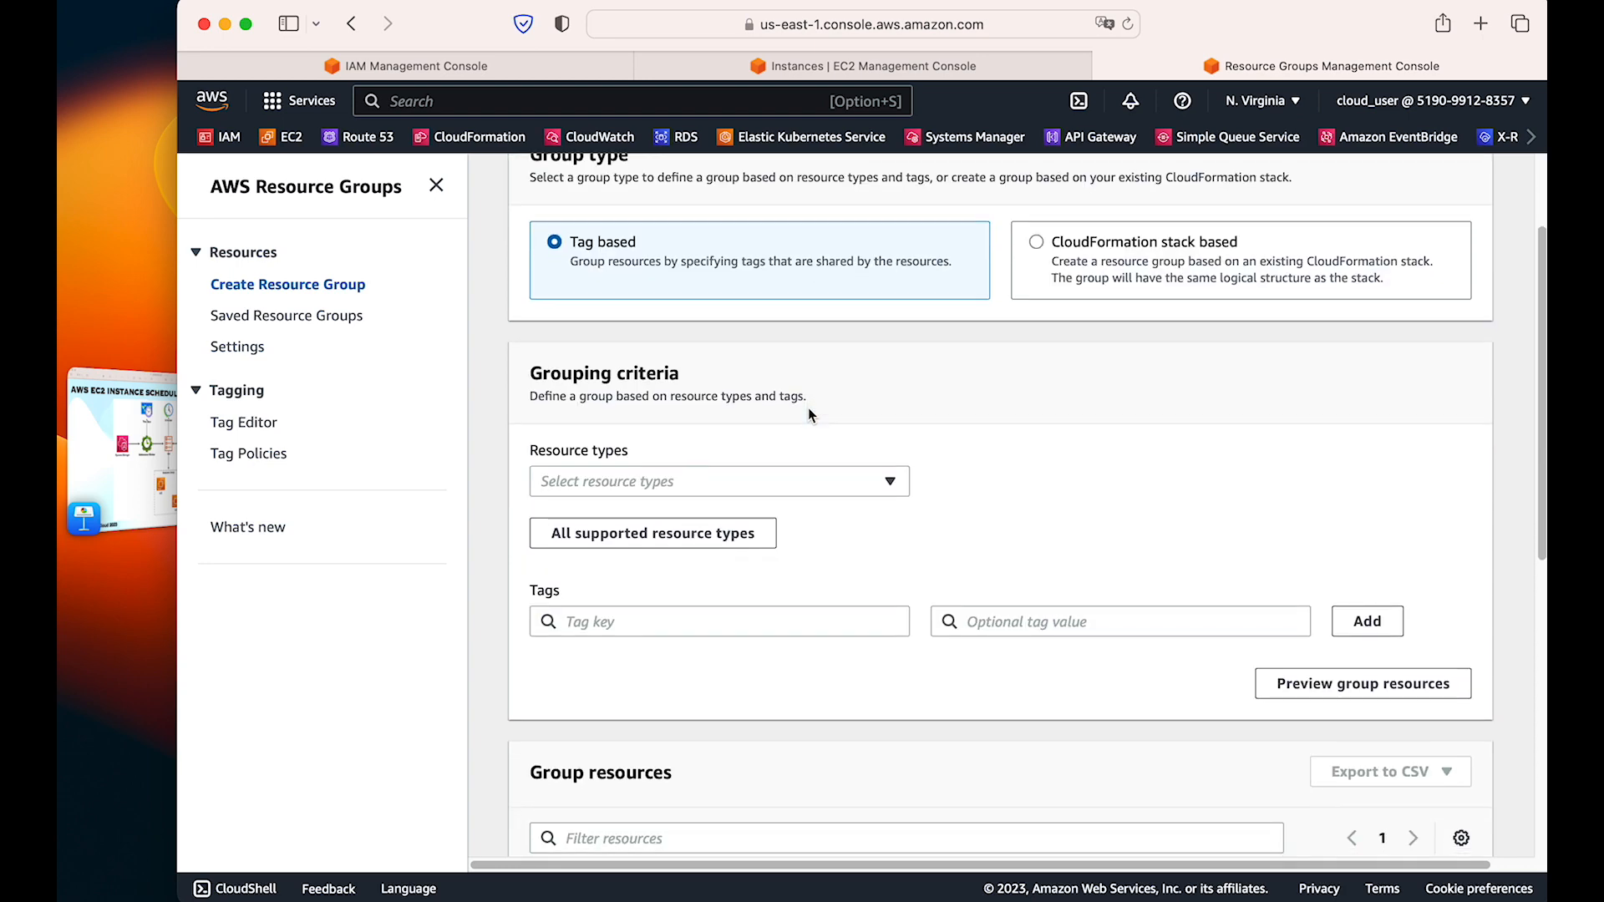
scroll(816, 368, "down", 4)
left_click(815, 278)
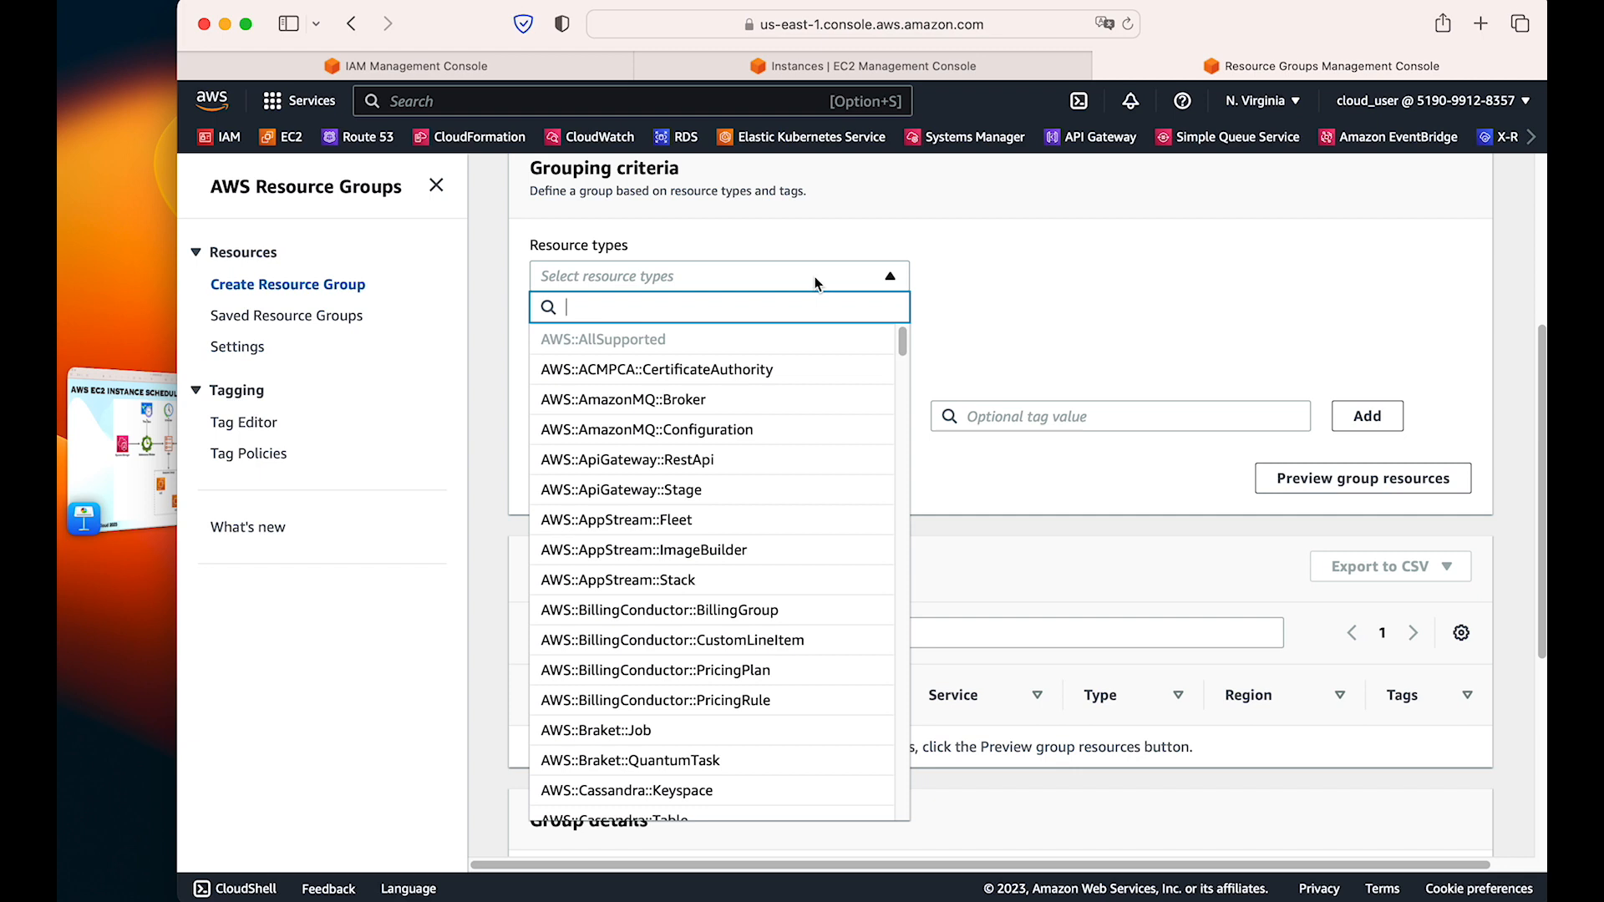
type("ec2")
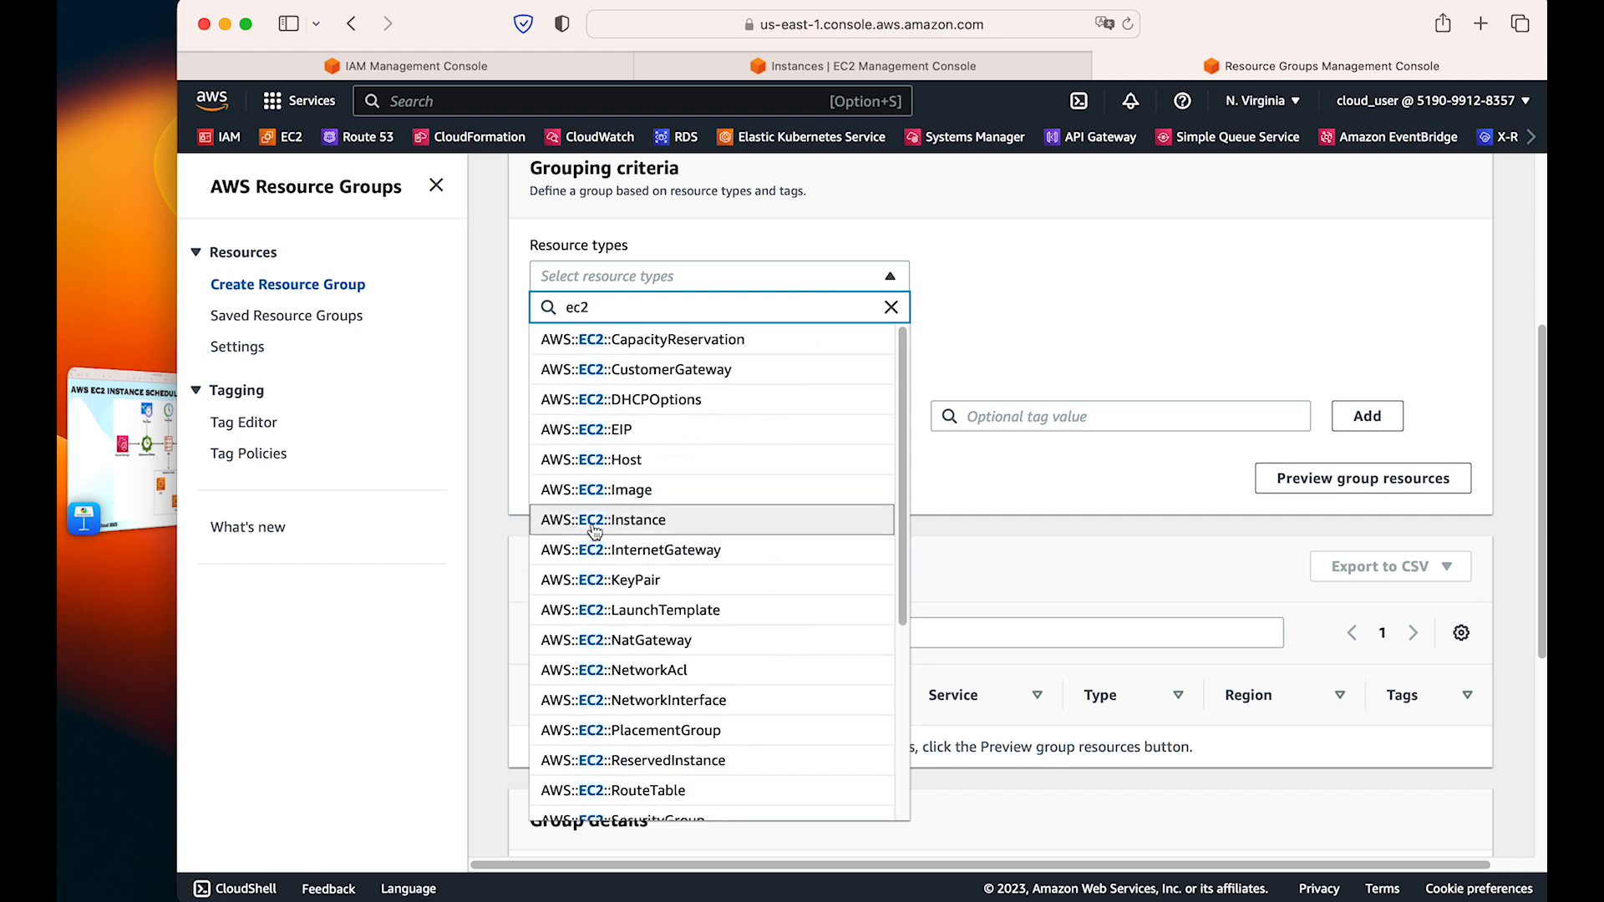
left_click(668, 527)
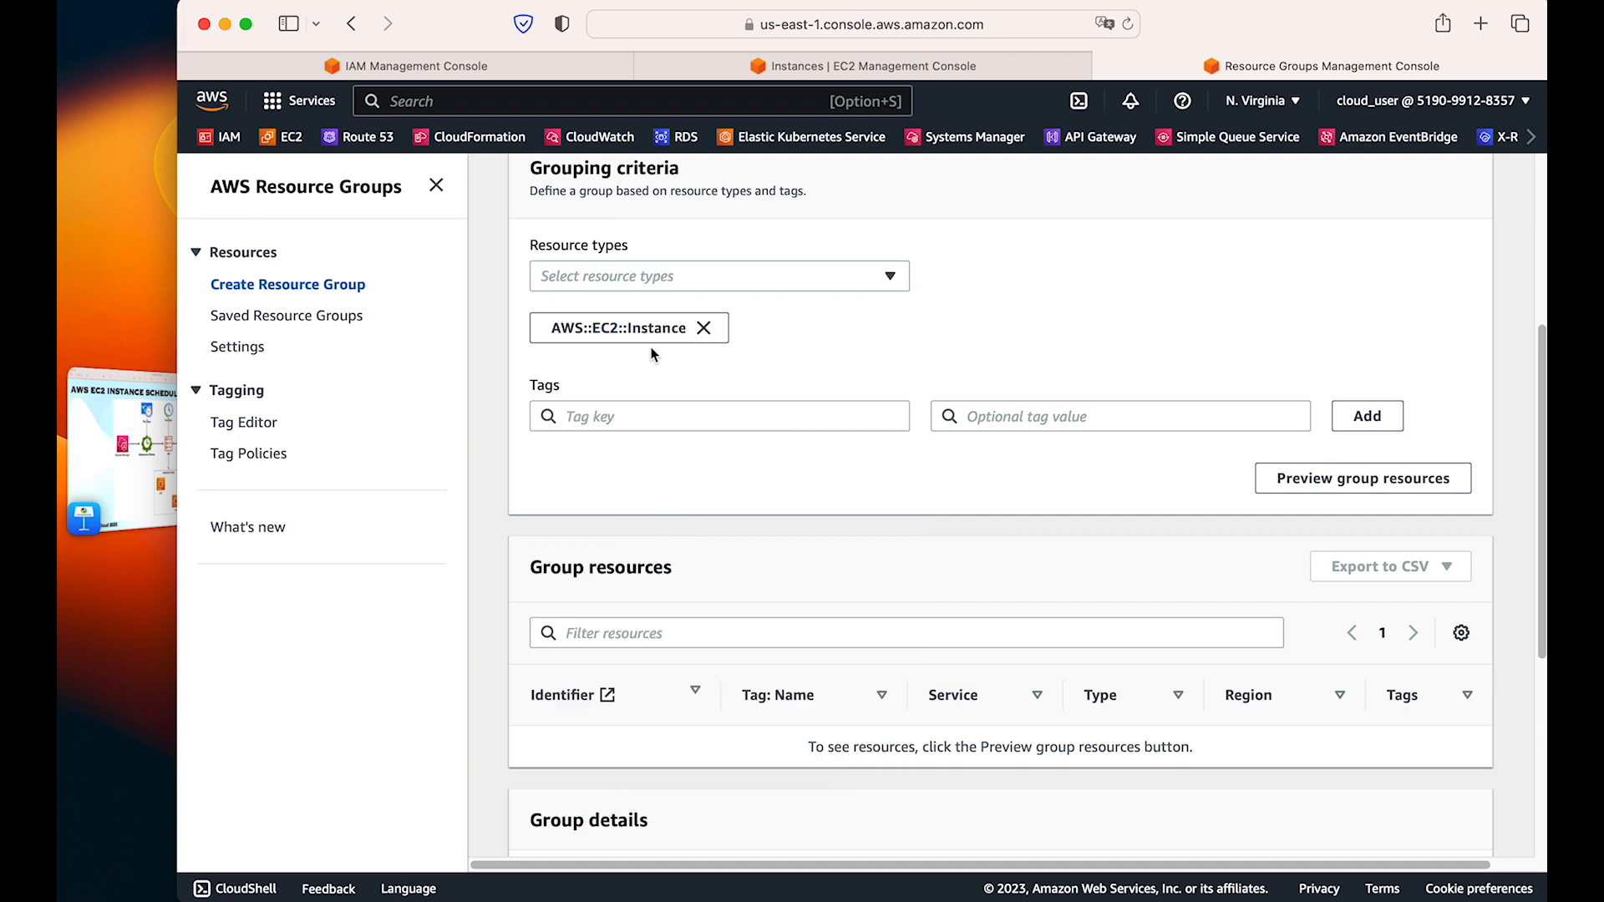
Step: Add the tag key Stage with value Prod to the grouping criteria and preview the group resources
left_click(678, 418)
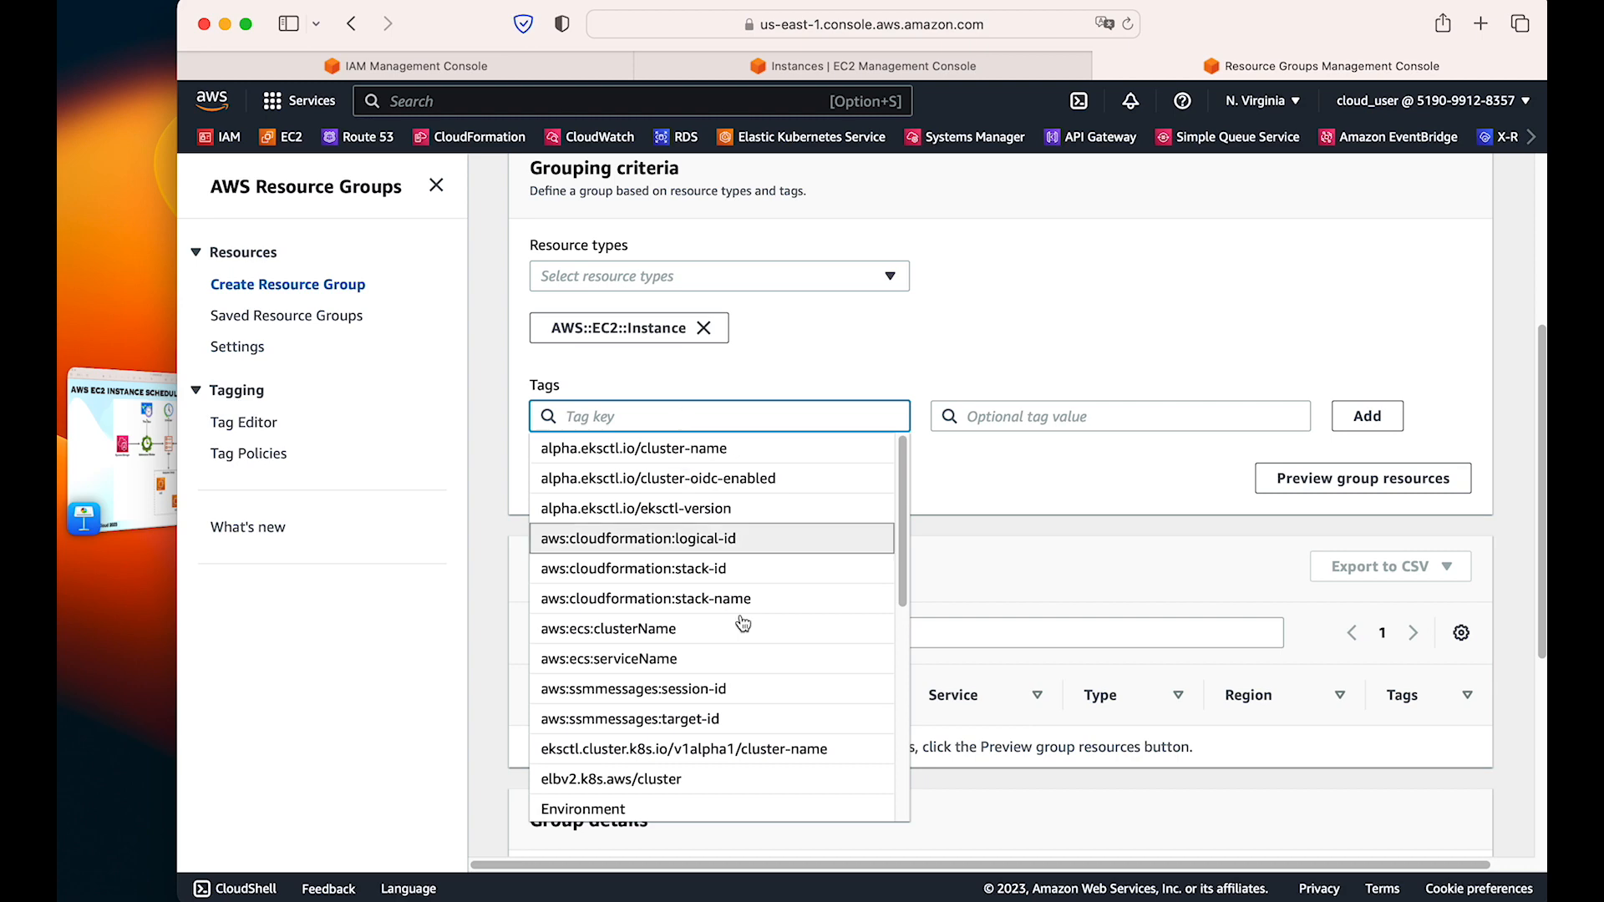
scroll(719, 635, "down", 10)
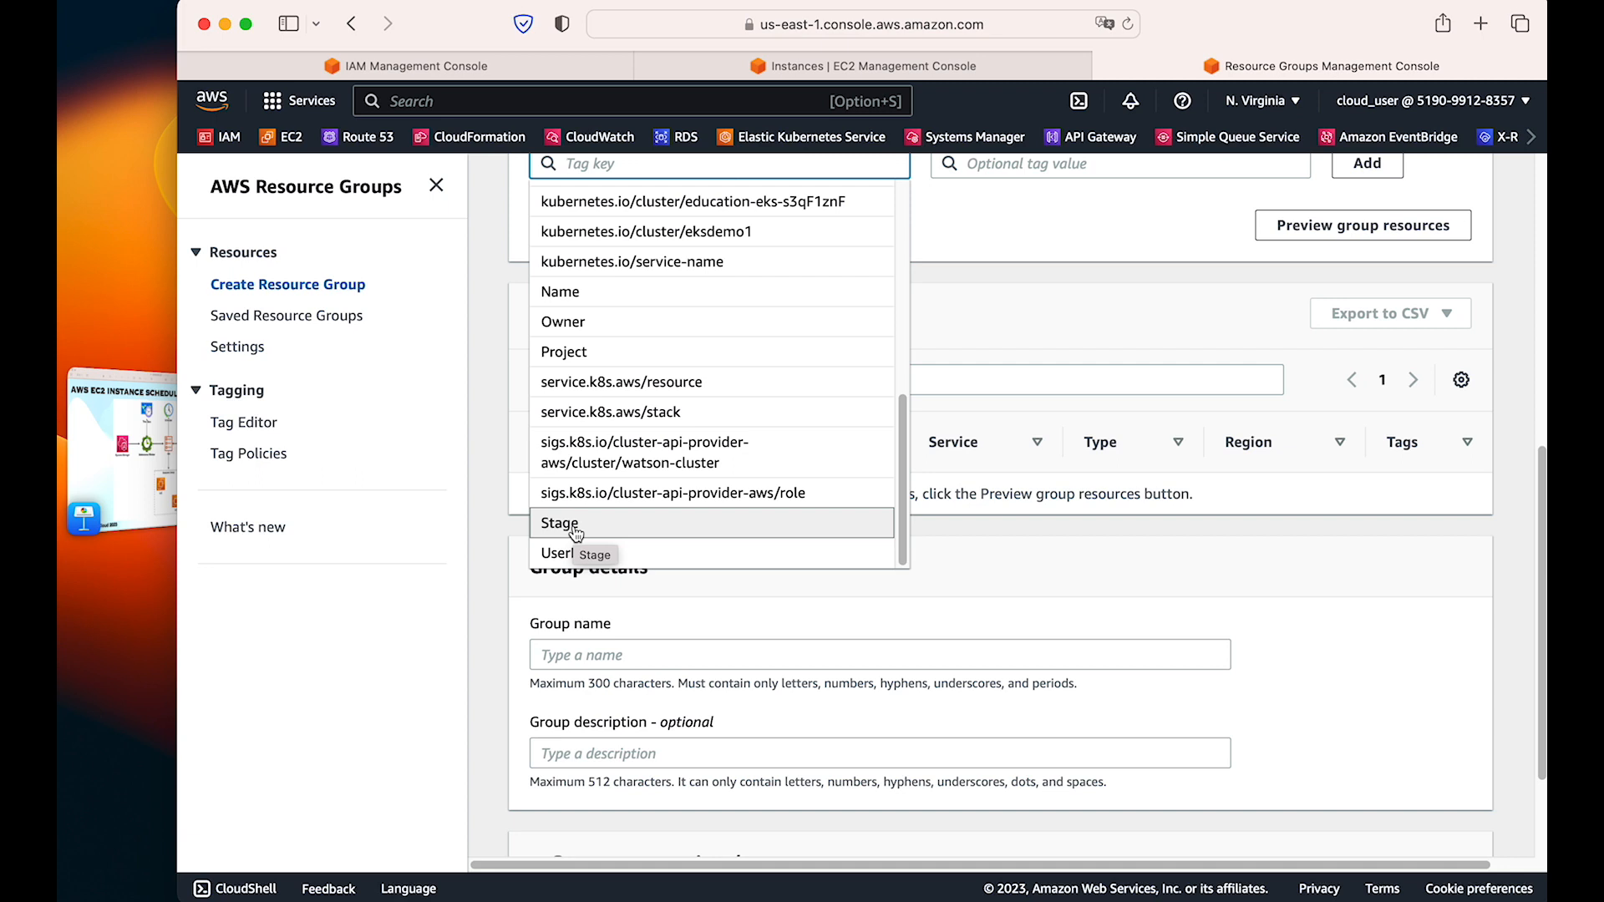
left_click(575, 526)
scroll(574, 525, "up", 3)
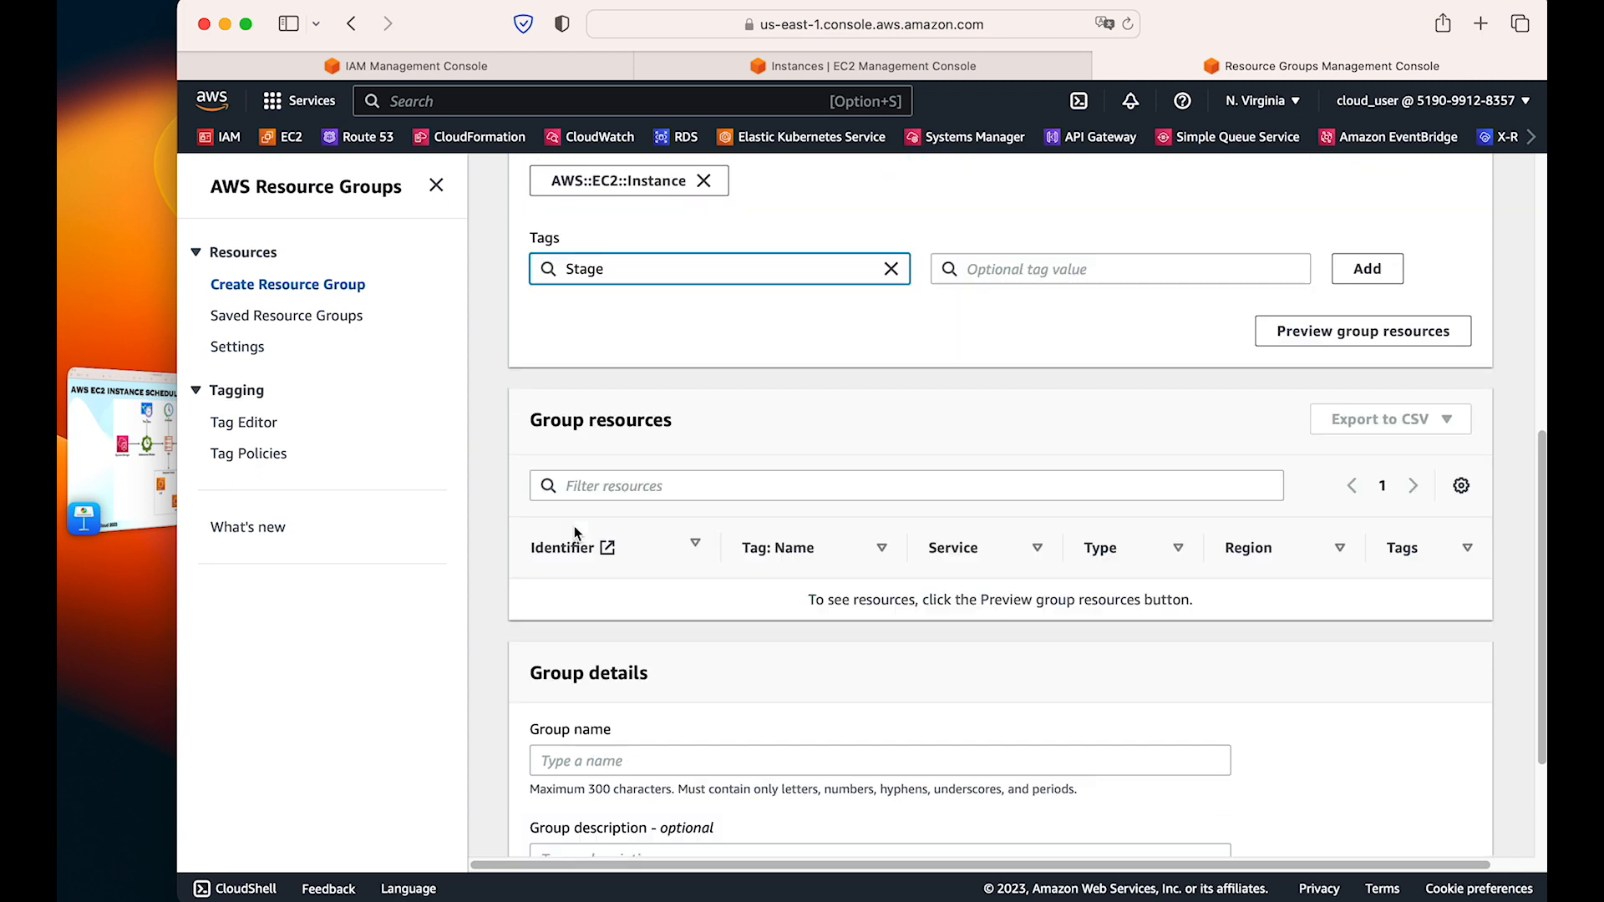
left_click(1081, 280)
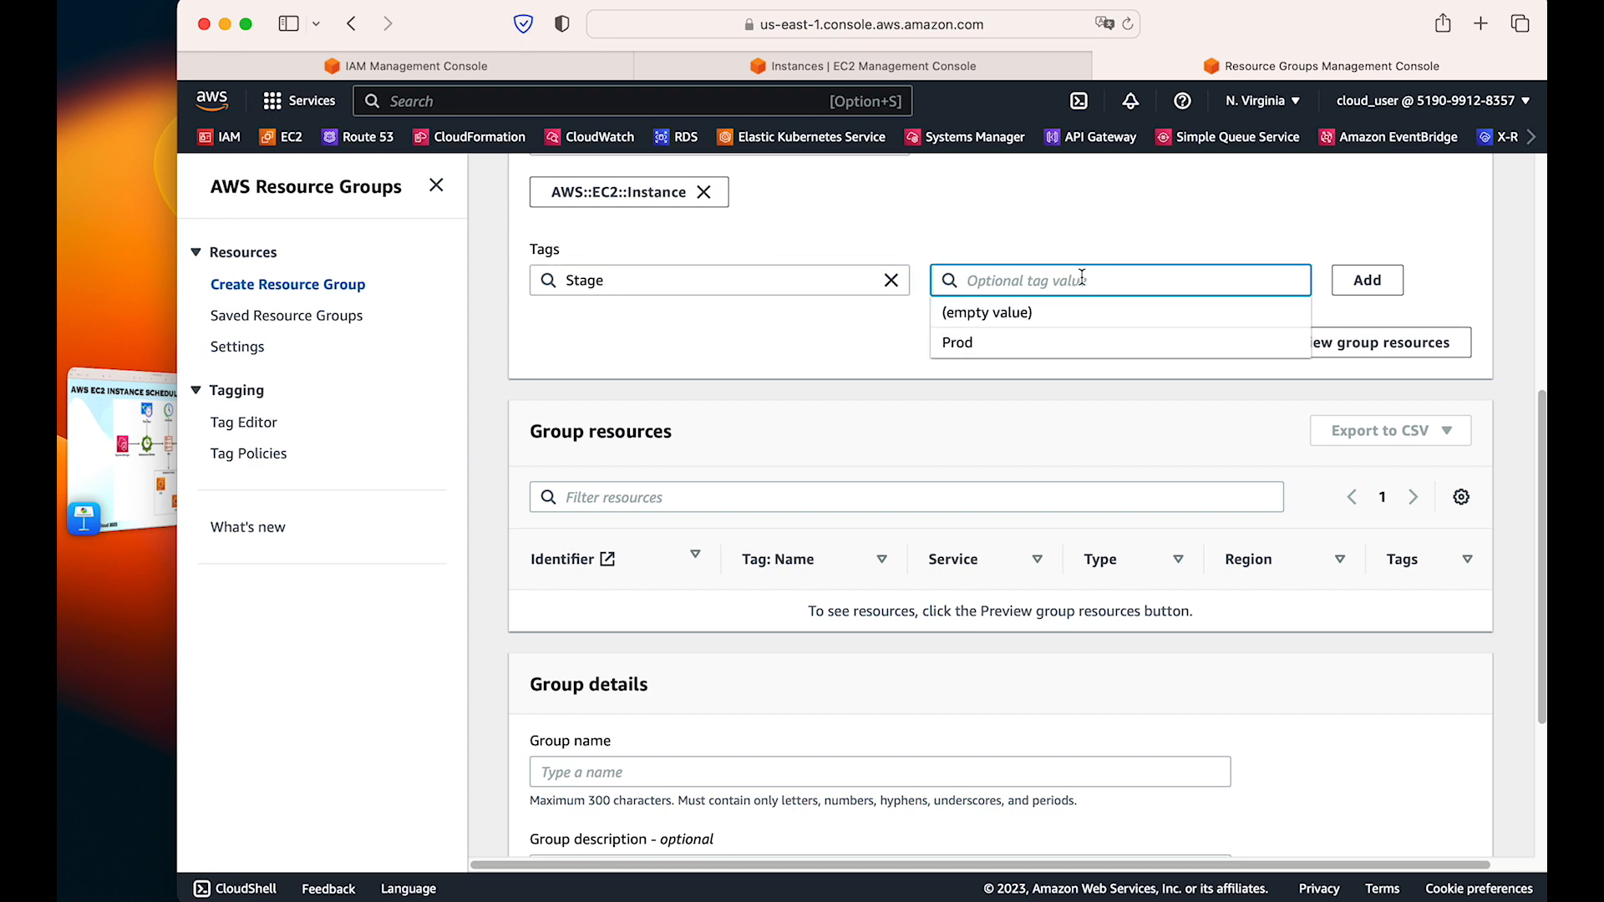
left_click(980, 350)
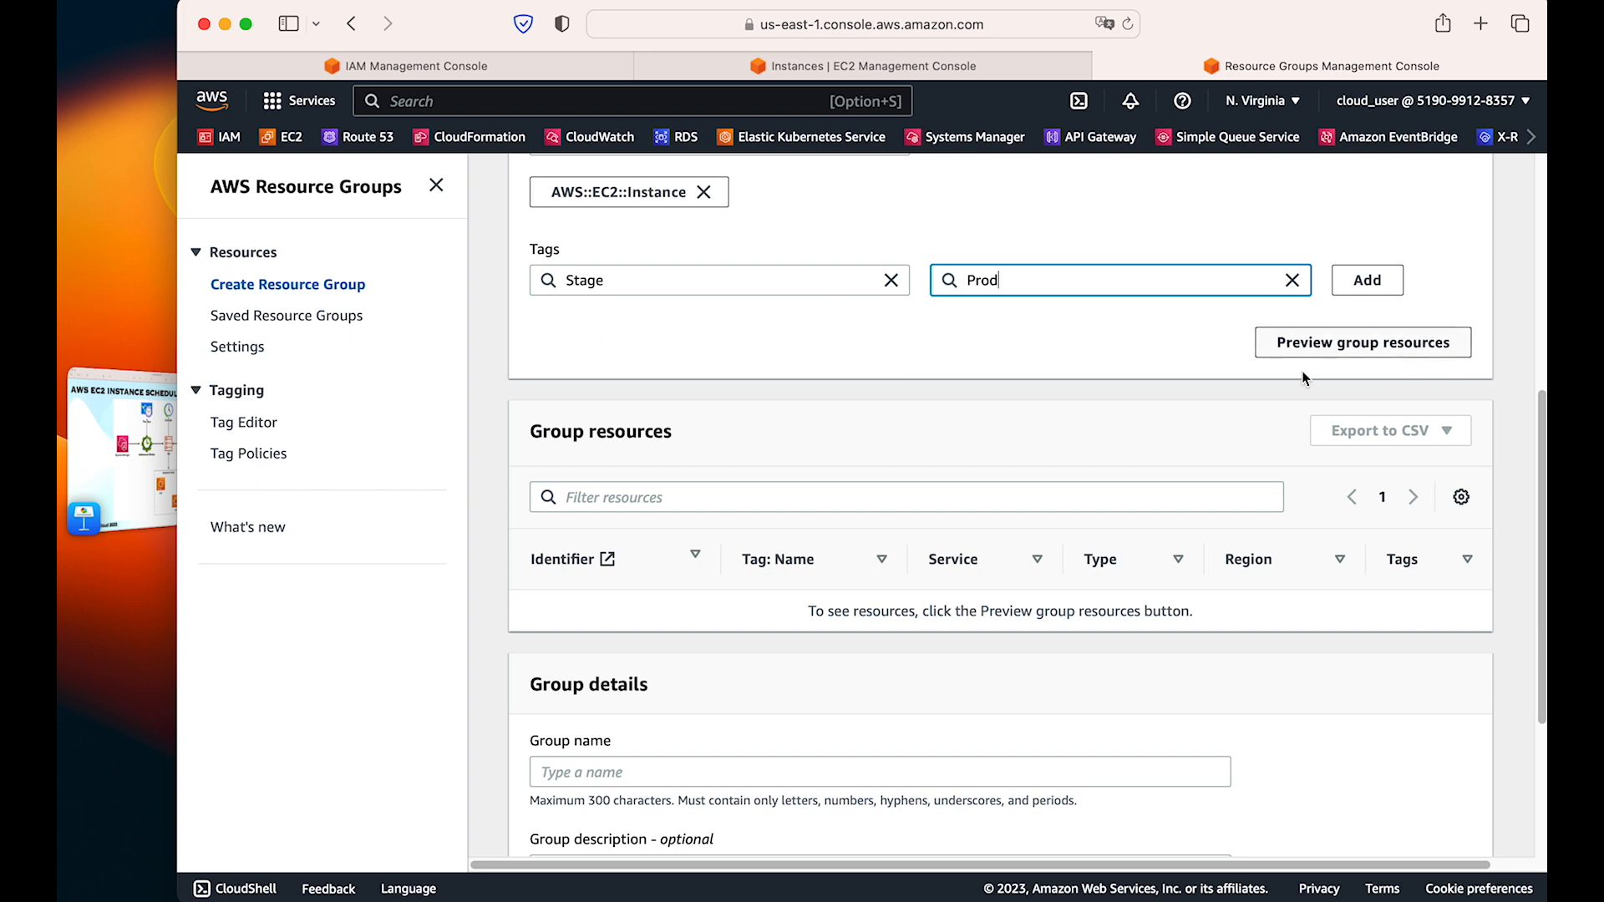
left_click(1426, 346)
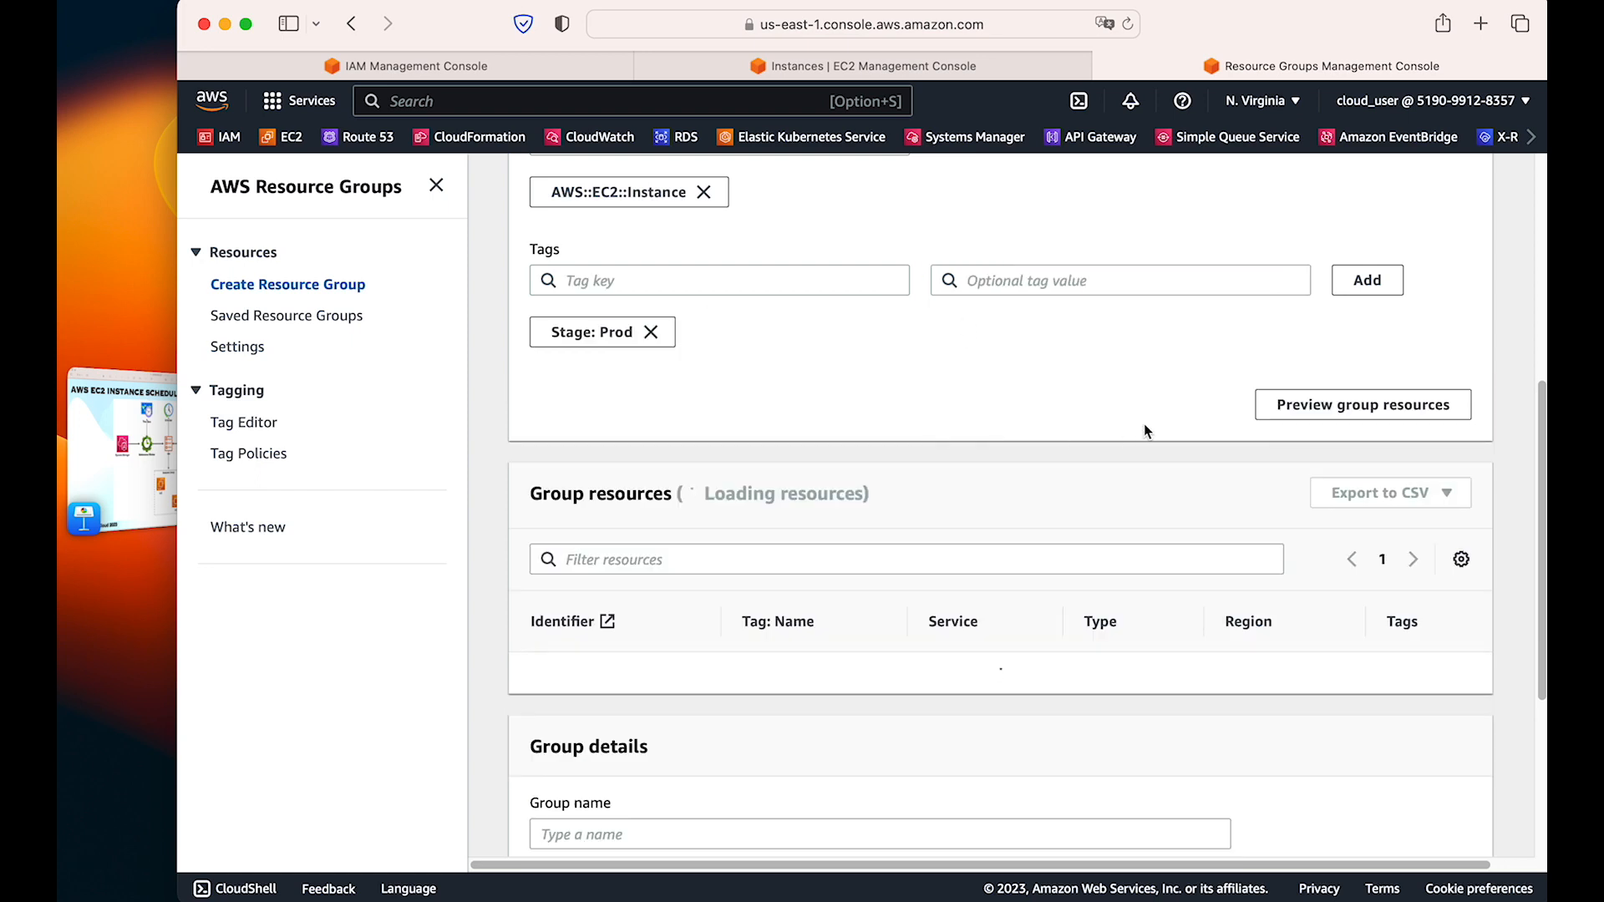
scroll(780, 531, "down", 1)
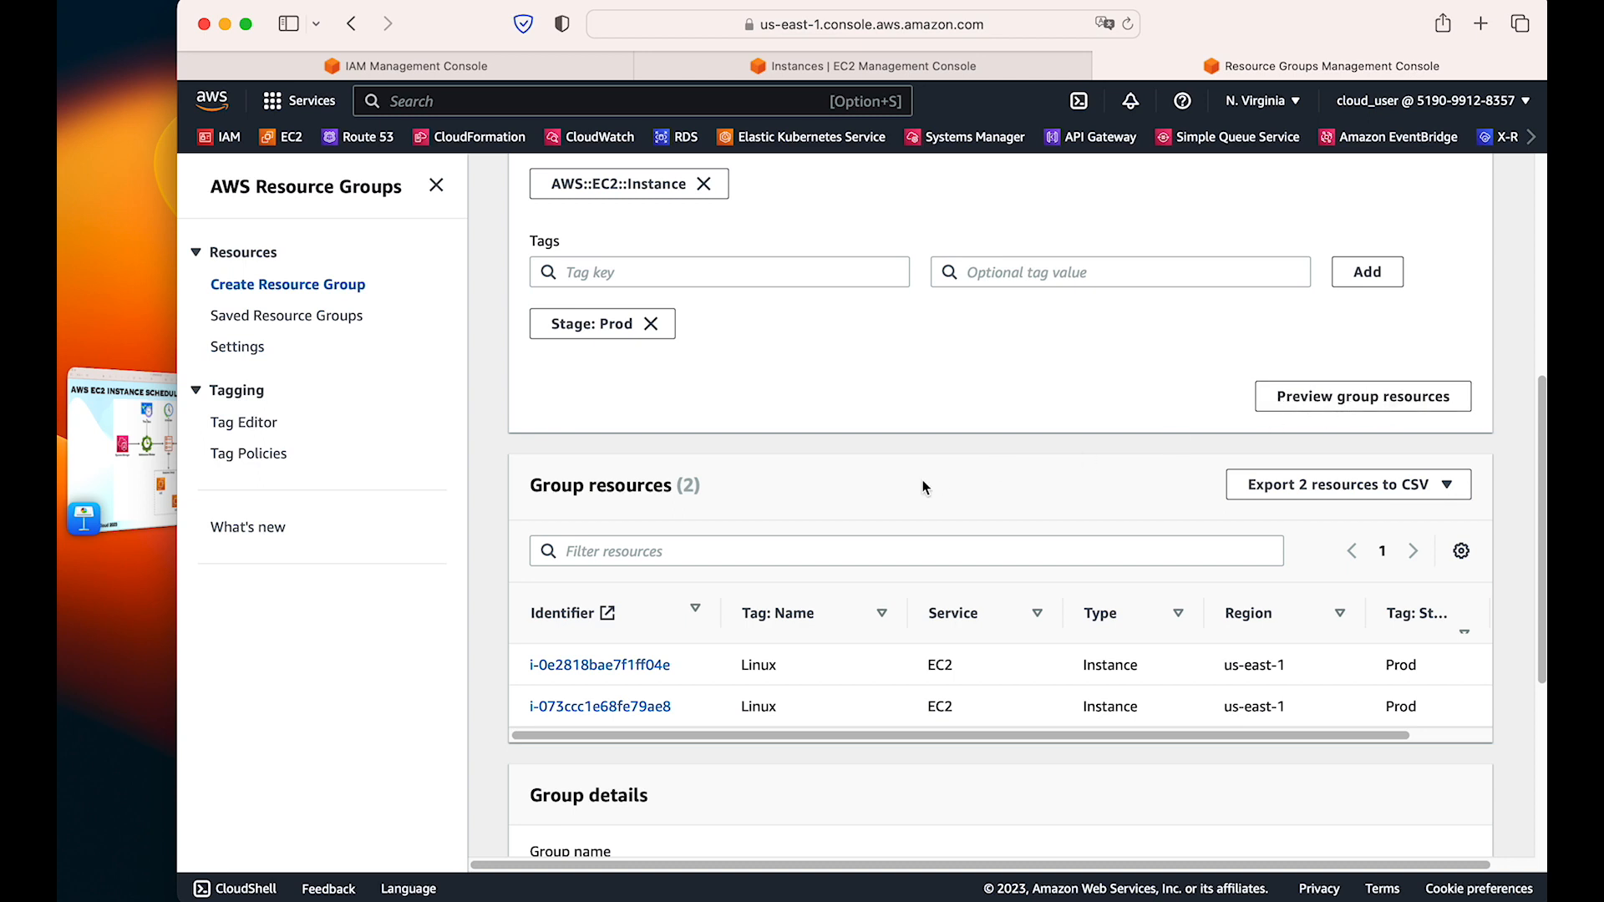
scroll(922, 479, "down", 3)
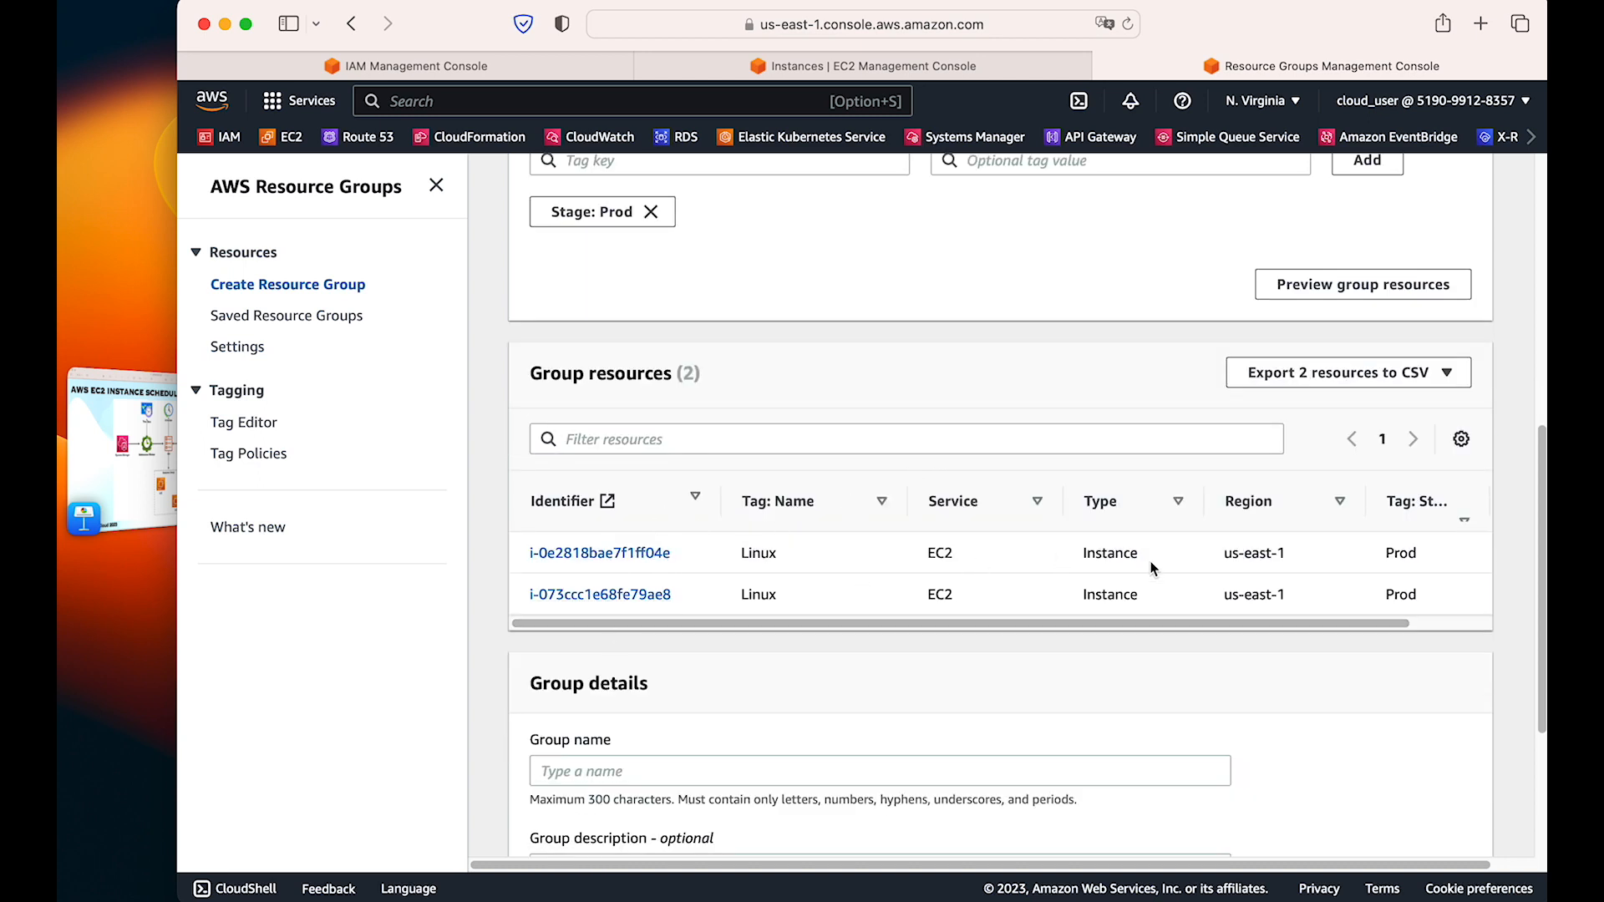
left_click_drag(1192, 625, 1054, 650)
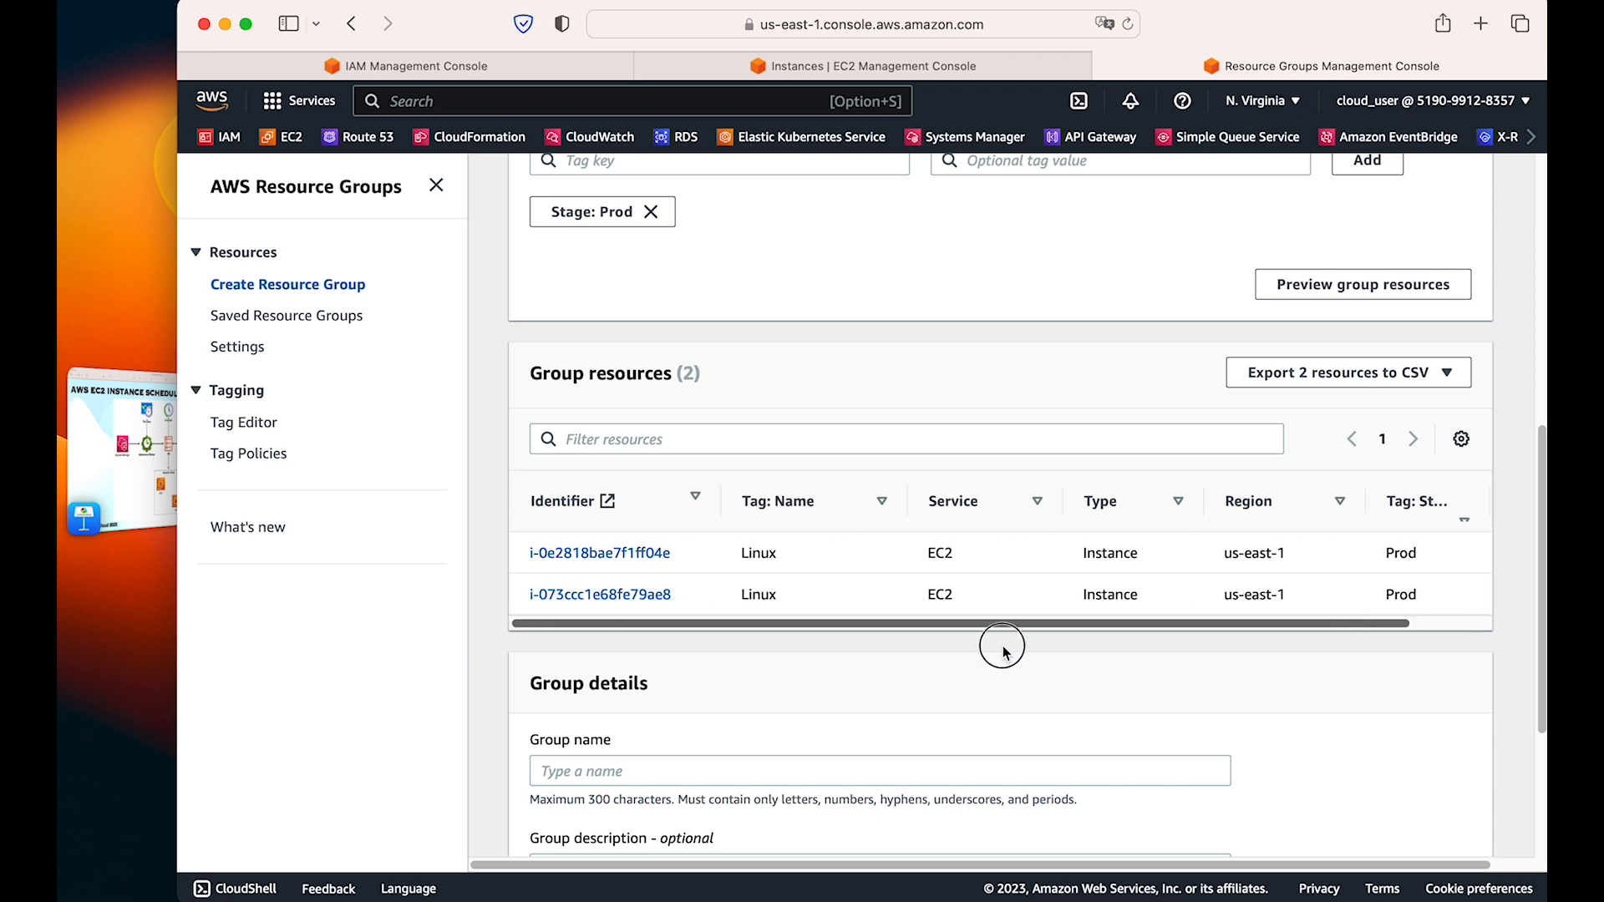
Step: Name the resource group ec2-prod-group, recheck its criteria and create the group
scroll(844, 531, "down", 5)
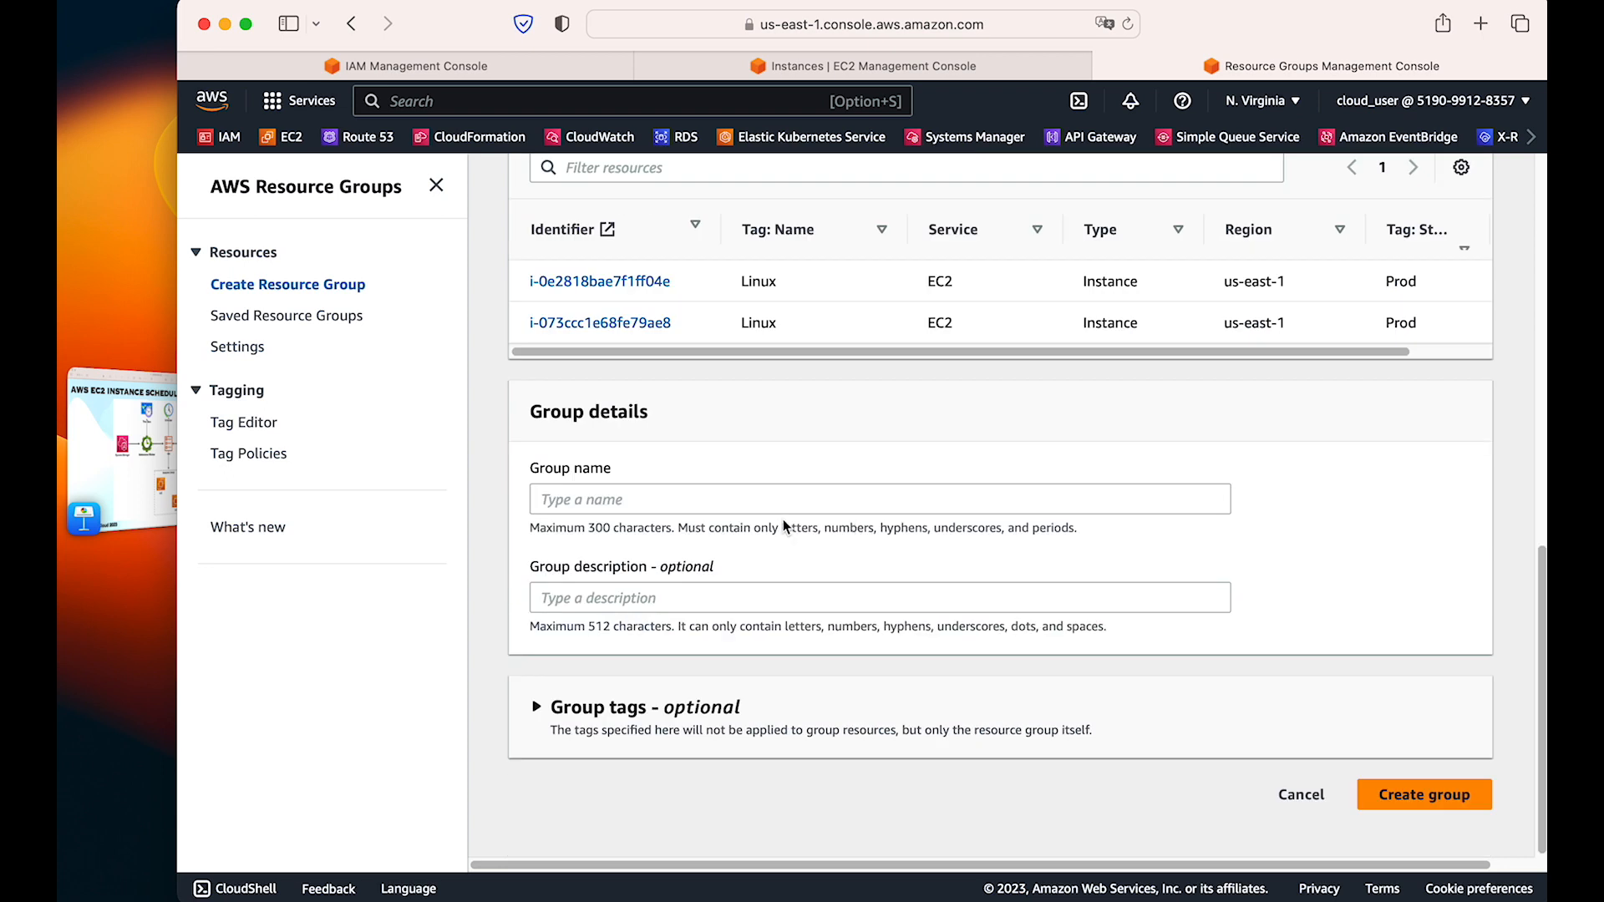
left_click(716, 504)
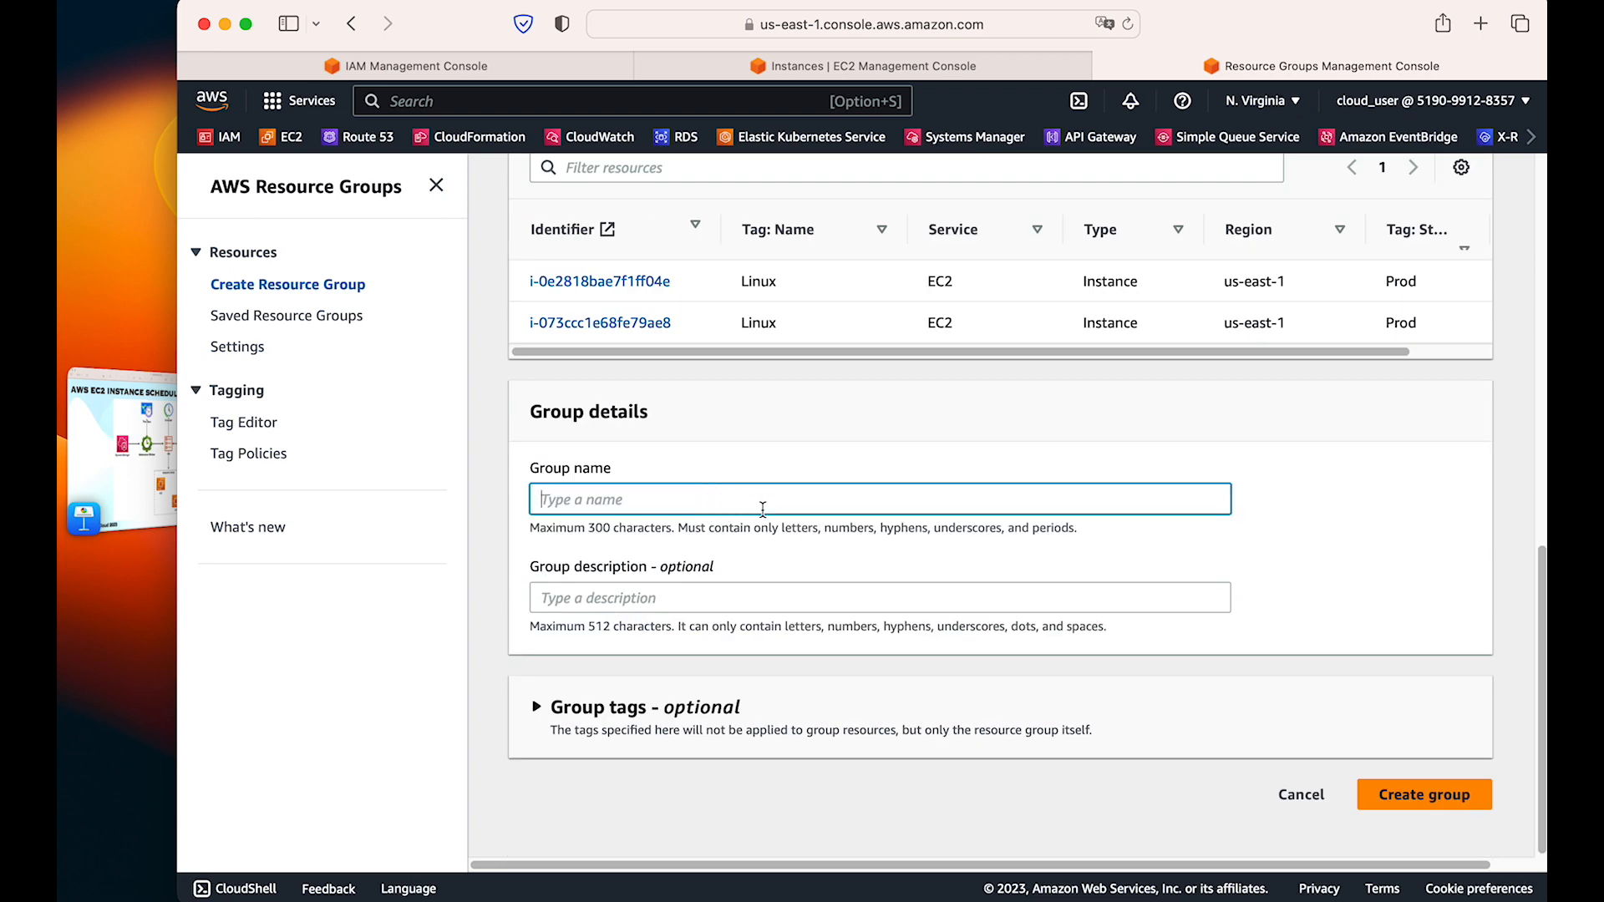
type("ec2-prod-group")
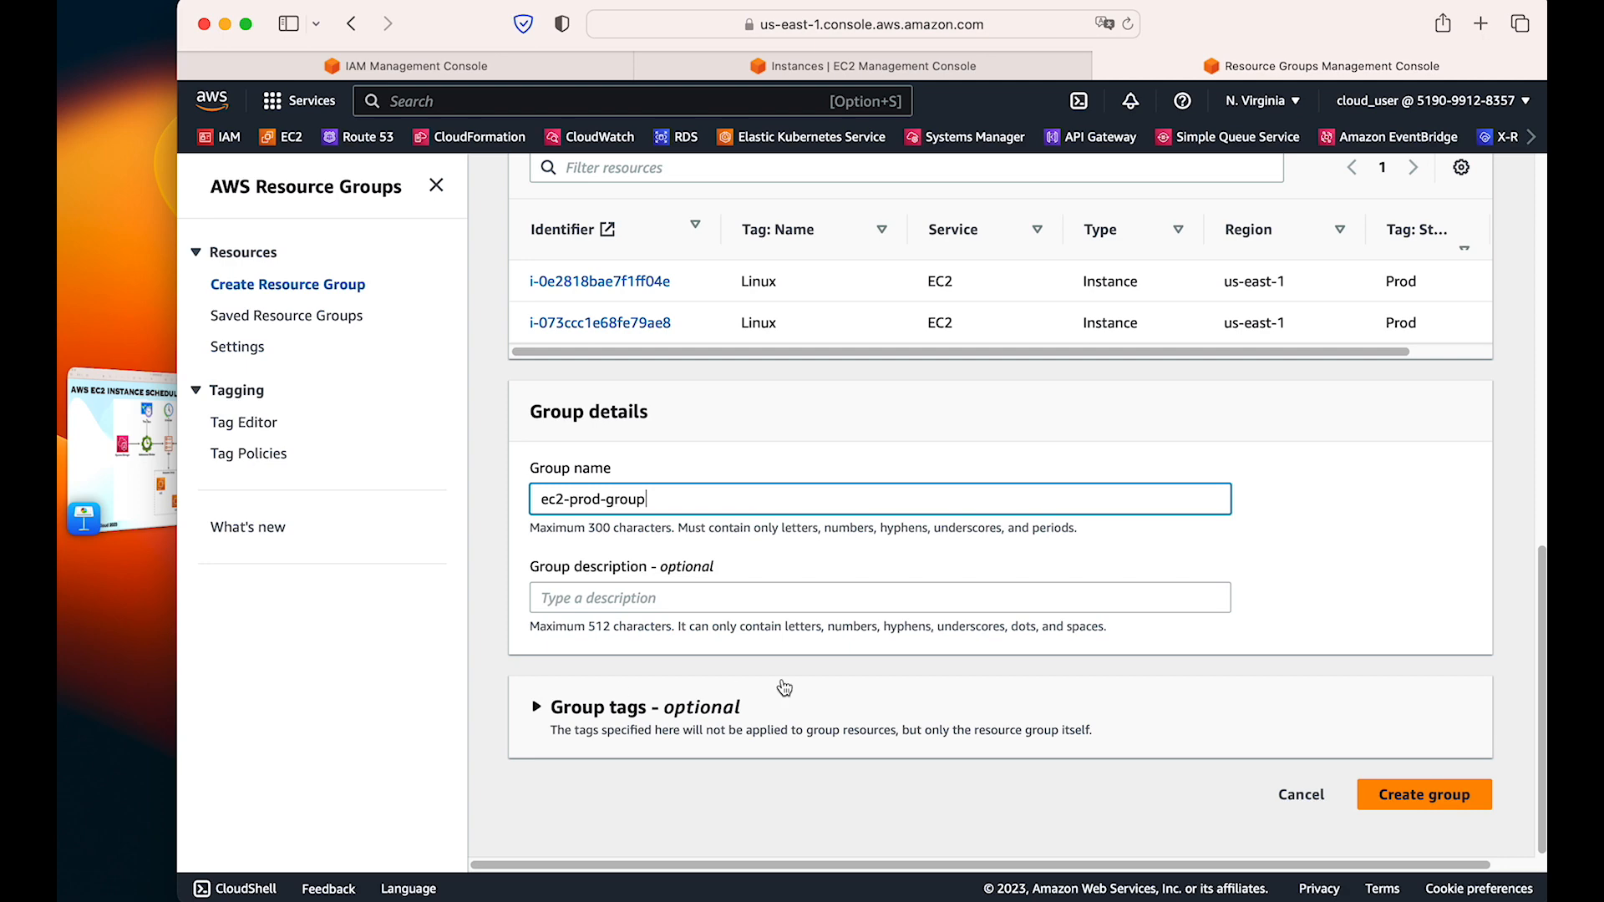
scroll(660, 536, "up", 10)
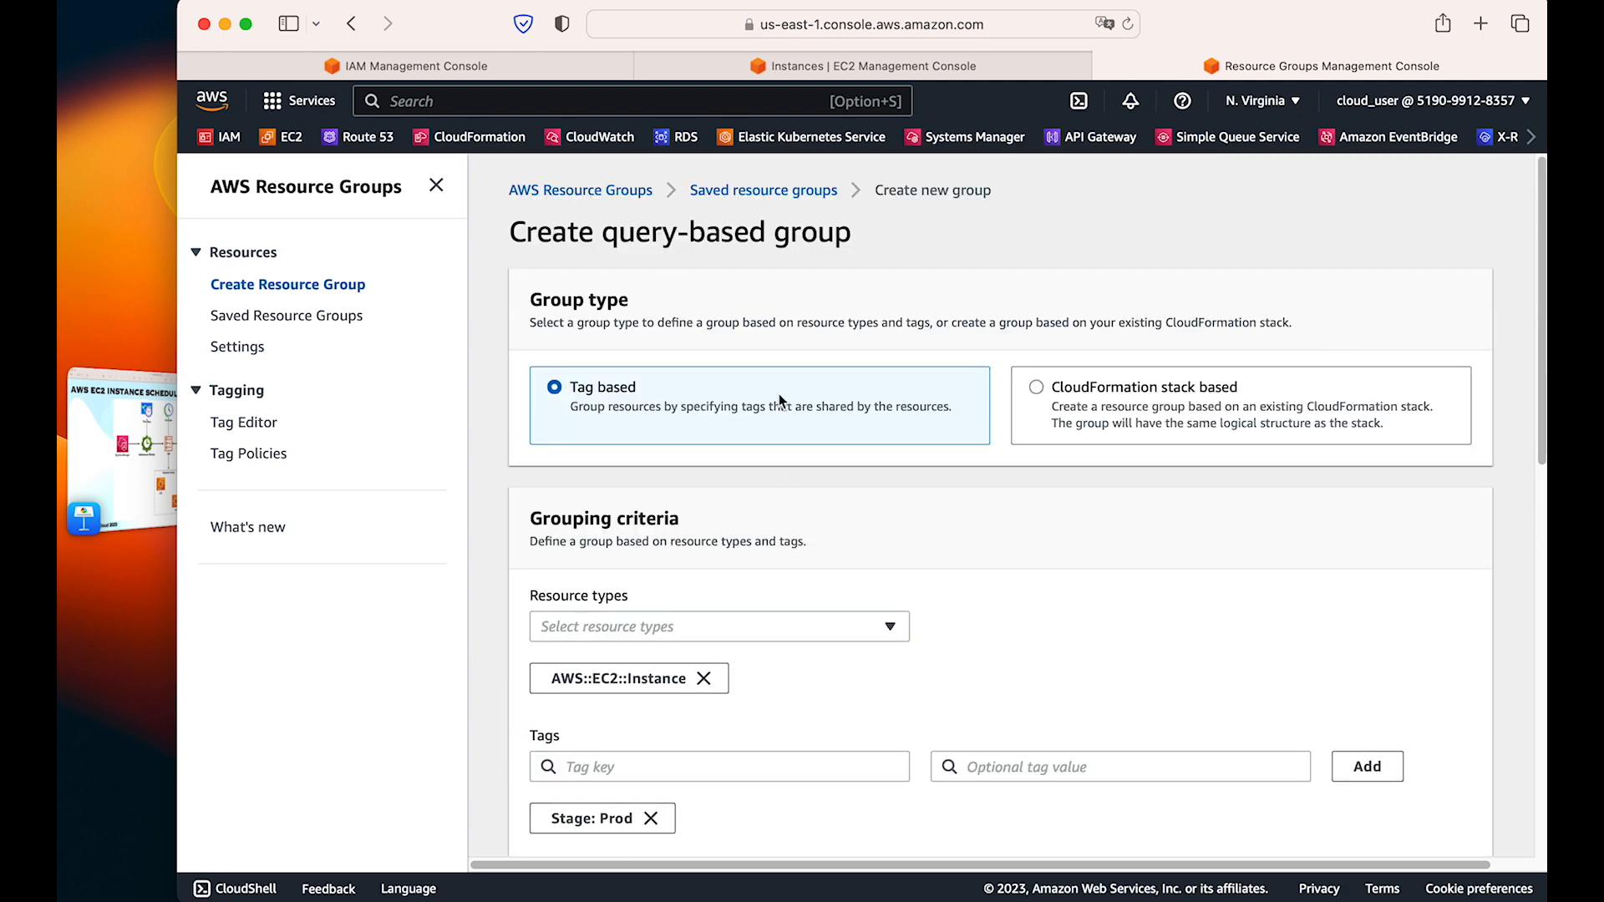
scroll(769, 535, "down", 10)
left_click(1431, 790)
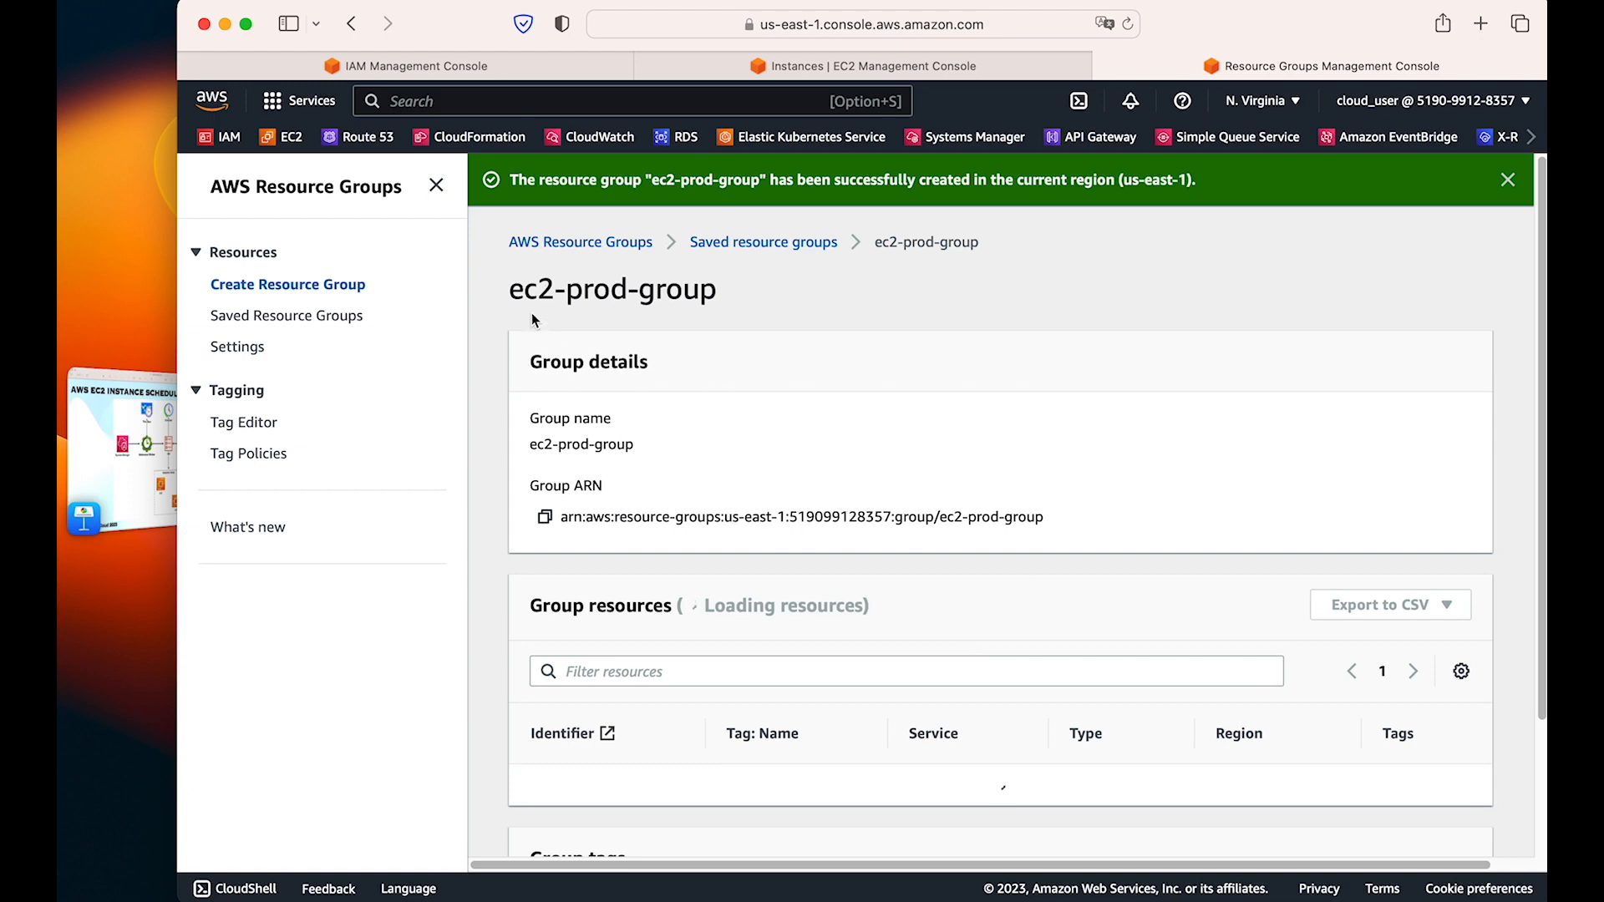
Step: Review the details, grouping criteria and resources of ec2-prod-group, and dismiss the notification banner
left_click_drag(513, 289, 740, 289)
scroll(898, 481, "down", 3)
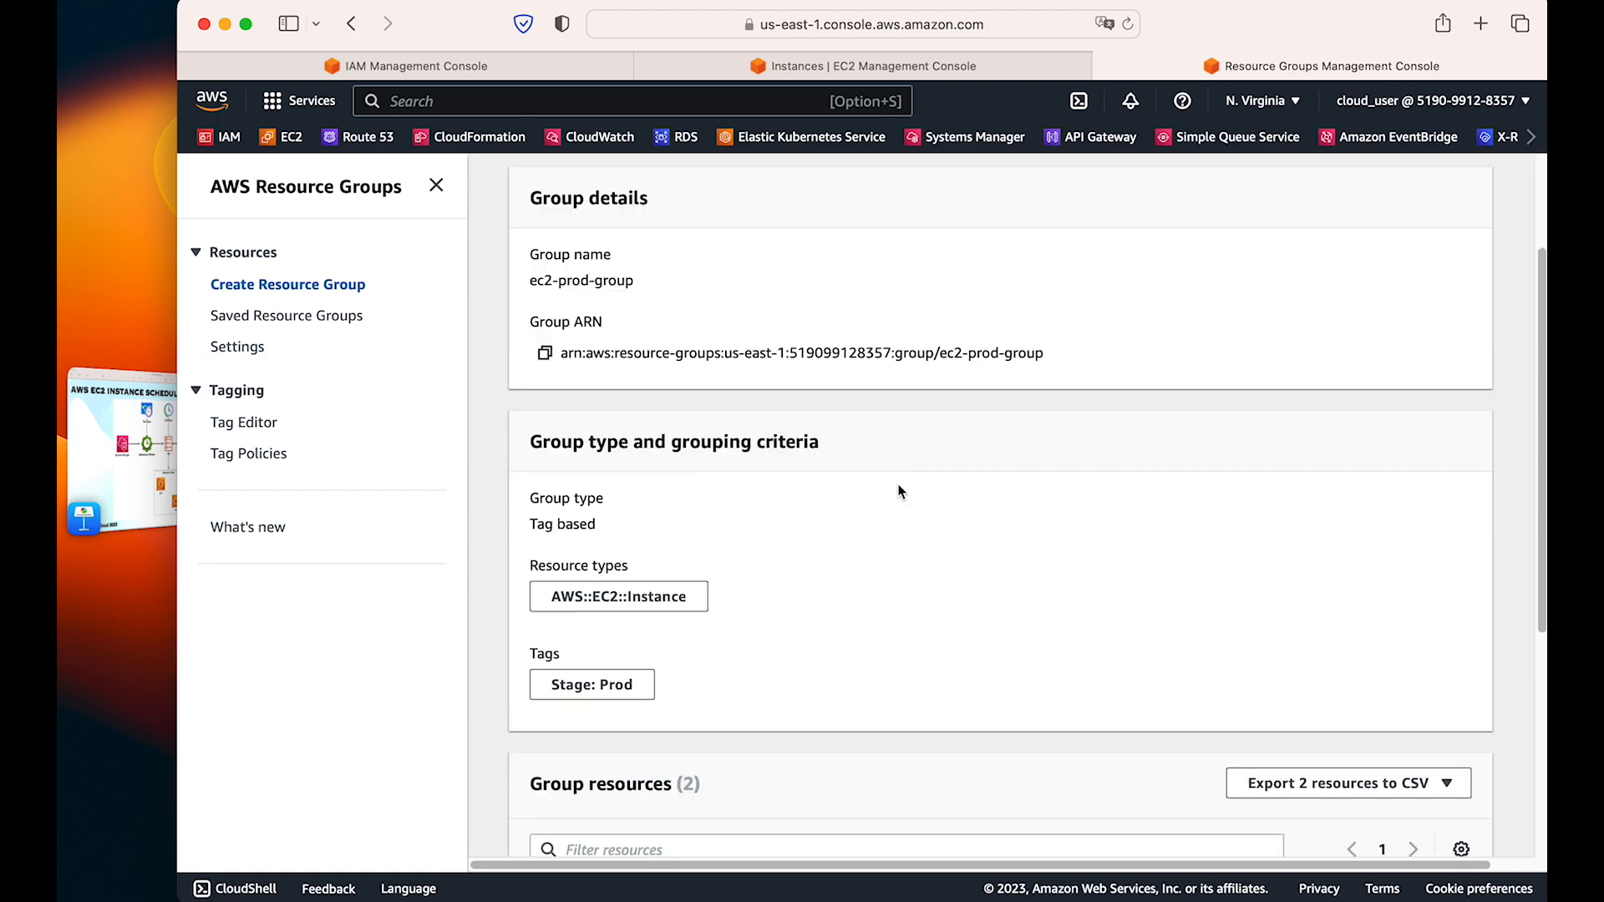
scroll(897, 490, "down", 4)
scroll(920, 580, "up", 6)
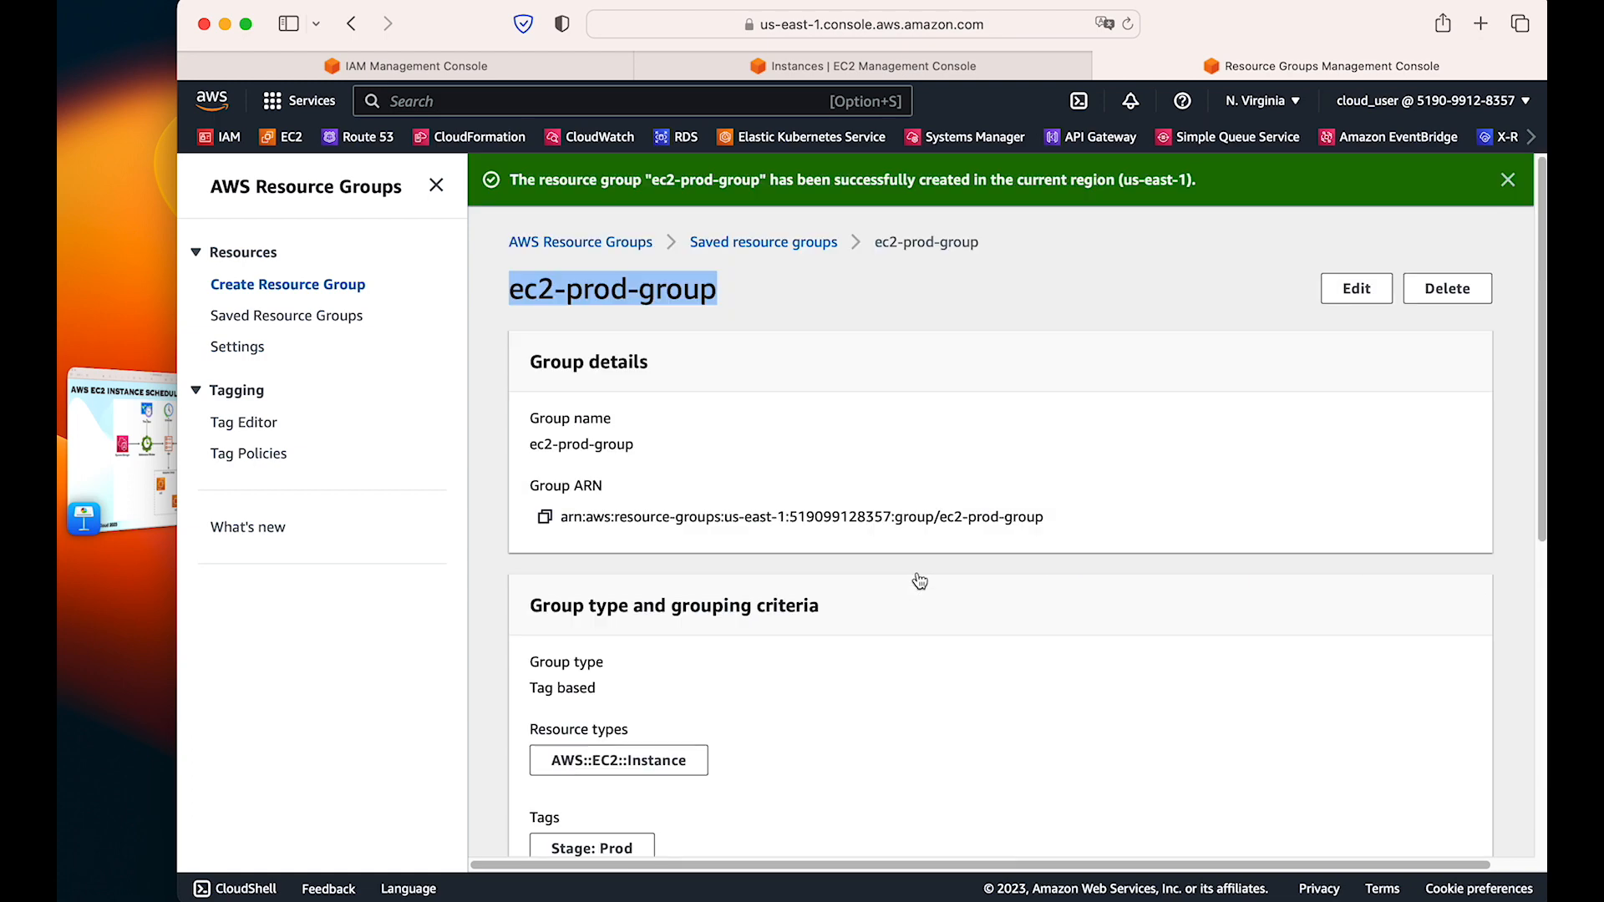
left_click(1508, 179)
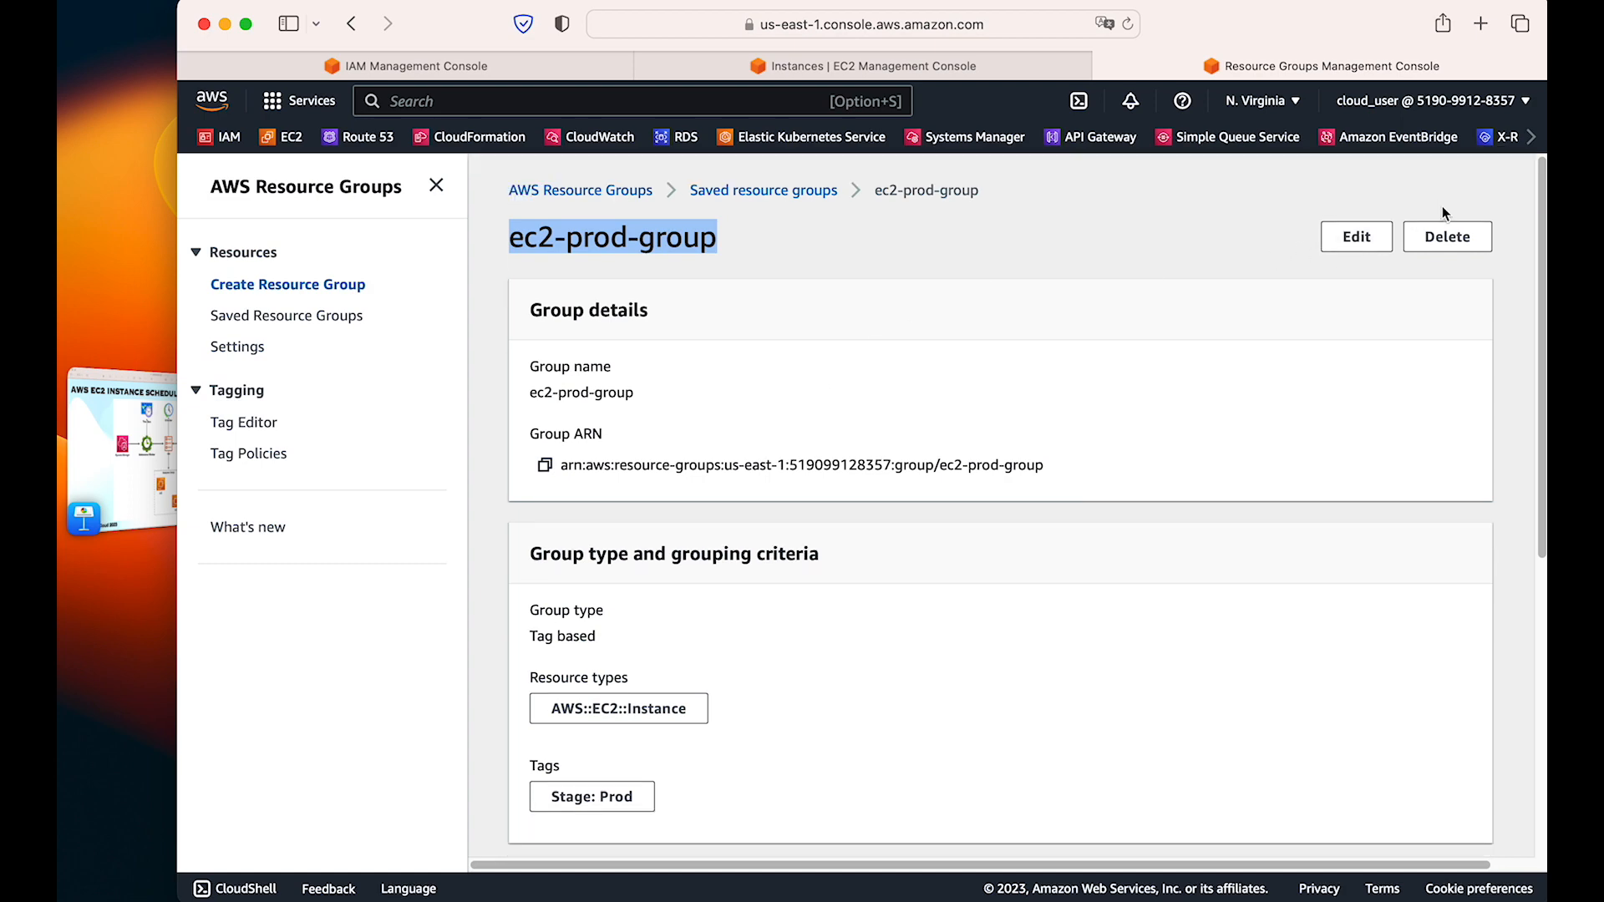
Step: Review the schedule diagram, open Systems Manager in a new browser tab and start creating a maintenance window
left_click(146, 443)
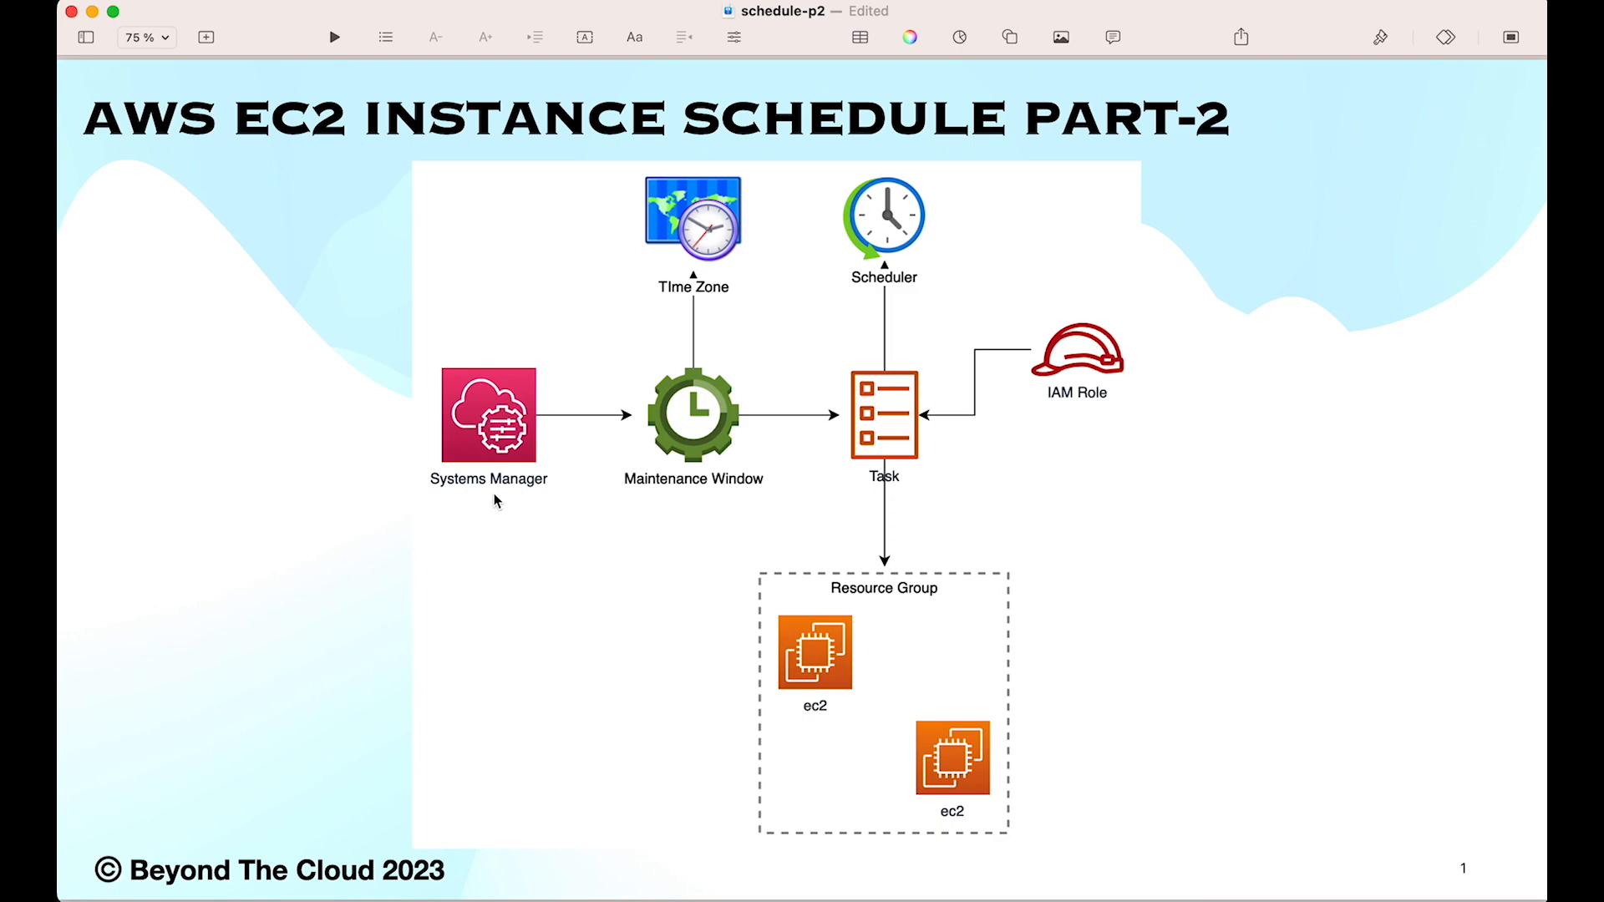
mouse_move(59, 441)
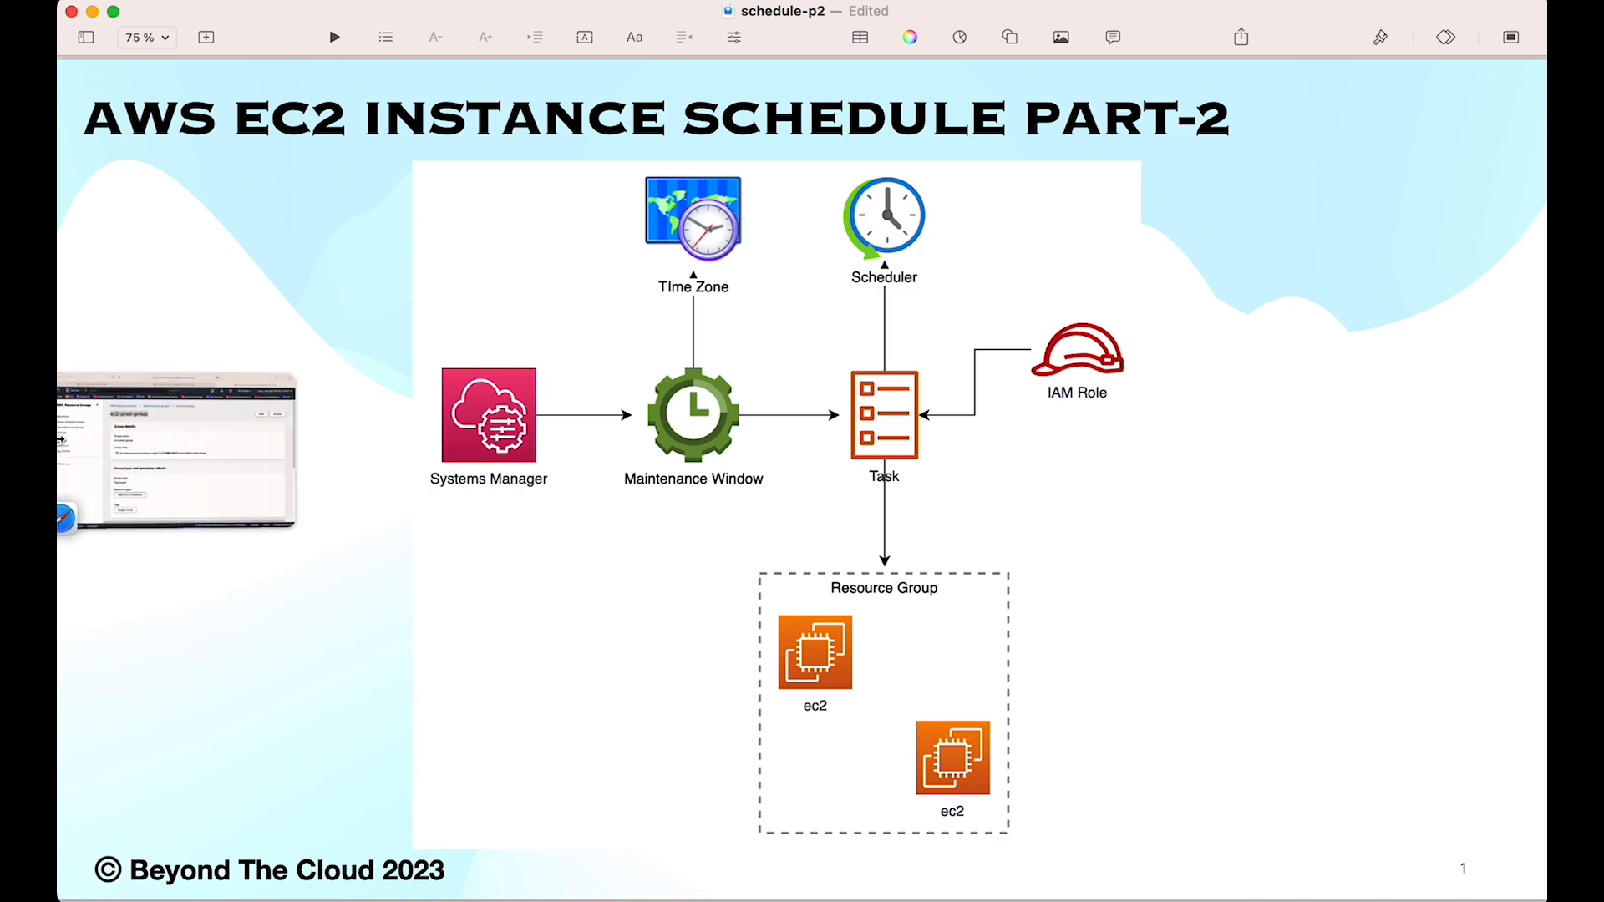
left_click(147, 443)
left_click(615, 100)
type("systems")
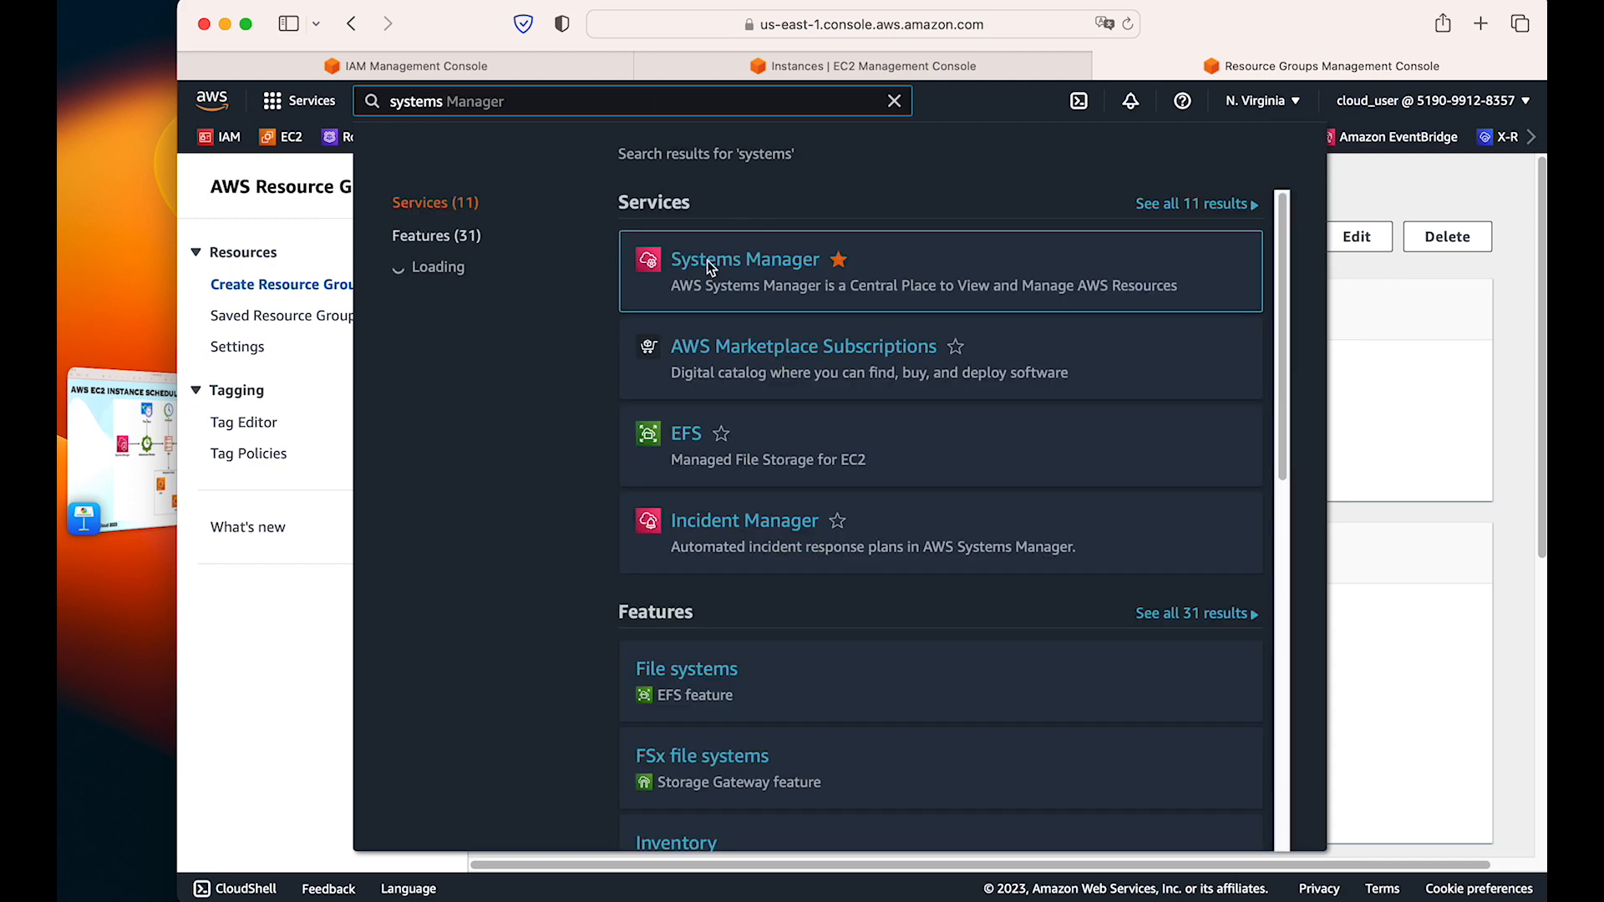
left_click(711, 260, "super")
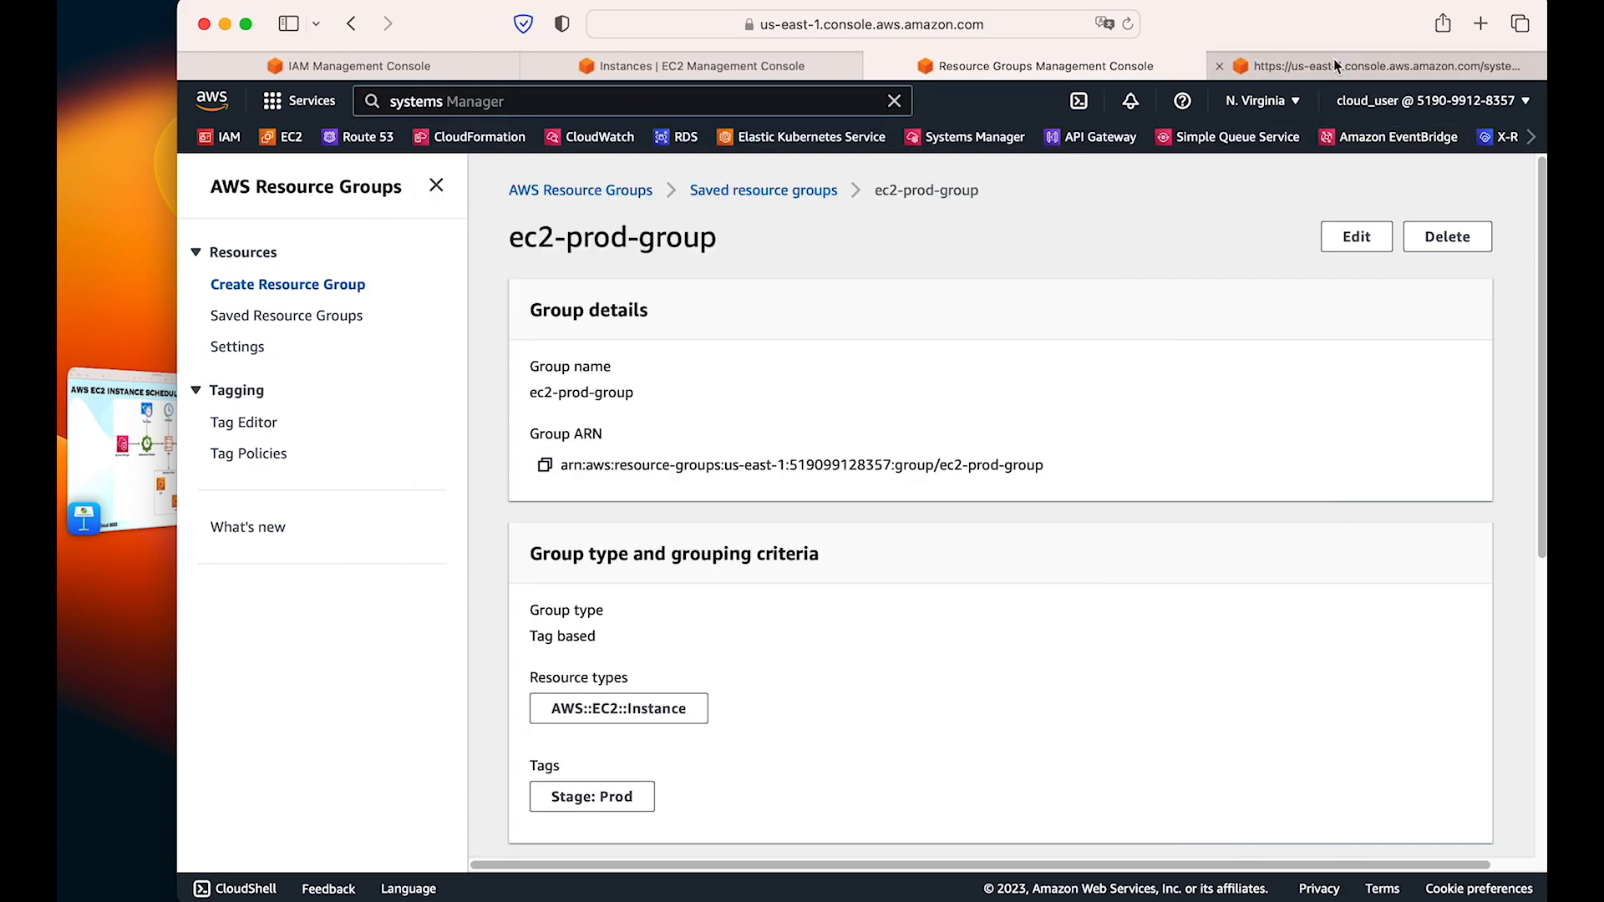
left_click(1333, 64)
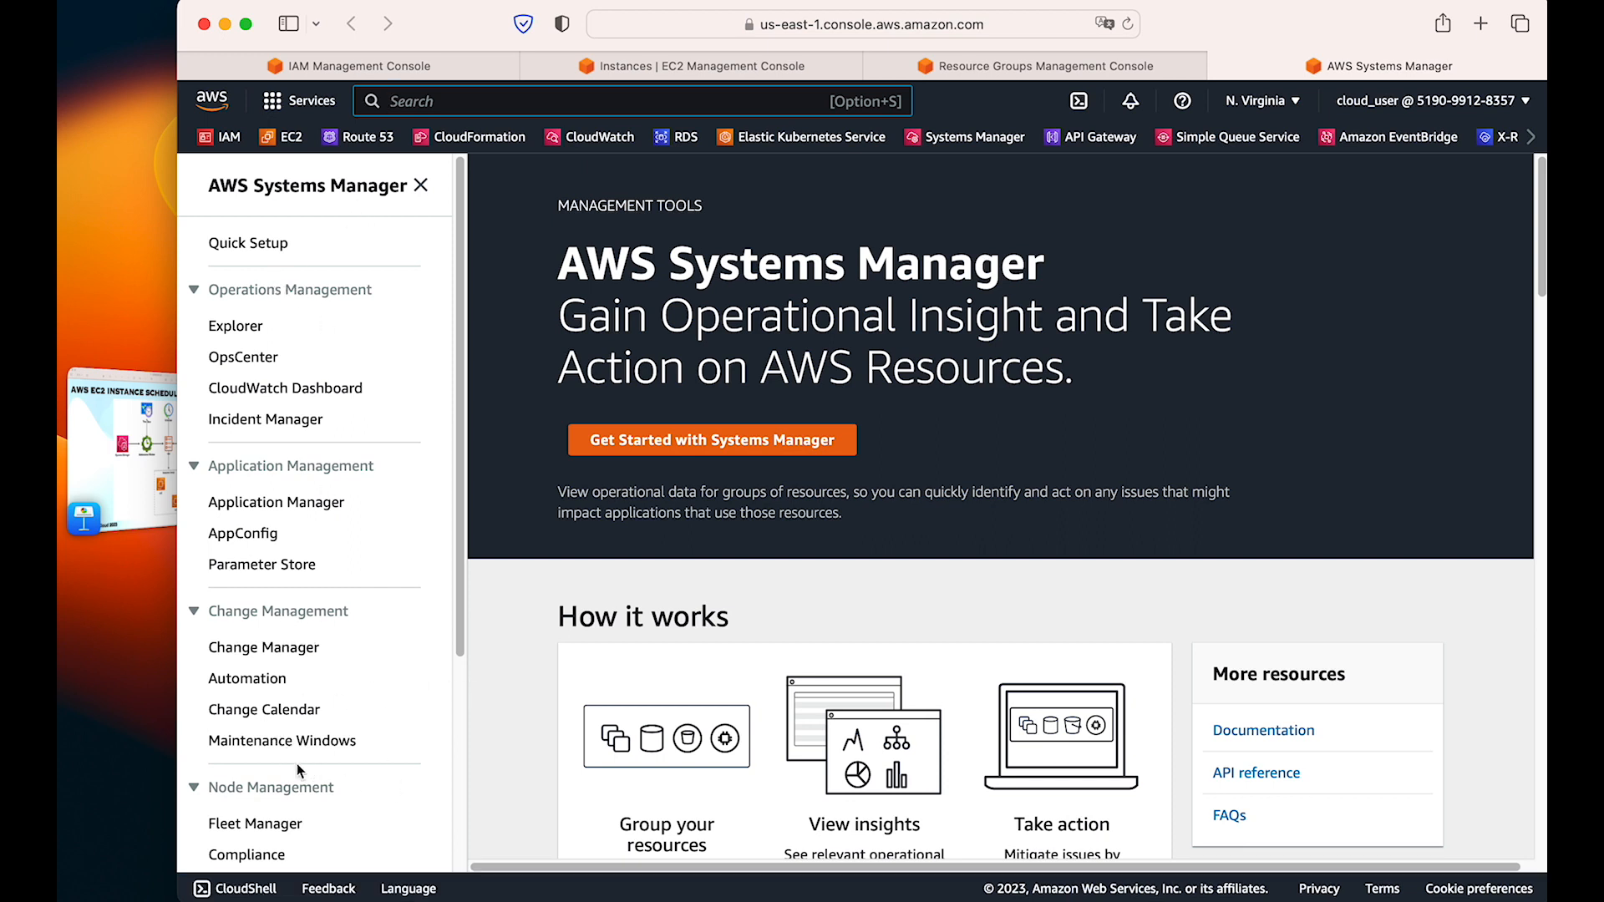
left_click(316, 751)
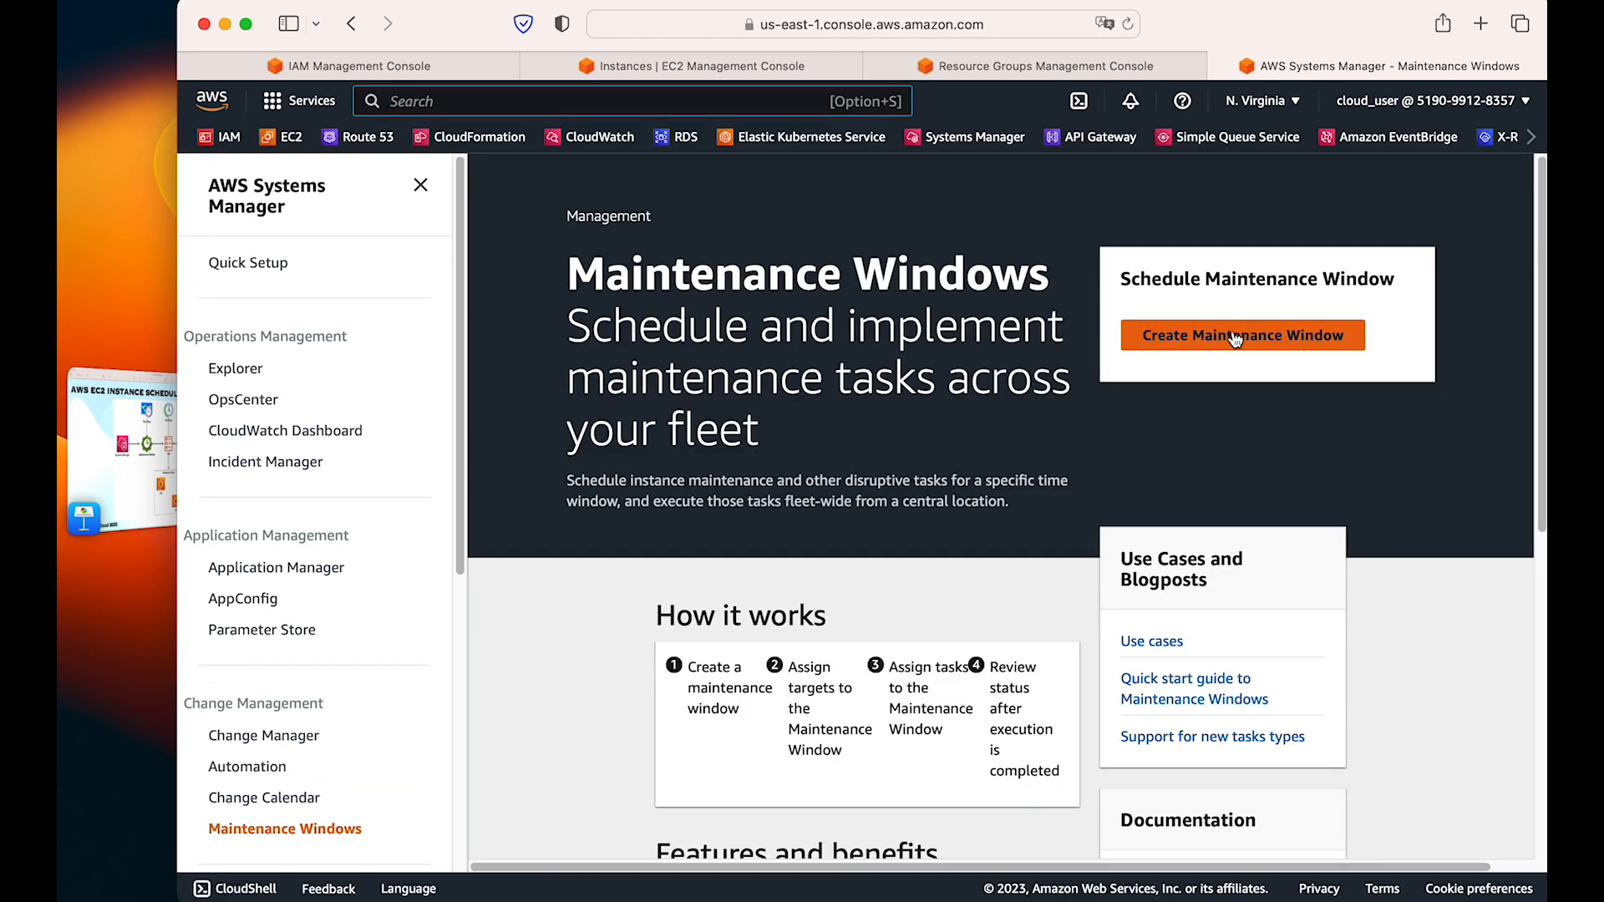
left_click(1235, 337)
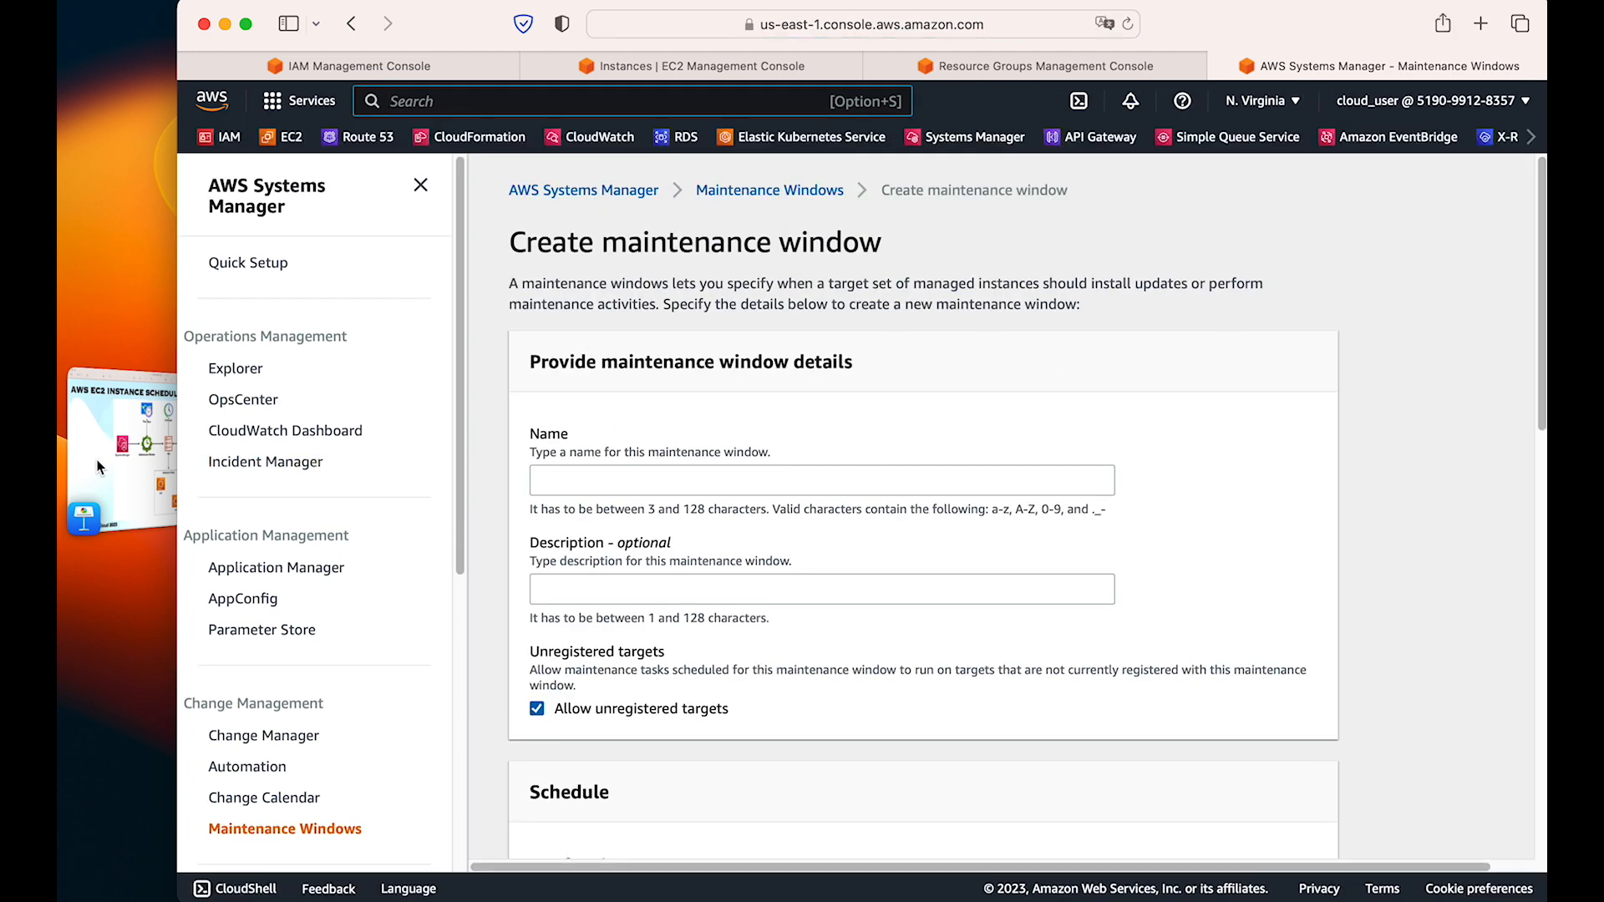
Step: Look at the schedule diagram and the world clock, and return to the maintenance window form in the browser
left_click(98, 467)
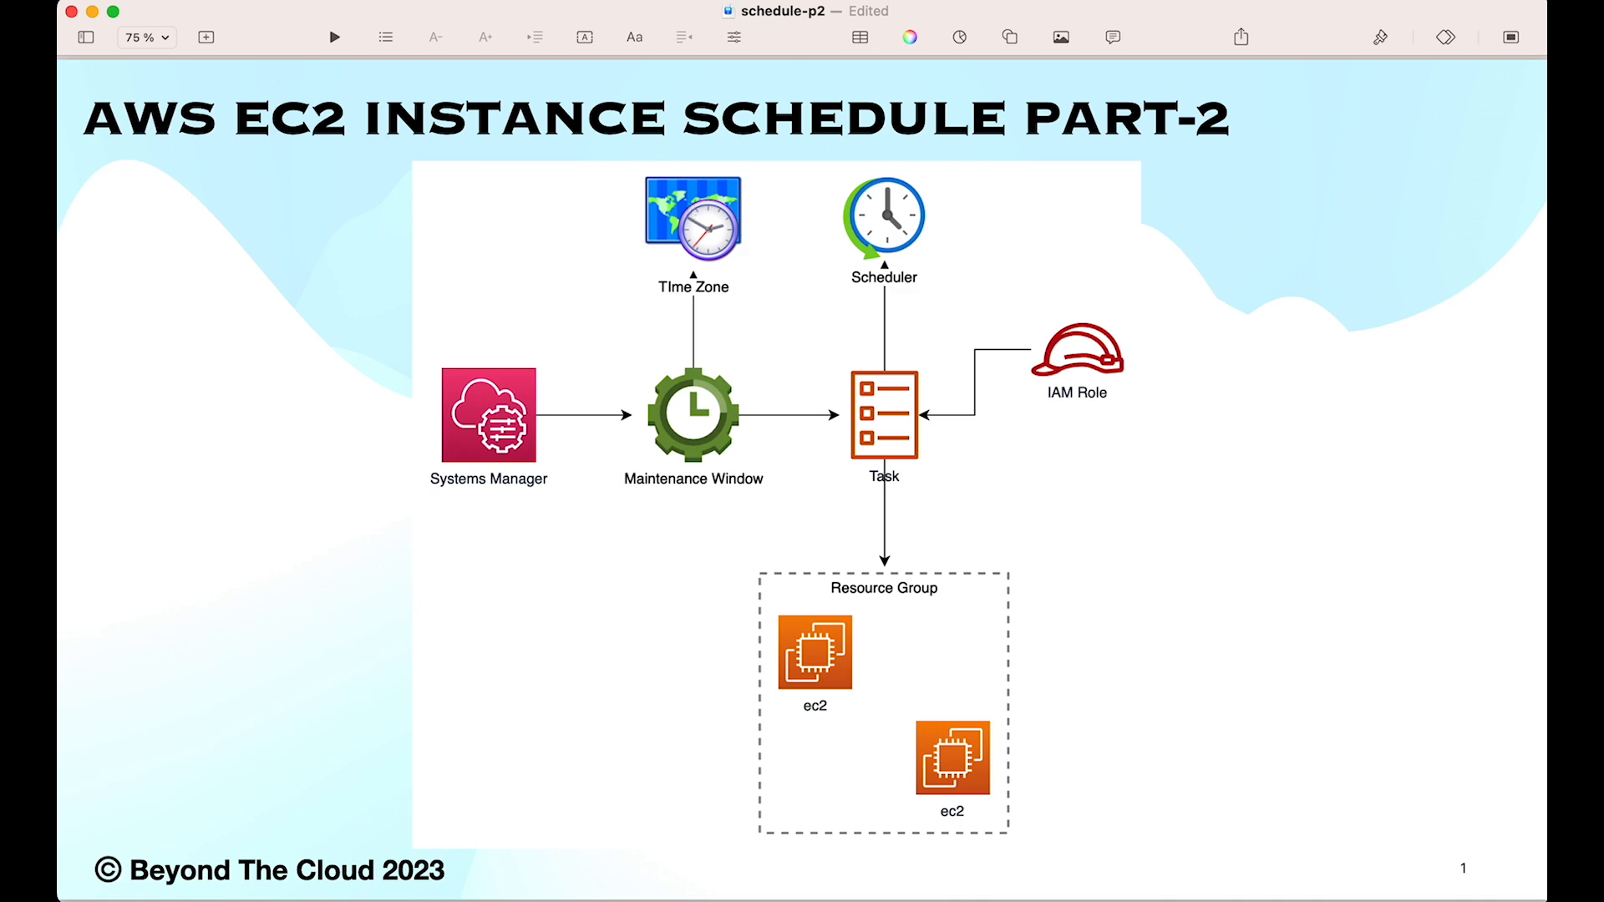
left_click(1491, 3)
left_click(1431, 142)
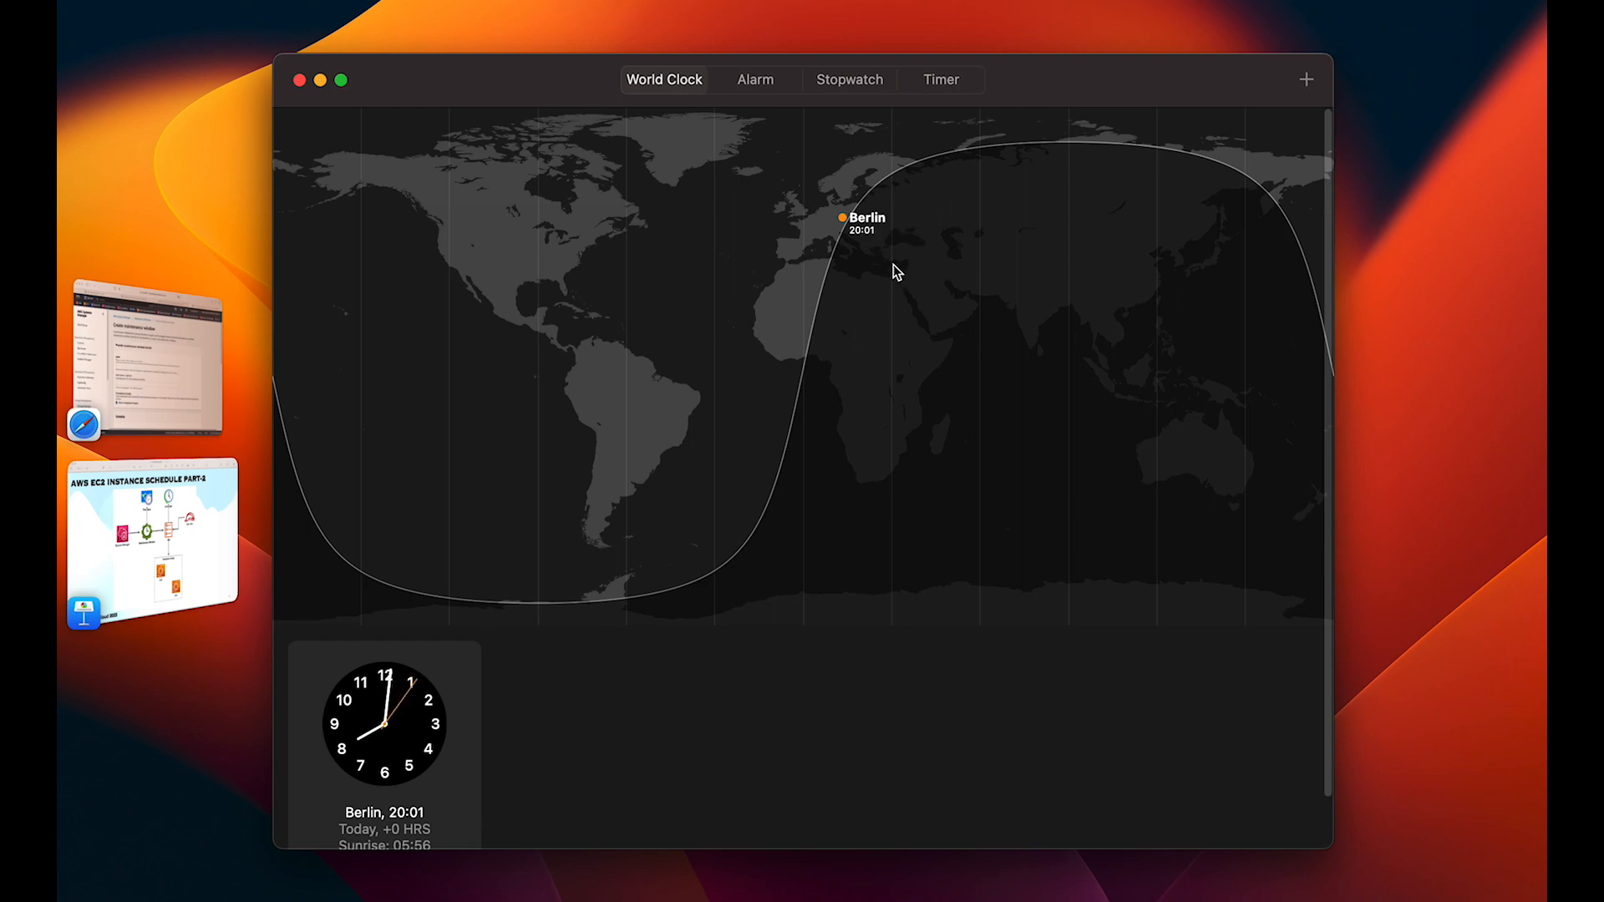
left_click(186, 384)
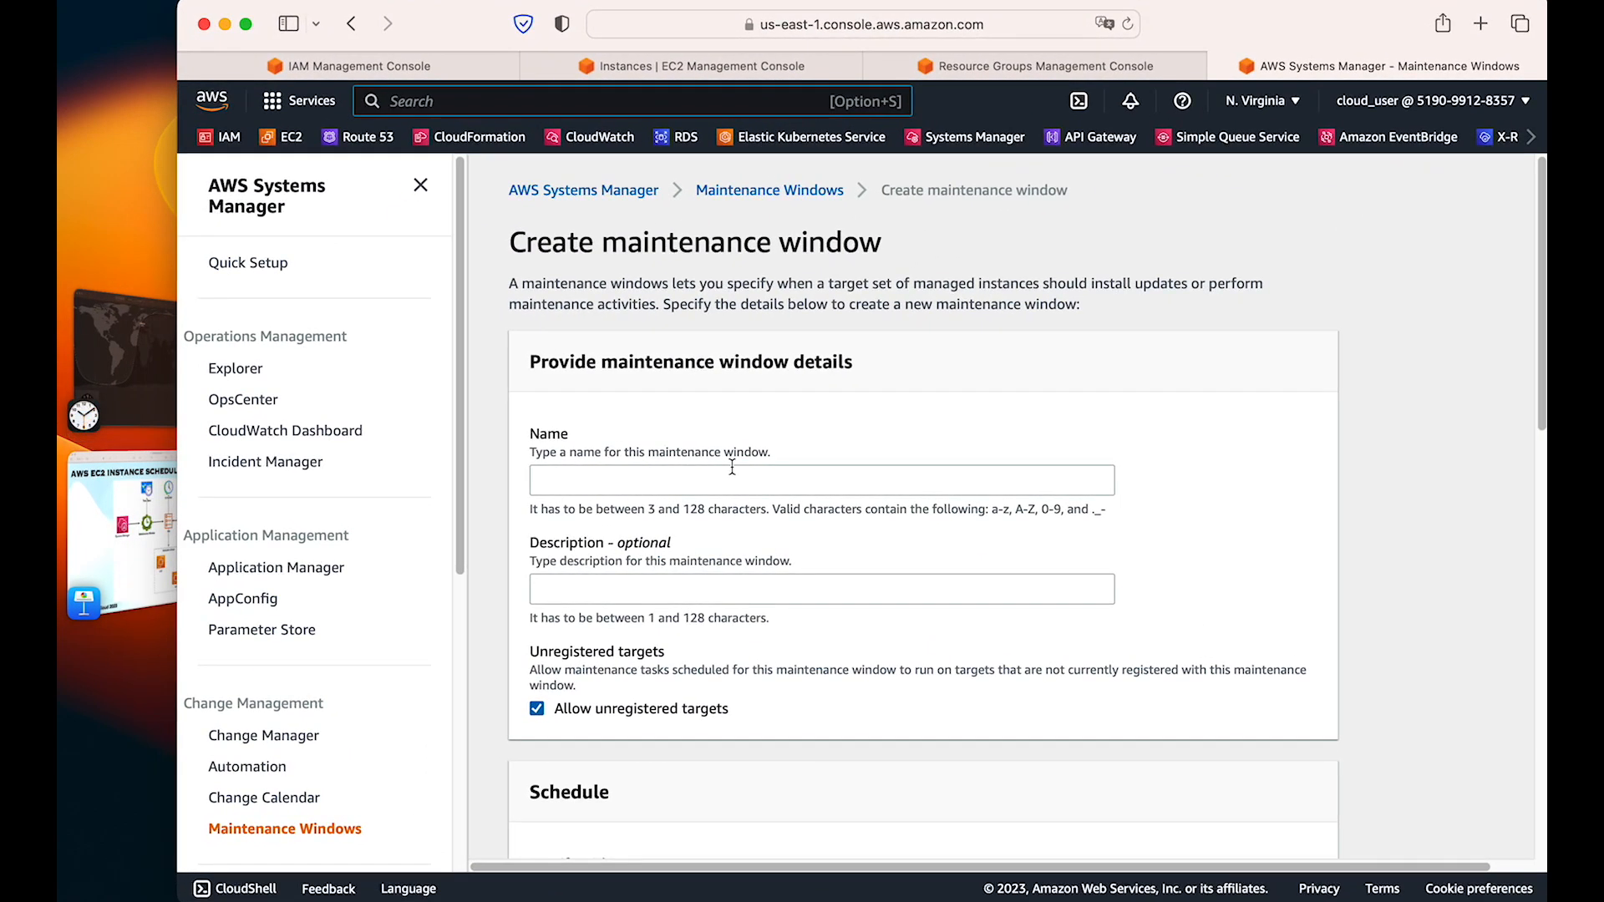
Step: Recheck the schedule diagram and name the maintenance window start-ec2
left_click(742, 479)
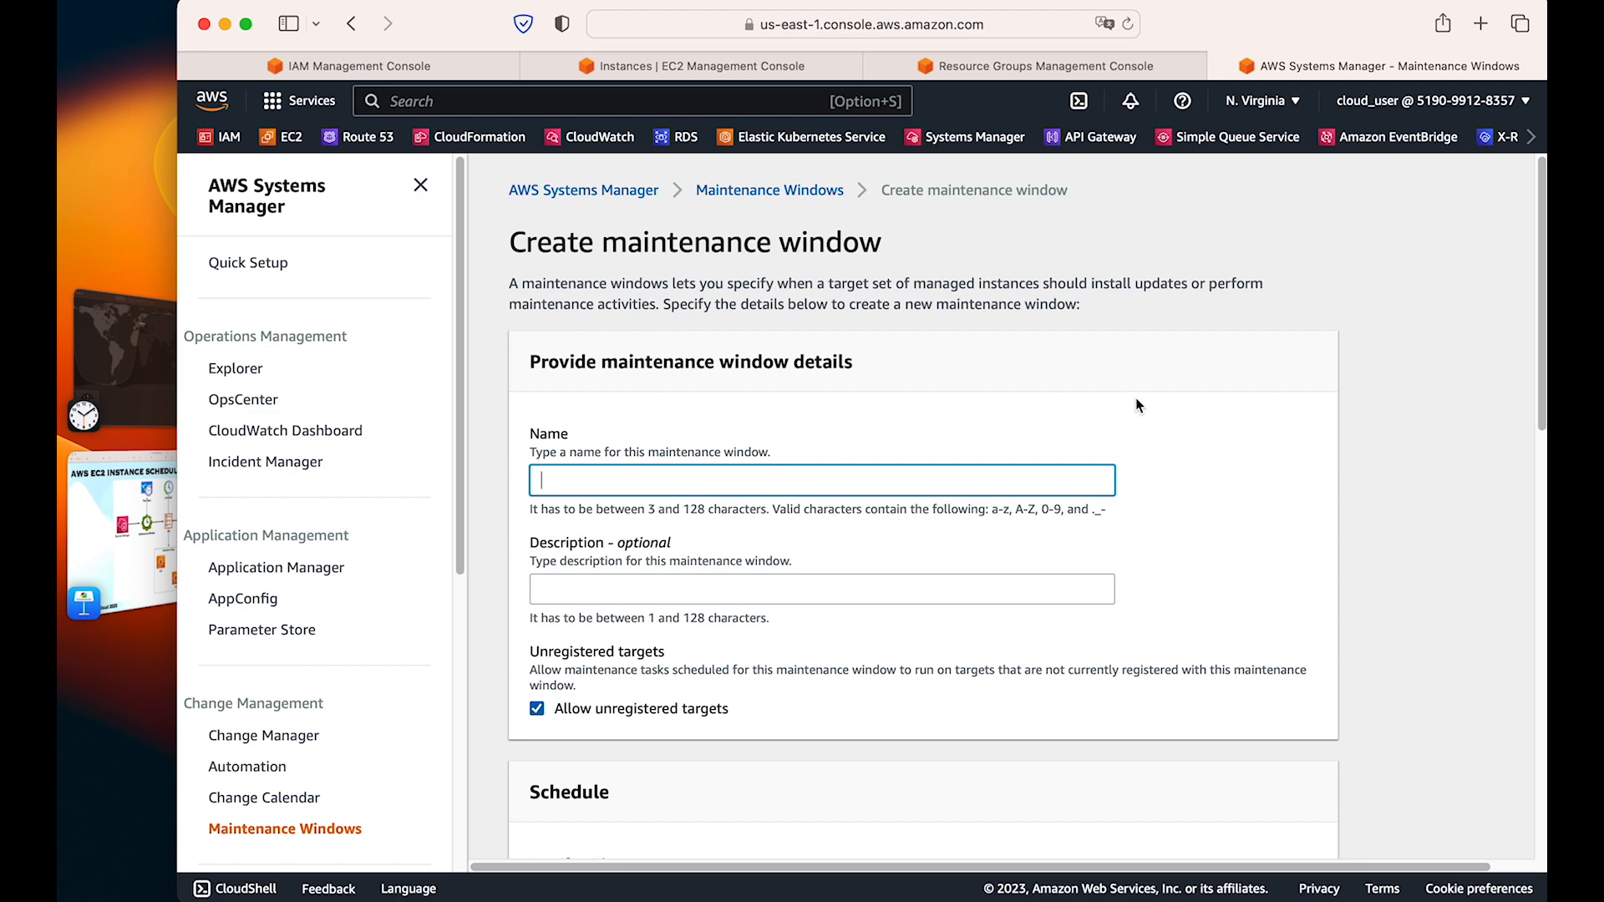
scroll(1141, 408, "down", 1)
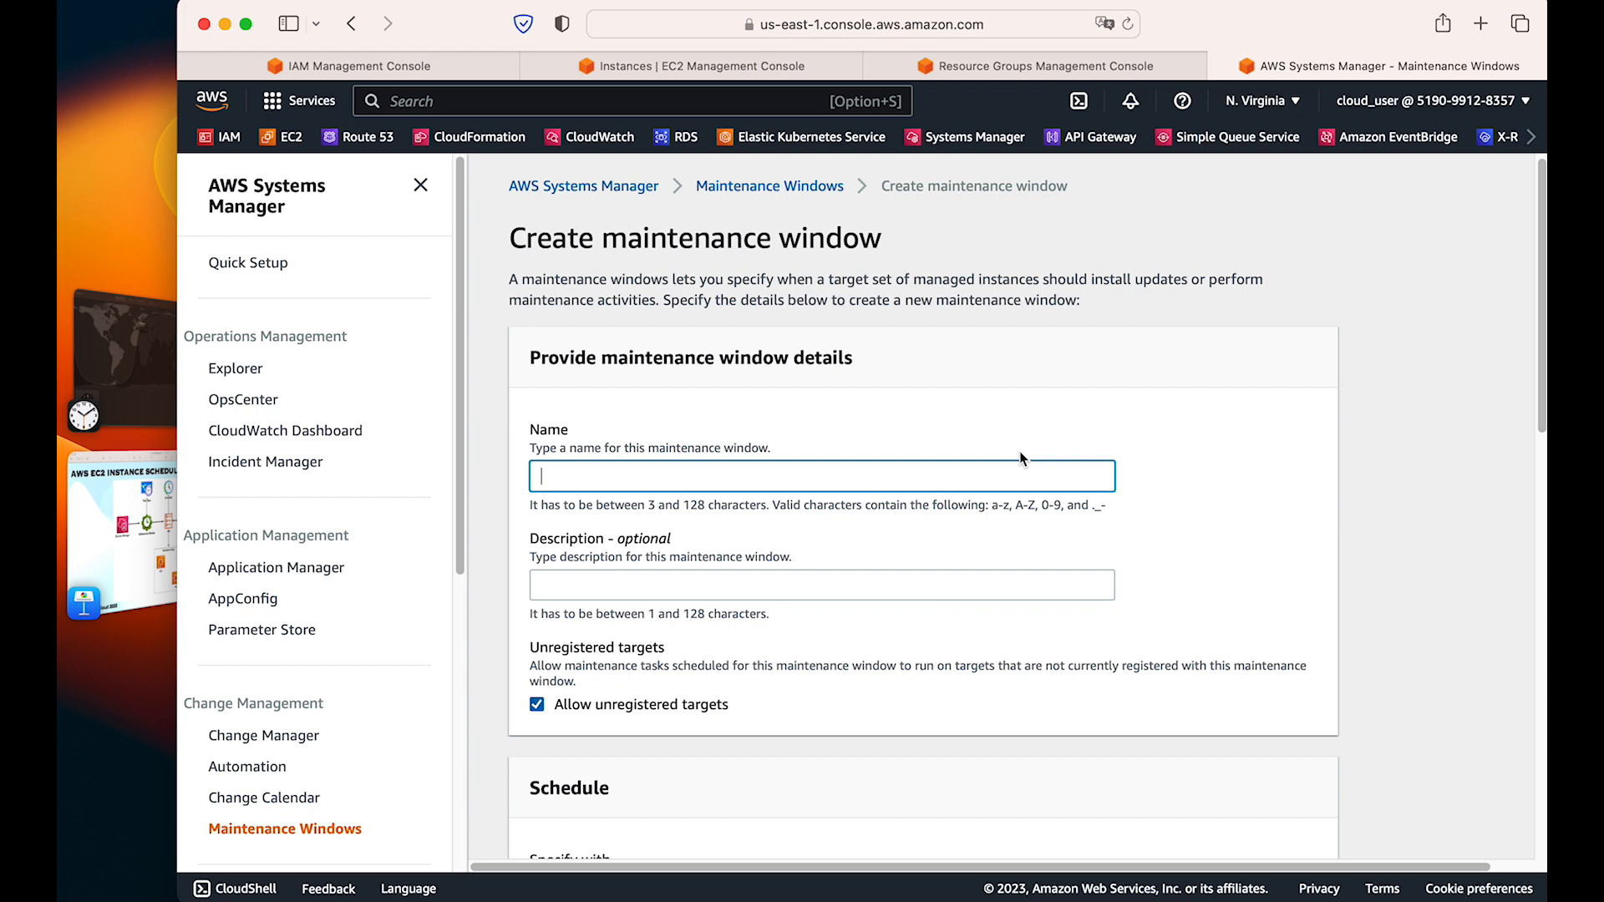
left_click(153, 528)
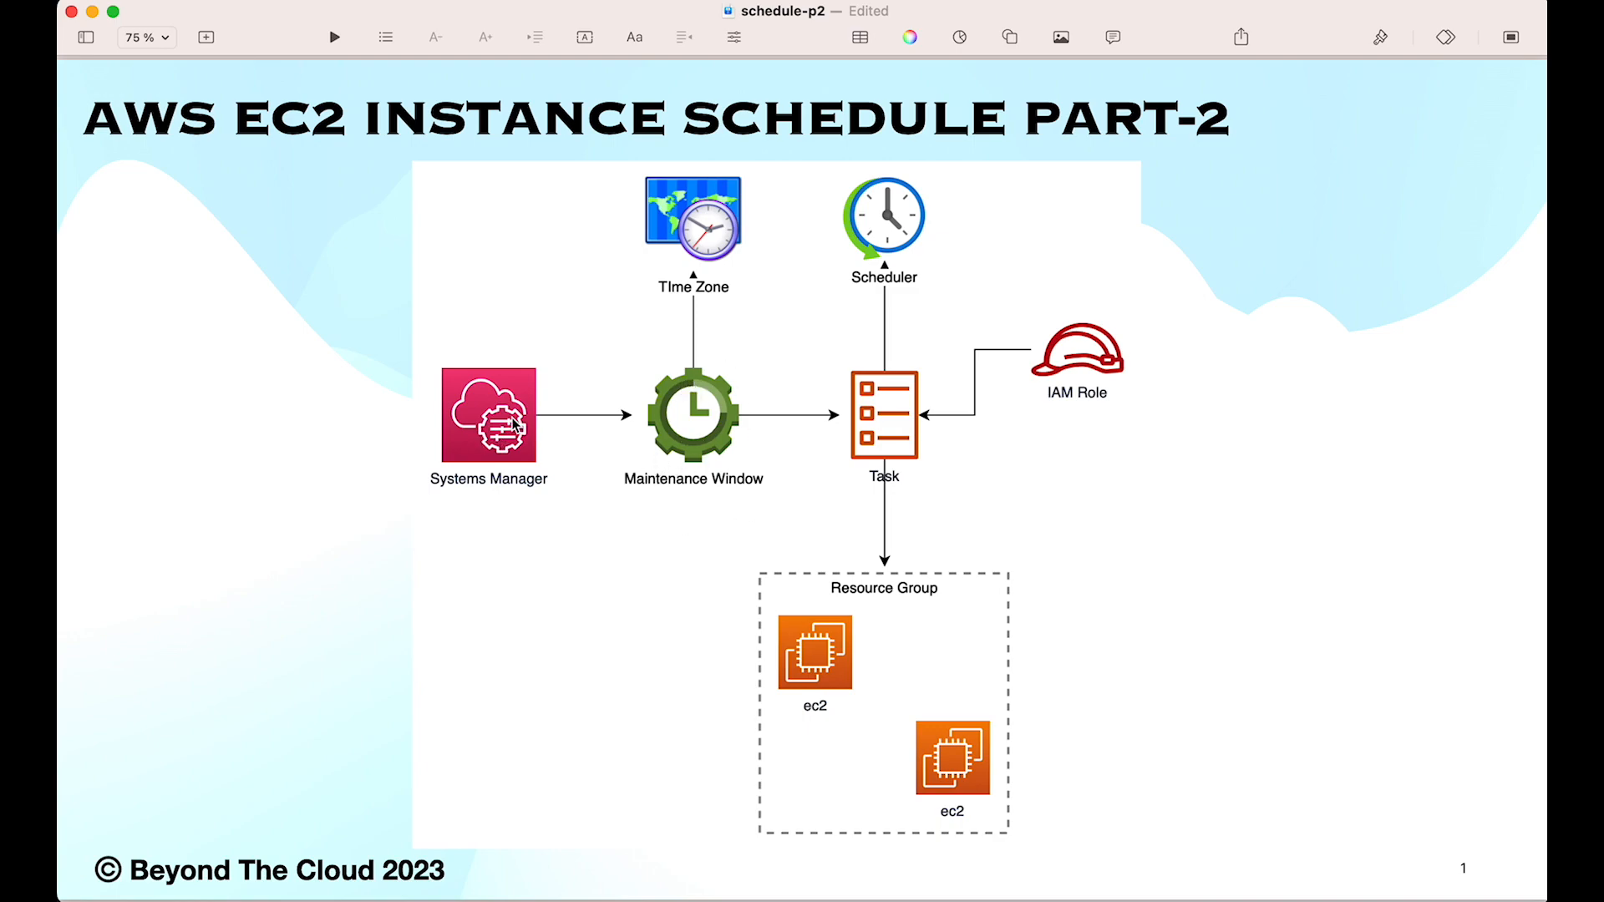
mouse_move(58, 499)
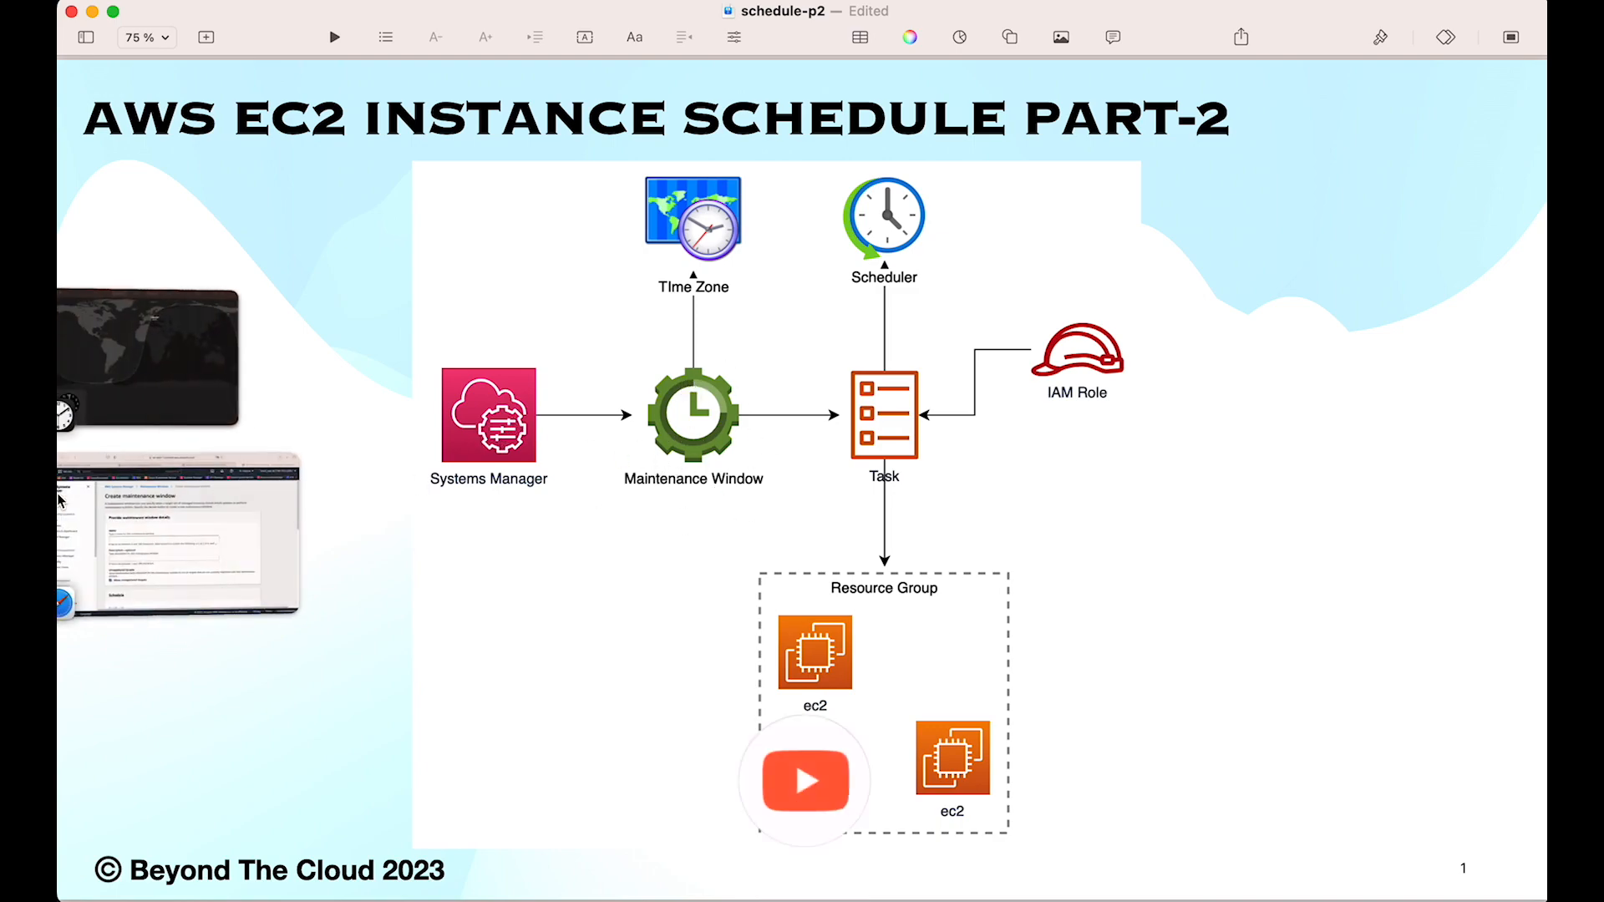
left_click(142, 535)
type("start-ec2")
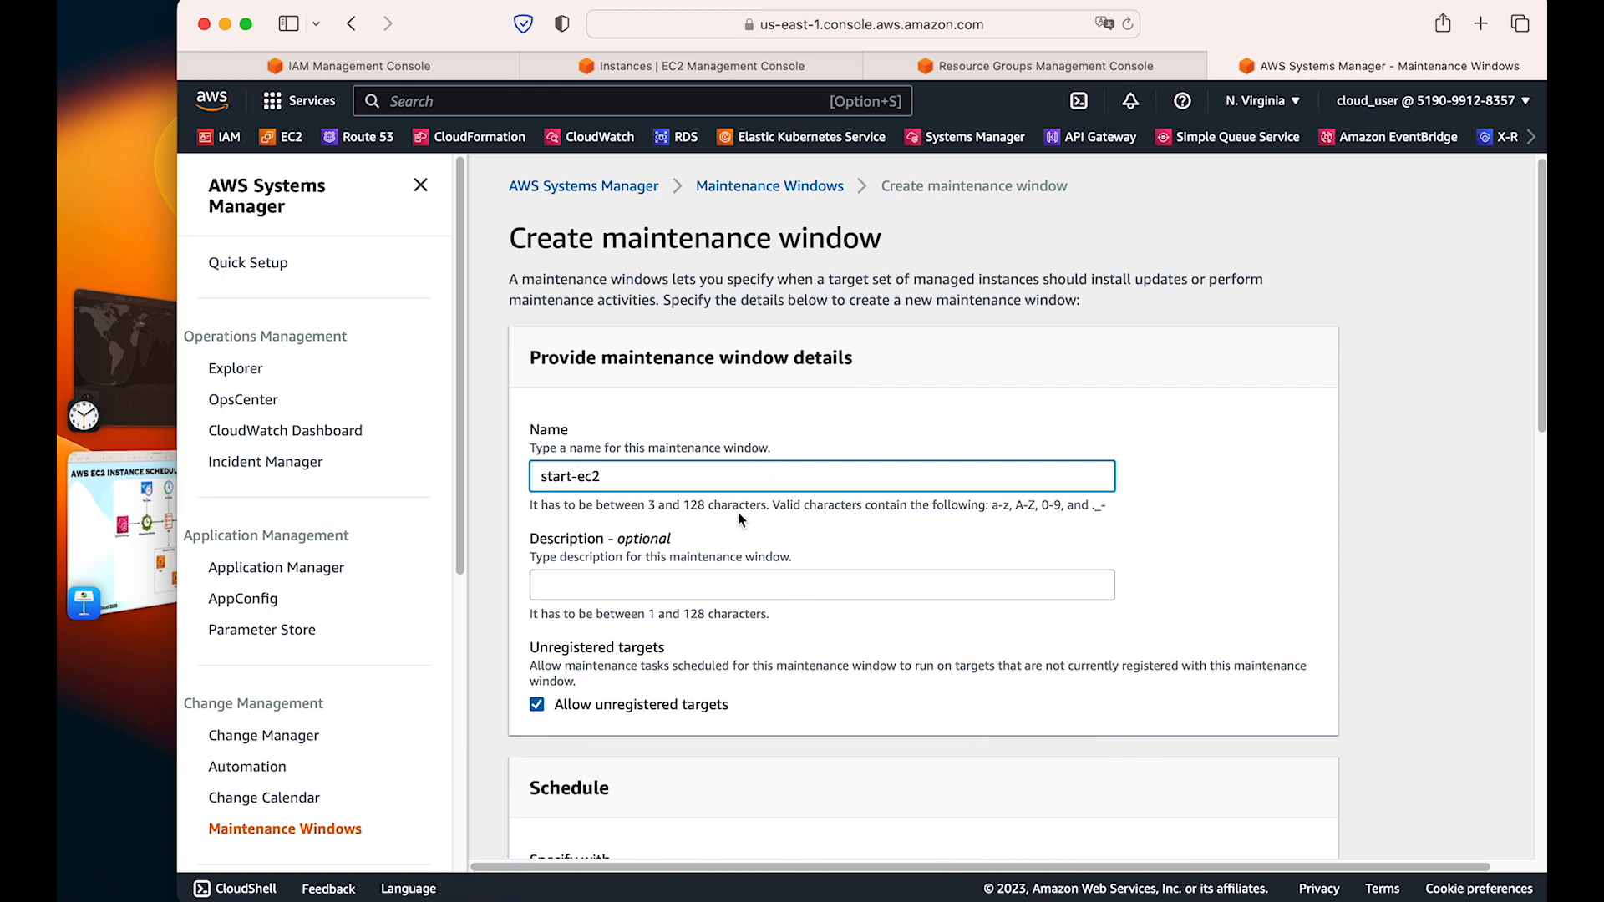
Step: Disallow unregistered targets for the maintenance window
scroll(741, 505, "down", 5)
scroll(725, 506, "up", 2)
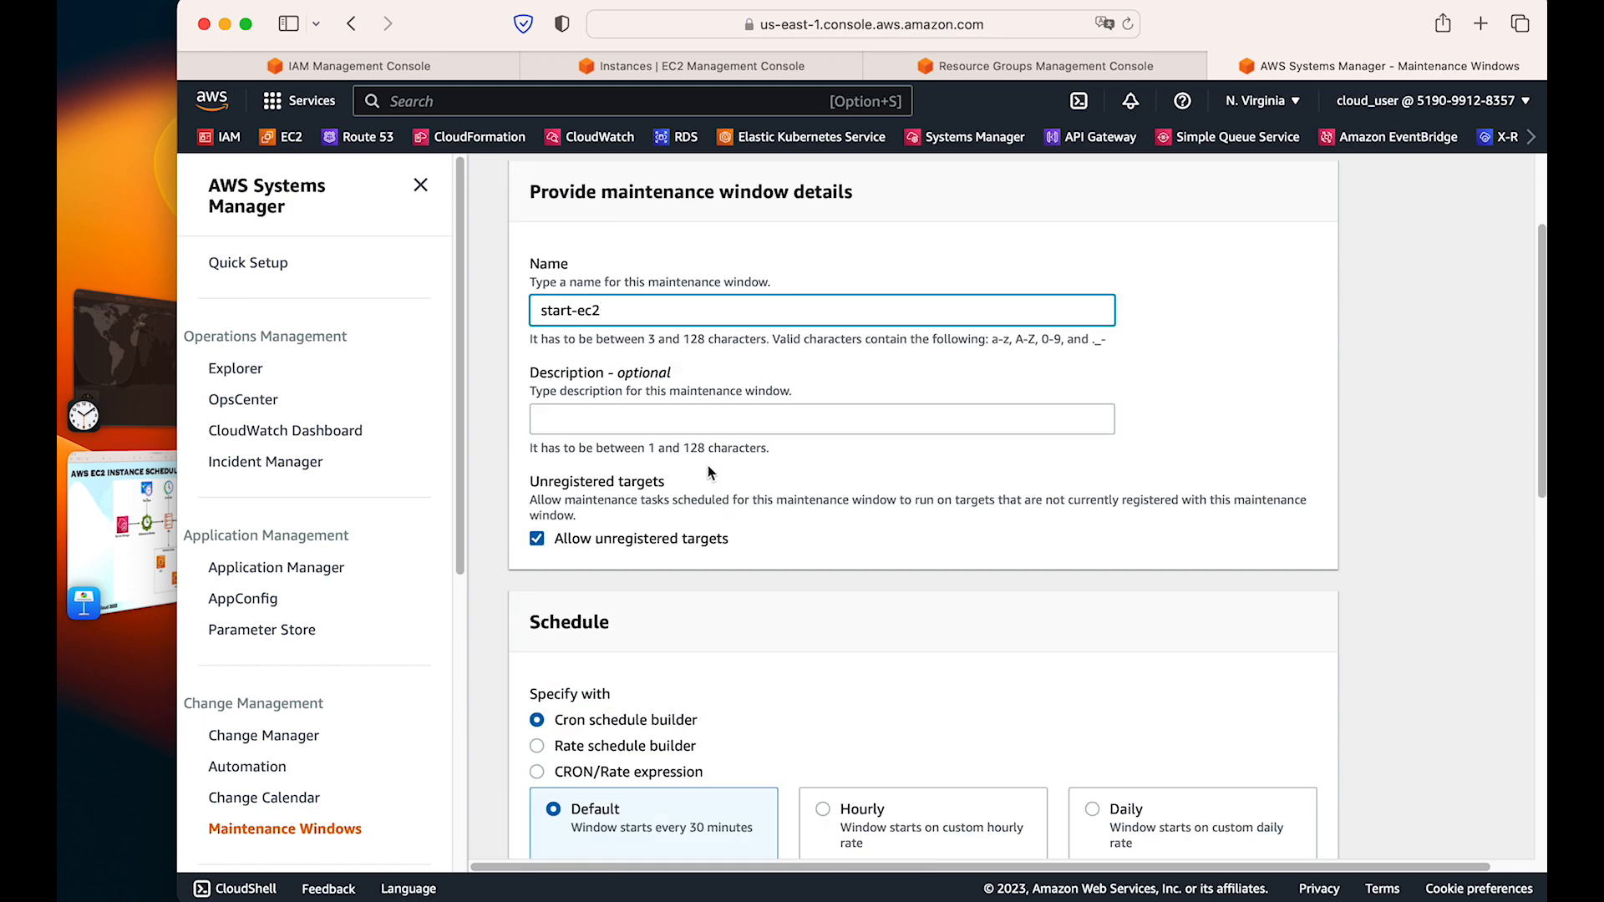
left_click_drag(532, 483, 660, 483)
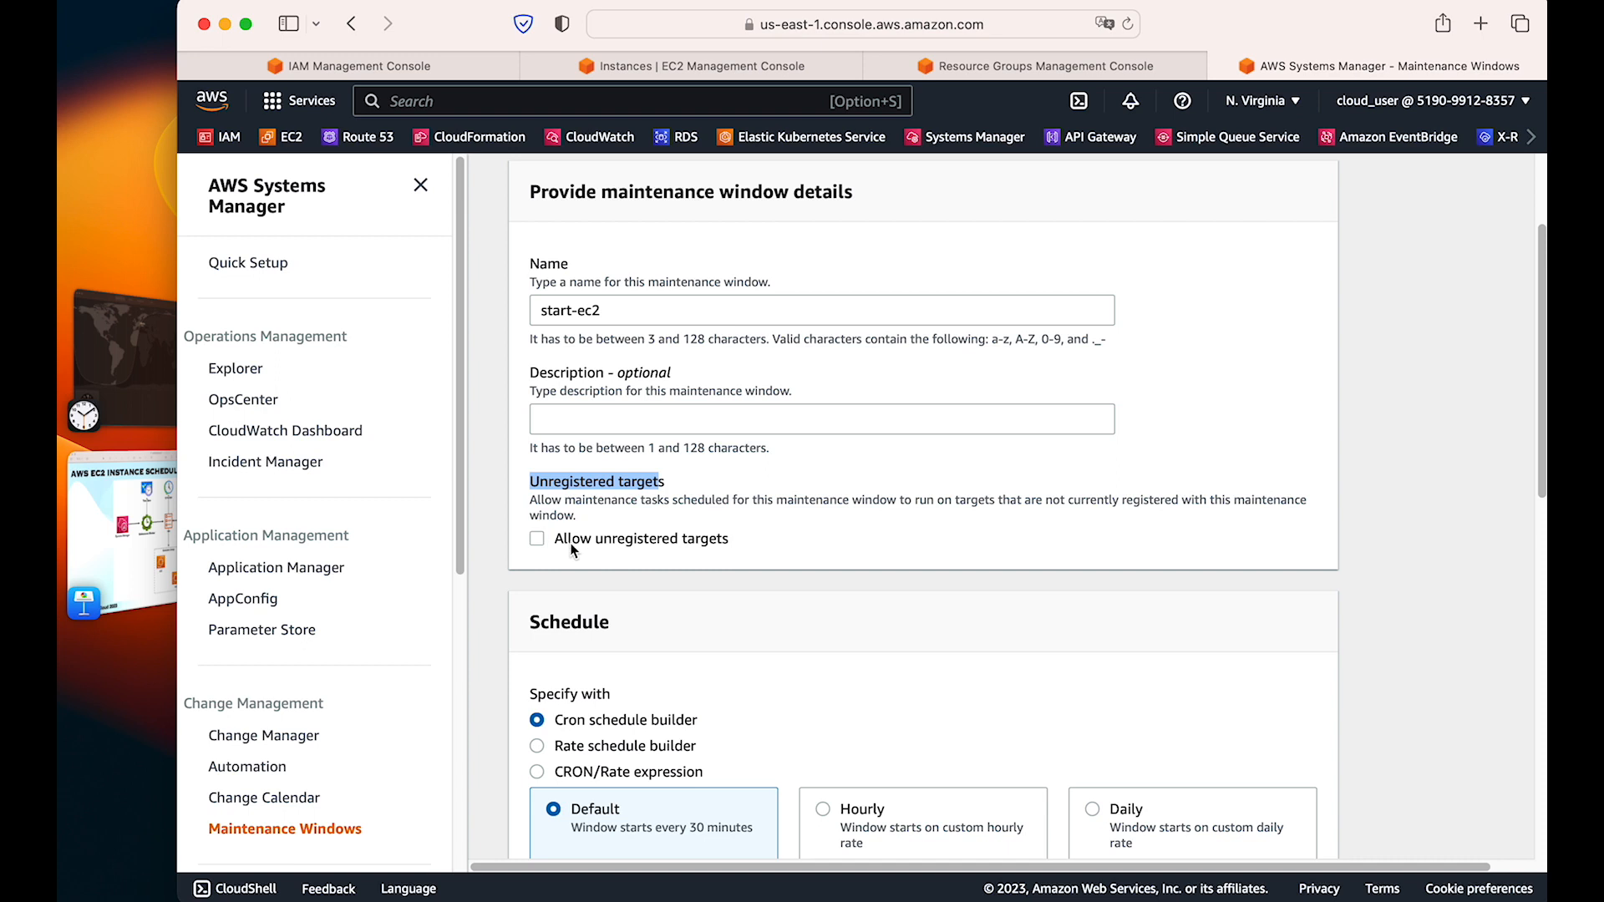
left_click(800, 574)
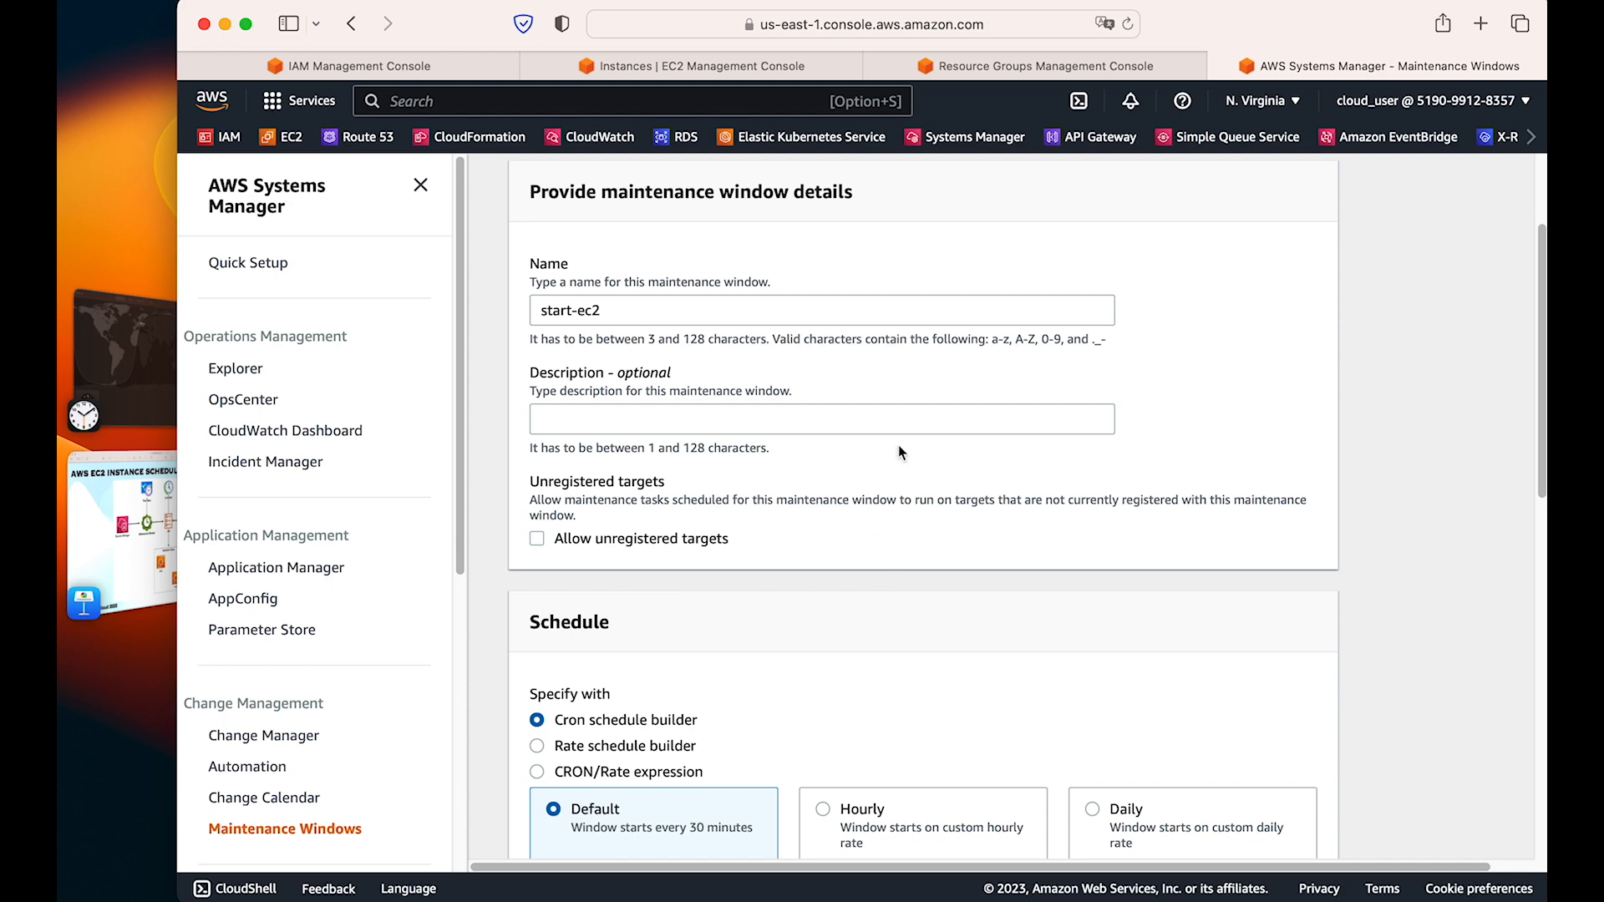
left_click_drag(567, 543, 798, 547)
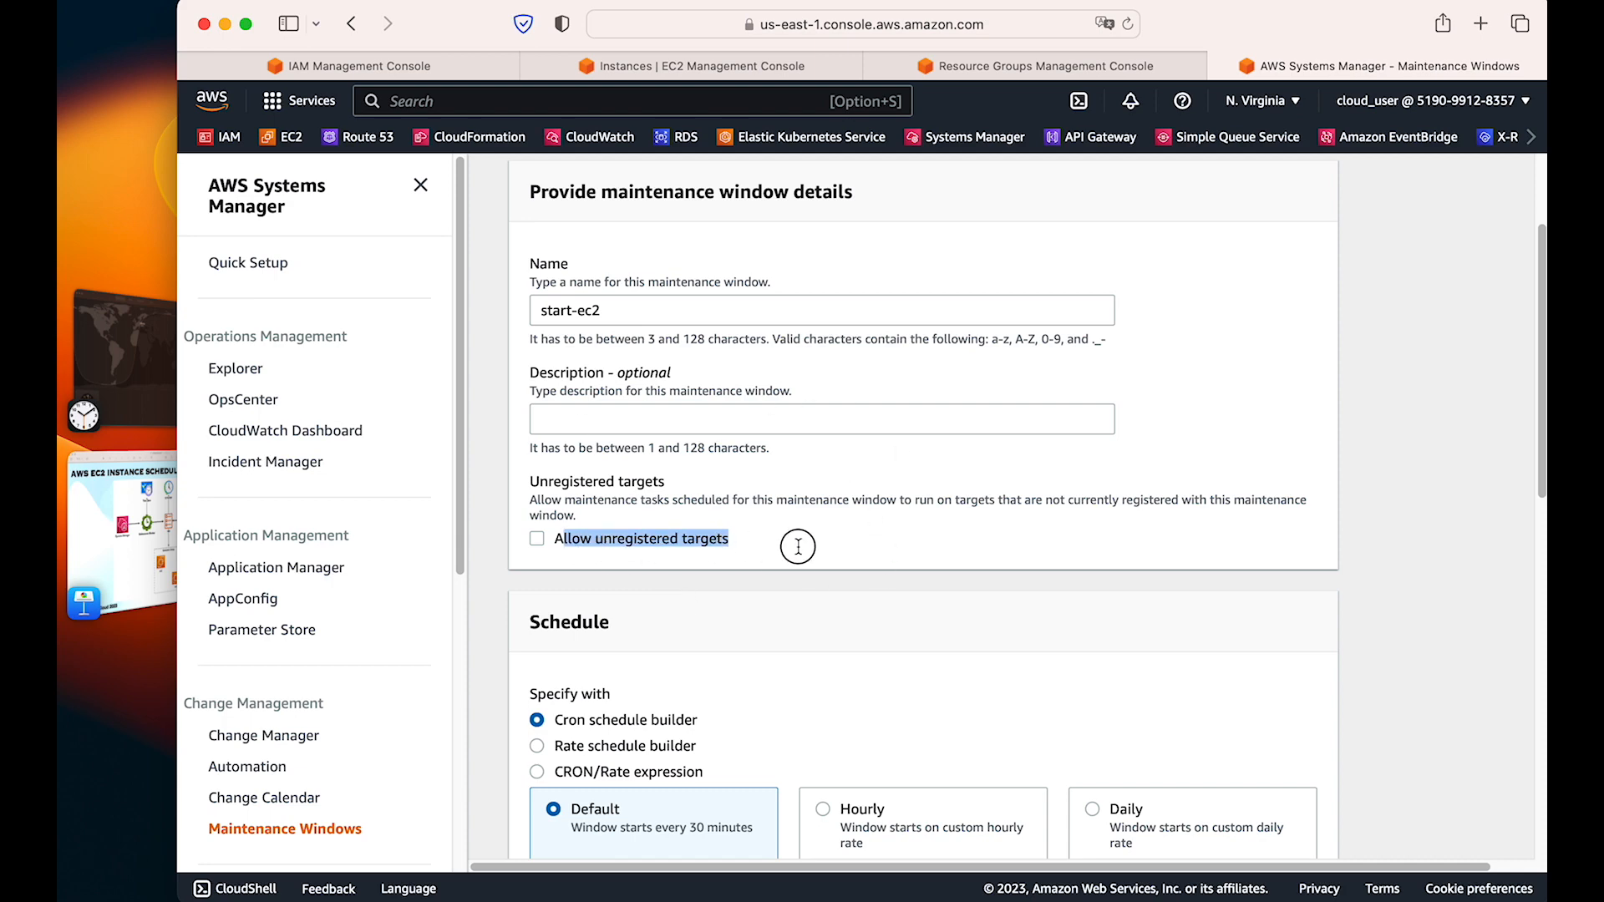
left_click(969, 538)
Step: Set the cron schedule to run daily, Every Day at 09:00
scroll(938, 545, "down", 5)
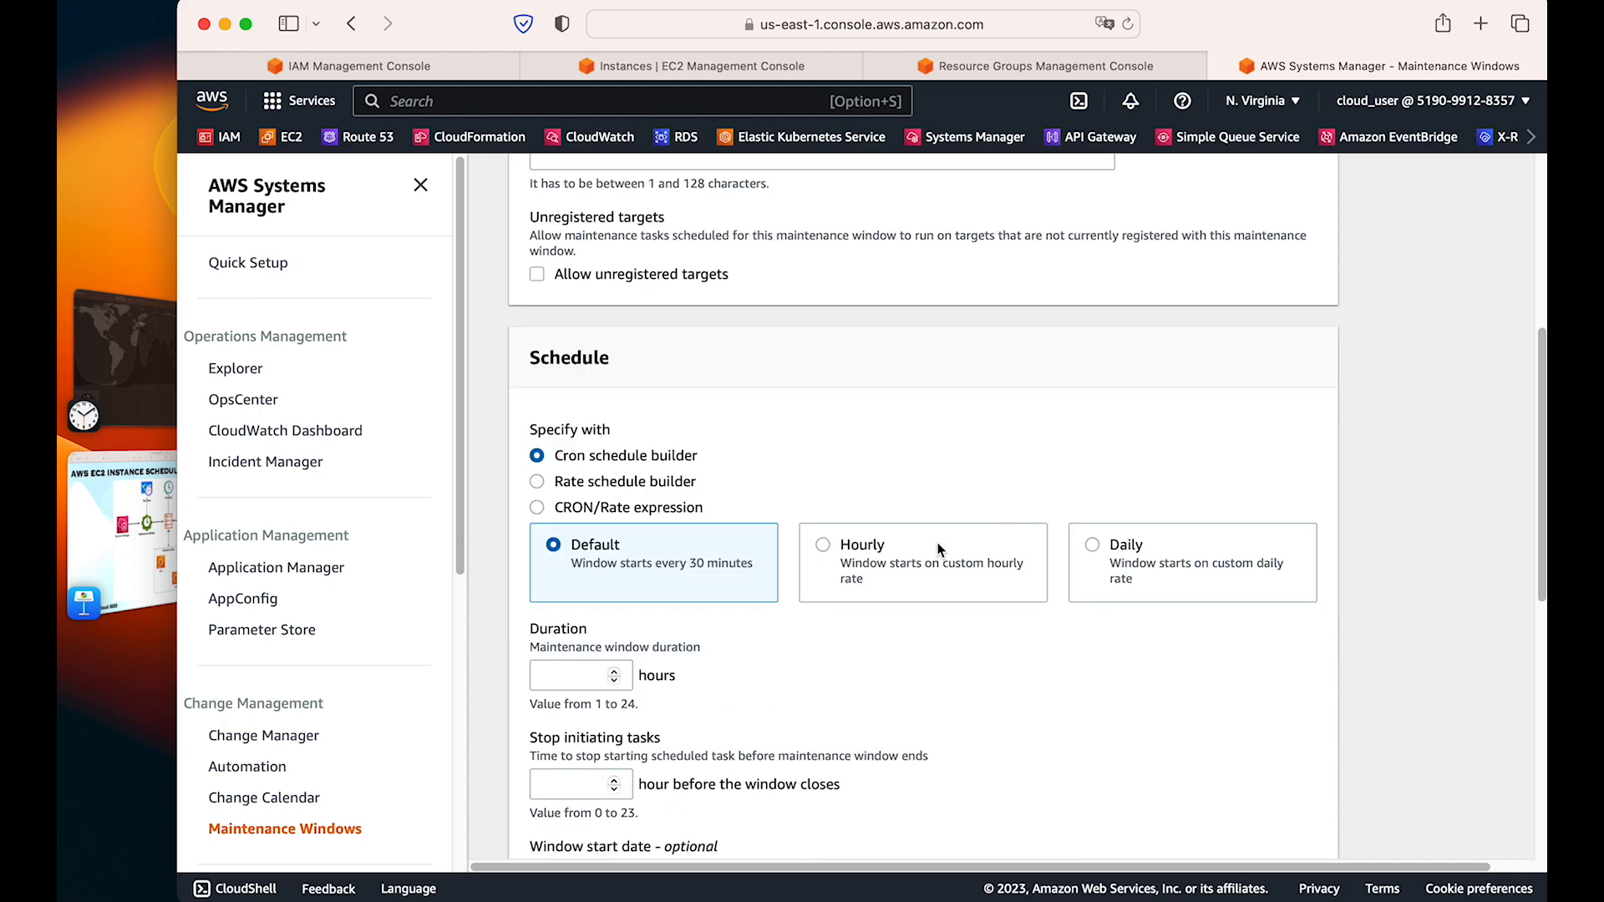
scroll(656, 420, "down", 1)
scroll(656, 424, "down", 2)
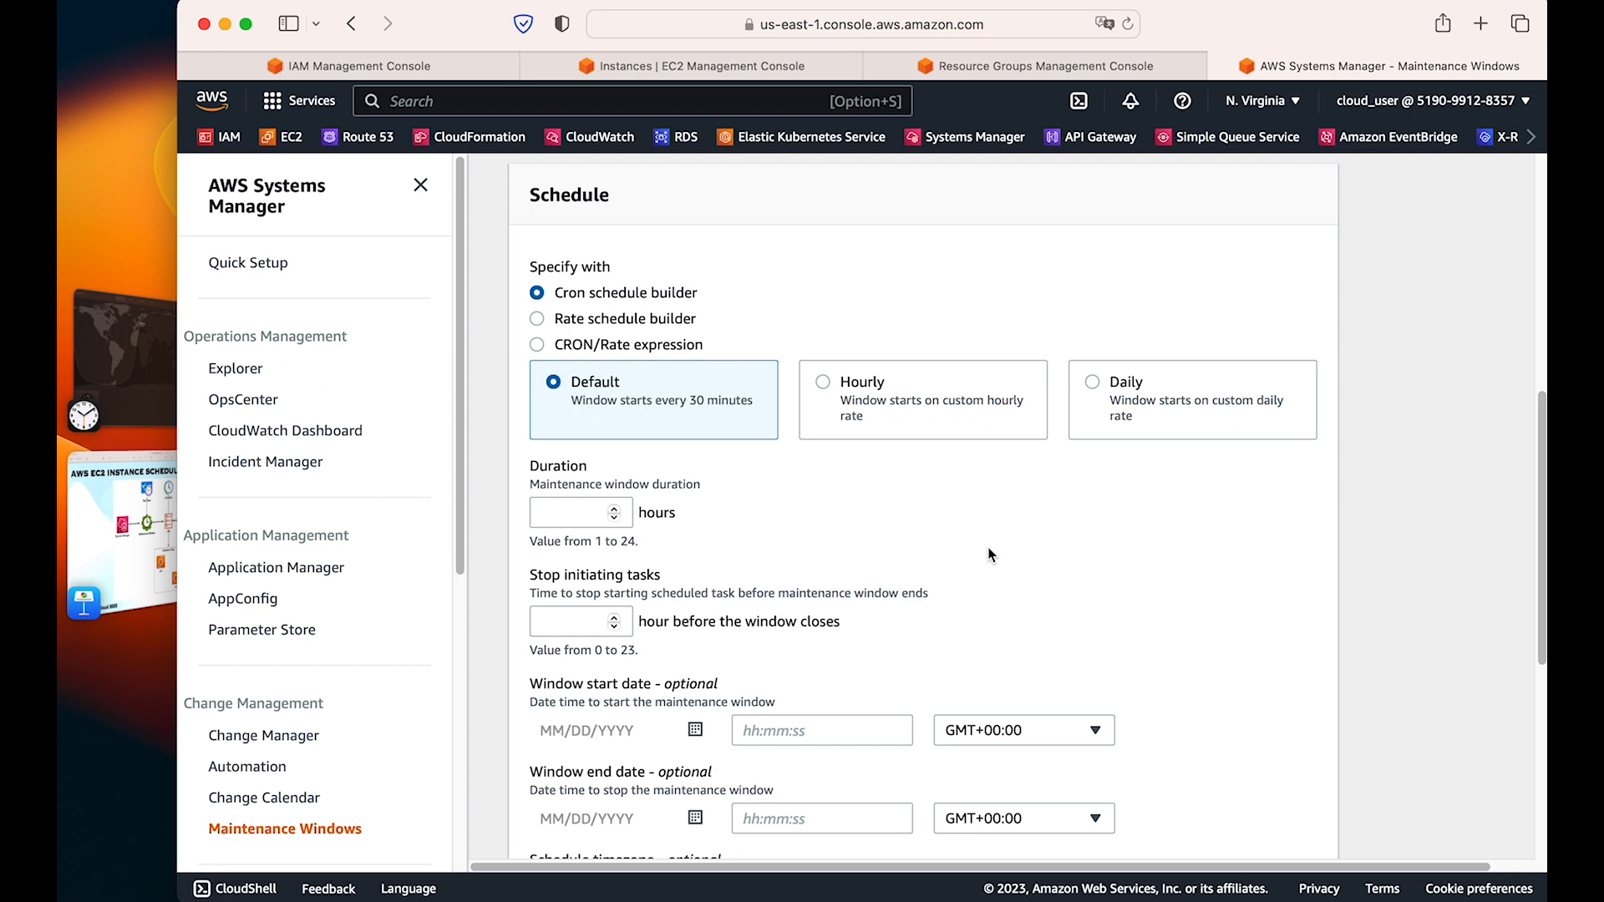
left_click(1134, 395)
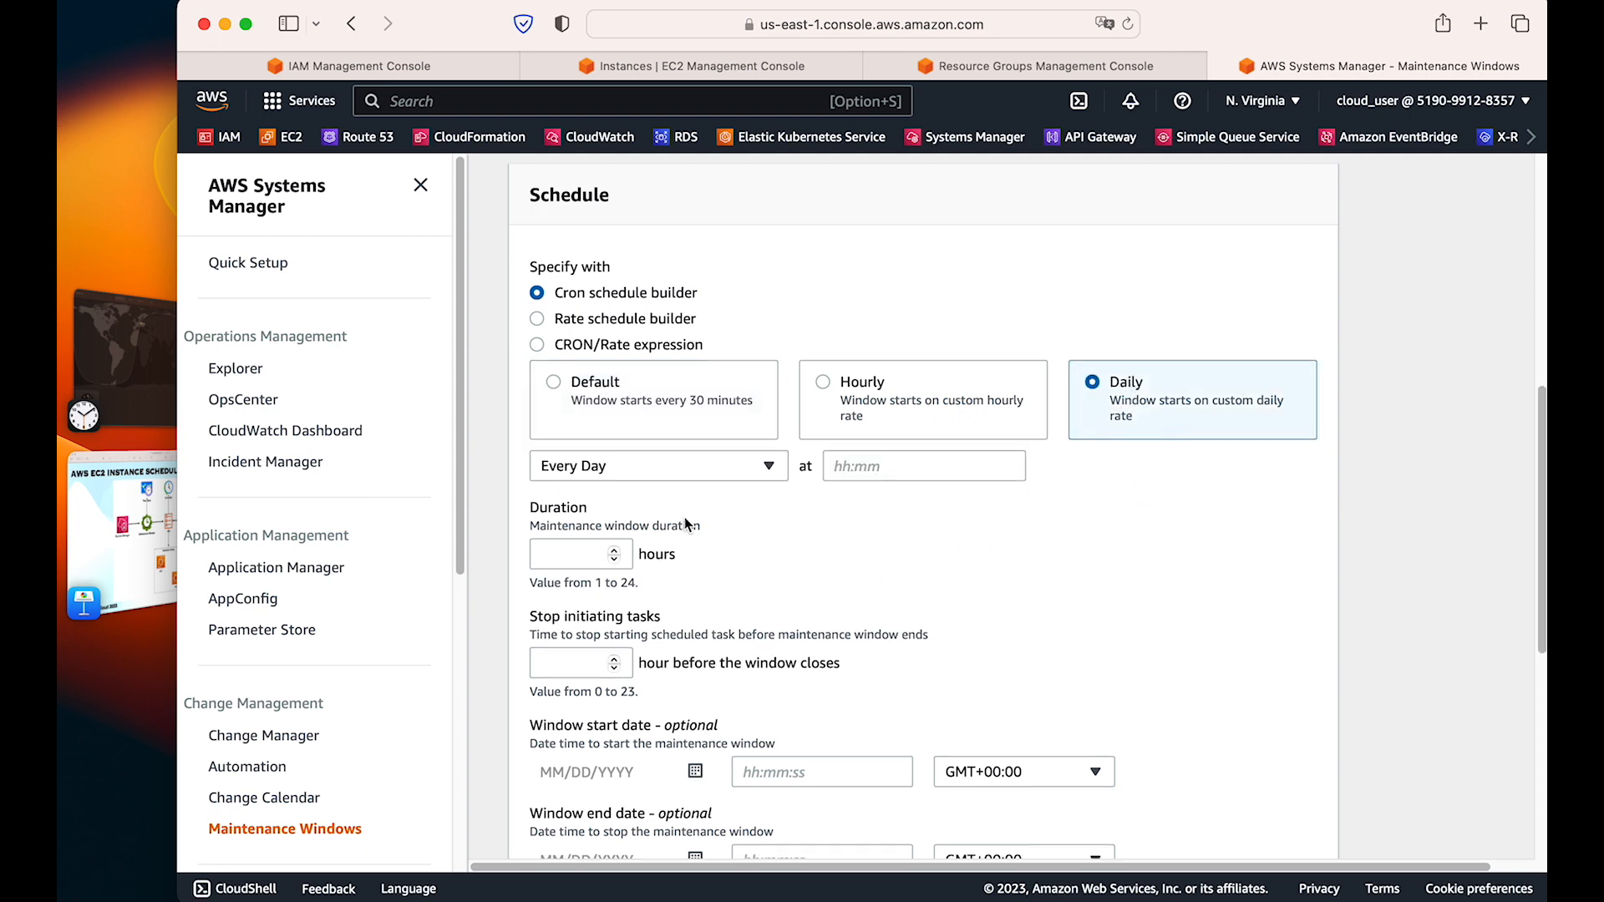
left_click(920, 465)
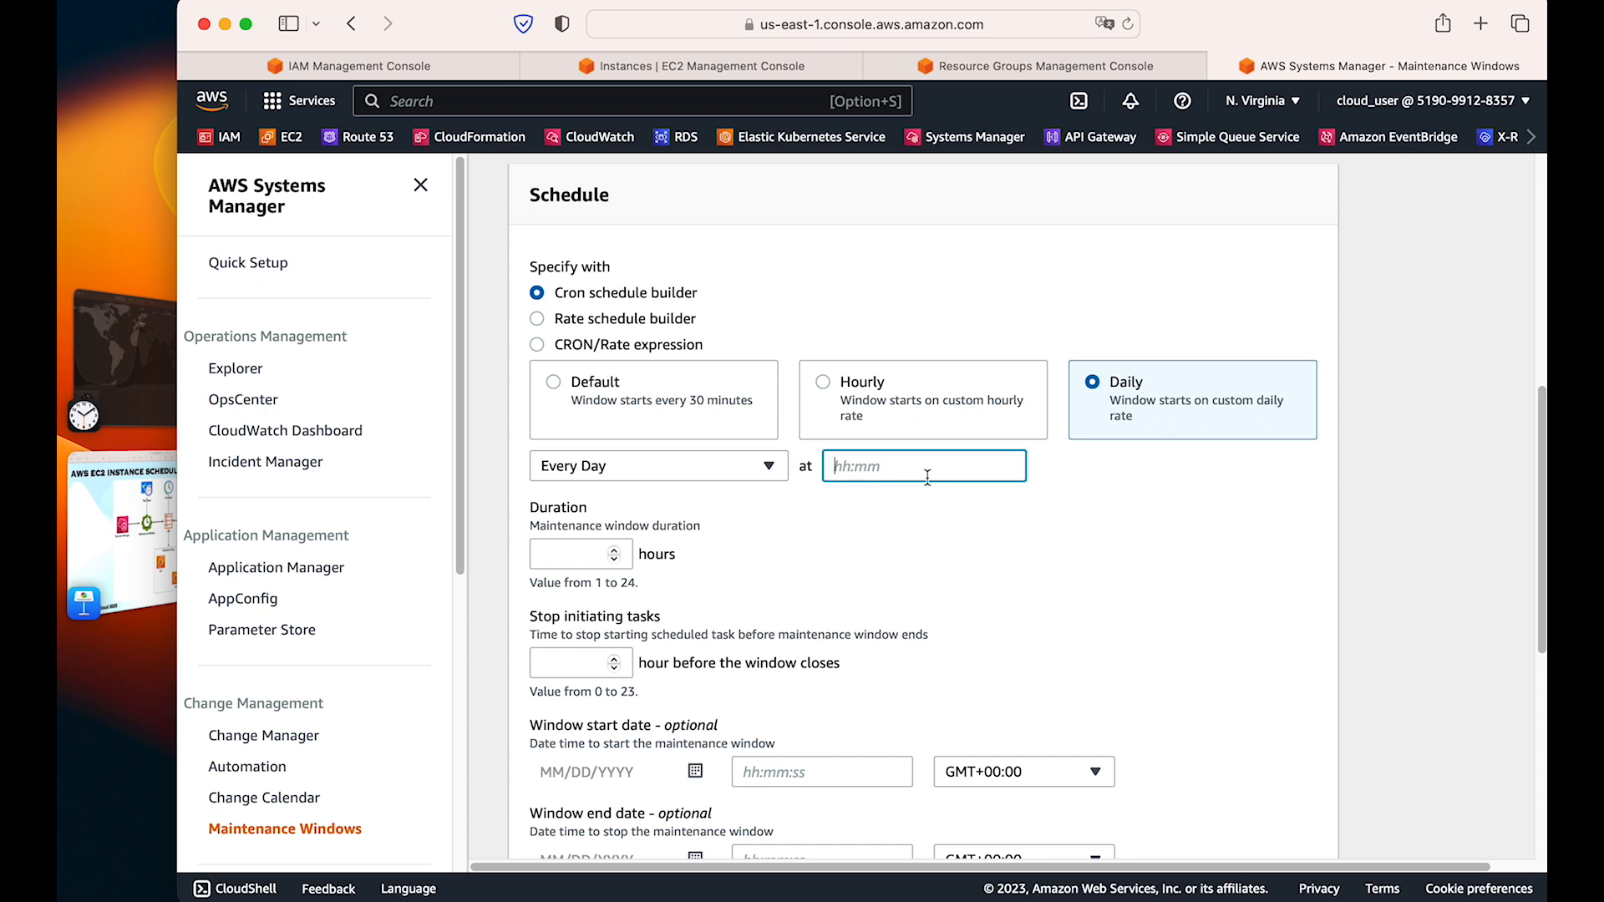
type("09:00")
Step: Check the current time in the world clock and review the maintenance window's name, target option and schedule
left_click(143, 371)
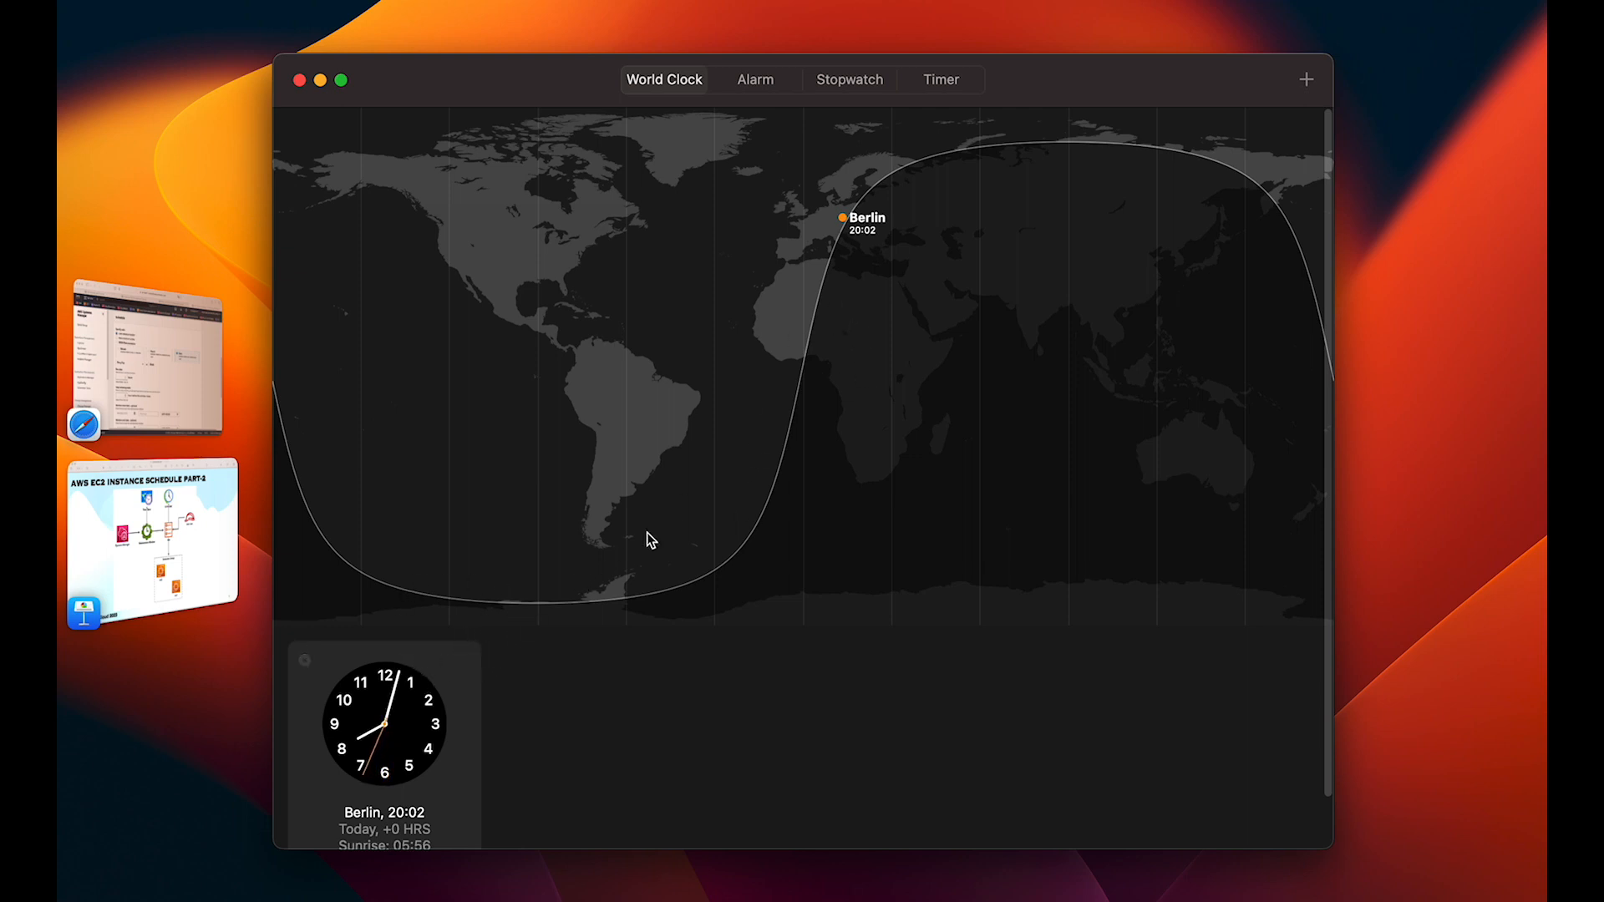
mouse_move(422, 703)
left_click(147, 359)
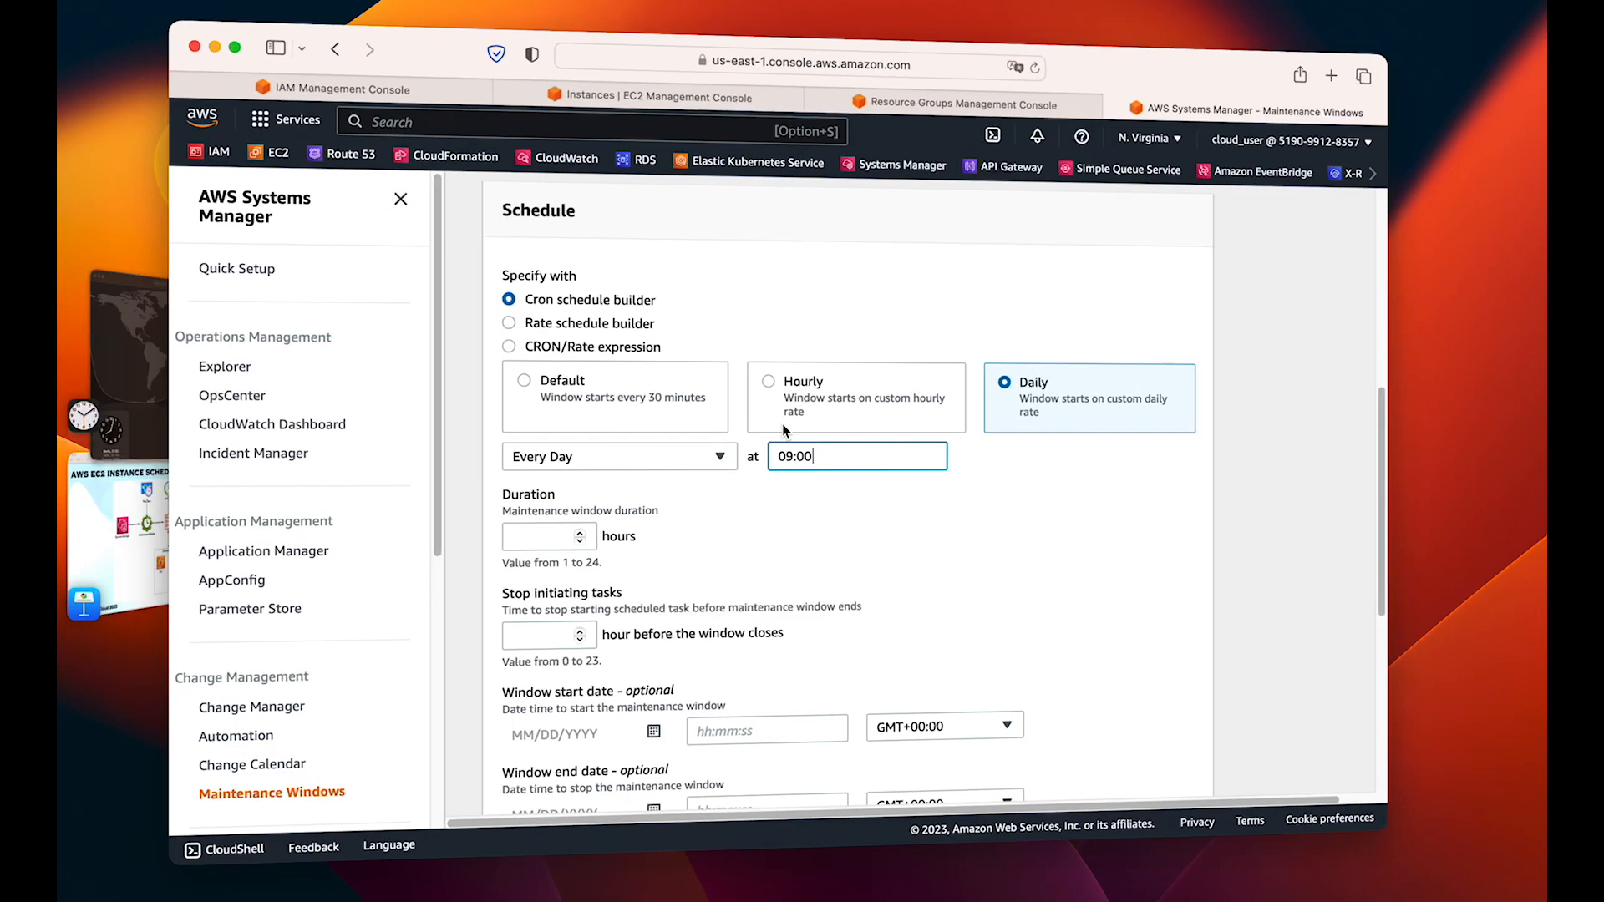
scroll(836, 518, "up", 10)
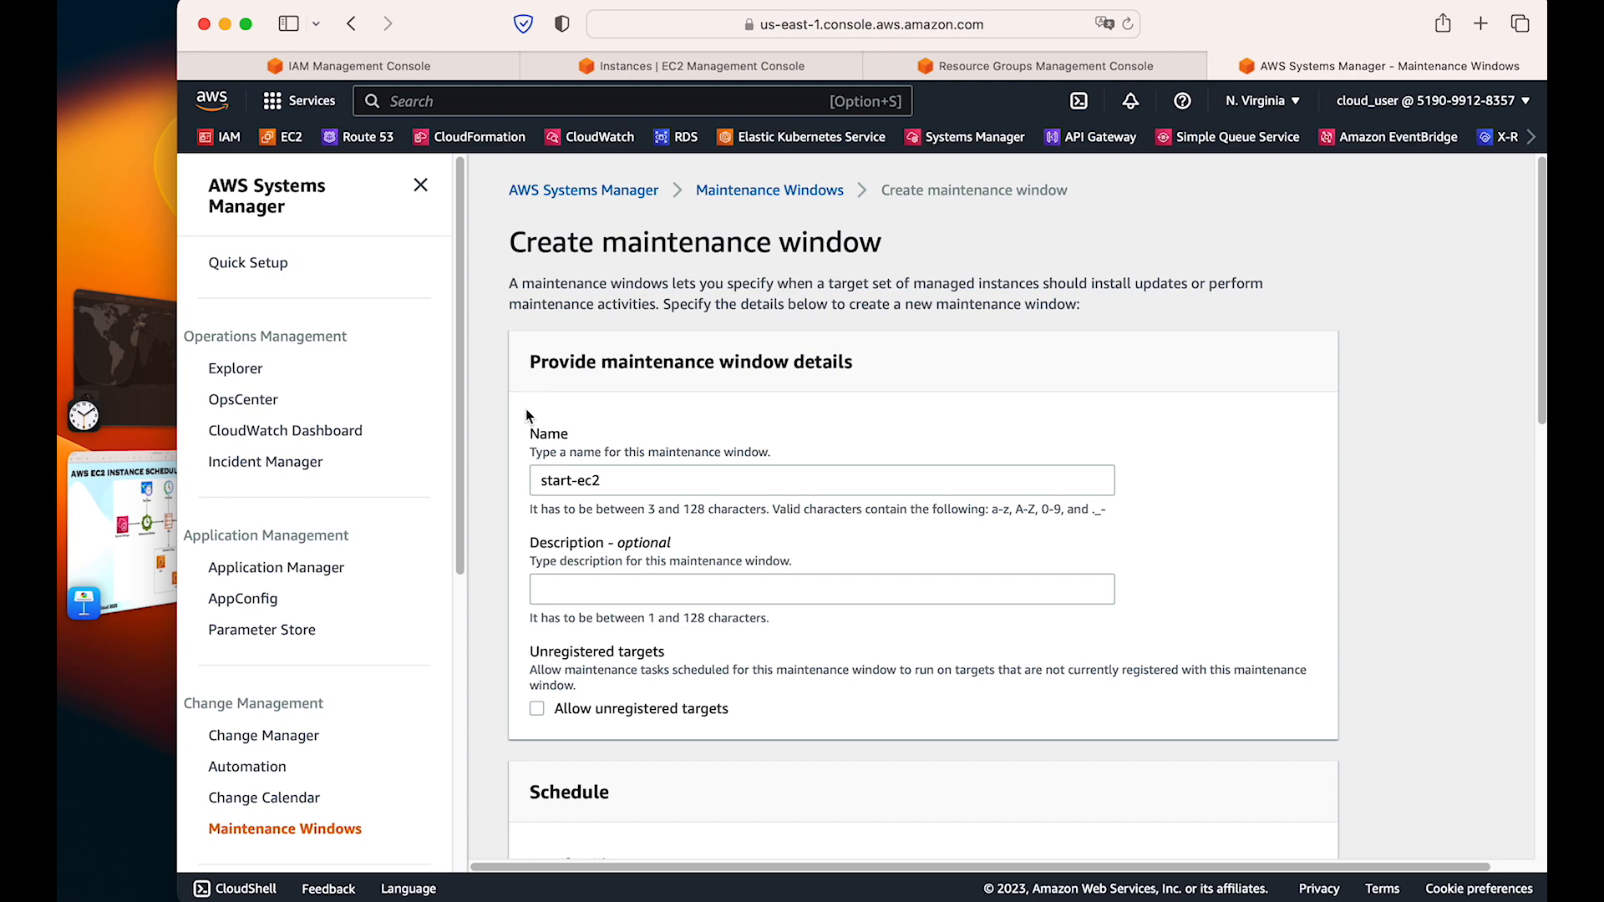
scroll(845, 538, "down", 10)
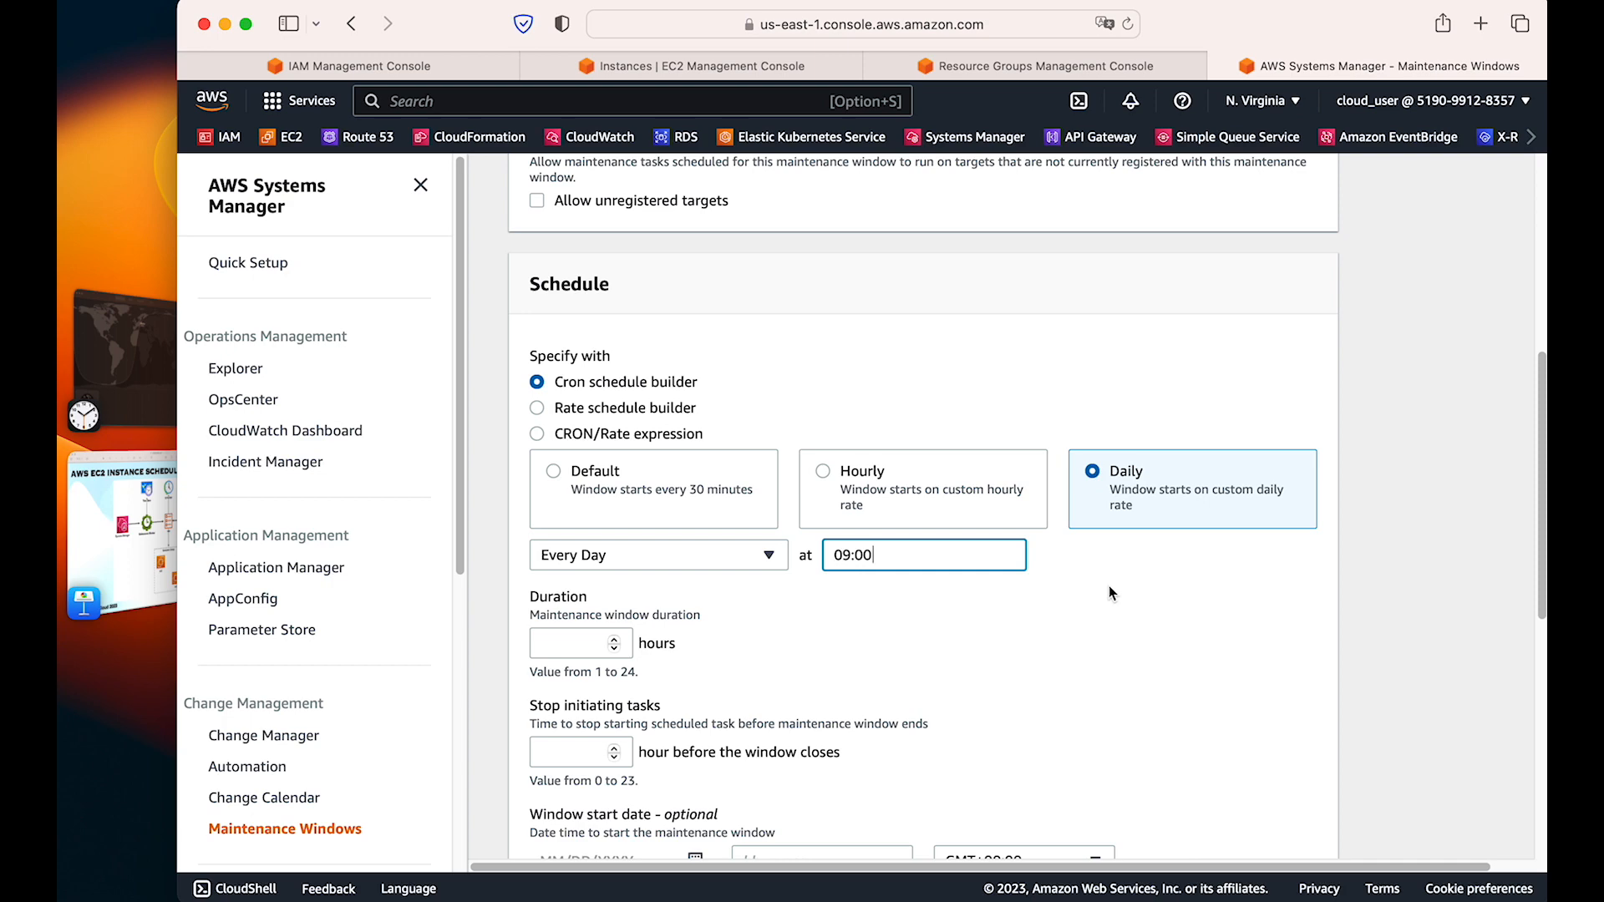
scroll(1011, 609, "down", 1)
scroll(1016, 613, "down", 4)
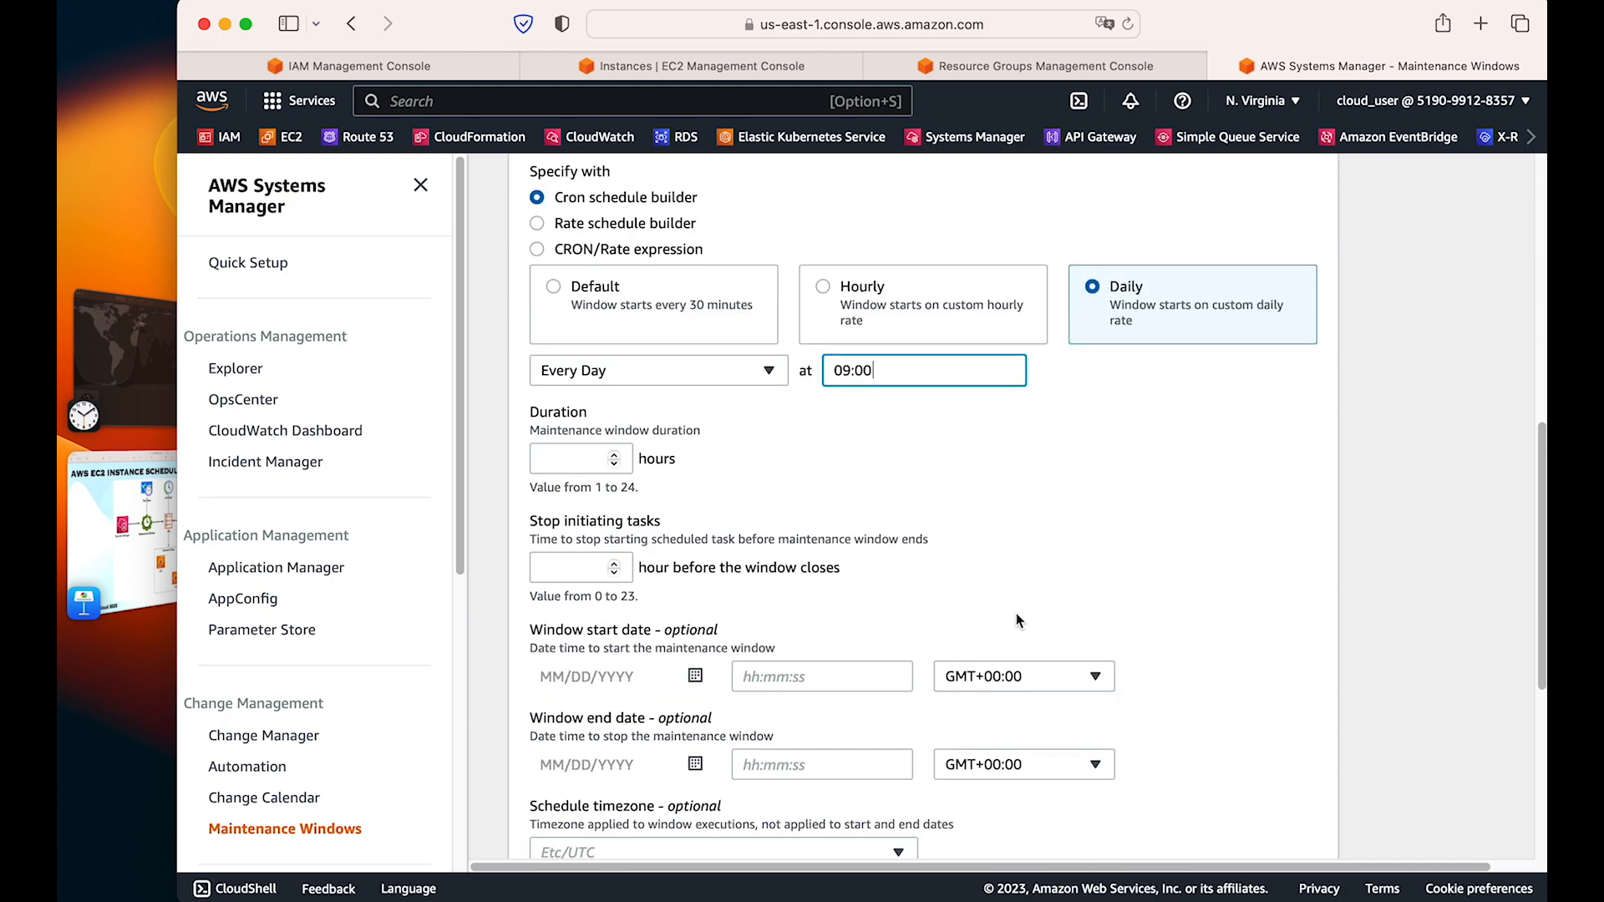
Step: Set the maintenance window's duration to 2 hours and stop initiating tasks 1 hour before it closes
left_click(558, 460)
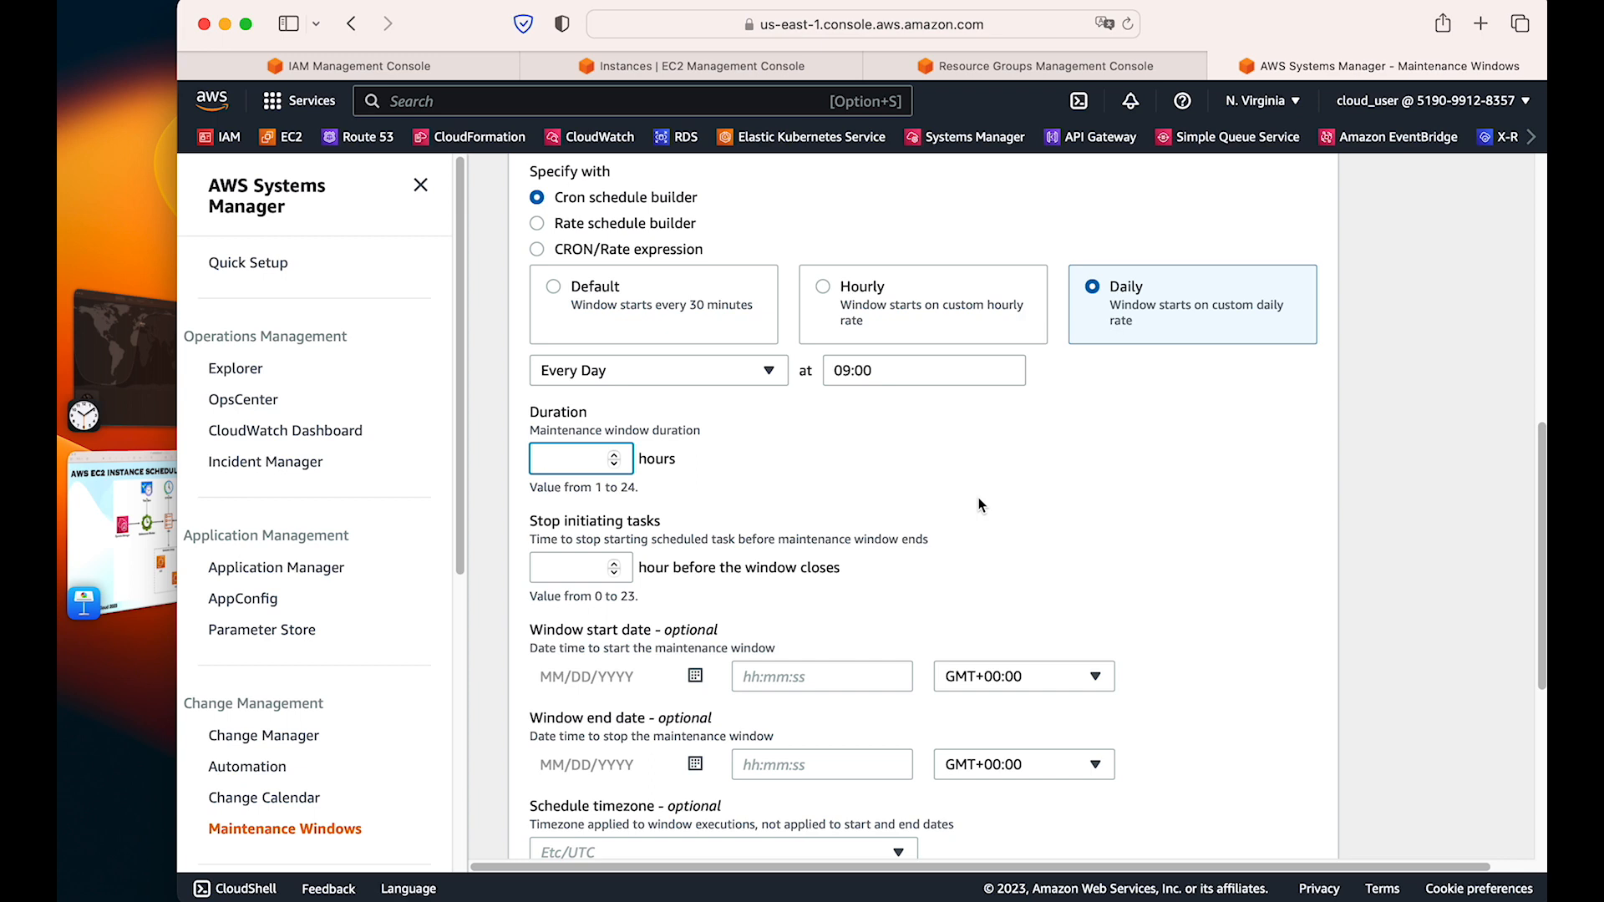
type("2")
left_click(573, 567)
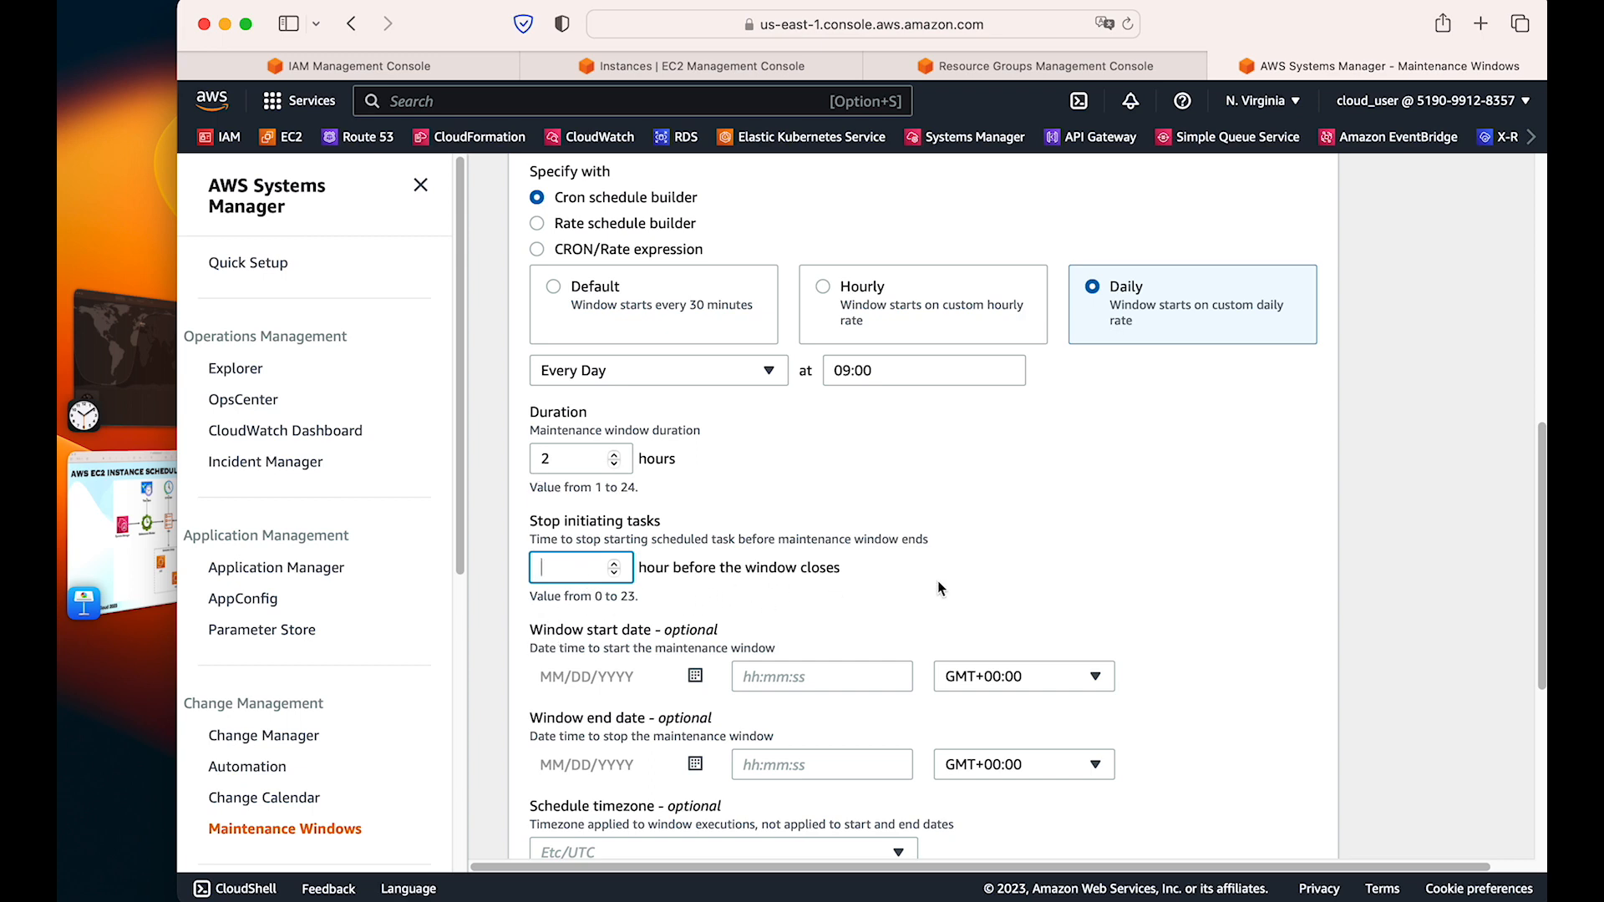
type("1")
Step: Check the world clock and examine the schedule's duration, task cutoff, optional start and end dates, and timezone settings
left_click(125, 401)
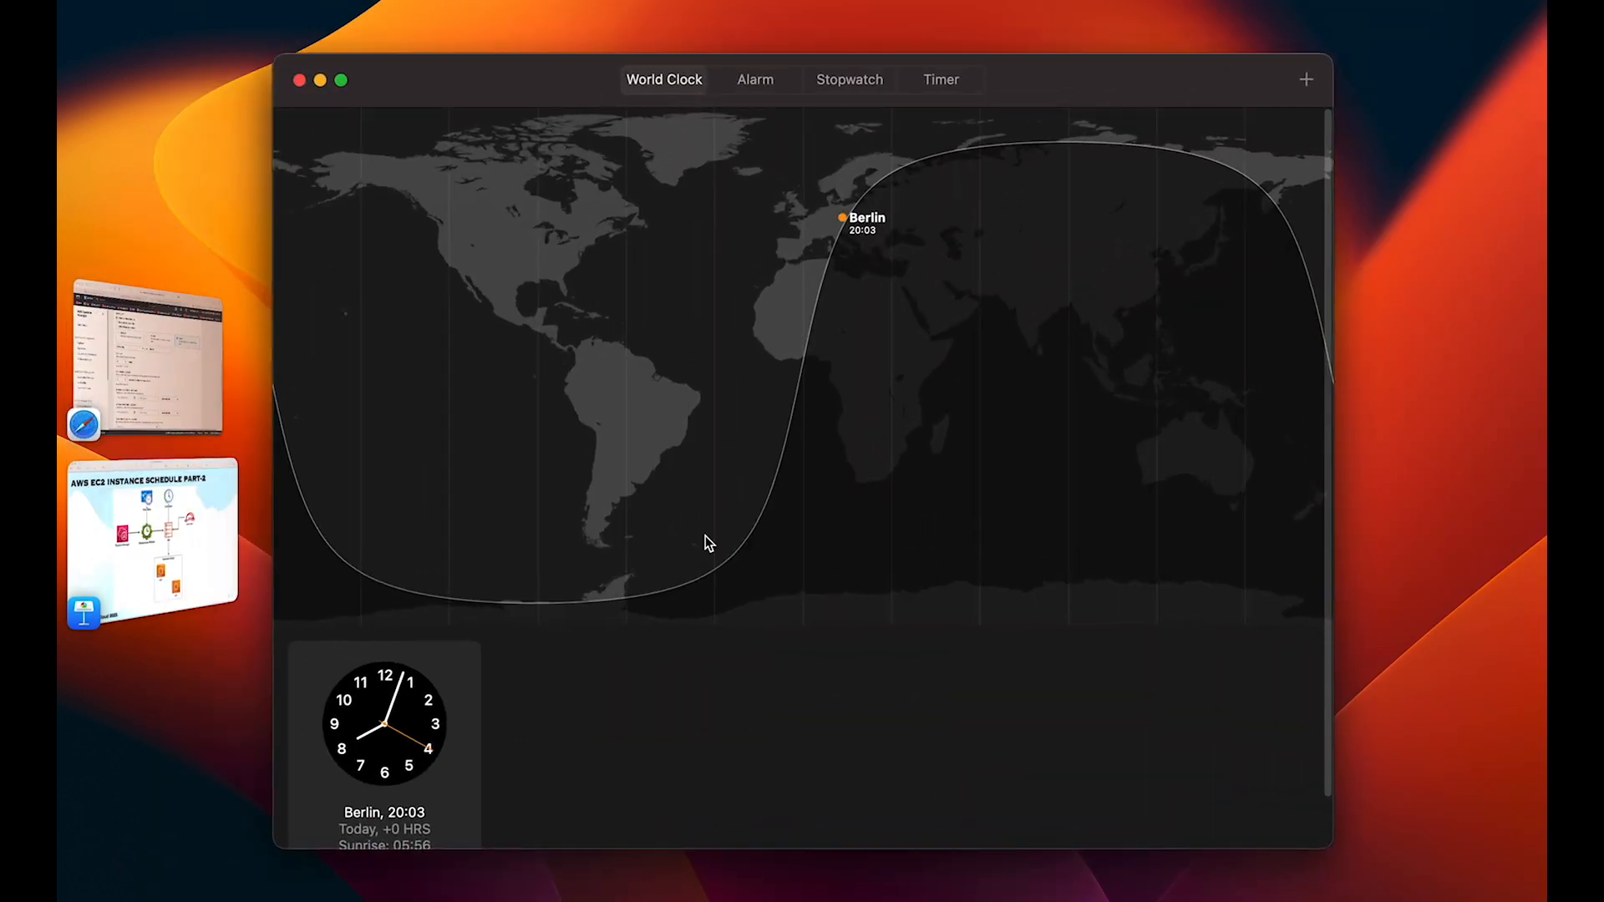
left_click(109, 352)
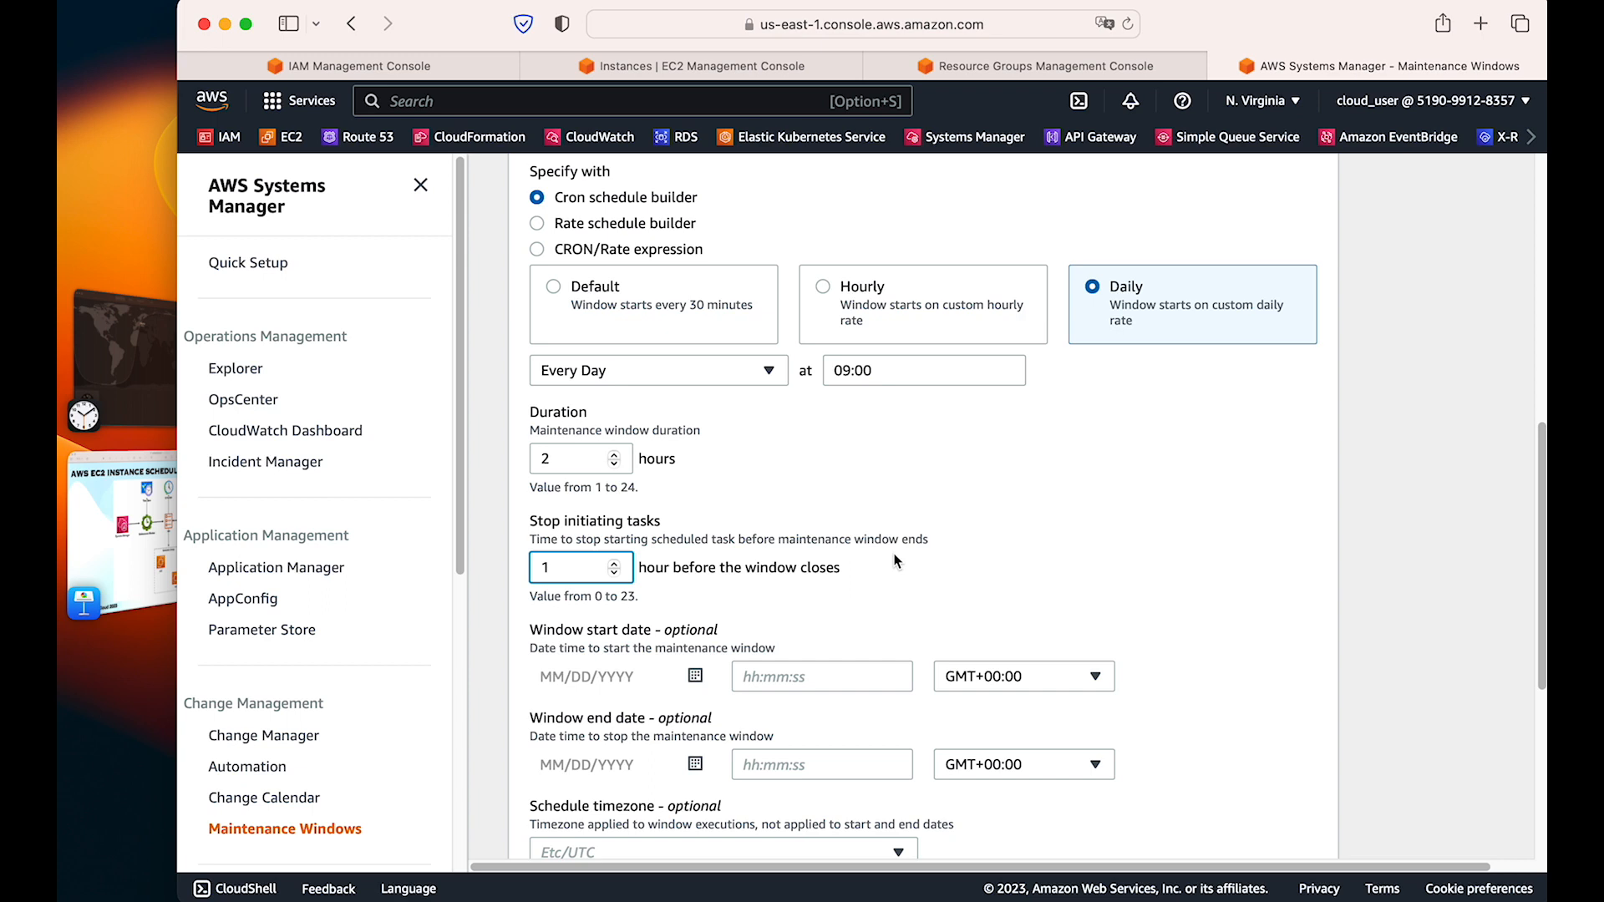
scroll(897, 561, "down", 1)
left_click_drag(532, 614, 608, 614)
left_click(961, 549)
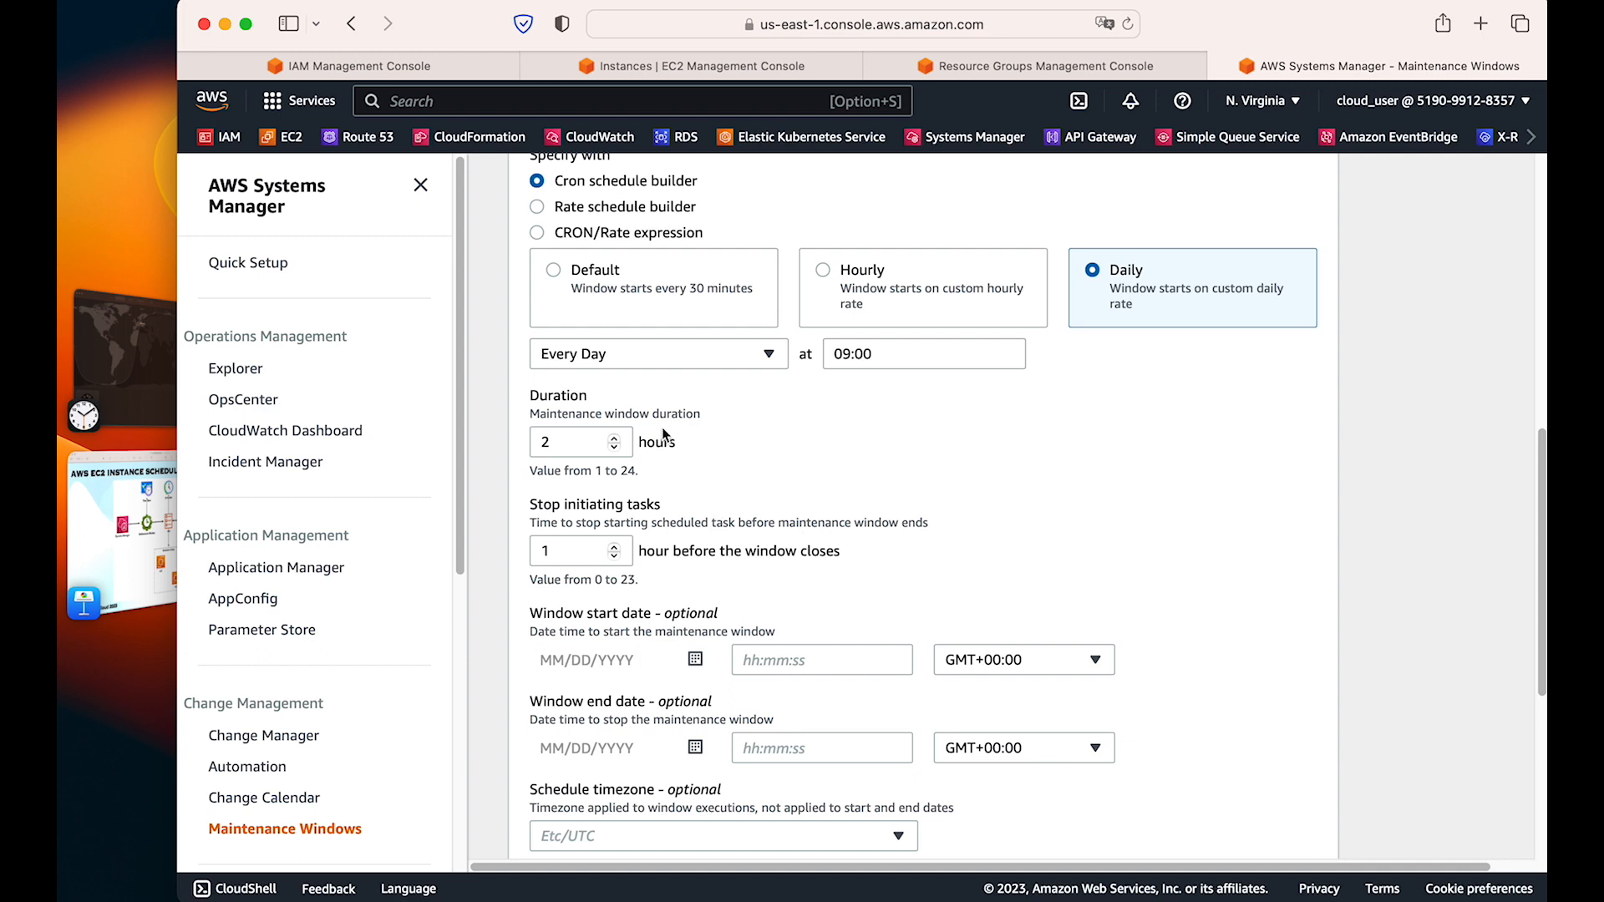
scroll(800, 583, "down", 1)
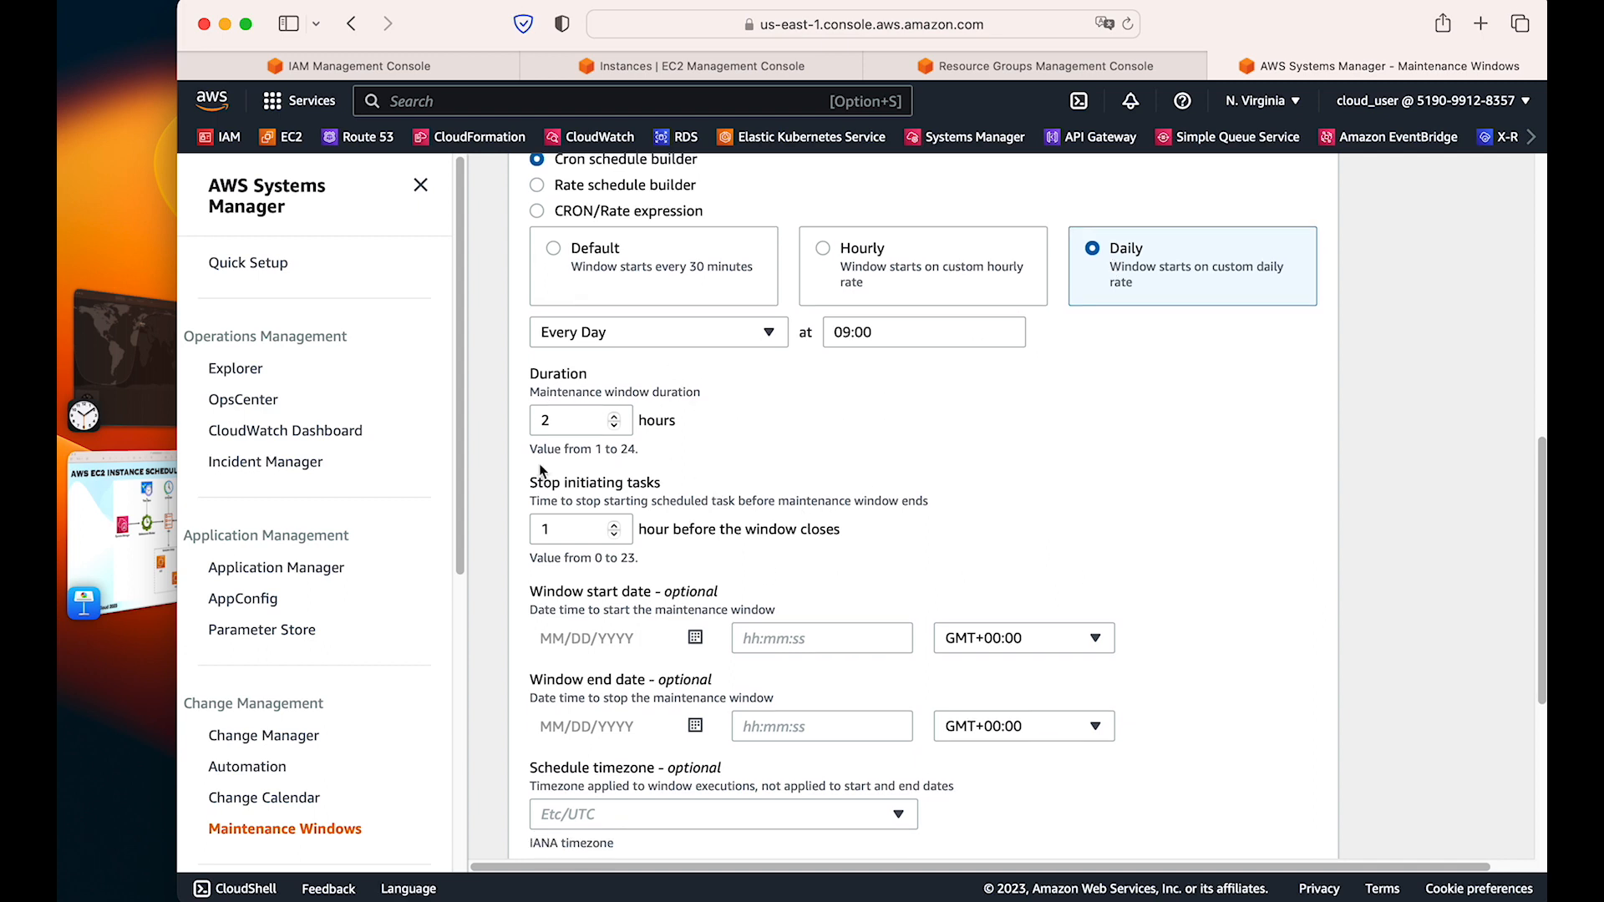
scroll(836, 568, "down", 5)
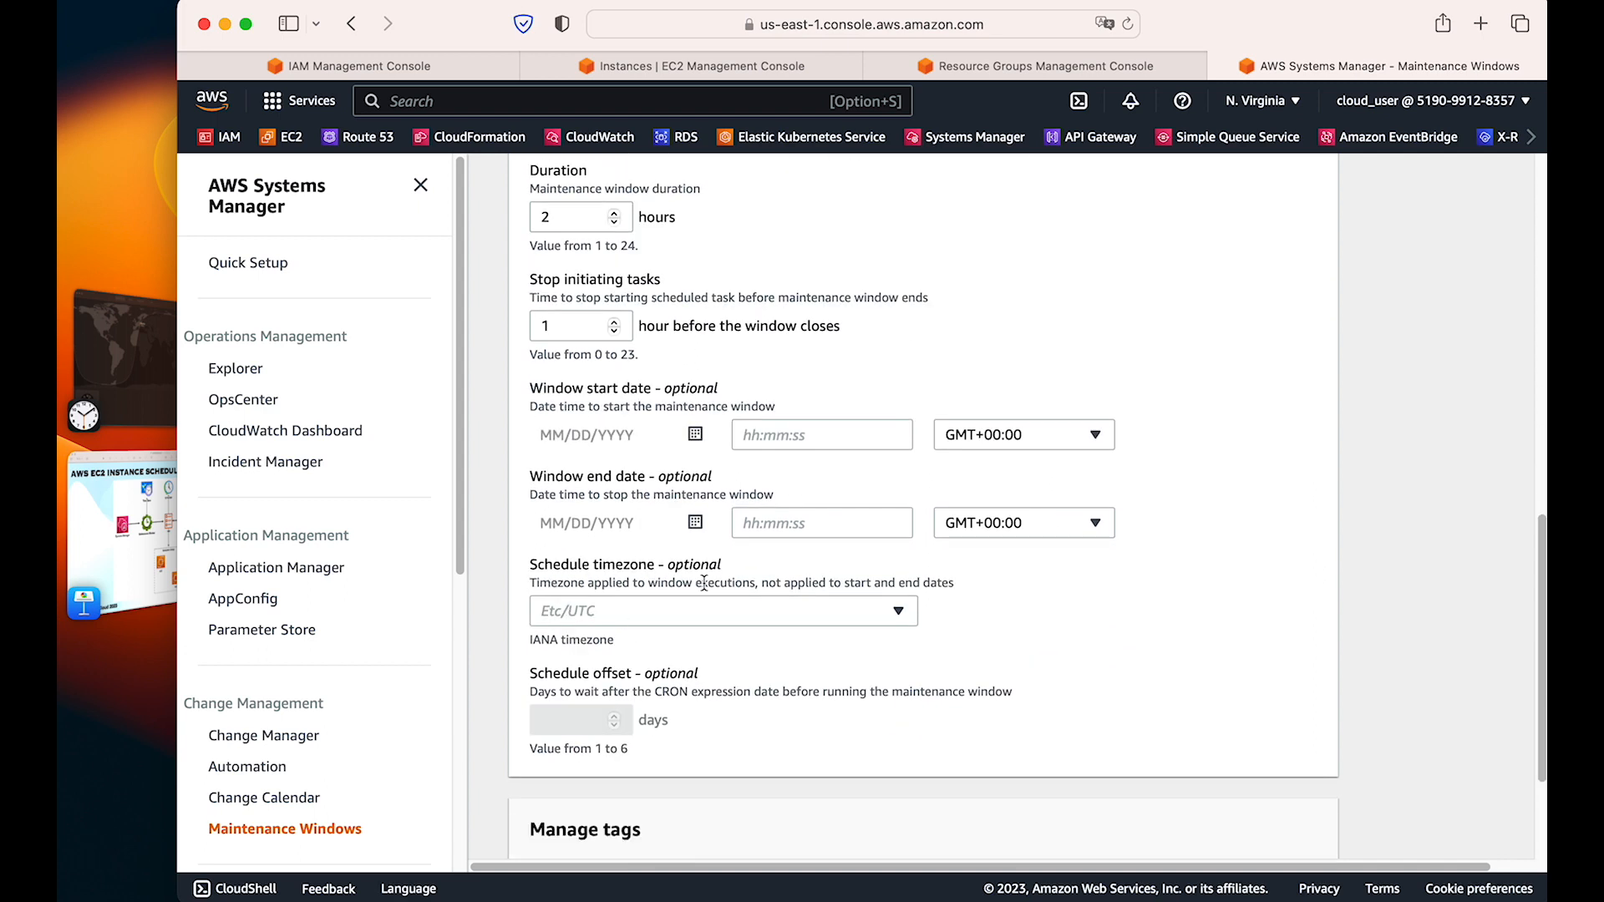
Step: Set the maintenance window's schedule timezone to (GMT+02:00) Europe/Berlin
left_click(847, 617)
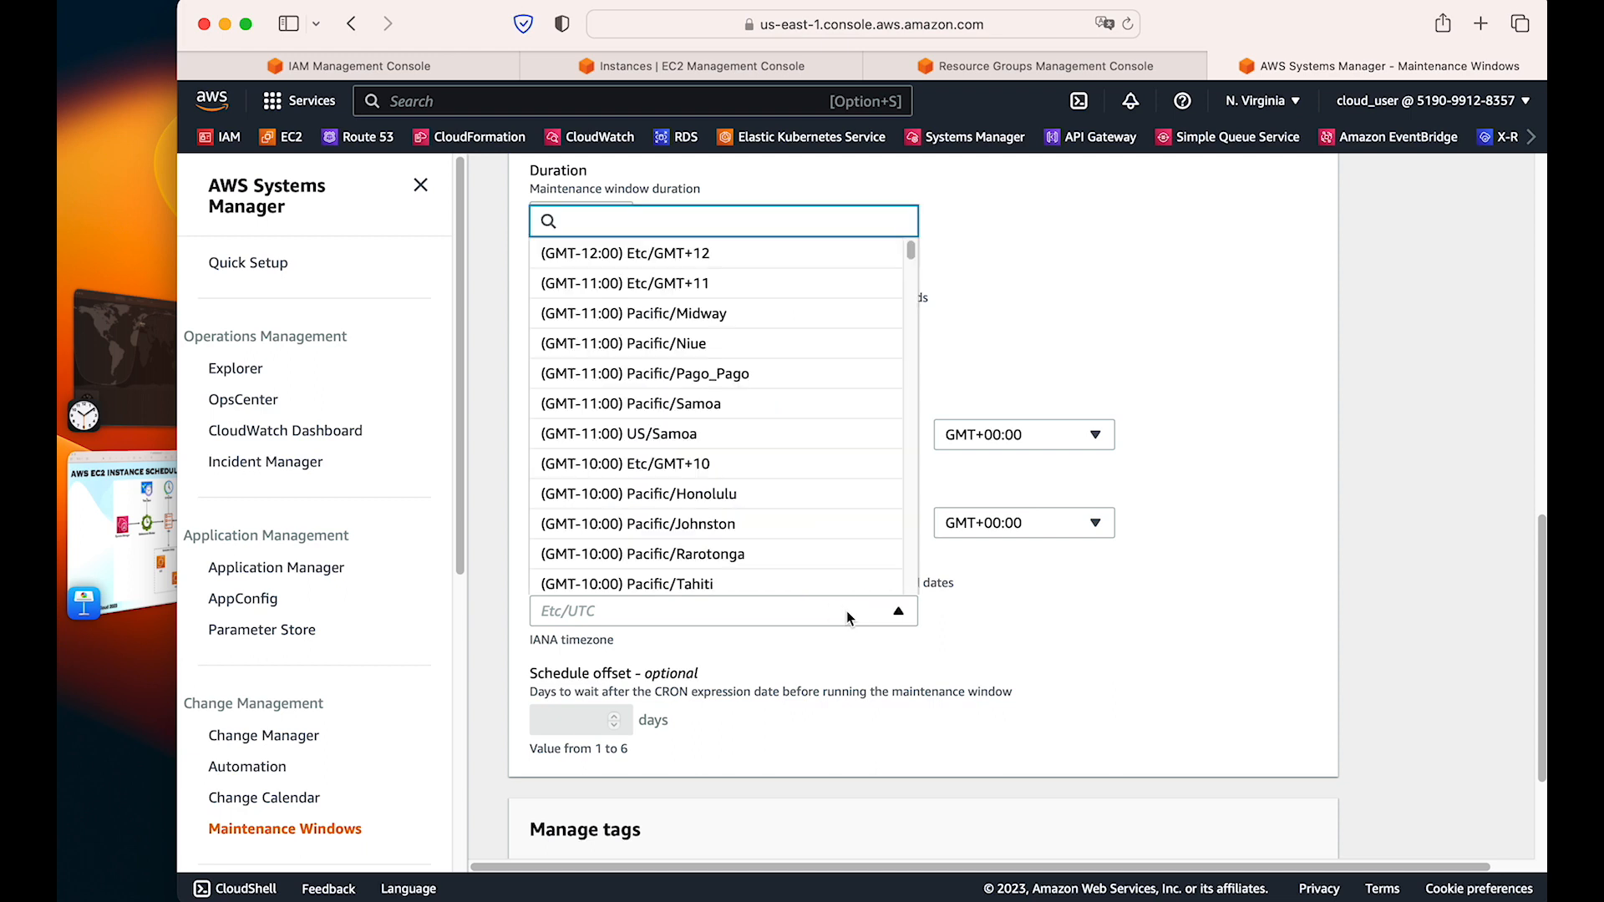
type("berli")
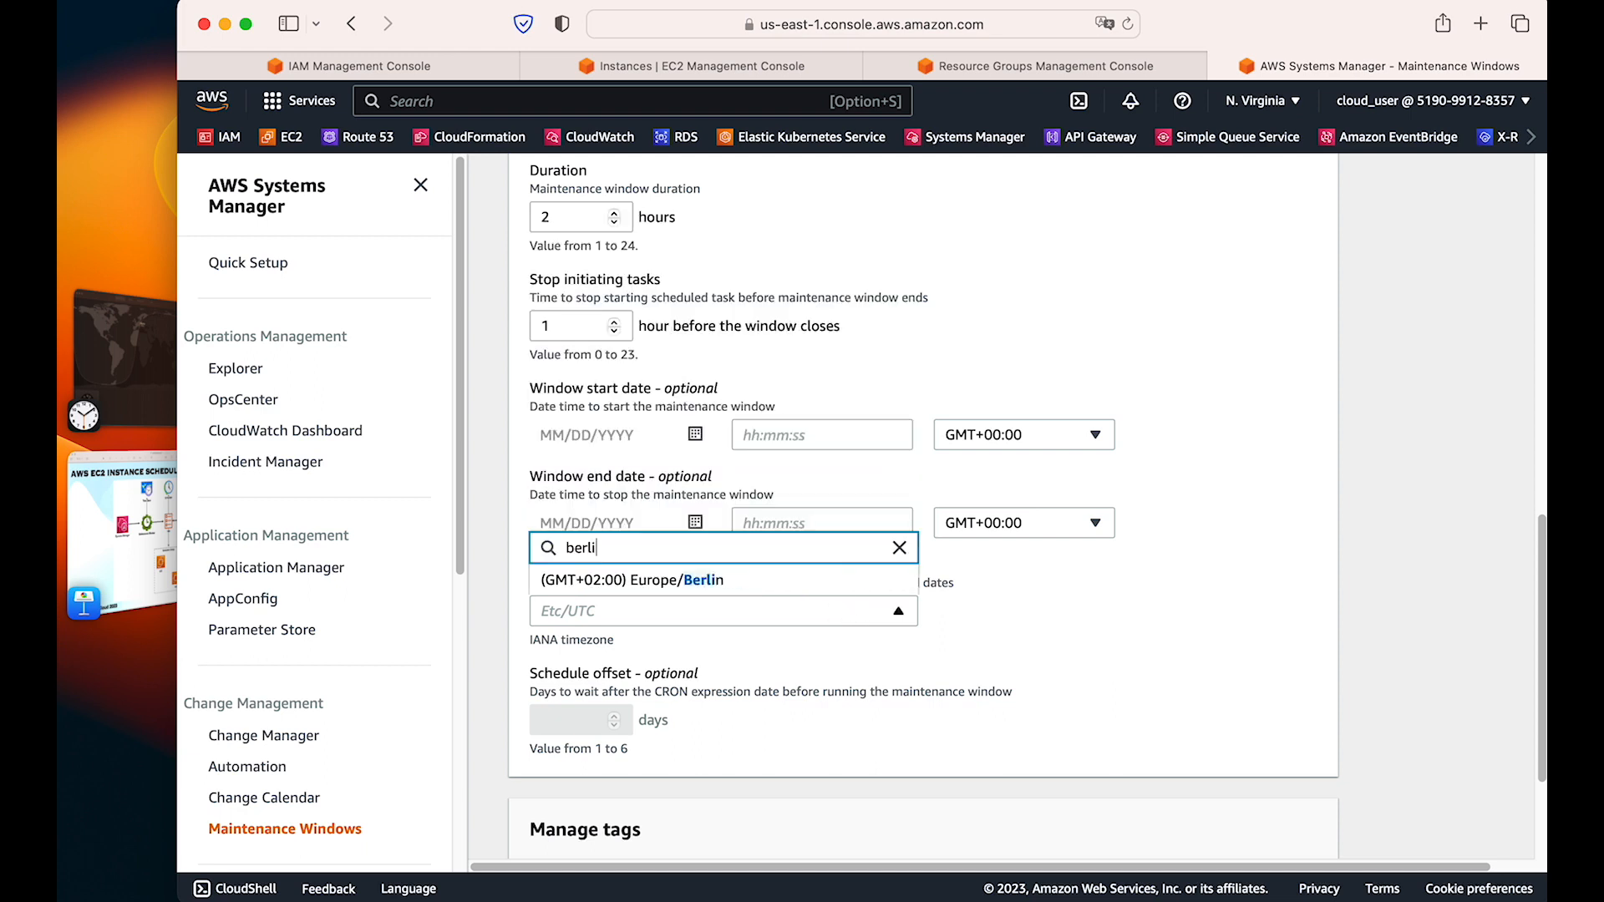
left_click(807, 579)
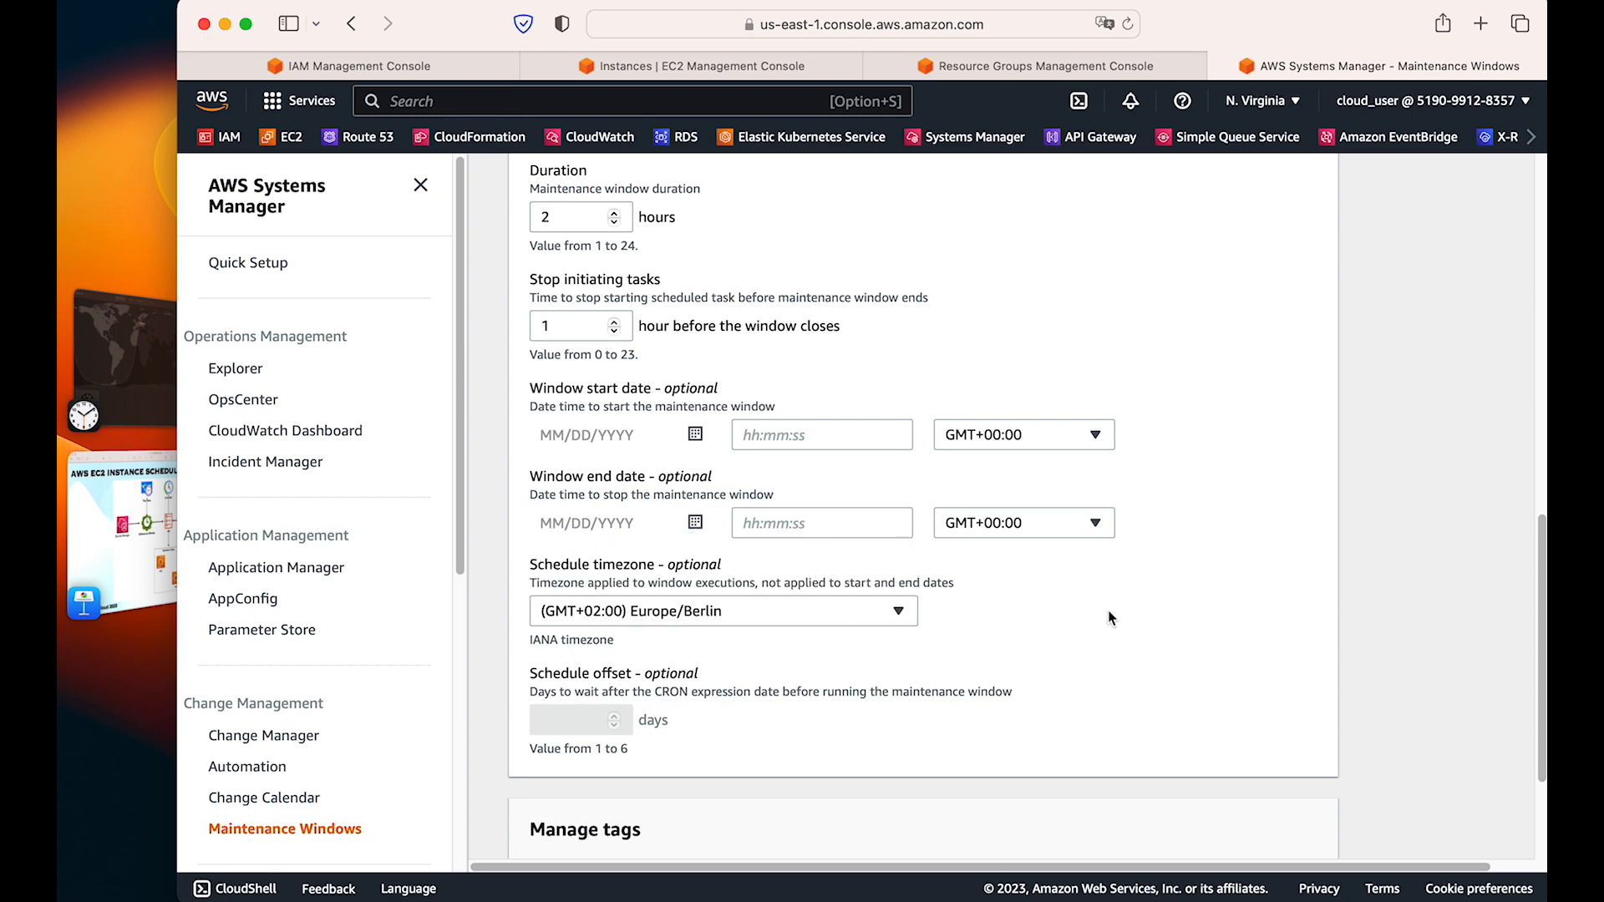
Step: Review the start-ec2 window's name and schedule settings, create the maintenance window, and dismiss the notification
scroll(1107, 615, "down", 2)
scroll(1109, 622, "up", 10)
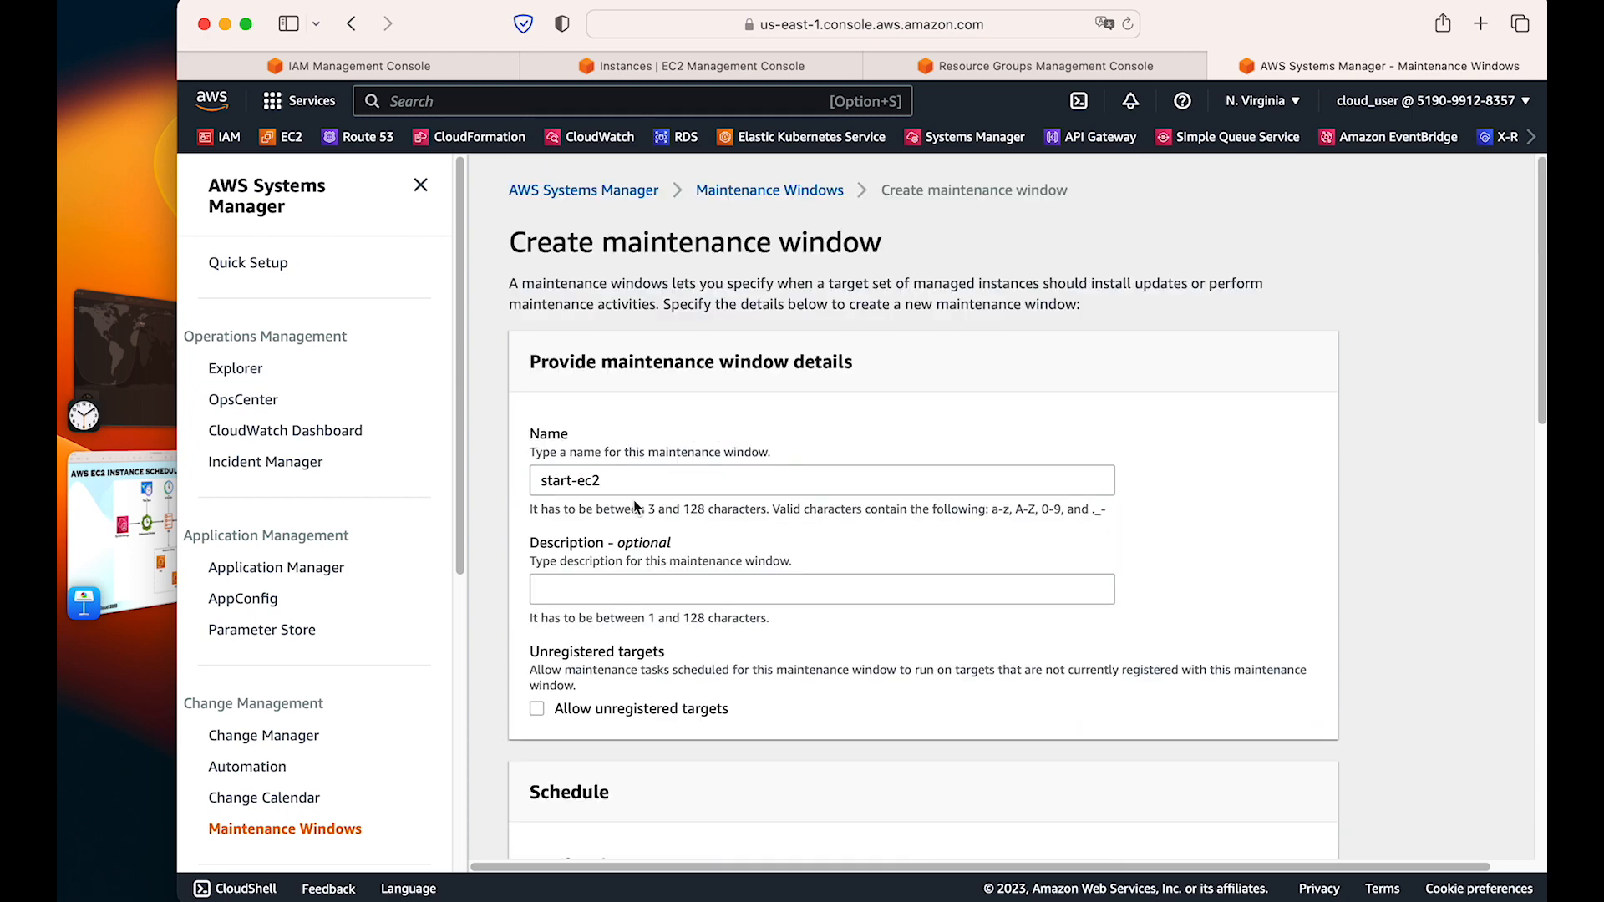
scroll(704, 535, "down", 1)
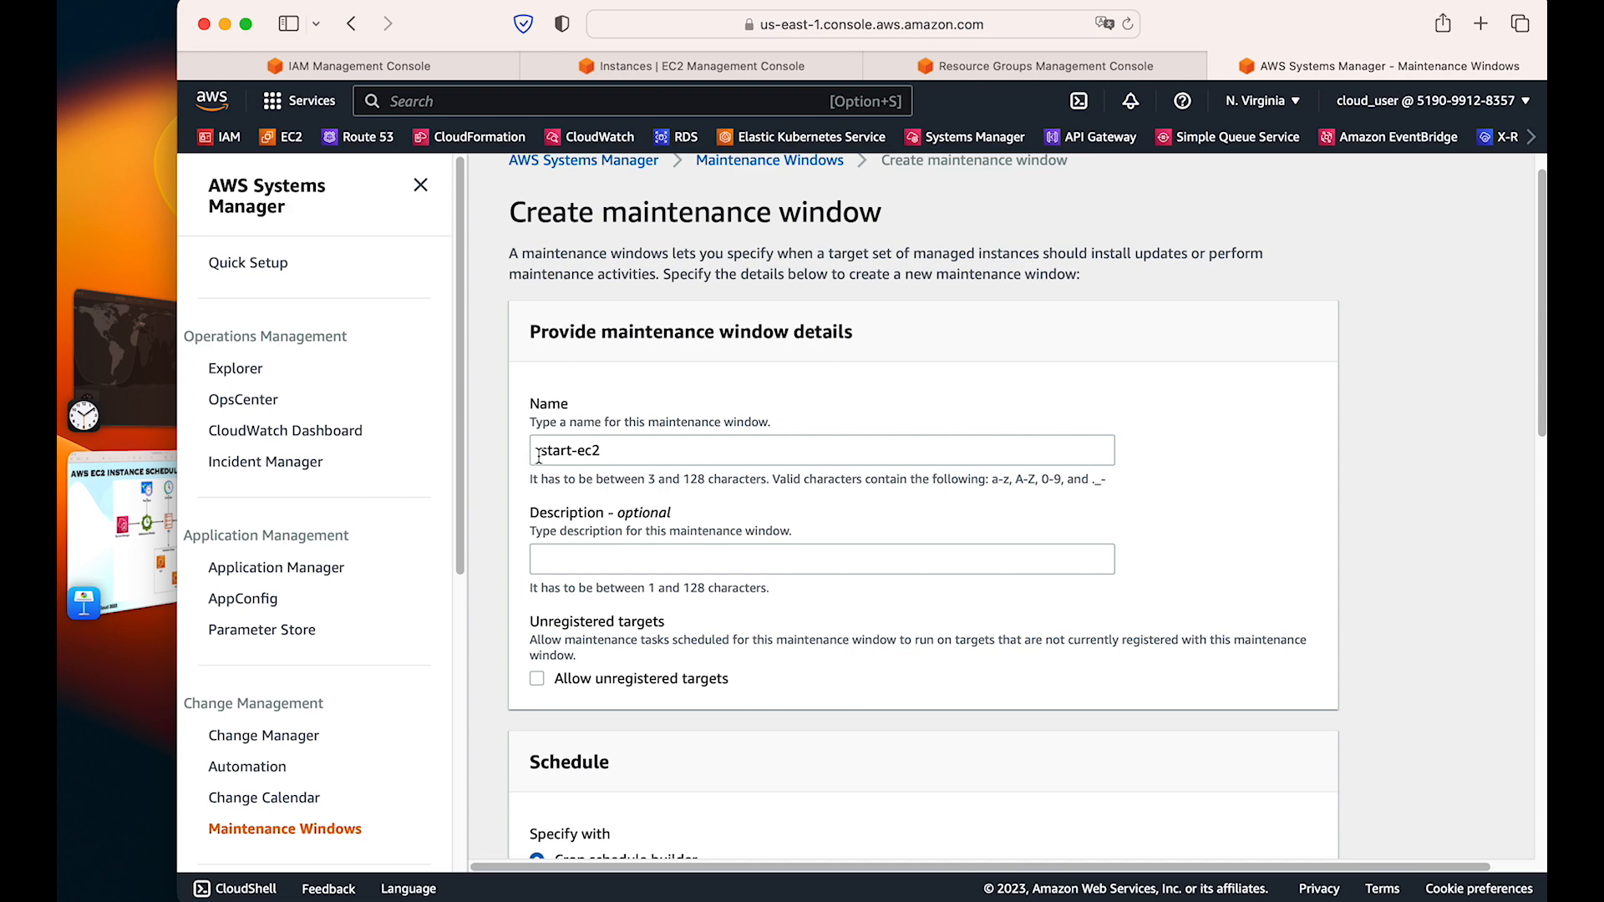
scroll(899, 555, "down", 10)
scroll(1057, 673, "down", 5)
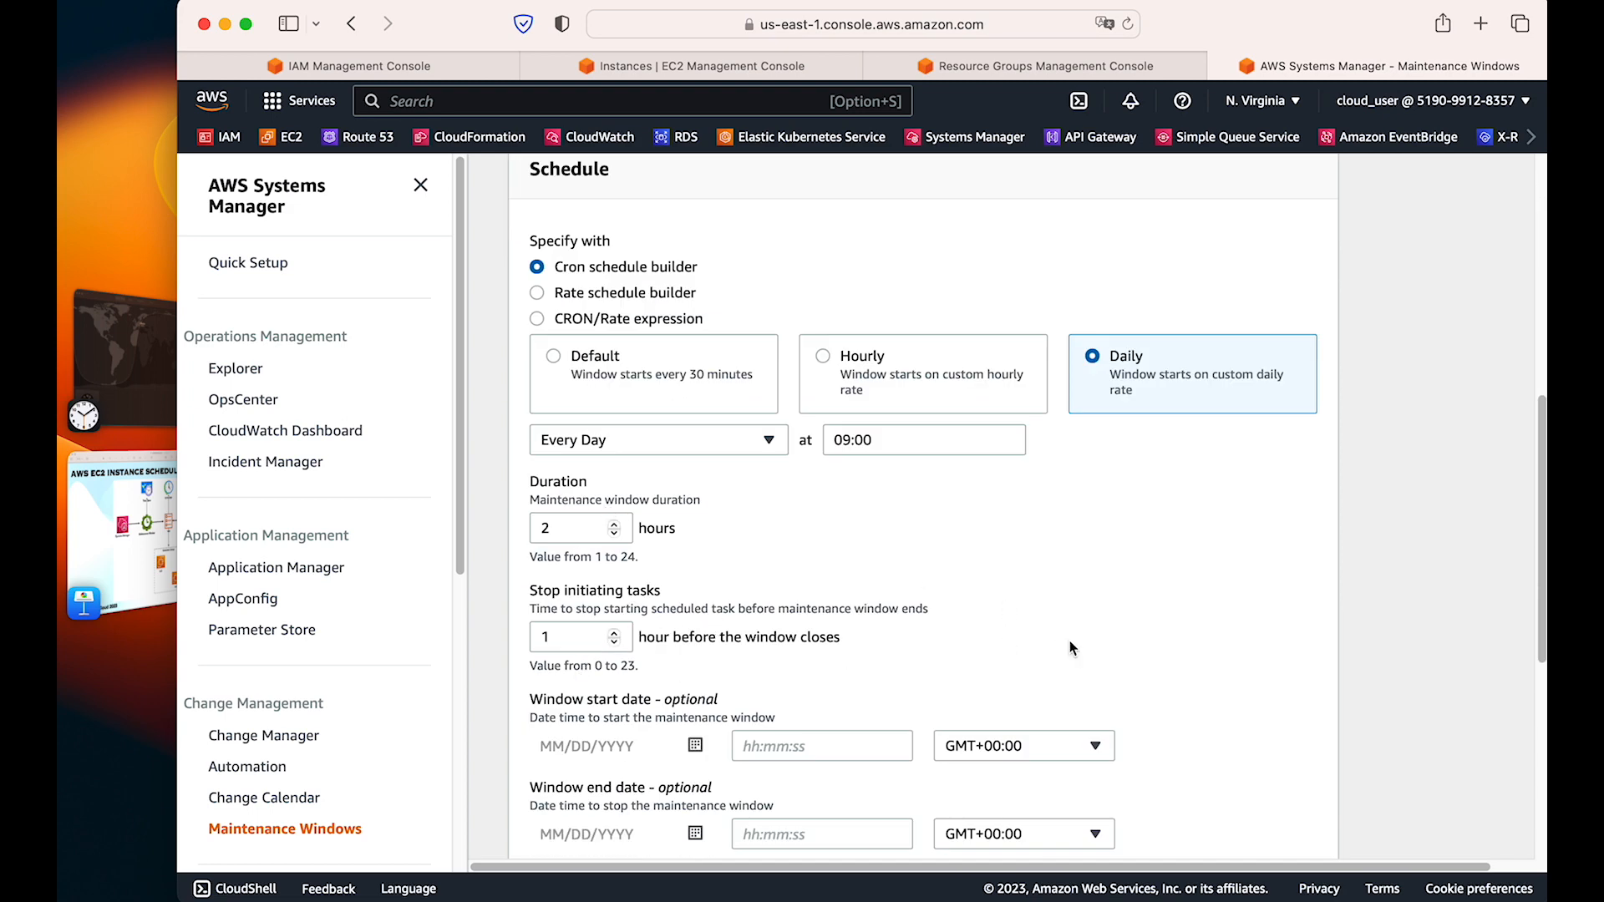
scroll(885, 607, "down", 8)
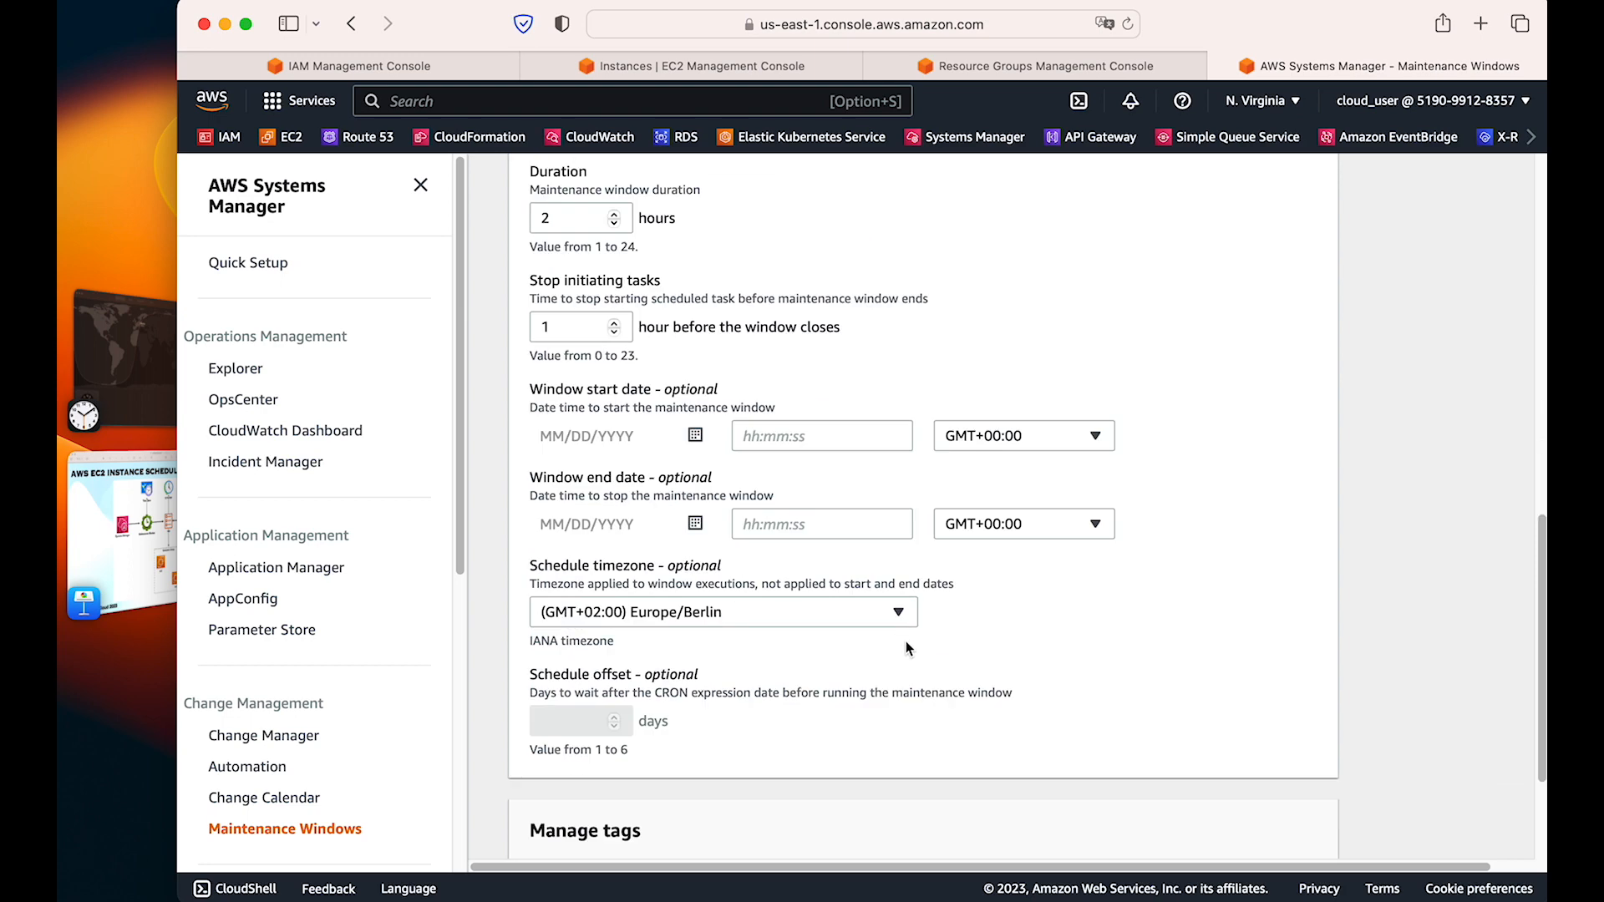
scroll(1086, 643, "down", 5)
left_click(1250, 824)
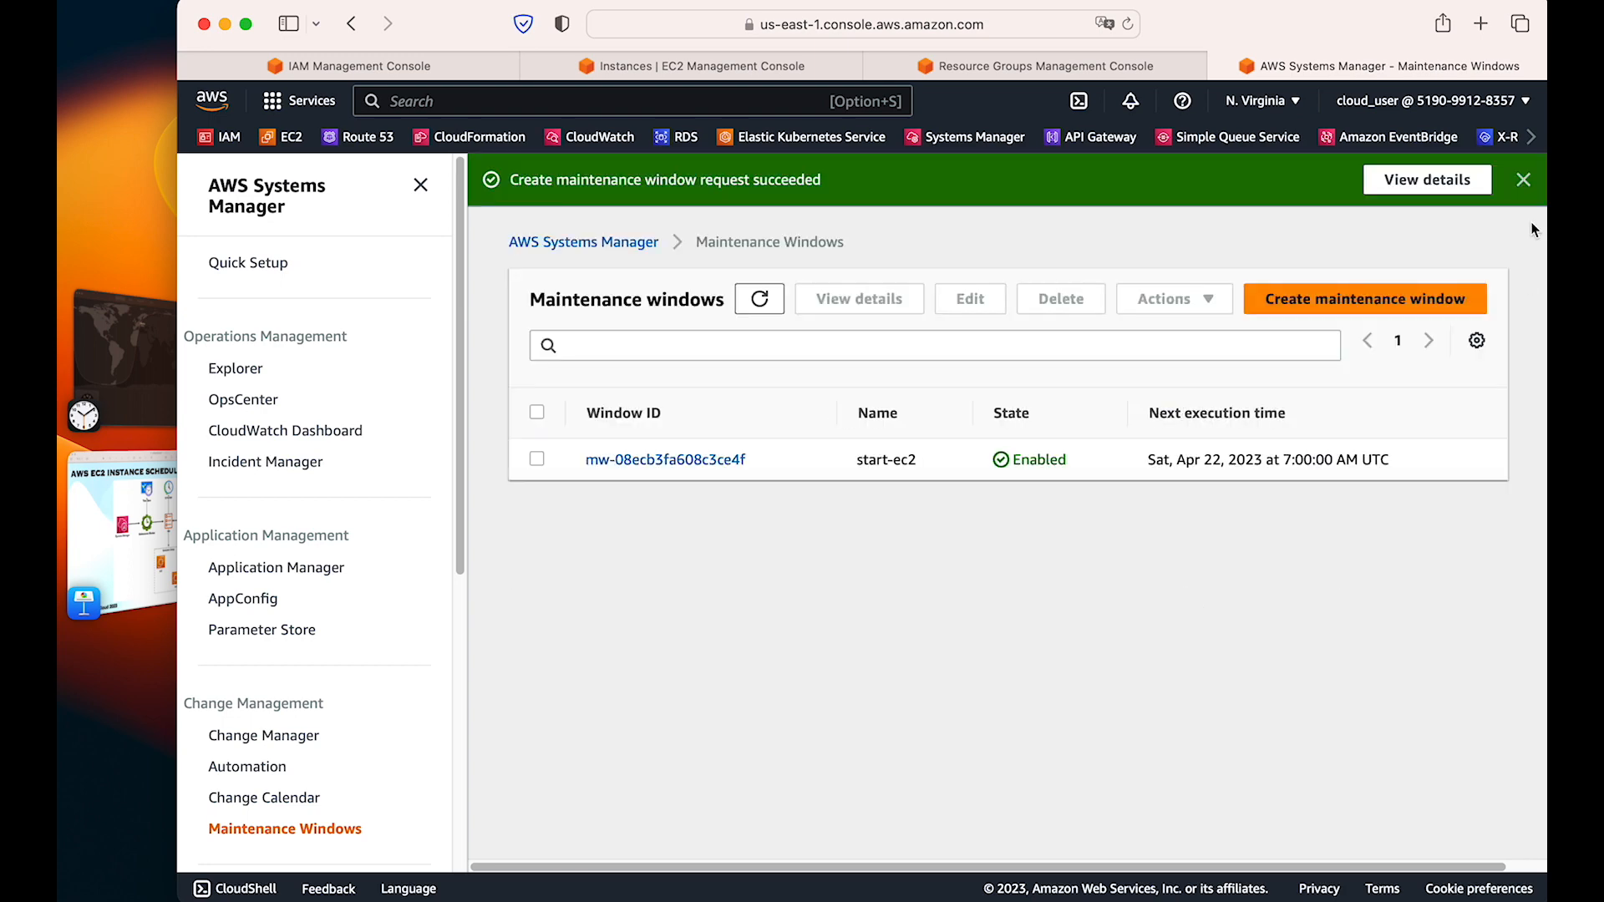
left_click(1523, 180)
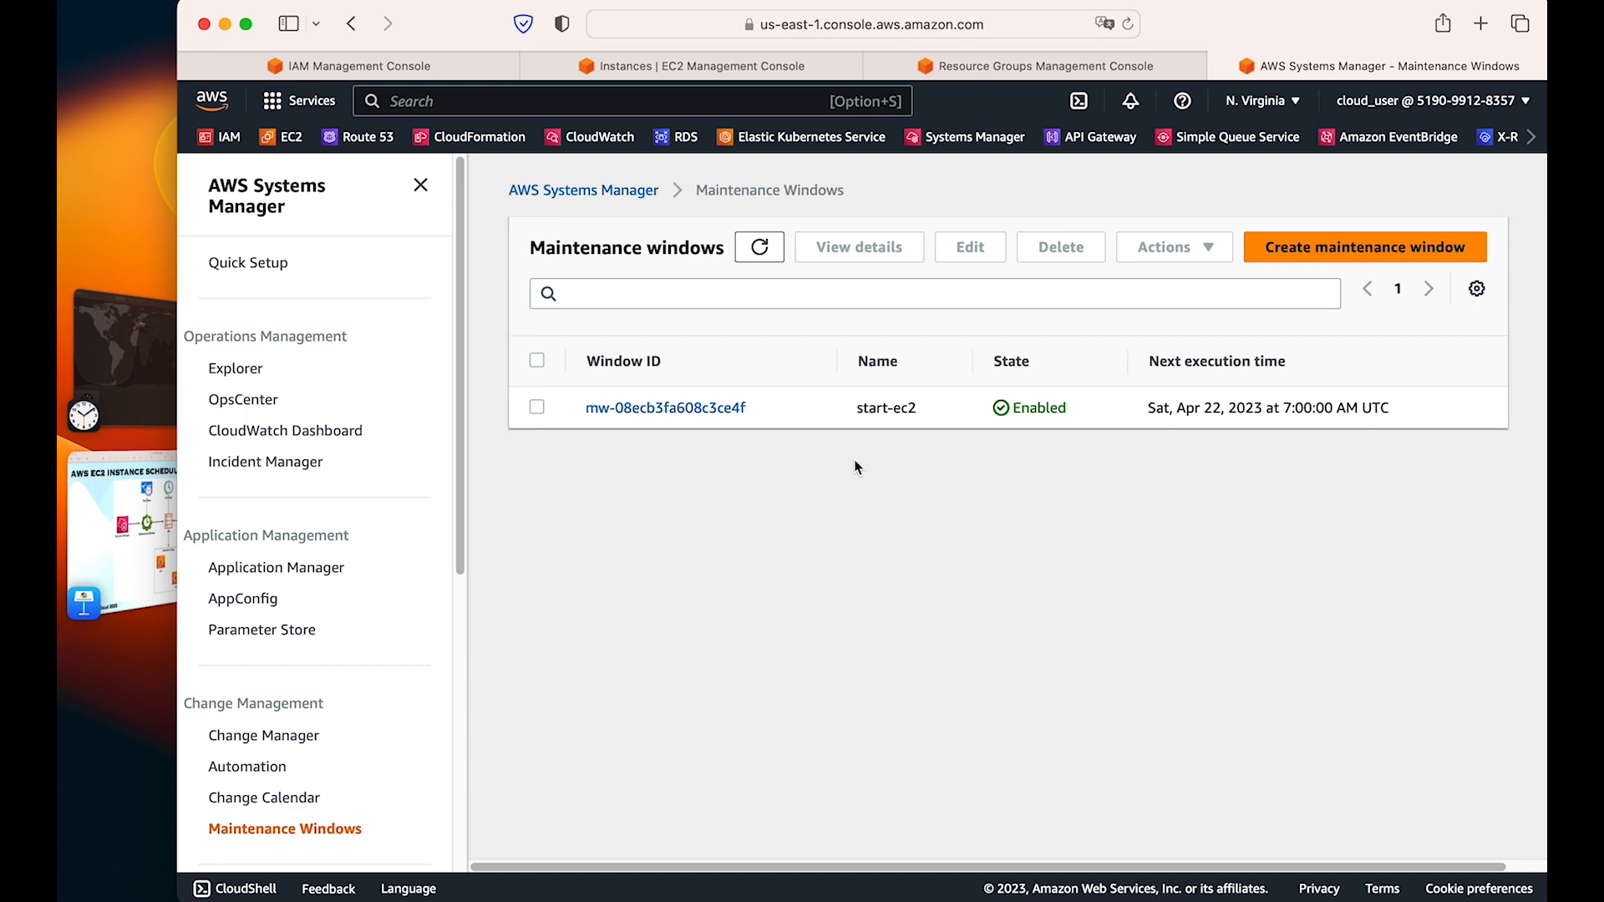
left_click_drag(857, 408, 967, 410)
left_click(969, 500)
Step: Start another maintenance window named stop-ec2 and disallow unregistered targets
left_click(1346, 258)
left_click(679, 479)
type("stop-ec2")
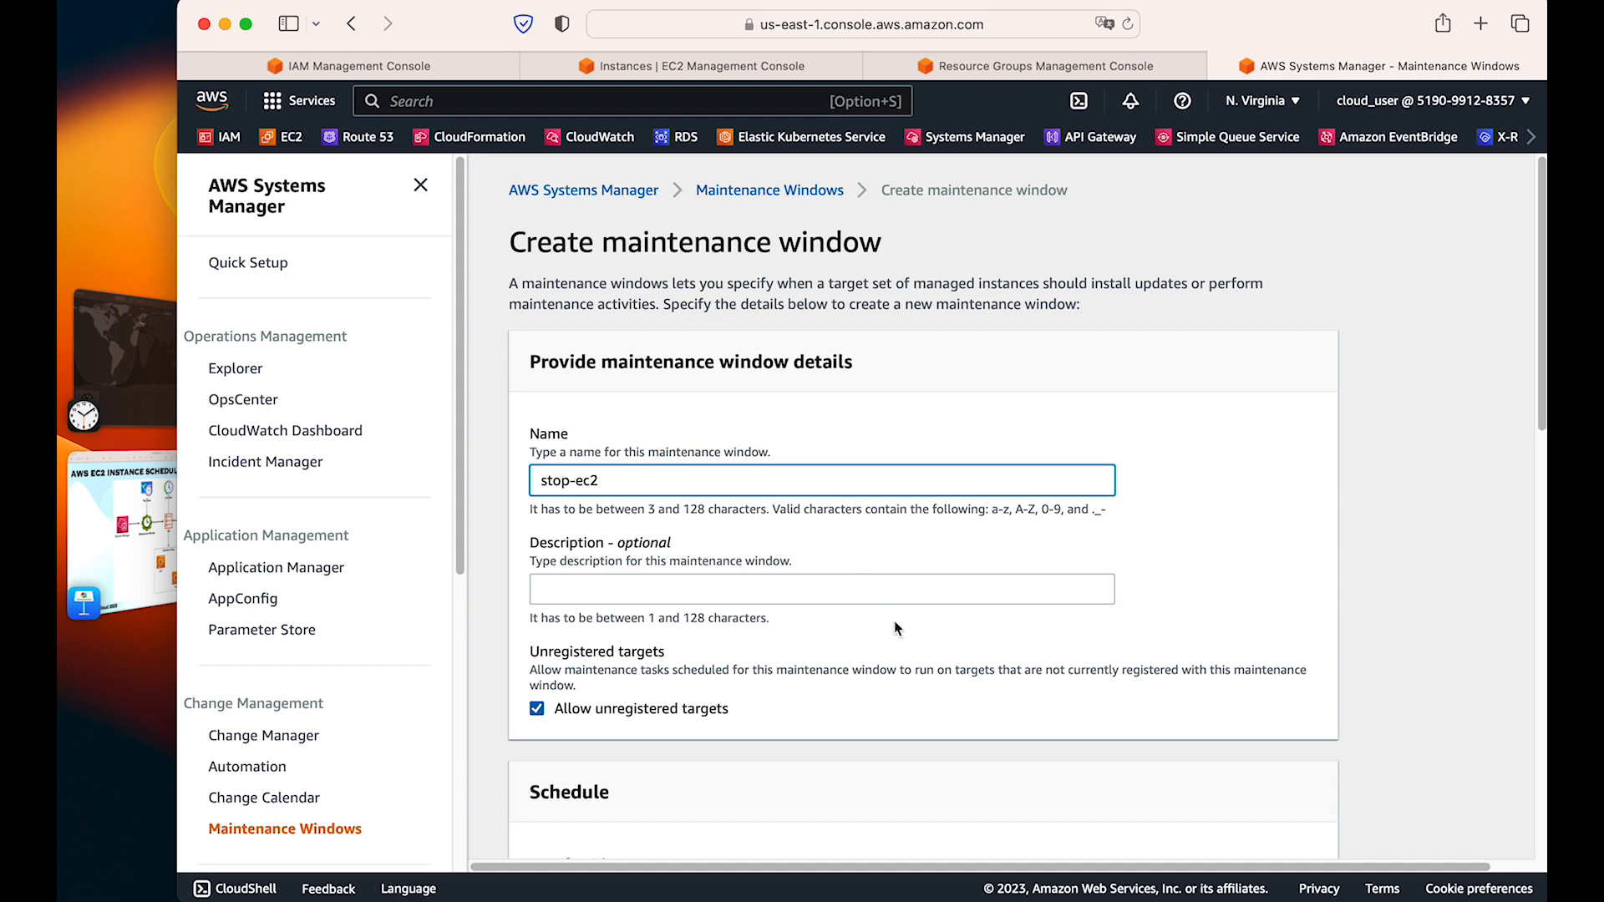
scroll(895, 623, "down", 3)
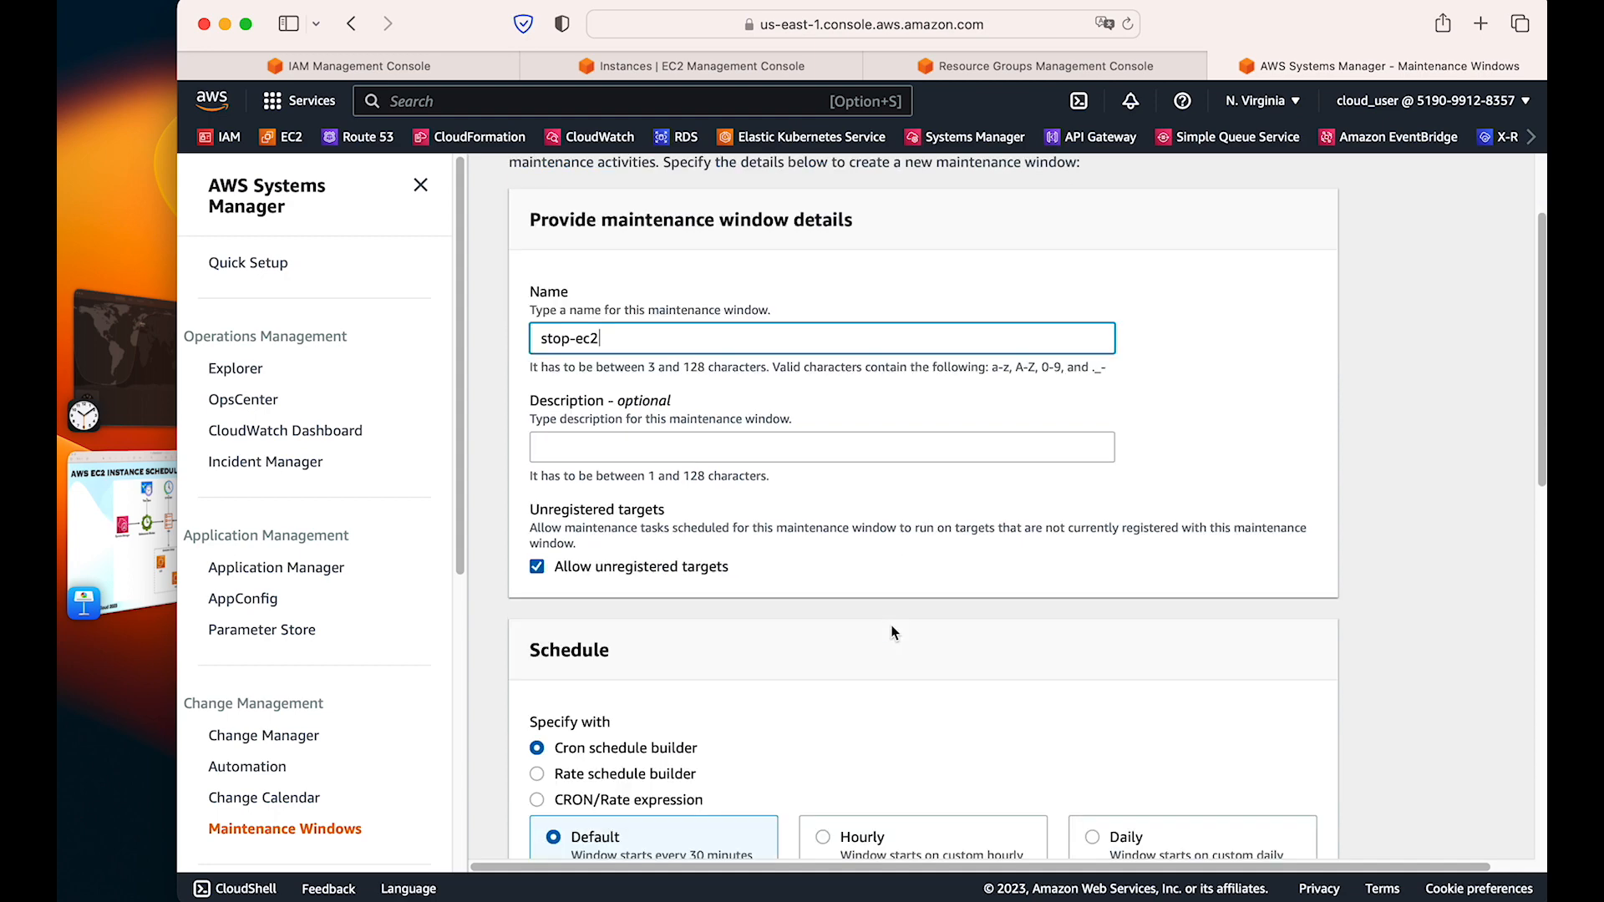
left_click(537, 466)
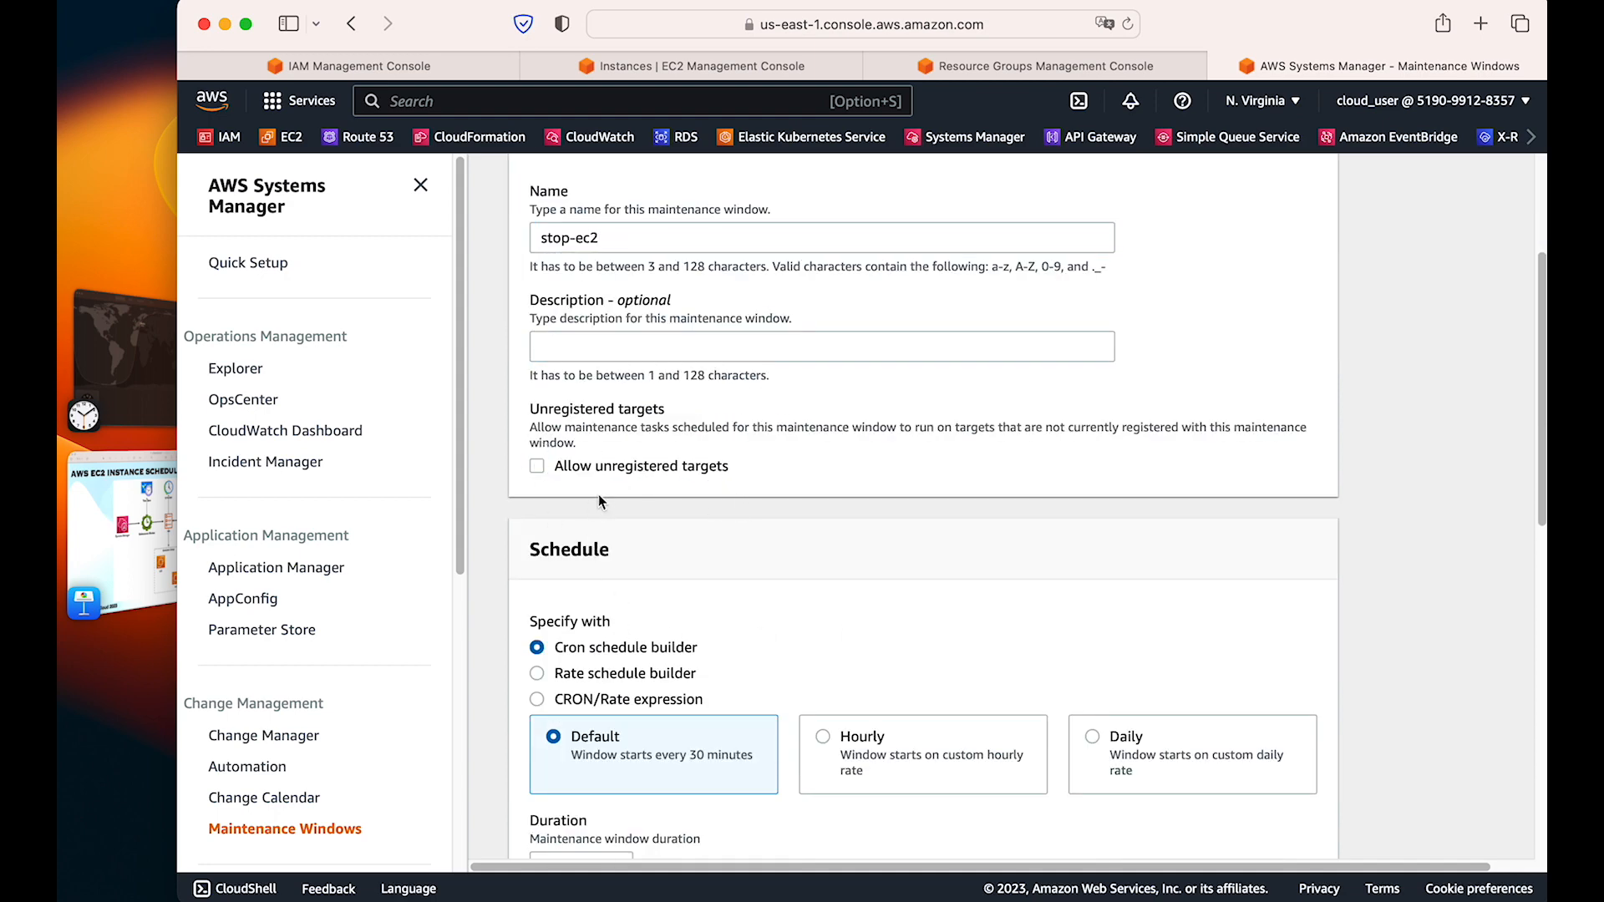
Step: Set the stop-ec2 window's cron schedule to run daily, Every Day at 17:00
scroll(759, 500, "down", 2)
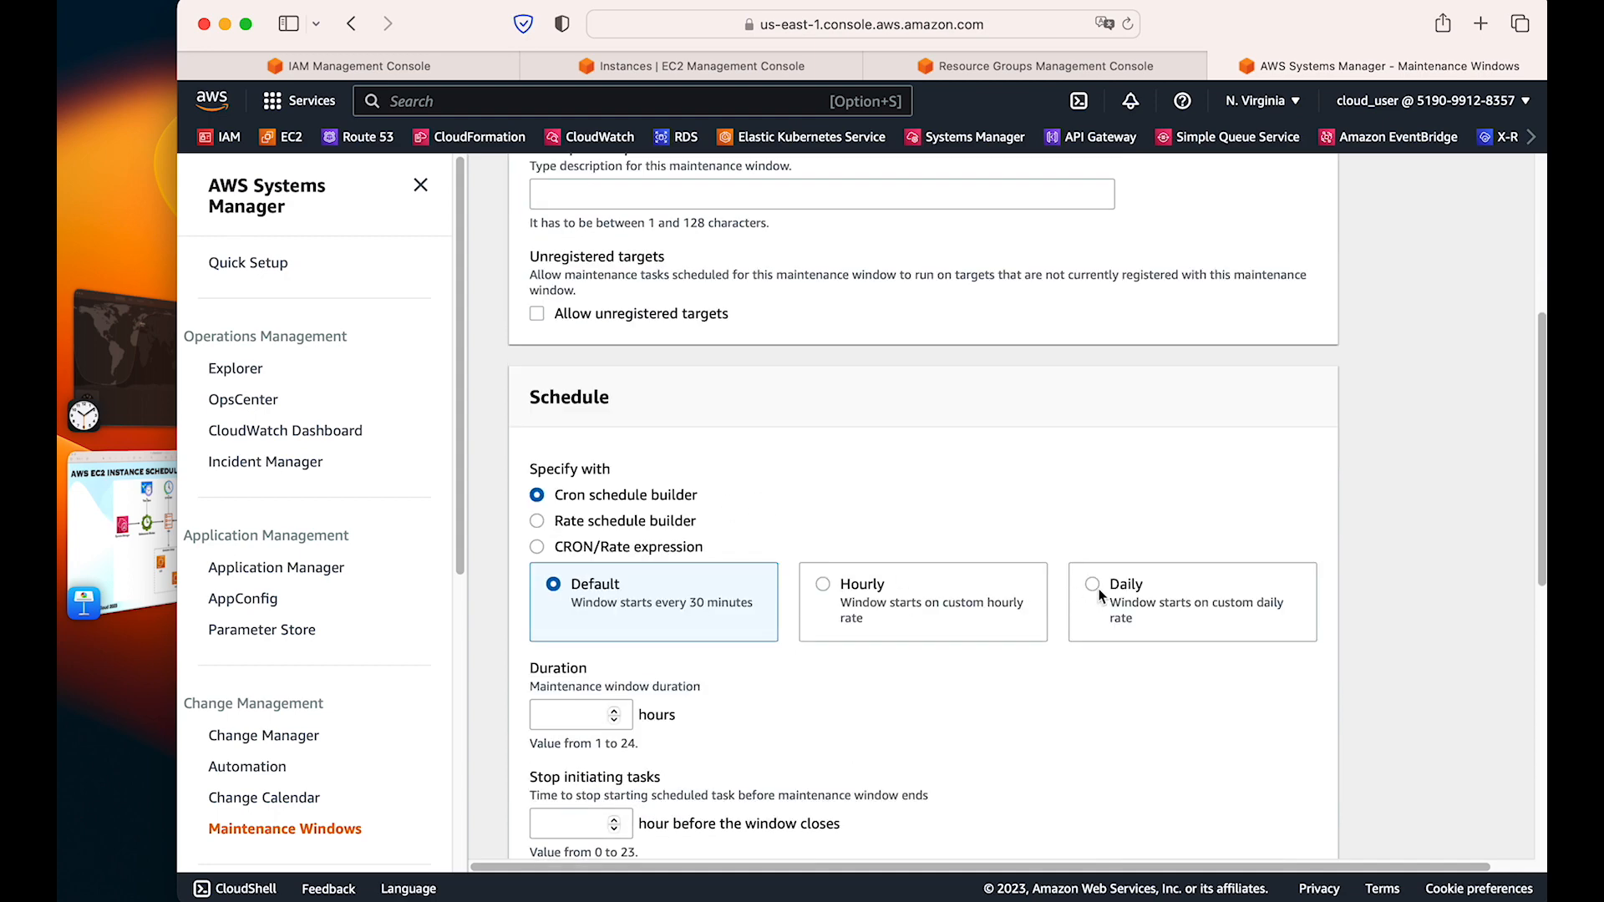
left_click(1097, 592)
scroll(1201, 434, "down", 4)
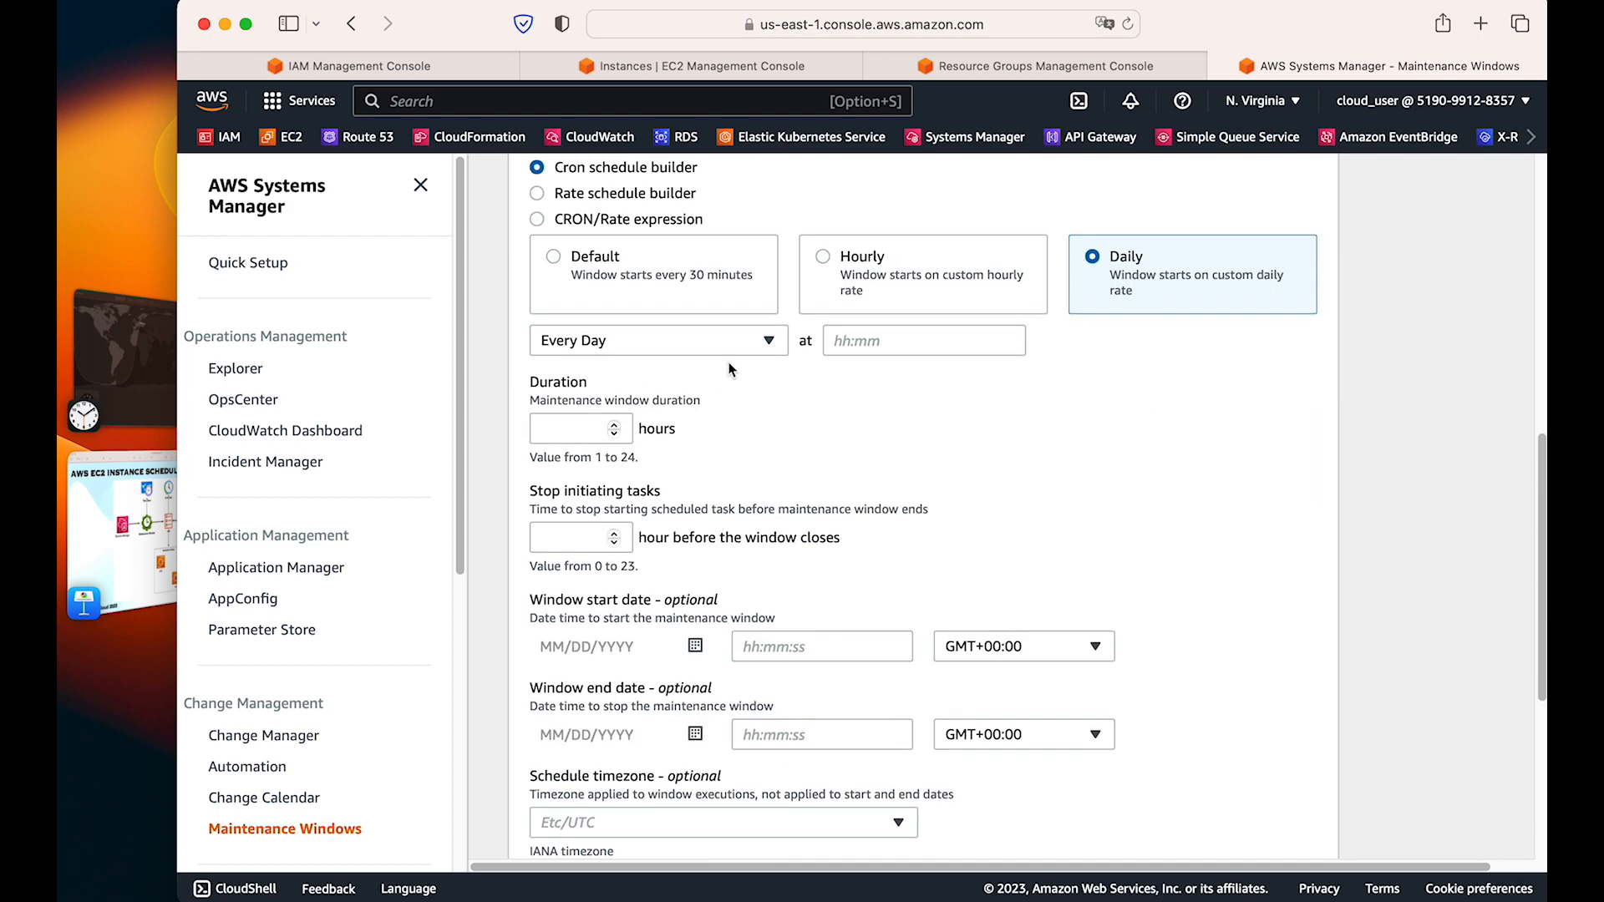
left_click(872, 342)
type("17:00")
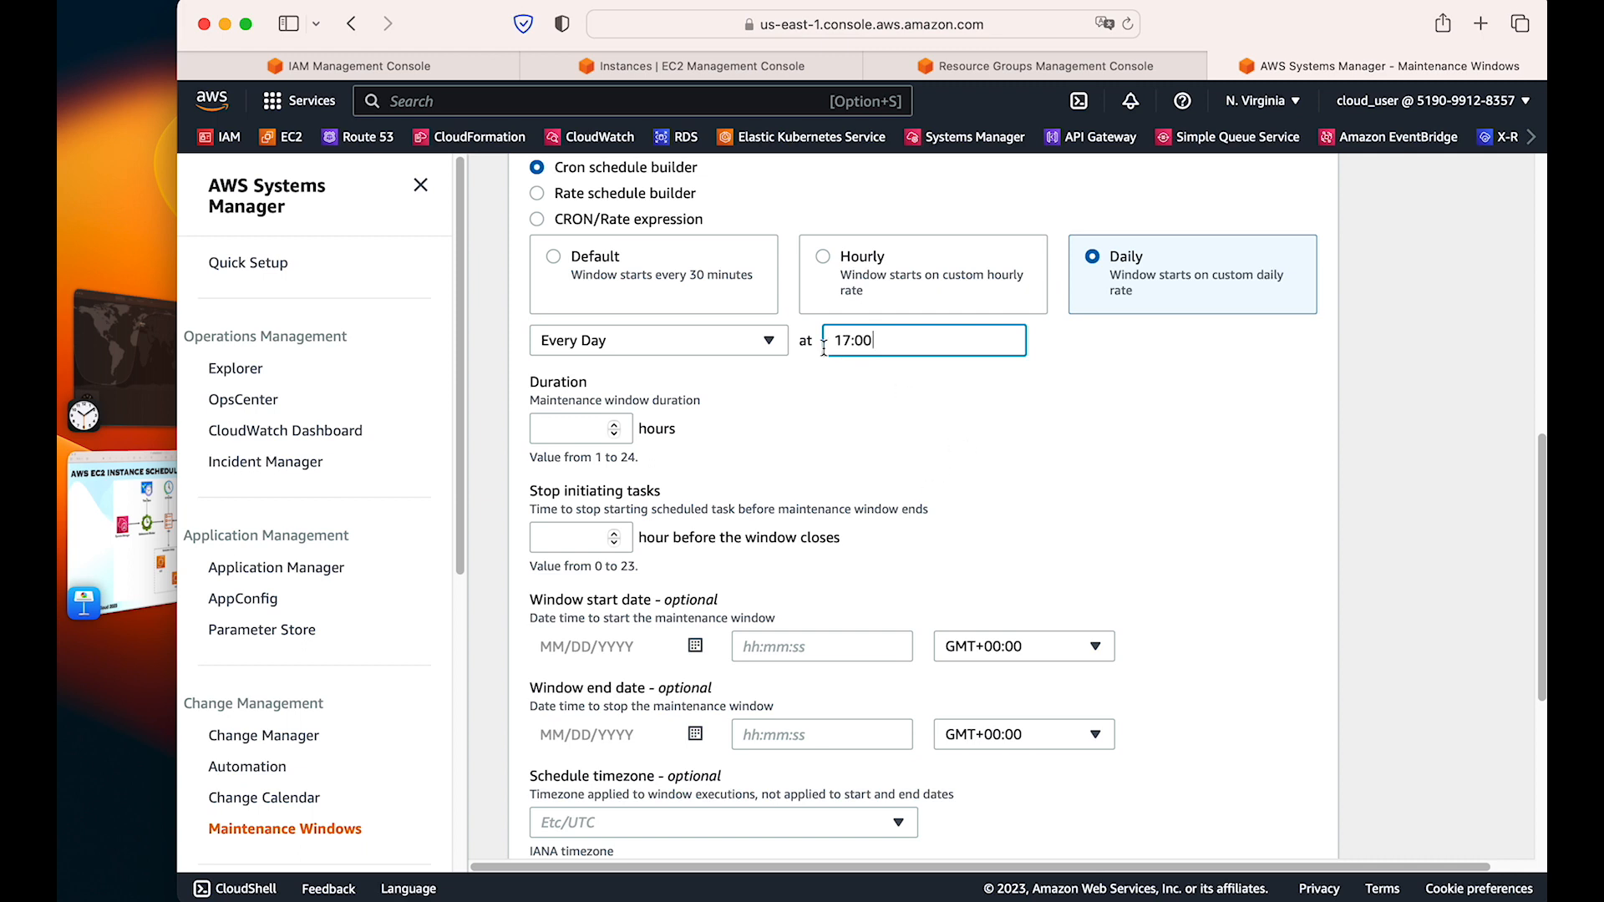
Step: Set the stop-ec2 window's duration to 2 hours and stop initiating tasks 1 hour before it closes
left_click(554, 430)
type("2")
left_click(556, 537)
type("1")
scroll(809, 532, "down", 5)
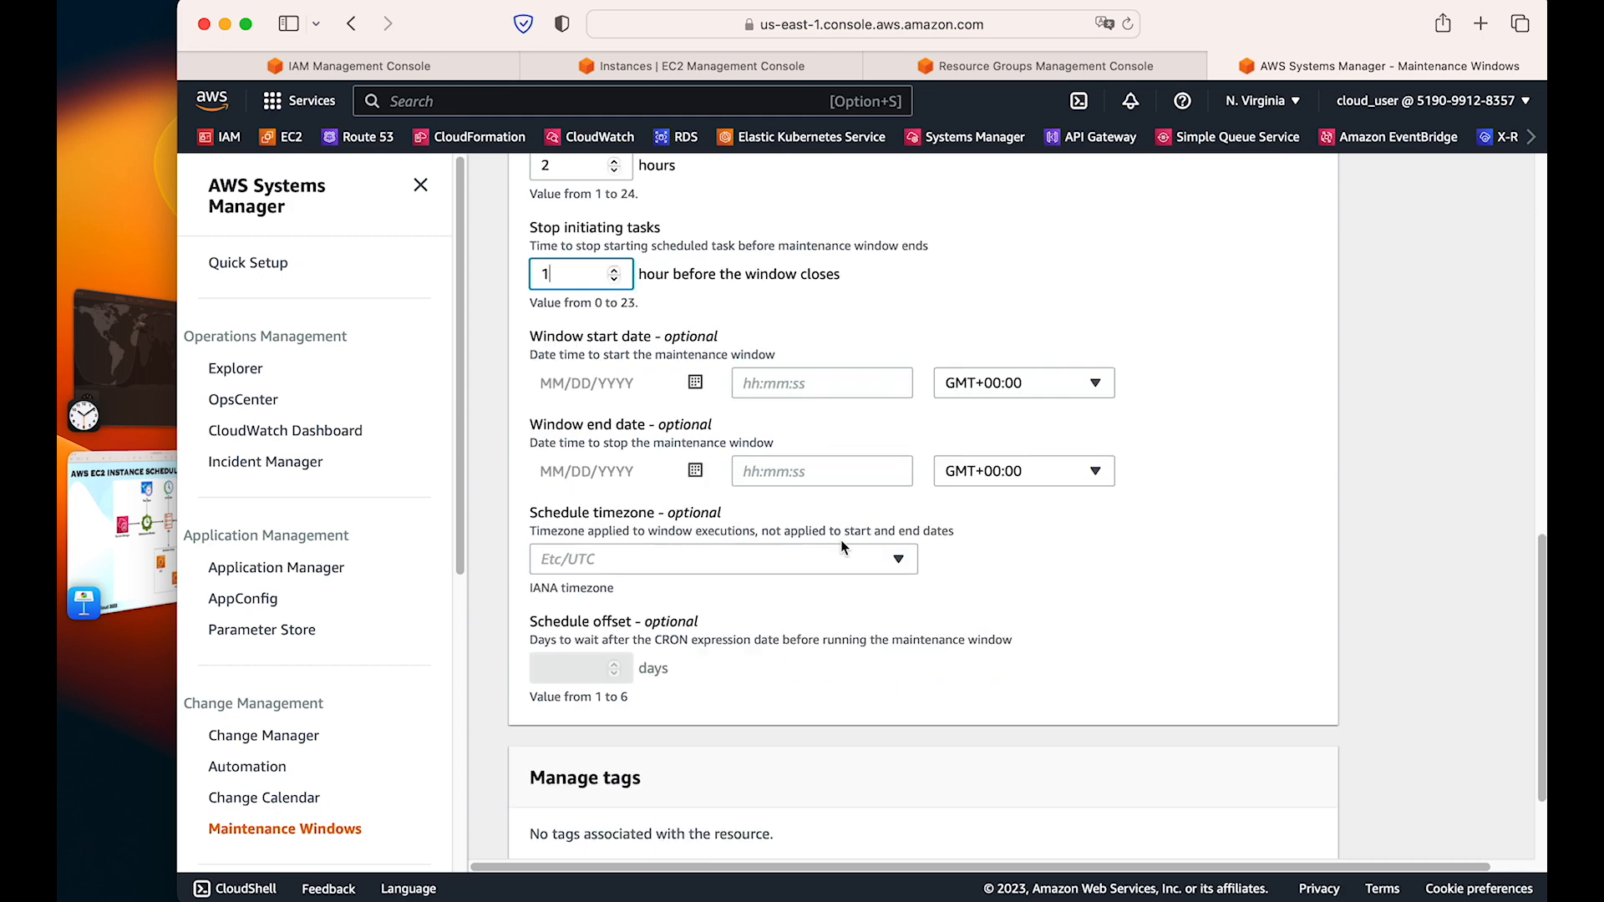
Step: Set the schedule timezone to (GMT+02:00) Europe/Berlin and create the stop-ec2 maintenance window, dismissing the notification
left_click(659, 576)
type("berlis")
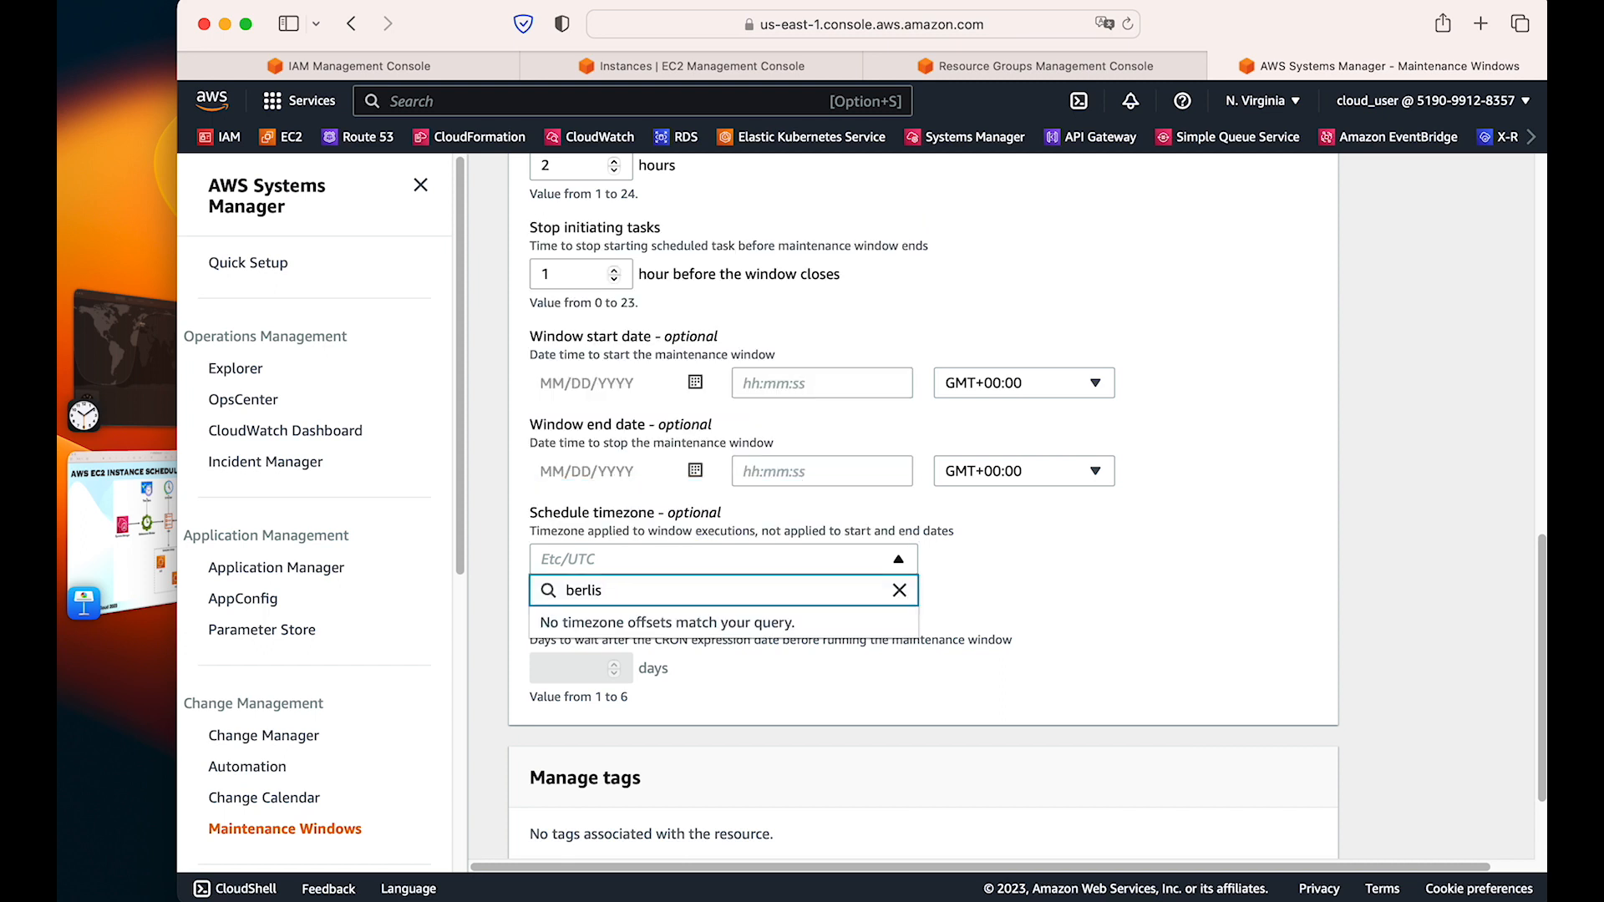
key("BackSpace")
type("n")
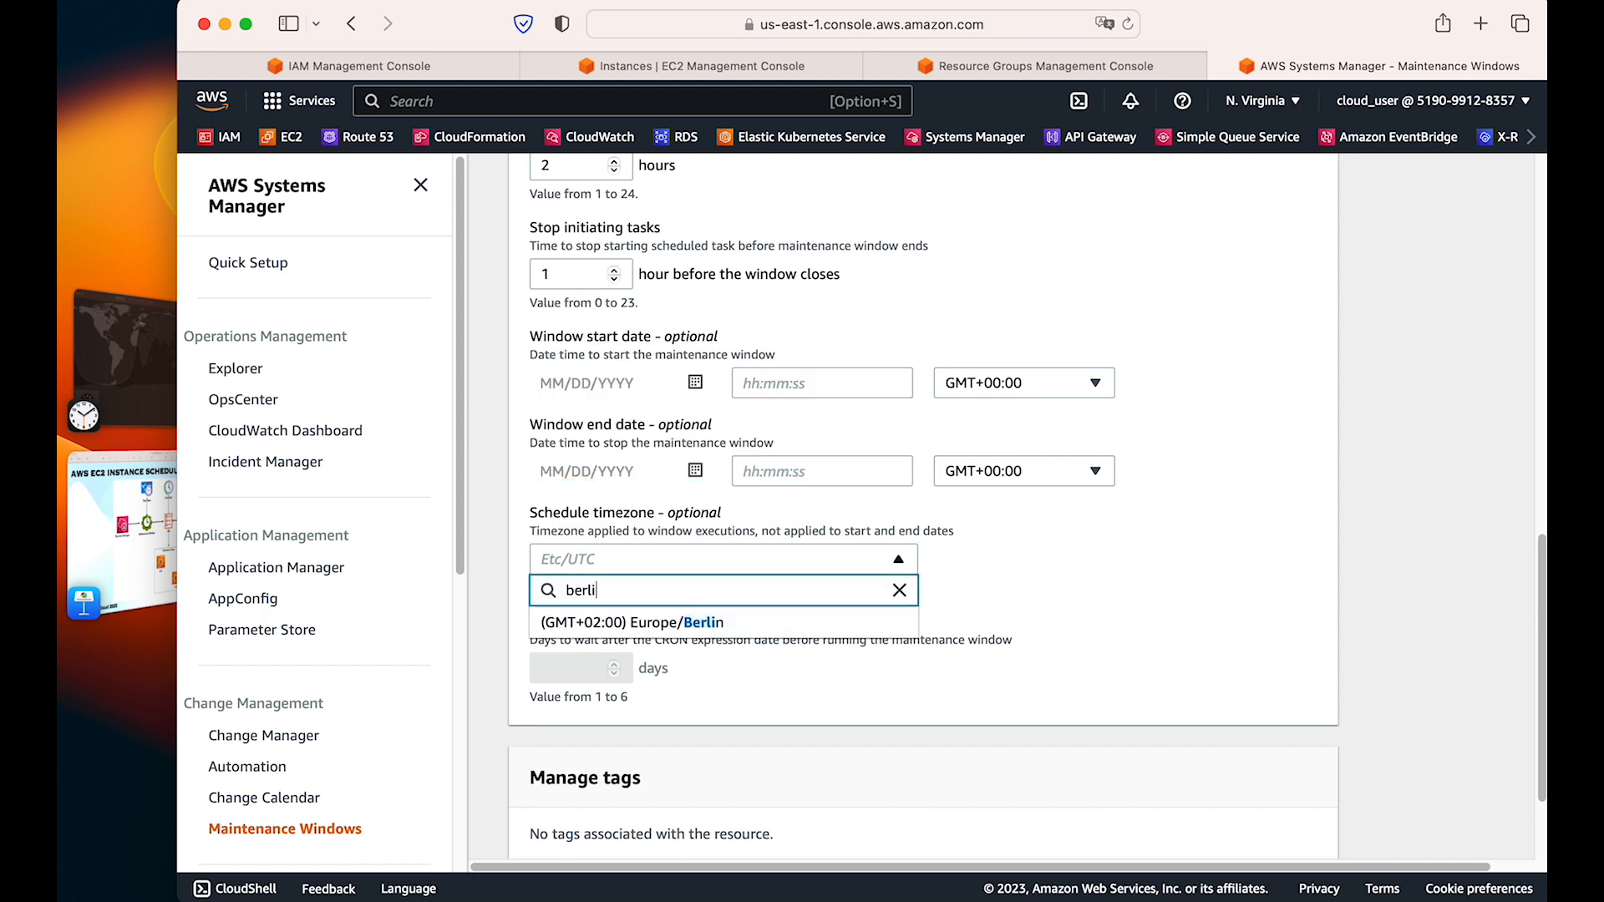
left_click(667, 627)
scroll(667, 639, "down", 2)
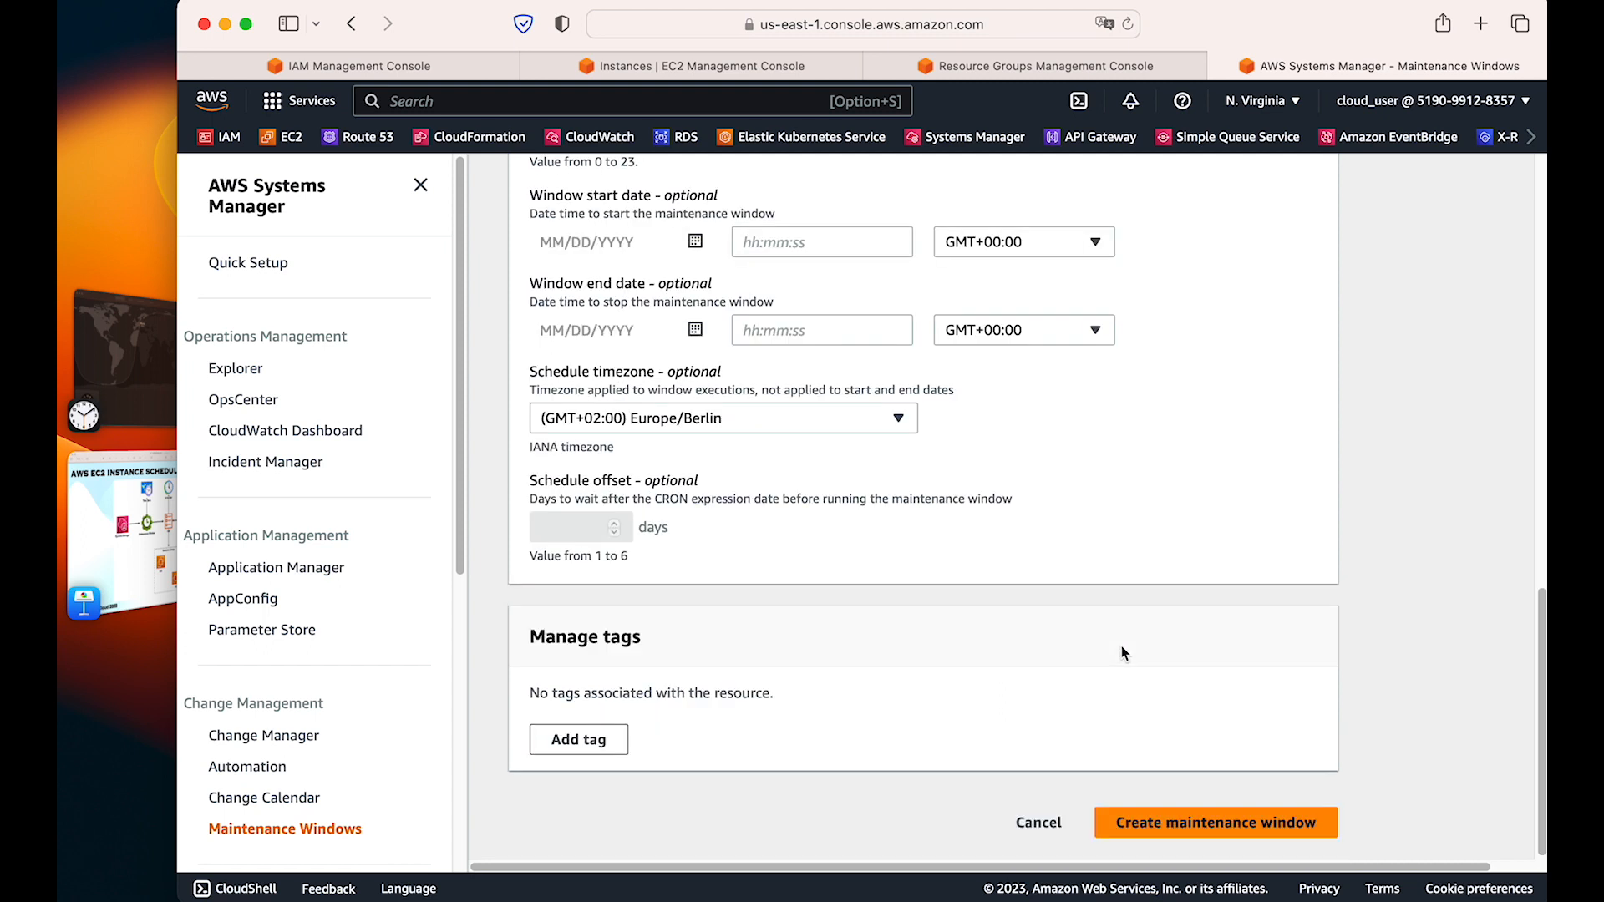
left_click(1228, 820)
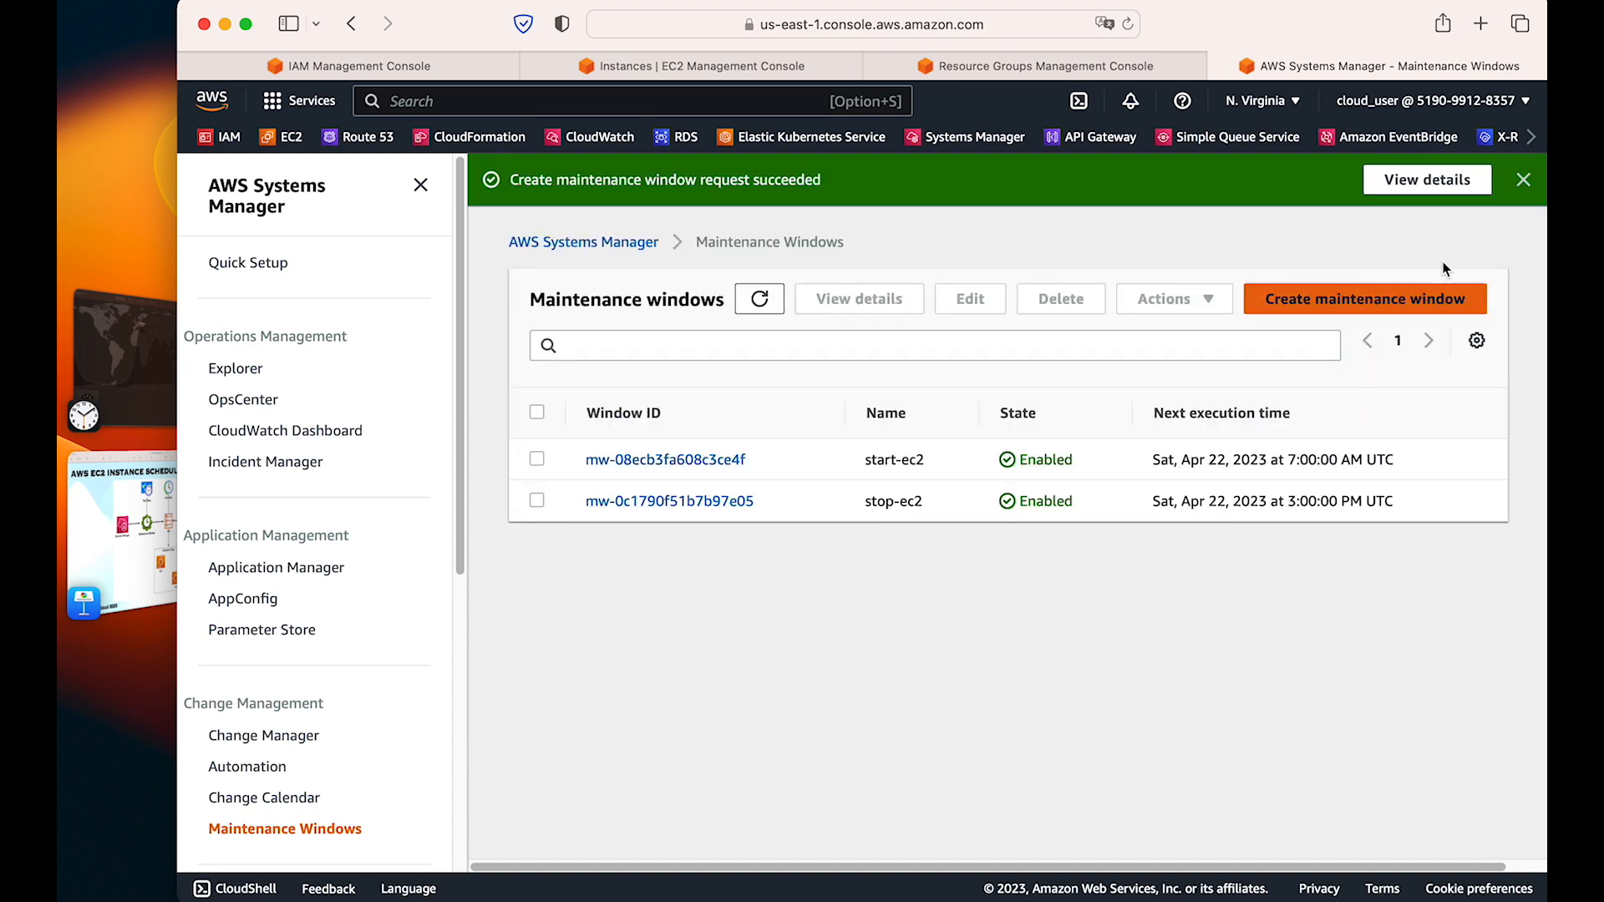
left_click(1523, 180)
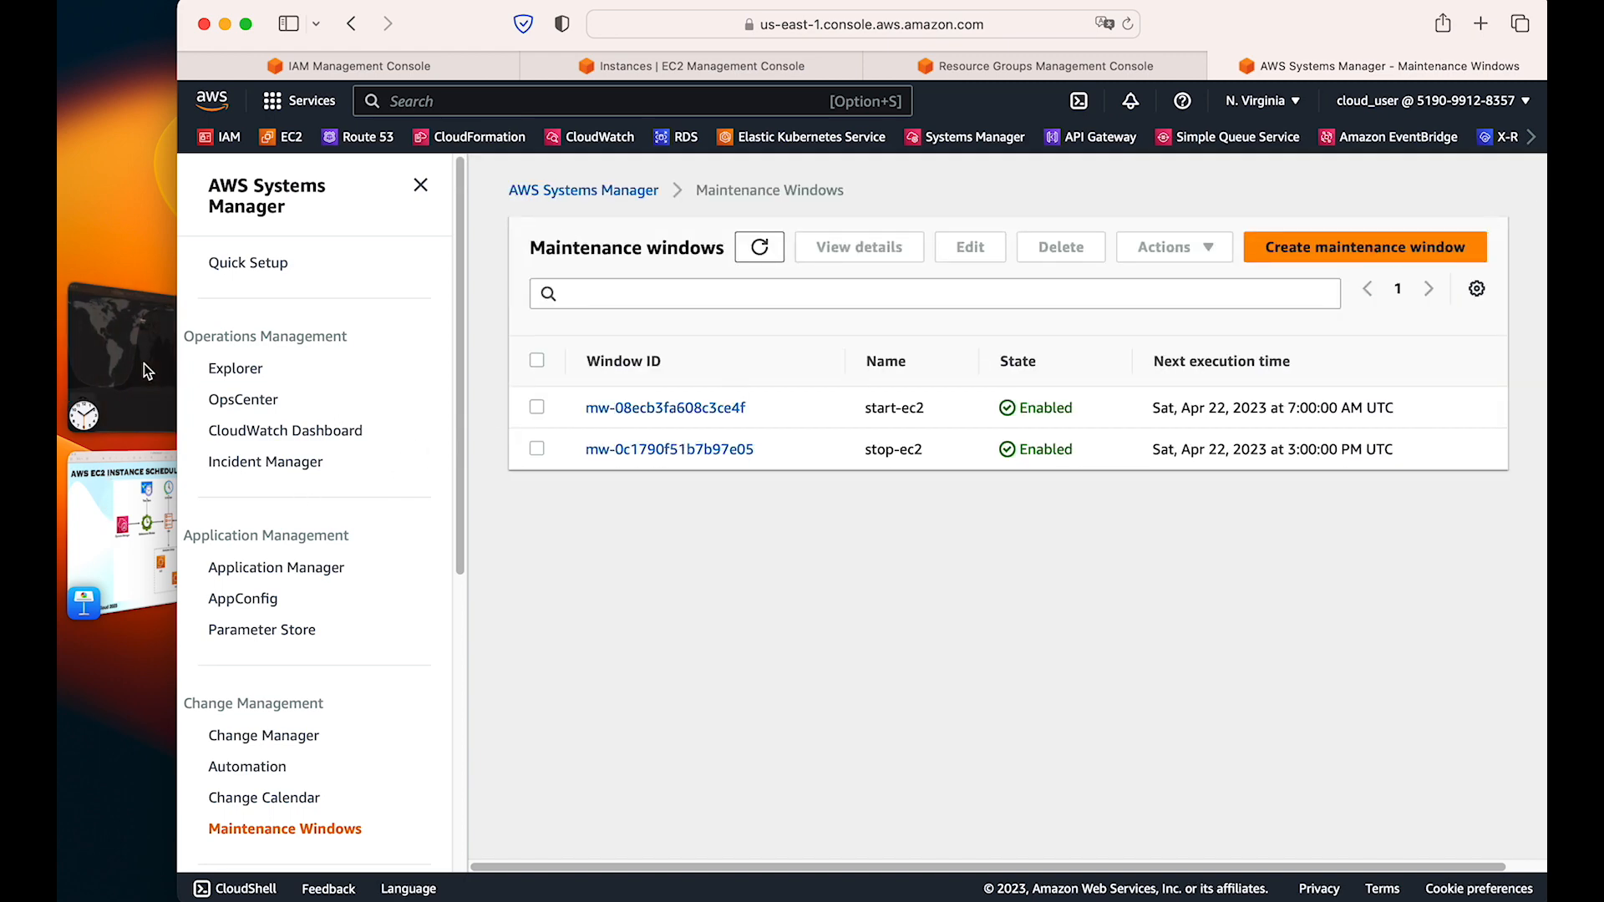
Step: Examine the architecture diagram in the schedule-p2 presentation and the start-ec2 window's description, tasks and targets in the AWS console
left_click(154, 520)
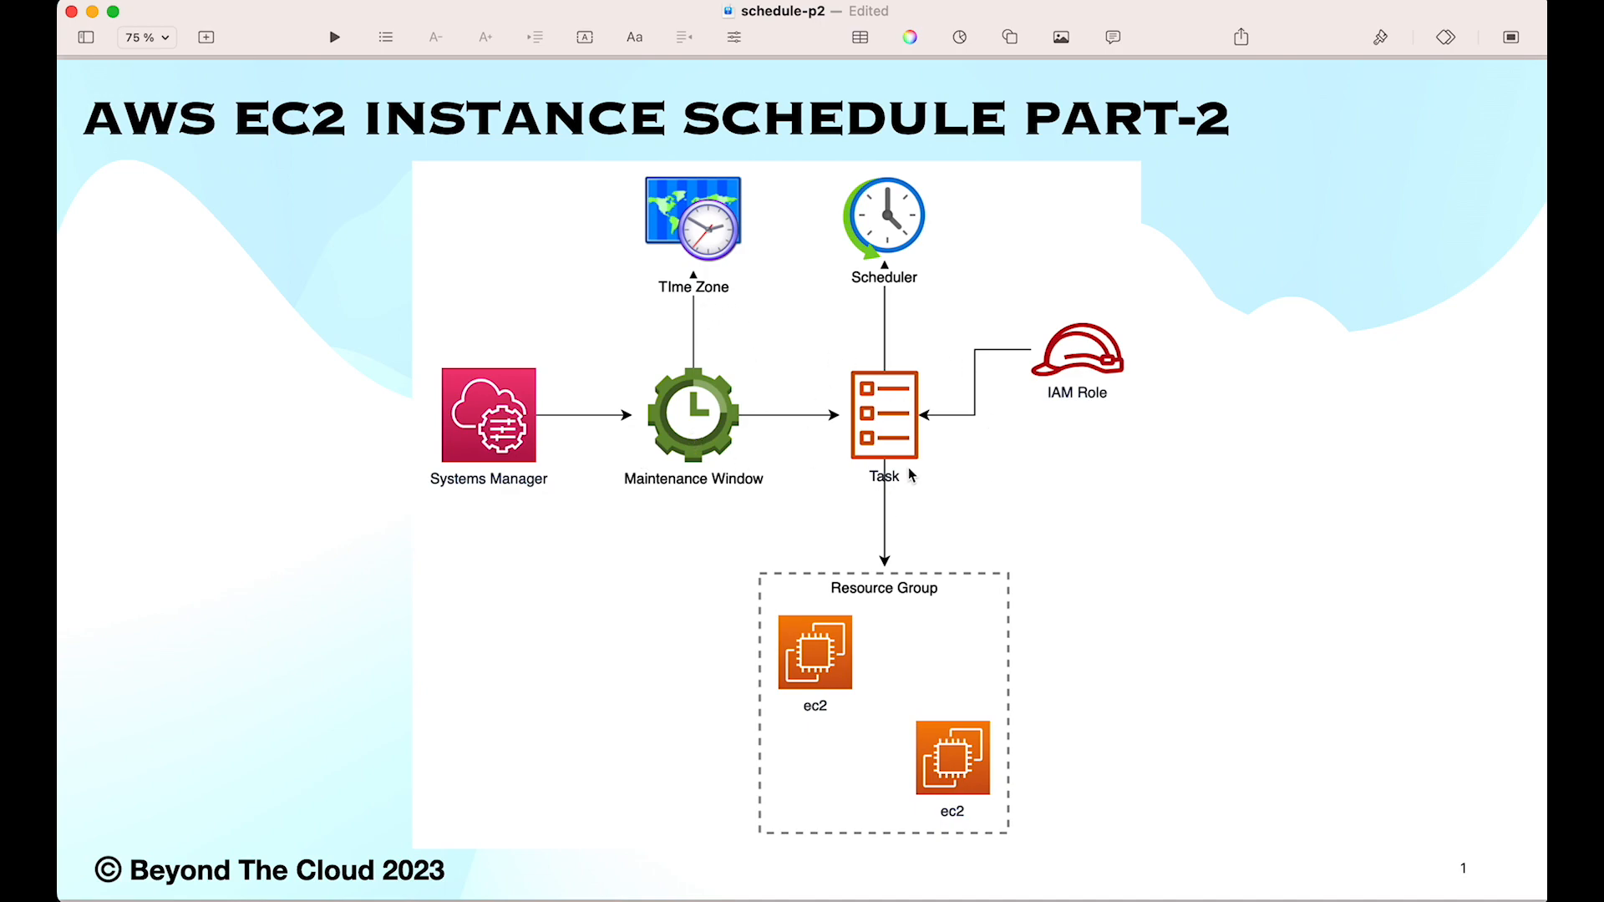
left_click(167, 514)
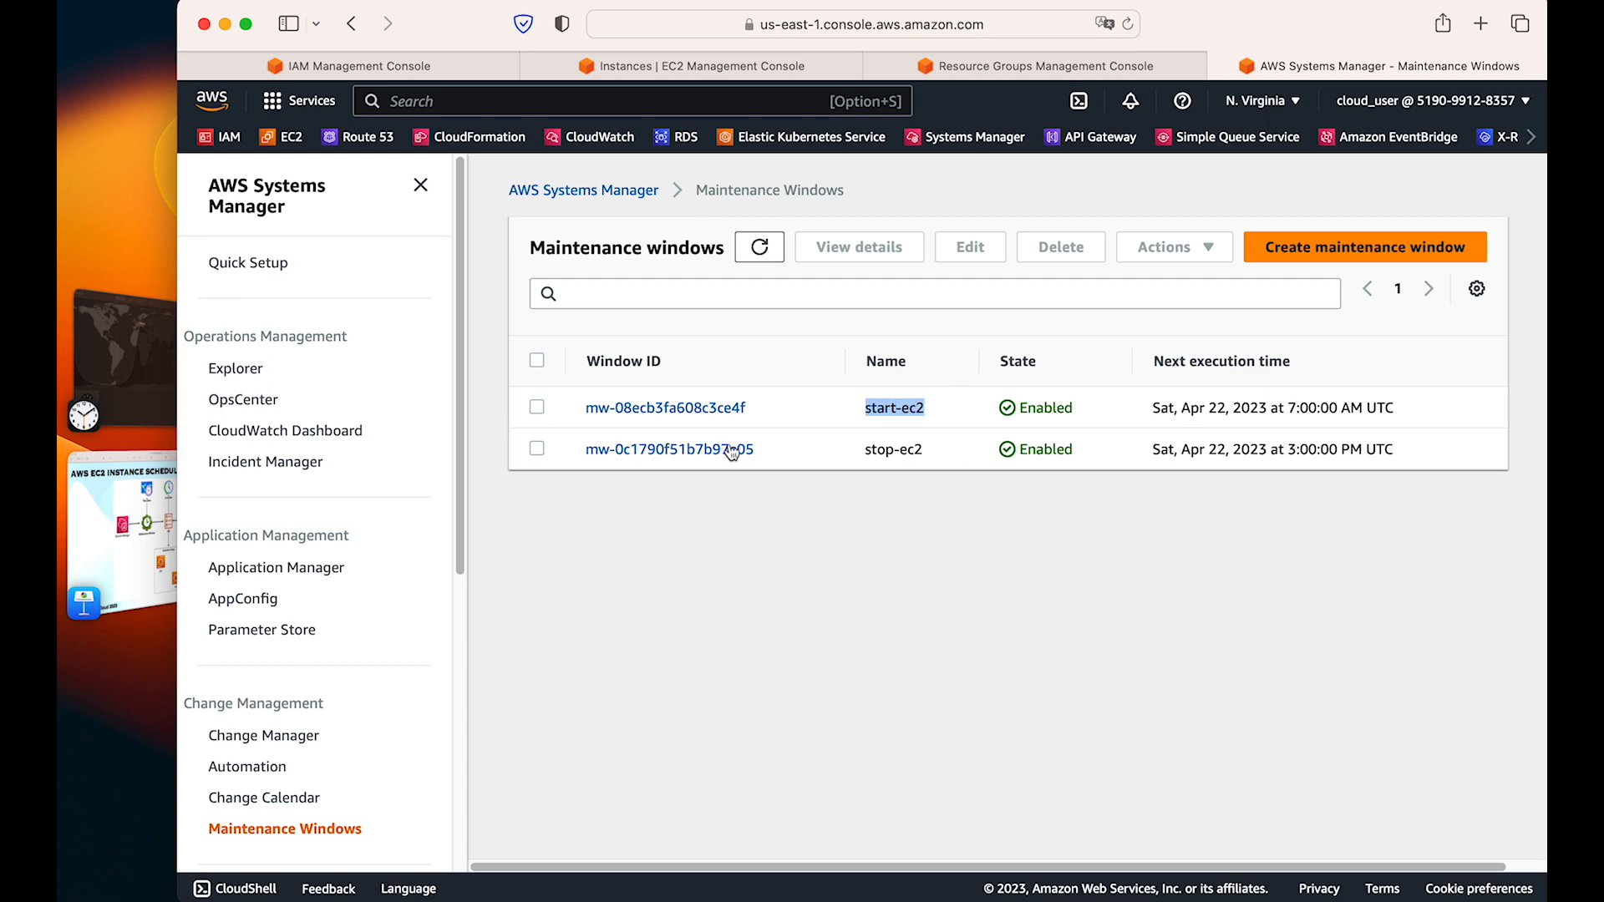
left_click(701, 409)
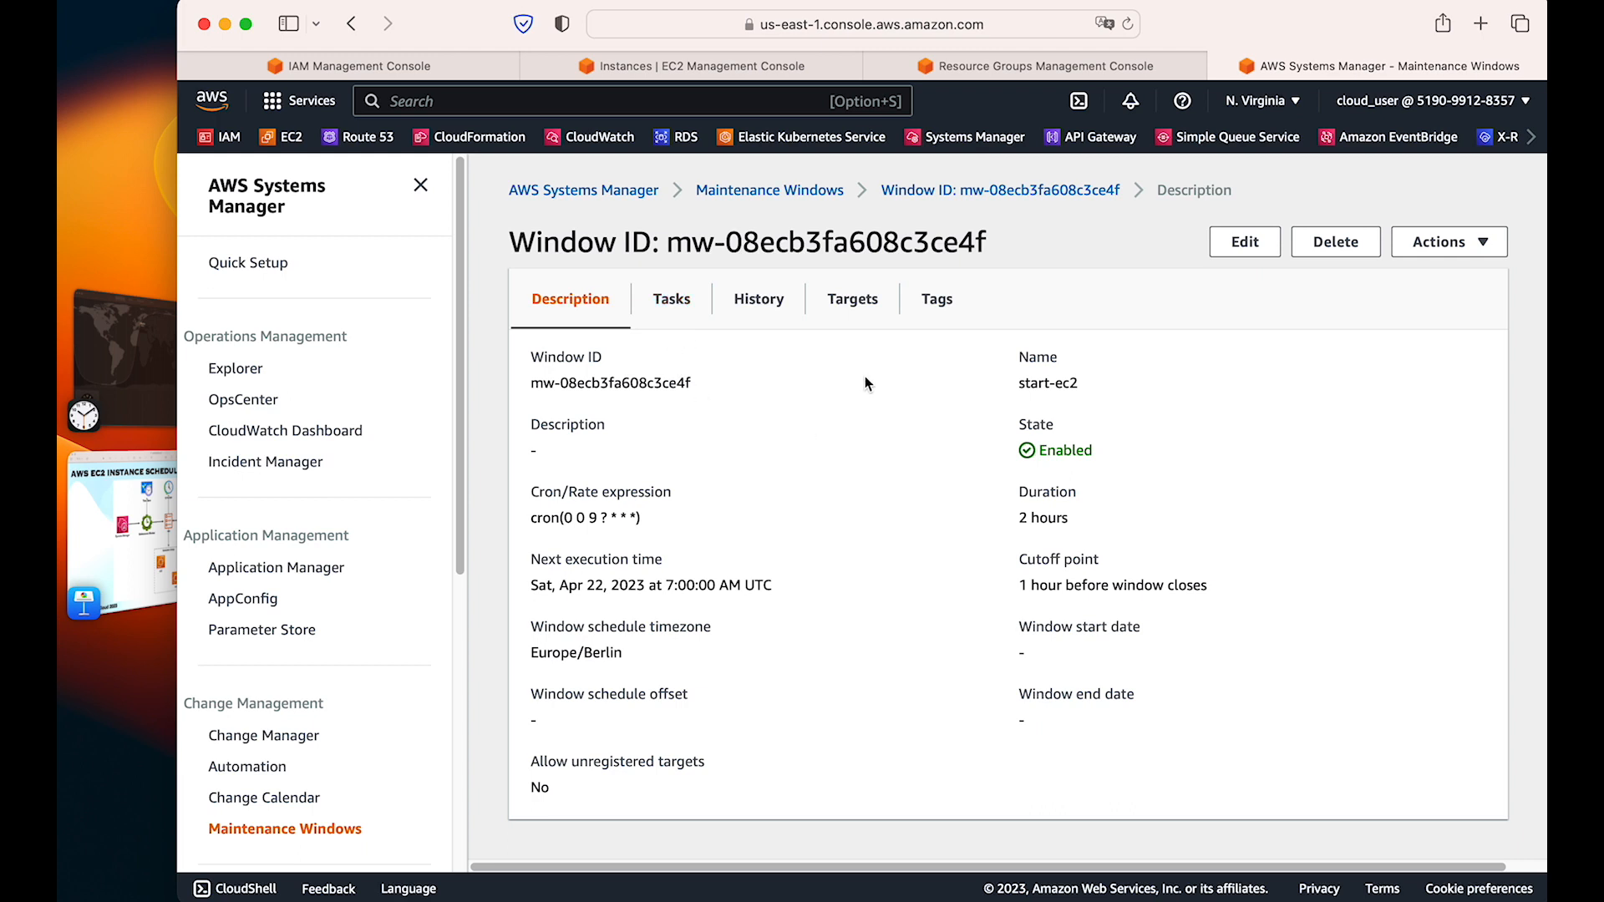
left_click(665, 302)
left_click(856, 302)
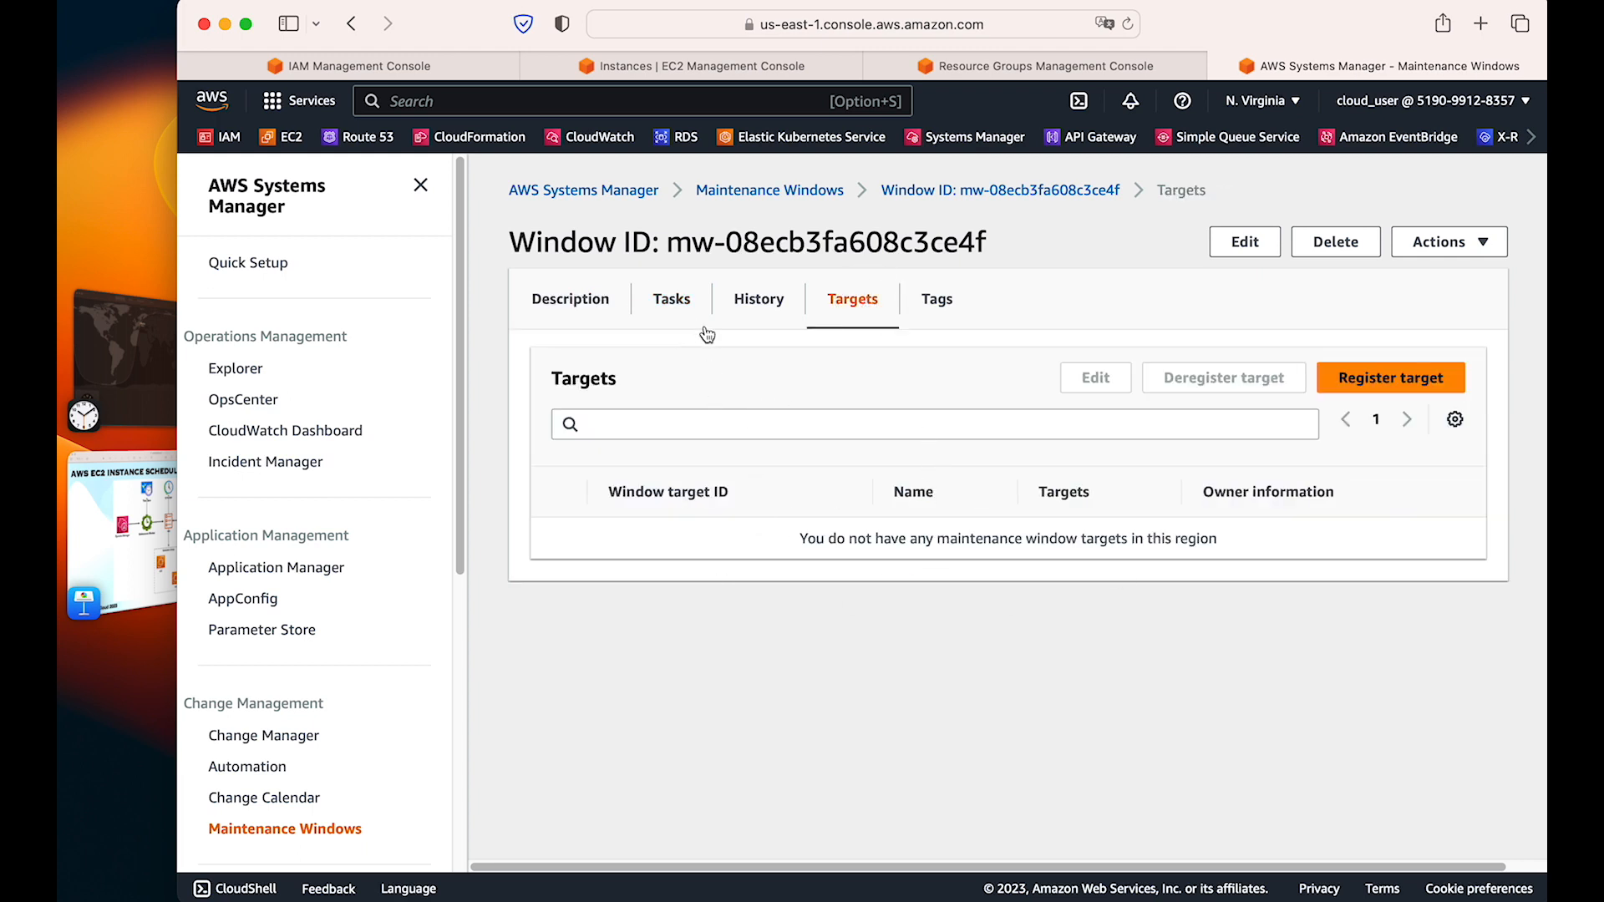
left_click(681, 309)
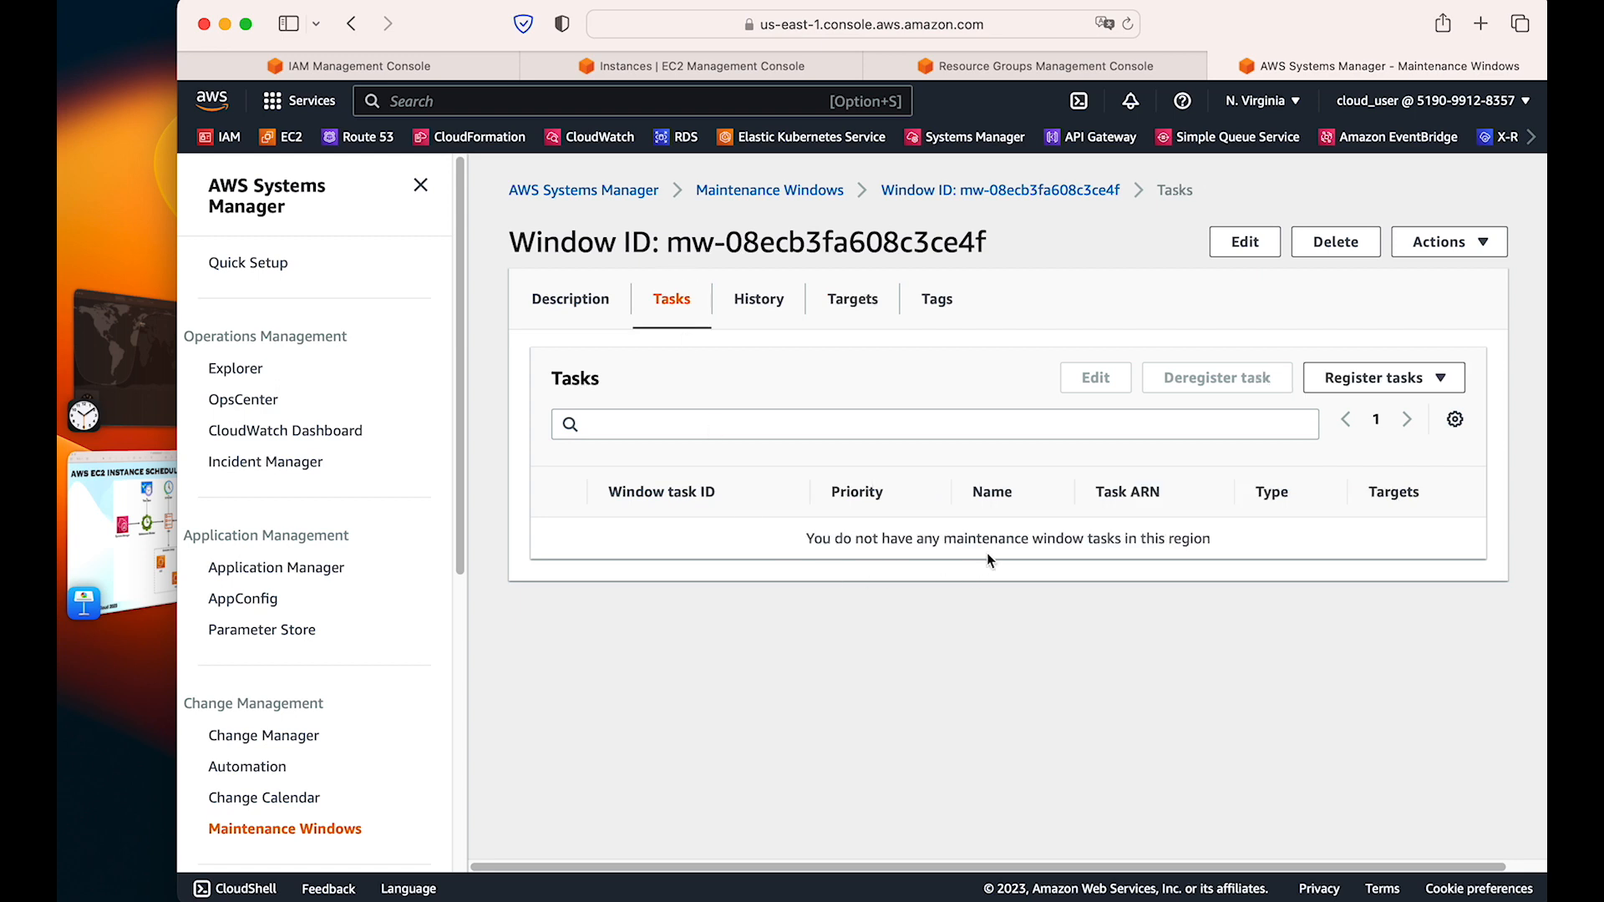
triple_click(979, 542)
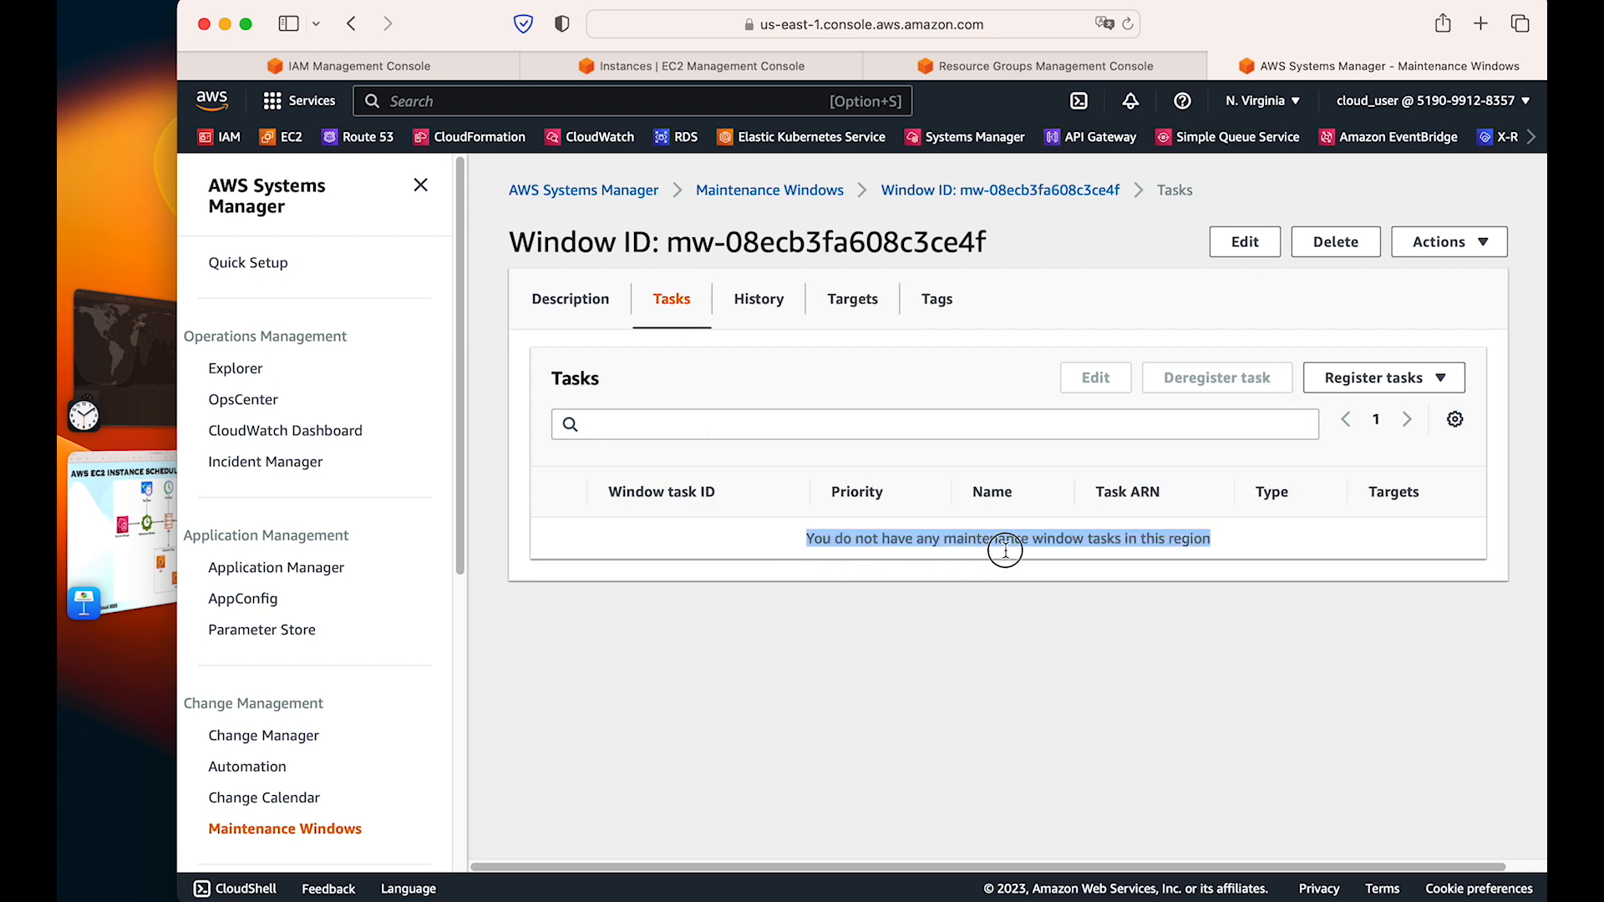
left_click_drag(536, 242, 804, 243)
left_click(131, 524)
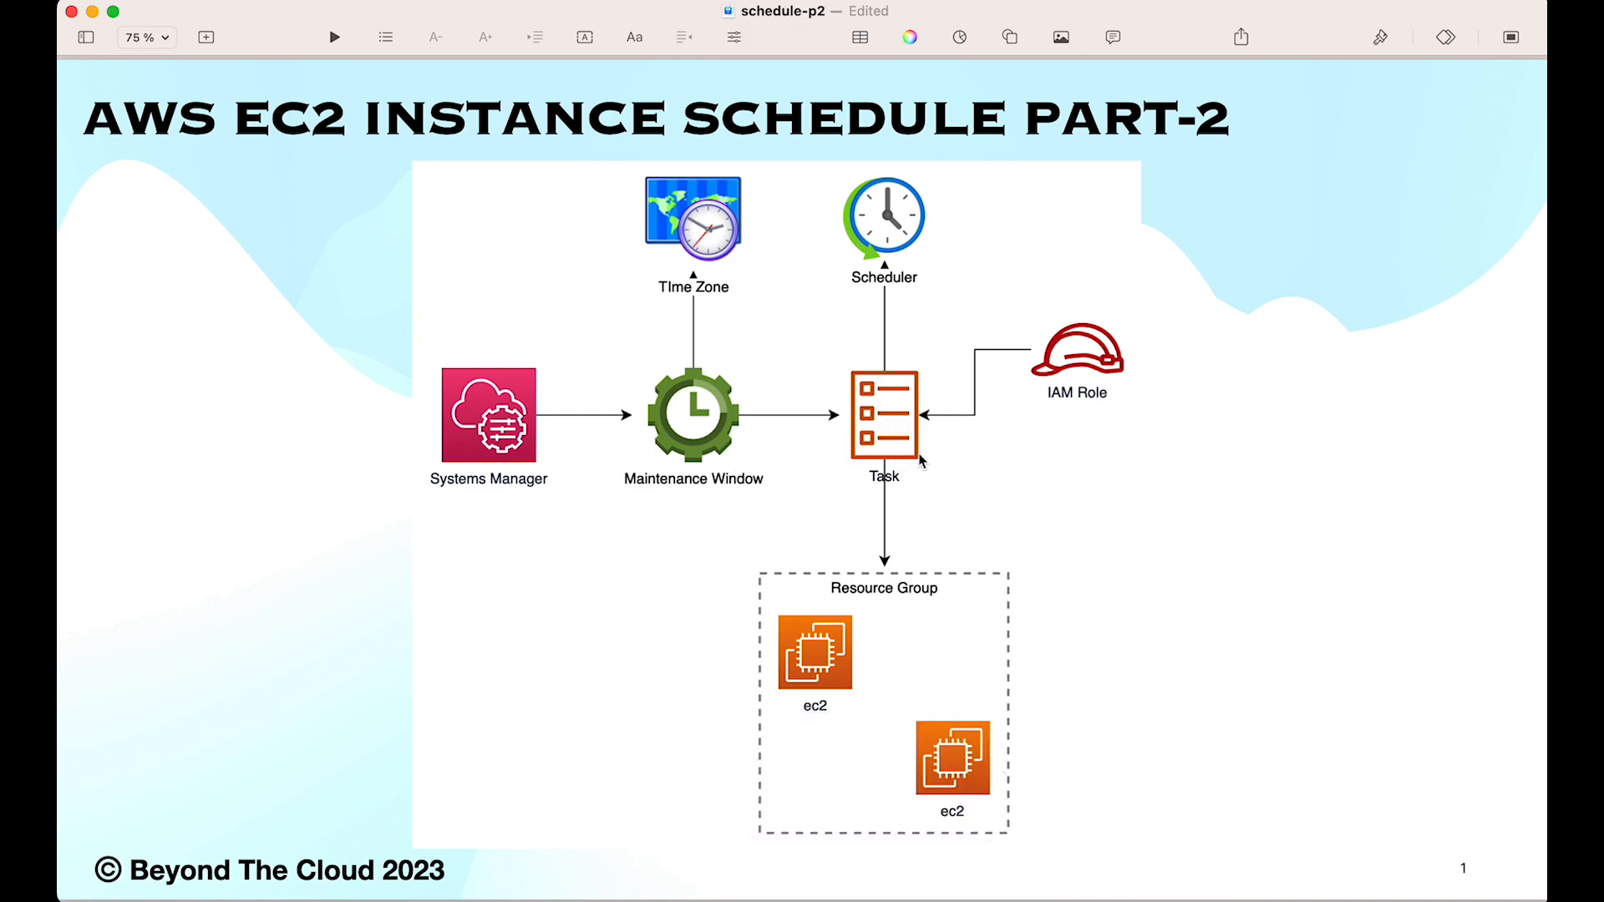
mouse_move(58, 468)
left_click(146, 506)
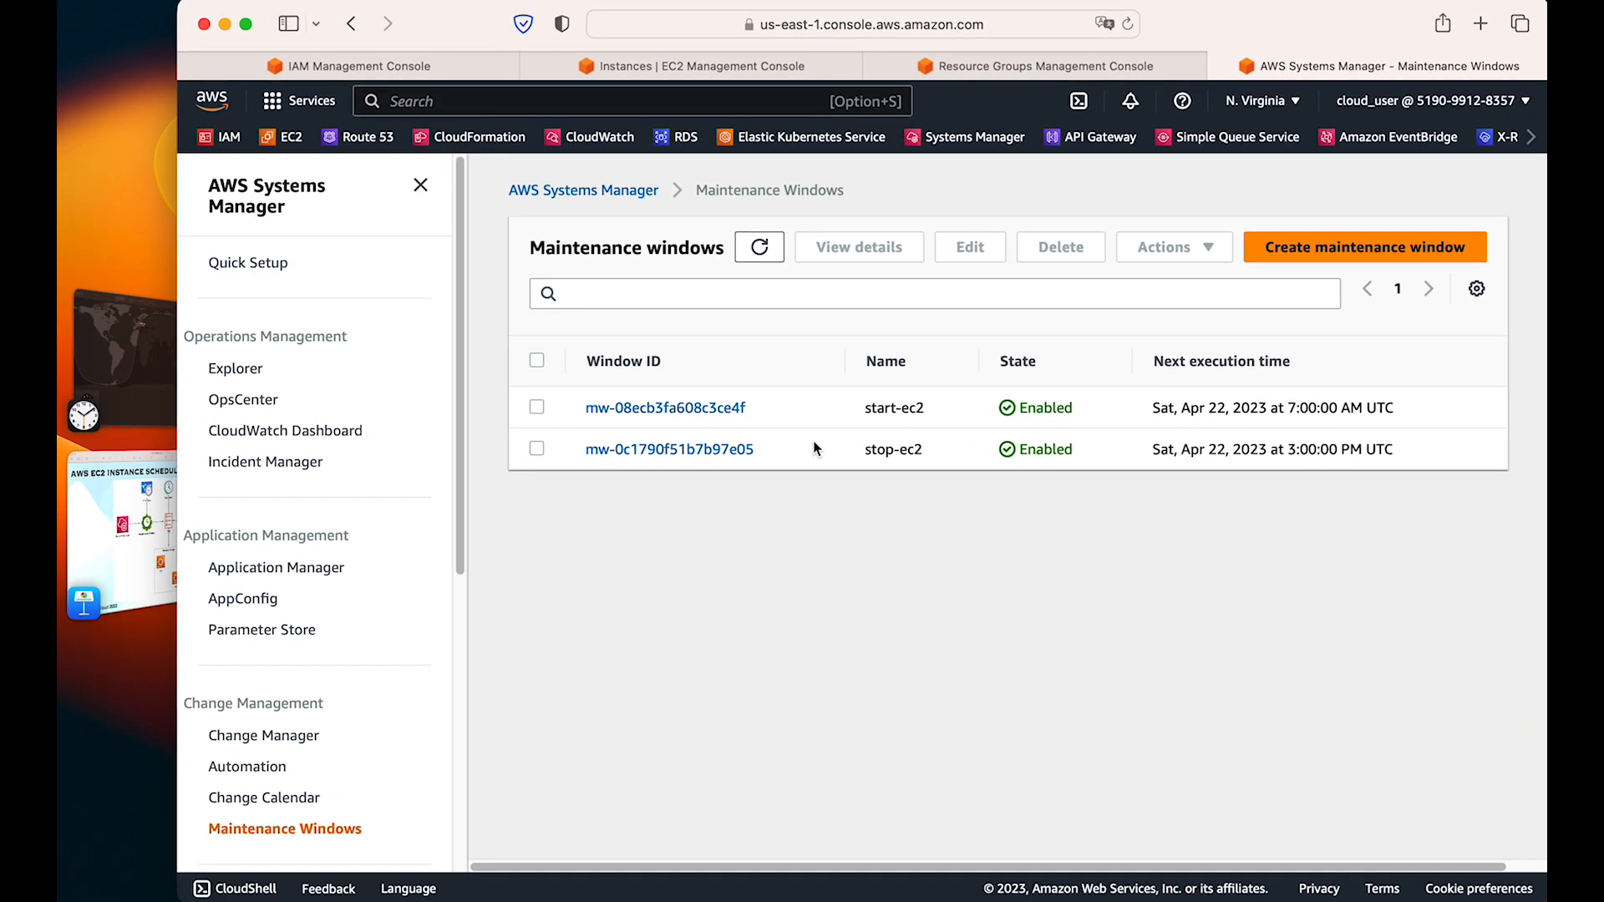
Step: Open the start-ec2 maintenance window and begin registering a new target for it
left_click(695, 412)
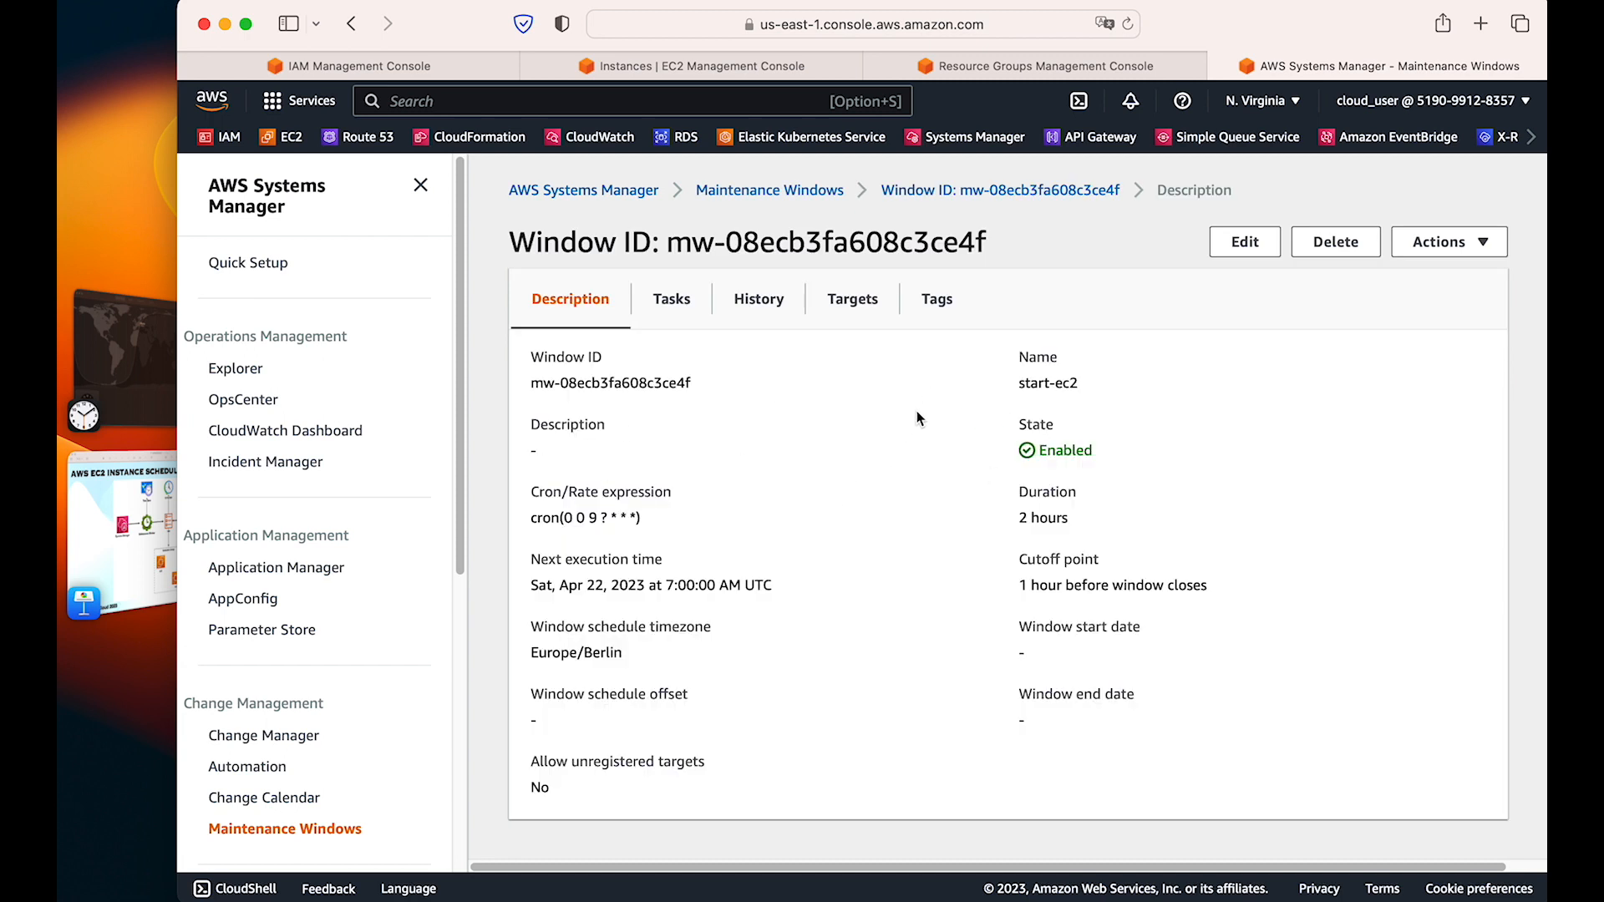
left_click(675, 311)
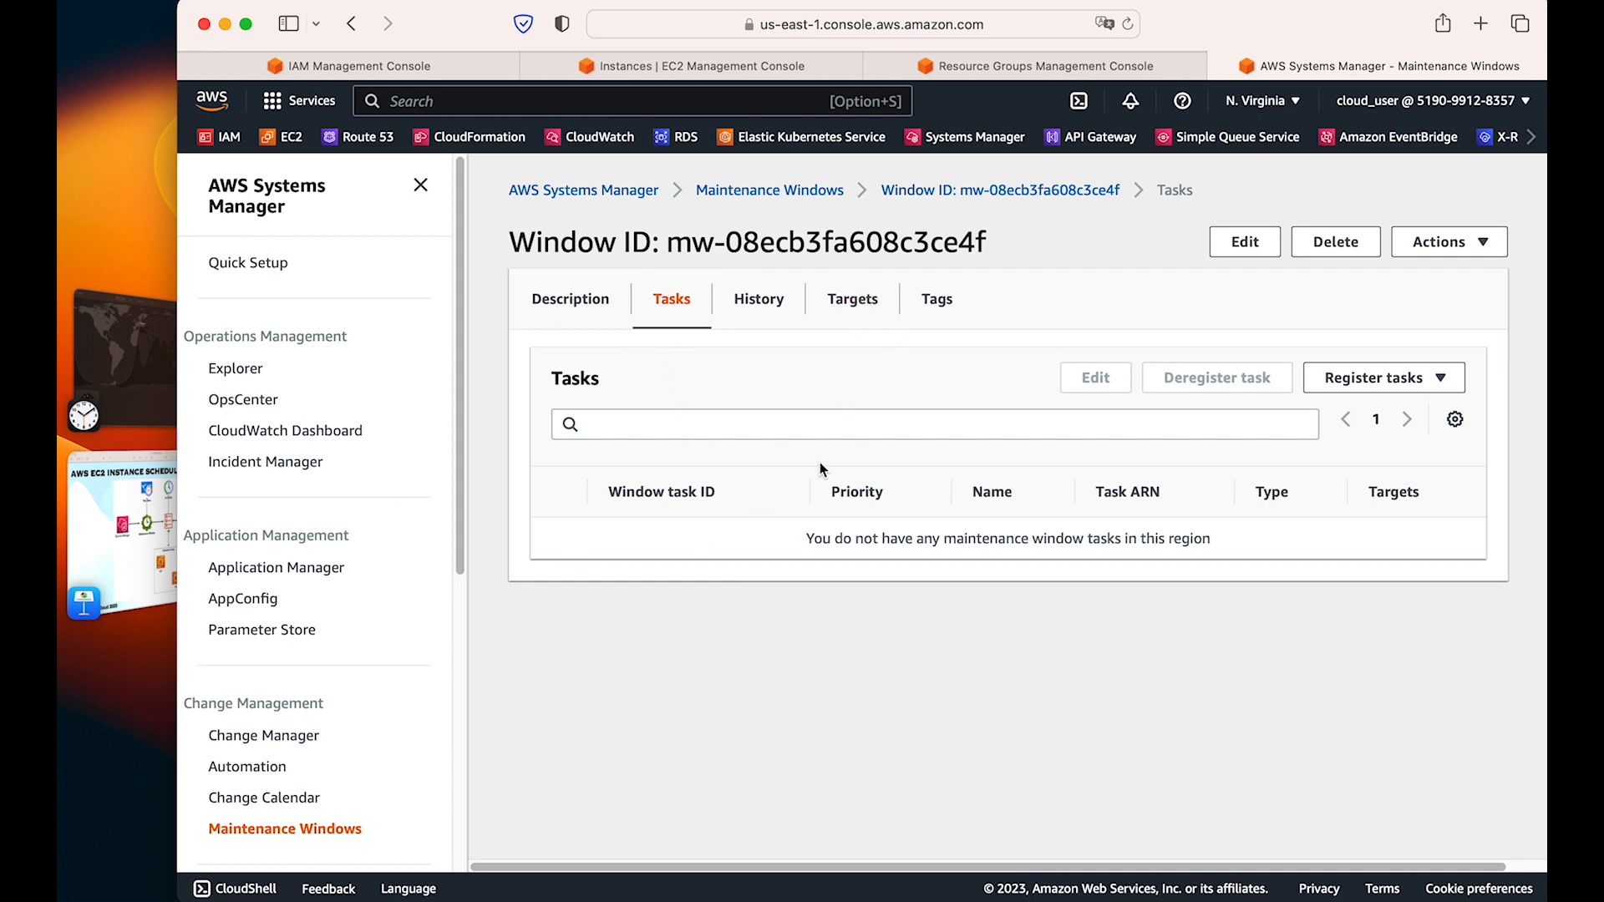
left_click(849, 311)
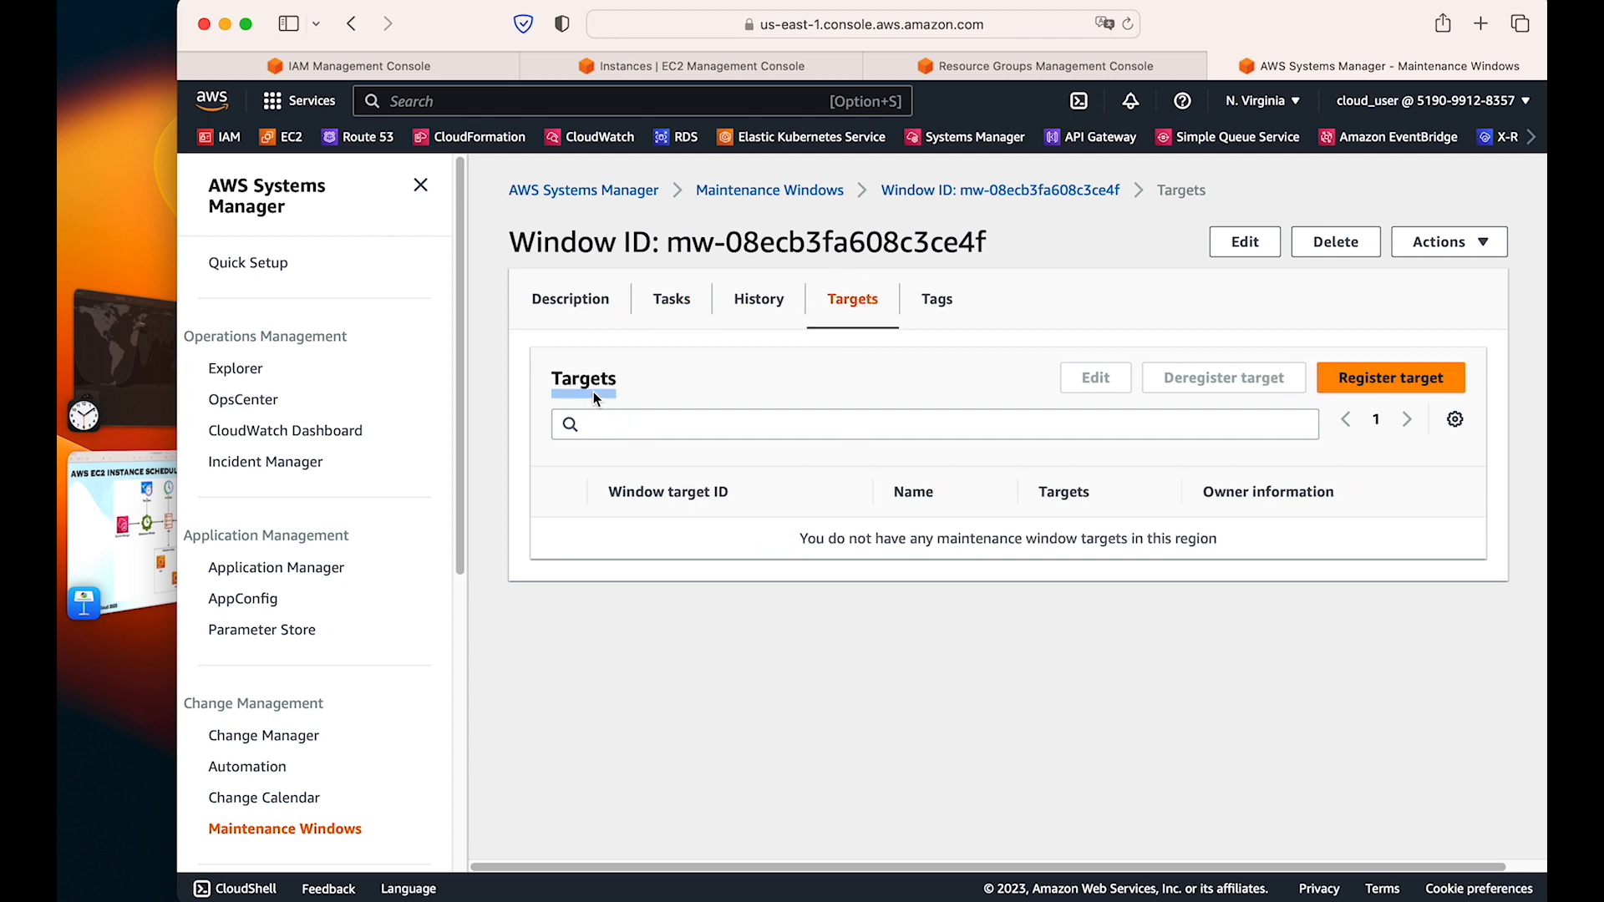
left_click(1383, 386)
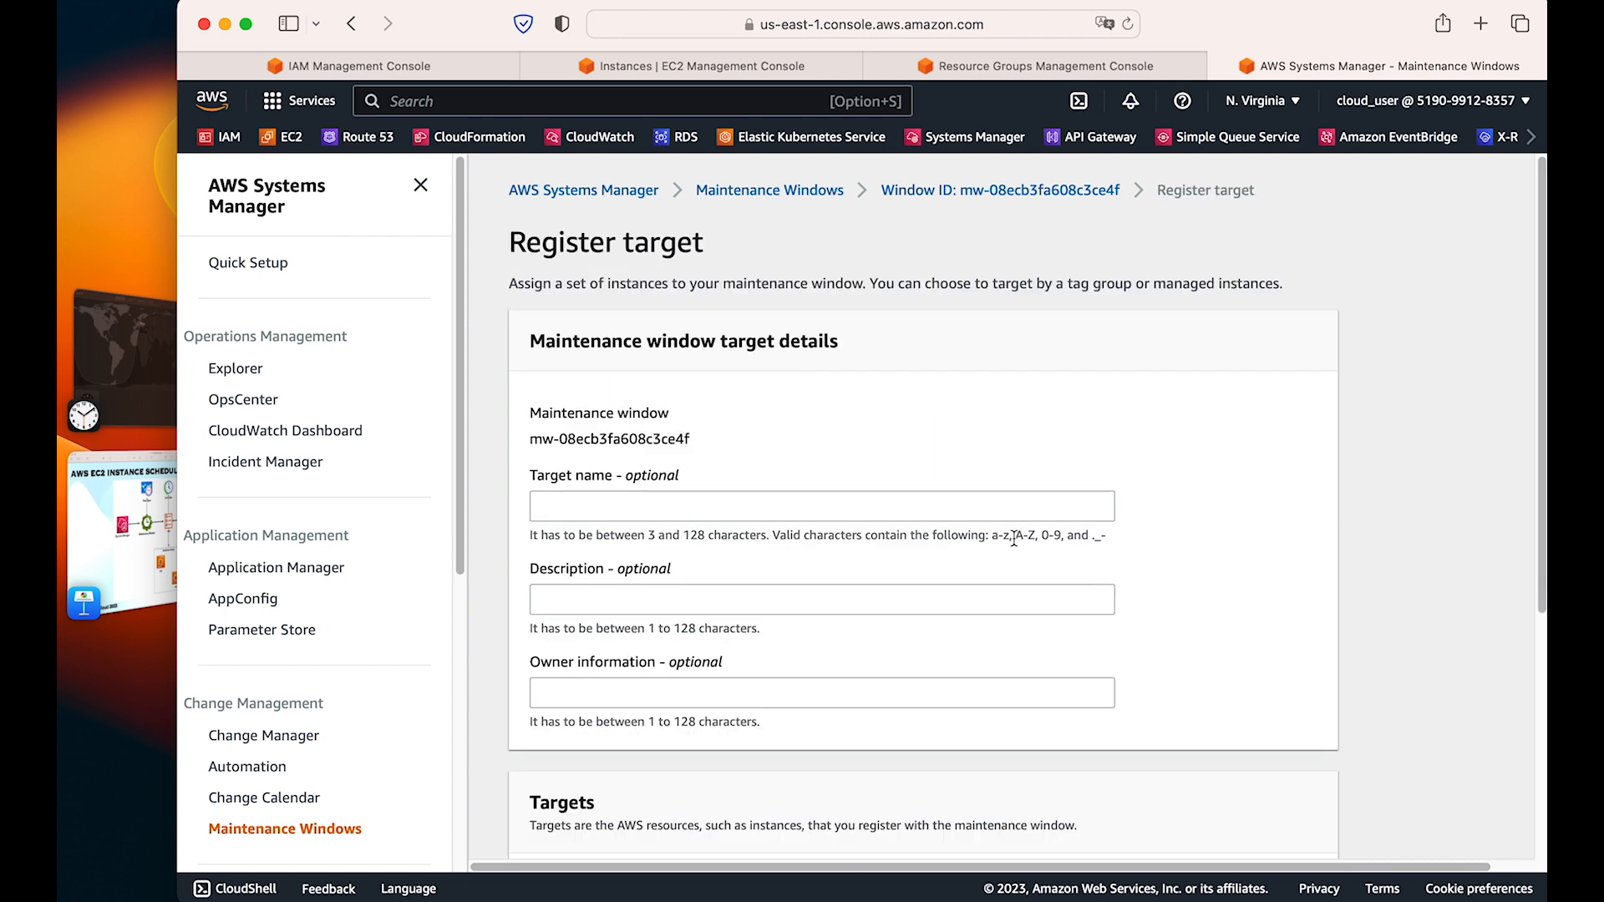
left_click(134, 534)
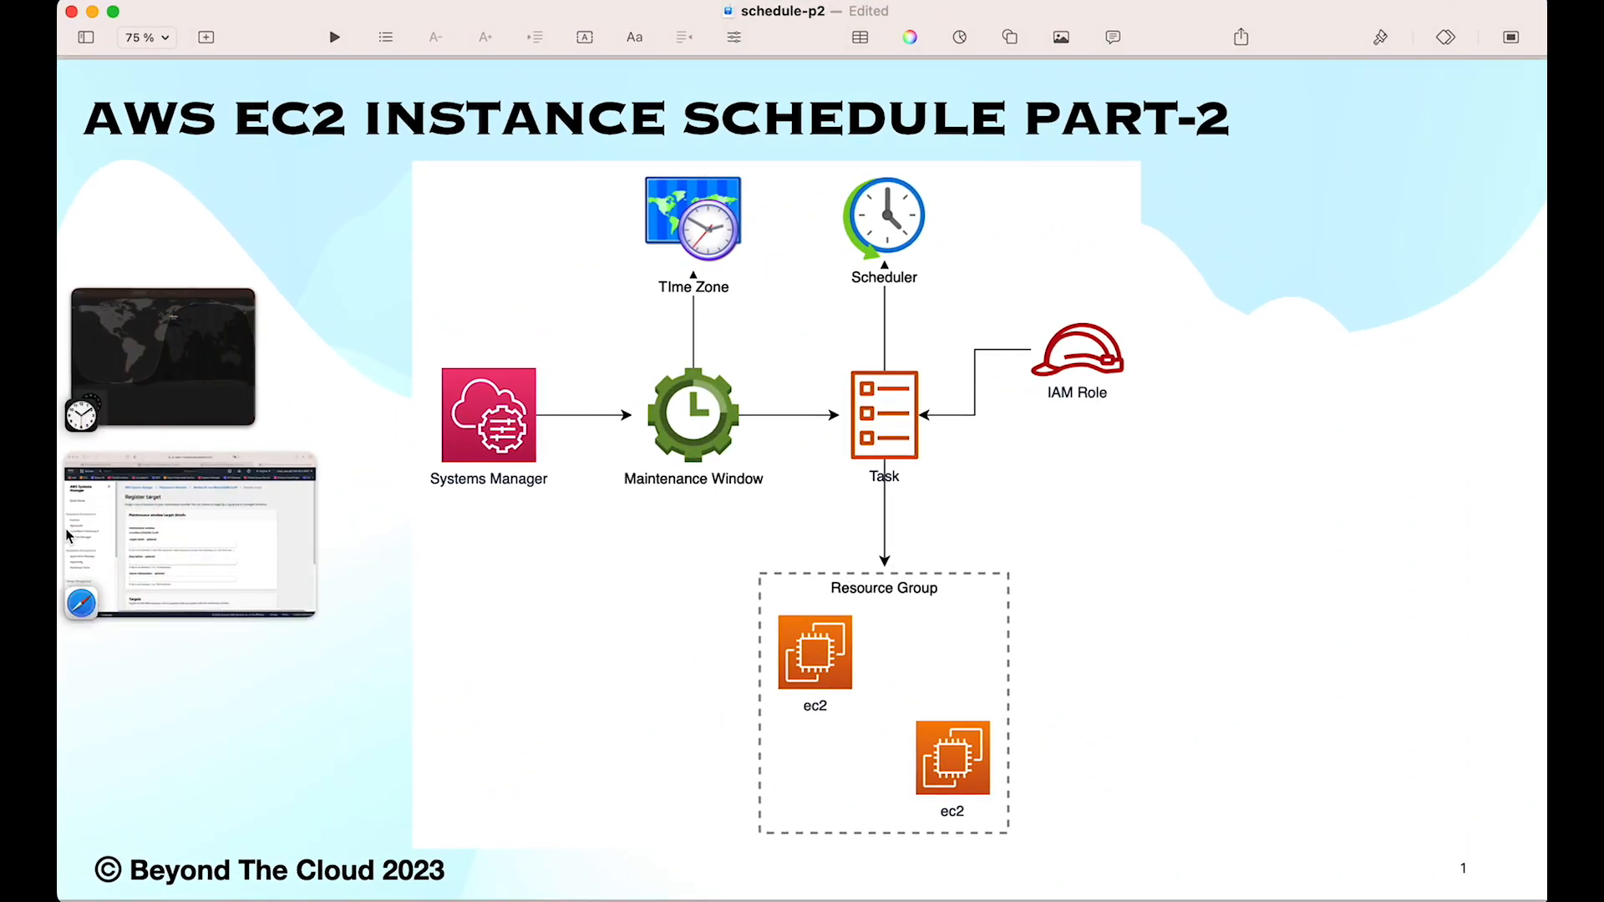
left_click(100, 535)
Step: Name the start-ec2 window's new target ec2-target
scroll(877, 426, "down", 4)
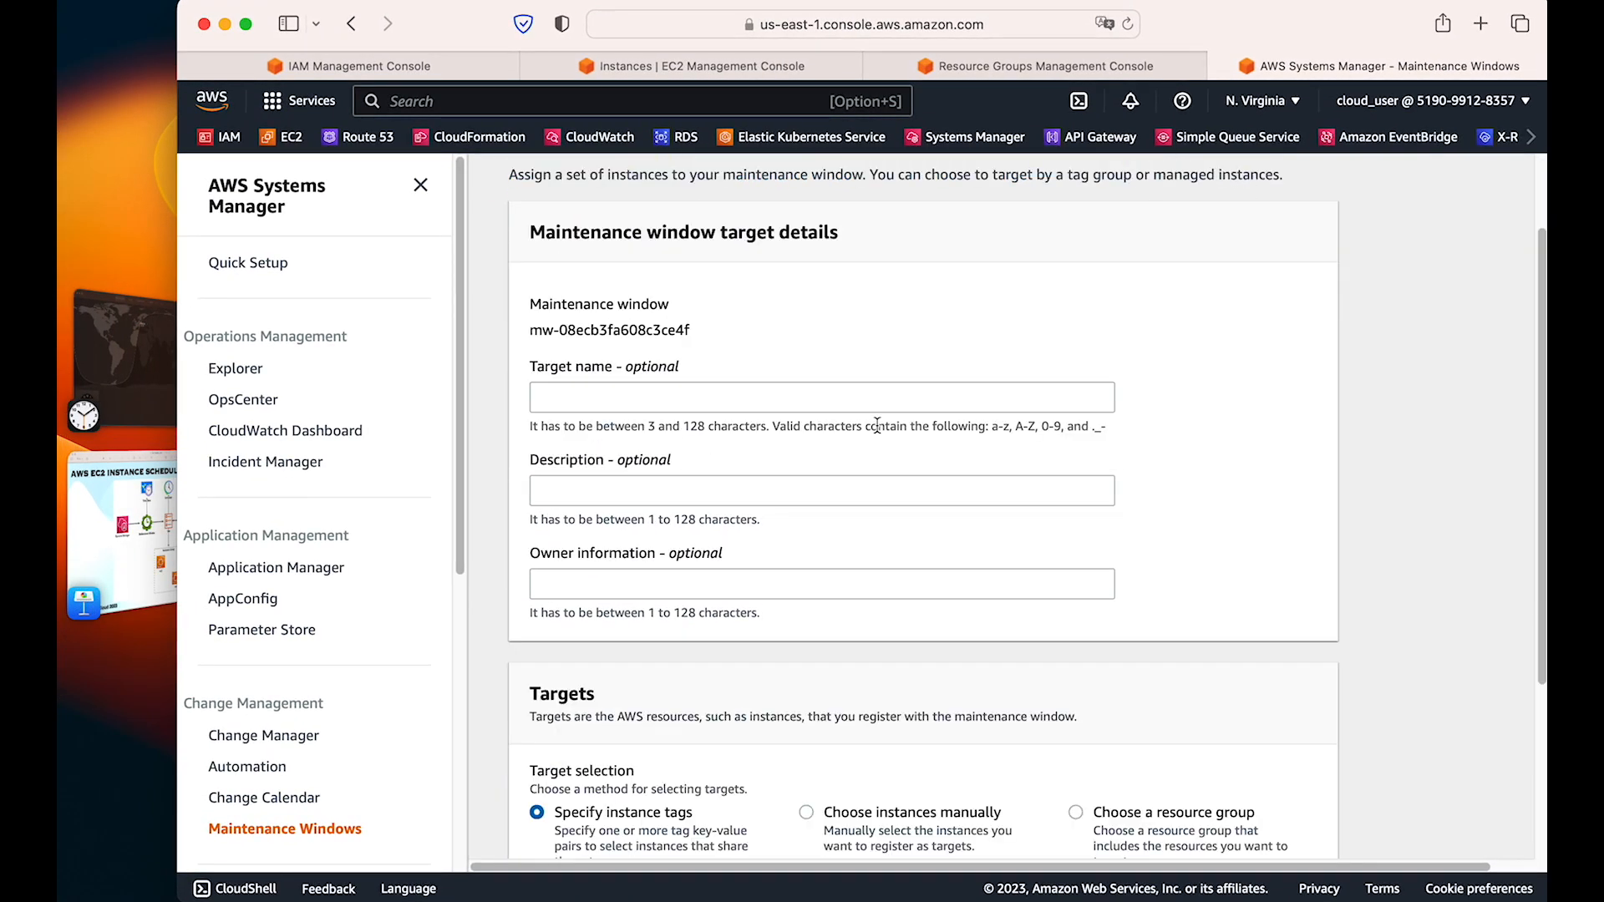
left_click(816, 399)
type("start")
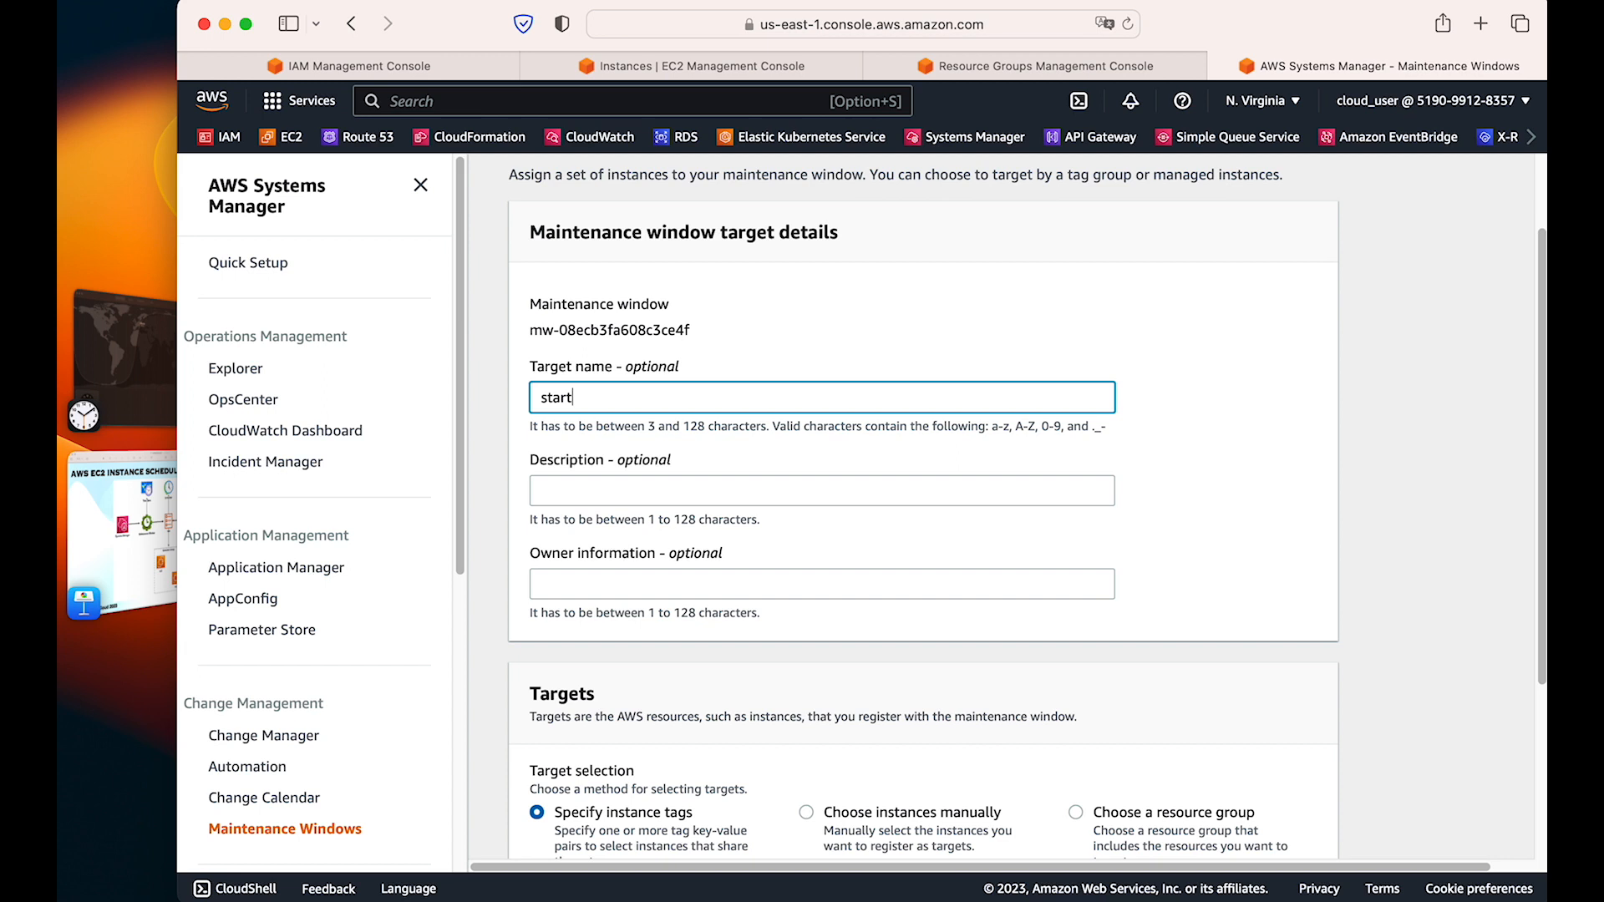
key("BackSpace")
key("BackSpace")
key("BackSpace")
key("BackSpace")
type("ec2-target")
Step: Examine the available target selection methods and the ec2-prod-group resource group's name and details
scroll(993, 450, "down", 3)
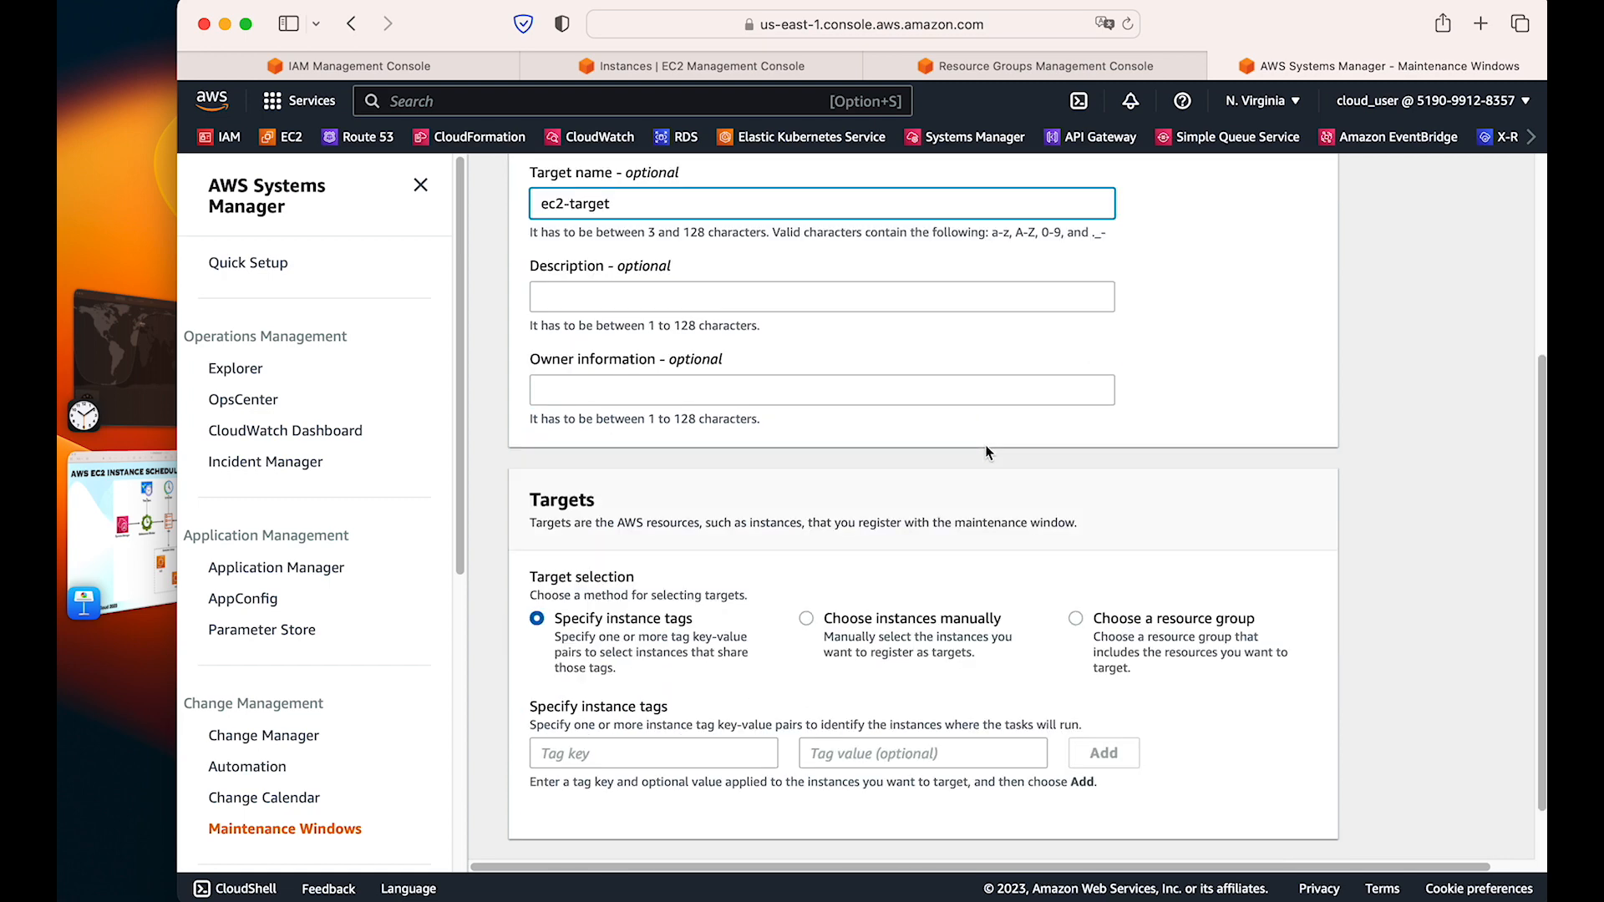
scroll(997, 393, "down", 1)
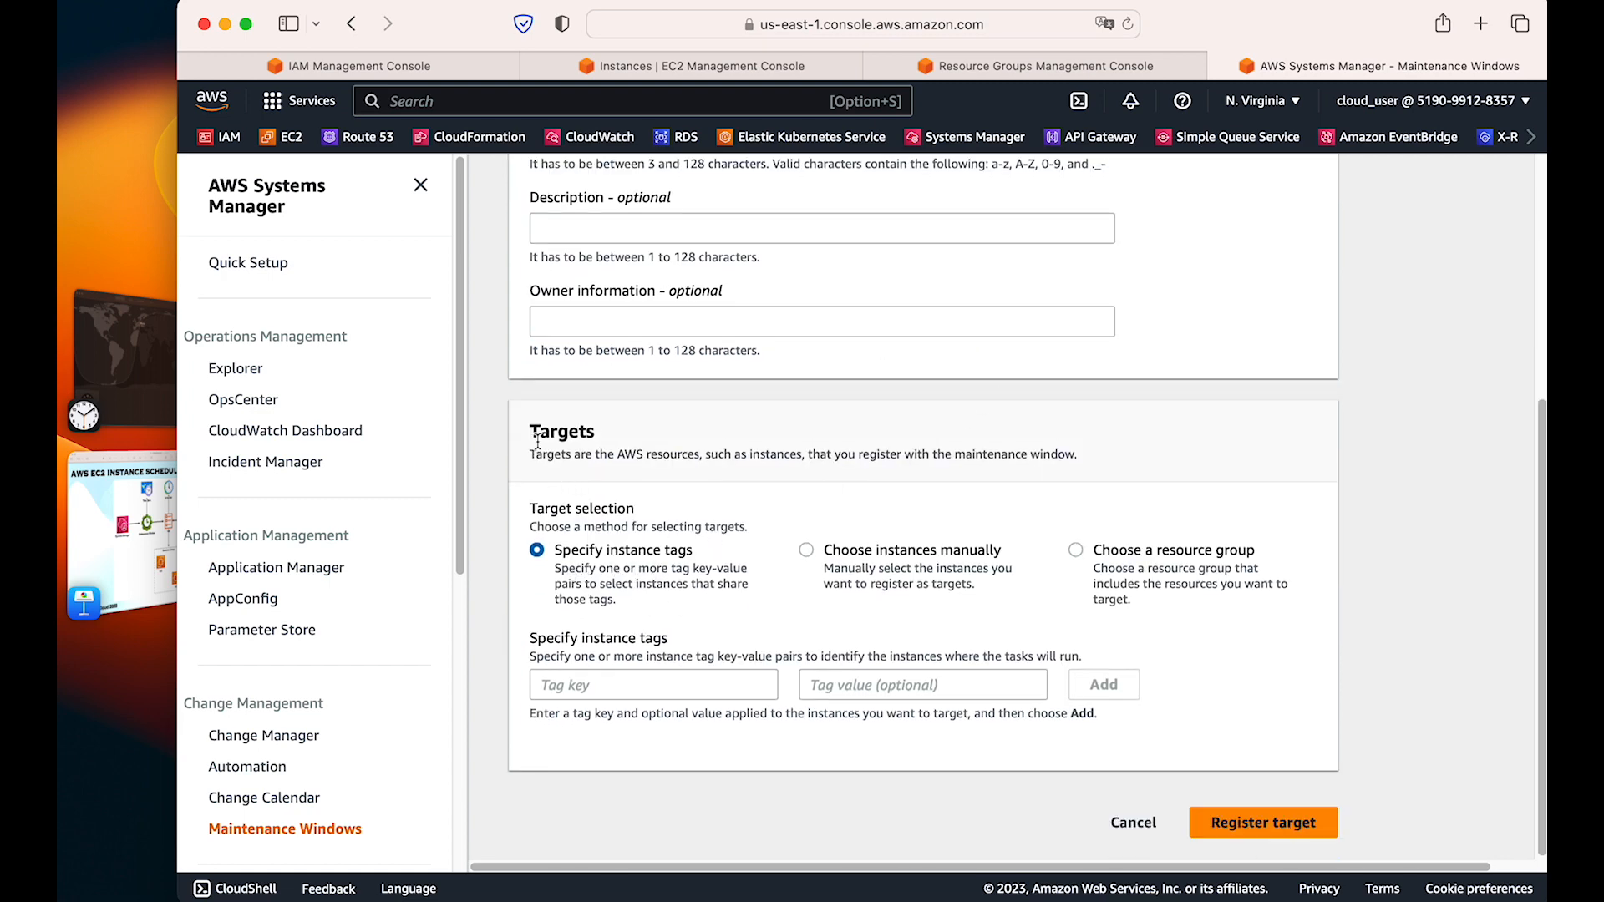
left_click_drag(530, 431, 700, 422)
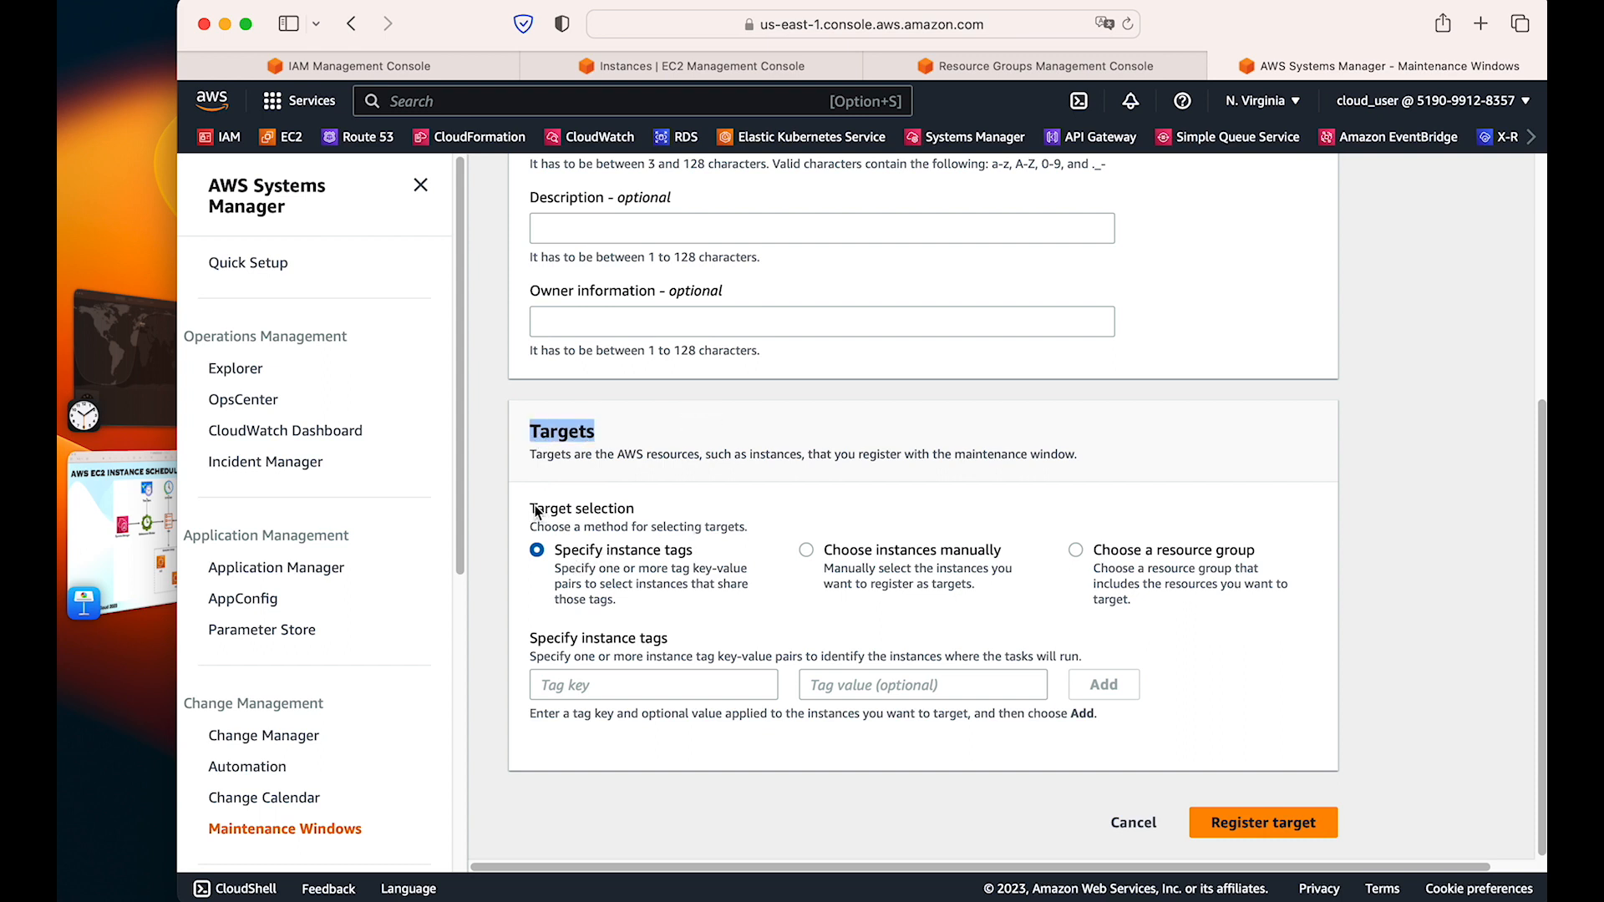
left_click_drag(578, 554, 749, 558)
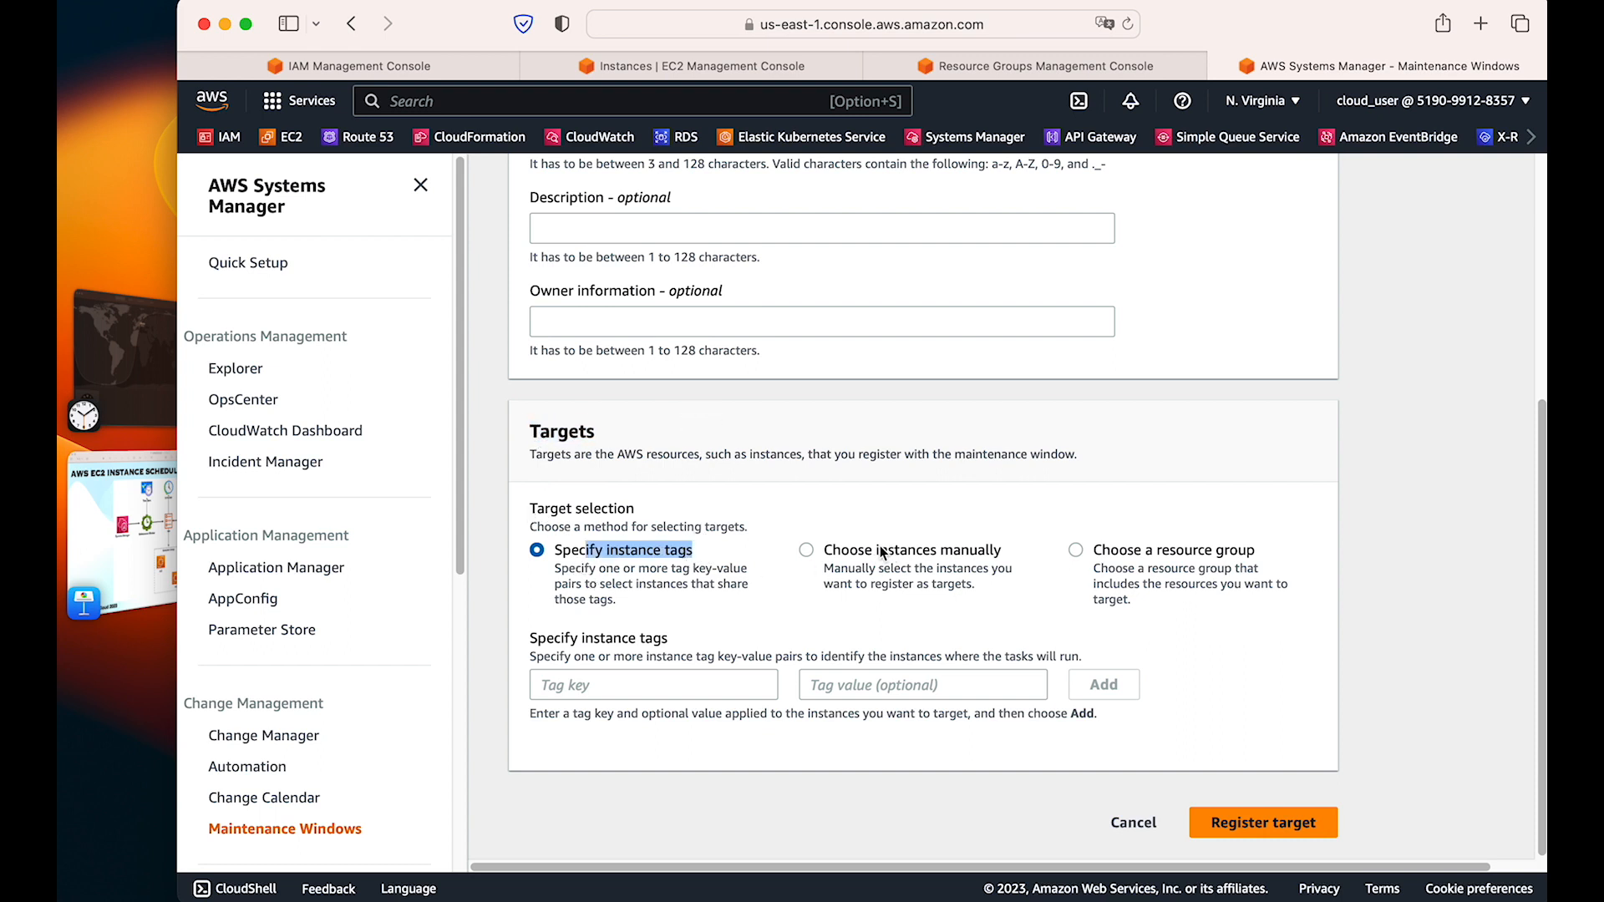
left_click_drag(878, 552, 1003, 552)
left_click_drag(1135, 552, 1339, 546)
left_click(1448, 580)
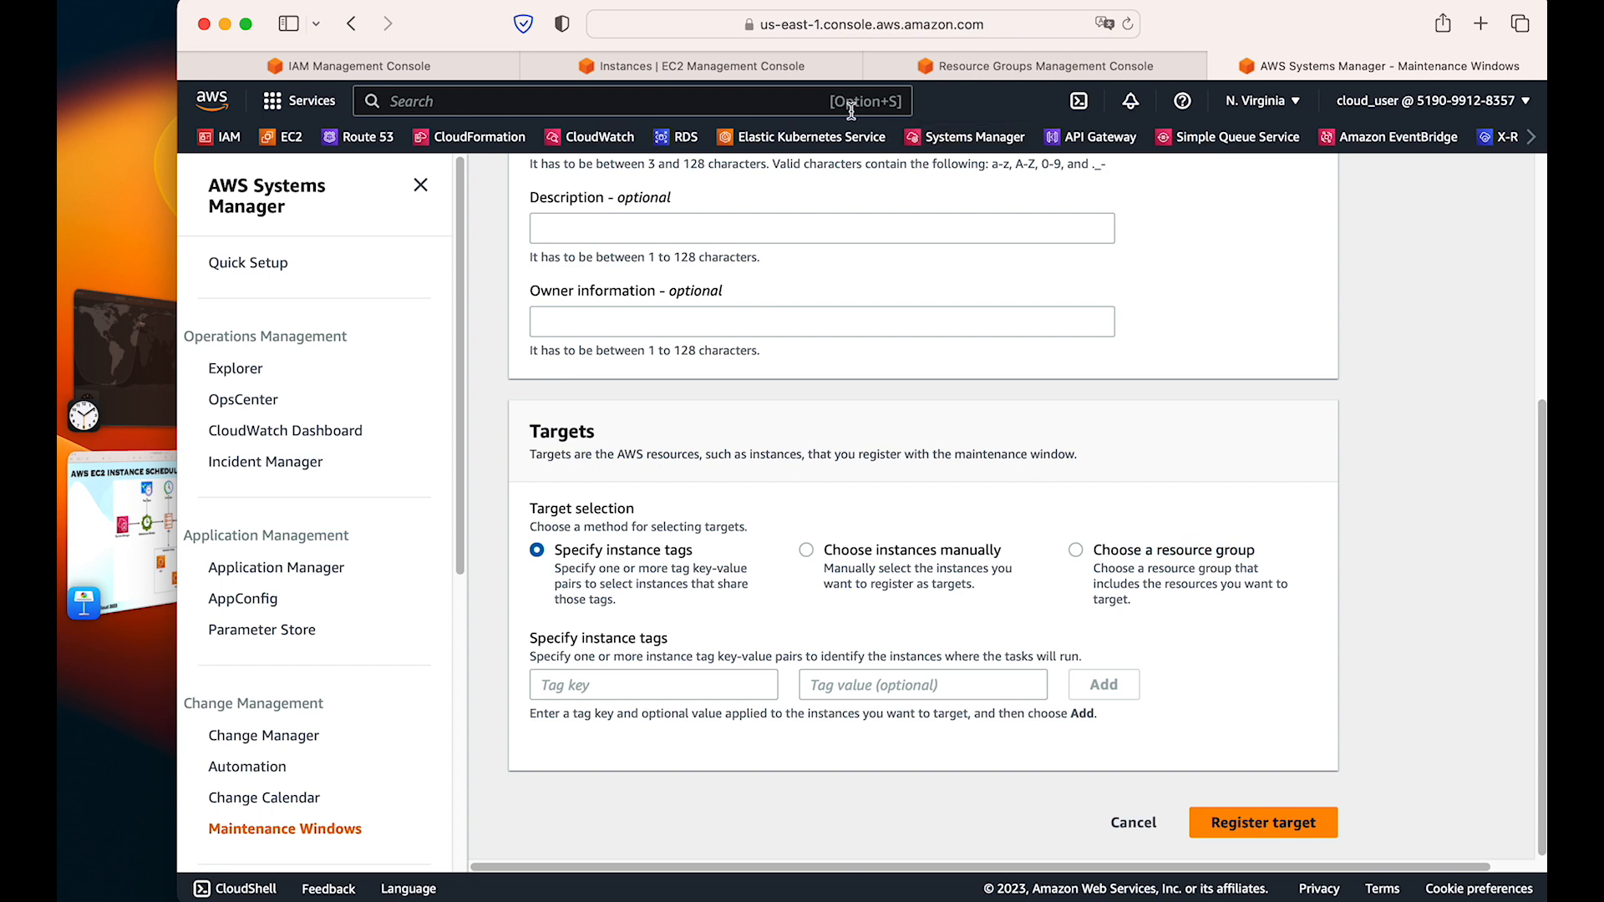
left_click(1010, 57)
left_click_drag(512, 234, 742, 234)
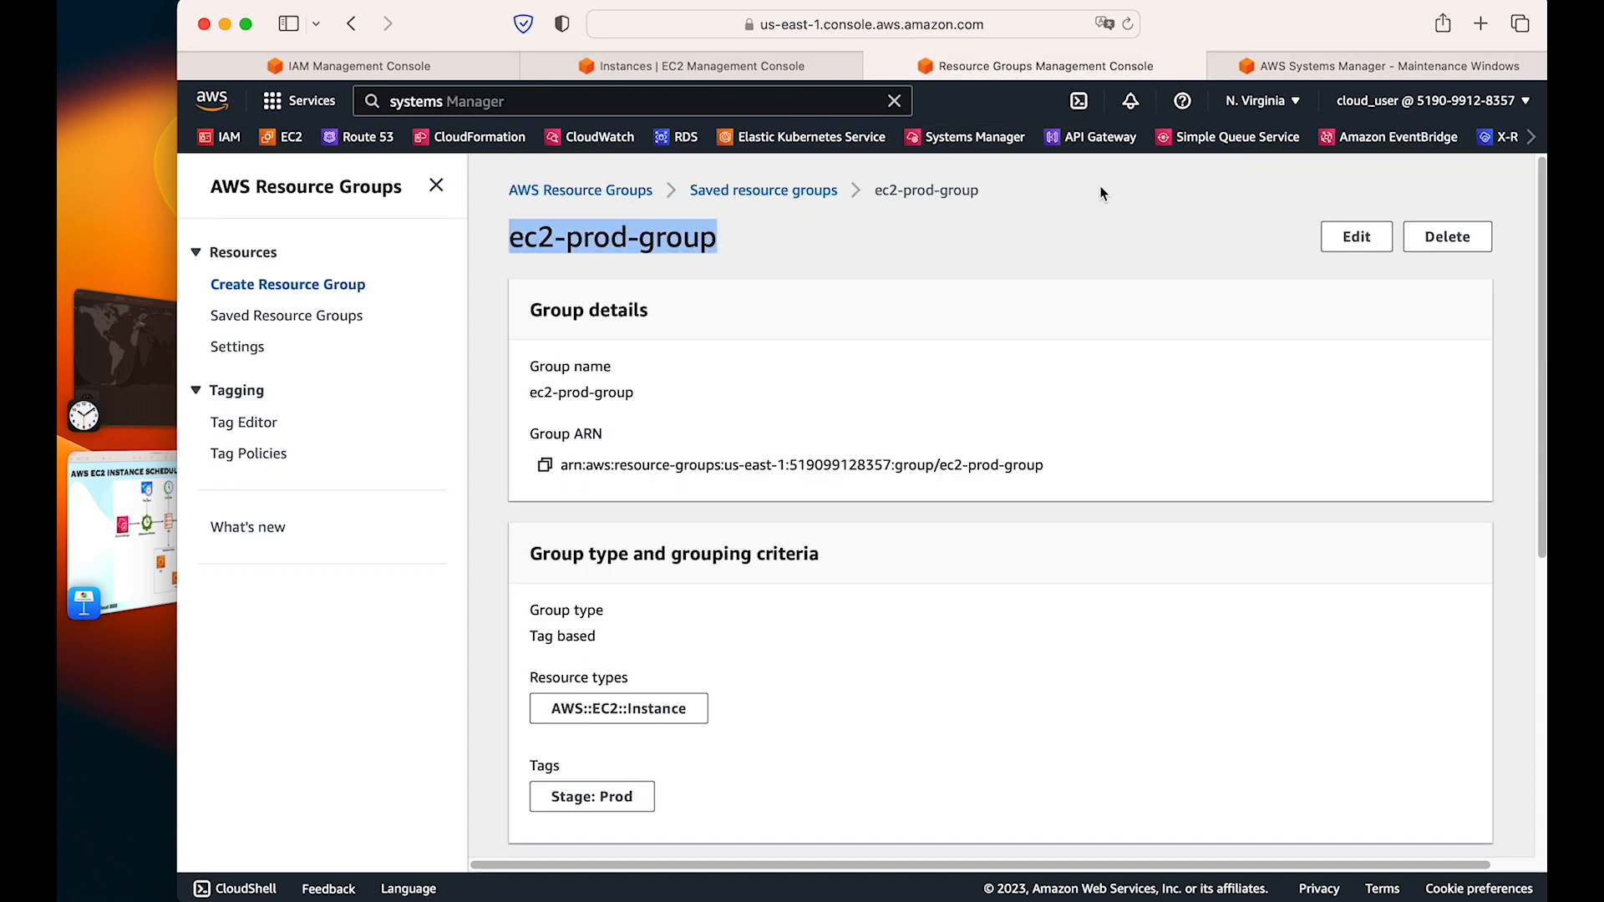
left_click(1329, 65)
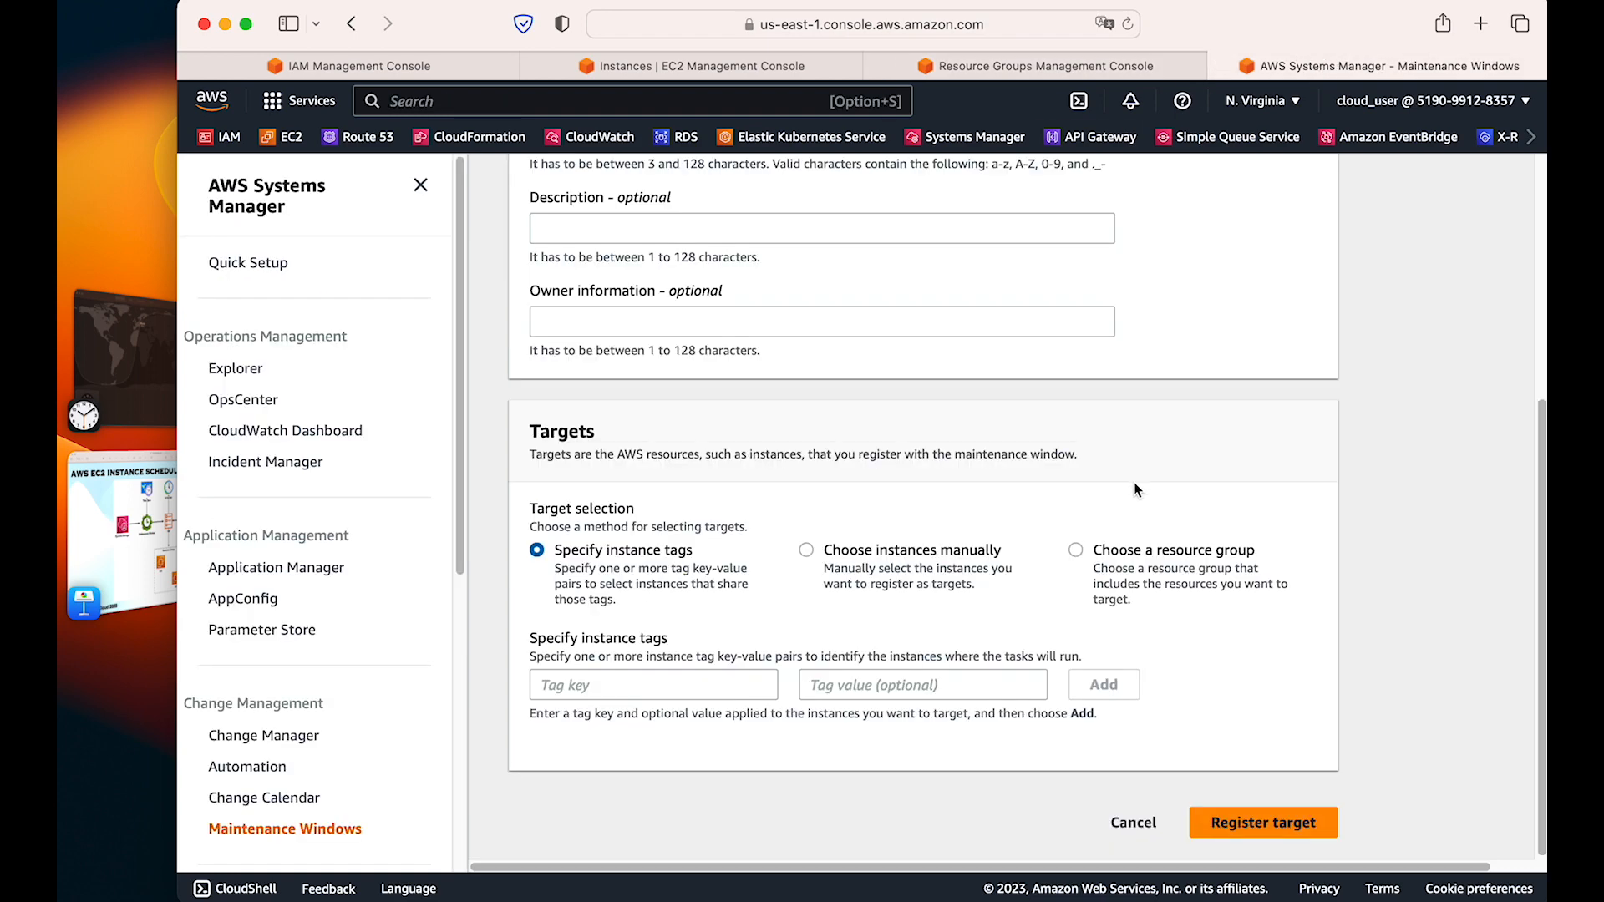
Step: Set the target selection to the resource group ec2-prod-group, limited to the AWS::EC2::Instance resource type
left_click(1074, 550)
scroll(1242, 539, "down", 3)
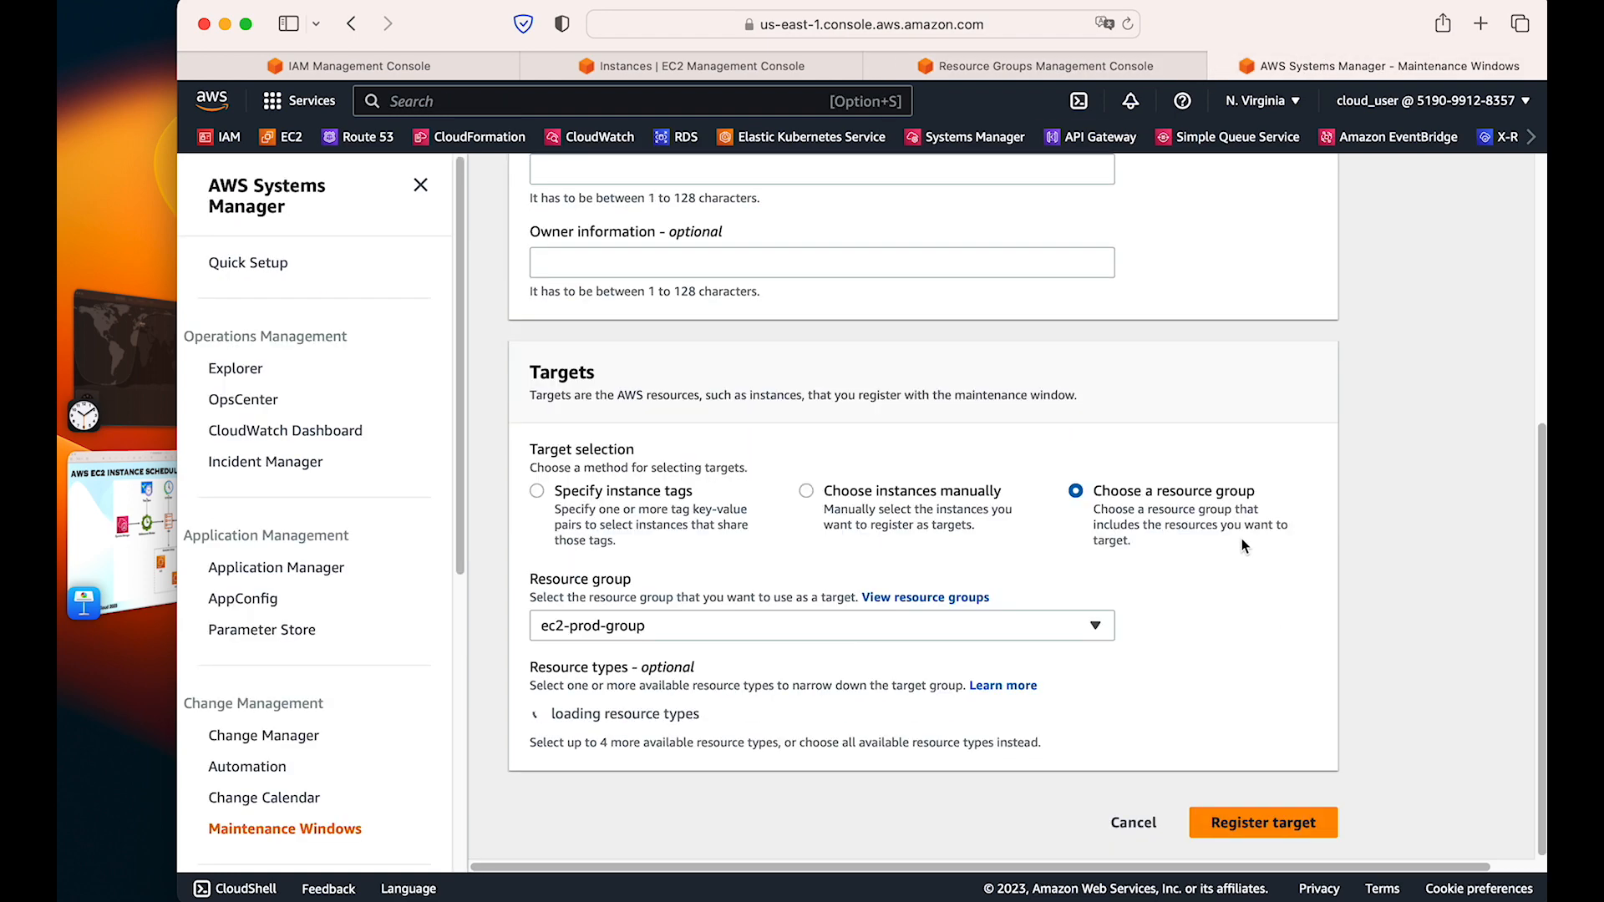
left_click(703, 589)
left_click(703, 590)
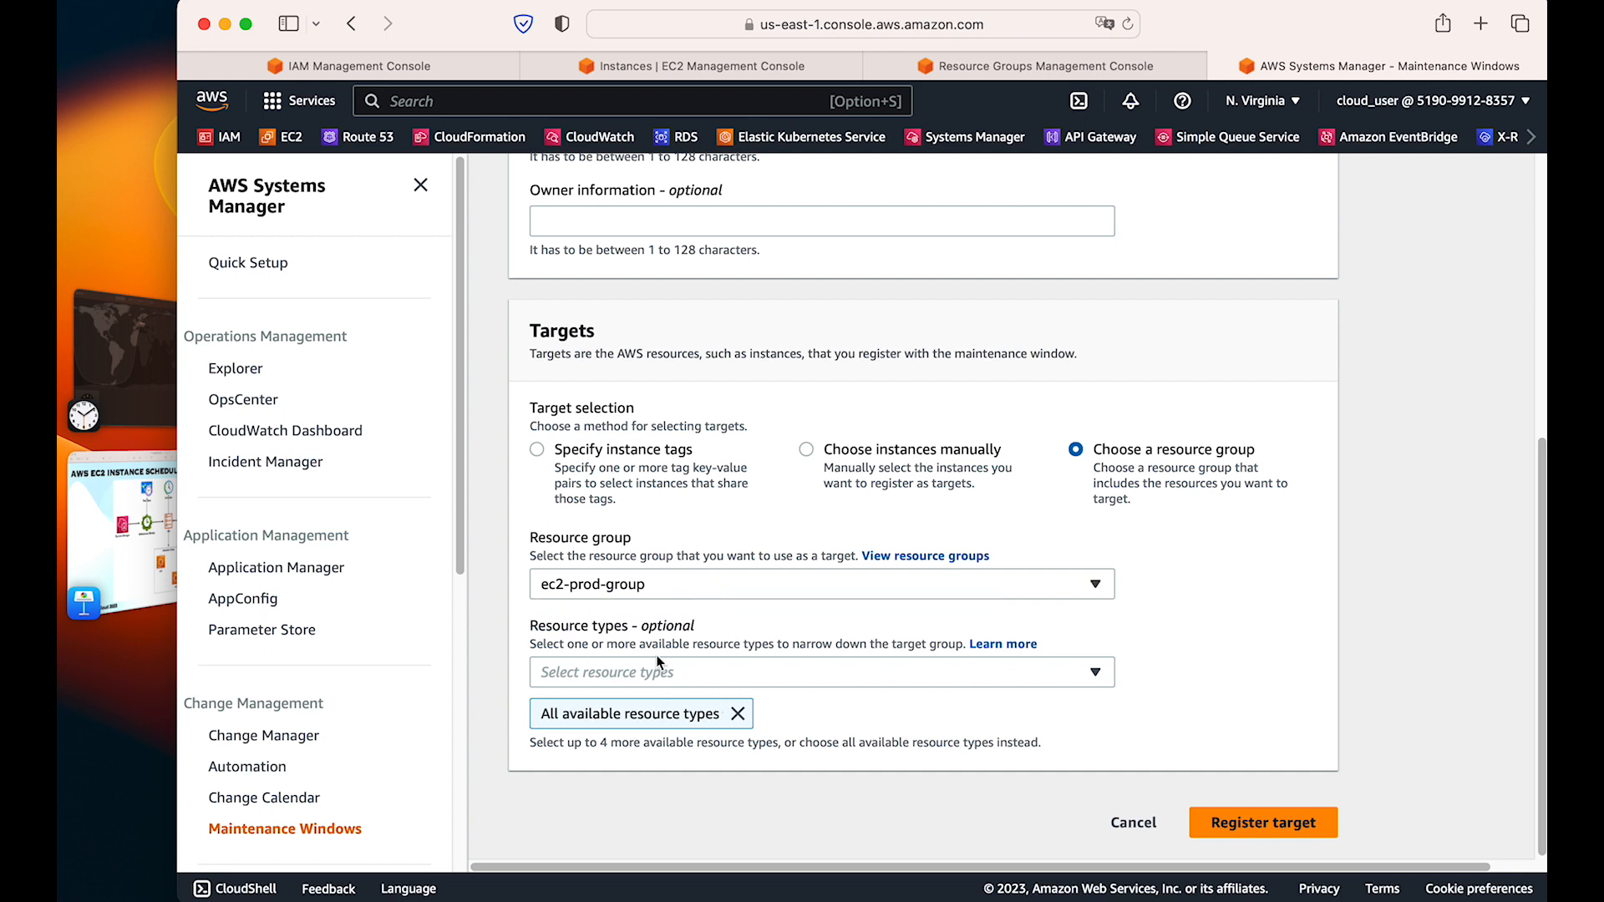
left_click(893, 680)
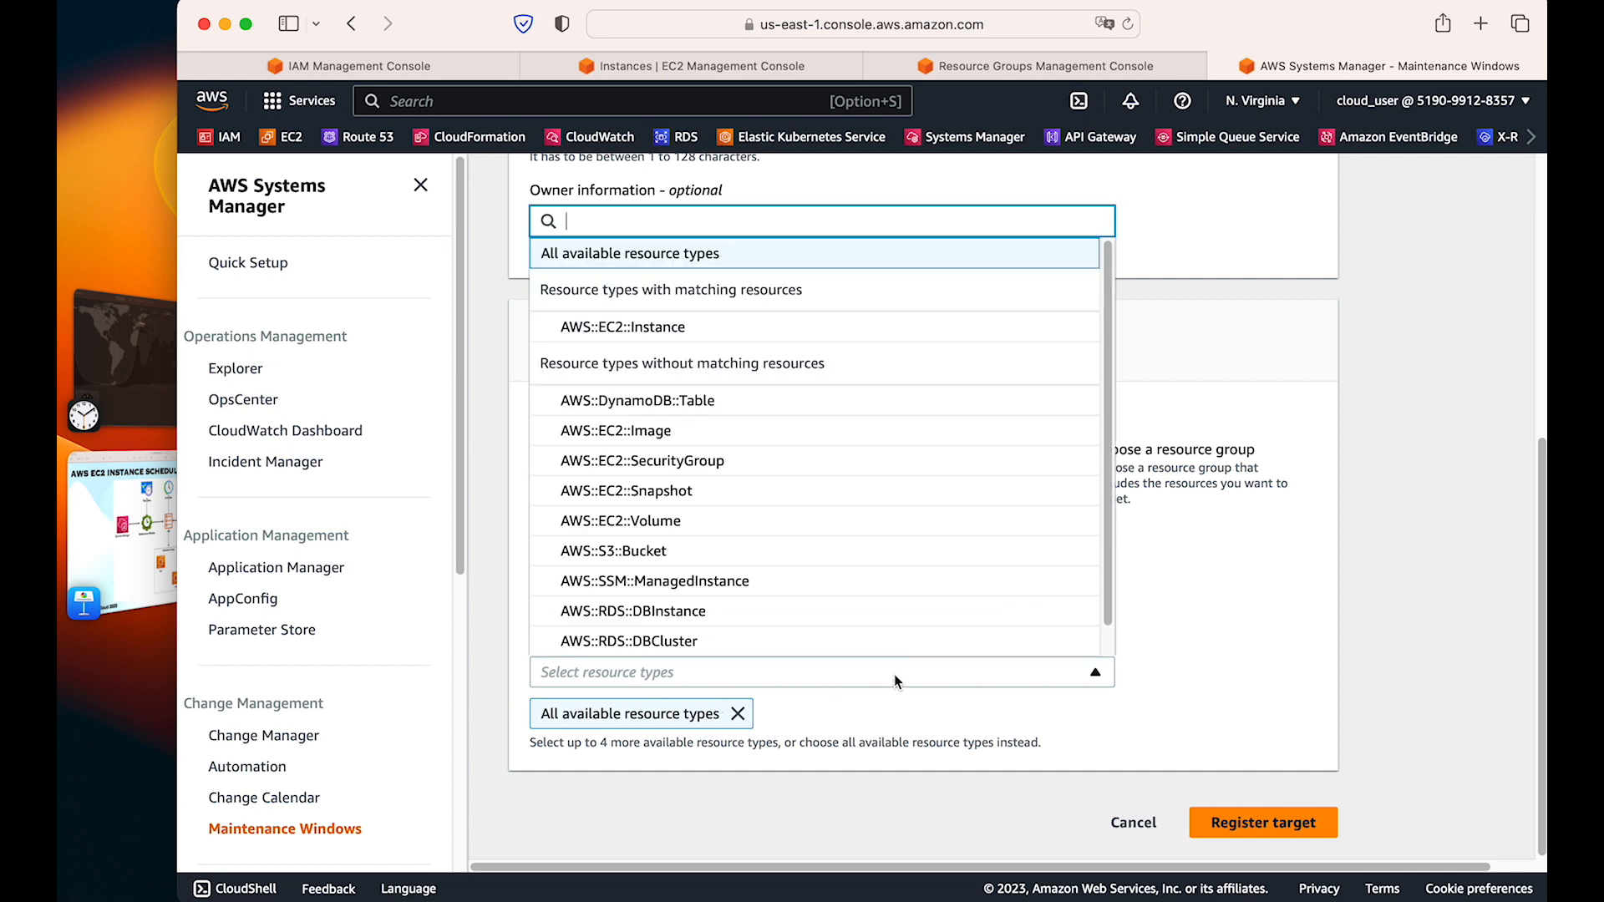
left_click(652, 327)
left_click(1266, 634)
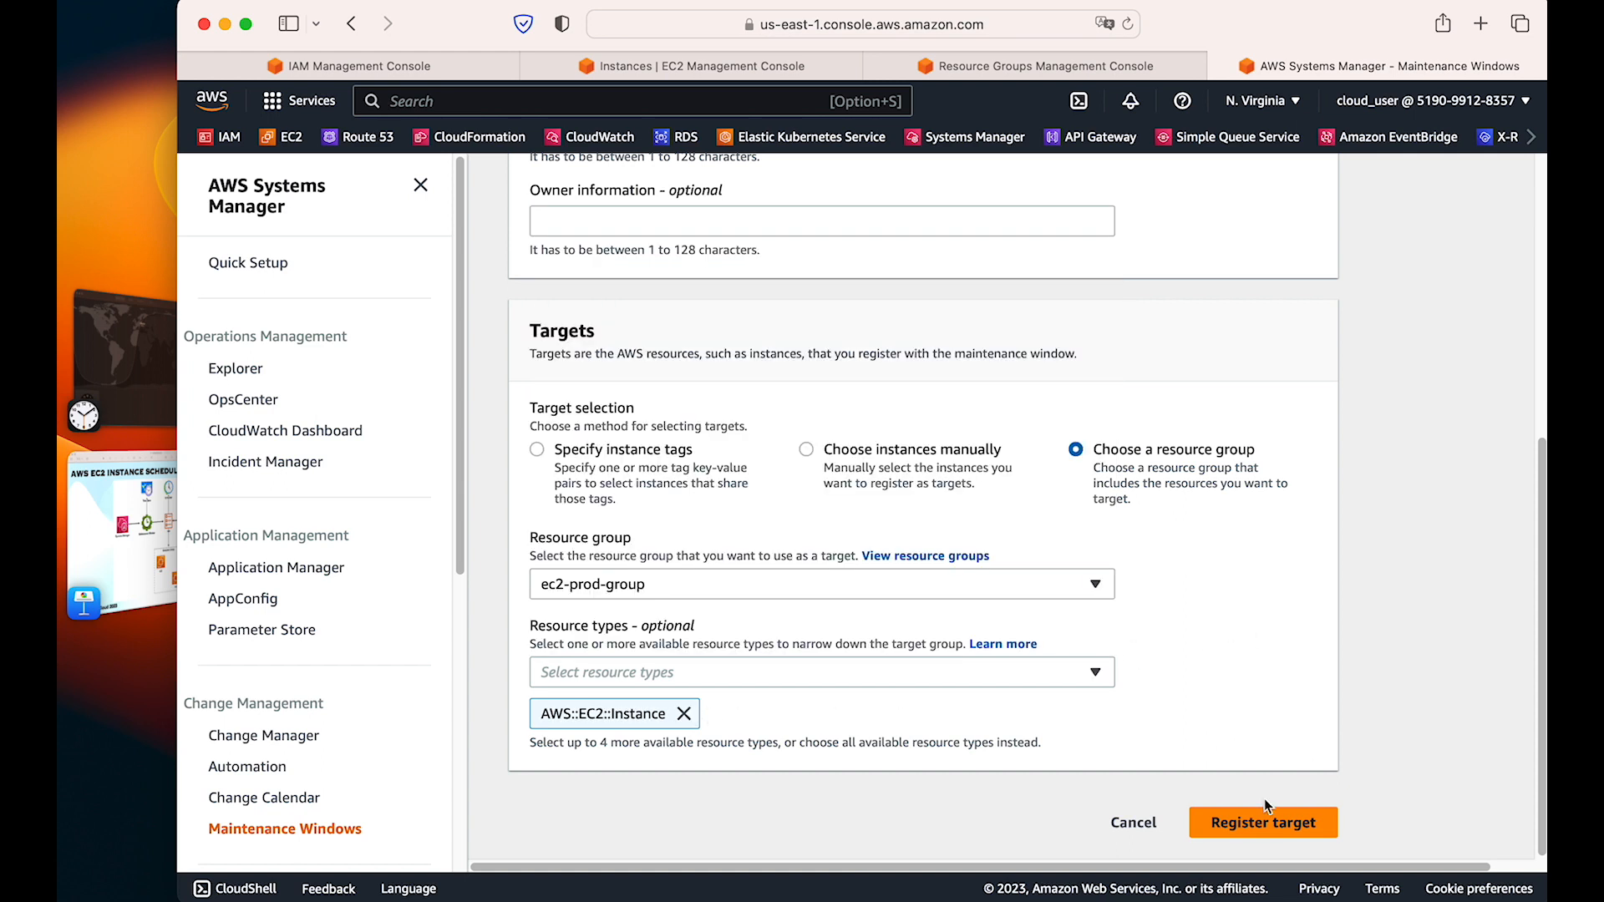
Step: Register ec2-target with the start-ec2 maintenance window and dismiss the notification
left_click(1258, 822)
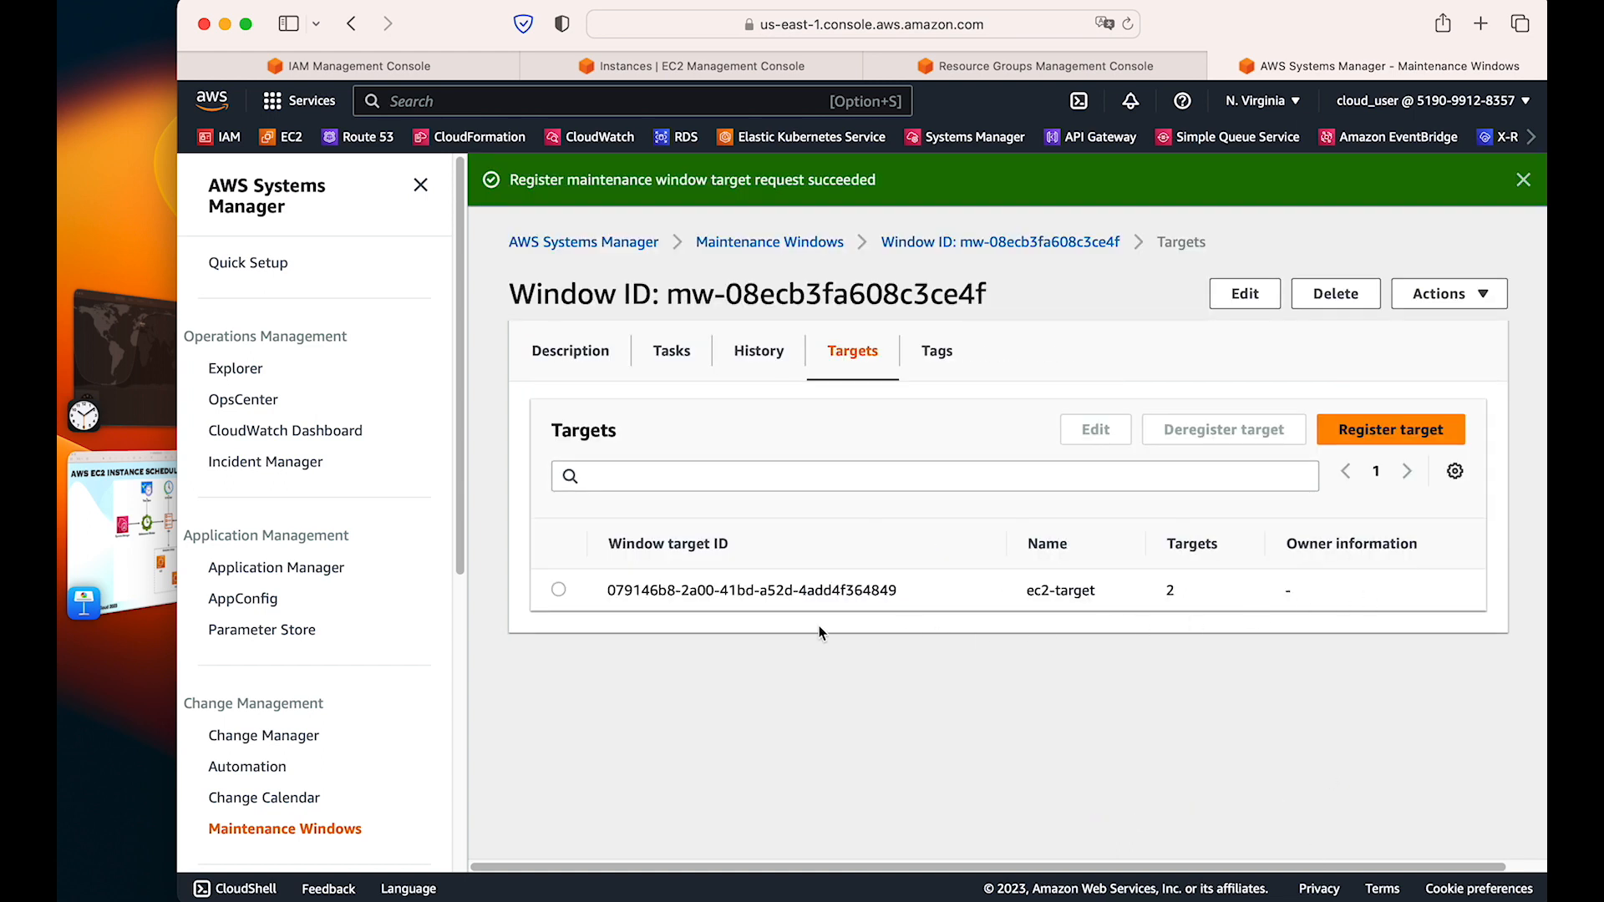
left_click_drag(737, 590, 1104, 589)
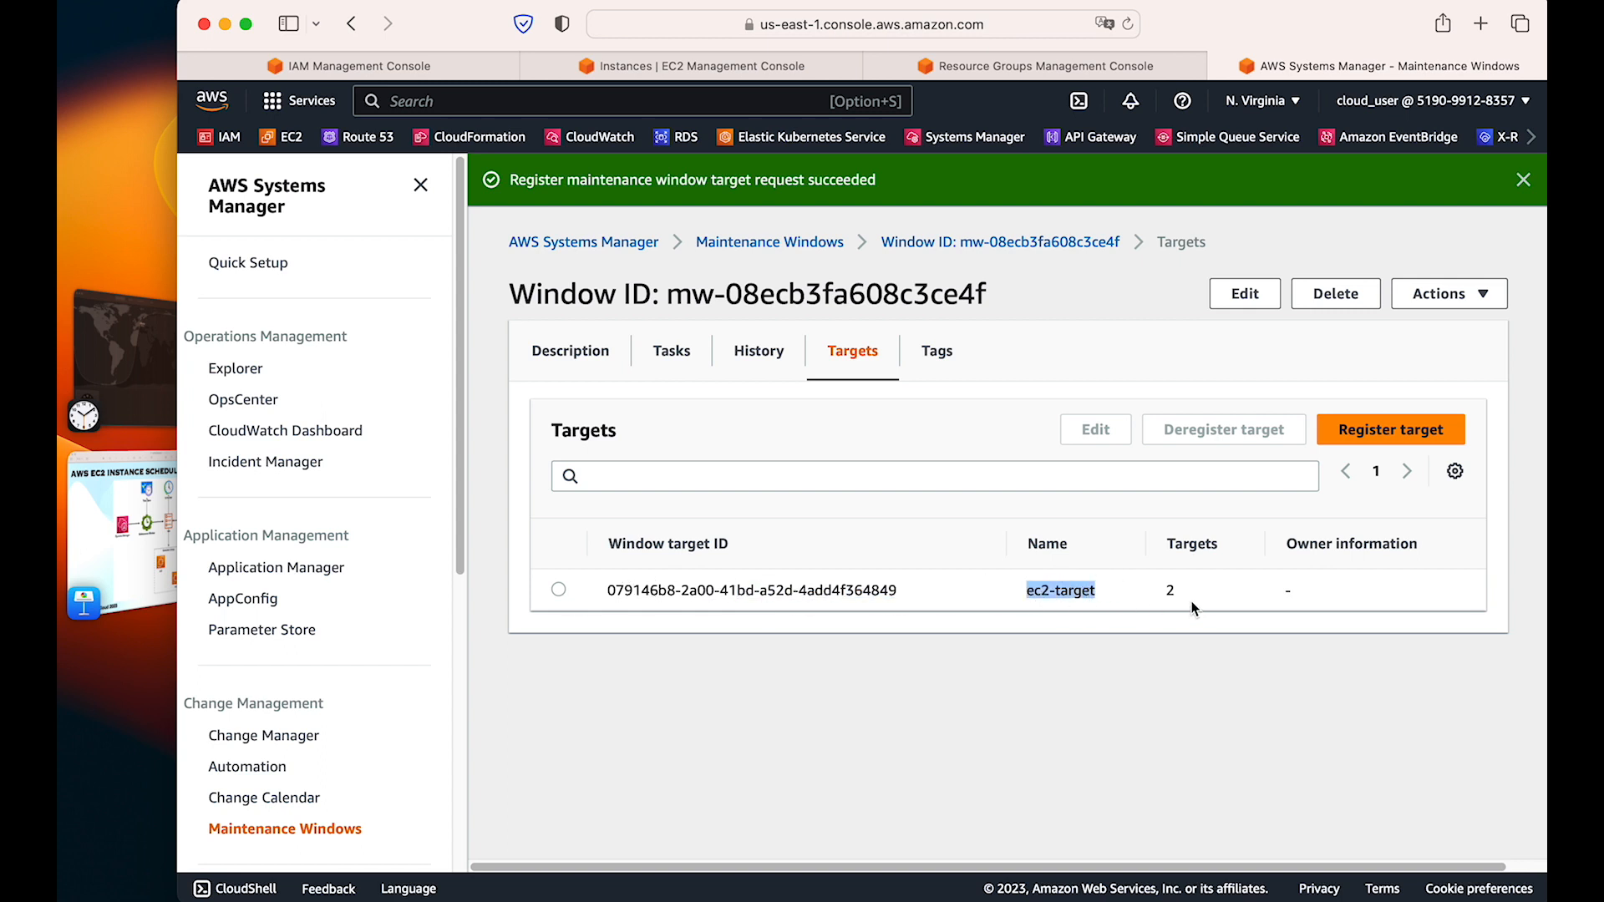
left_click(1170, 594)
left_click(1521, 185)
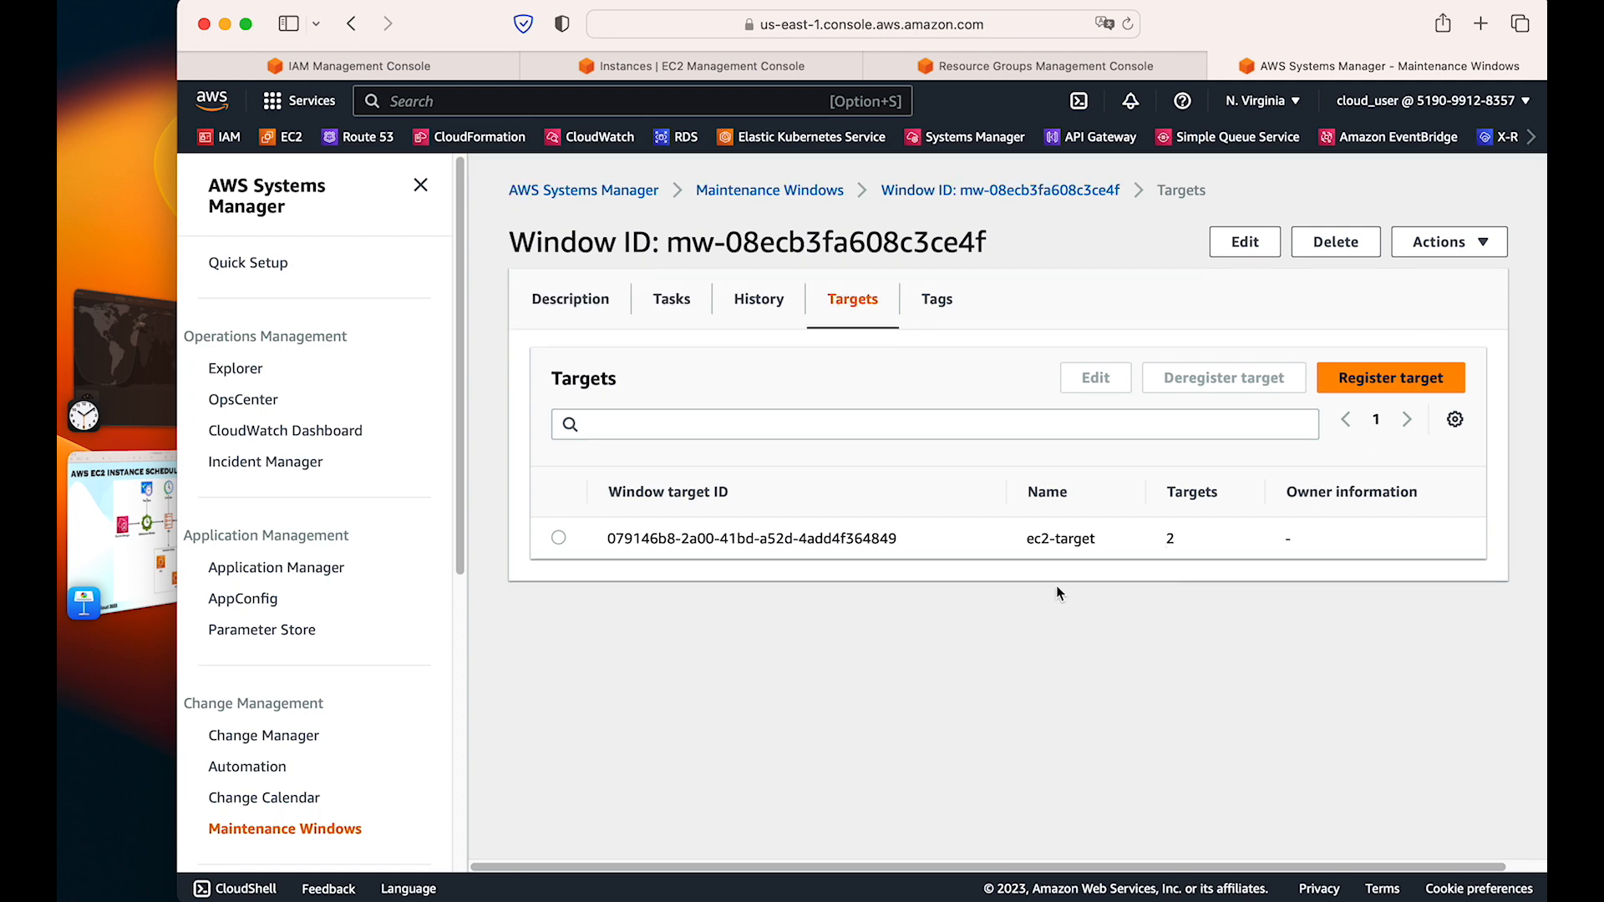
Step: Begin registering an Automation task for the start-ec2 maintenance window and name the task start-ec2
left_click(134, 522)
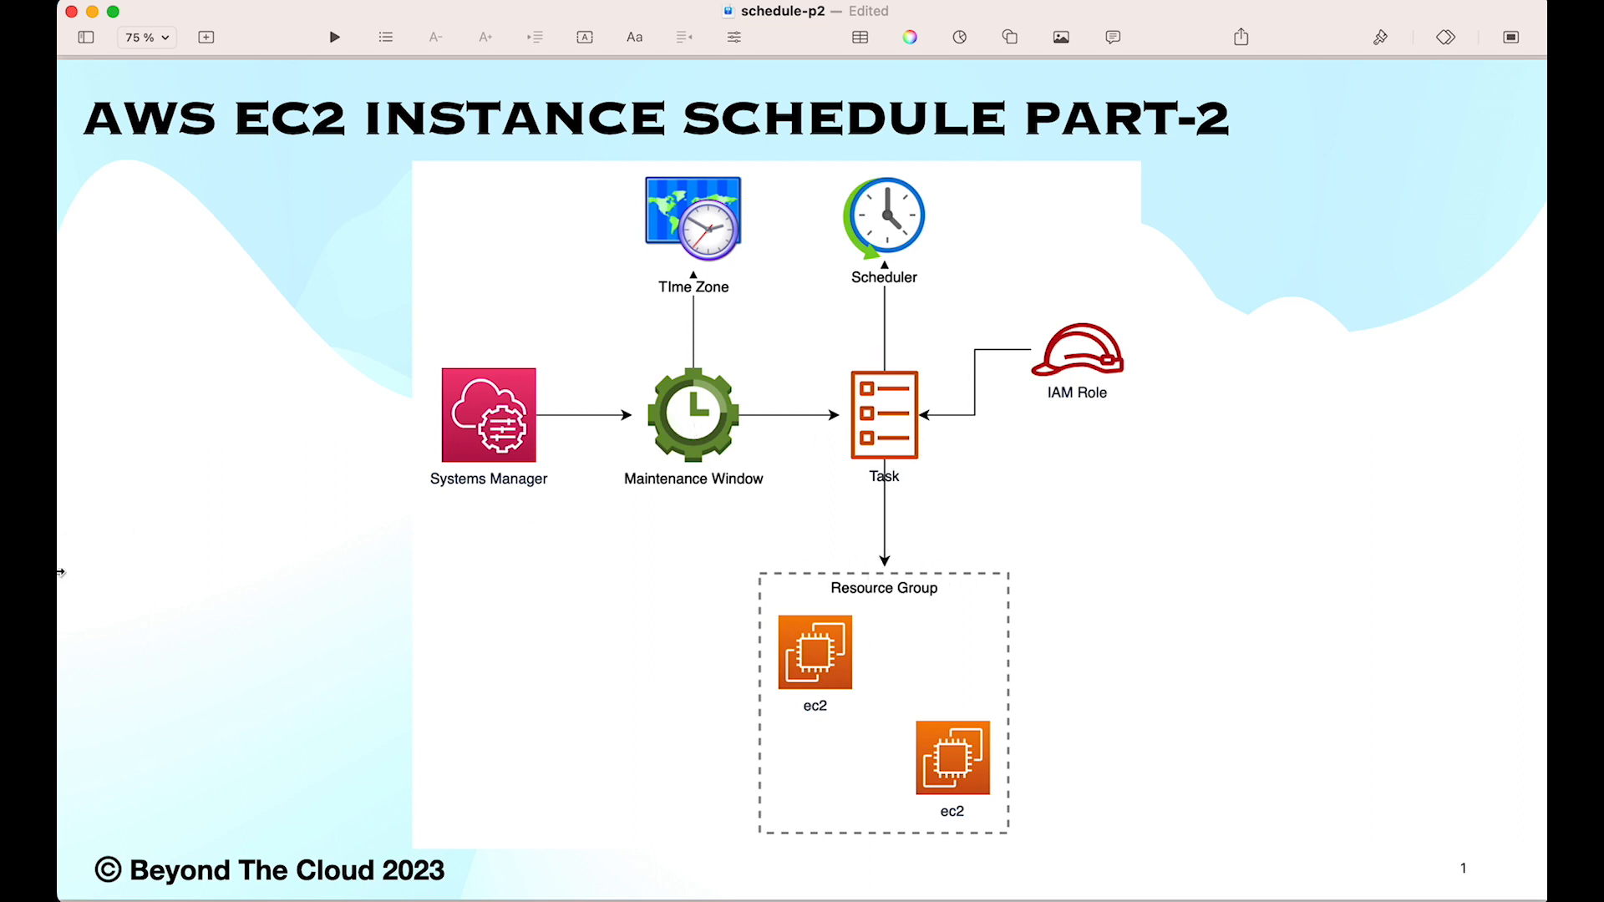
mouse_move(61, 543)
left_click(167, 535)
left_click(669, 301)
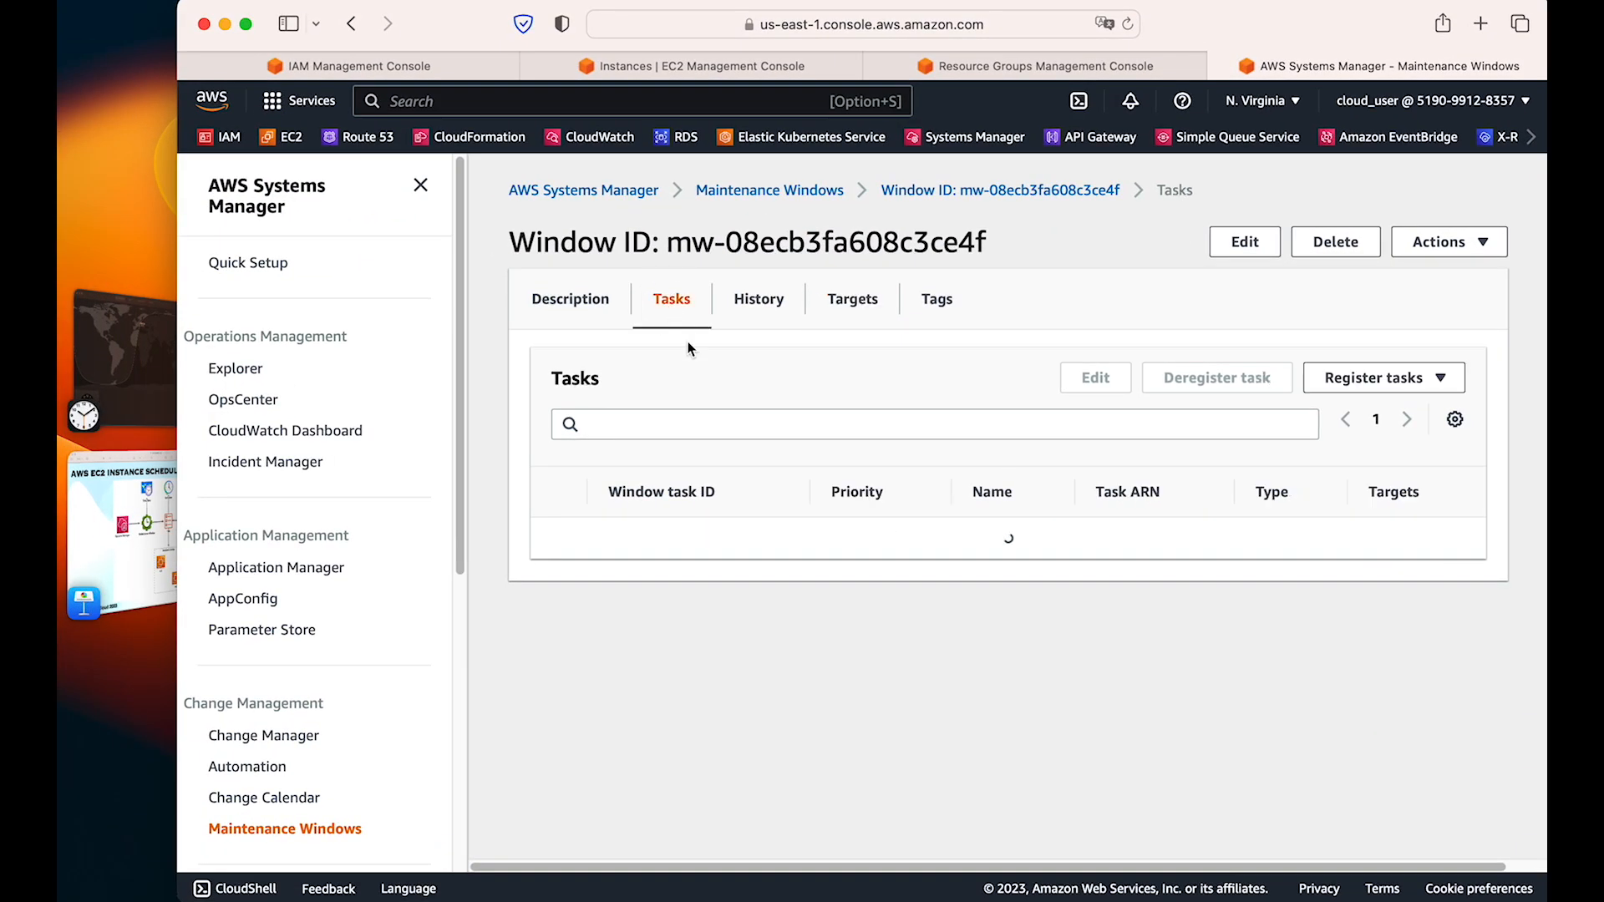
left_click(1374, 378)
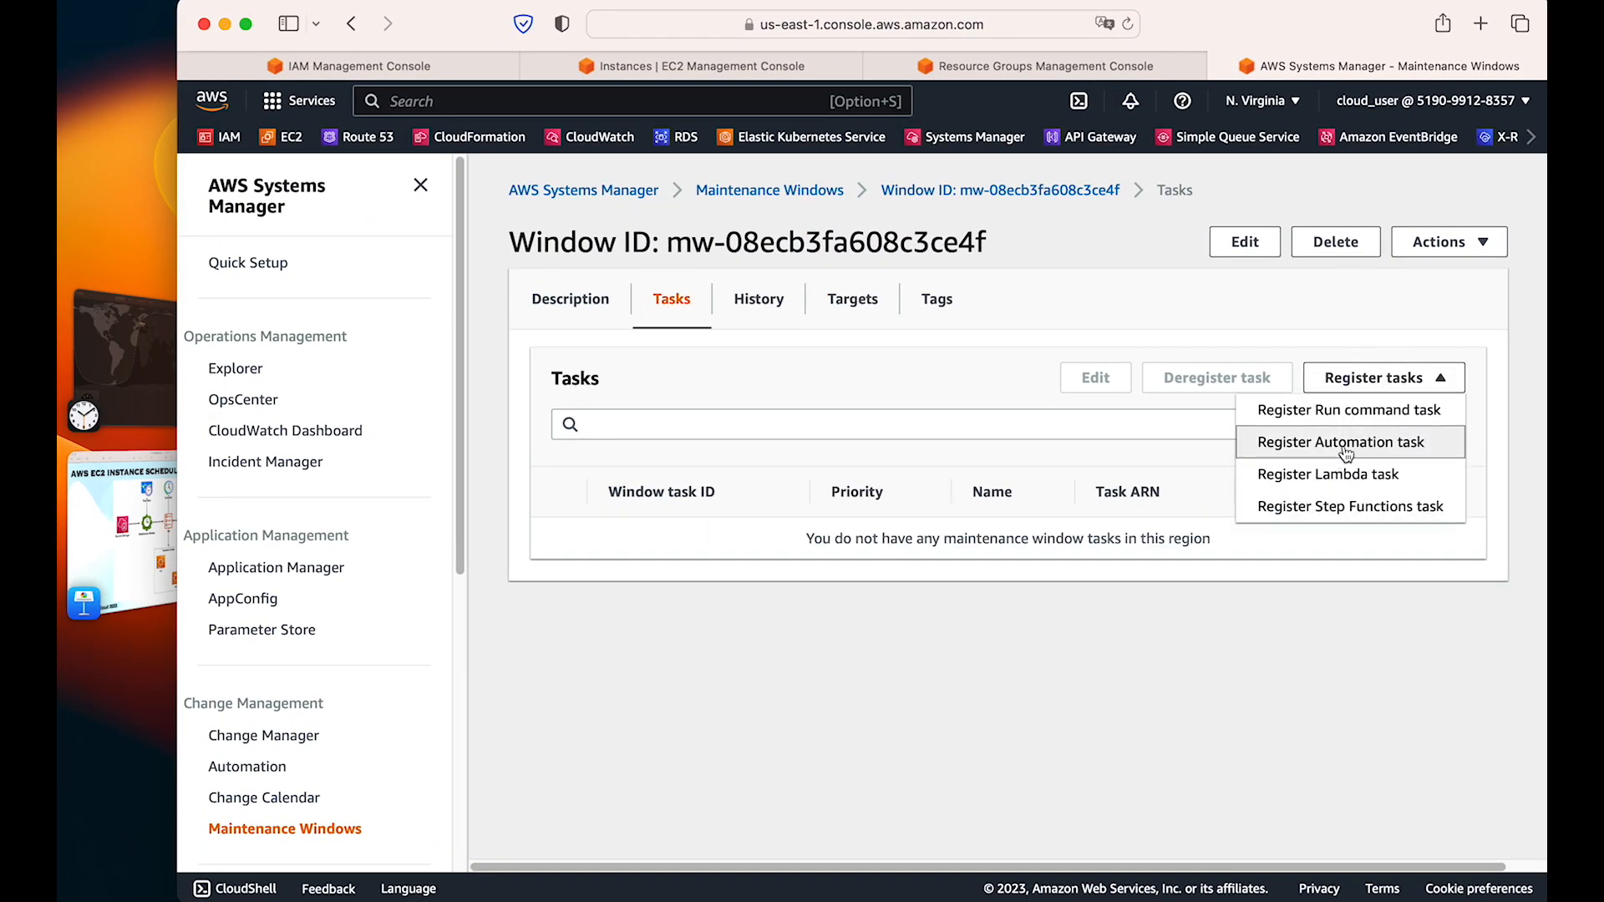
left_click(1346, 453)
left_click(759, 523)
type("start-ec2")
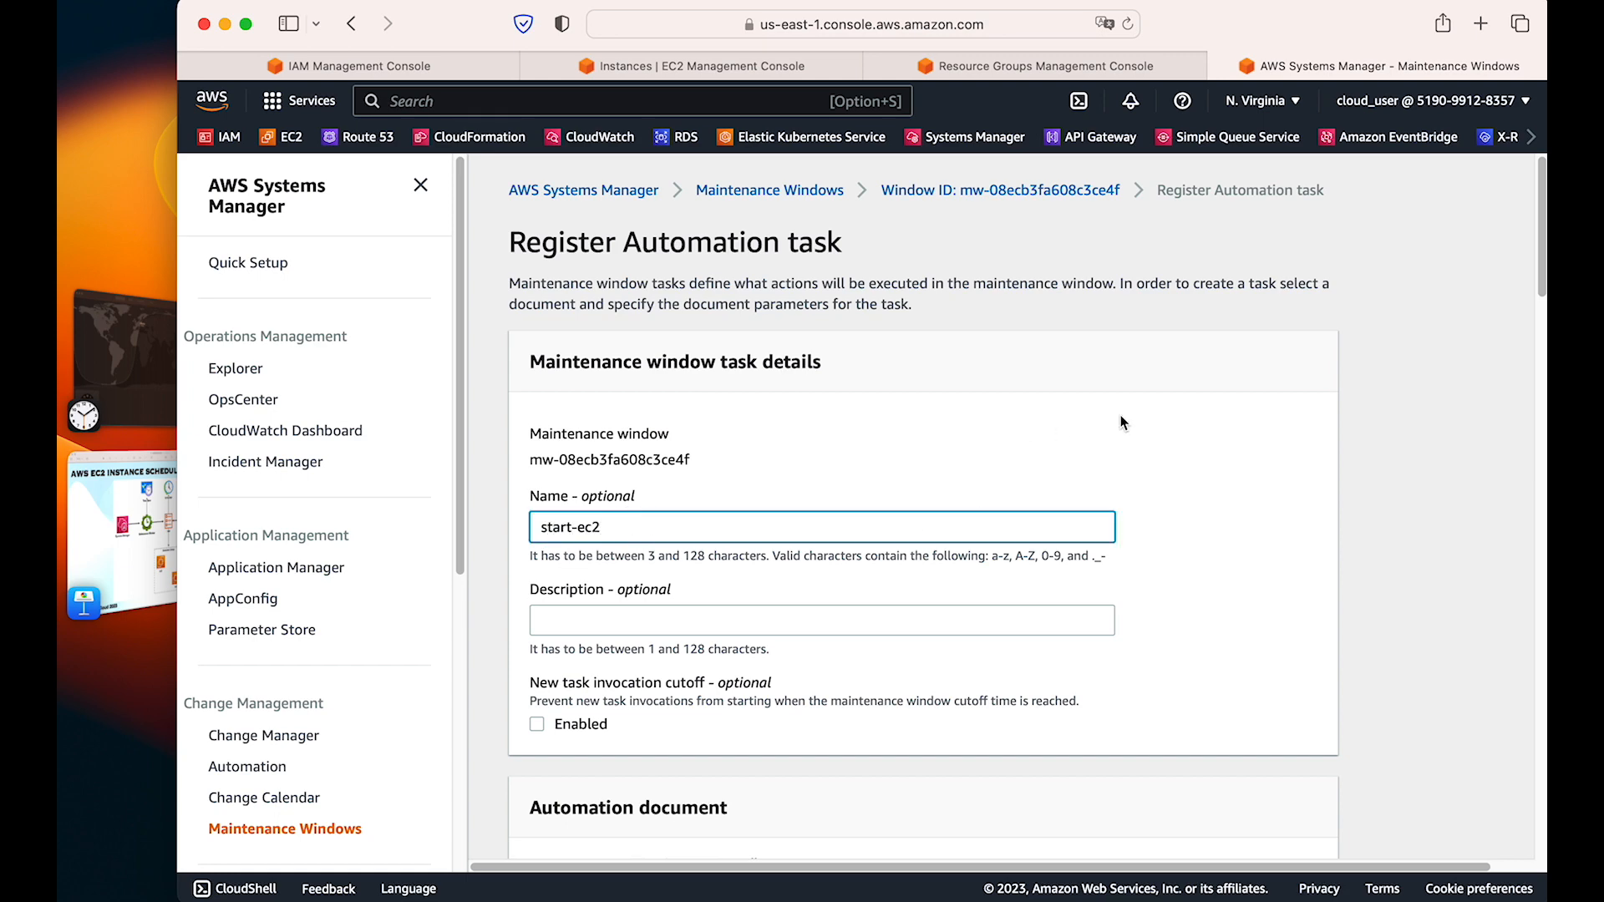
Step: Examine the automation document list and, in a separate browser tab, the Systems Manager documents by owner, sharing, favorites and all documents
scroll(1158, 518, "down", 3)
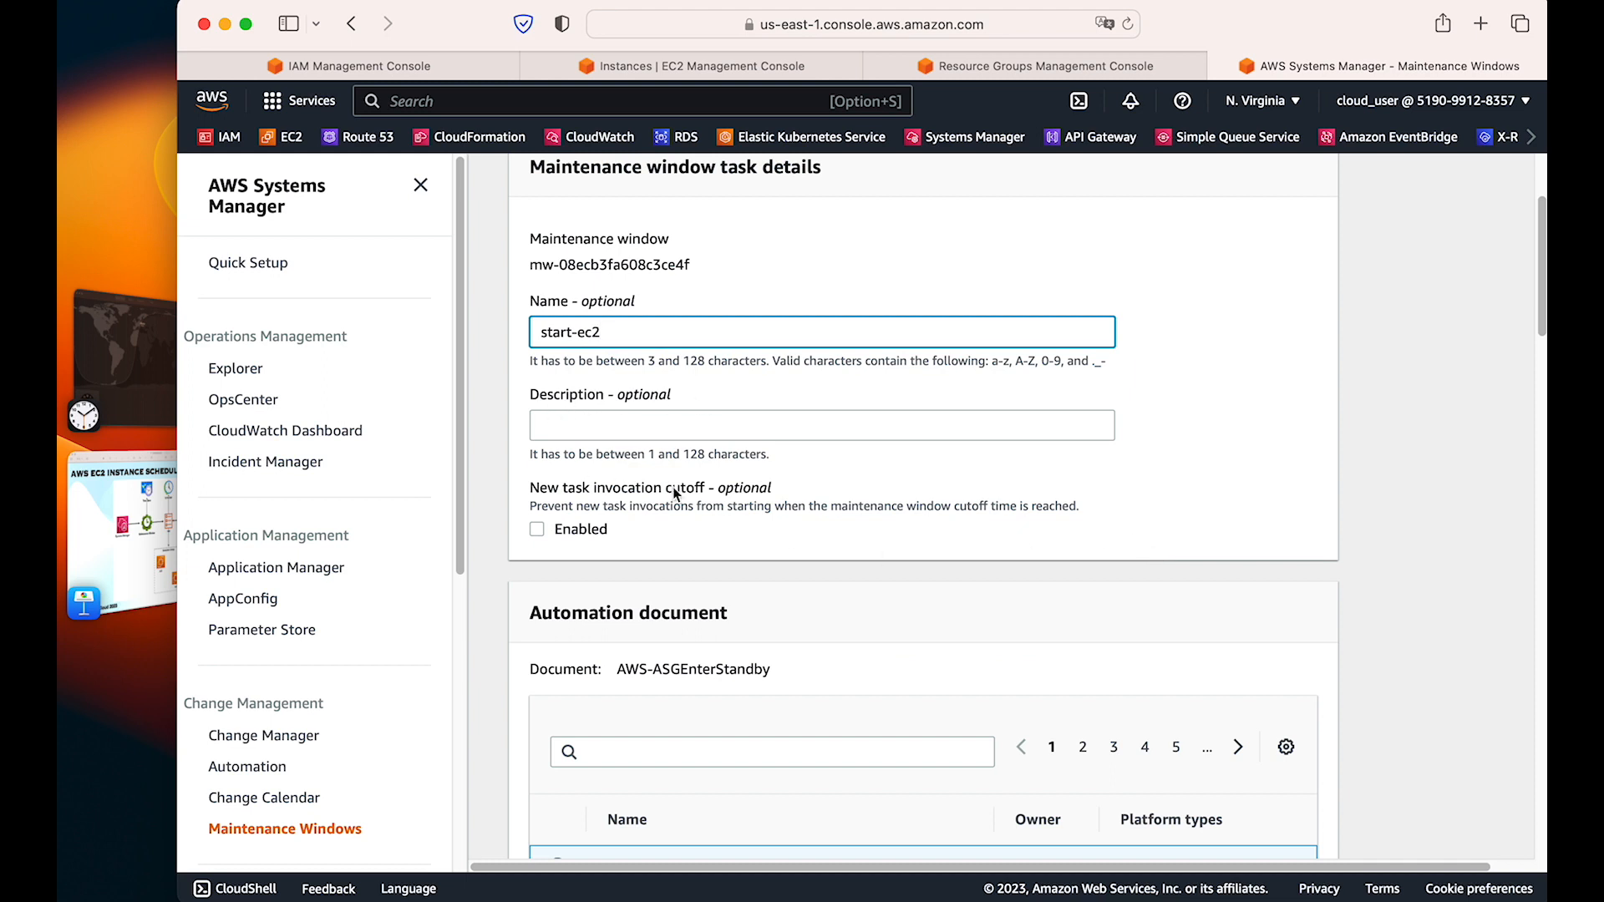
scroll(754, 522, "down", 3)
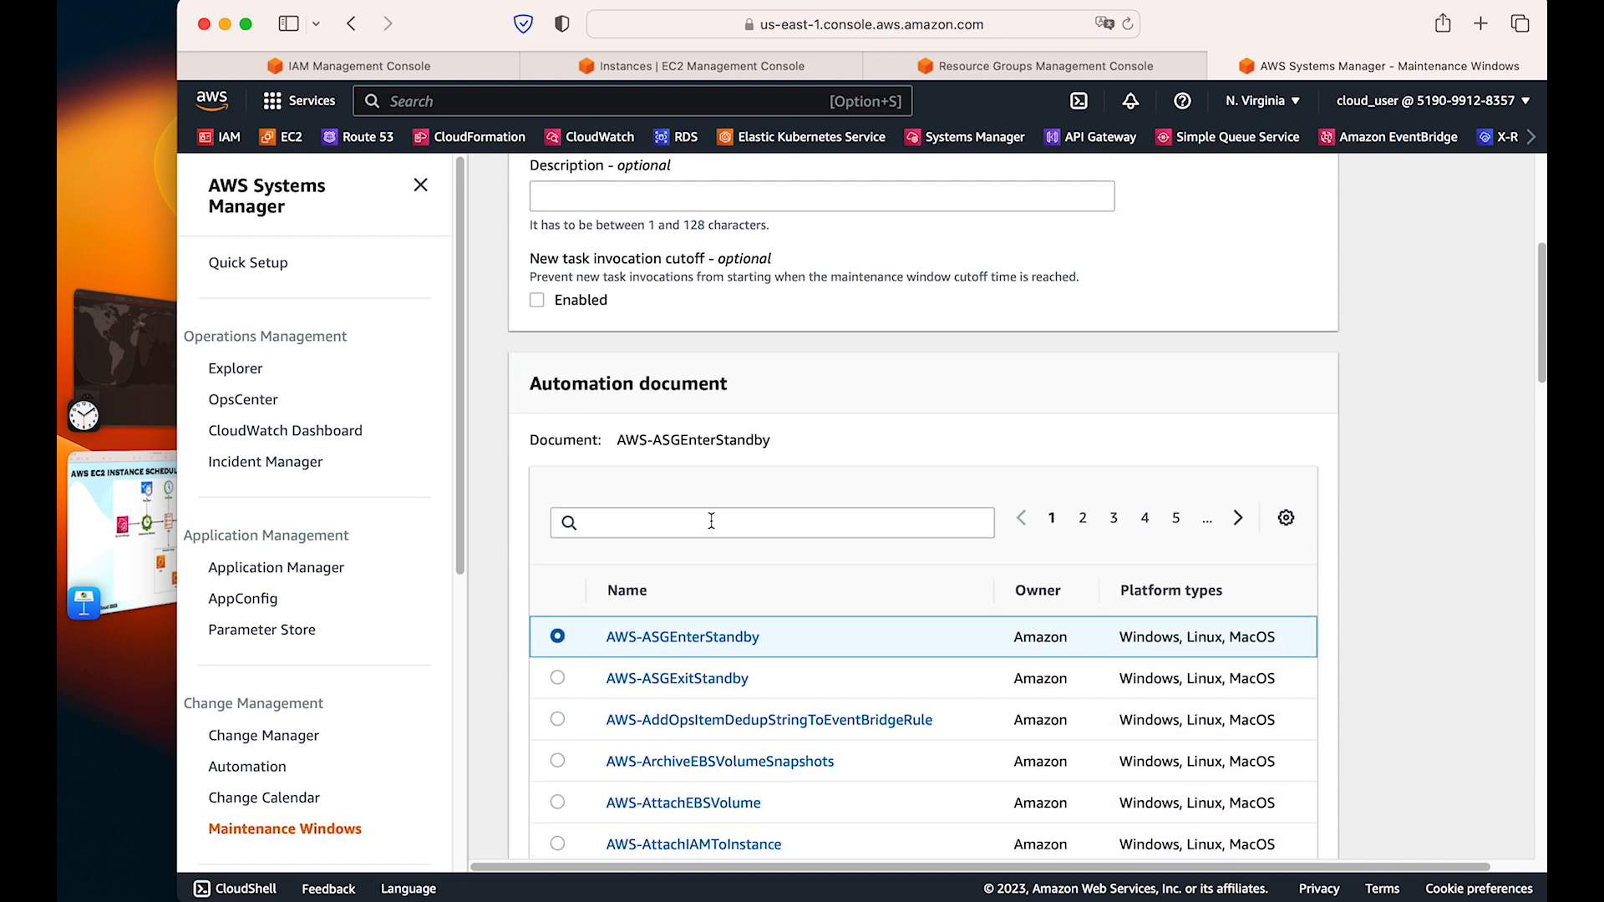
scroll(844, 458, "down", 1)
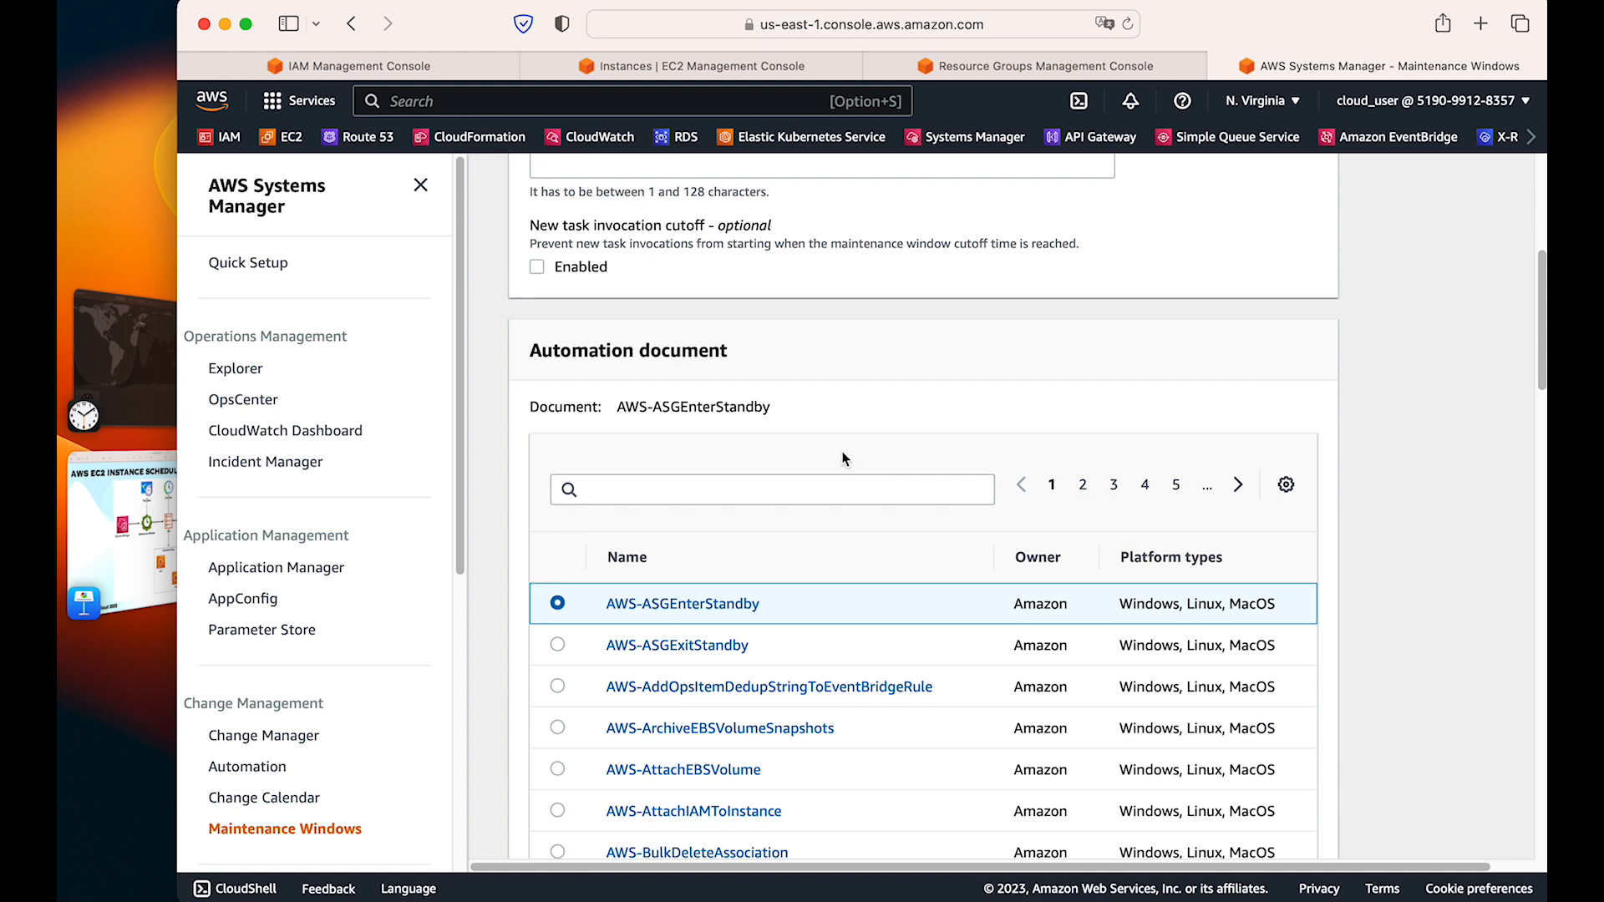
scroll(392, 599, "down", 6)
left_click(242, 785, "super")
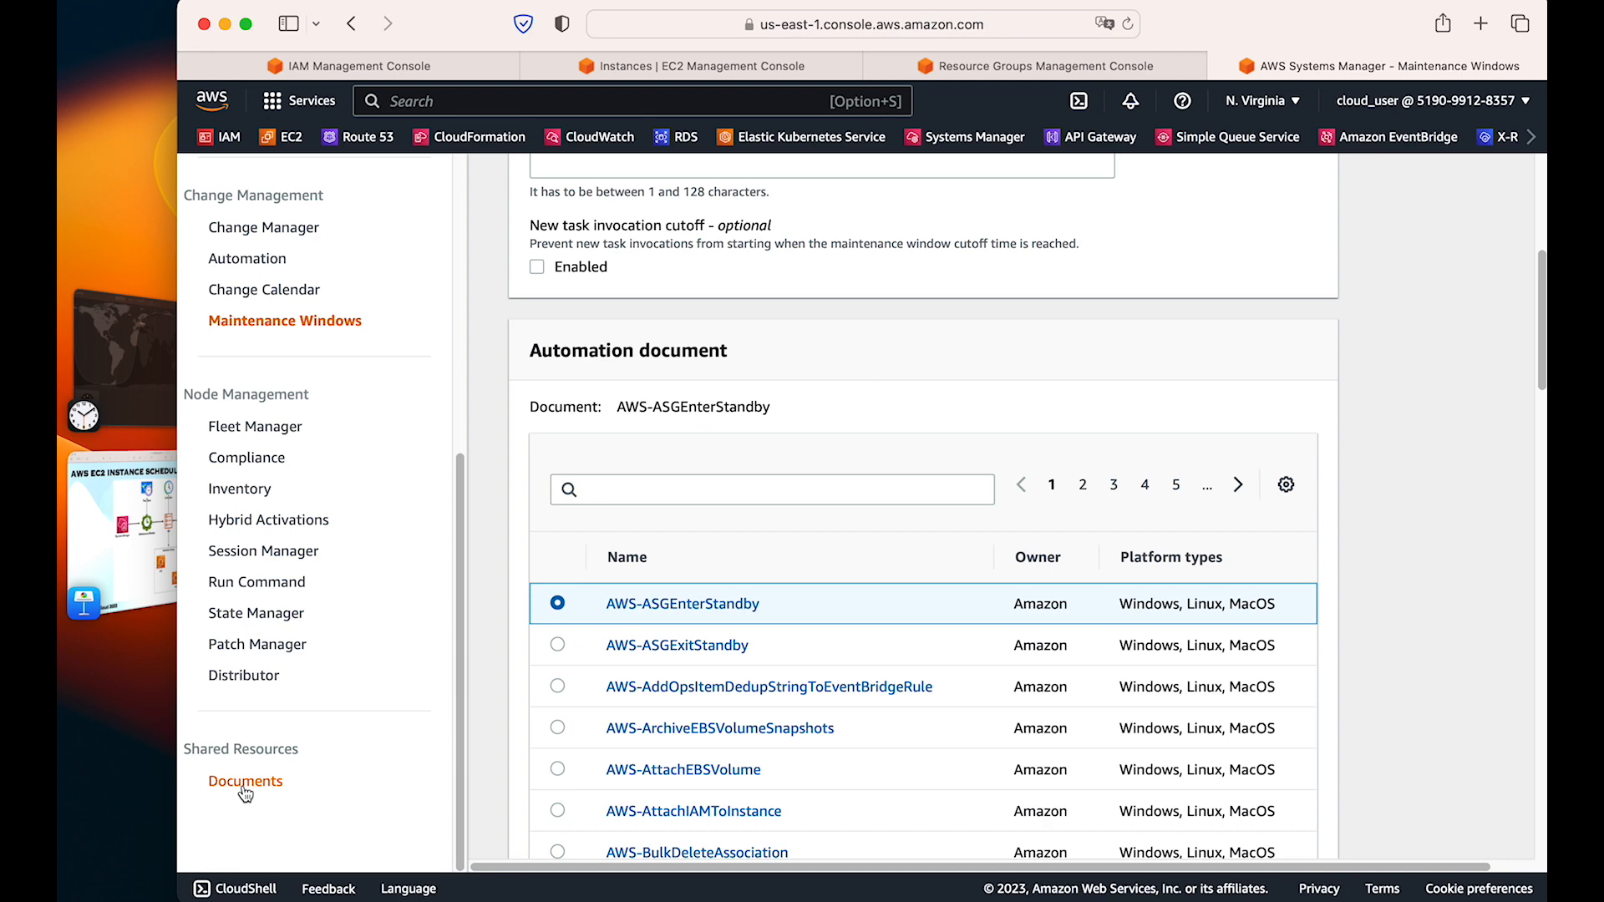
left_click(1409, 64)
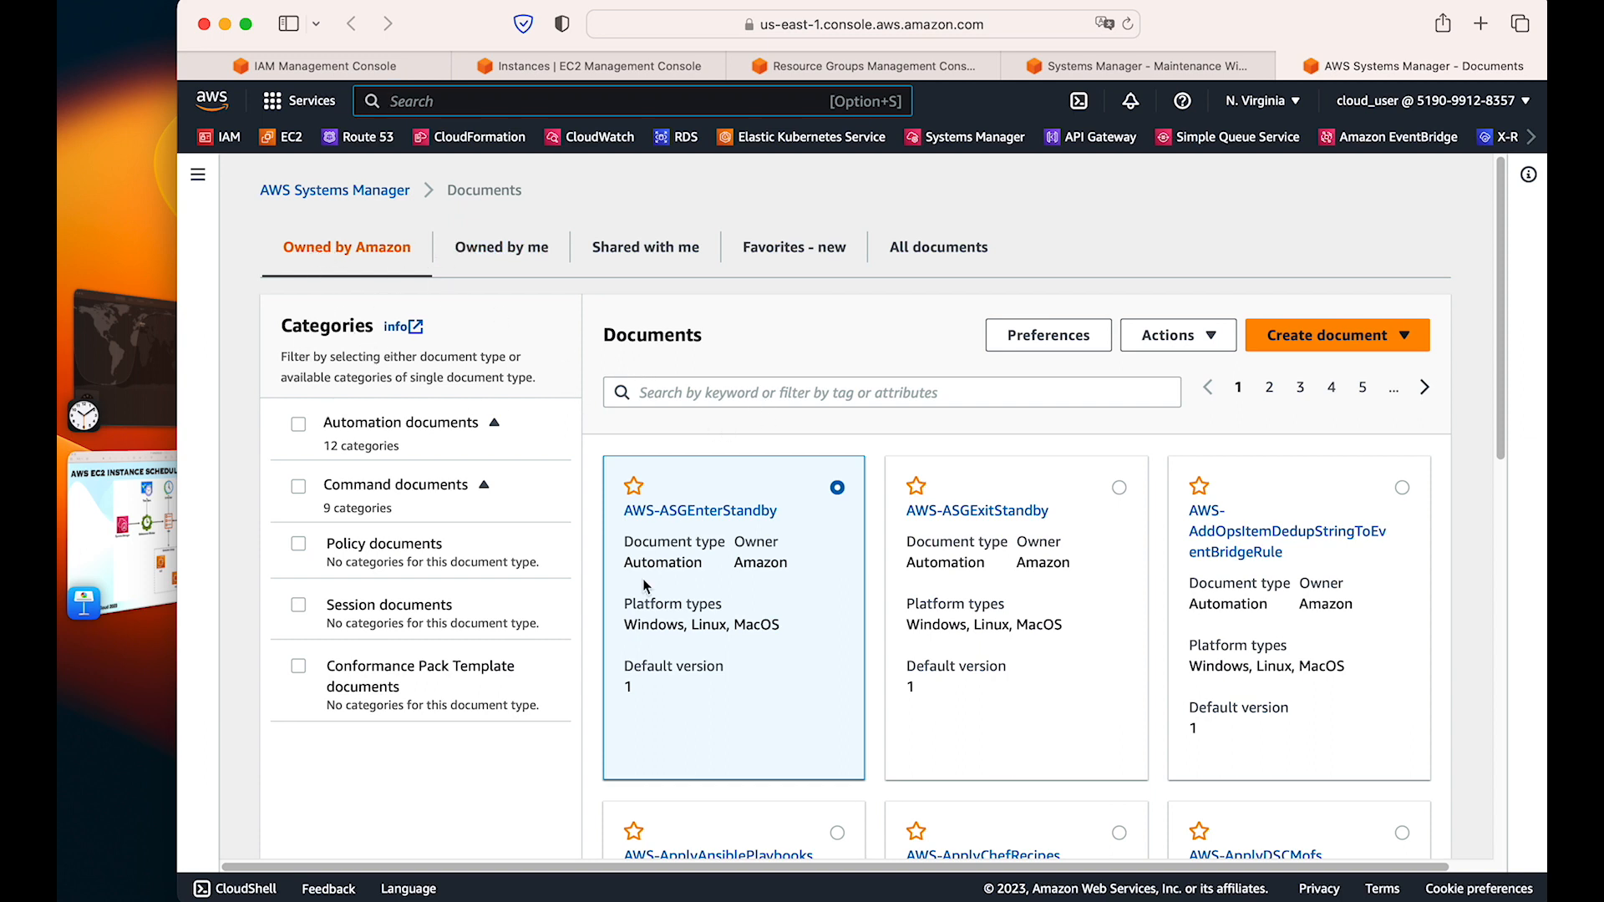
left_click(496, 251)
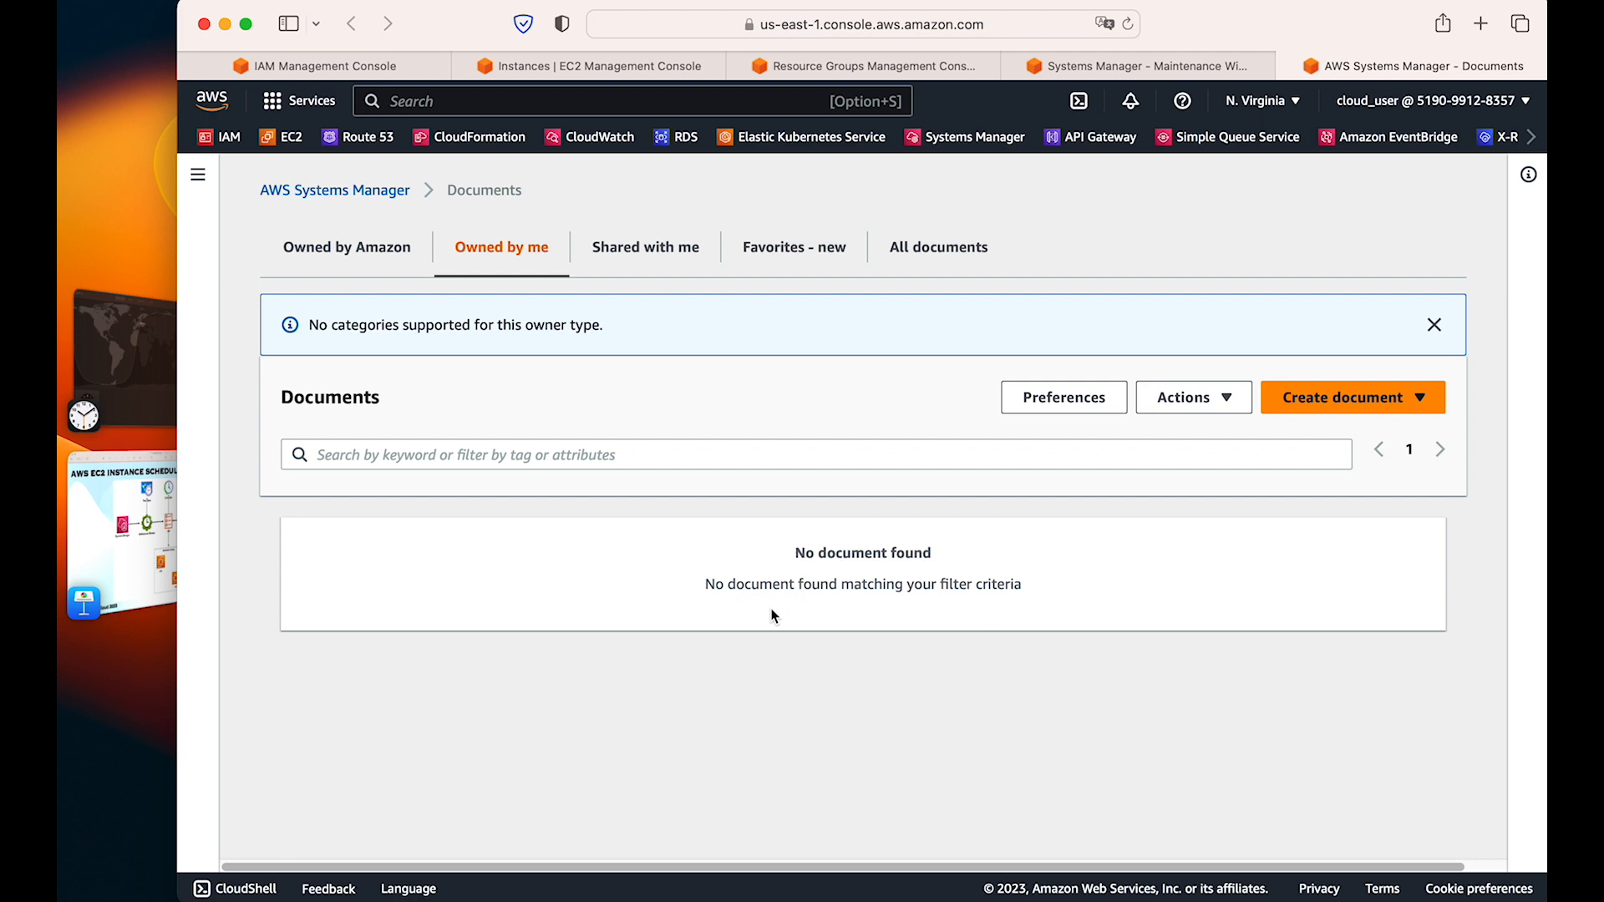
left_click(639, 255)
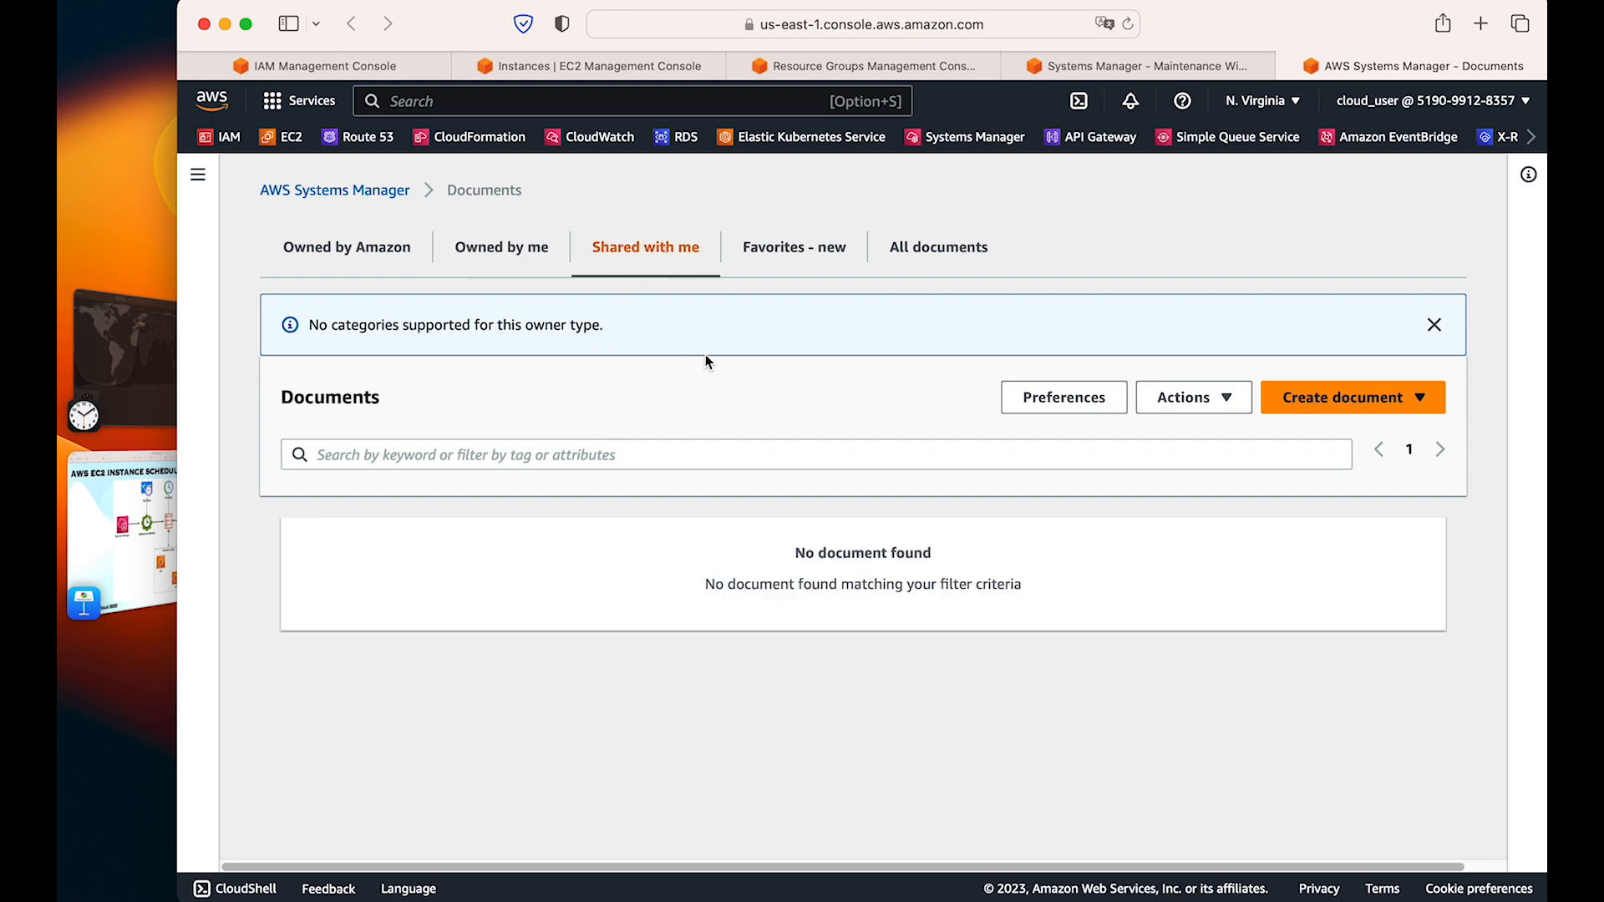
left_click(791, 261)
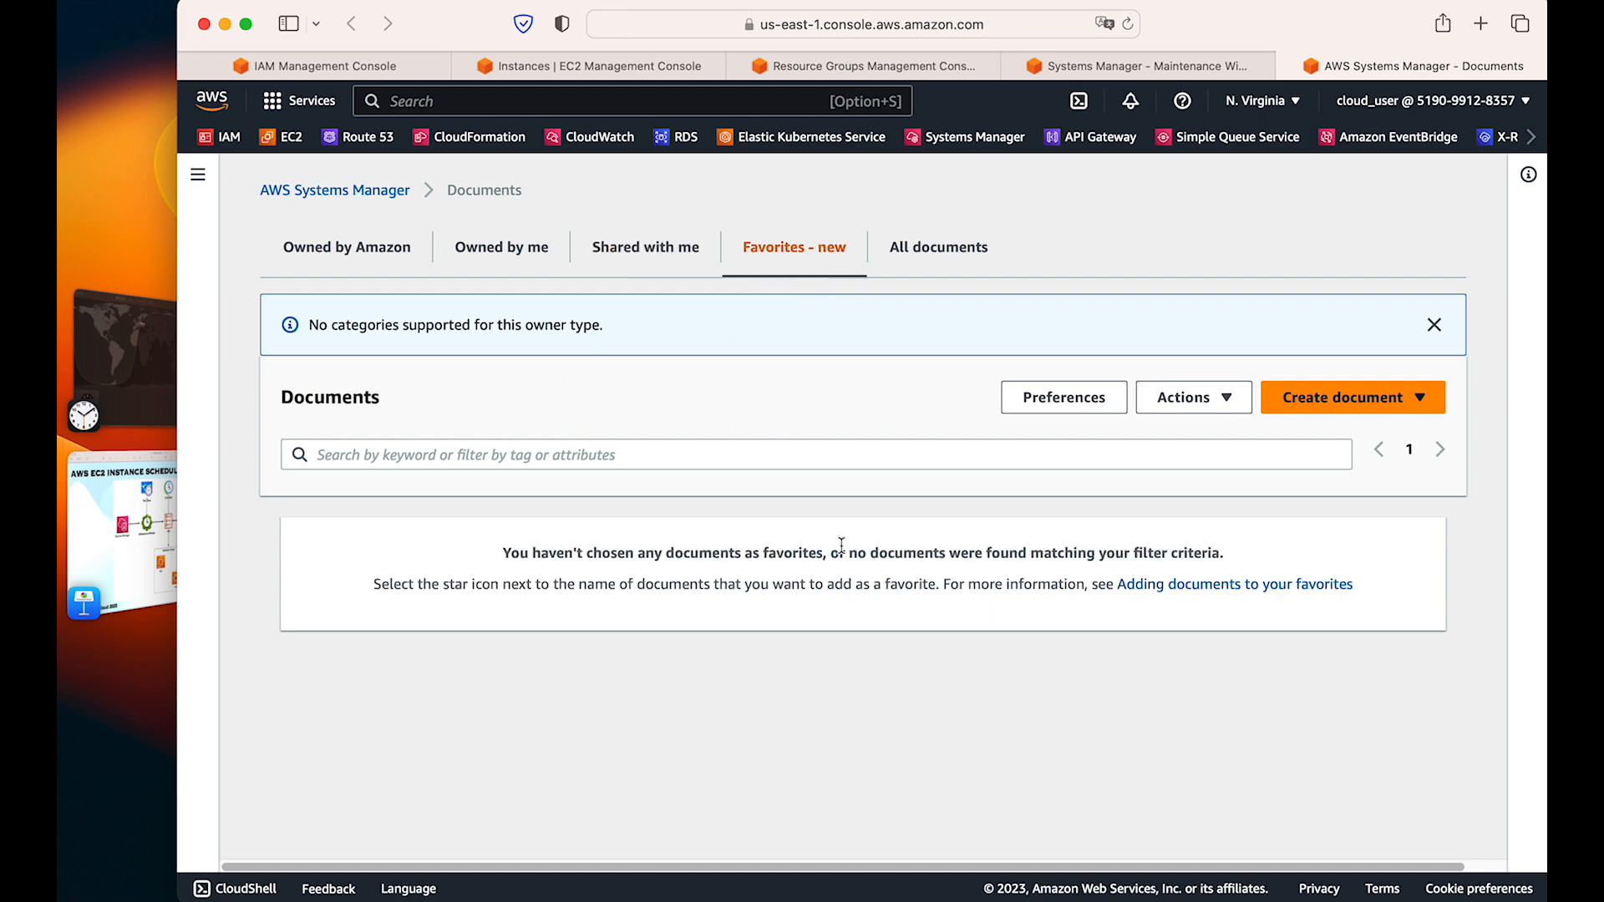
left_click(906, 266)
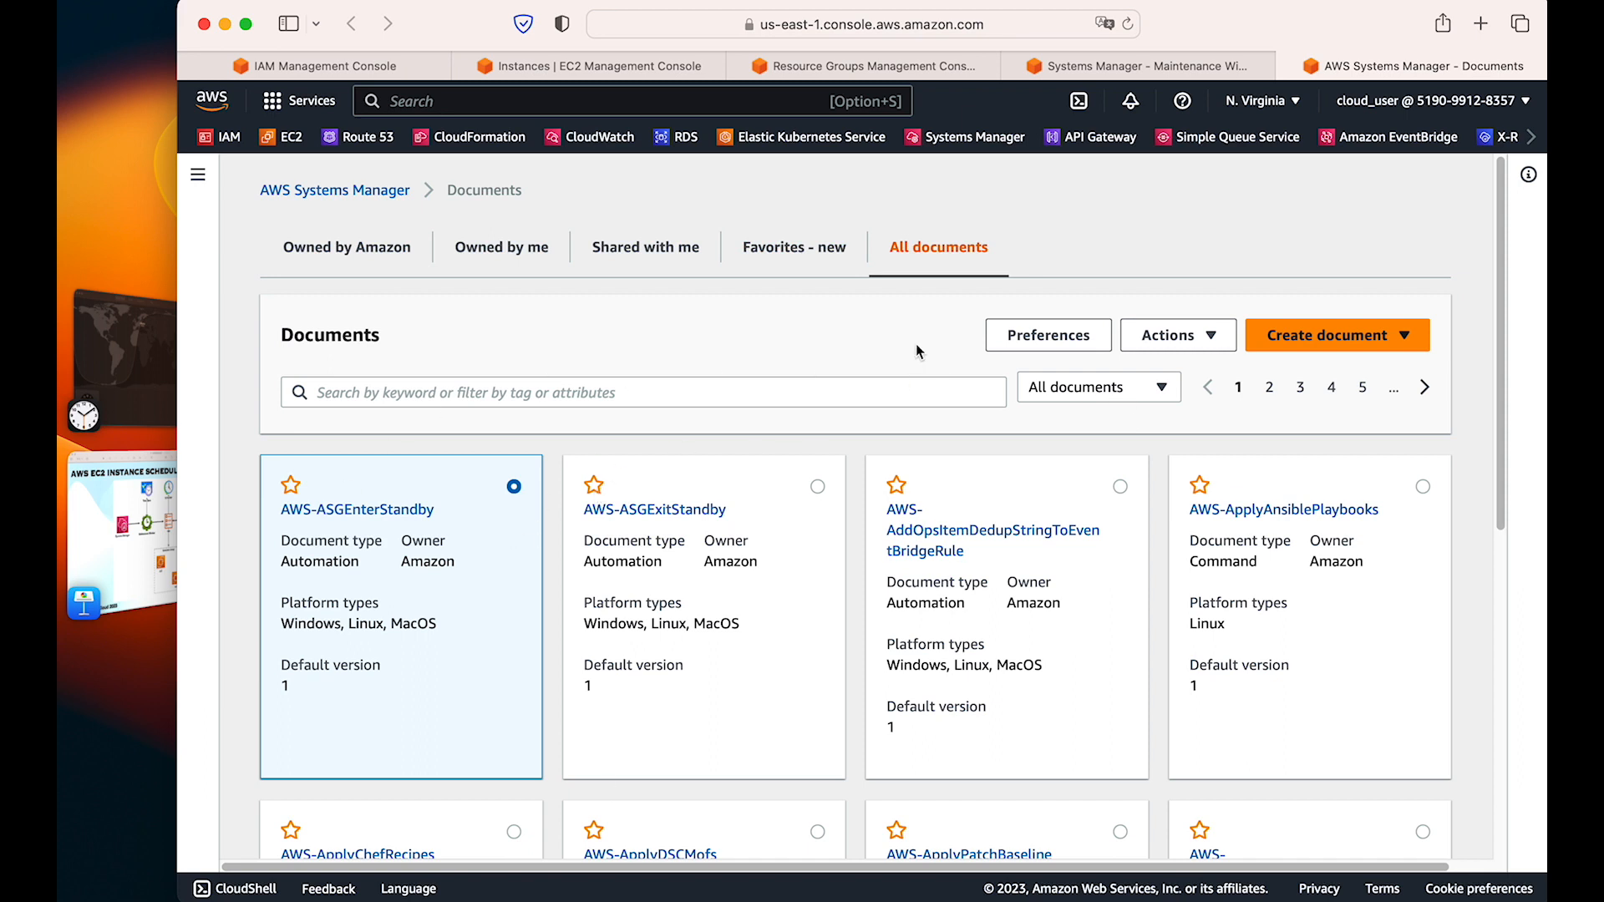
left_click(400, 253)
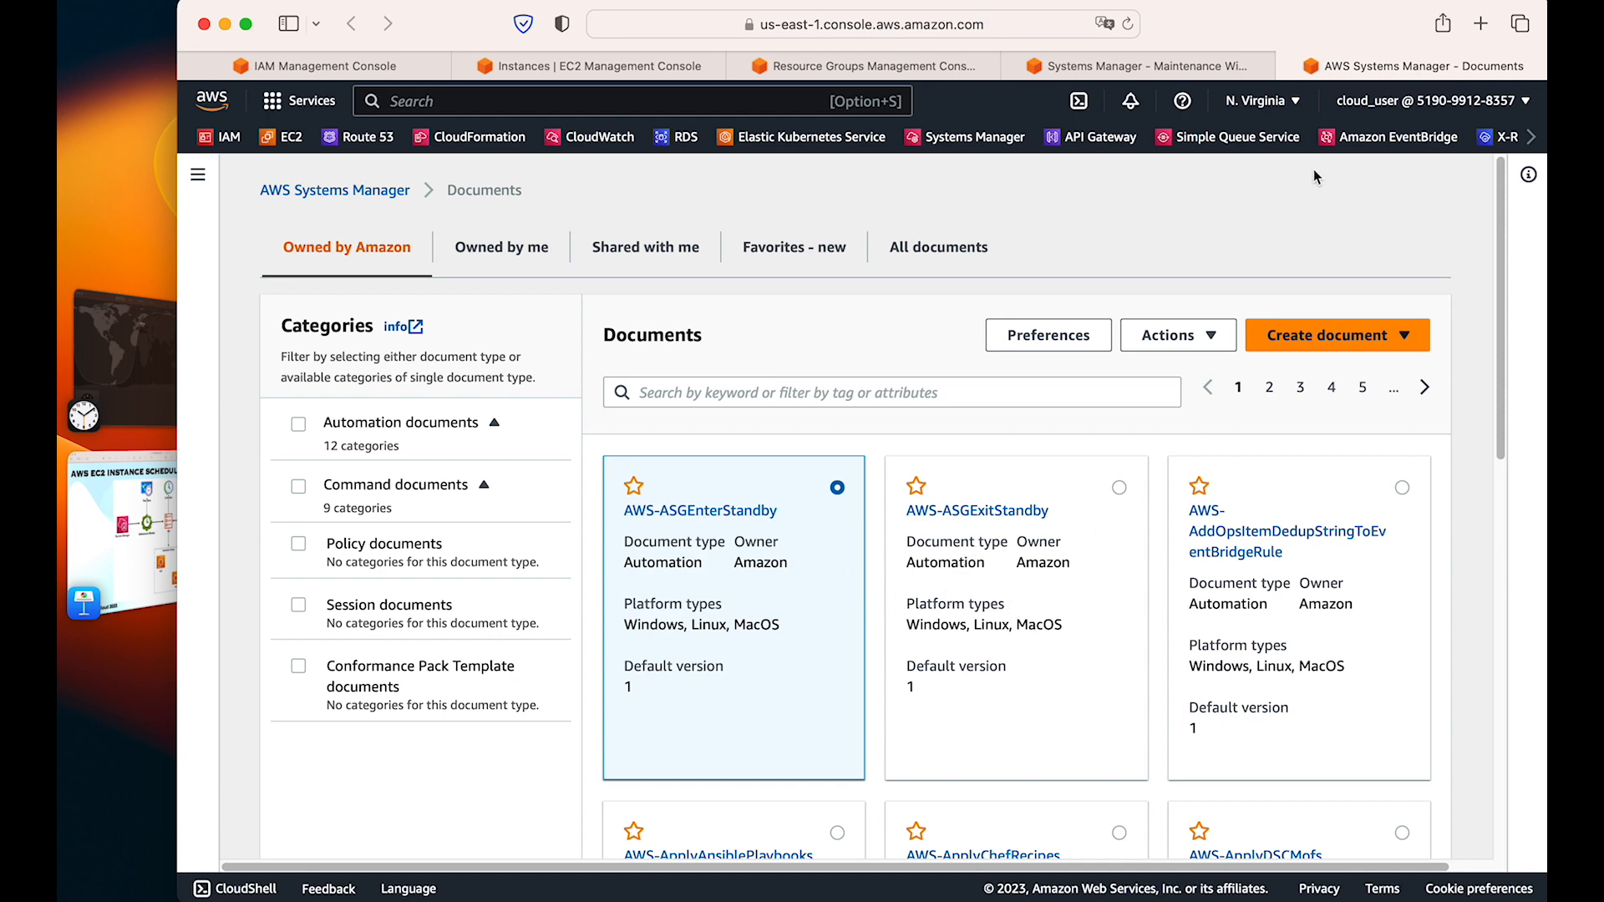
Step: Close the separate Documents browser tab and review the Automation task registration form and its automation document list
left_click(1288, 66)
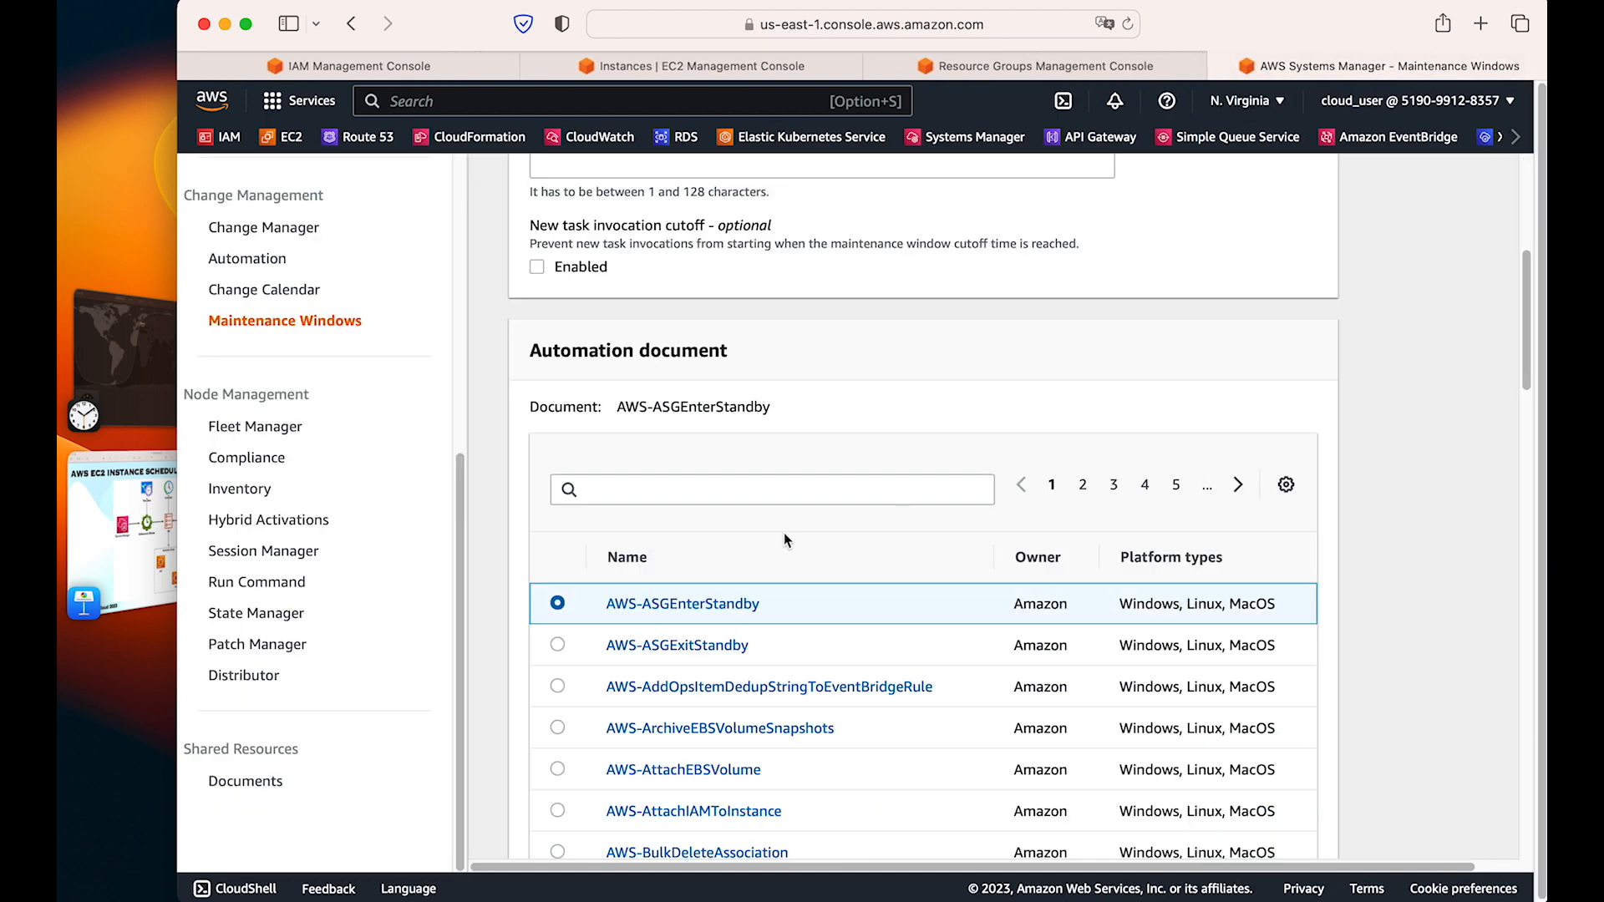
scroll(911, 455, "up", 10)
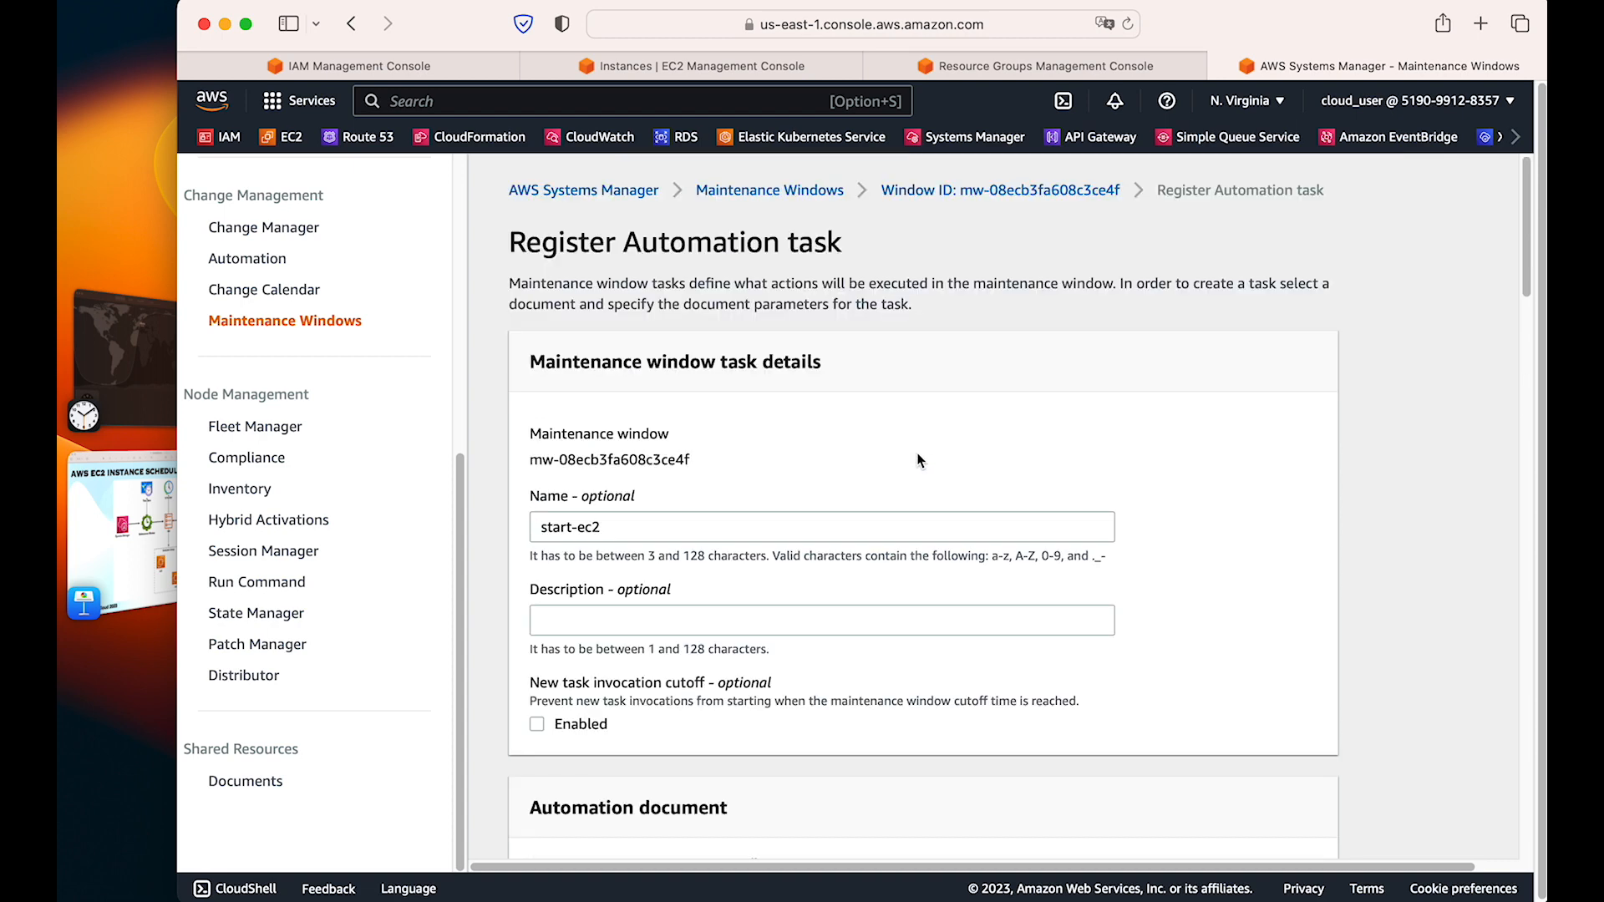
left_click_drag(616, 526, 514, 526)
scroll(801, 488, "down", 10)
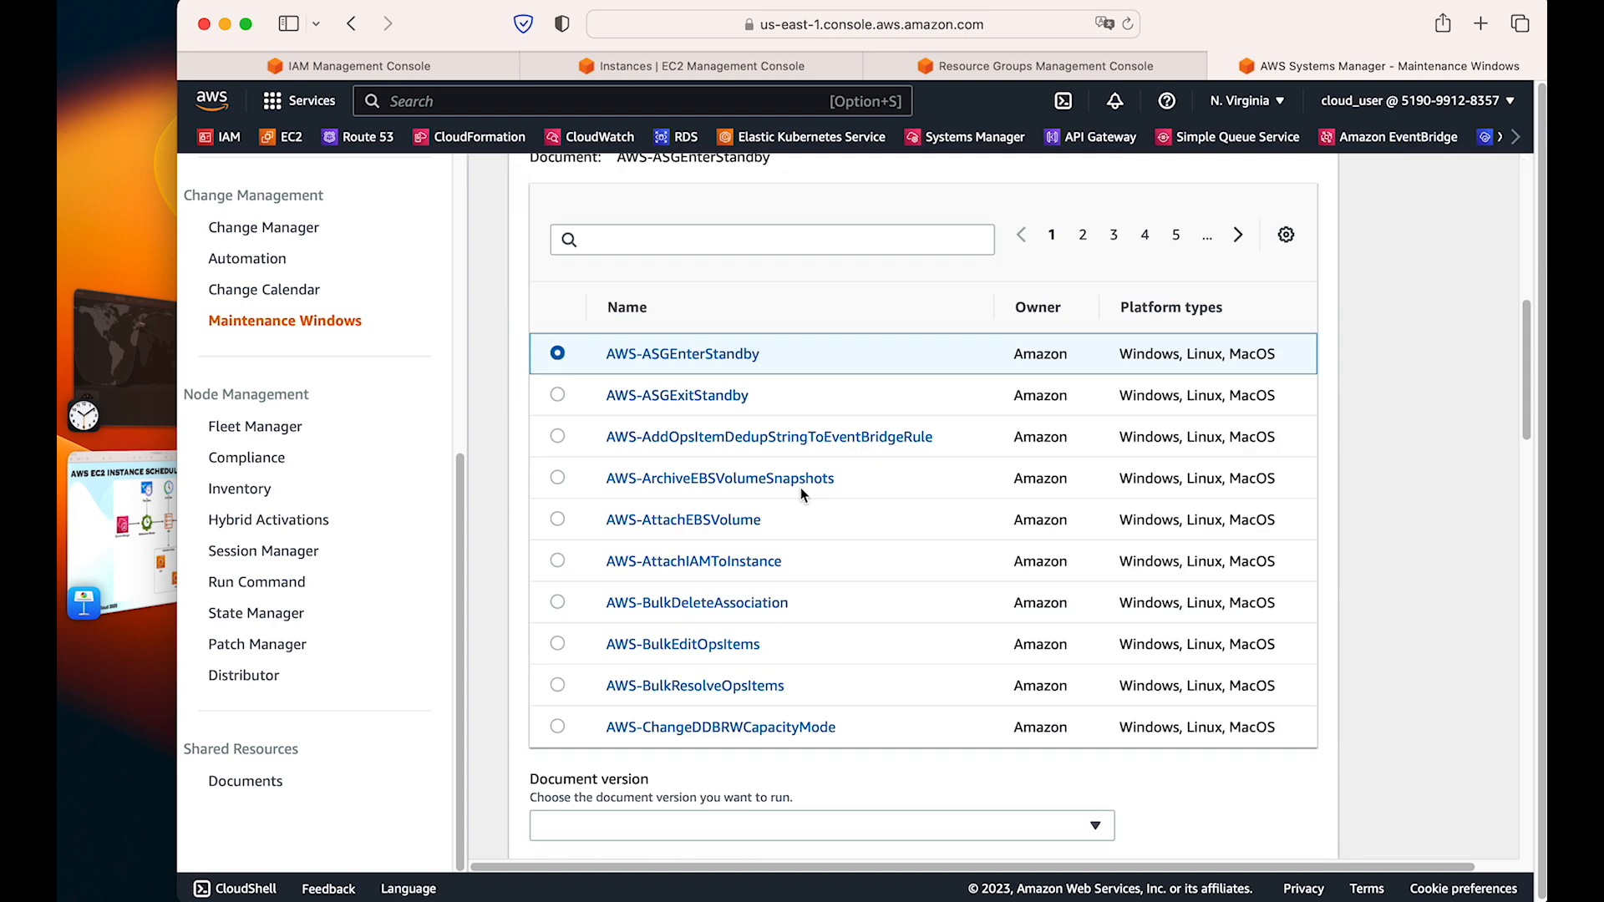
left_click(781, 244)
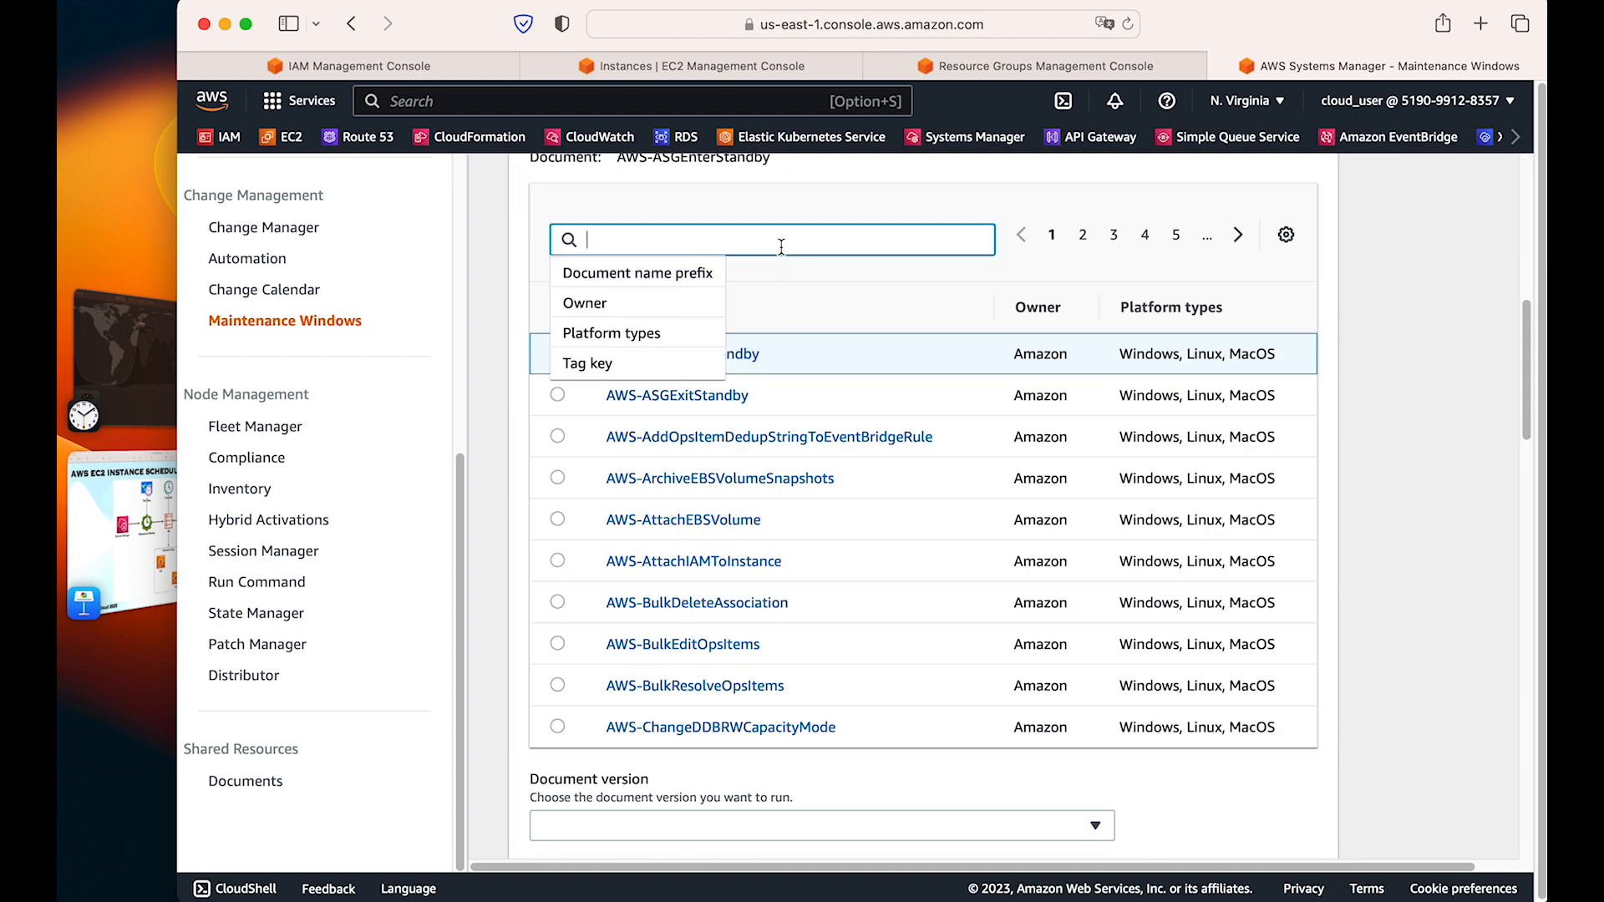
left_click(835, 290)
scroll(837, 304, "up", 2)
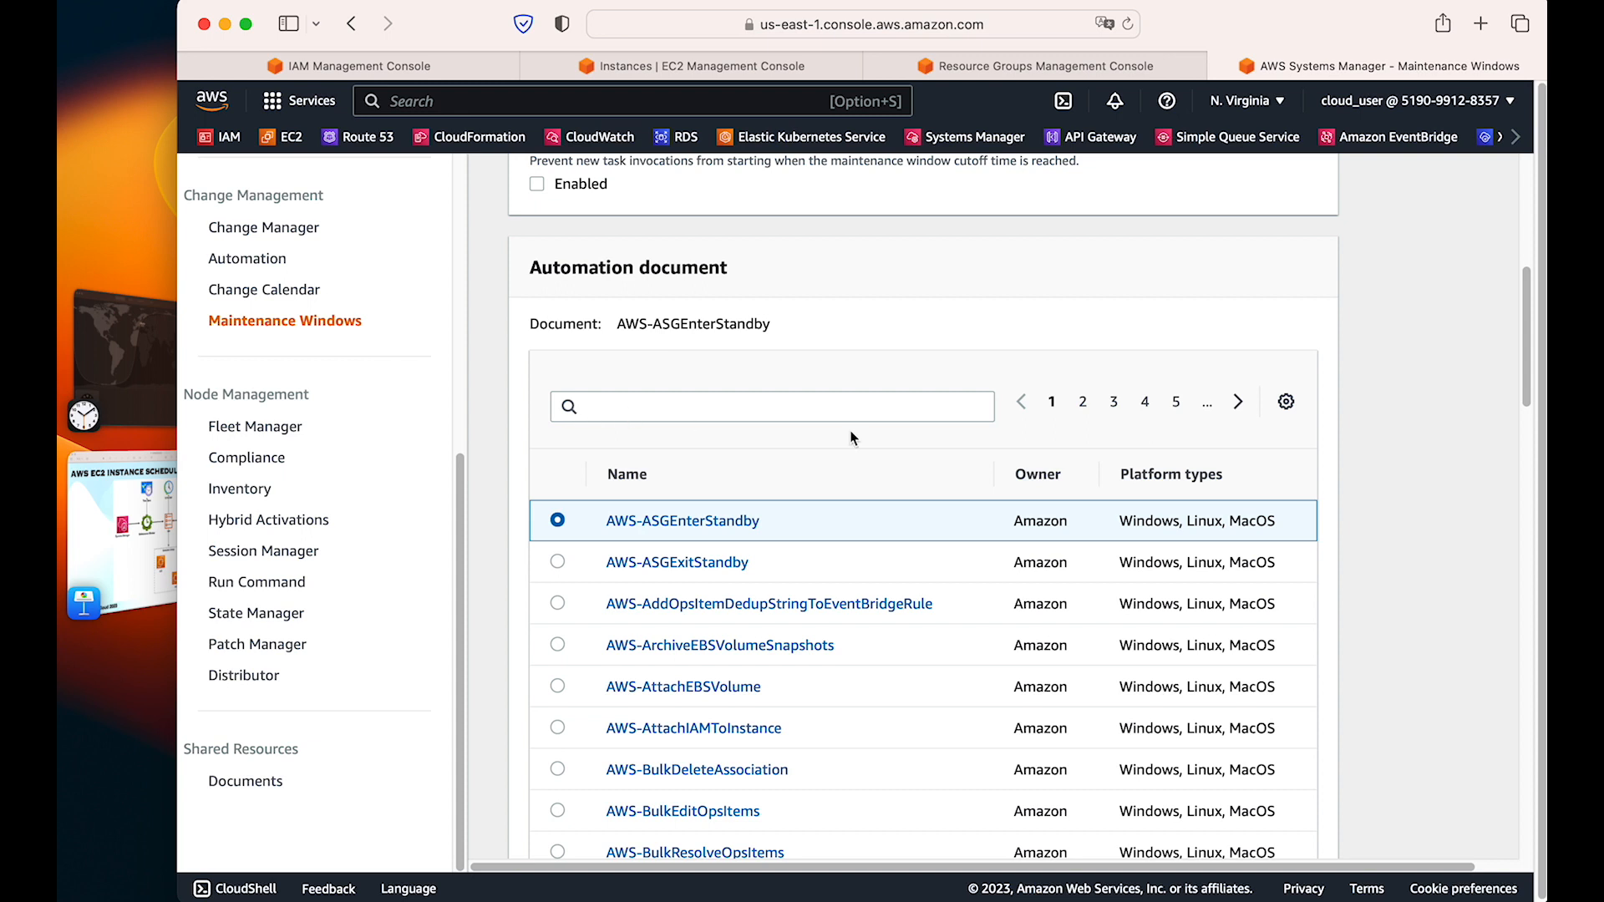
Step: Filter the automation documents by document name prefix equal to AWS-Start and select AWS-StartEC2Instance
scroll(901, 433, "down", 2)
left_click(691, 286)
left_click(606, 321)
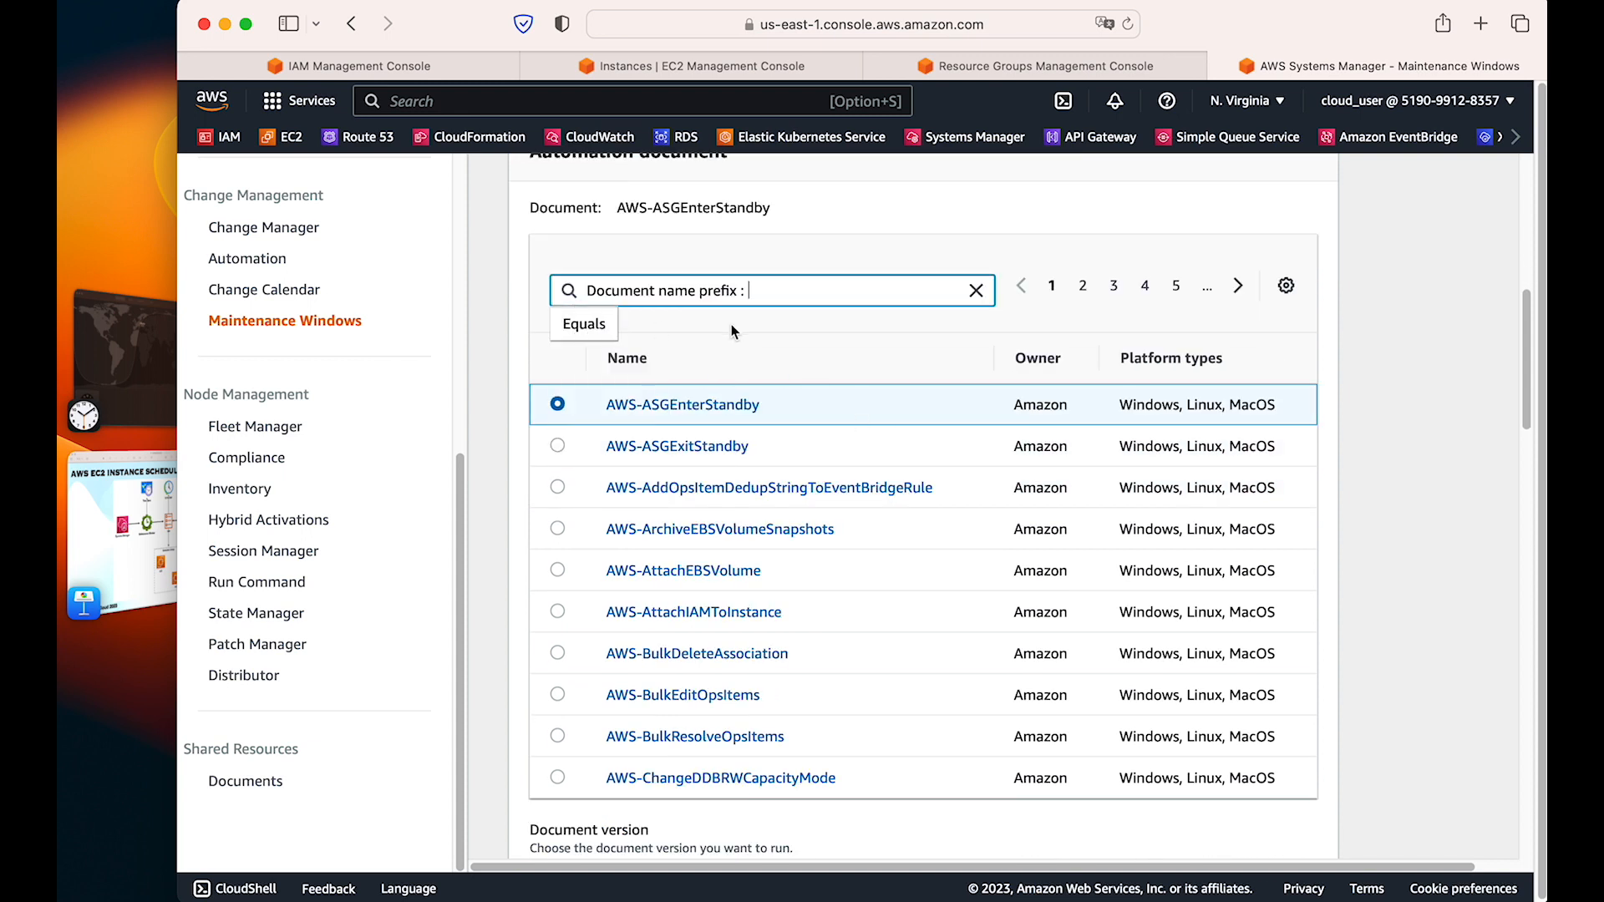
left_click(585, 328)
type("AWS-ST")
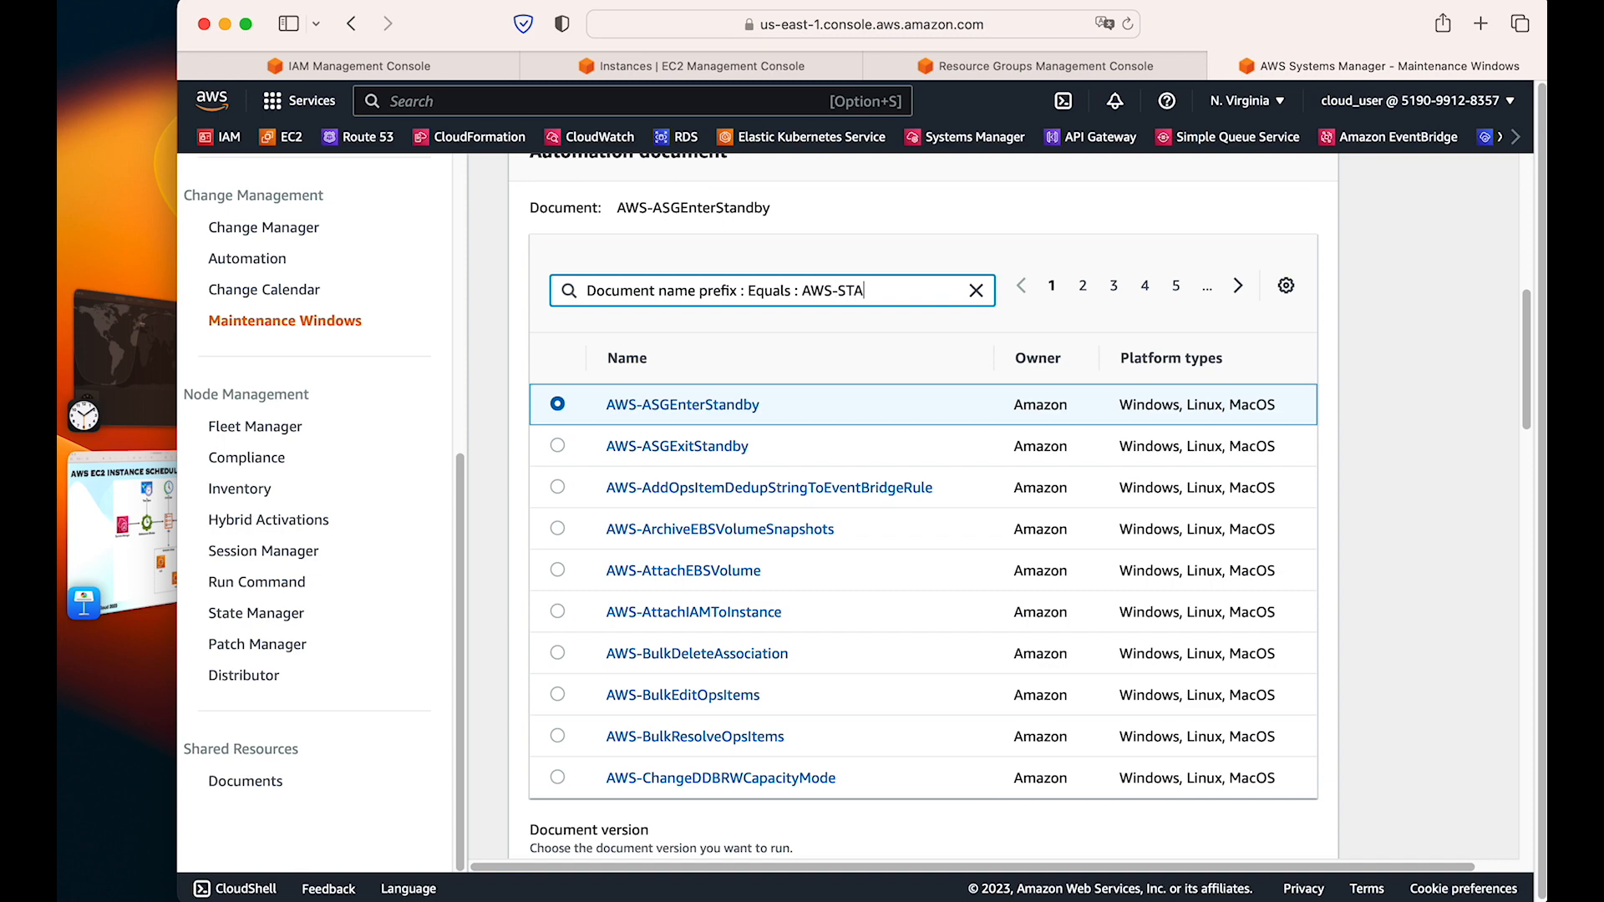
type("art")
key("Return")
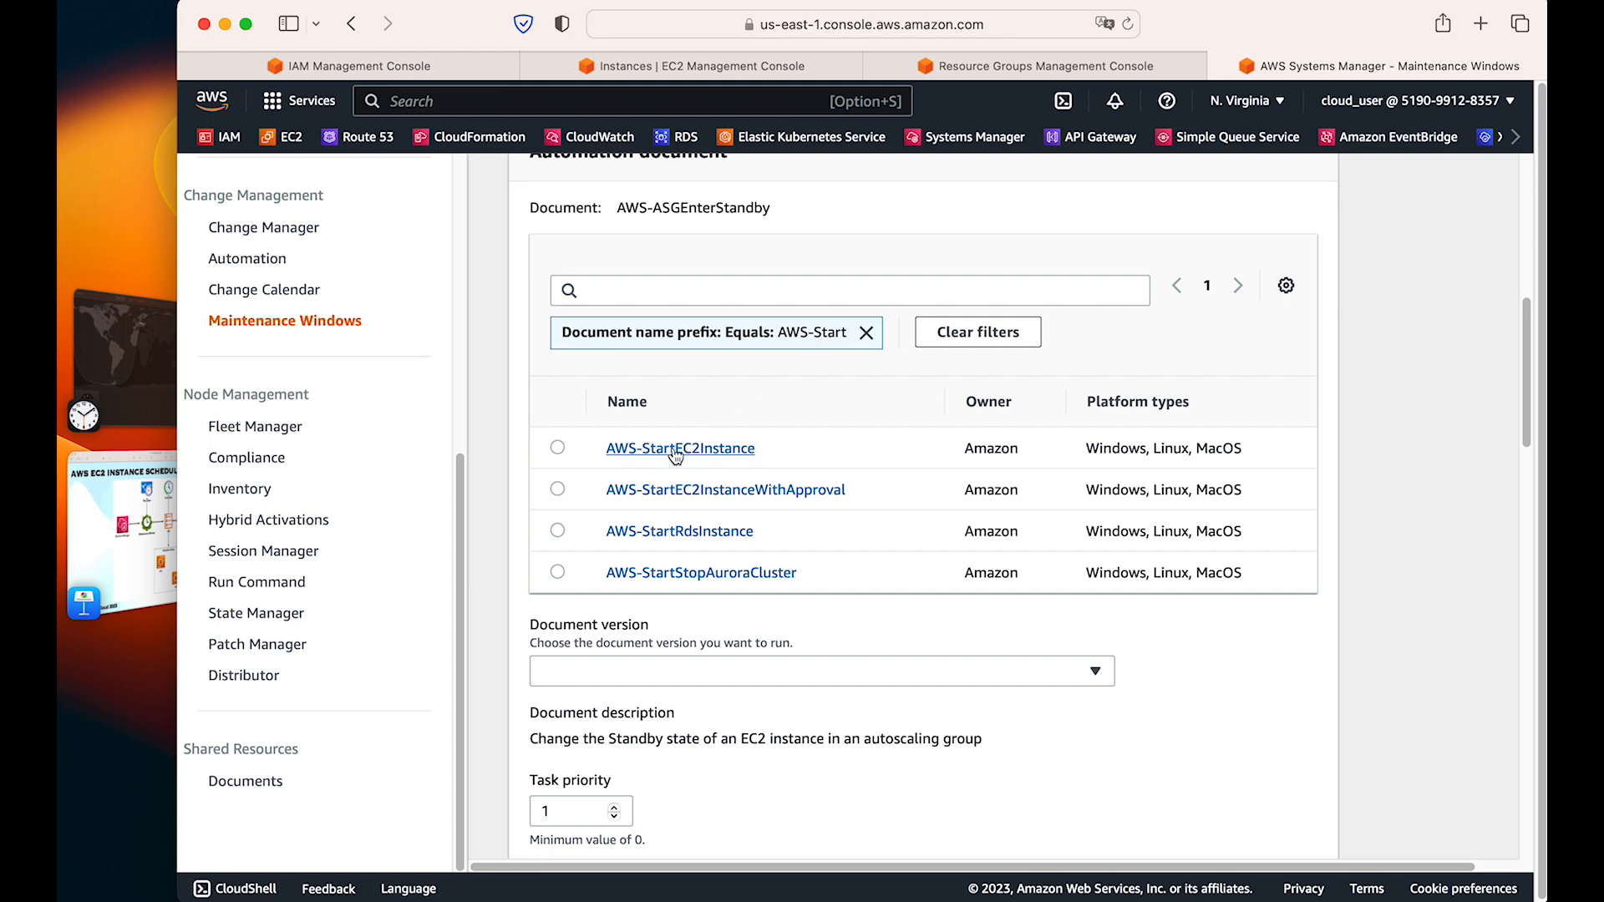
left_click(557, 448)
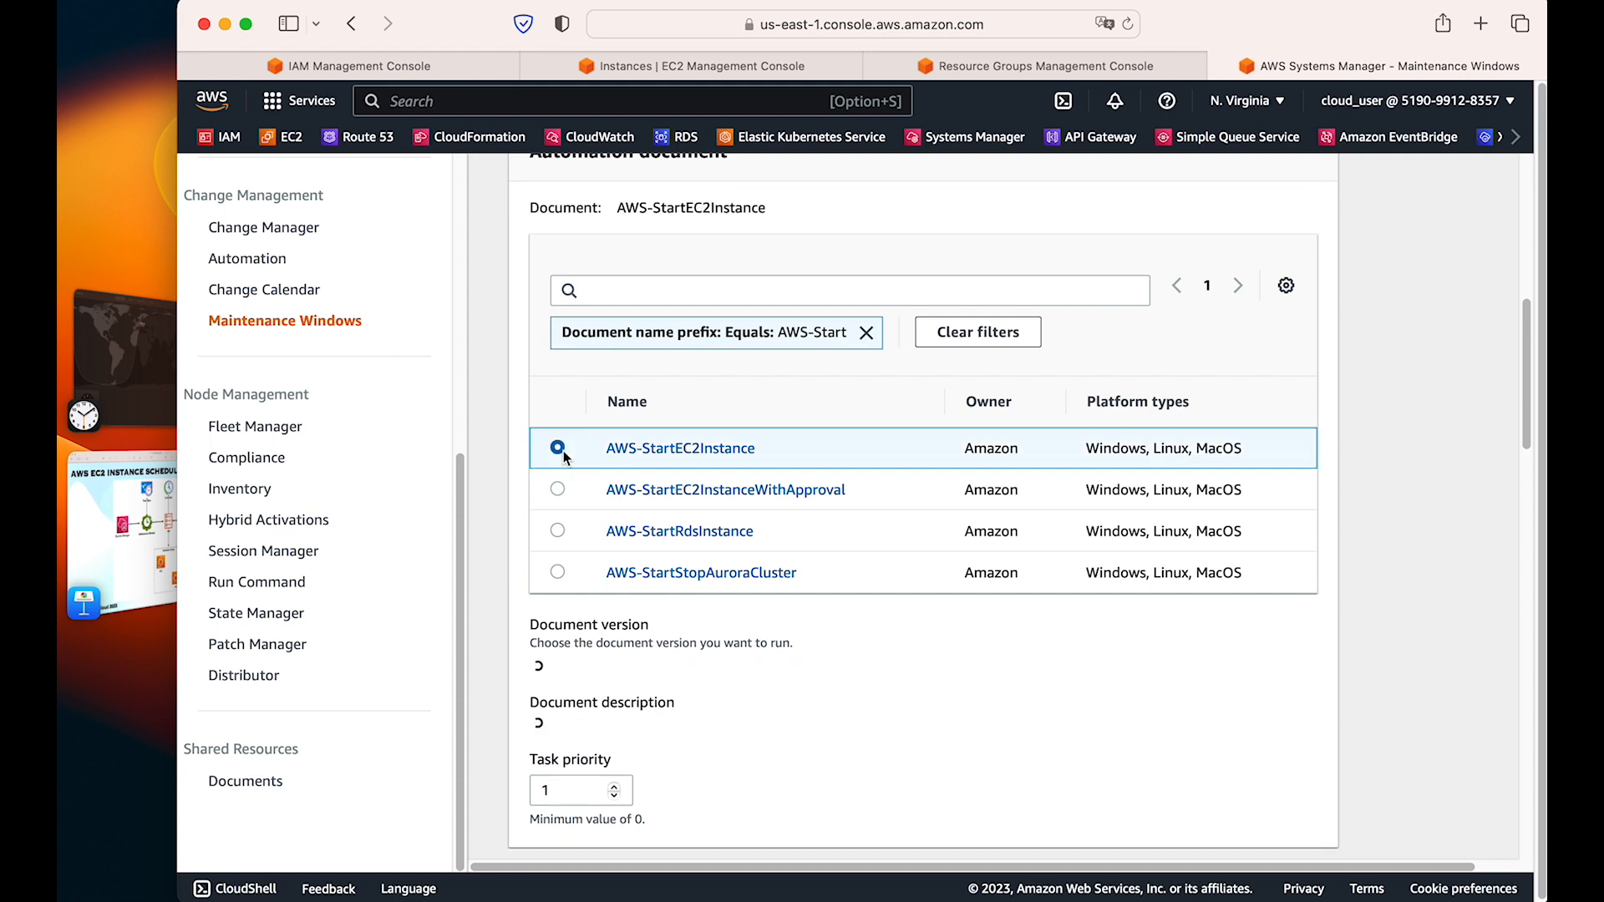
Step: Open the AWS-StartEC2Instance document in a separate browser tab and examine its description and the inputs of its startInstances step
left_click(710, 455, "super")
left_click(1390, 60)
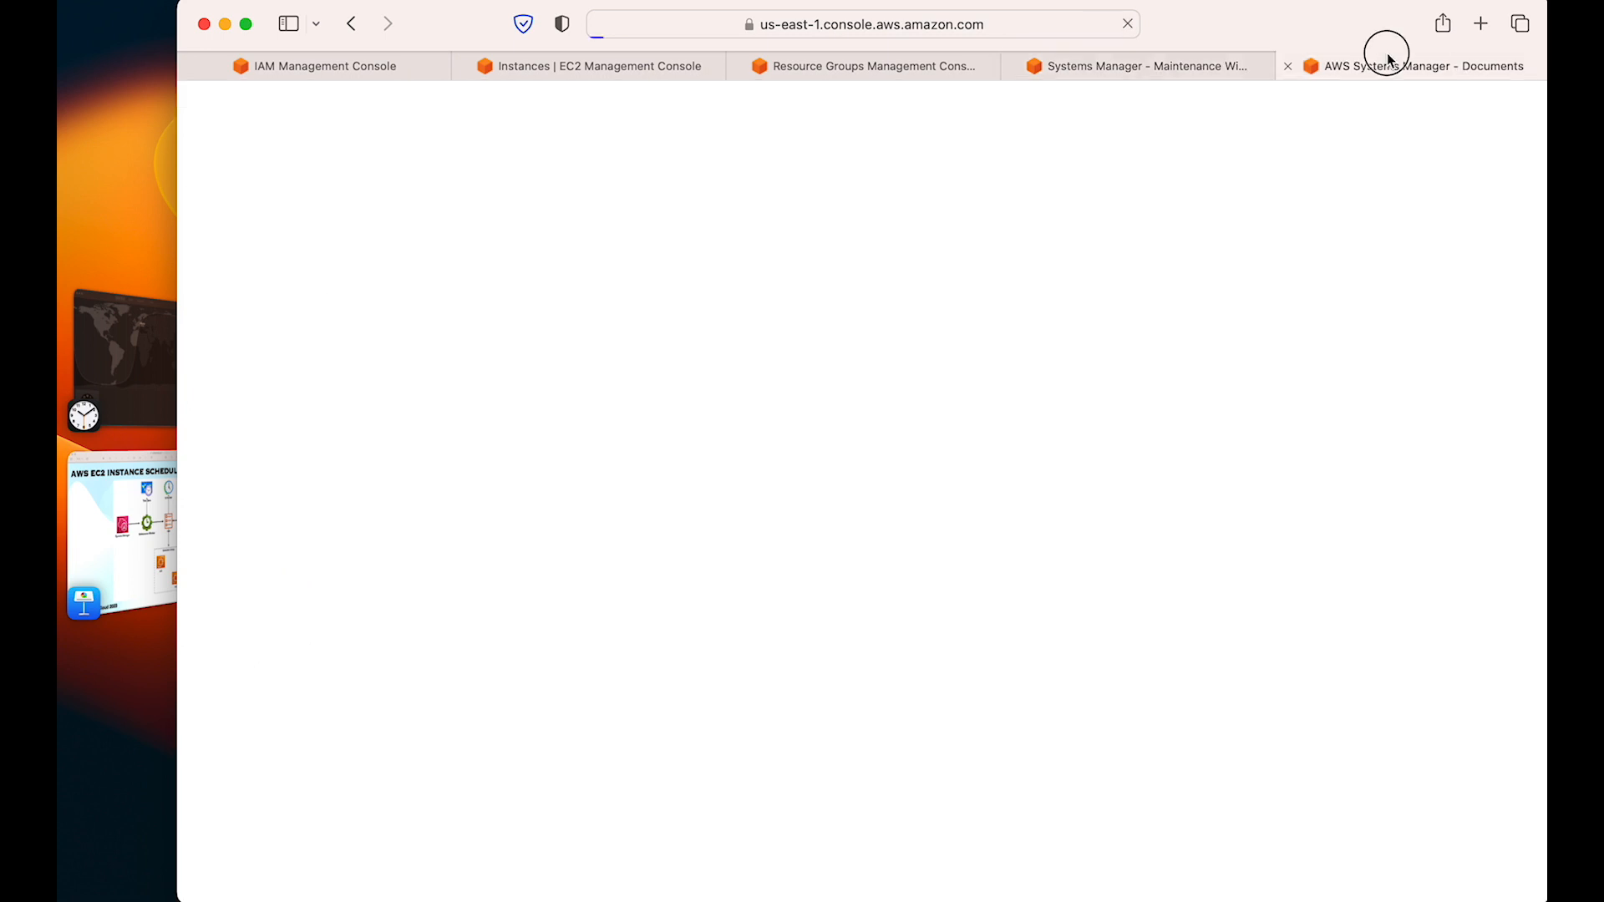
scroll(579, 511, "down", 1)
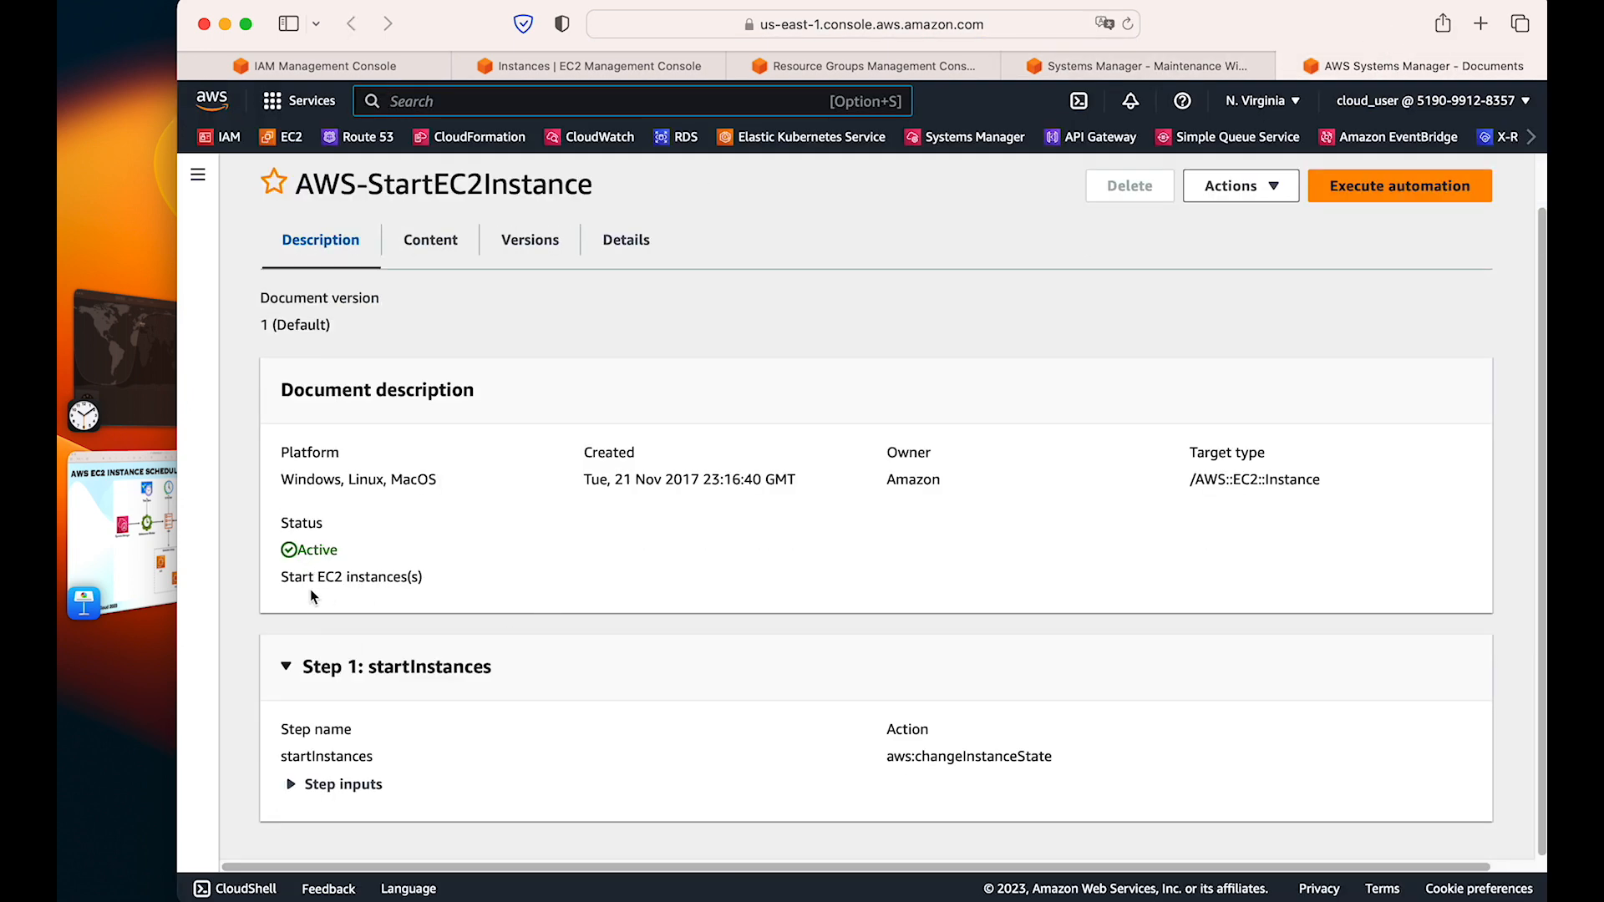
left_click_drag(283, 579, 482, 573)
left_click(333, 790)
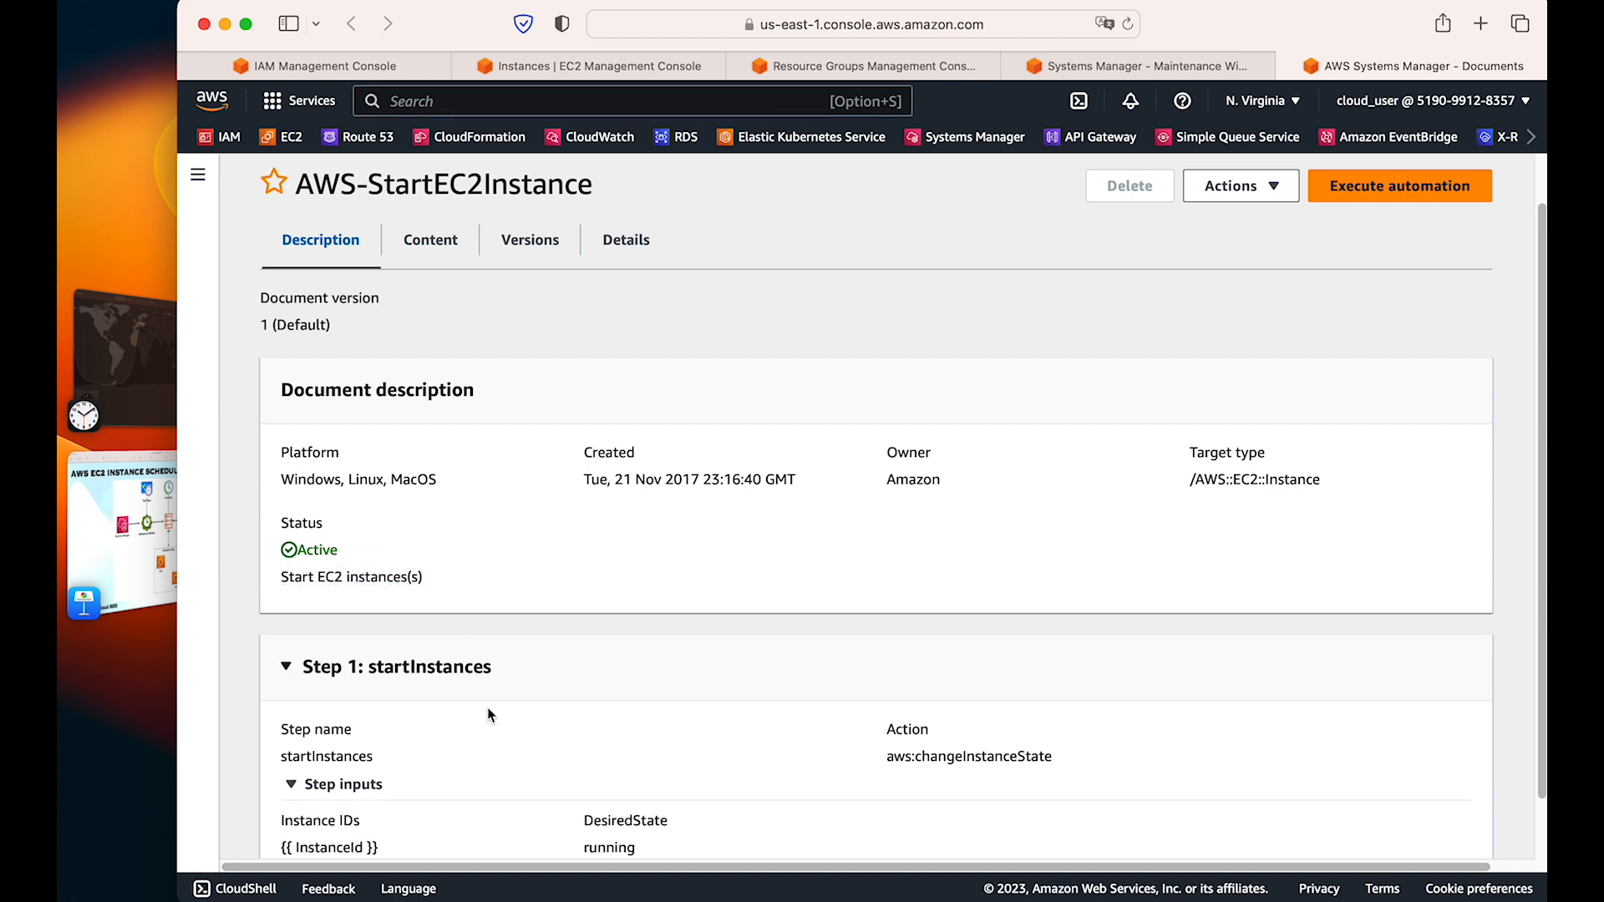
scroll(491, 715, "down", 1)
left_click_drag(277, 794, 468, 781)
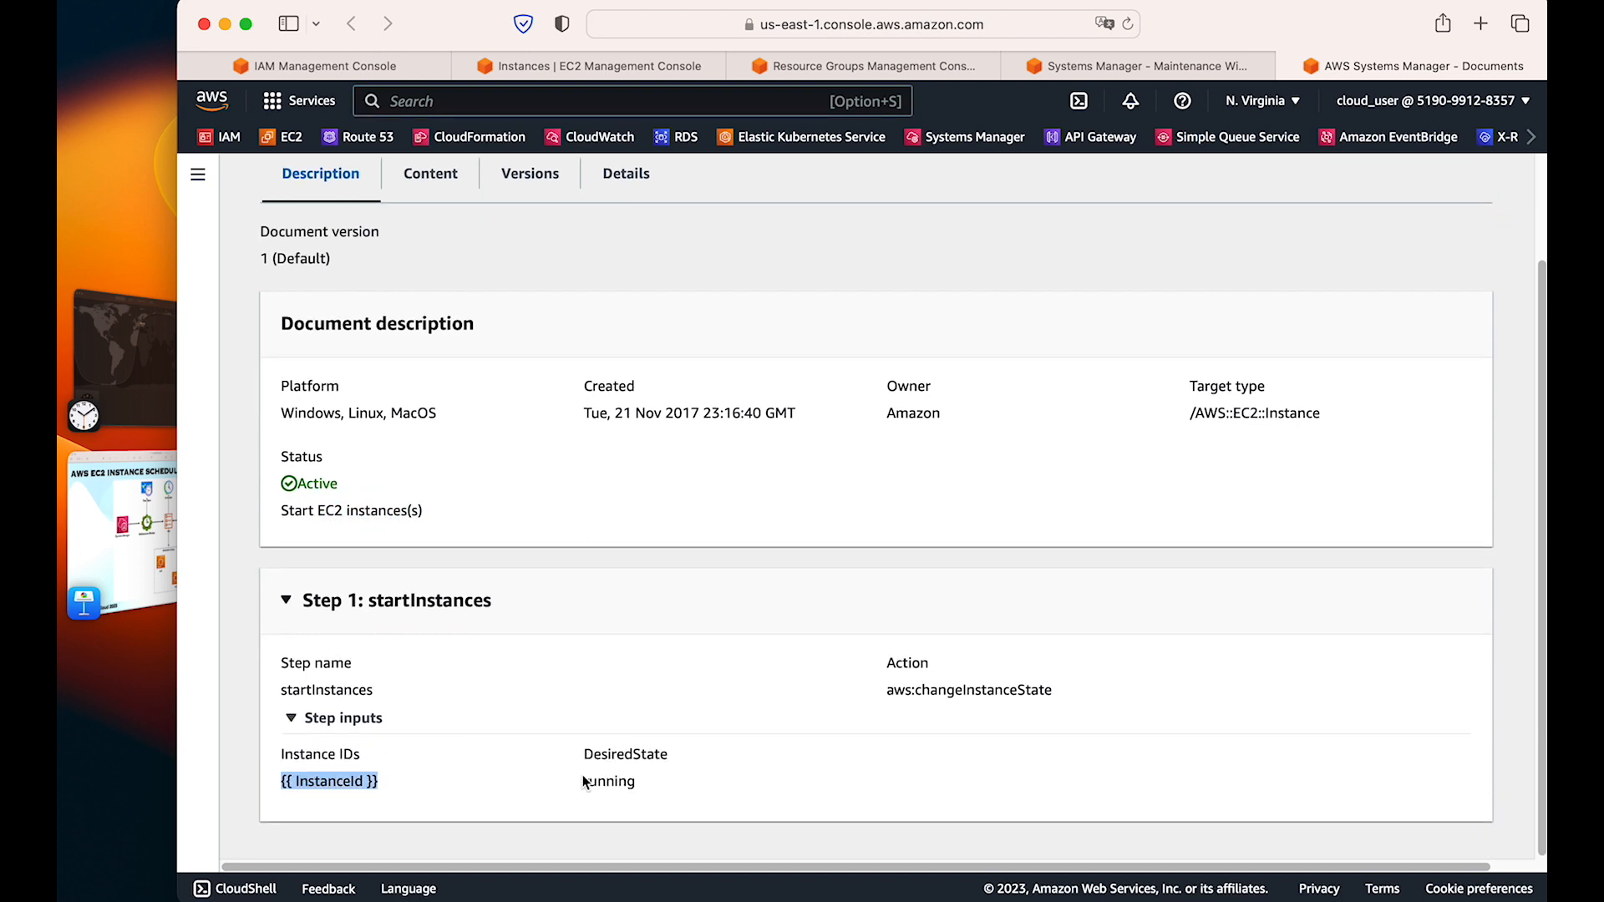
double_click(595, 783)
scroll(681, 664, "up", 1)
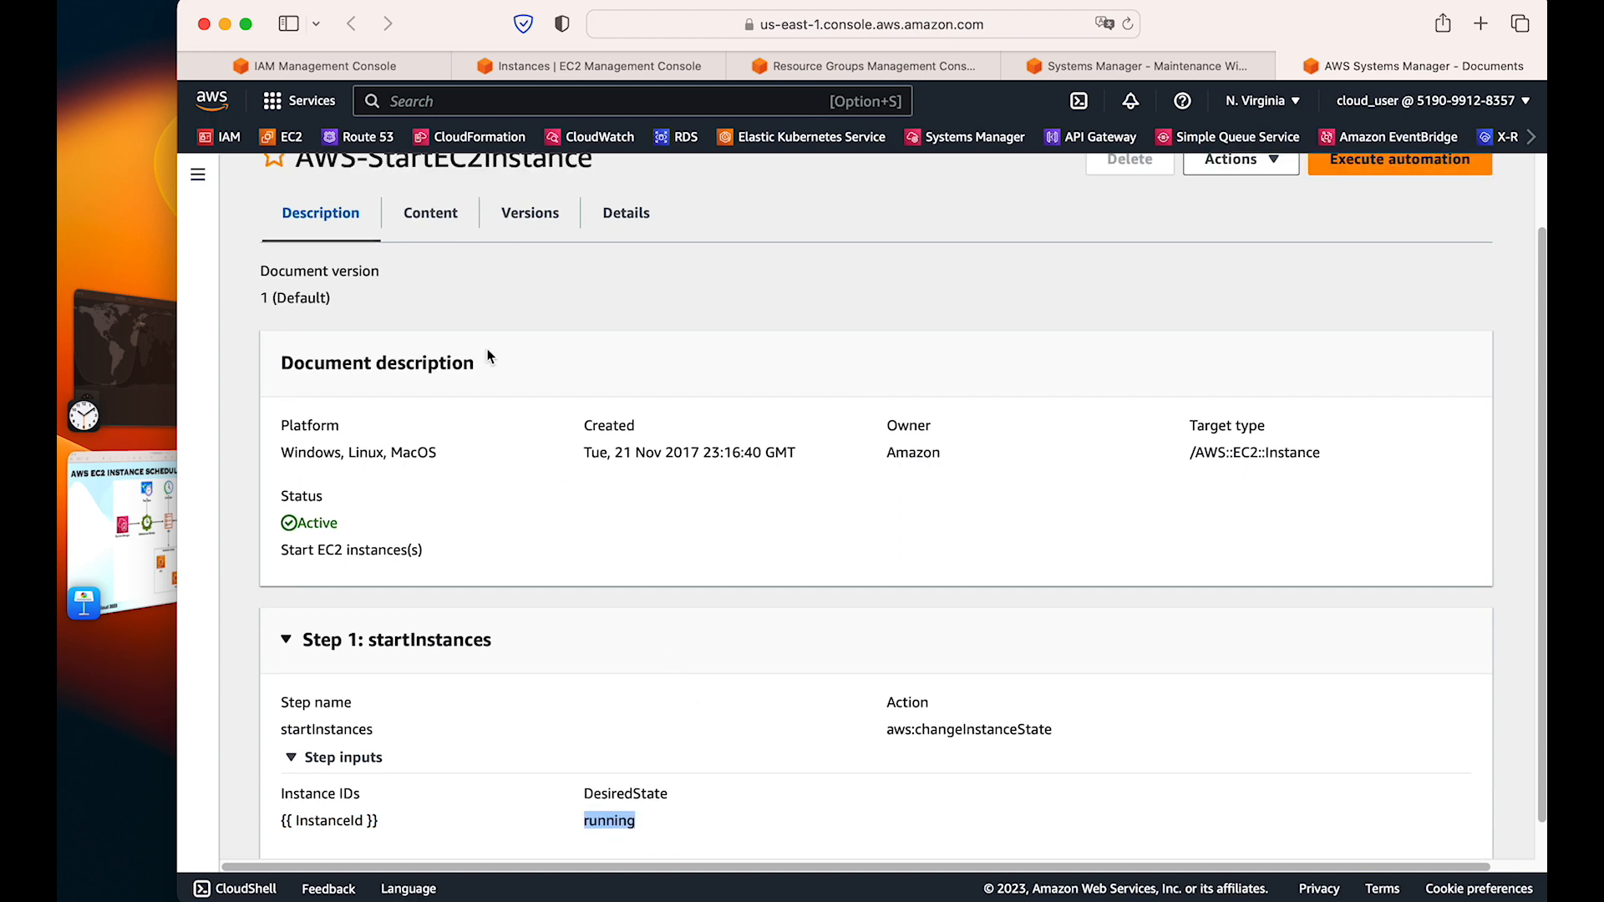
Step: Examine the mainSteps section of the AWS-StartEC2Instance document's content, including its action and inputs, and close the document's browser tab
left_click(425, 213)
scroll(625, 403, "down", 1)
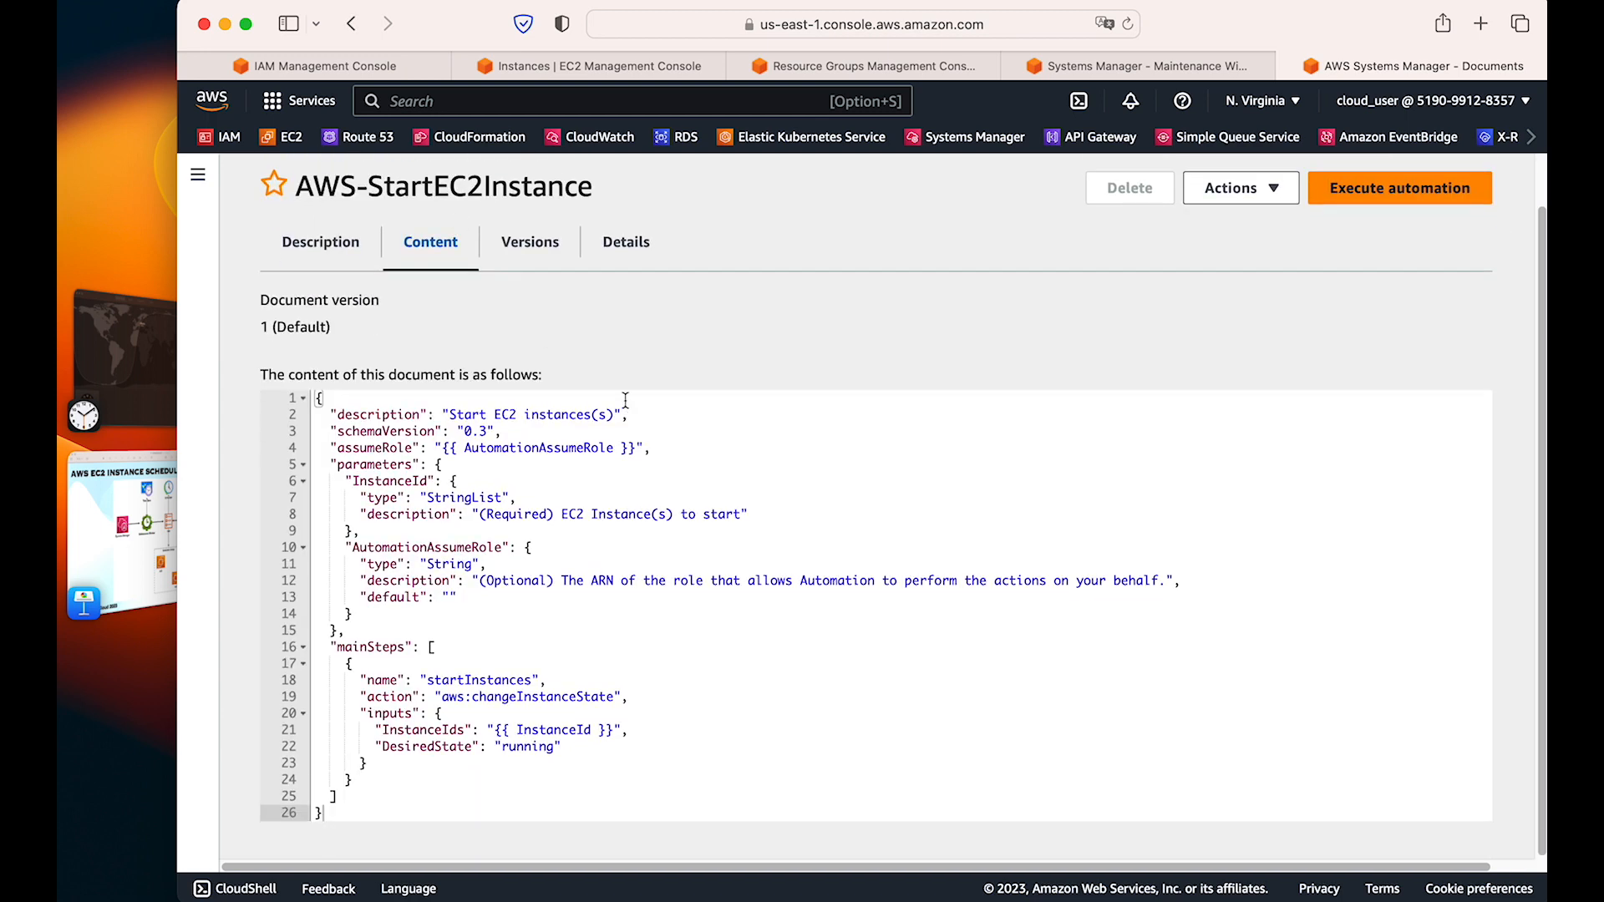
left_click(330, 655)
left_click_drag(330, 655, 329, 825)
left_click(487, 723)
double_click(473, 673)
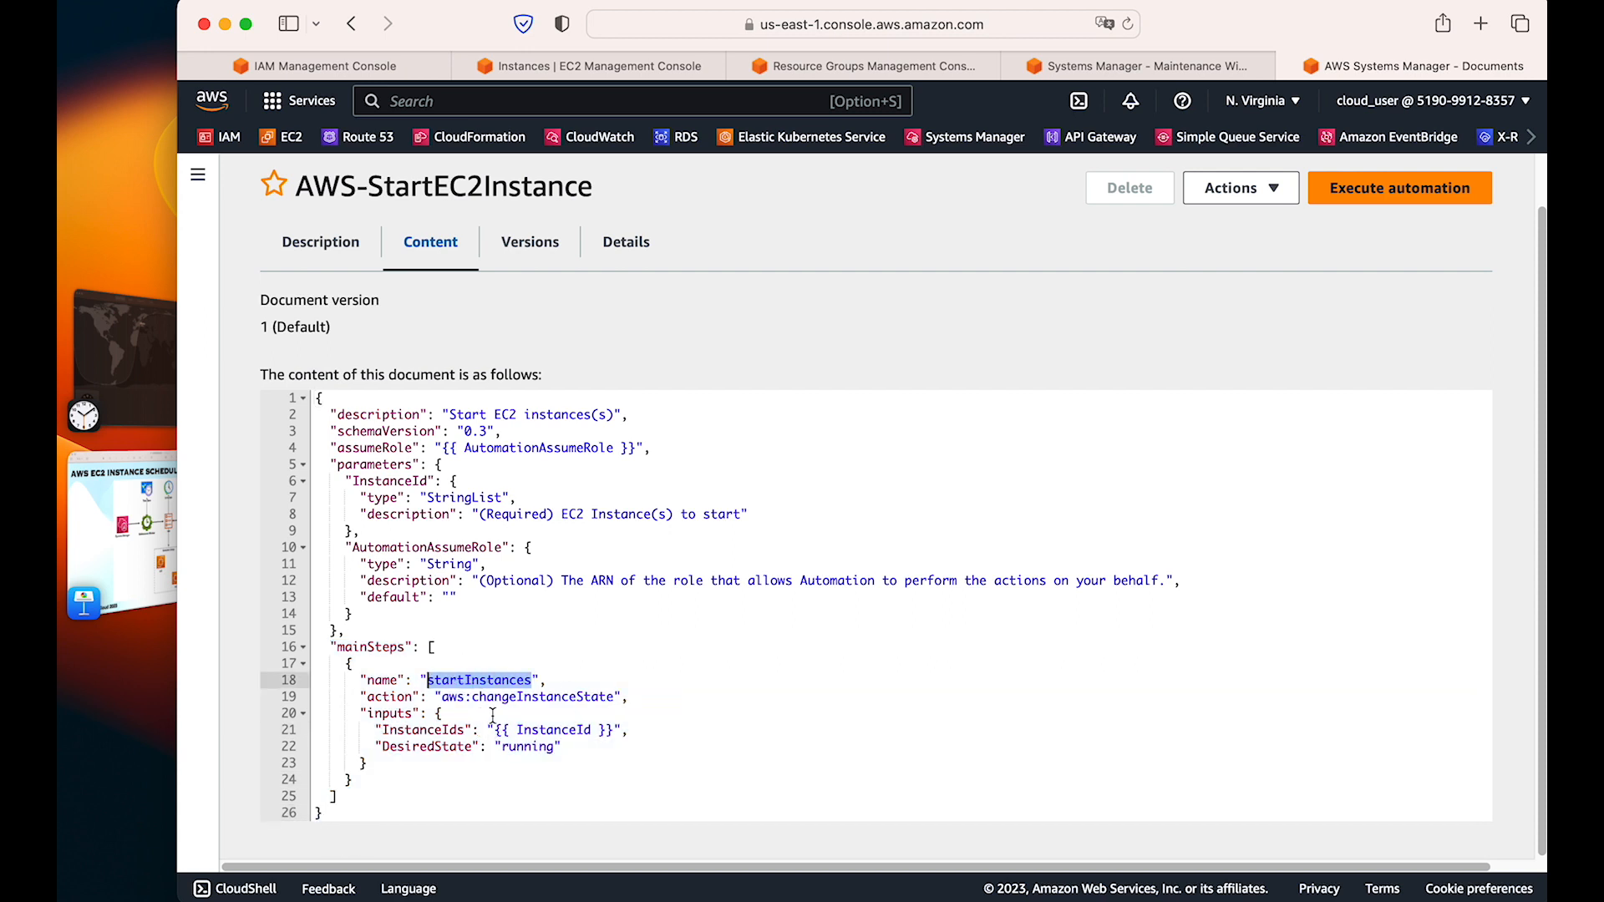
left_click_drag(441, 696, 616, 698)
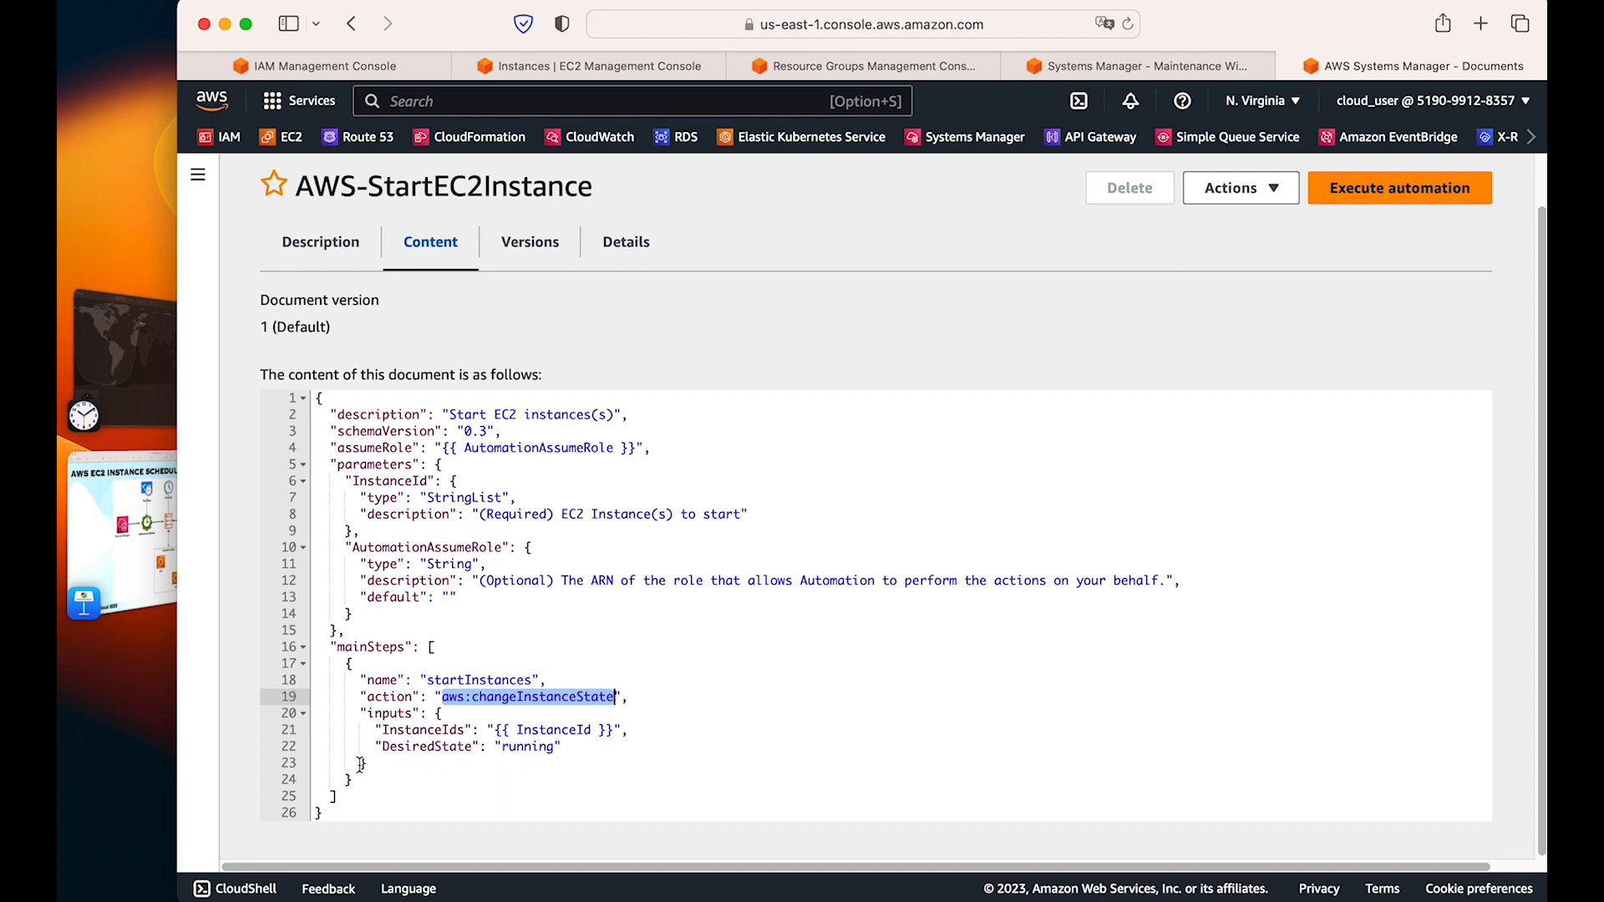
mouse_move(378, 748)
left_mouse_down()
mouse_move(648, 730)
mouse_move(360, 728)
left_mouse_up()
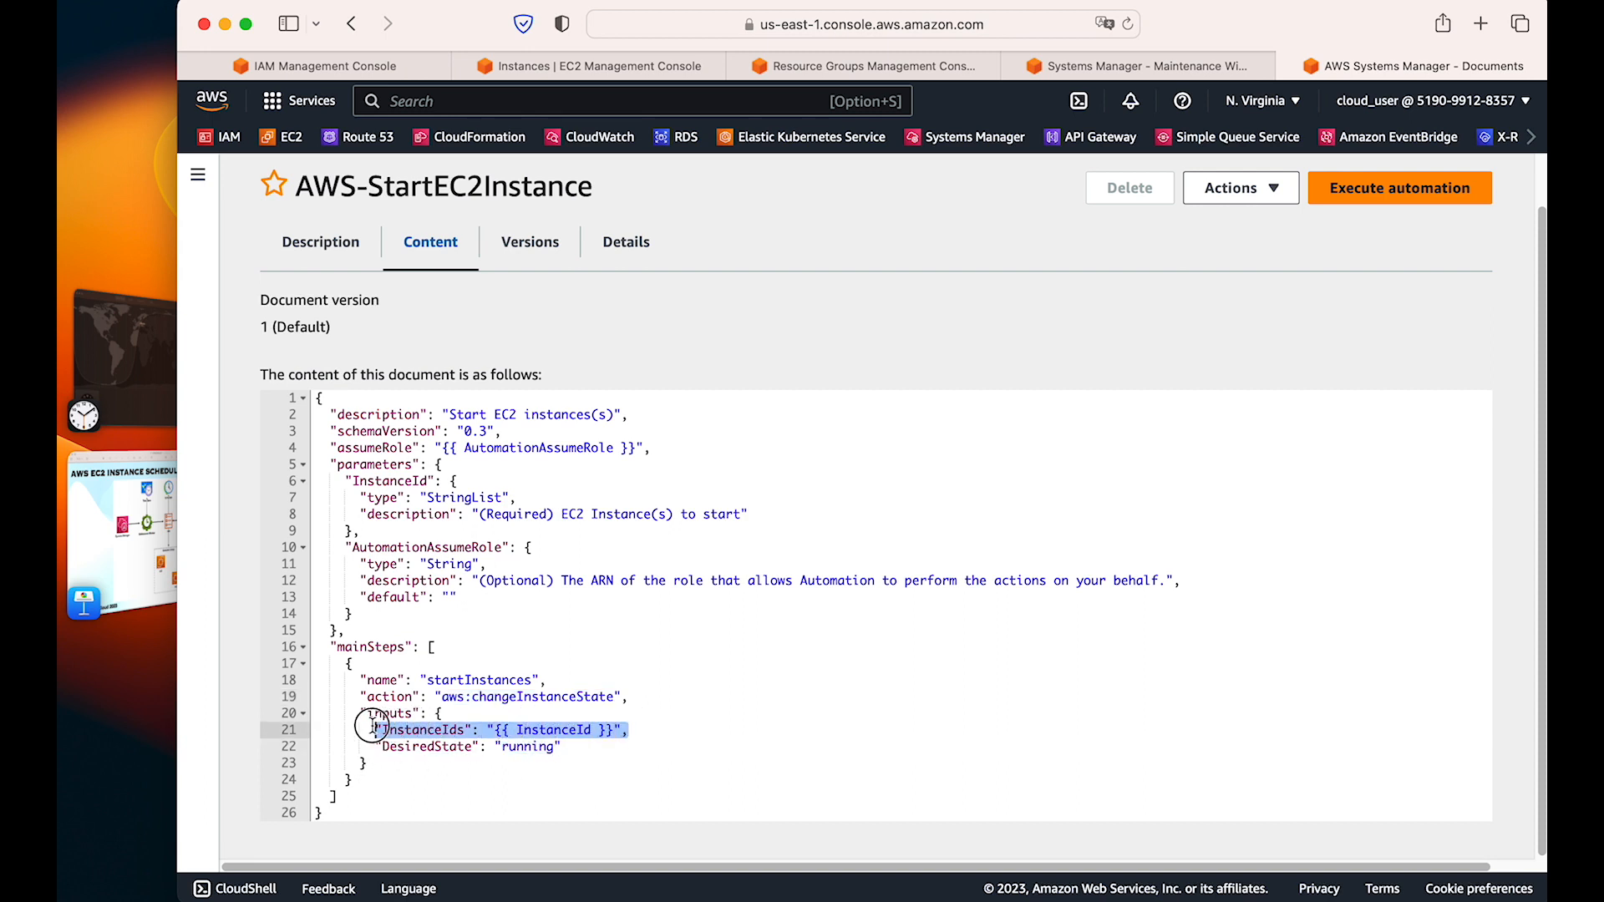
left_click(623, 727)
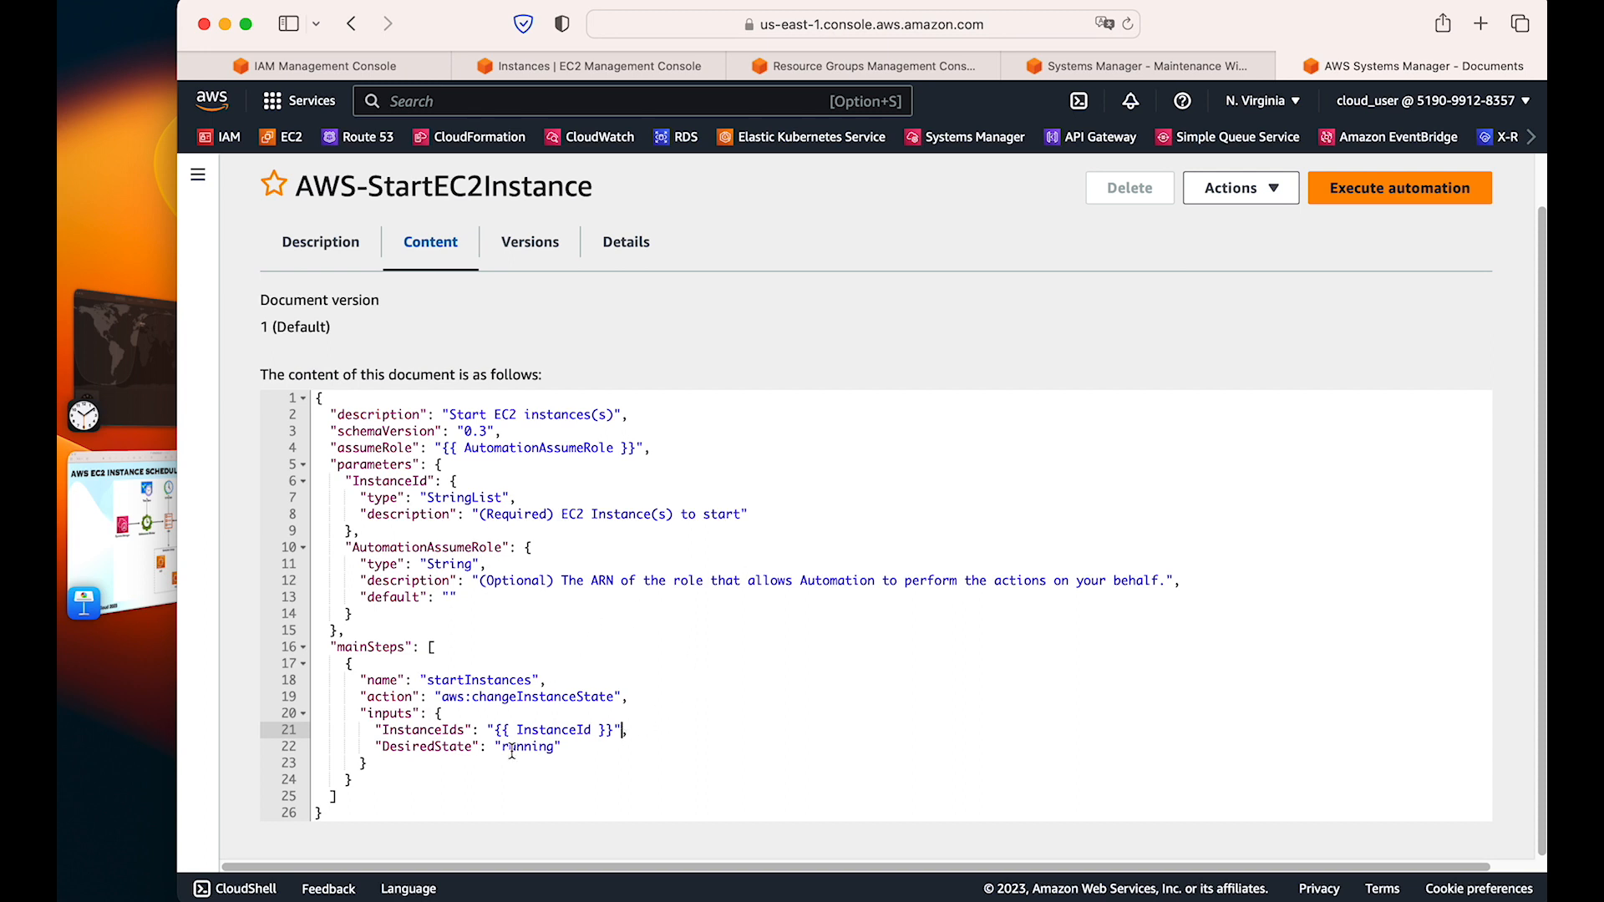
left_click_drag(442, 698, 616, 696)
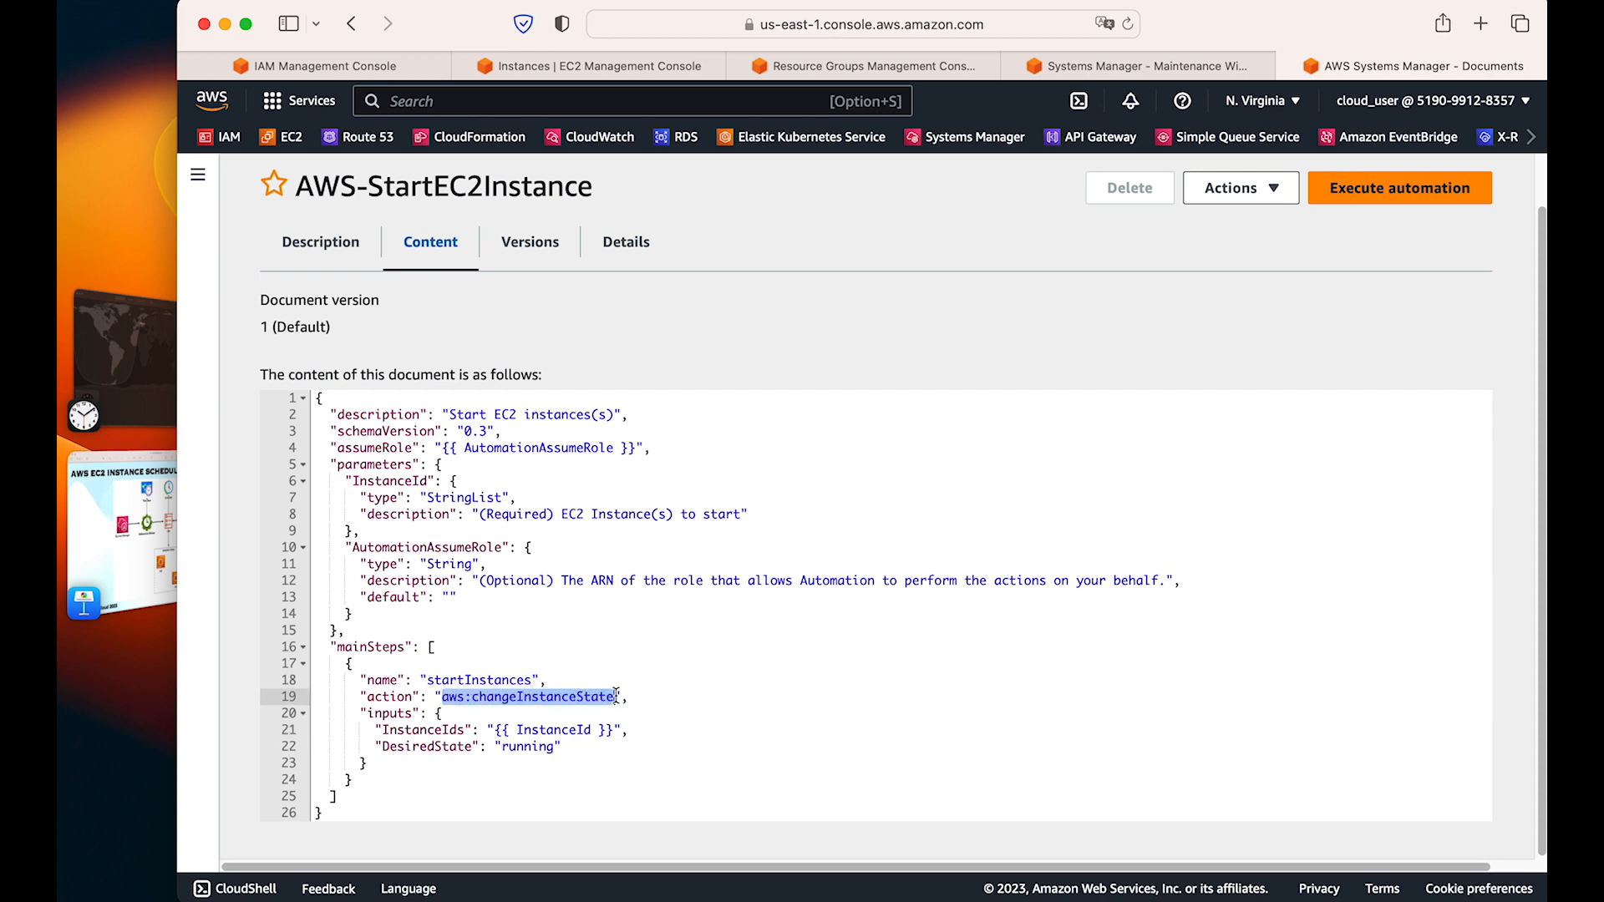
double_click(530, 747)
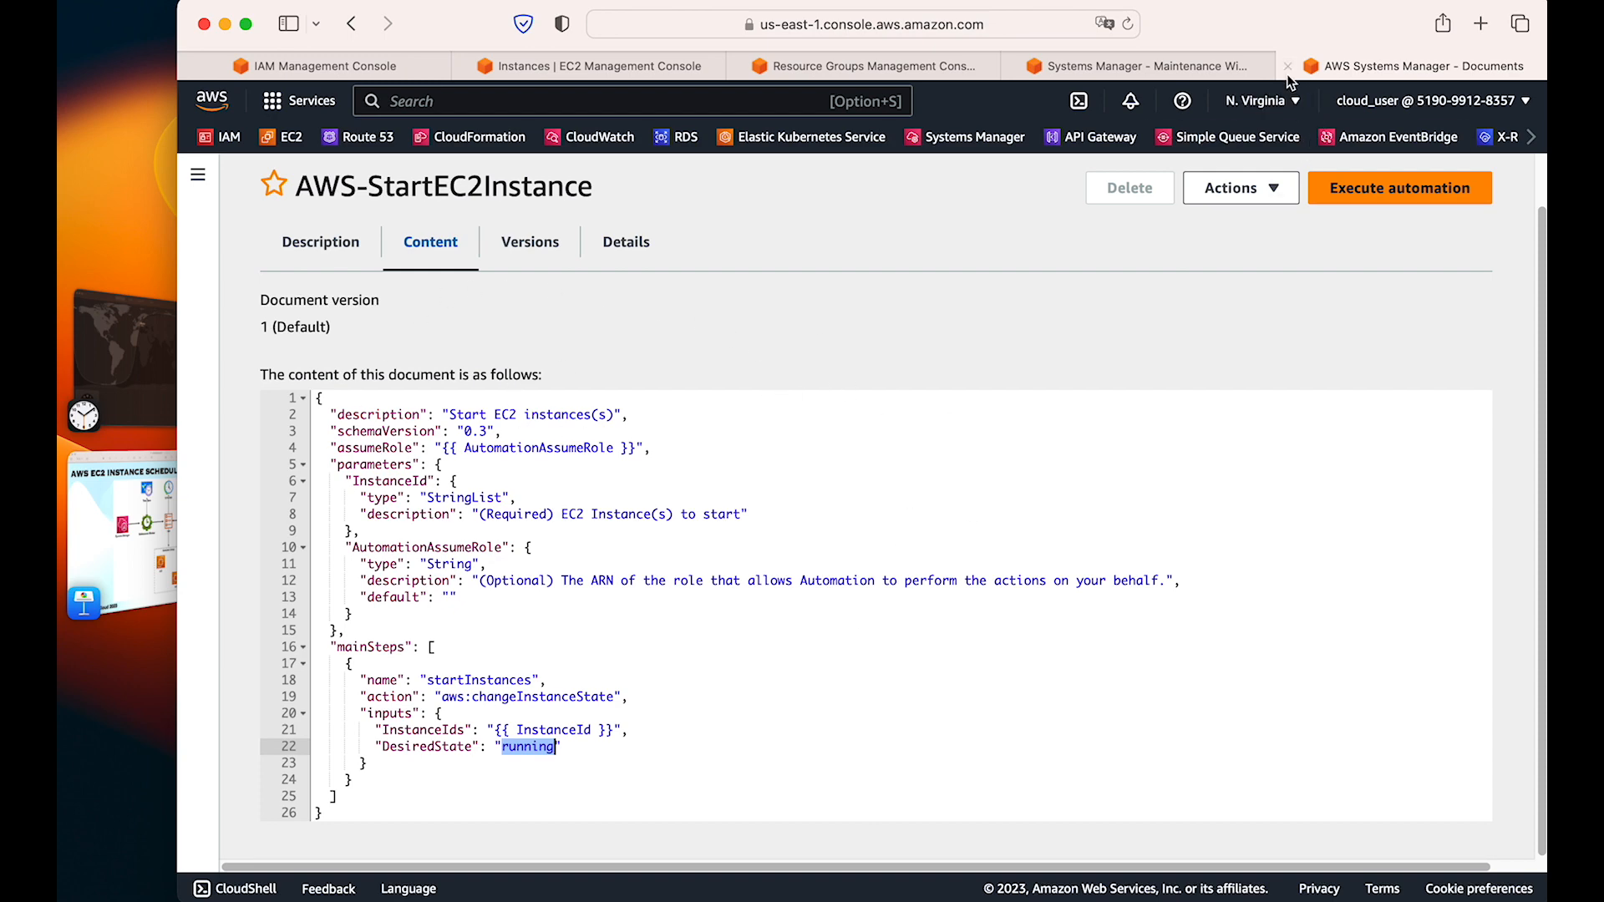
left_click(1288, 66)
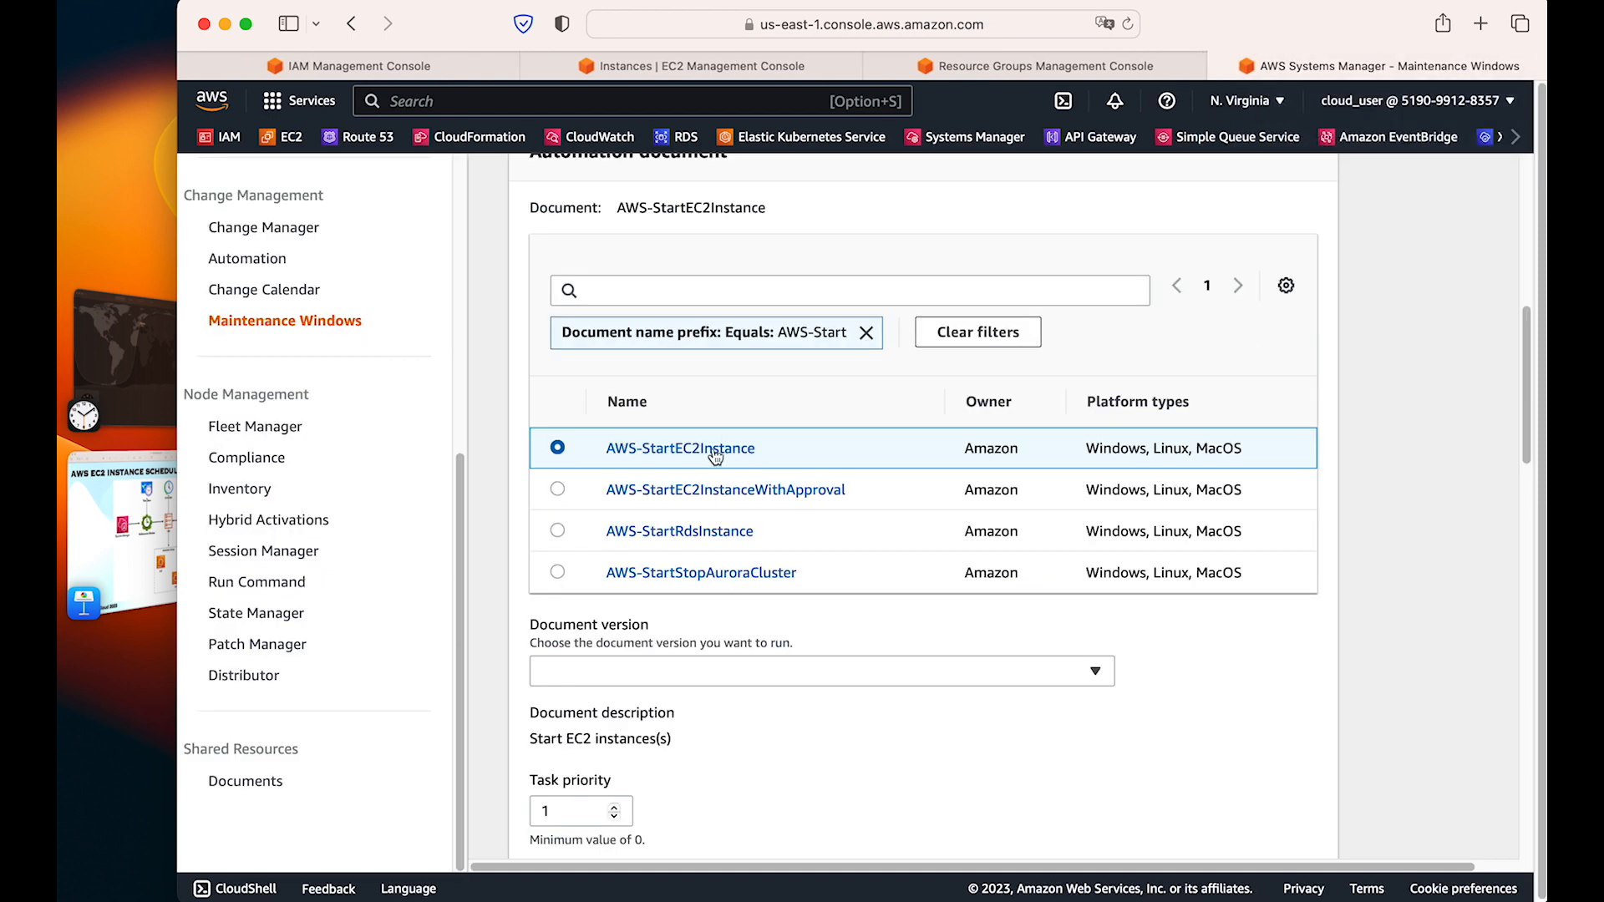
Step: Choose the version of the AWS-StartEC2Instance document that the task should run
scroll(881, 443, "down", 3)
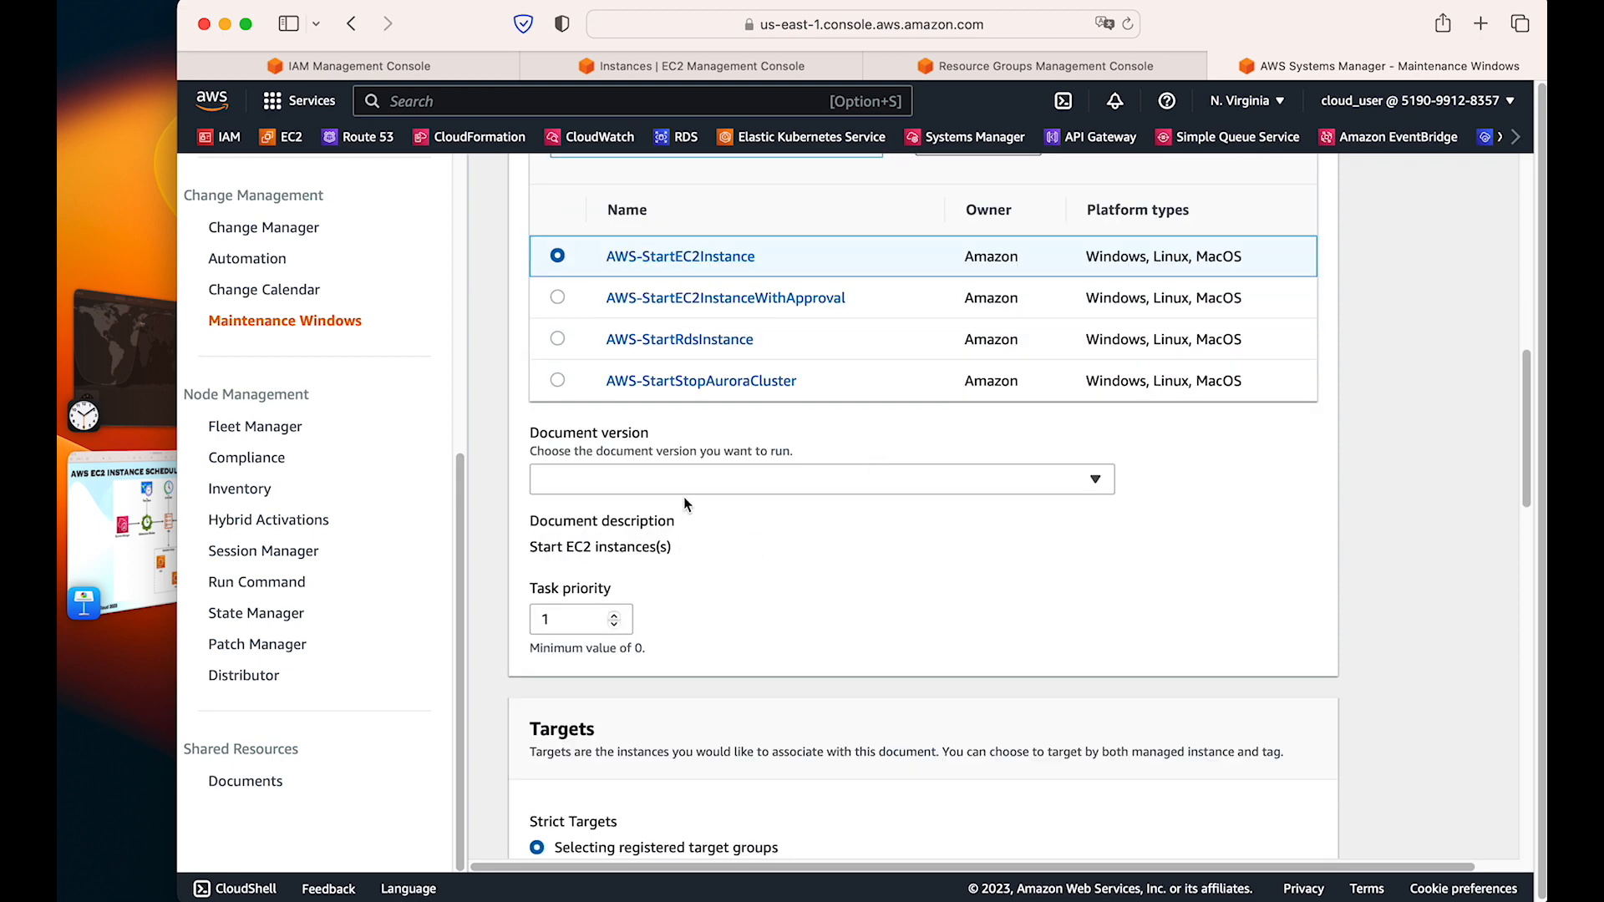
left_click(699, 476)
left_click(627, 570)
Step: Select the registered target group ec2-target as the target of the Automation task
scroll(939, 564, "down", 2)
scroll(939, 564, "down", 5)
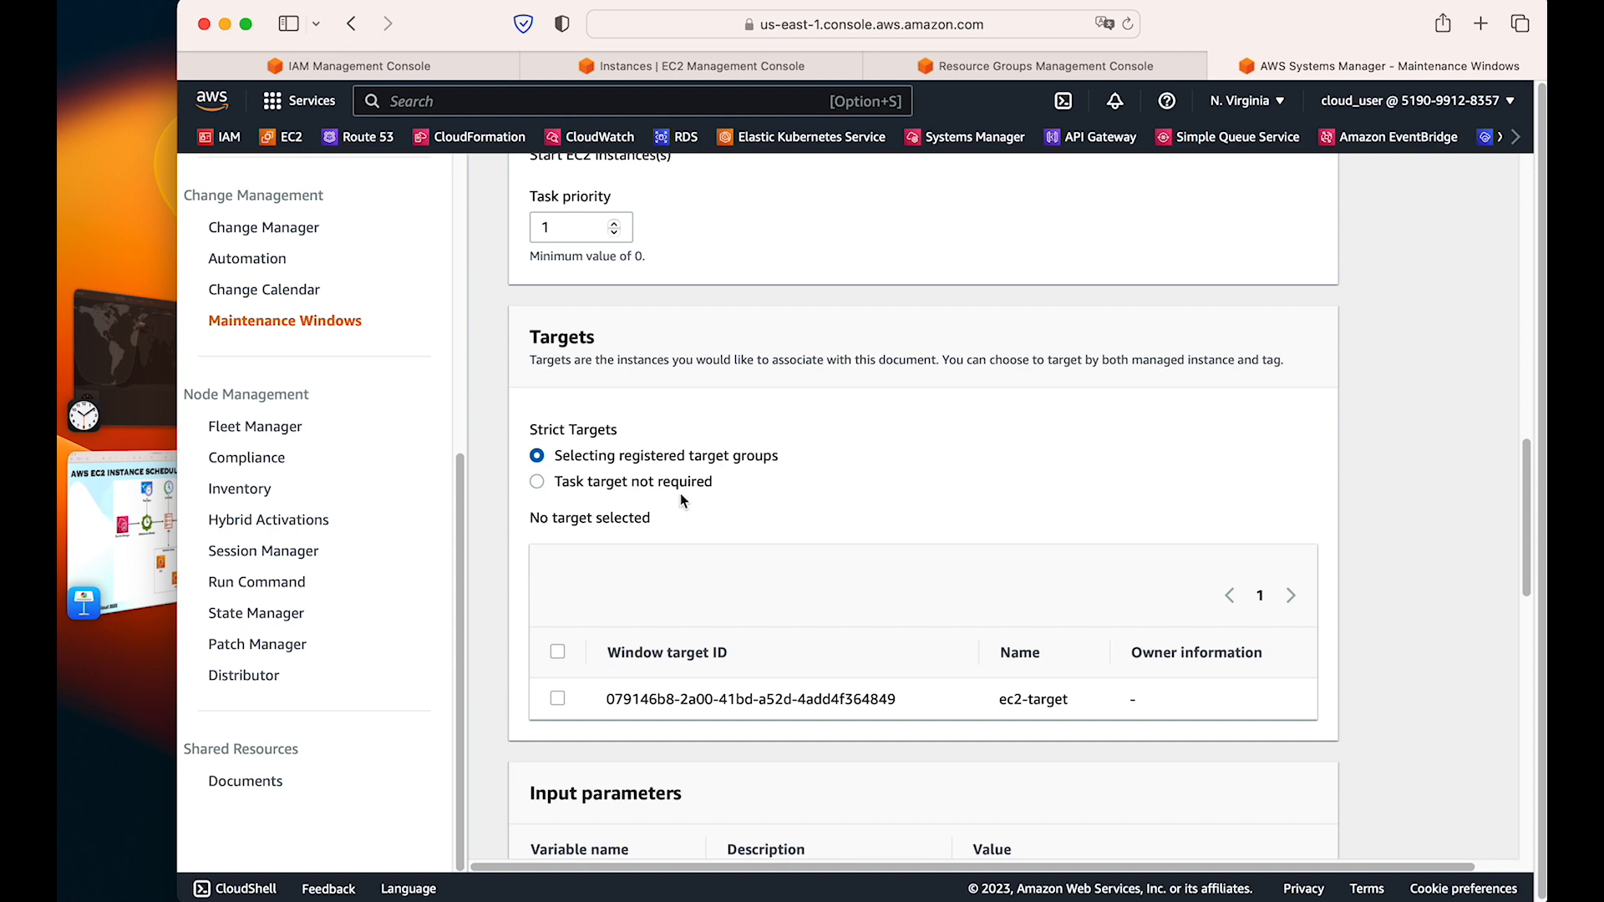
scroll(847, 500, "up", 10)
scroll(847, 500, "down", 10)
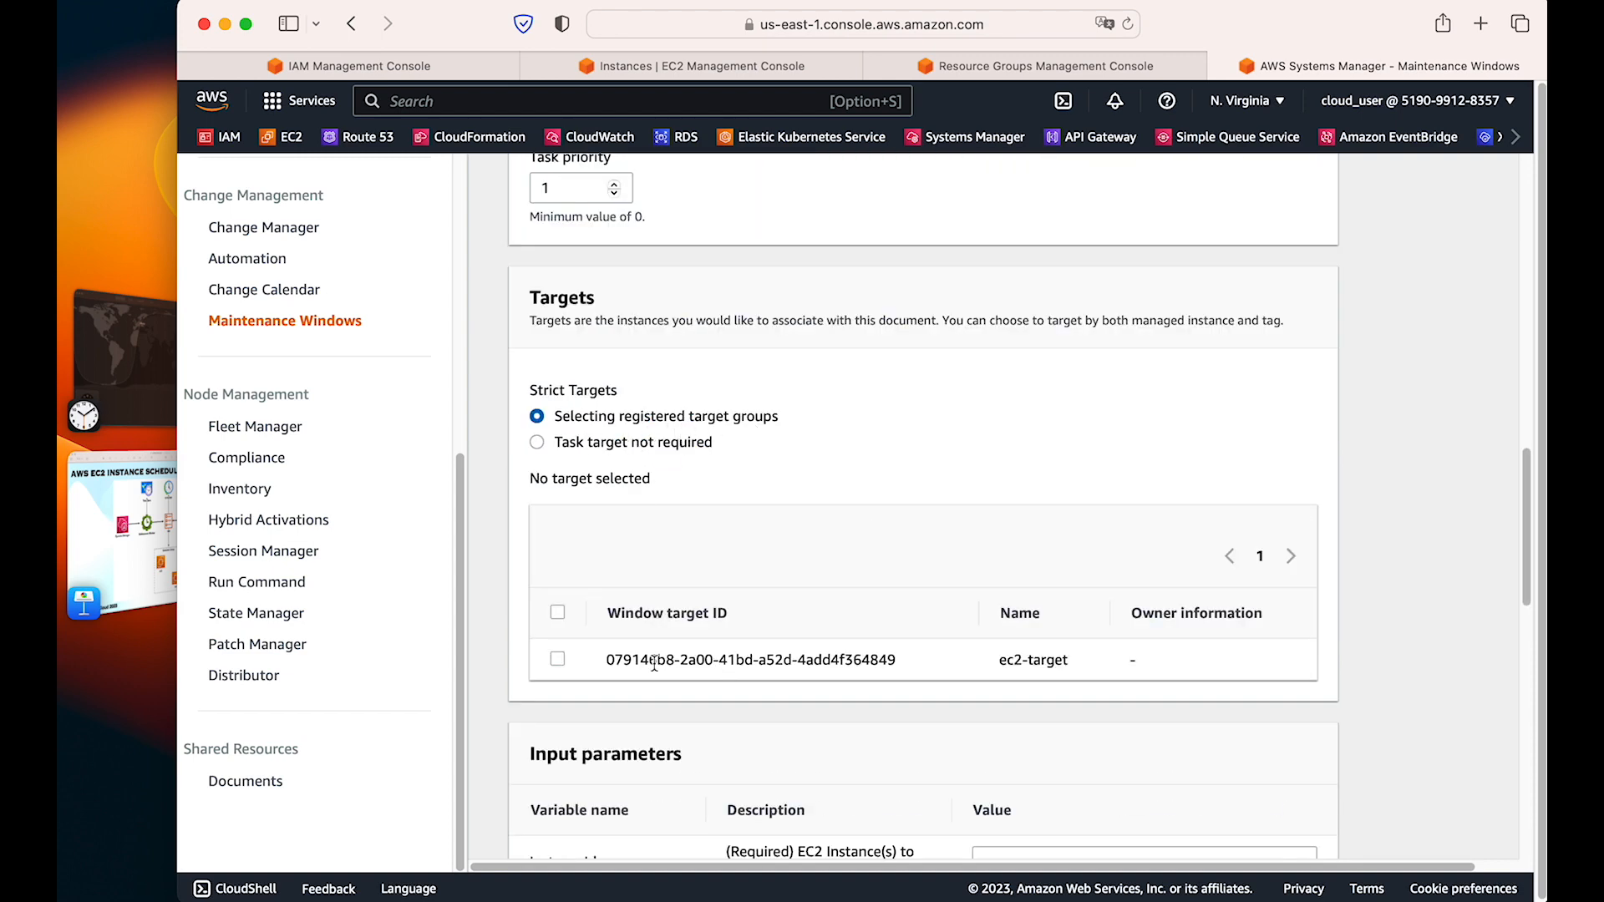
left_click_drag(598, 660, 902, 662)
left_click(1082, 662)
left_click_drag(1081, 658, 966, 662)
left_click(1075, 659)
left_click(557, 613)
Step: Set the InstanceId input parameter of the Automation task to {{RESOURCE_ID}}
scroll(830, 546, "down", 9)
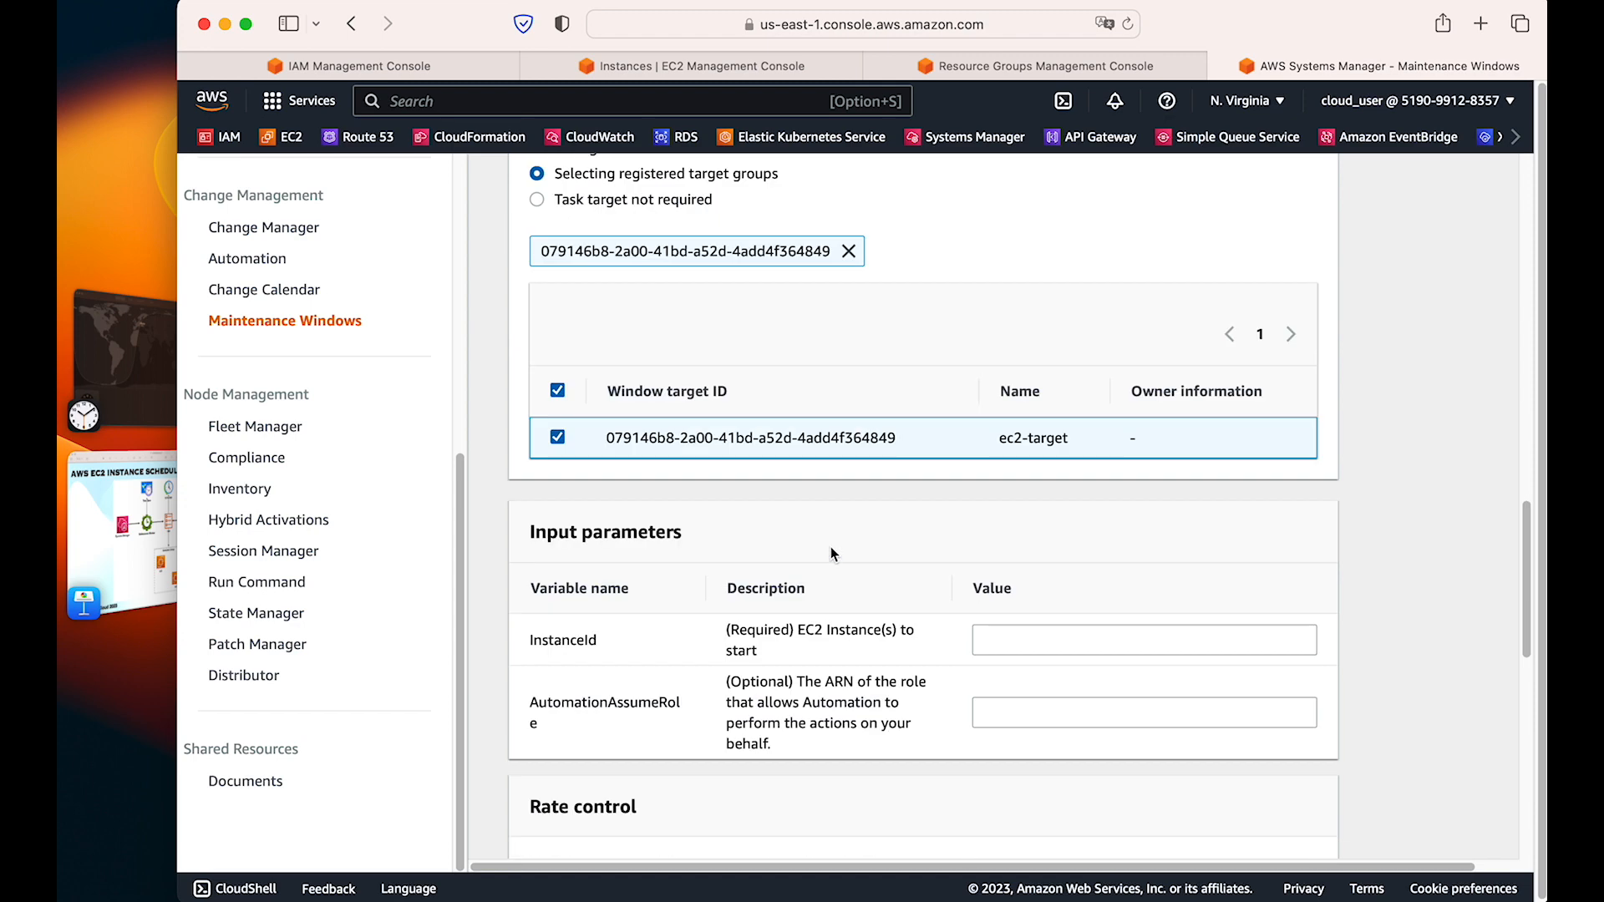
scroll(833, 546, "up", 5)
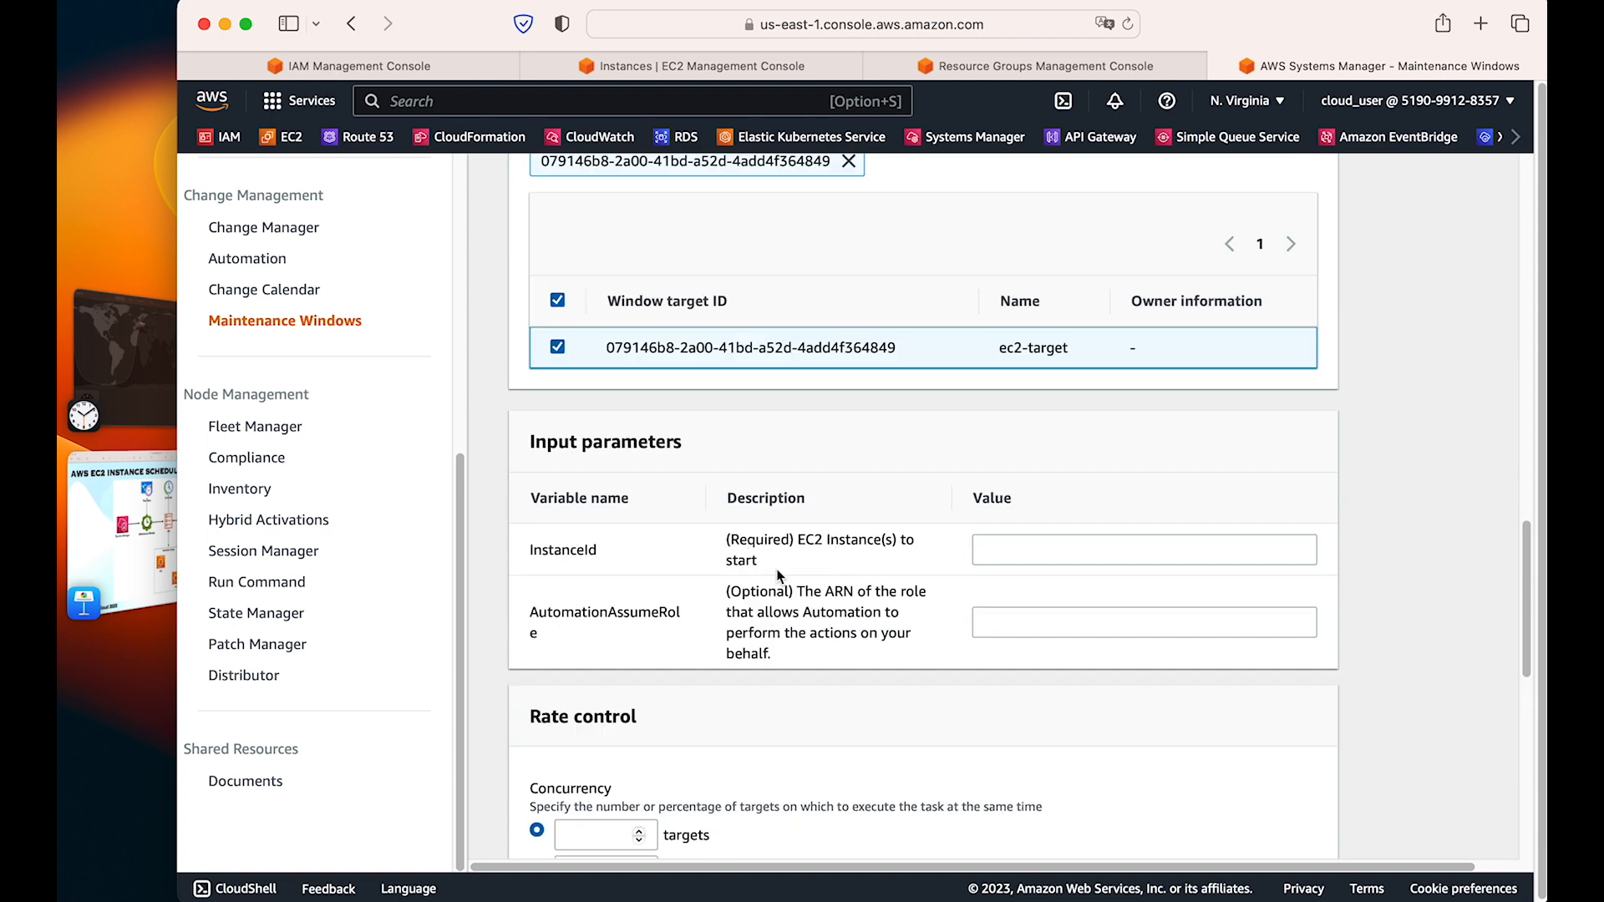
left_click(1035, 540)
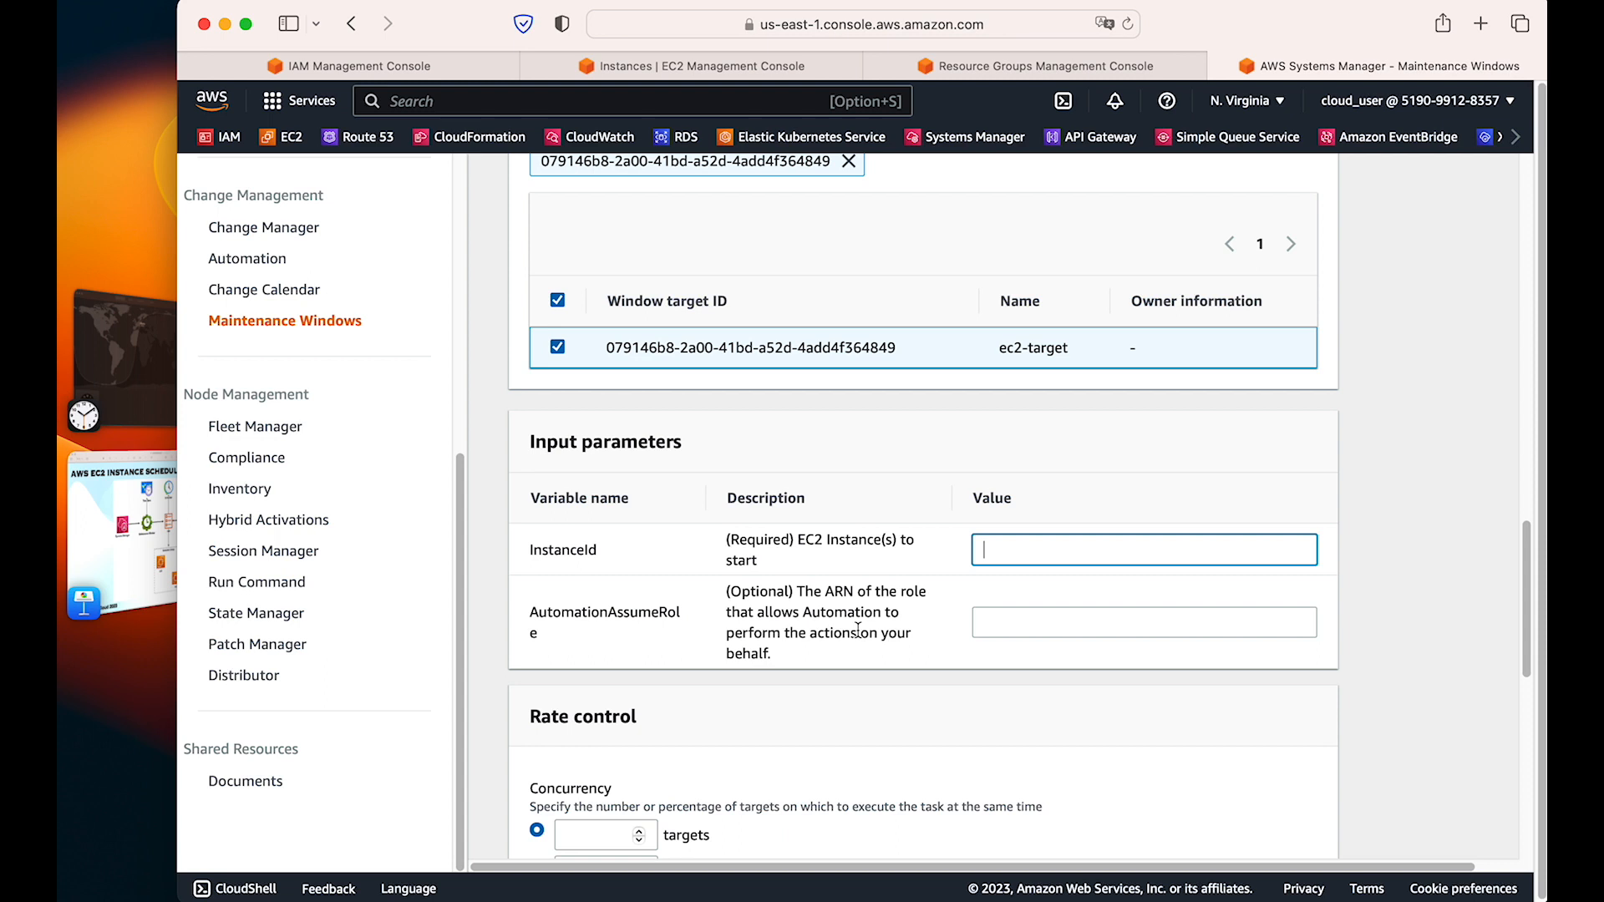
type("{}")
type("{}")
type("RESOURCE")
type("_ID")
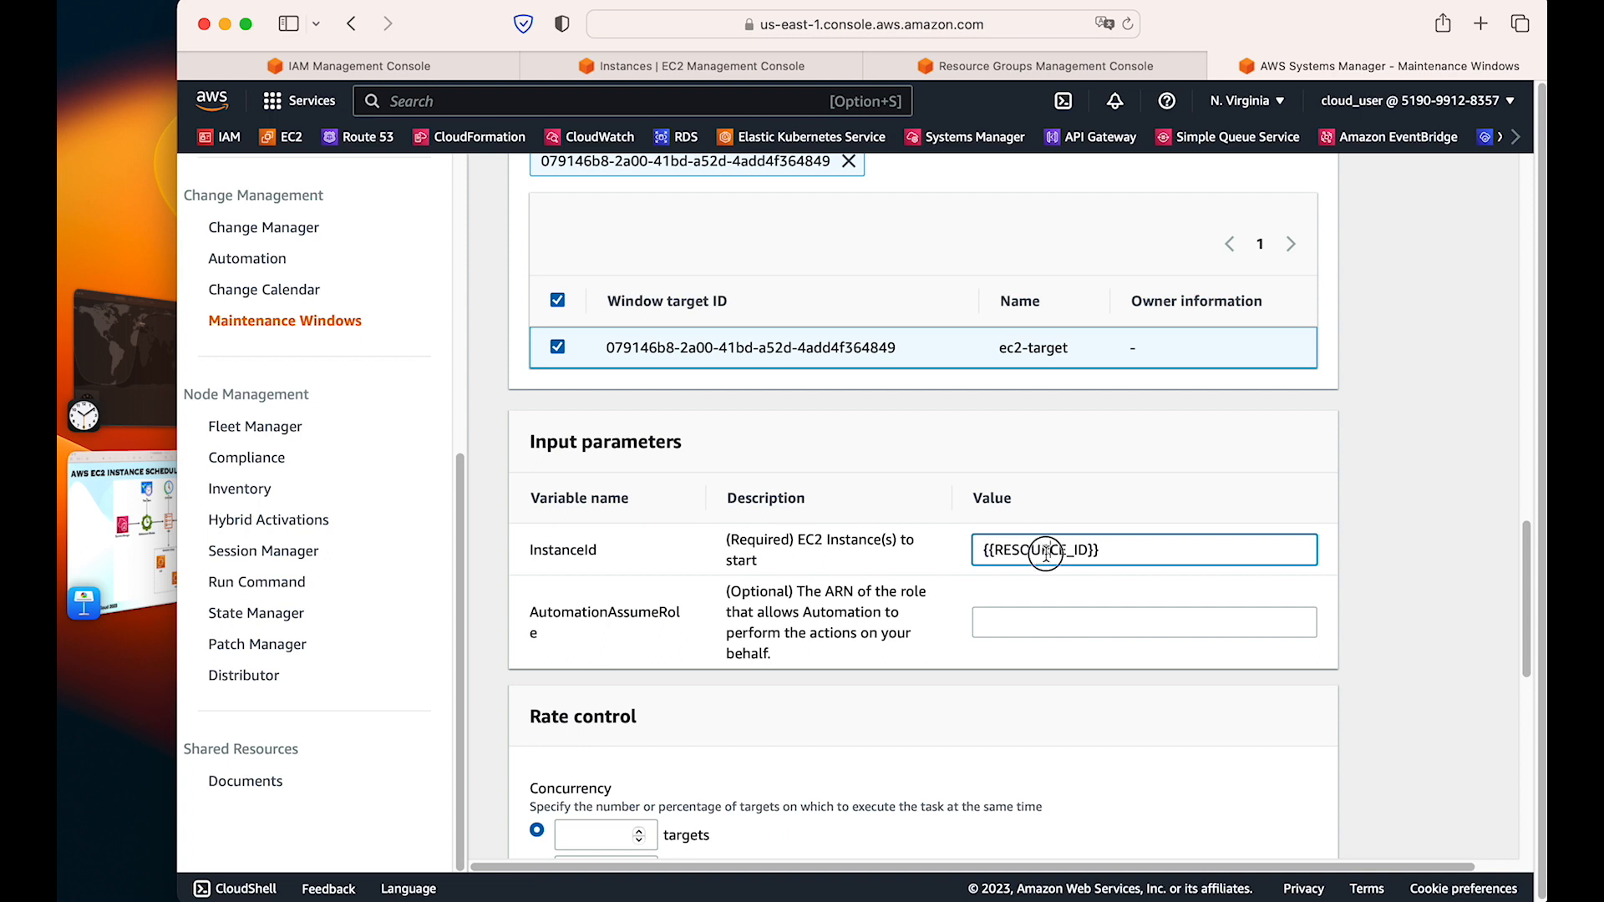
Step: Review the InstanceId value and description and the AutomationAssumeRole entry among the task's input parameters
double_click(1044, 551)
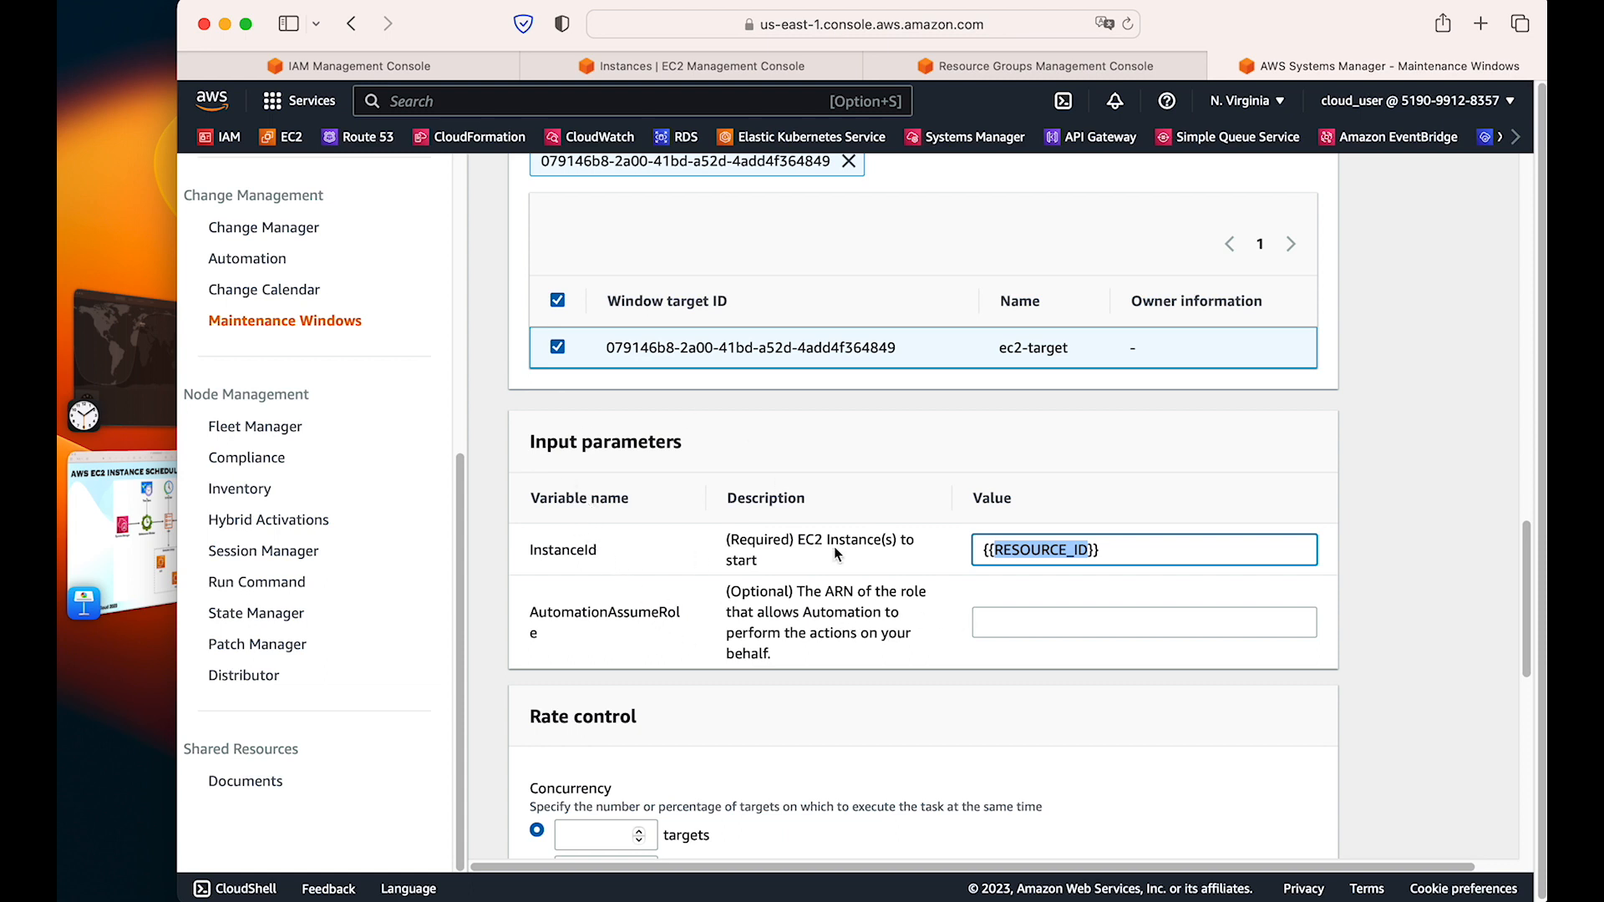
left_click_drag(760, 578, 508, 548)
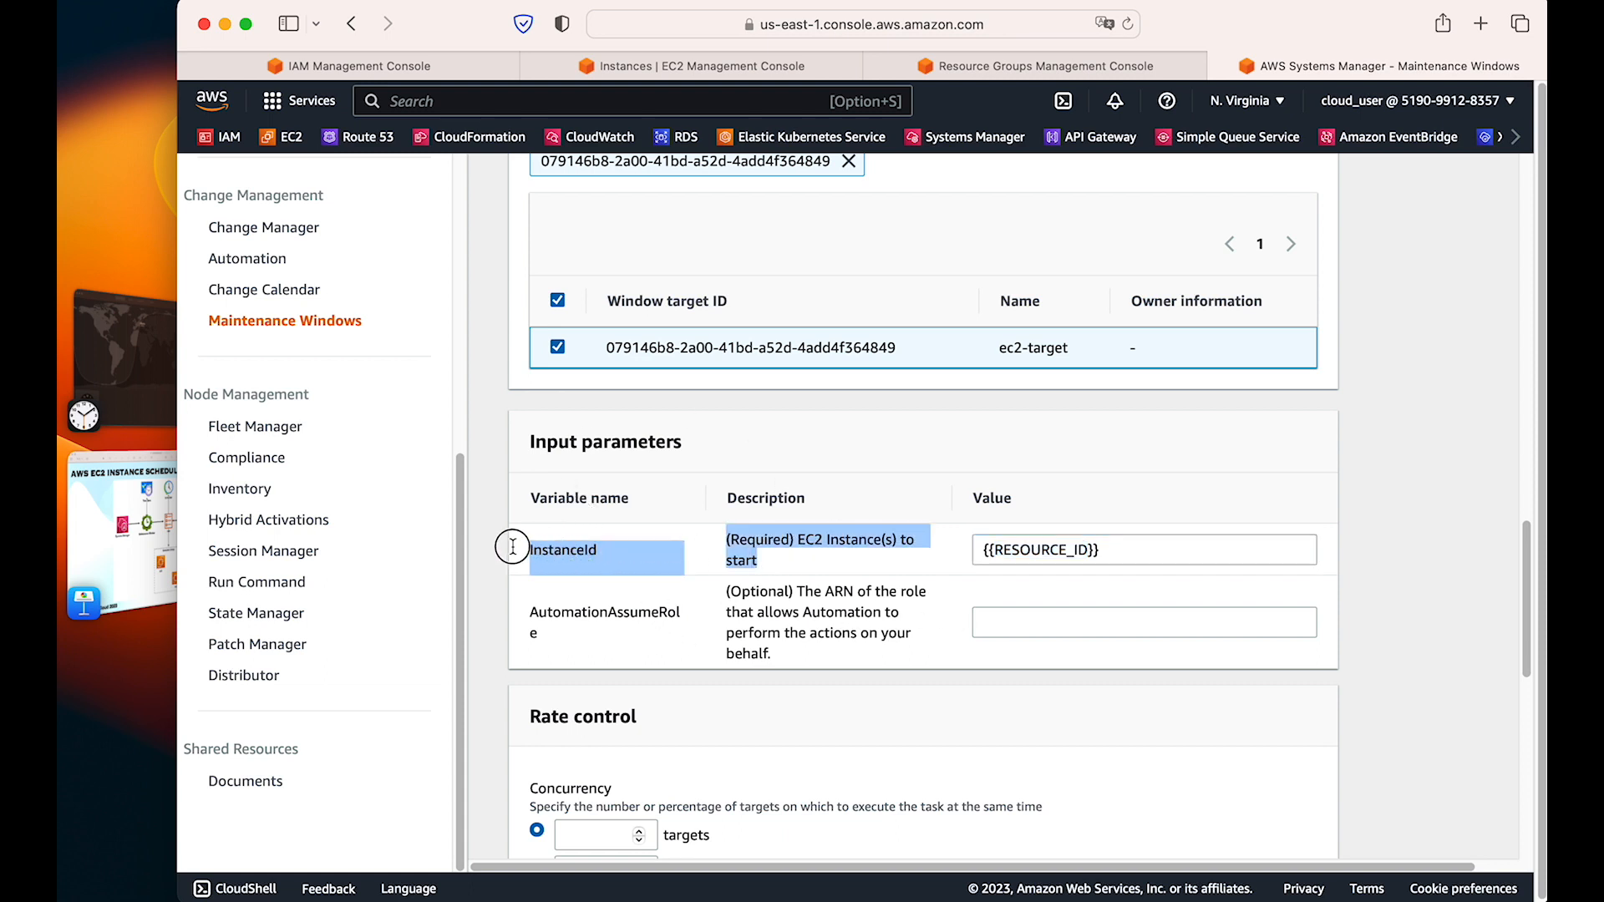
left_click(815, 561)
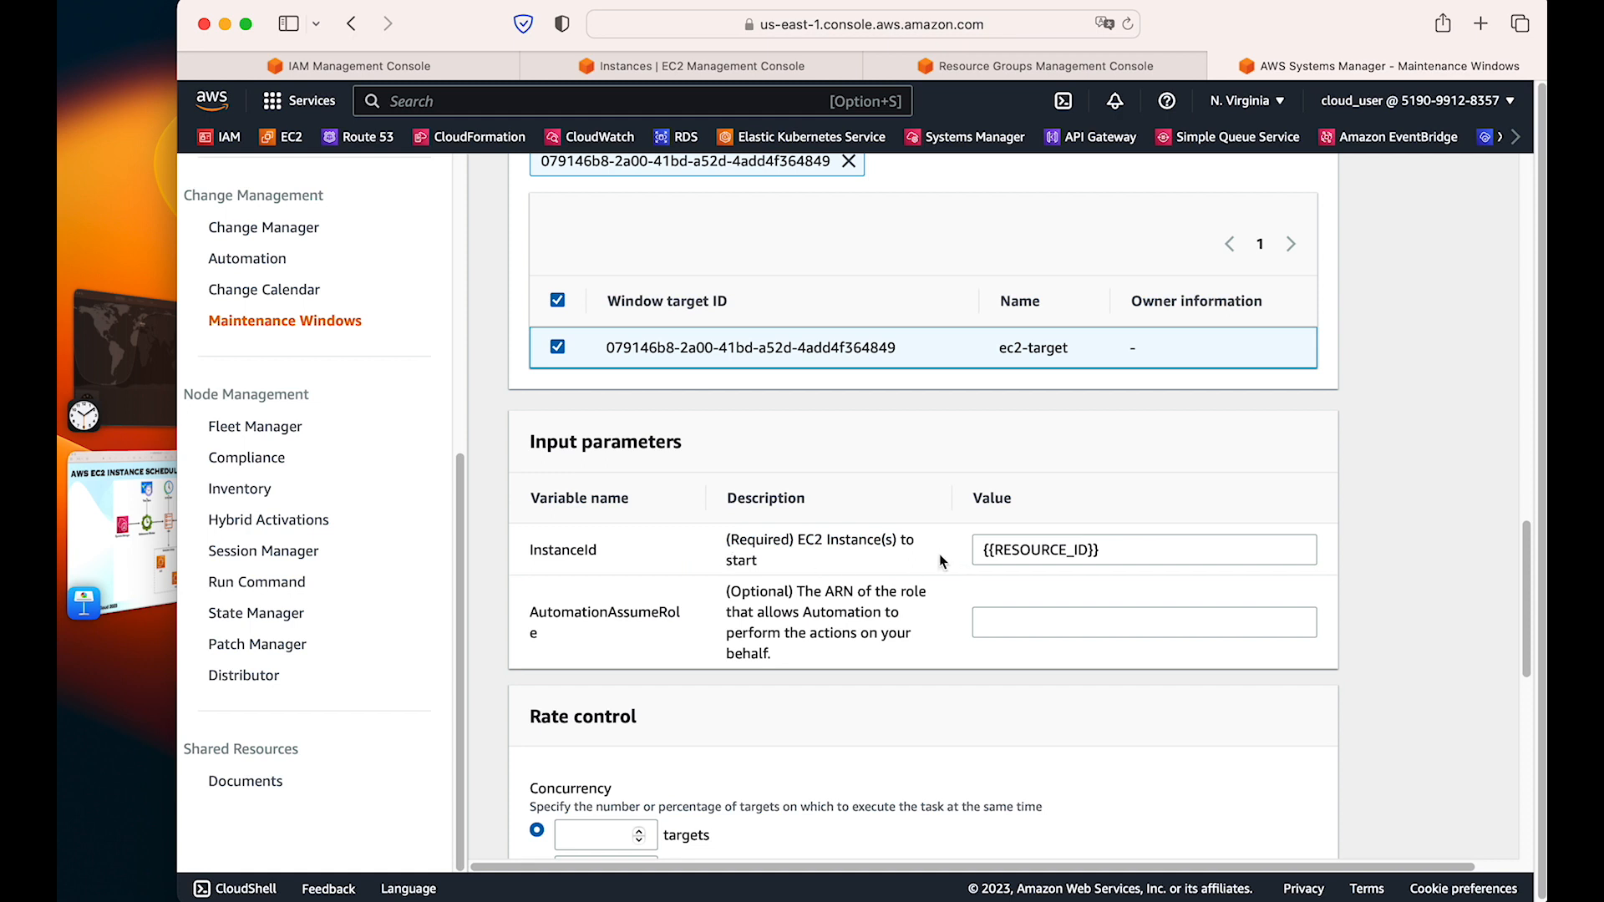
triple_click(1148, 550)
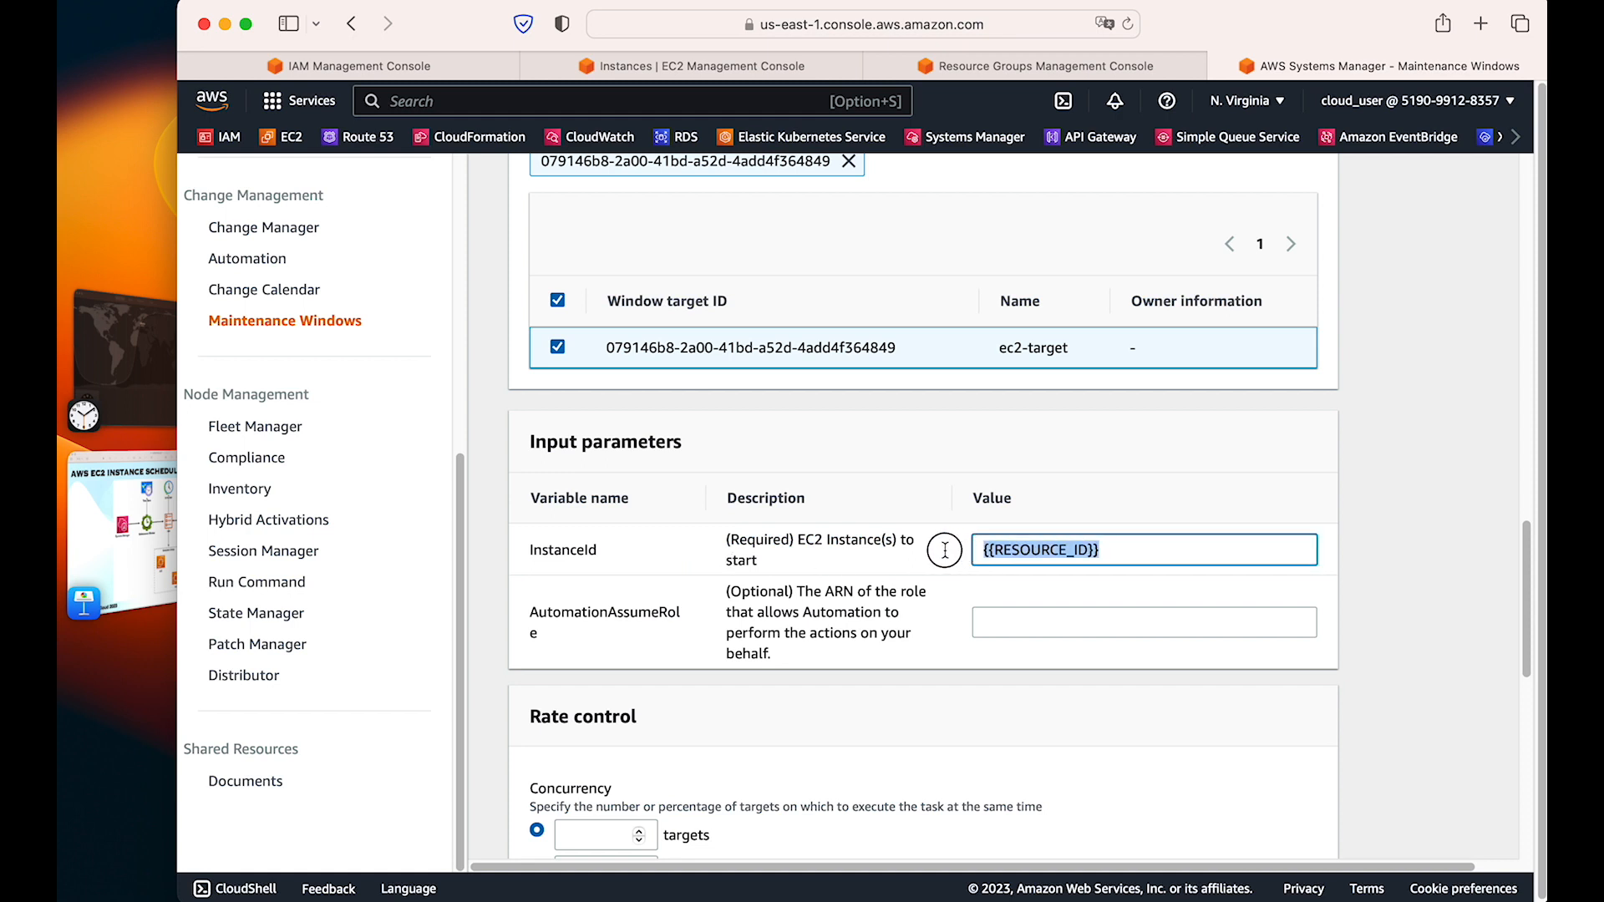
left_click(1131, 549)
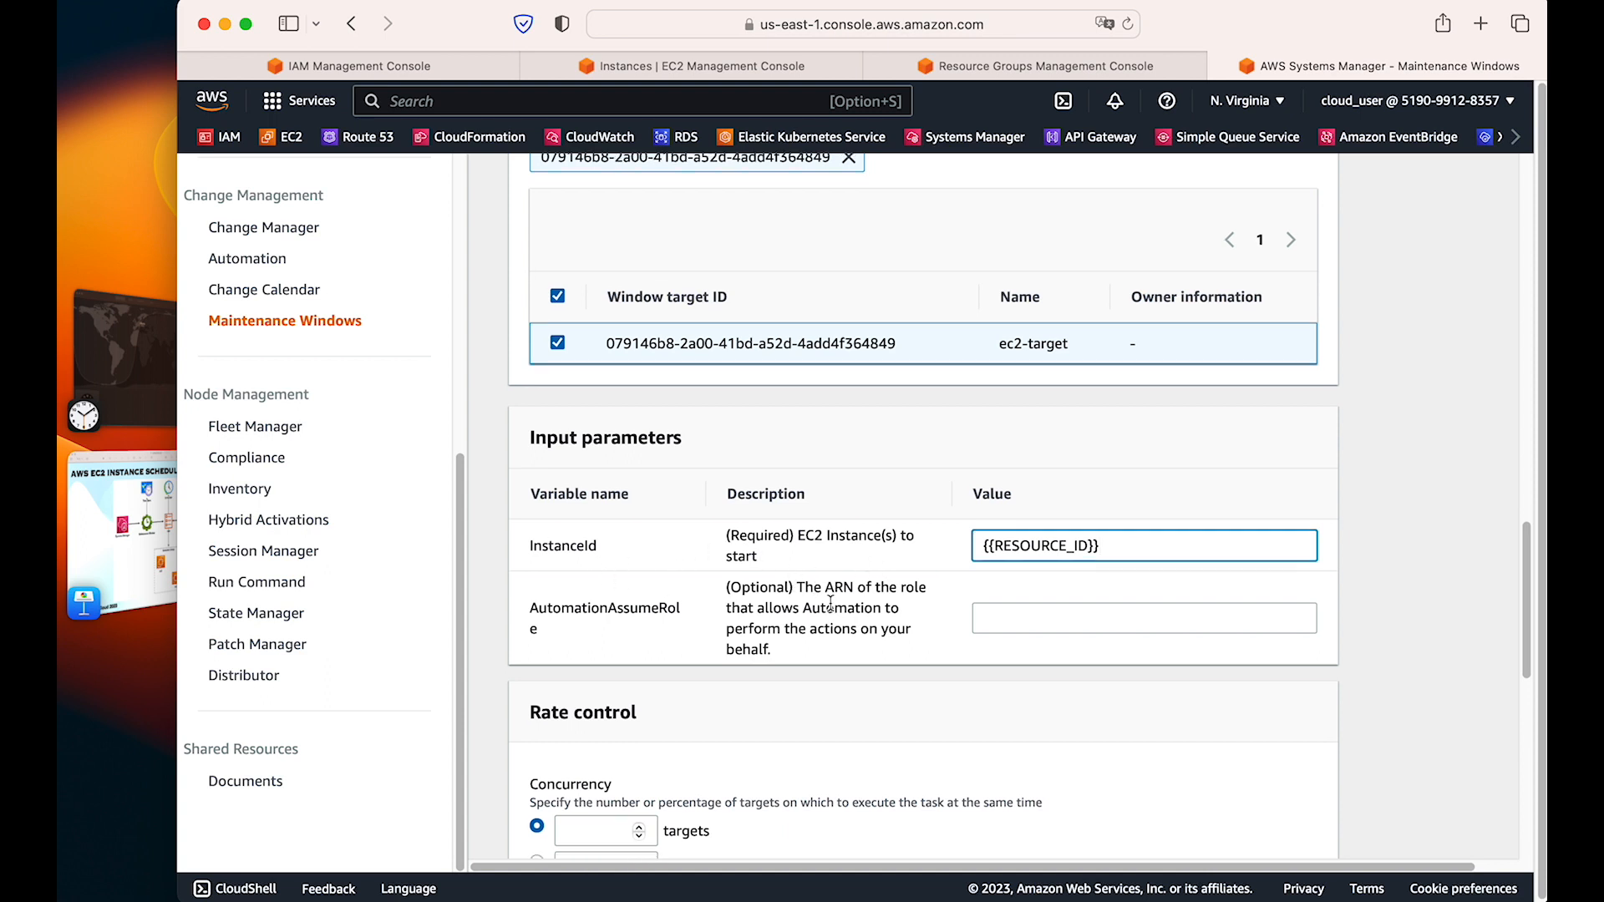
scroll(832, 606, "down", 1)
left_click_drag(582, 594, 608, 631)
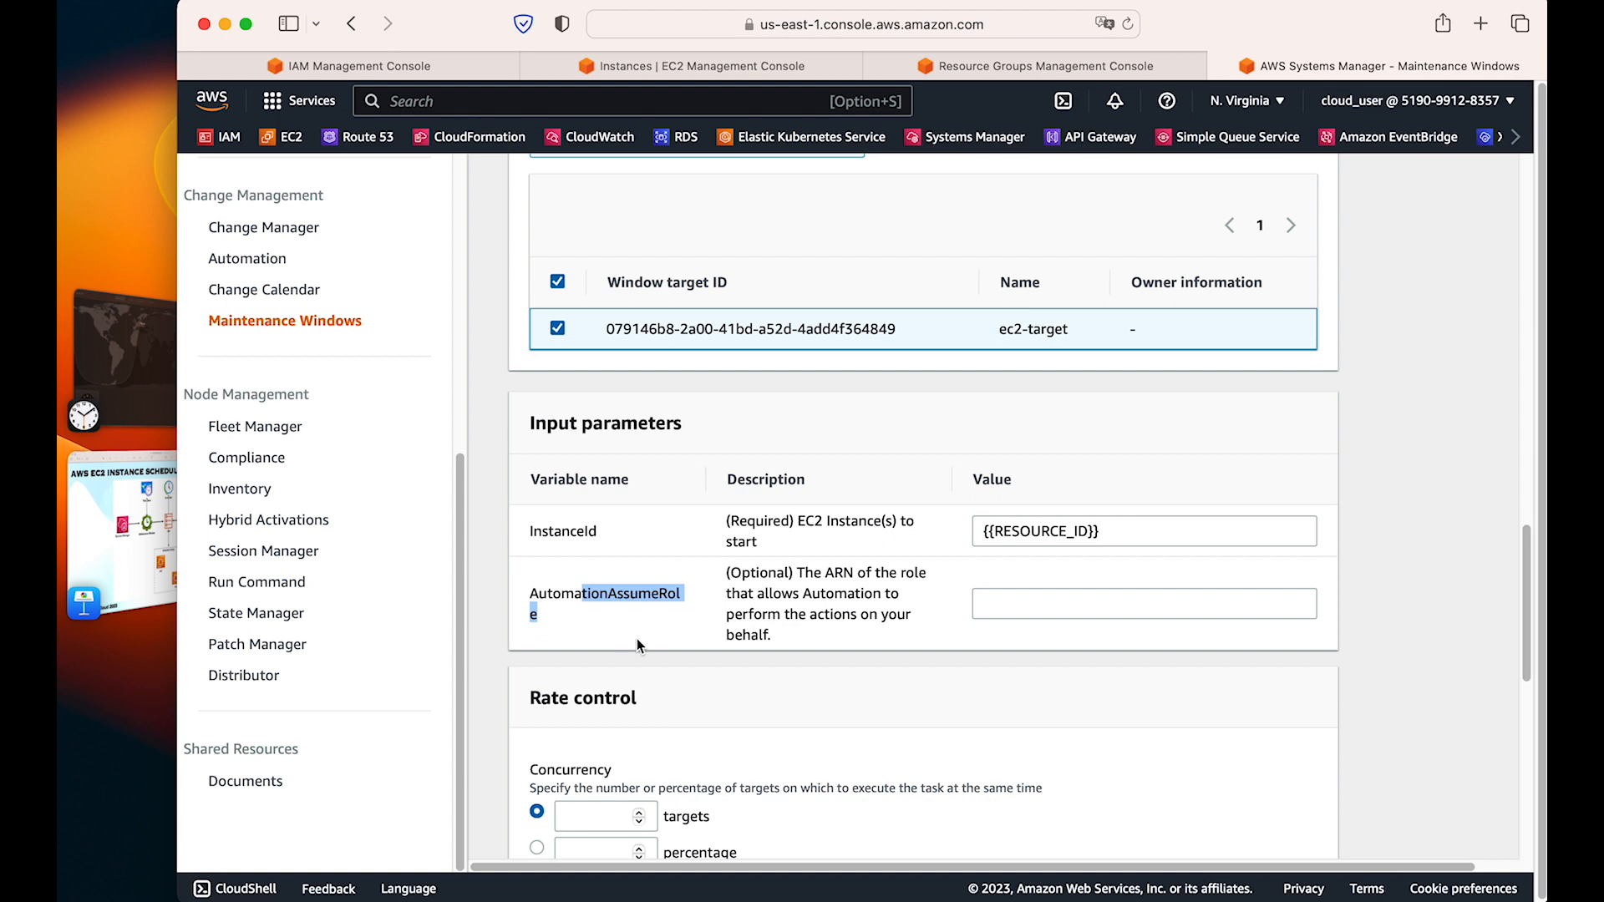
Step: Copy the ARN of the ssm_automation role from its summary in the IAM console
left_click(637, 644)
double_click(541, 608)
left_click(711, 630)
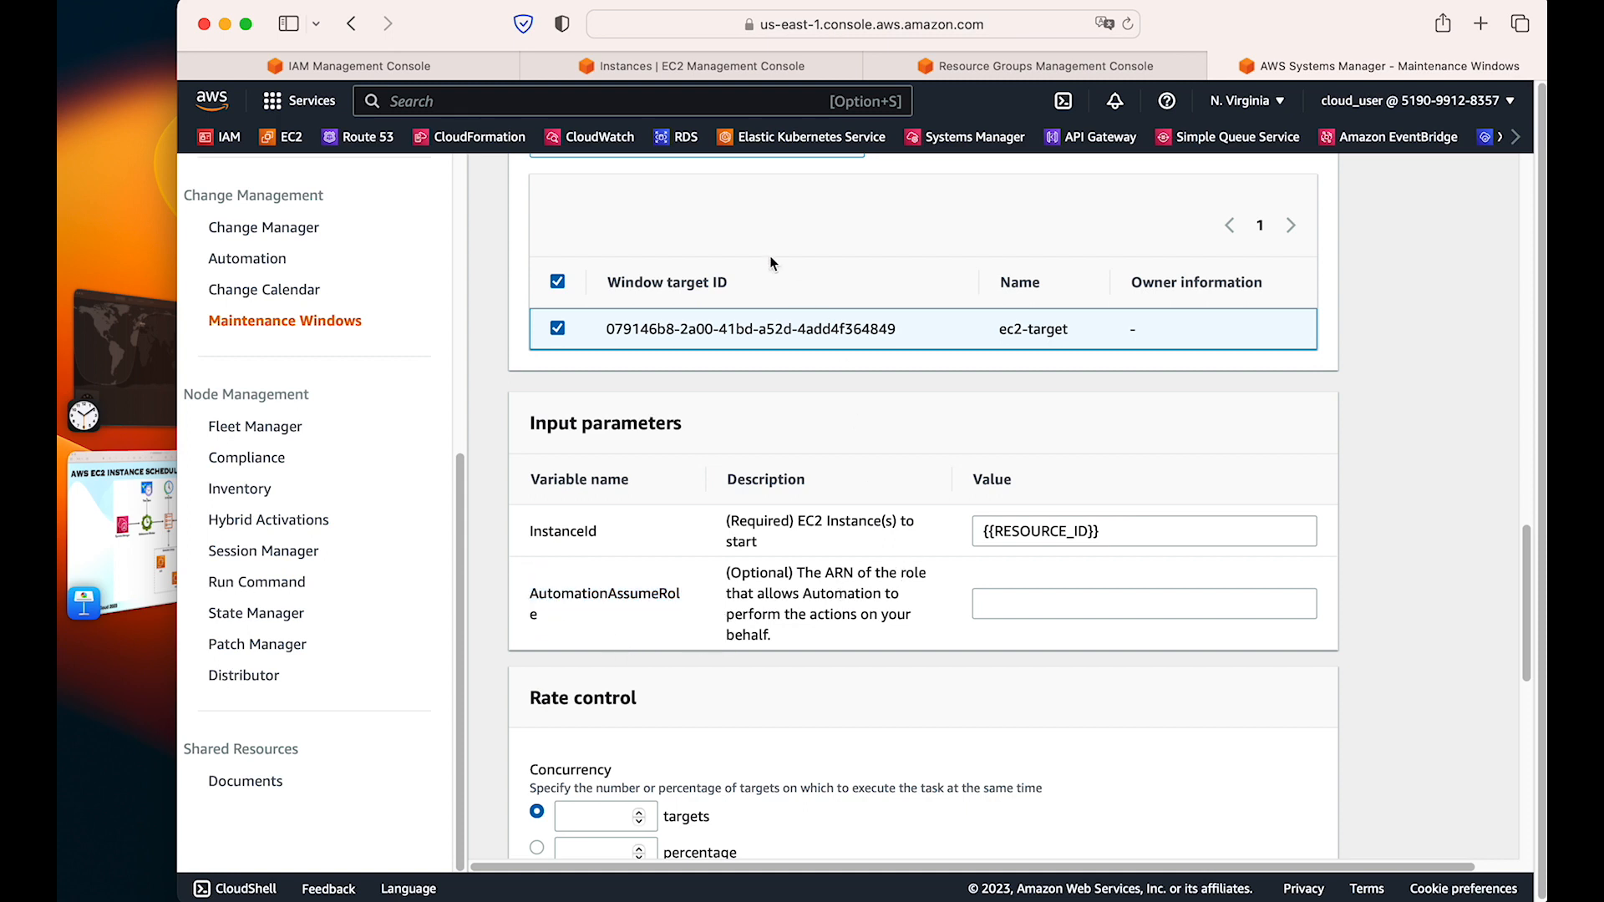
left_click(439, 66)
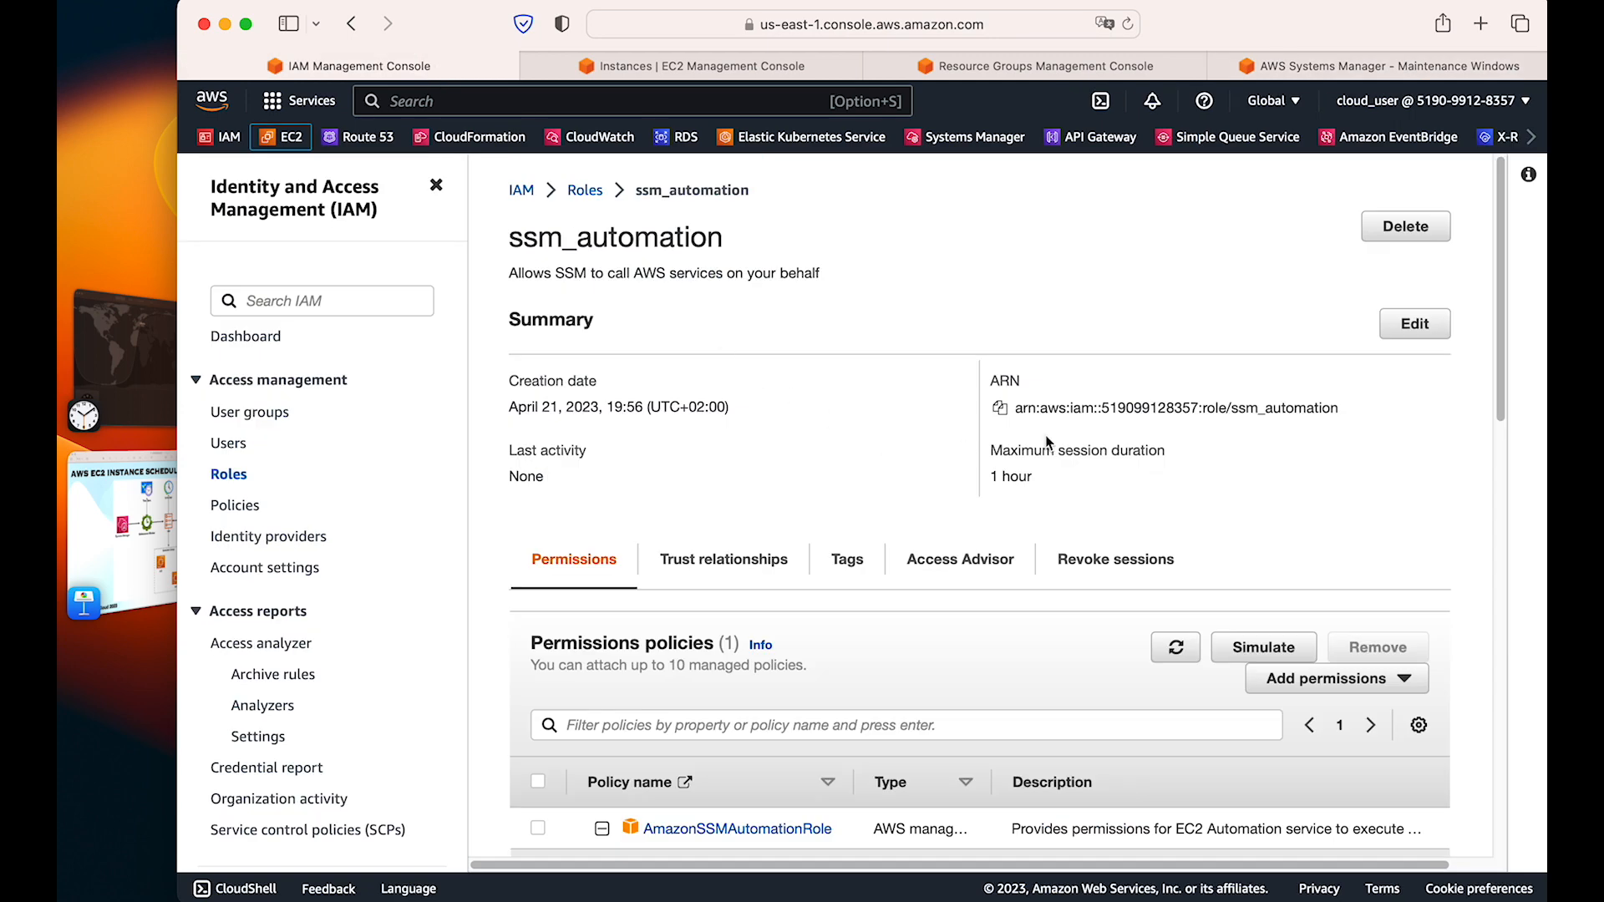
double_click(553, 241)
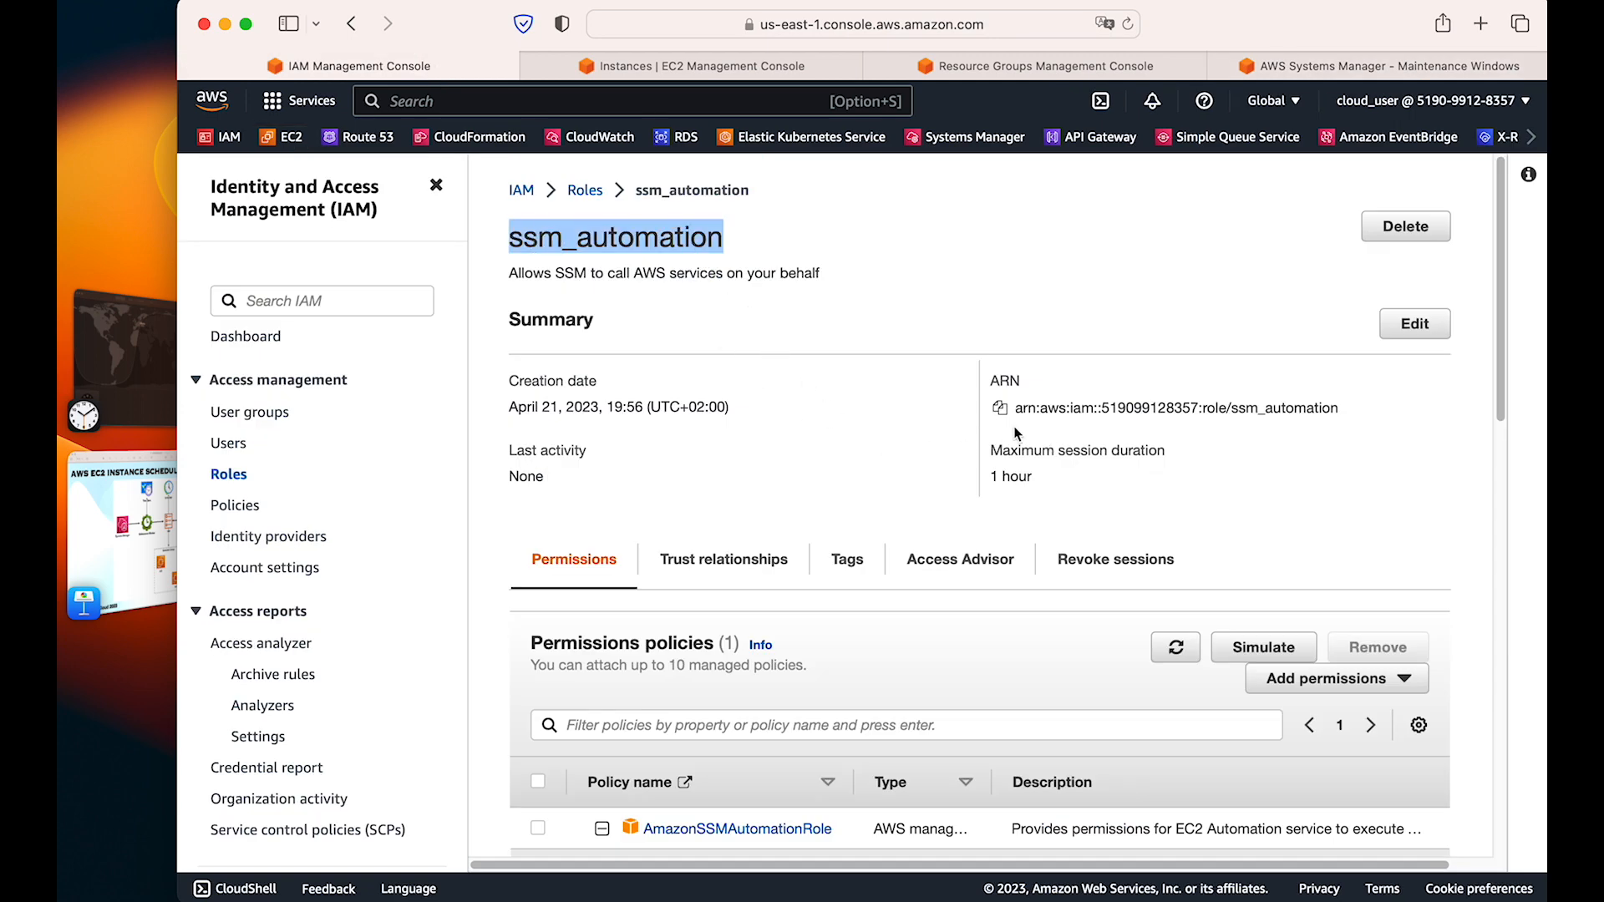
left_click(999, 408)
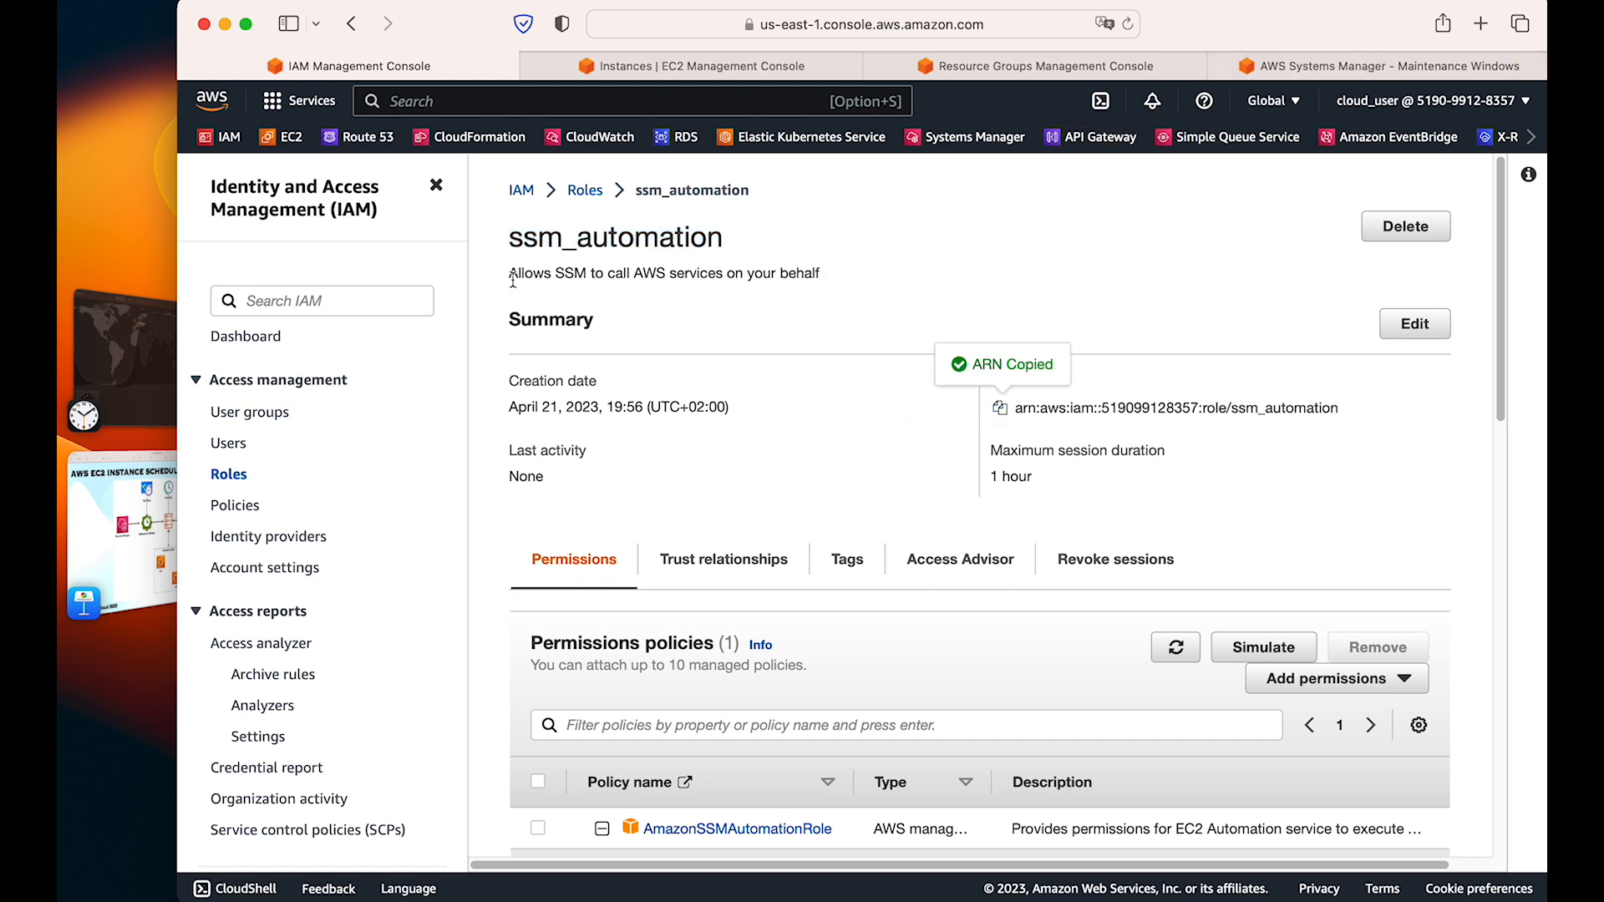
double_click(589, 230)
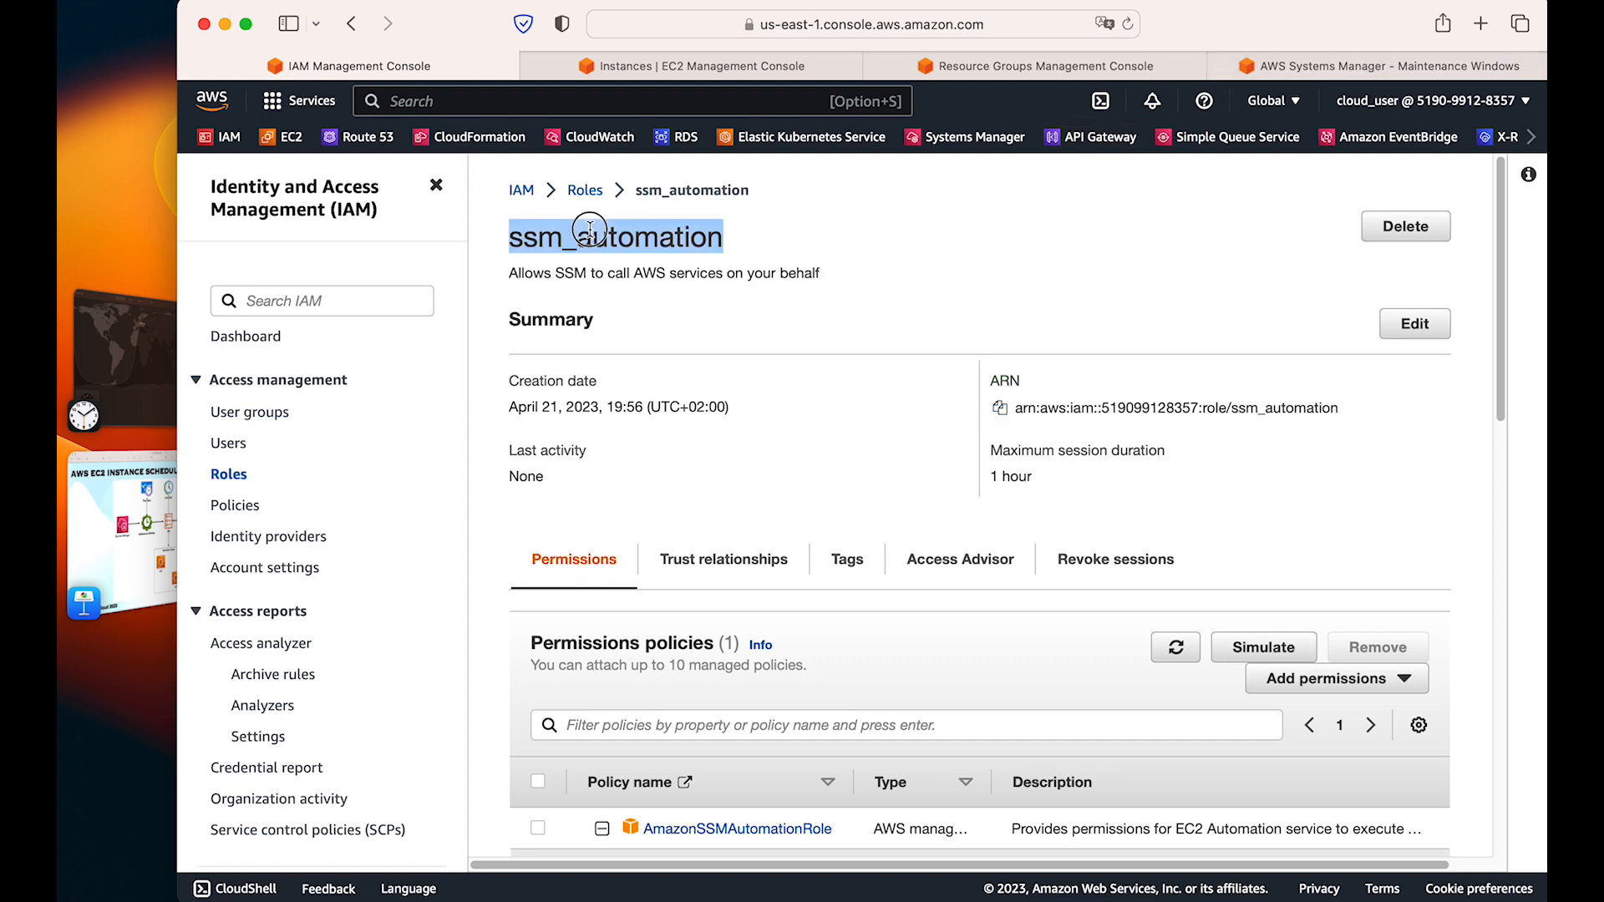
left_click(1010, 410)
Step: Set the Automation task's AutomationAssumeRole input parameter to the copied ssm_automation role ARN
left_click(1360, 68)
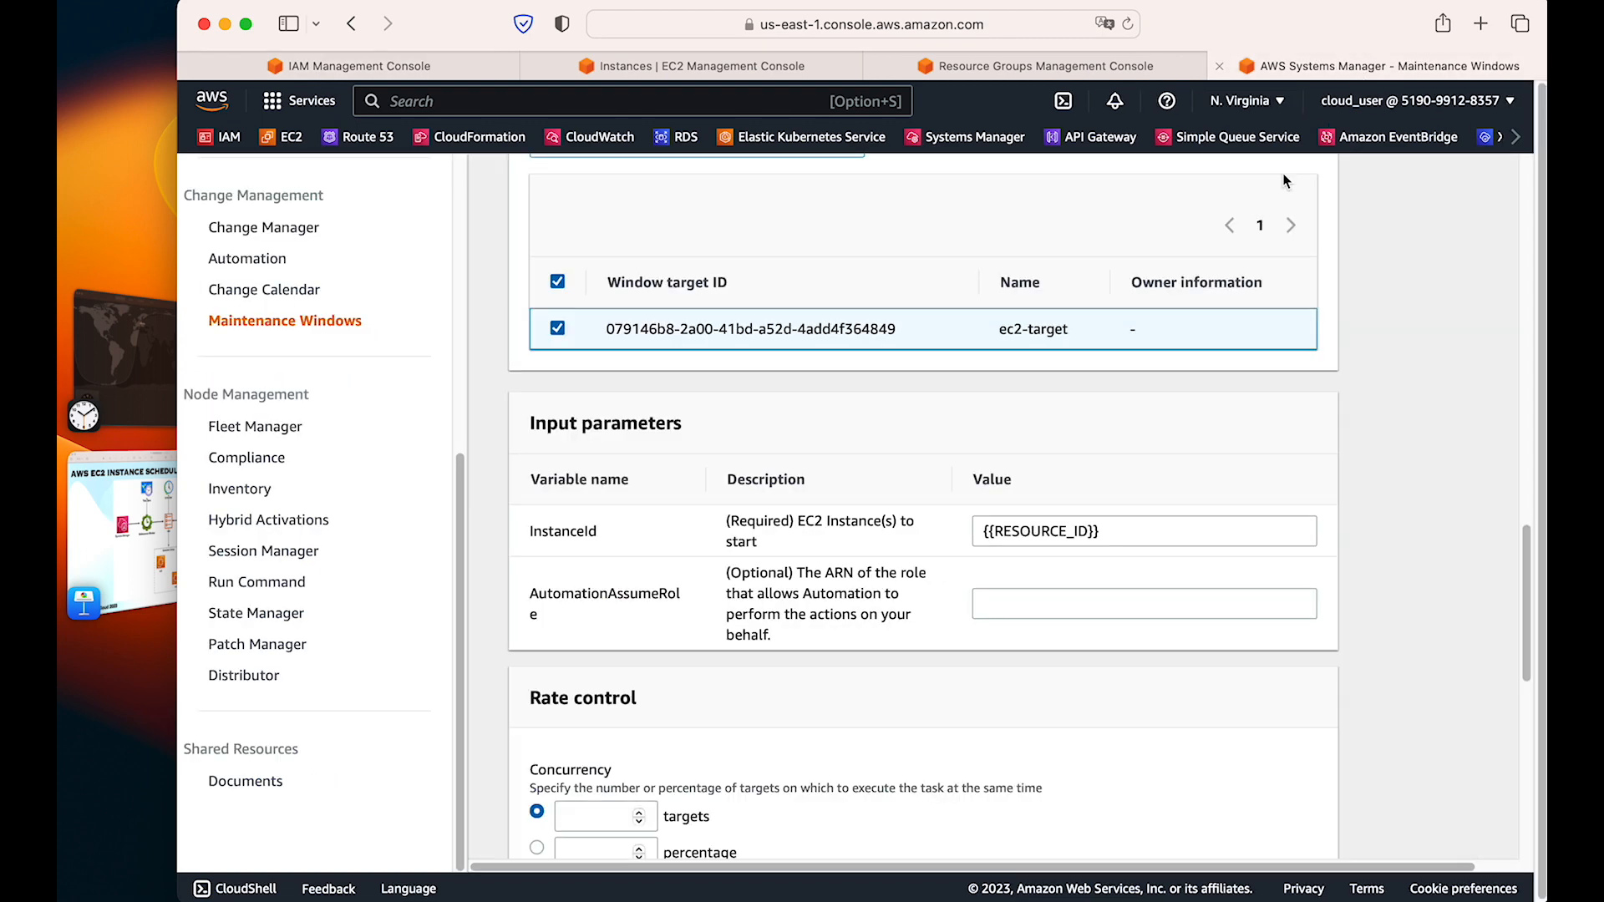
left_click(1031, 591)
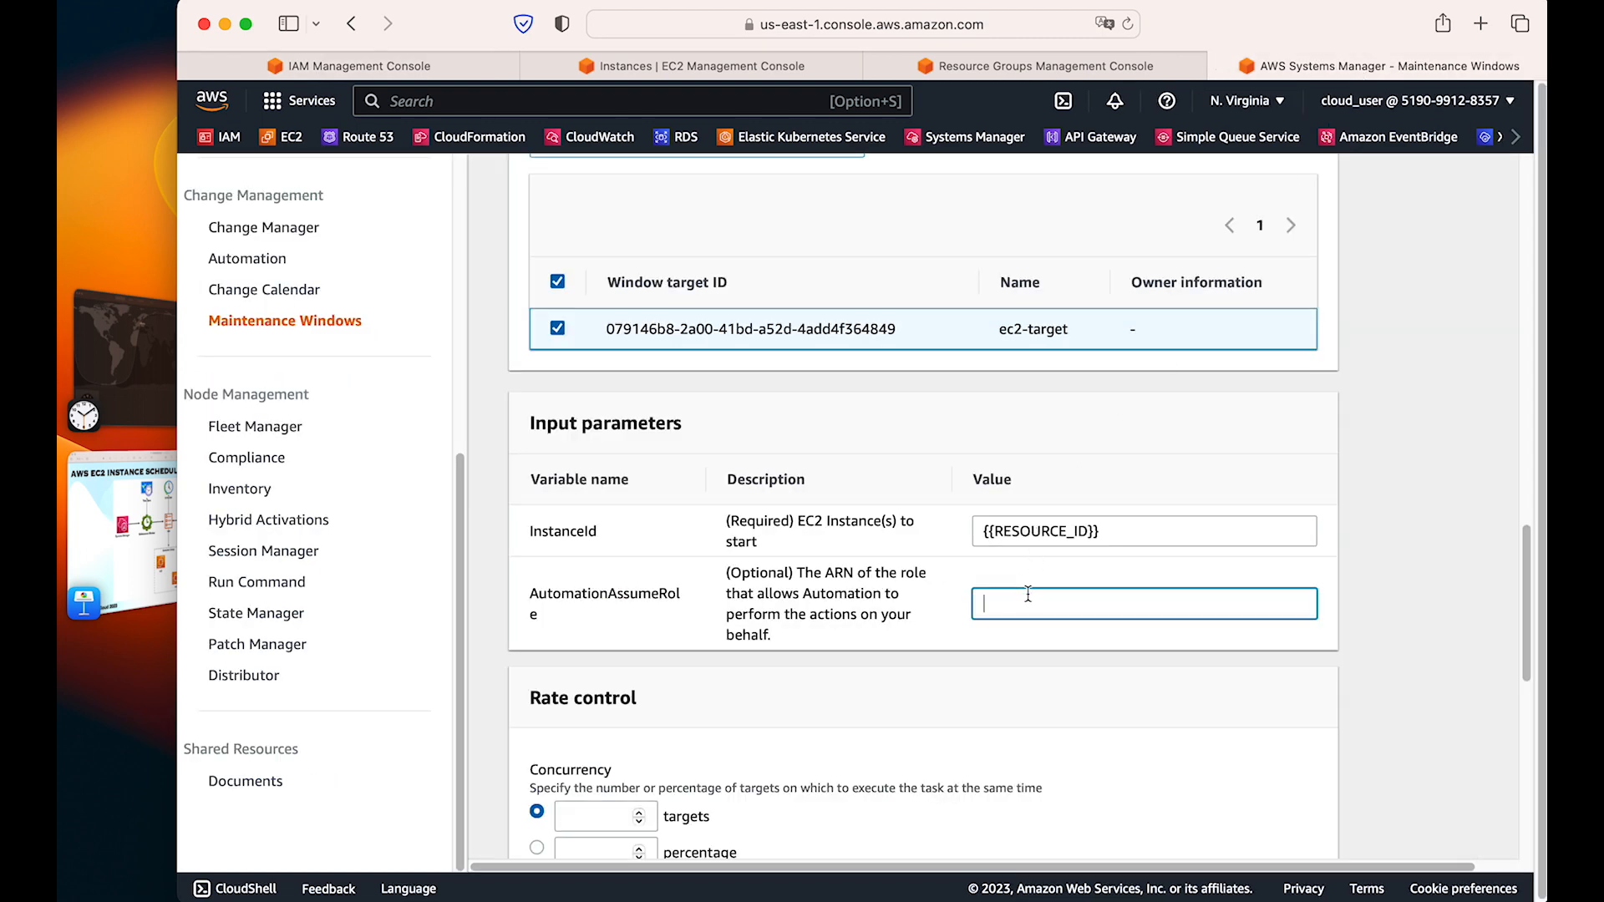
key("super+v")
Step: Set the task's rate control to a concurrency of 2 targets and an error threshold of 1 error
scroll(911, 624, "down", 5)
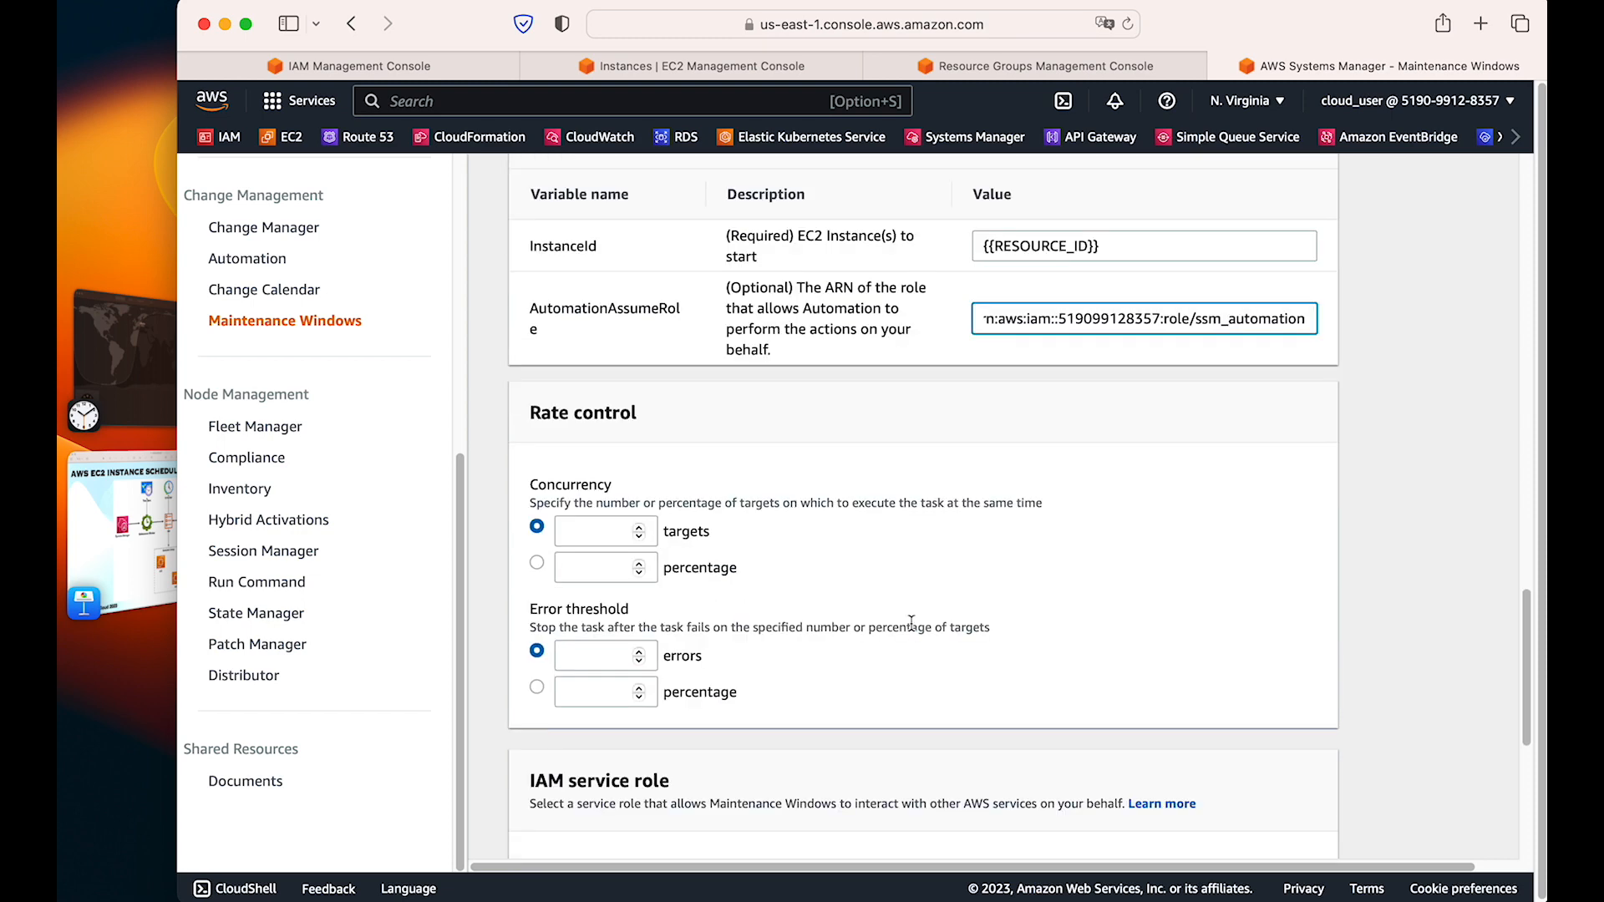
left_click(599, 521)
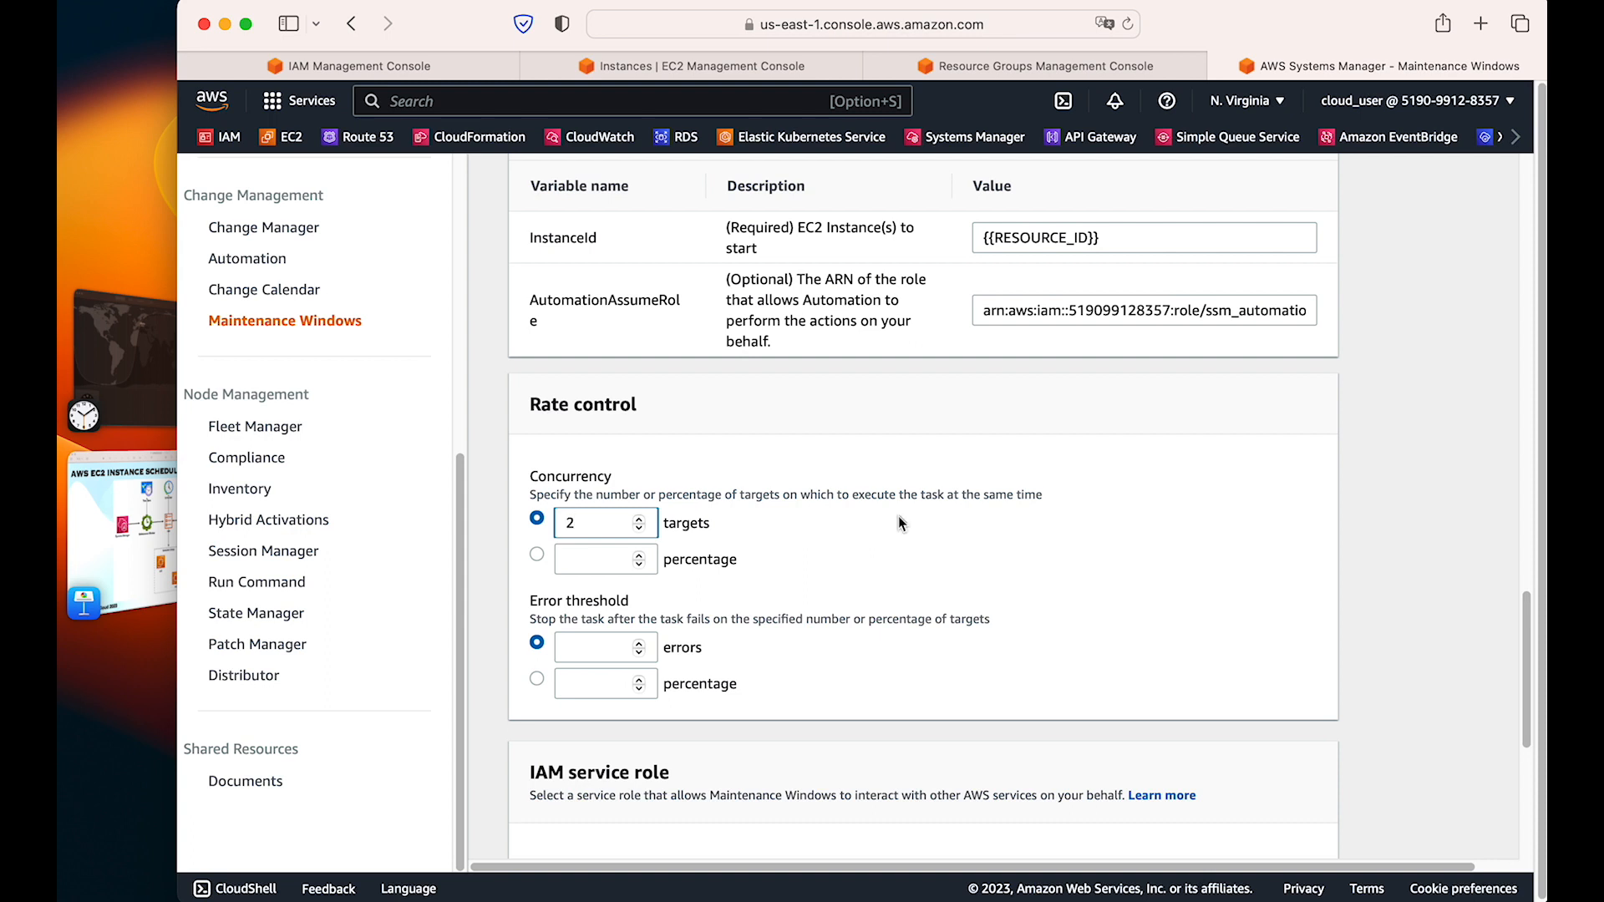
left_click(596, 658)
type("1")
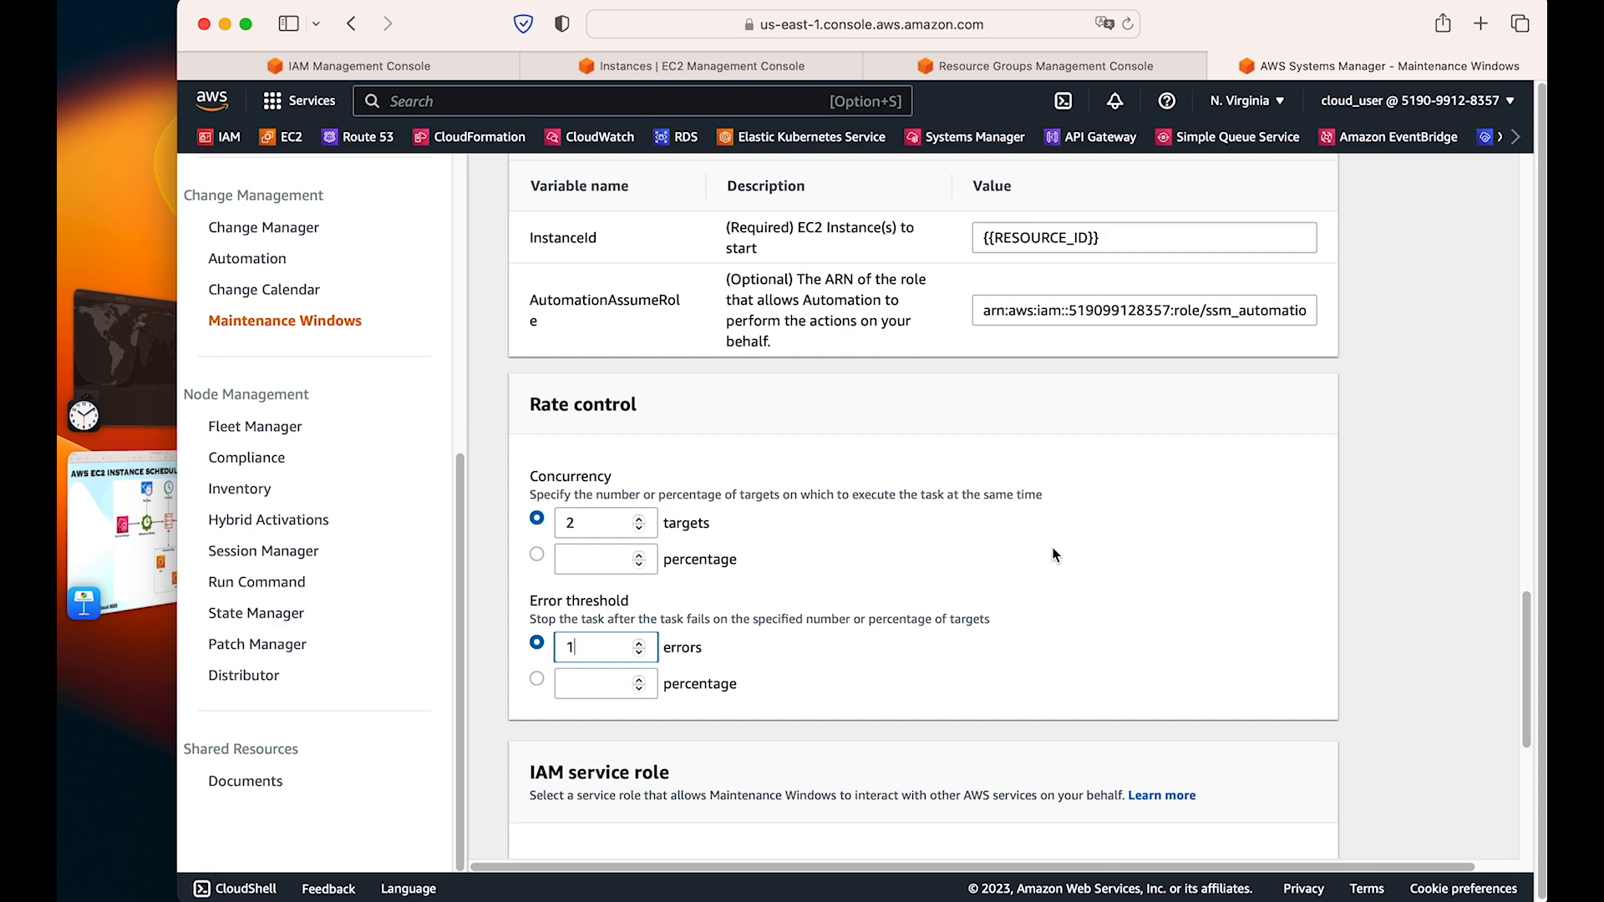
Step: Register the Automation task without choosing a service role or CloudWatch alarm, and dismiss the success banner
scroll(892, 581, "down", 5)
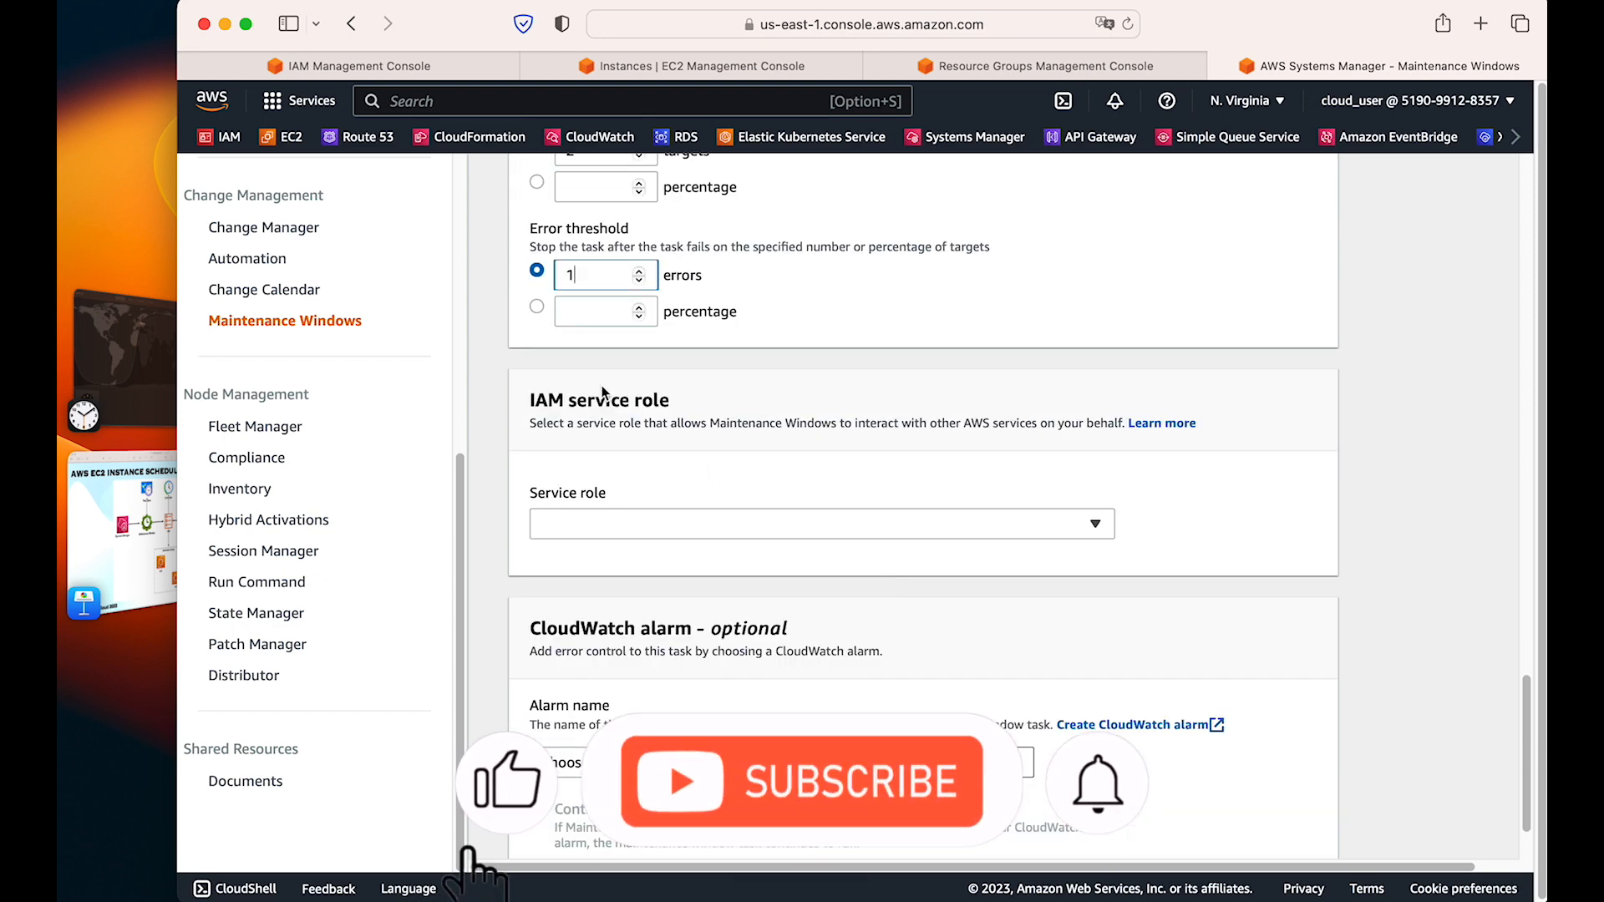
left_click_drag(512, 403, 705, 390)
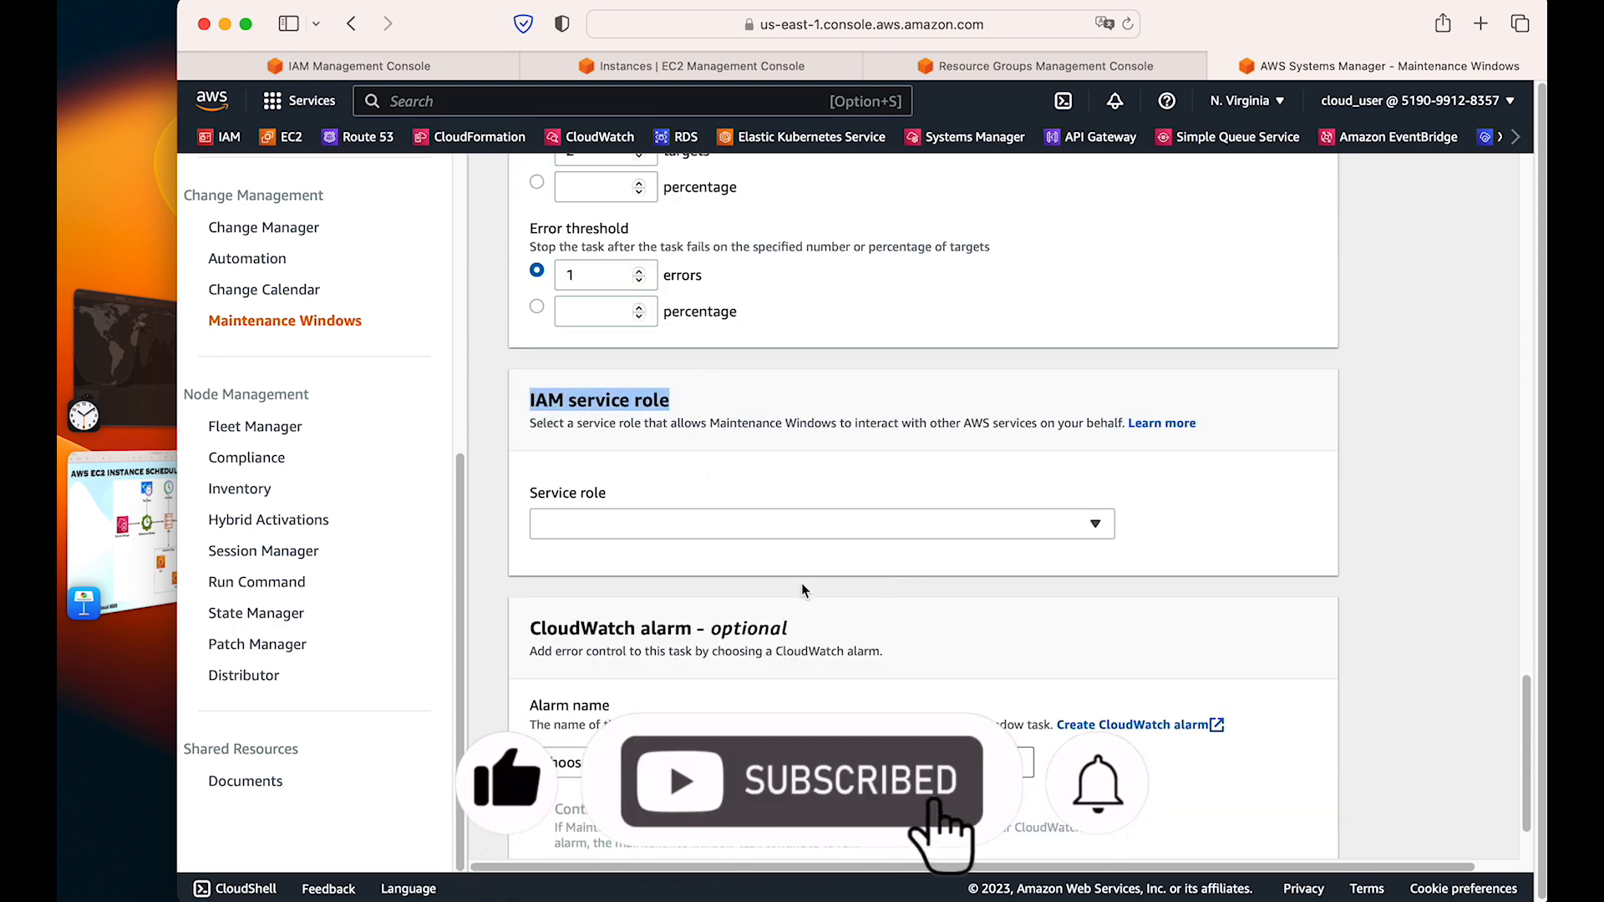
left_click_drag(665, 423, 882, 426)
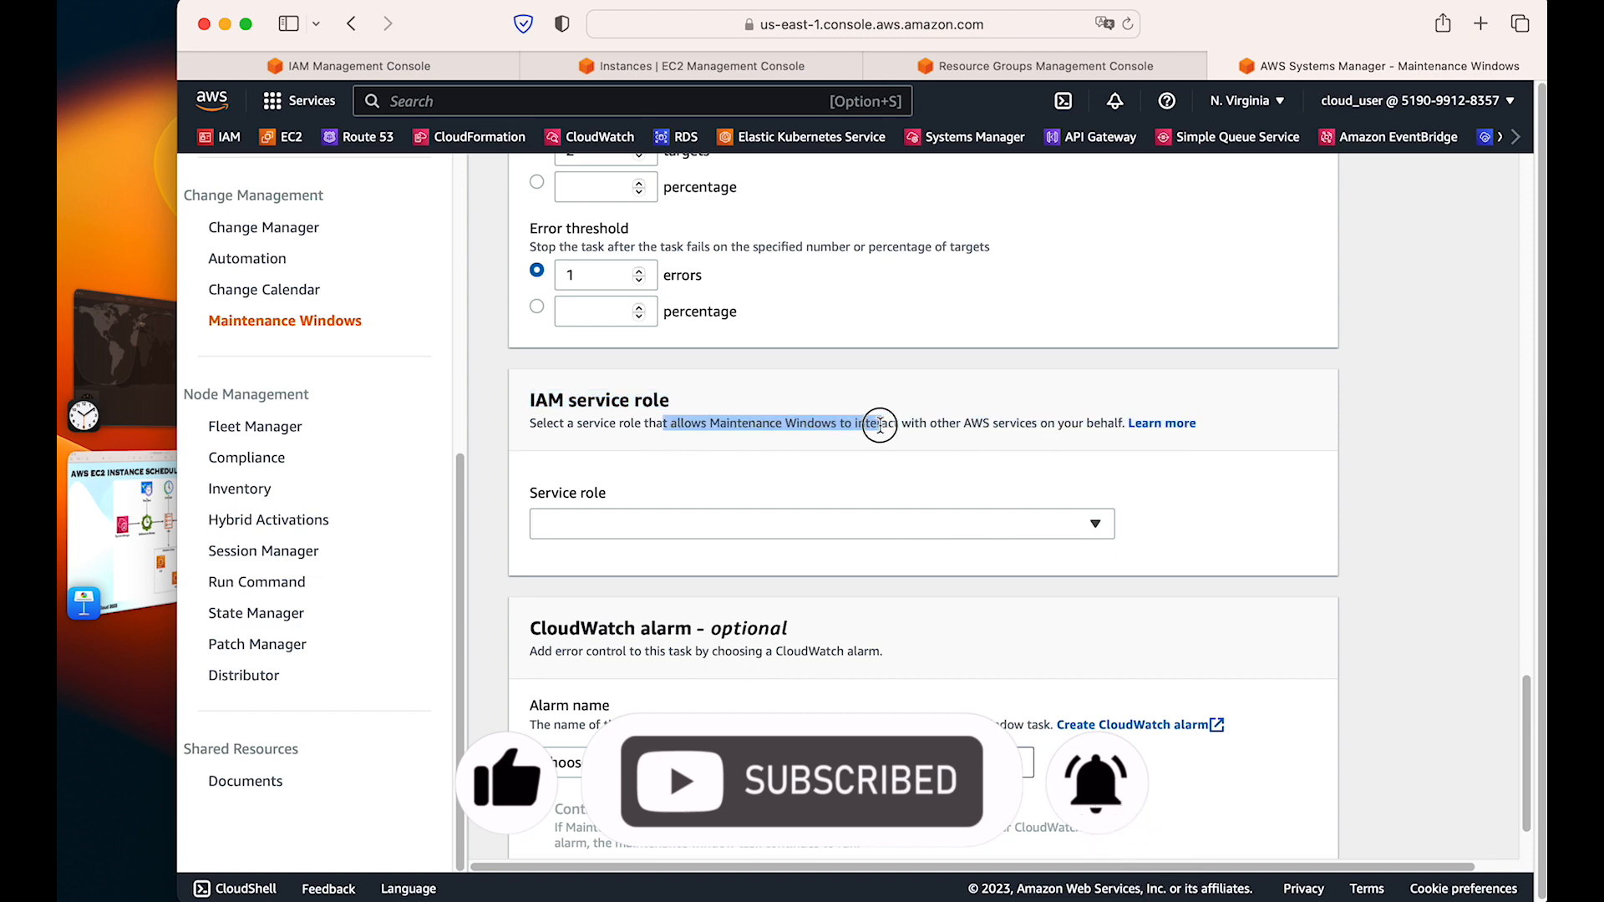
scroll(934, 449, "down", 3)
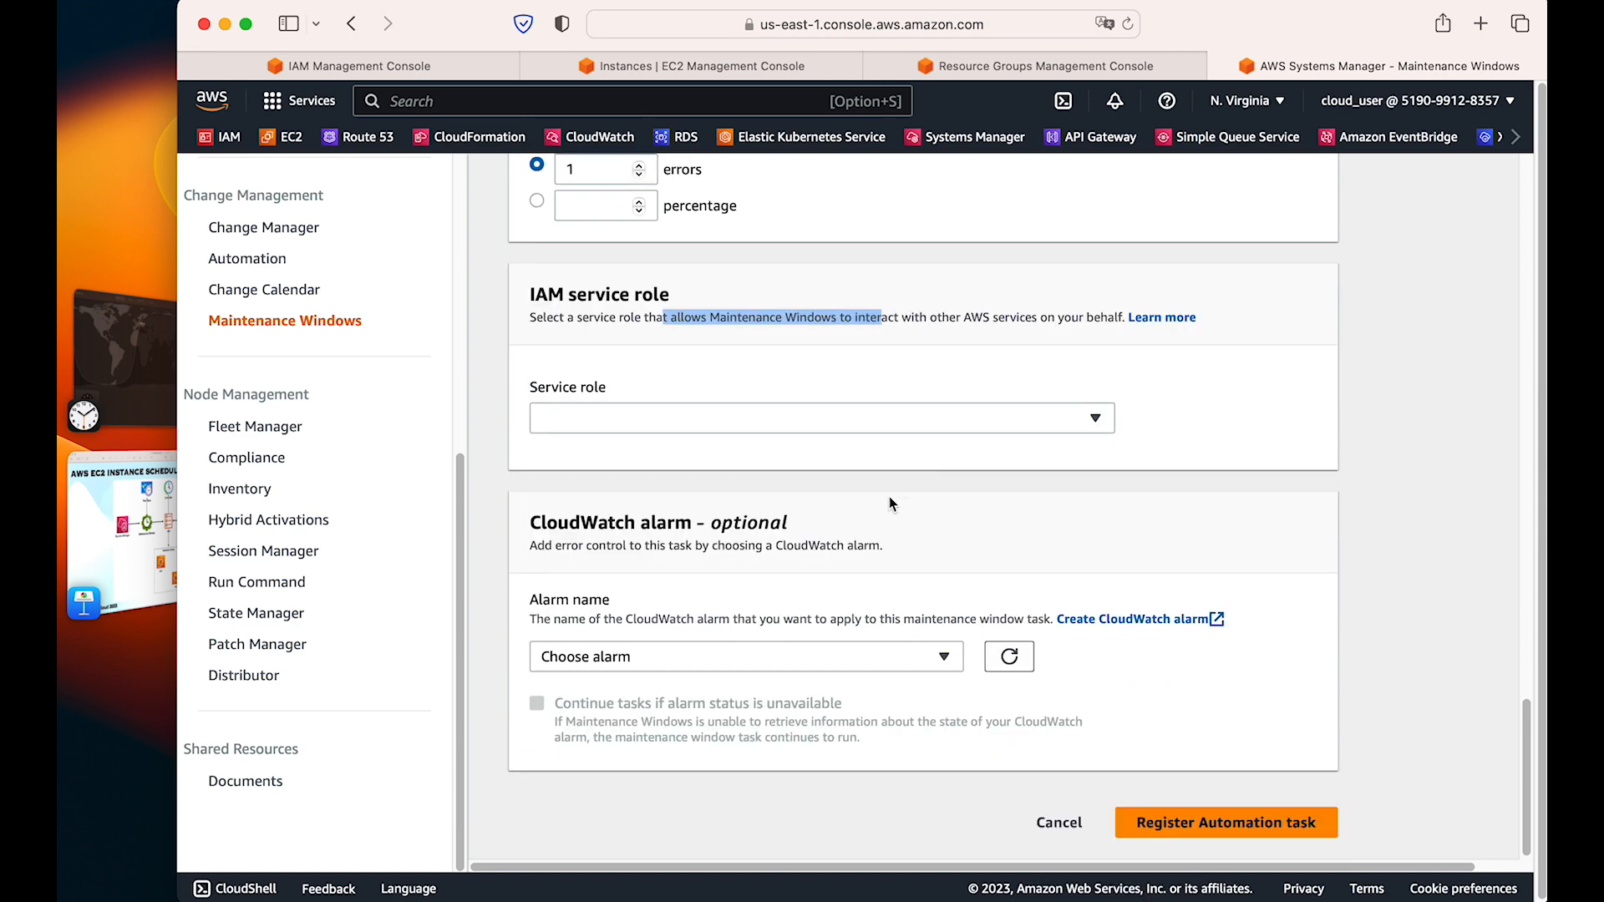
scroll(889, 496, "up", 20)
scroll(889, 493, "down", 20)
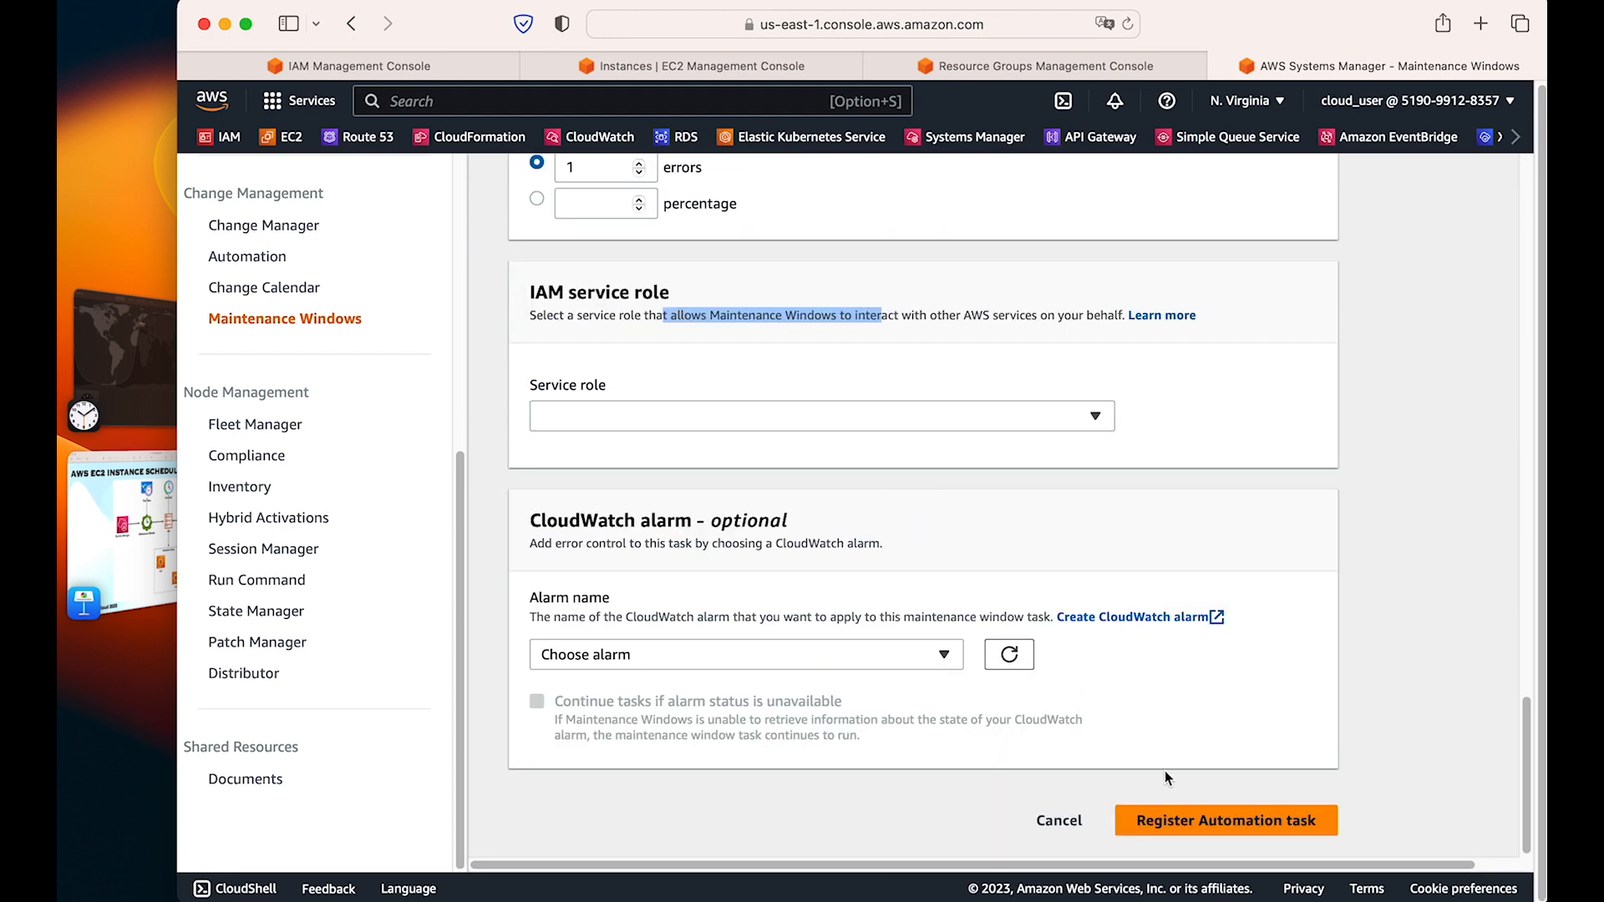
left_click(1226, 820)
left_click_drag(815, 618, 716, 620)
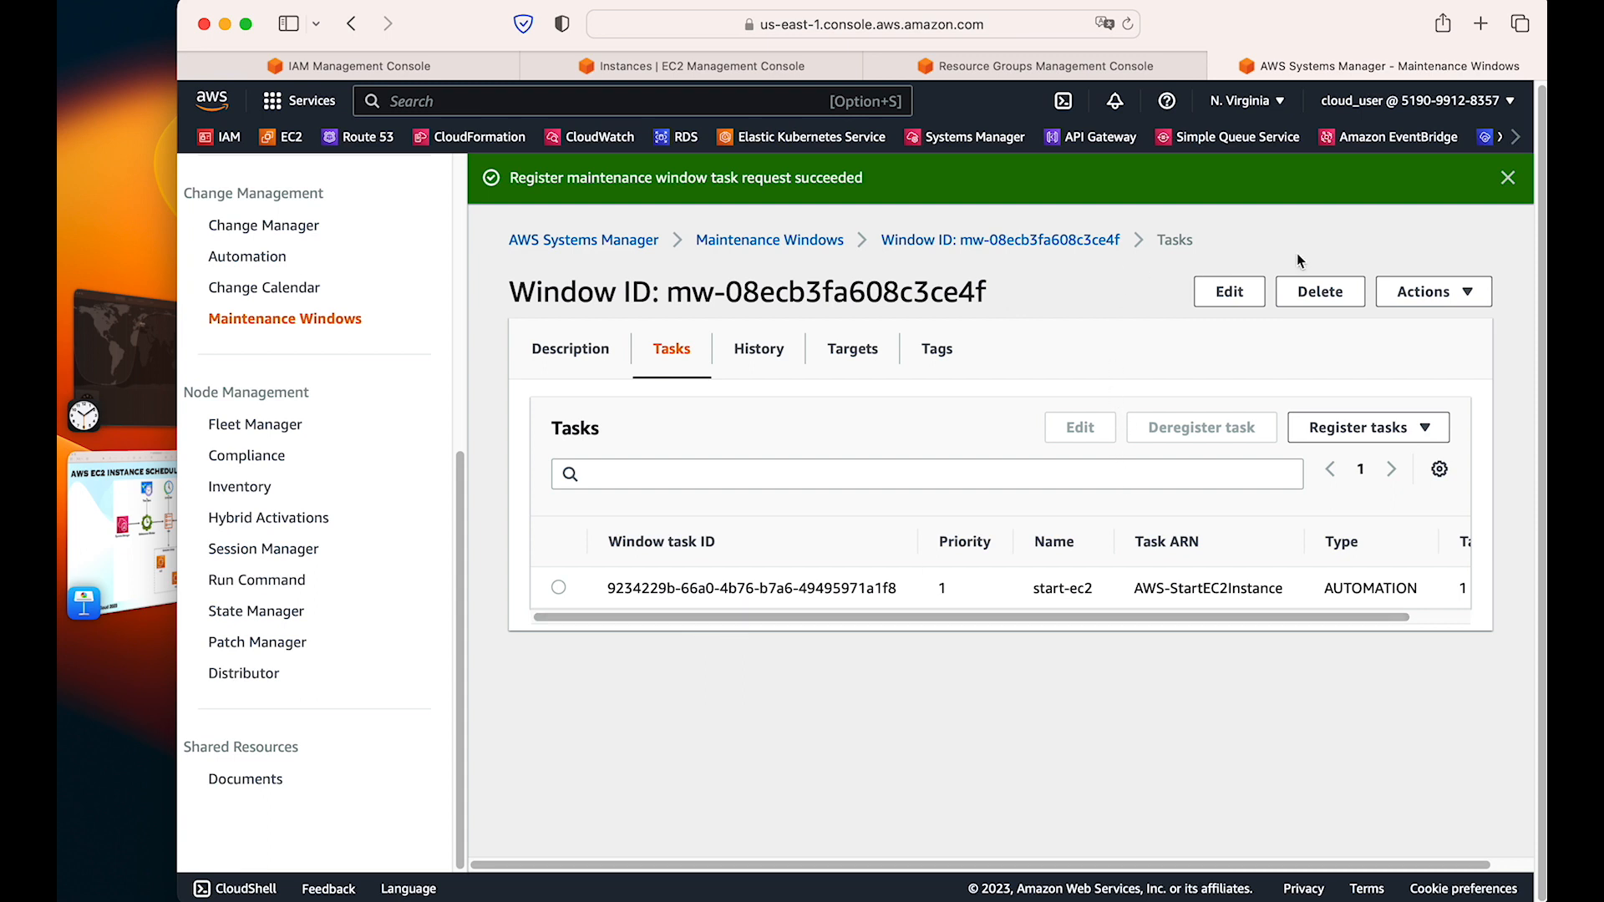
left_click(1508, 177)
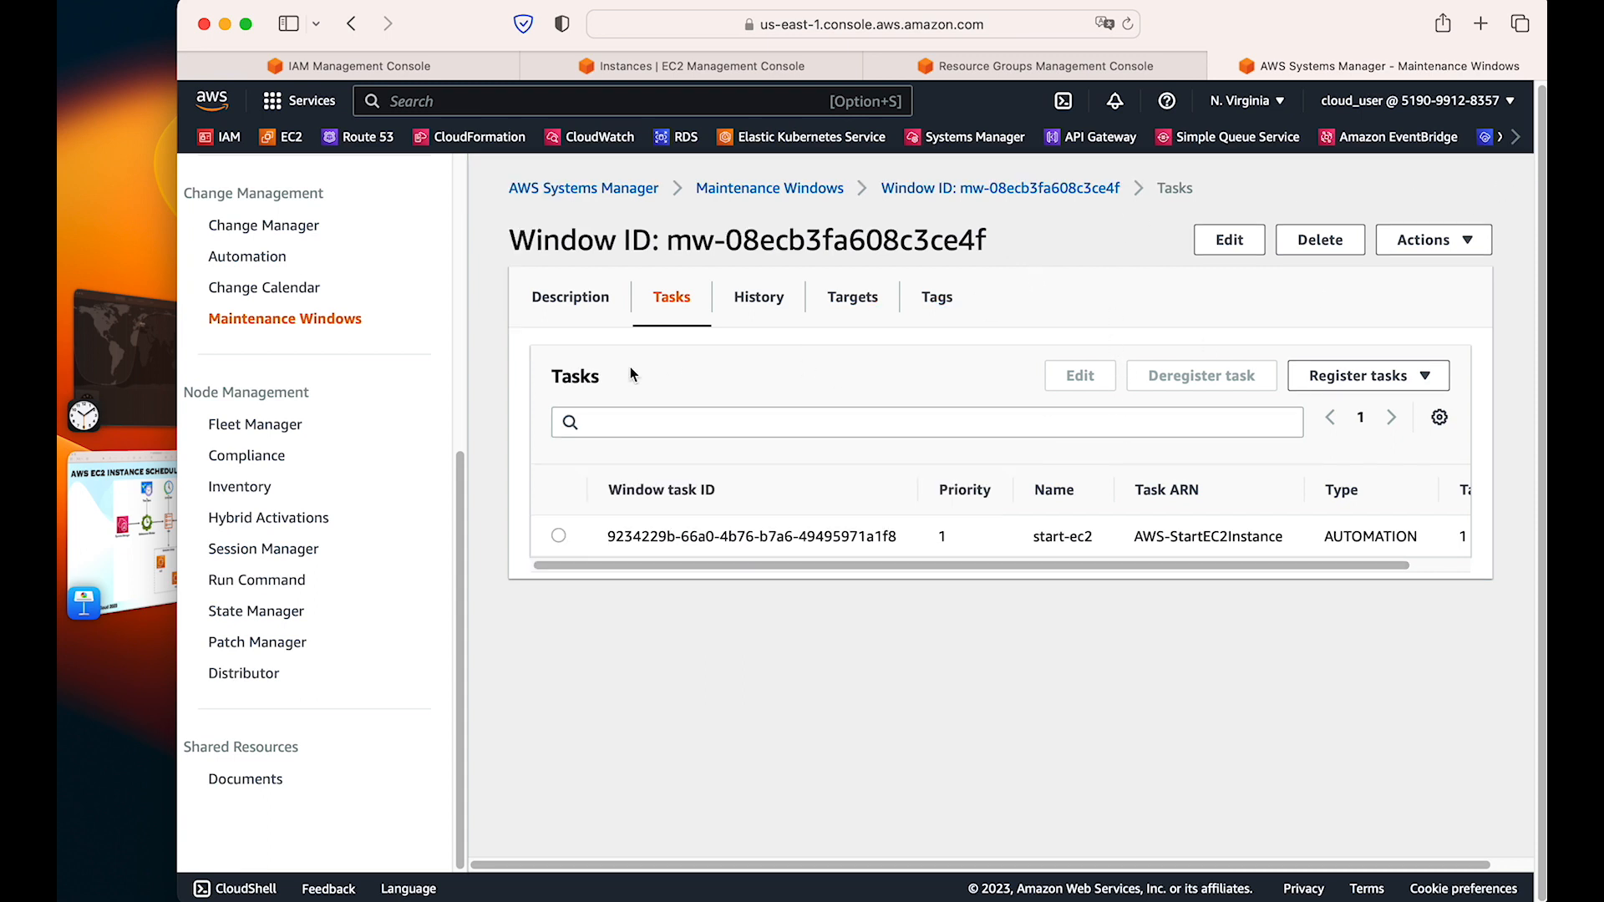
Step: Open the start-ec2 maintenance window's details from the window list, consulting the schedule-p2 architecture diagram
left_click(755, 189)
left_click(144, 522)
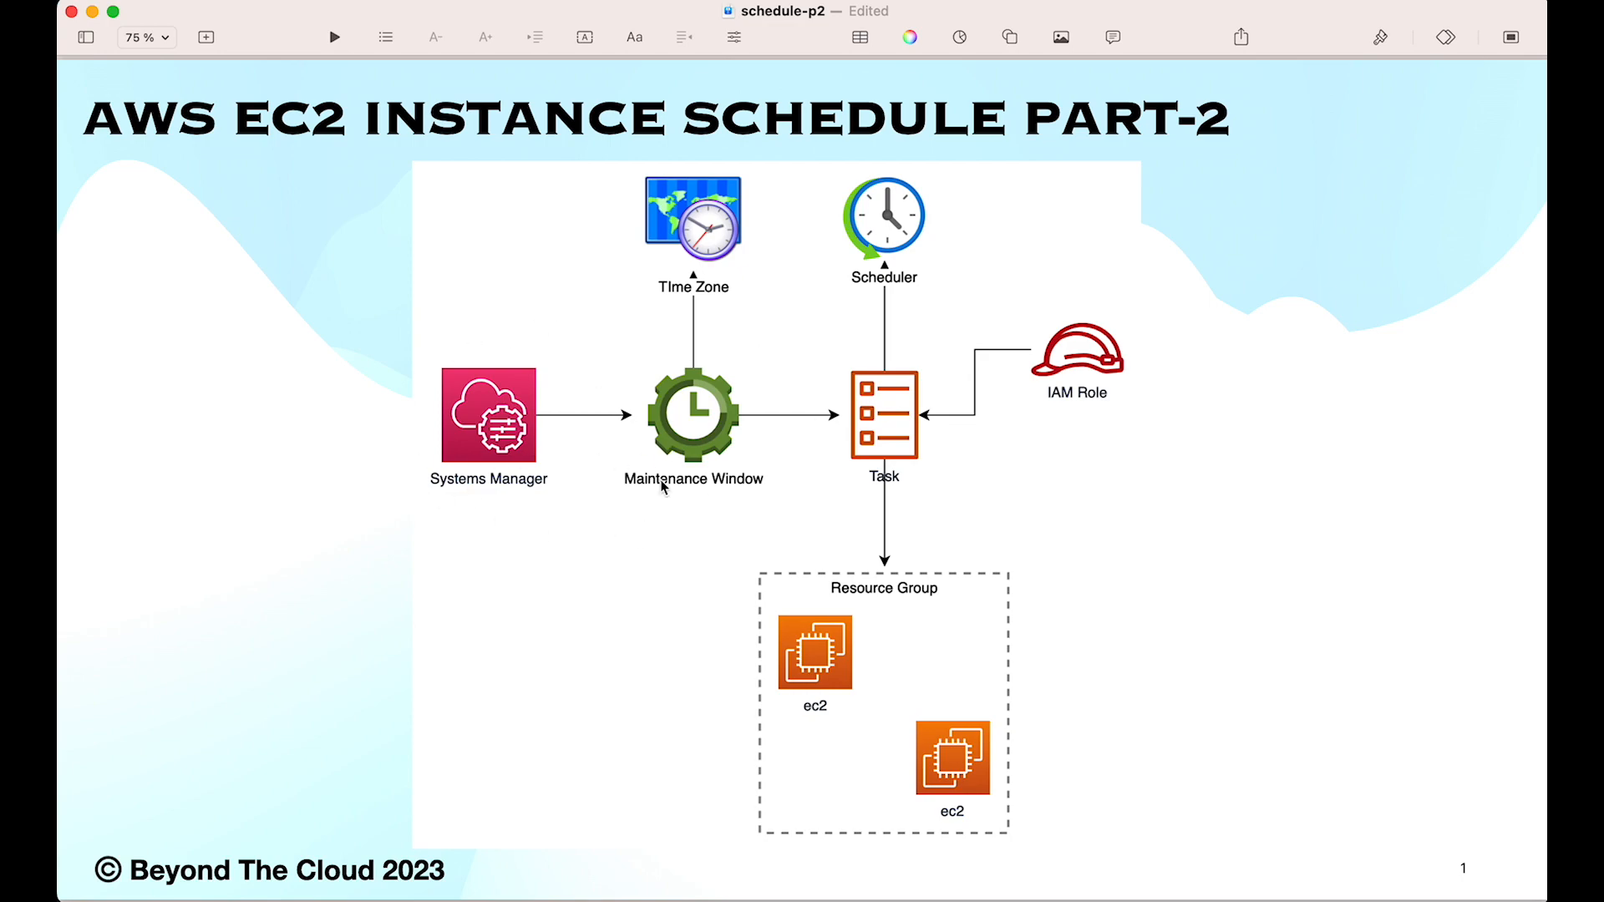
key("super+Tab")
left_click_drag(861, 443, 936, 444)
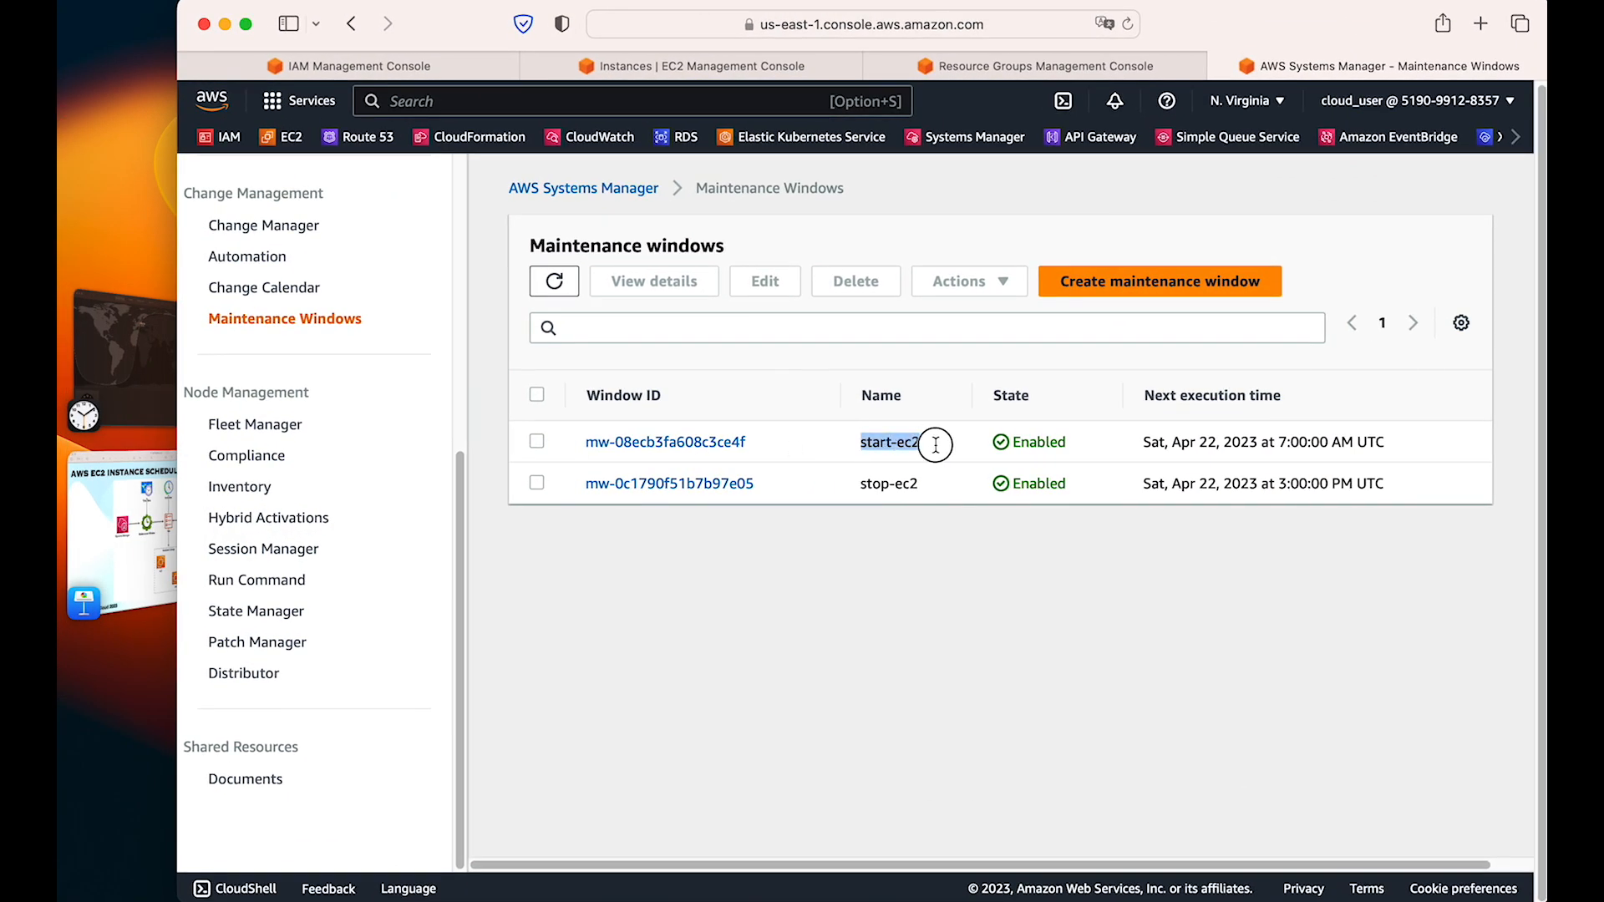
left_click(666, 442)
key("super+Tab")
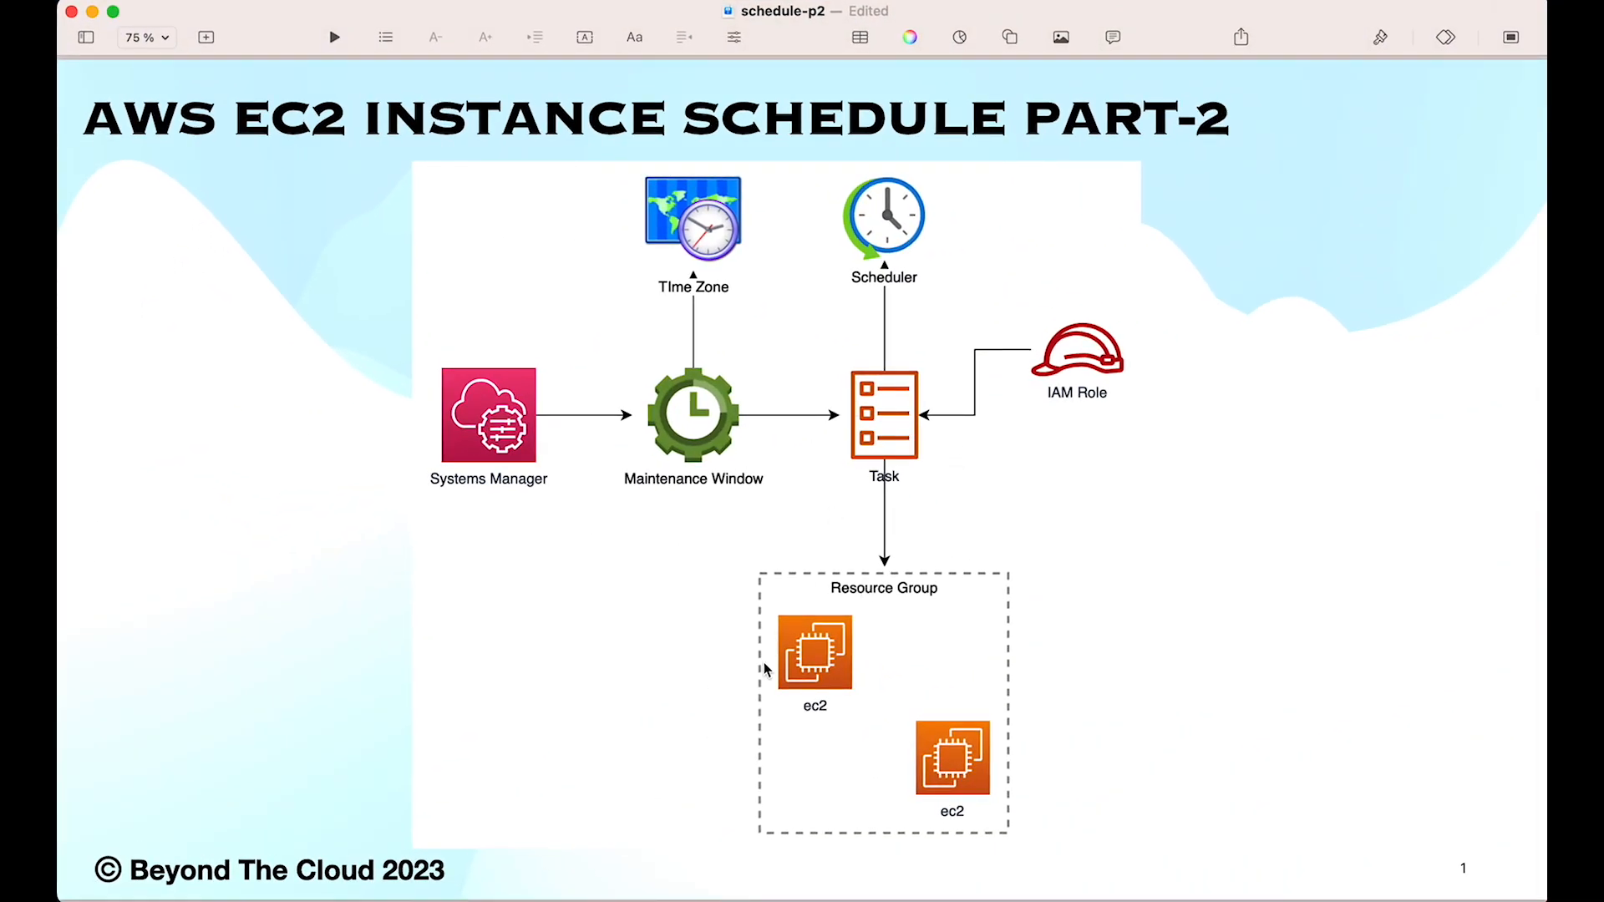
key("super+Tab")
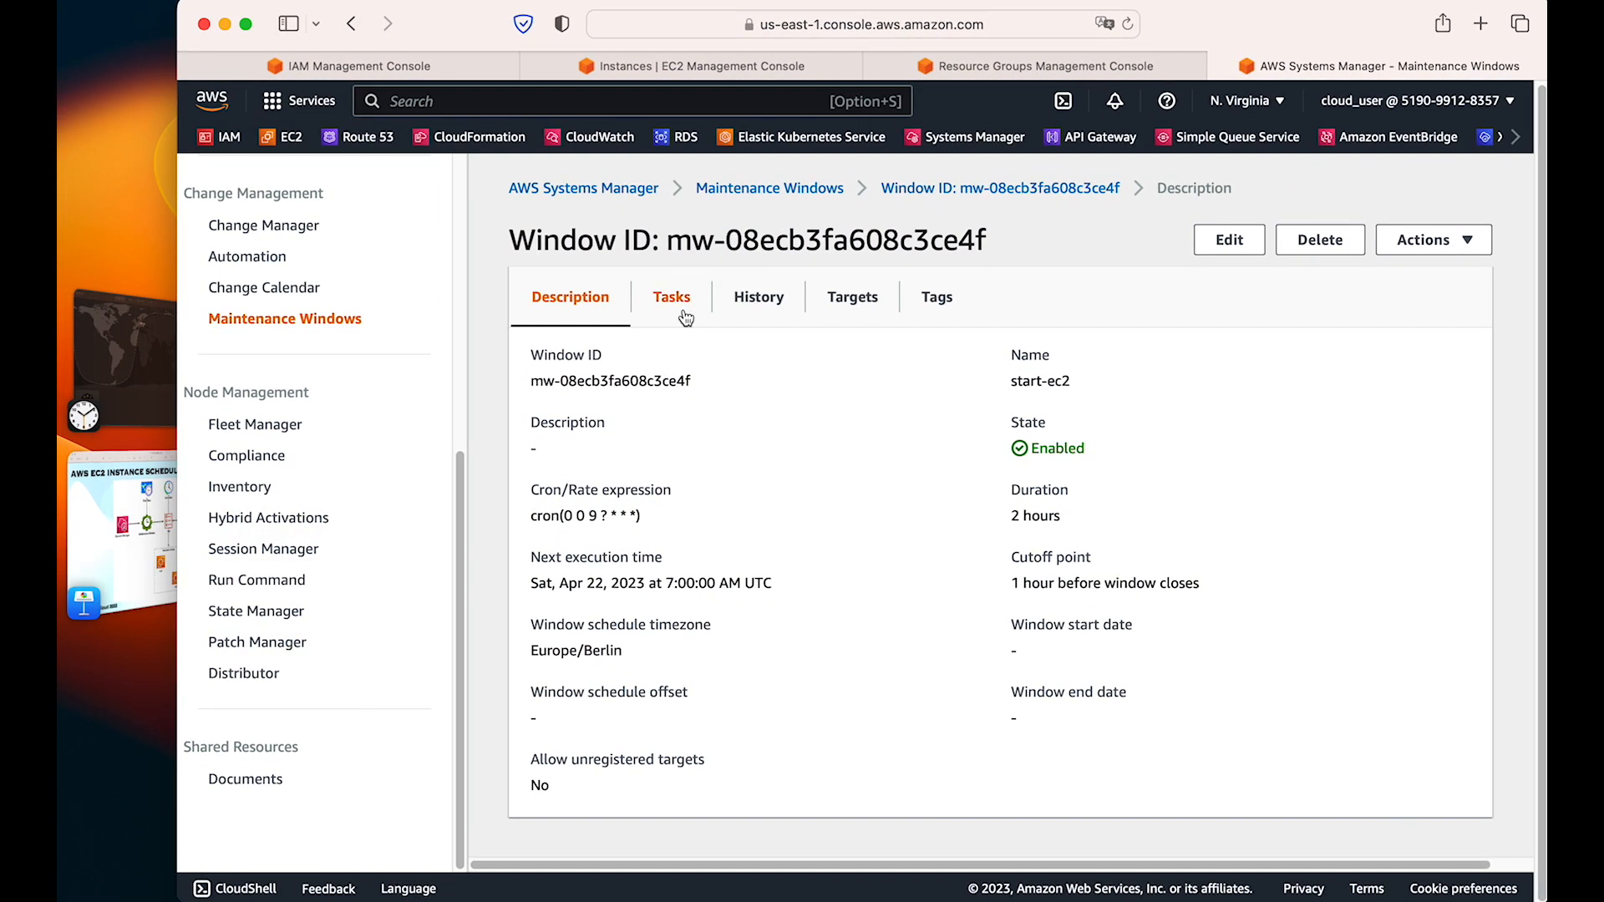
Step: Review the start-ec2 window's registered task, its ec2-target target and the cron expression in its description
left_click(674, 299)
left_click_drag(650, 540, 874, 536)
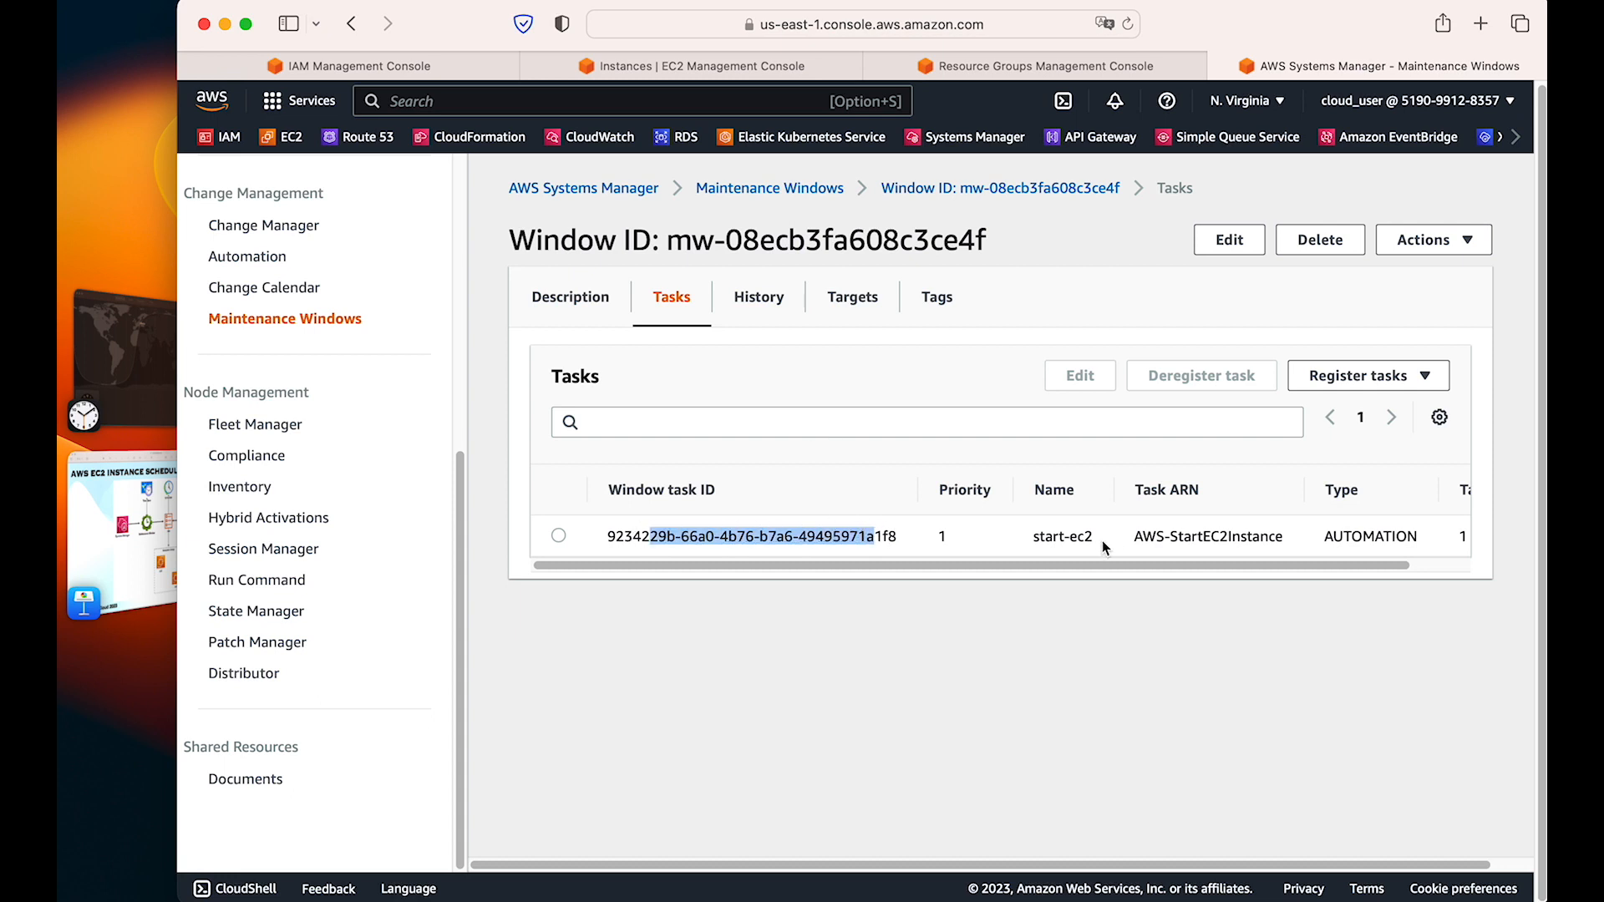
left_click_drag(1140, 560, 1401, 535)
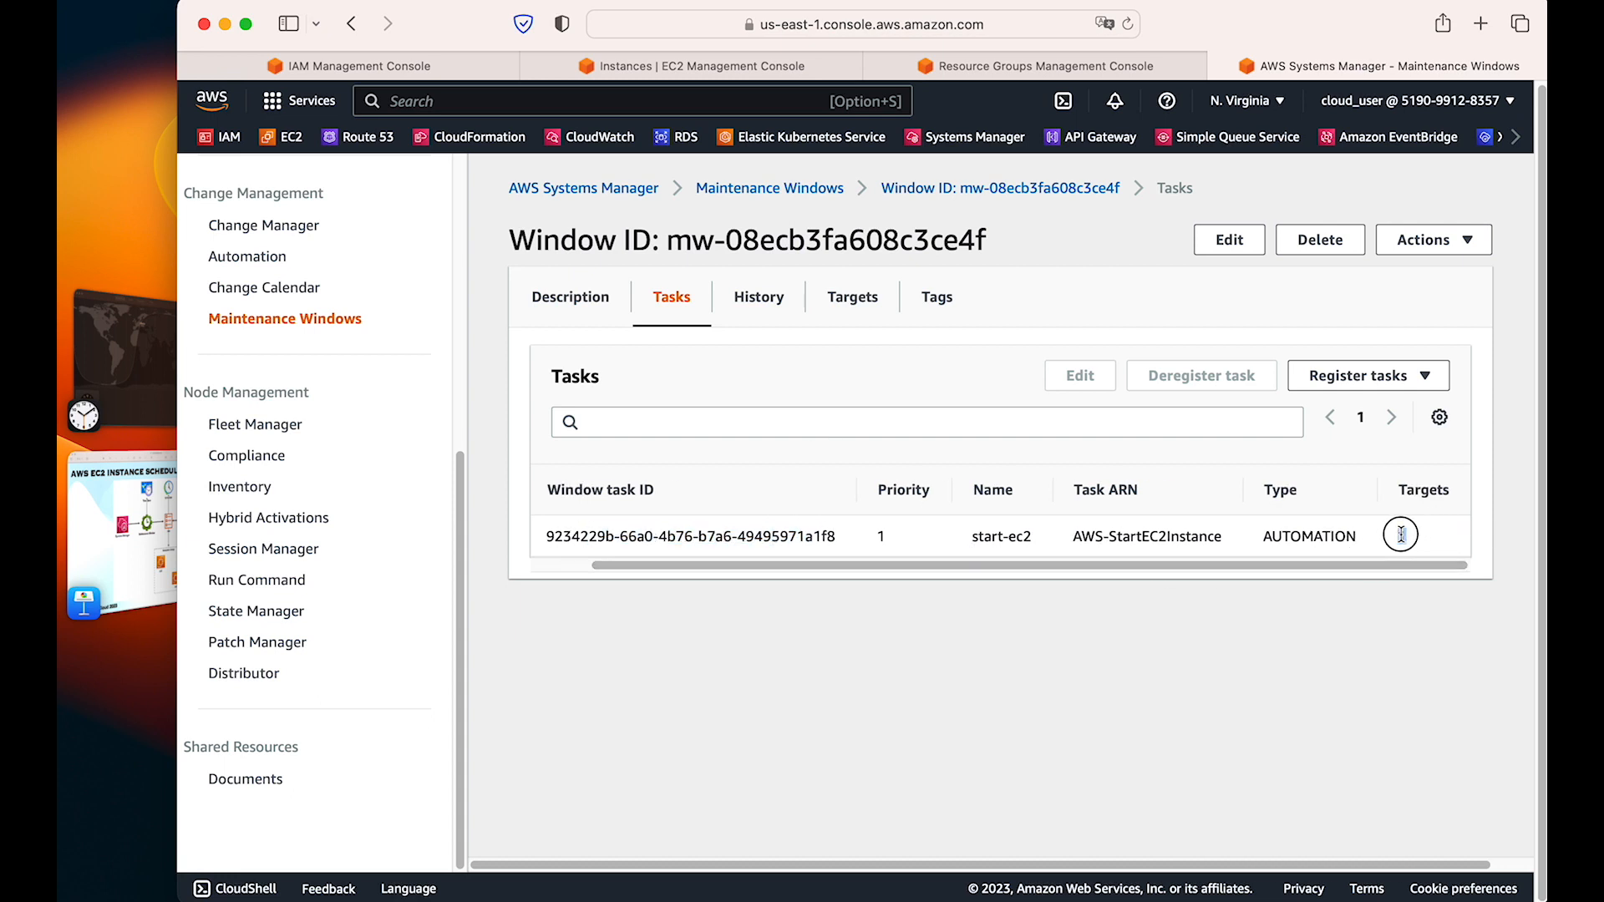
left_click(866, 324)
left_click_drag(720, 536, 1070, 539)
left_click(1153, 540)
left_click_drag(1193, 533, 1084, 534)
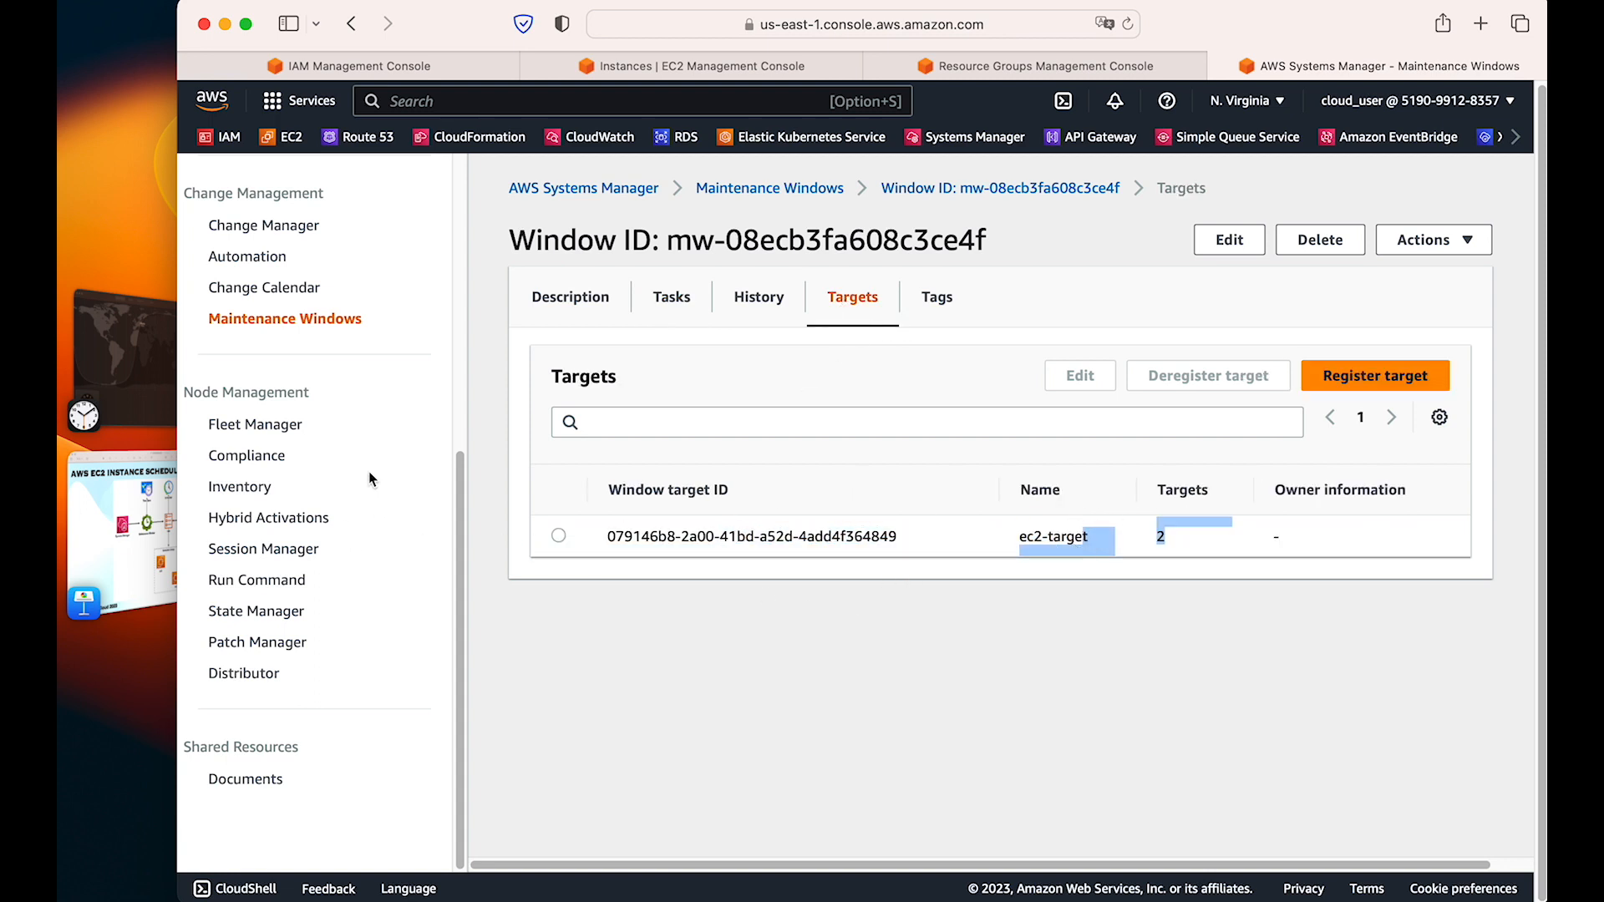
left_click(577, 315)
left_click_drag(538, 516, 641, 517)
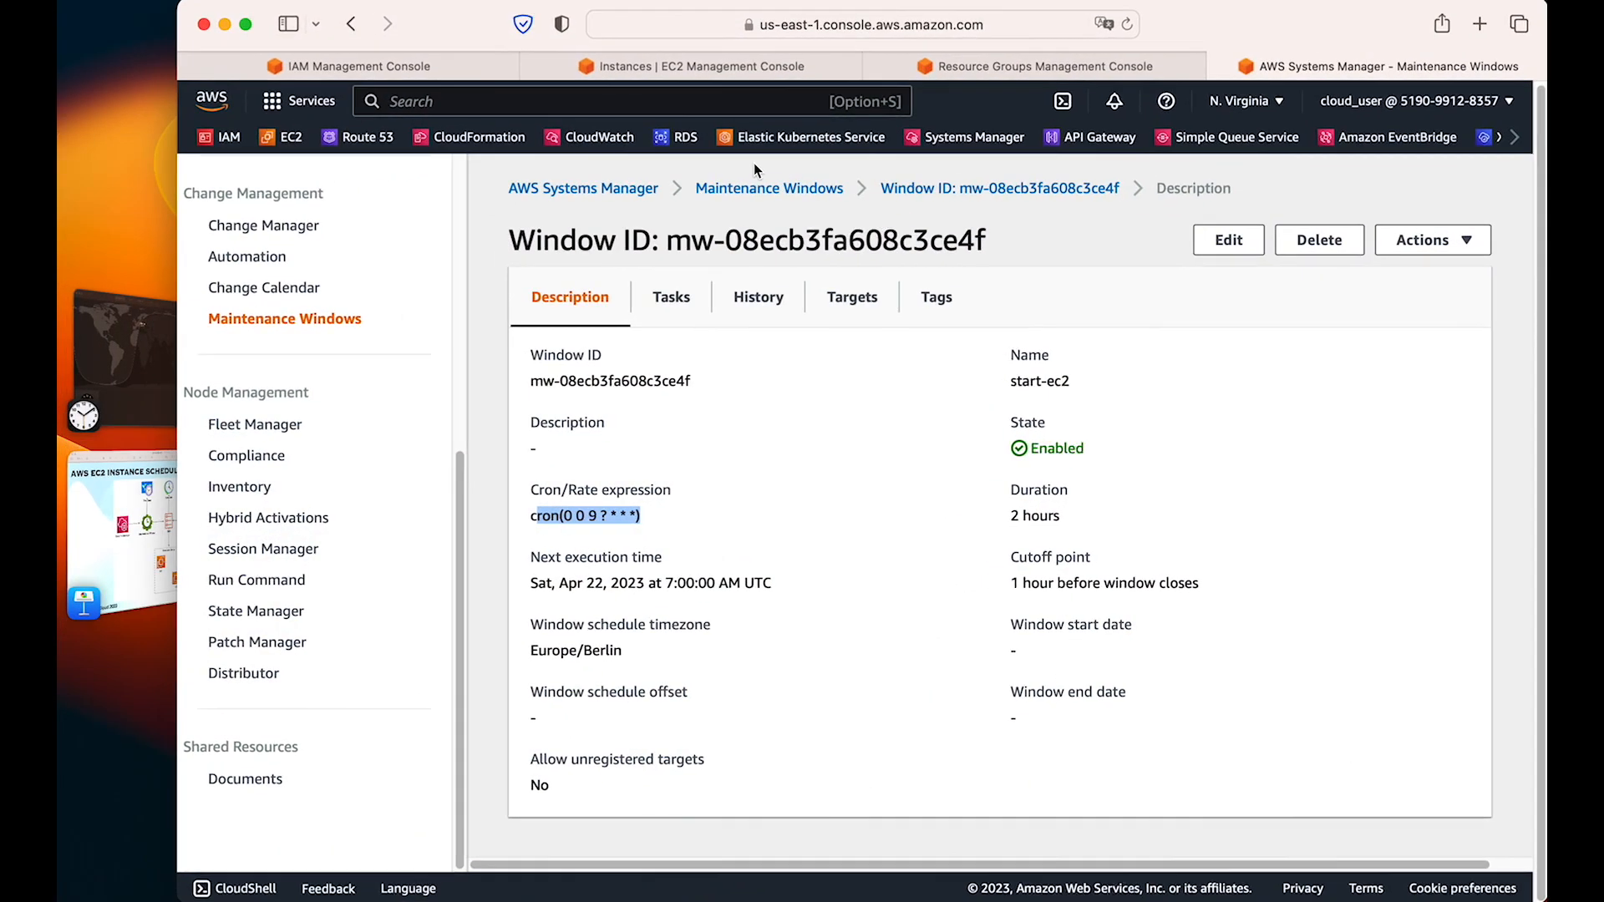
Step: Open the stop-ec2 maintenance window and start registering a target for it
left_click(405, 330)
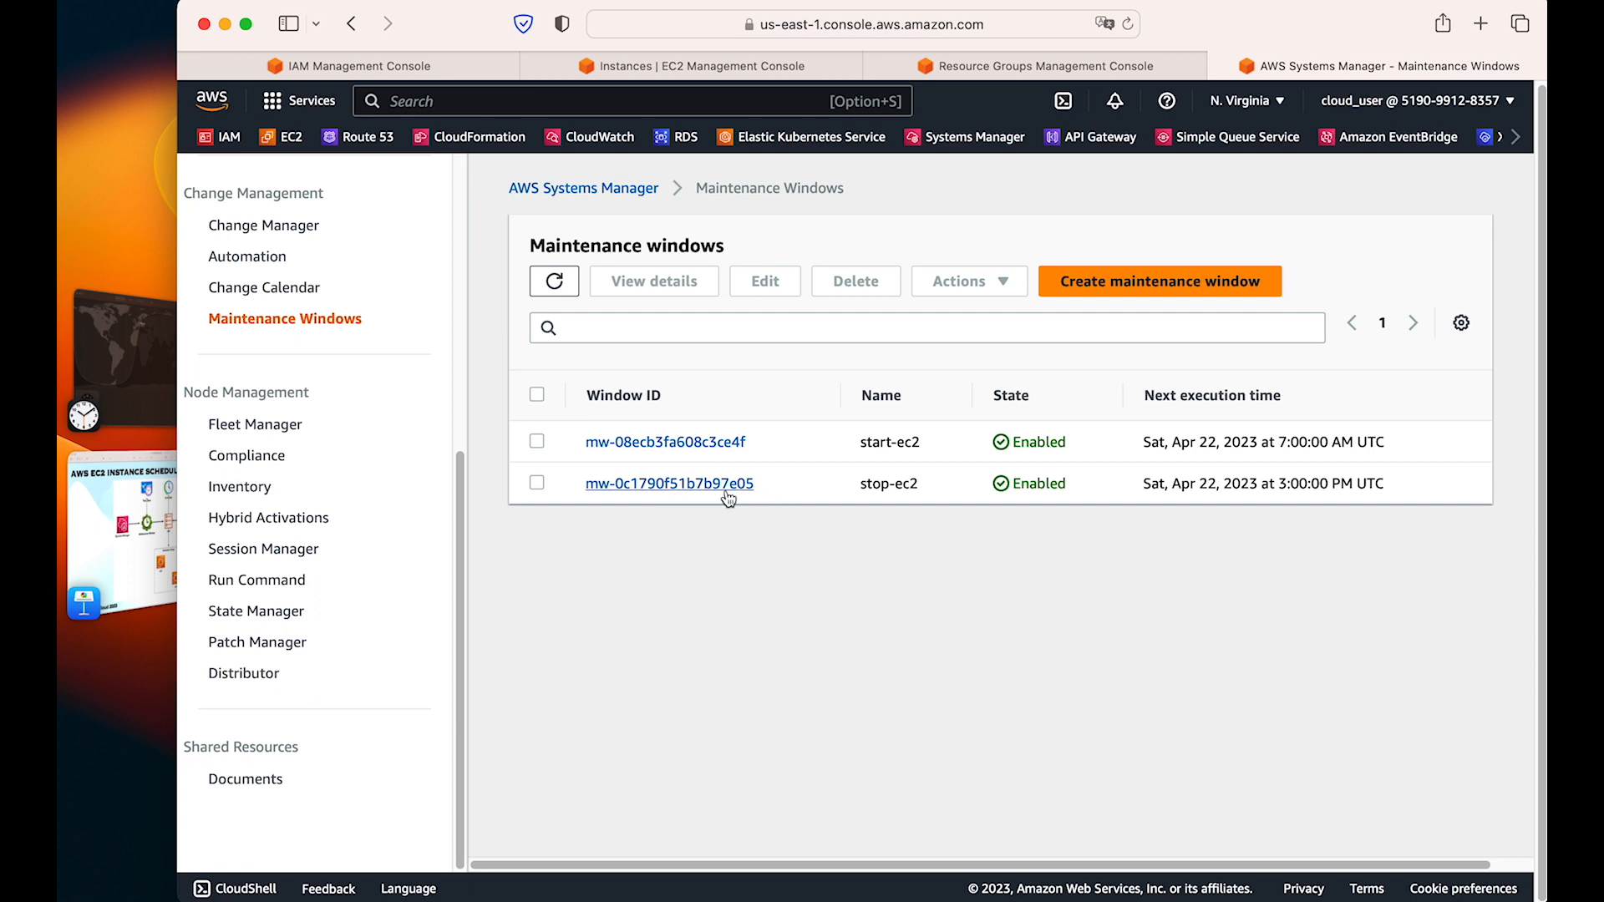
left_click(724, 485)
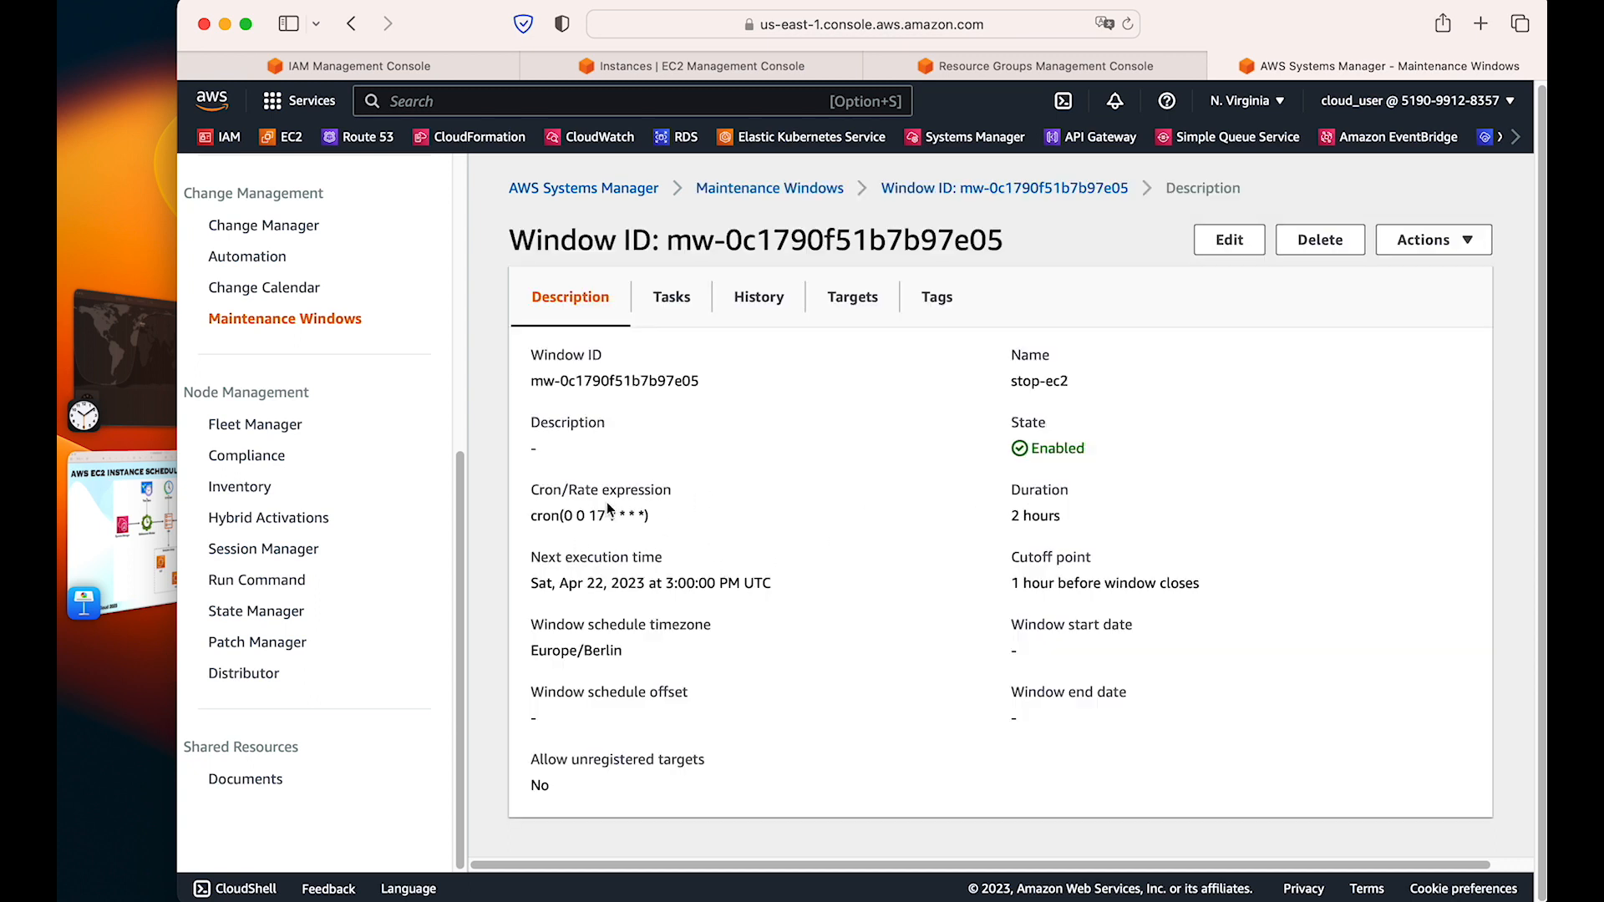
left_click(669, 313)
left_click(821, 315)
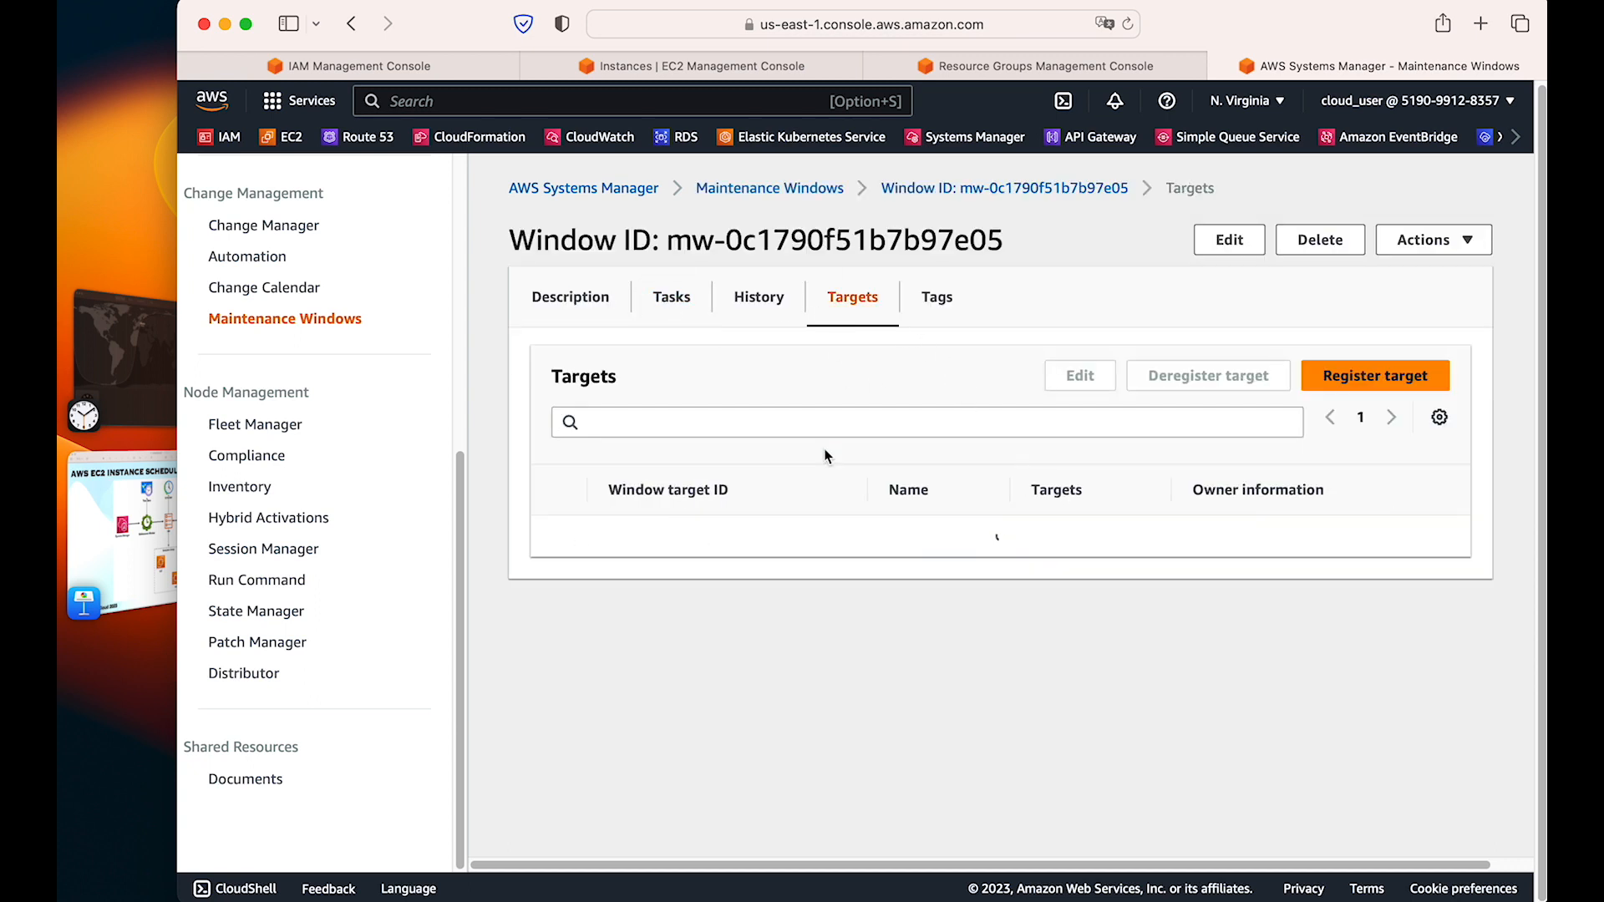
left_click(1385, 377)
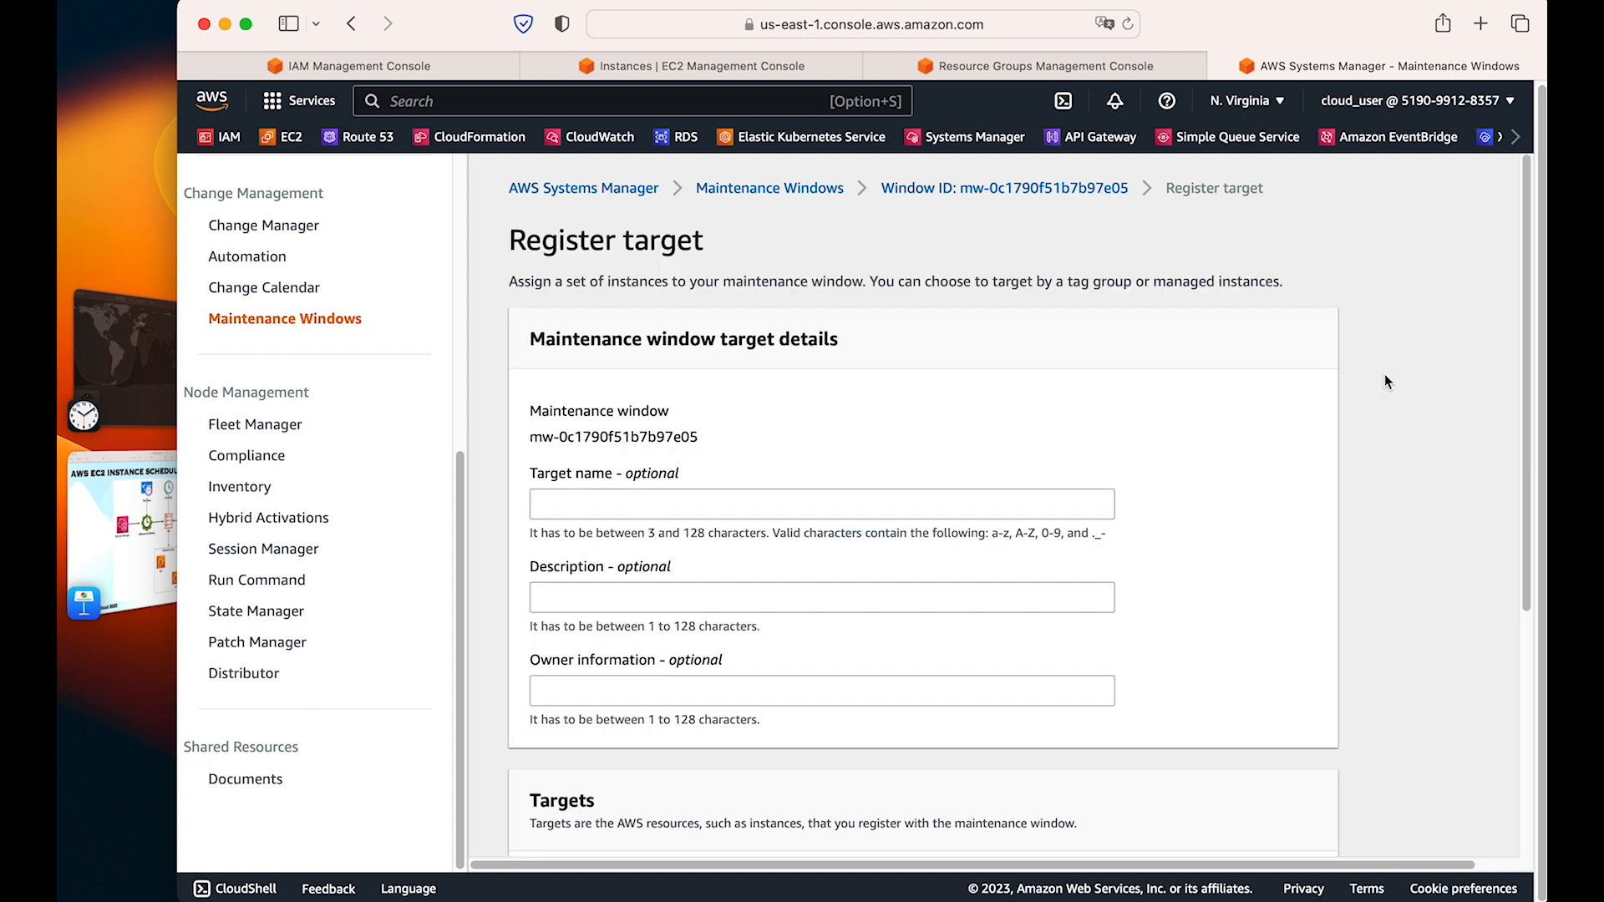
Step: Name the new target stop-ec2 and choose a resource group as its target selection method
scroll(1216, 530, "down", 1)
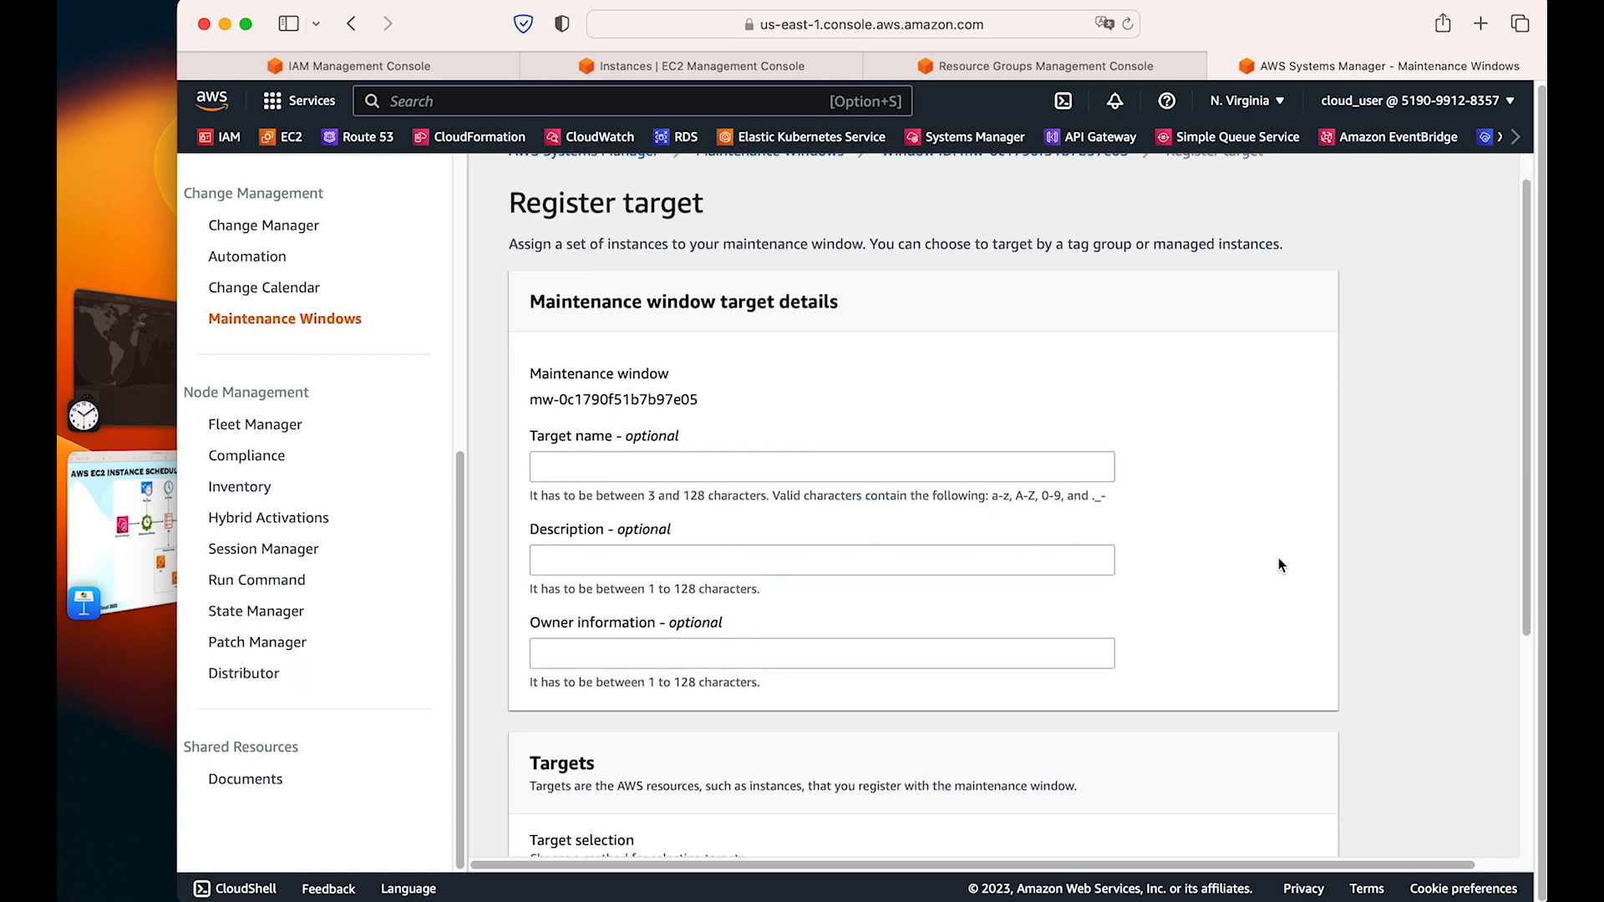
scroll(1278, 558, "down", 1)
left_click(964, 442)
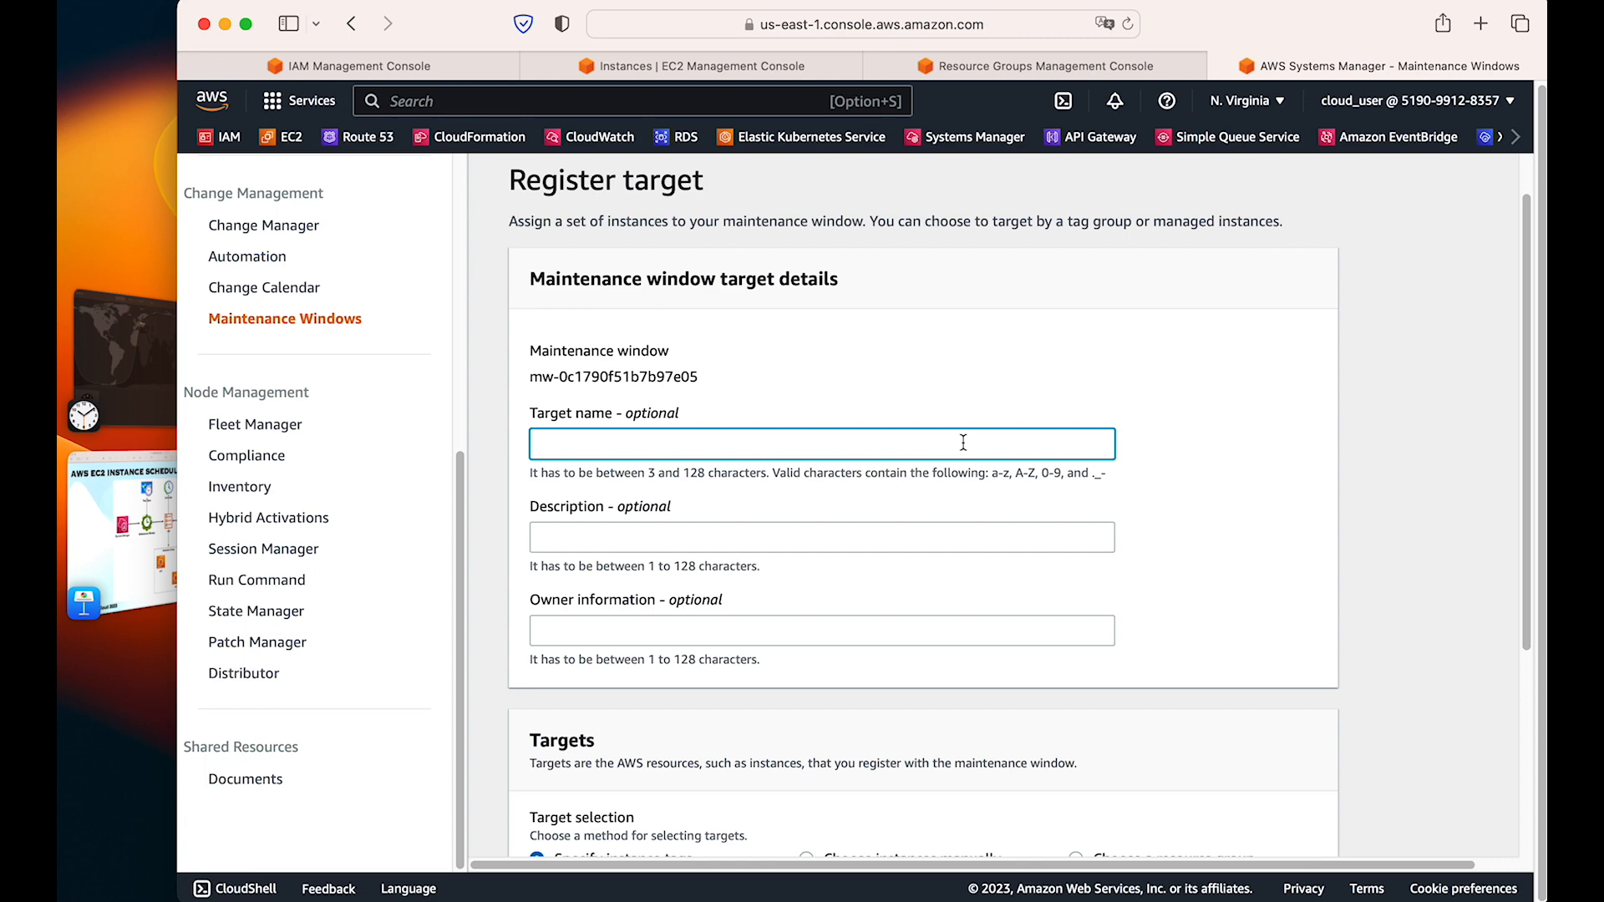
scroll(1168, 577, "down", 5)
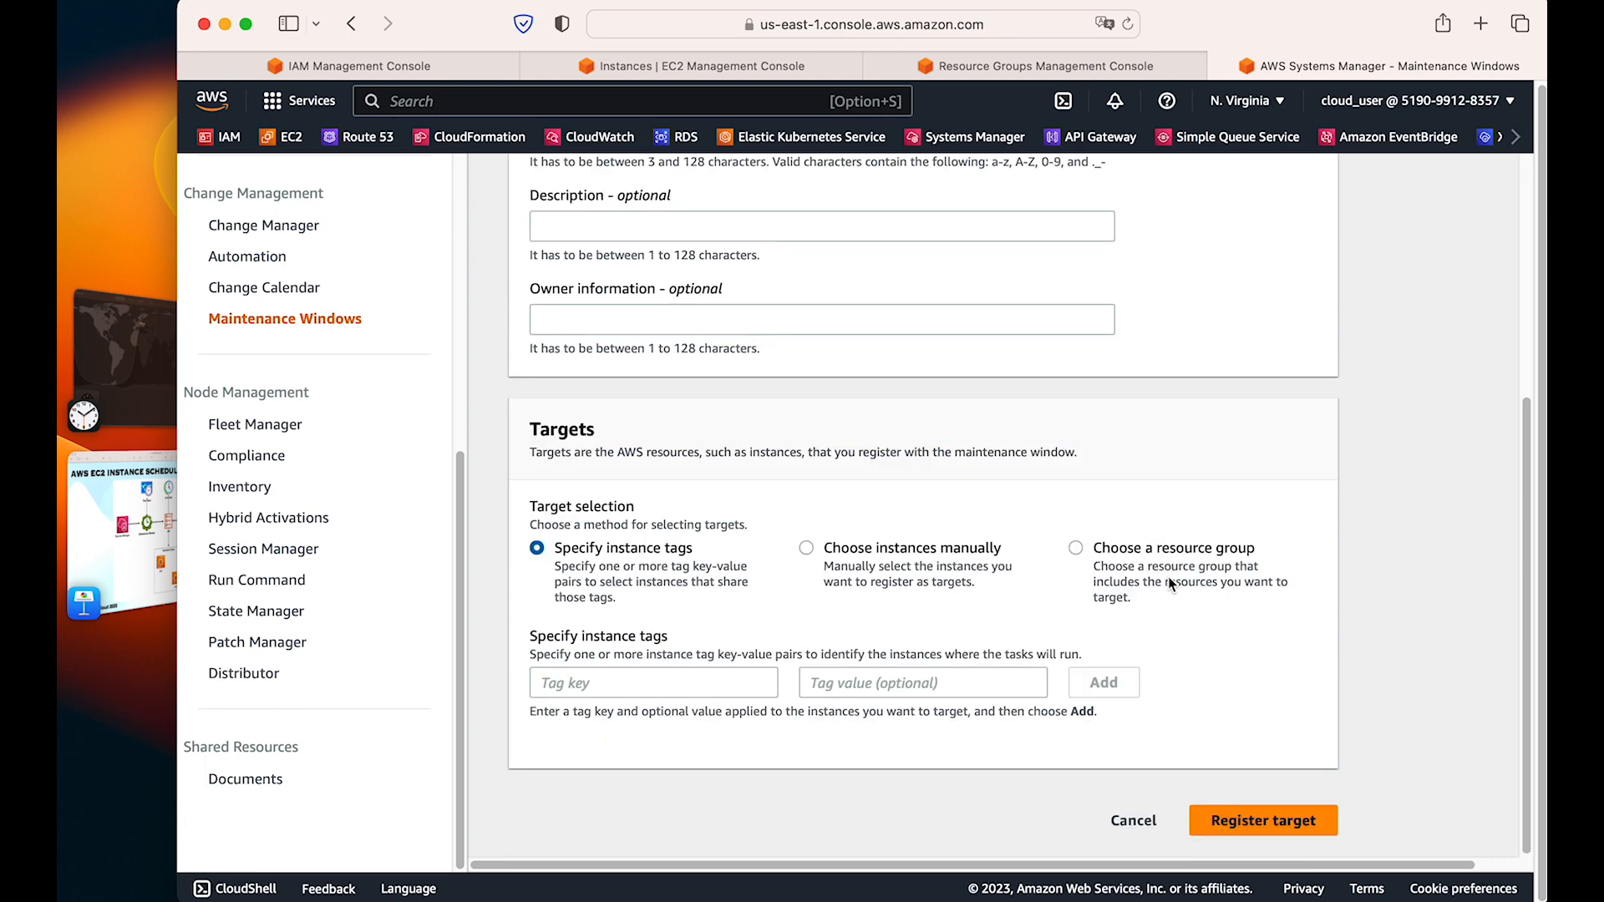
scroll(1148, 573, "up", 5)
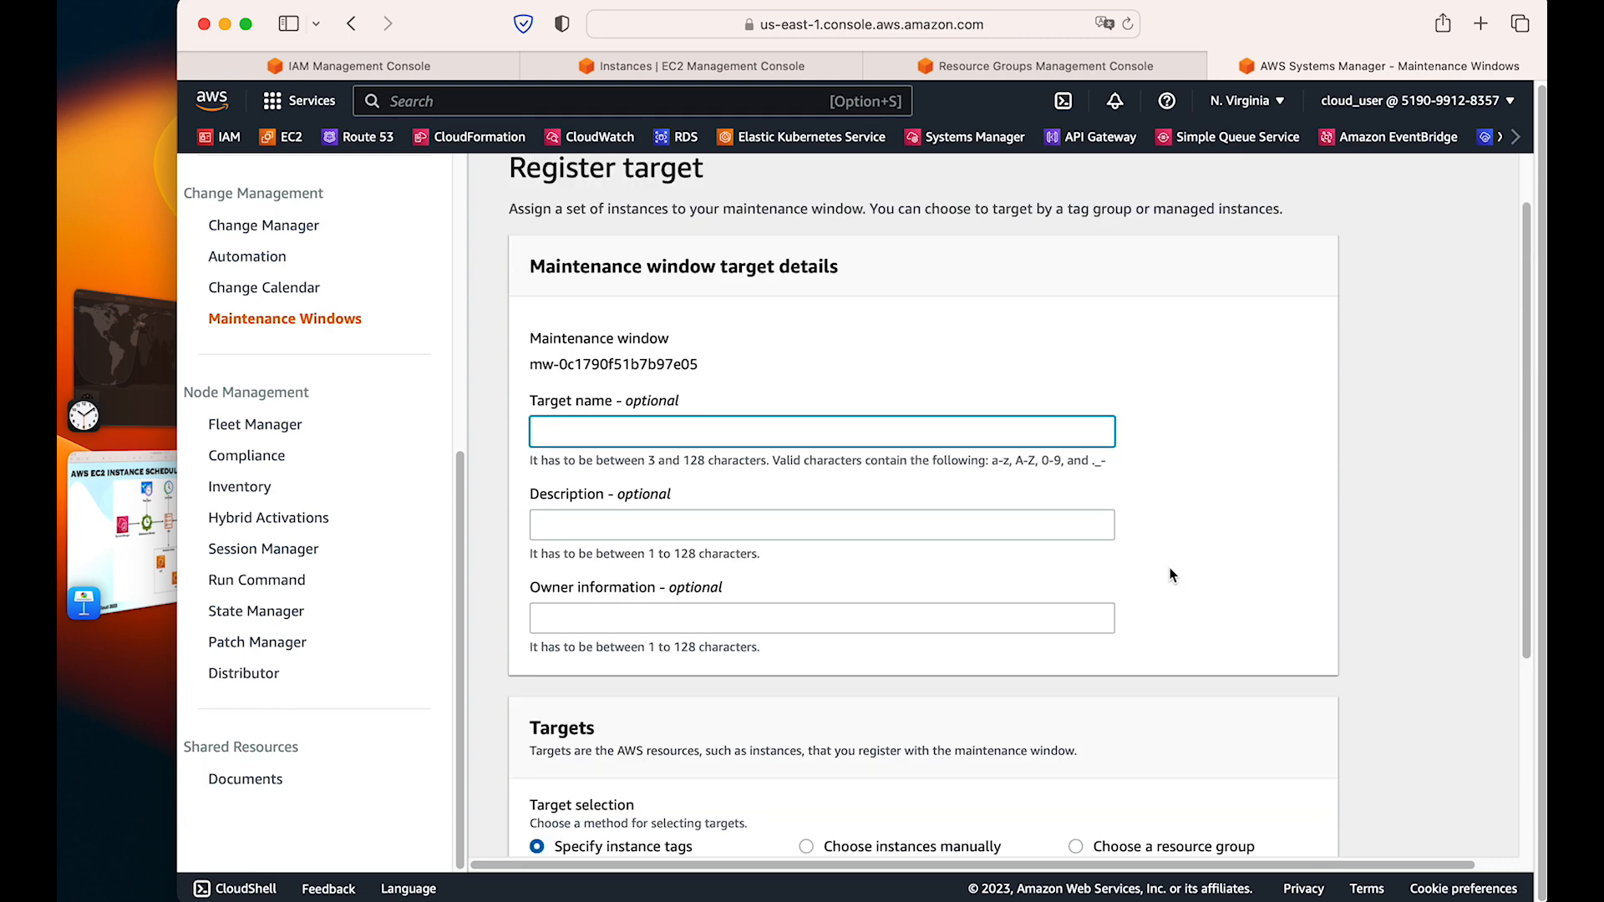
scroll(1192, 565, "down", 1)
scroll(1191, 570, "down", 2)
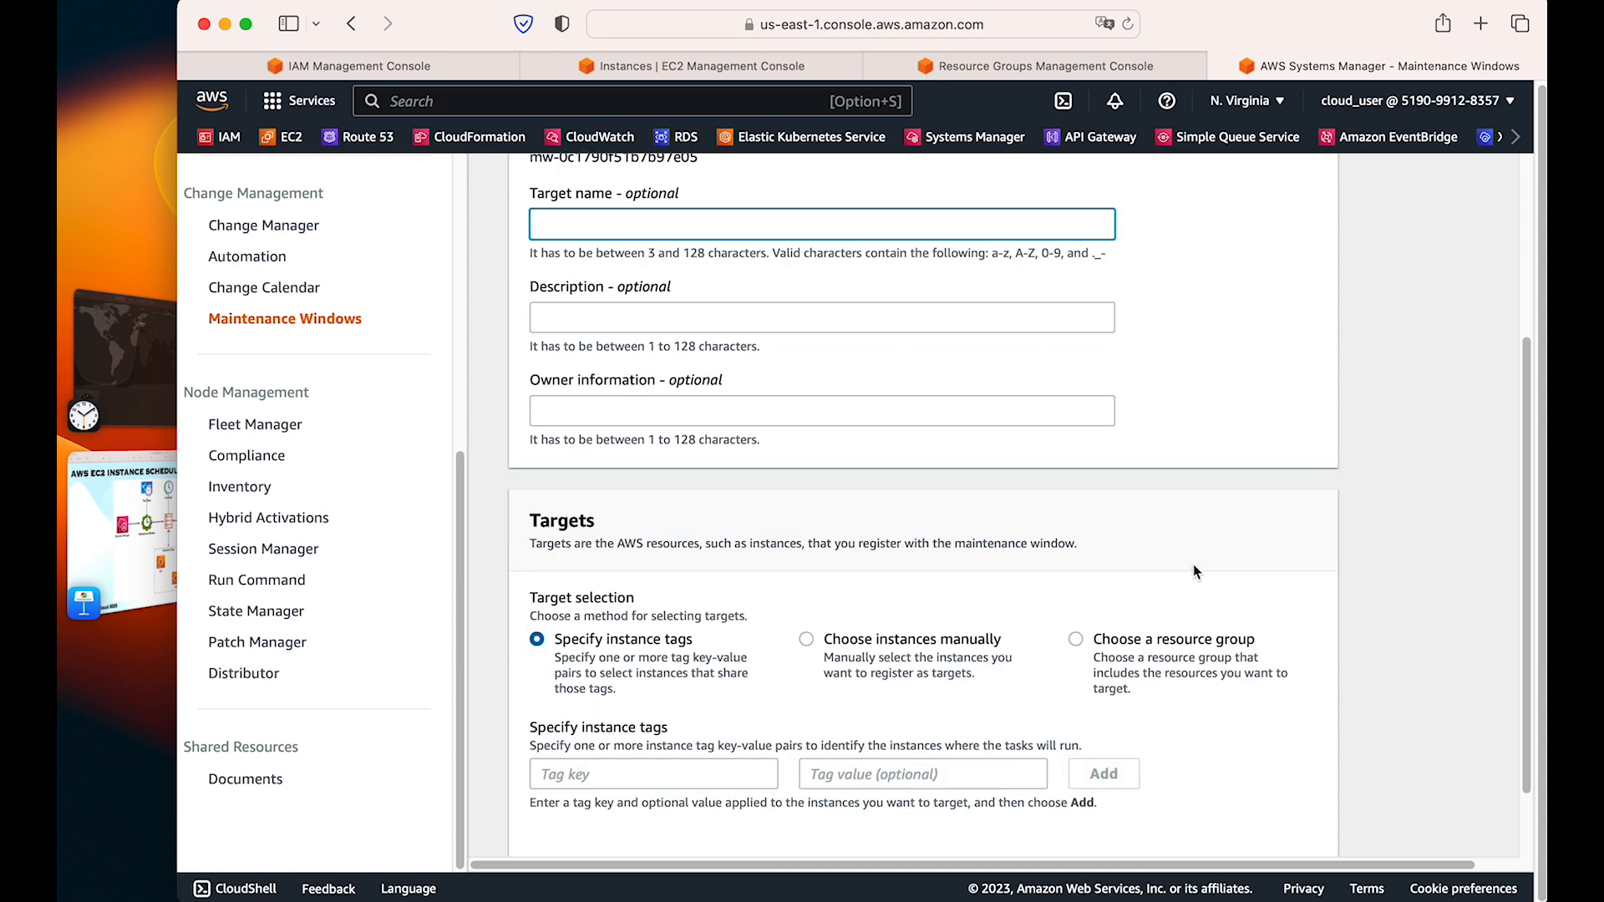
type("top-ec2")
scroll(1257, 545, "down", 2)
left_click(1077, 548)
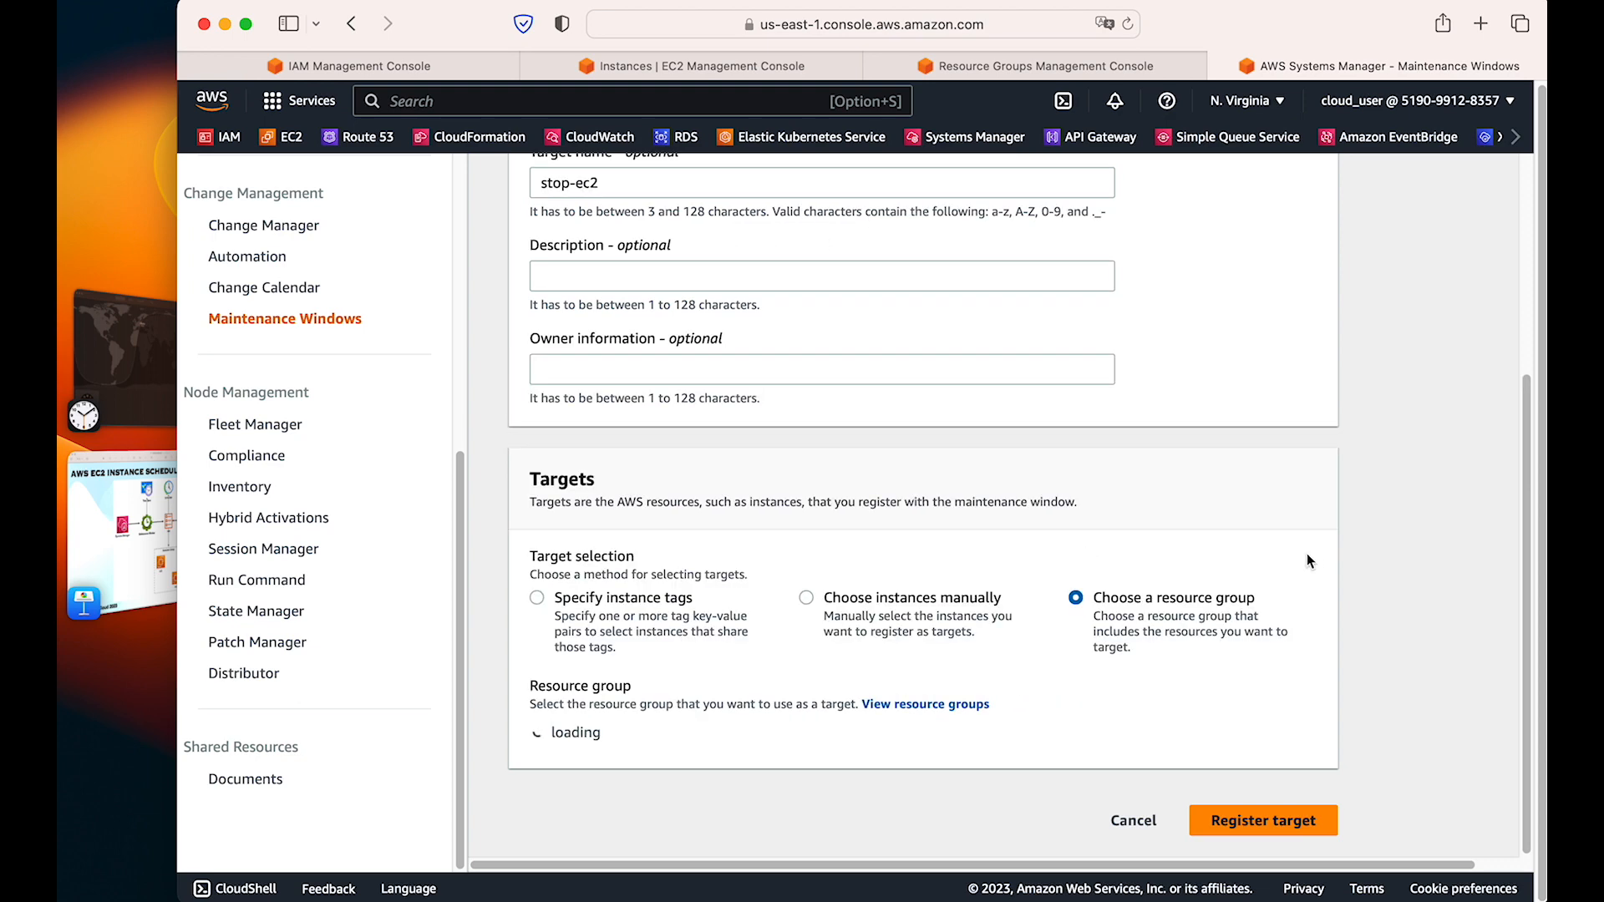
Step: Restrict the new target on resource group ec2-prod-group to the AWS::EC2::Instance resource type
scroll(602, 585, "down", 3)
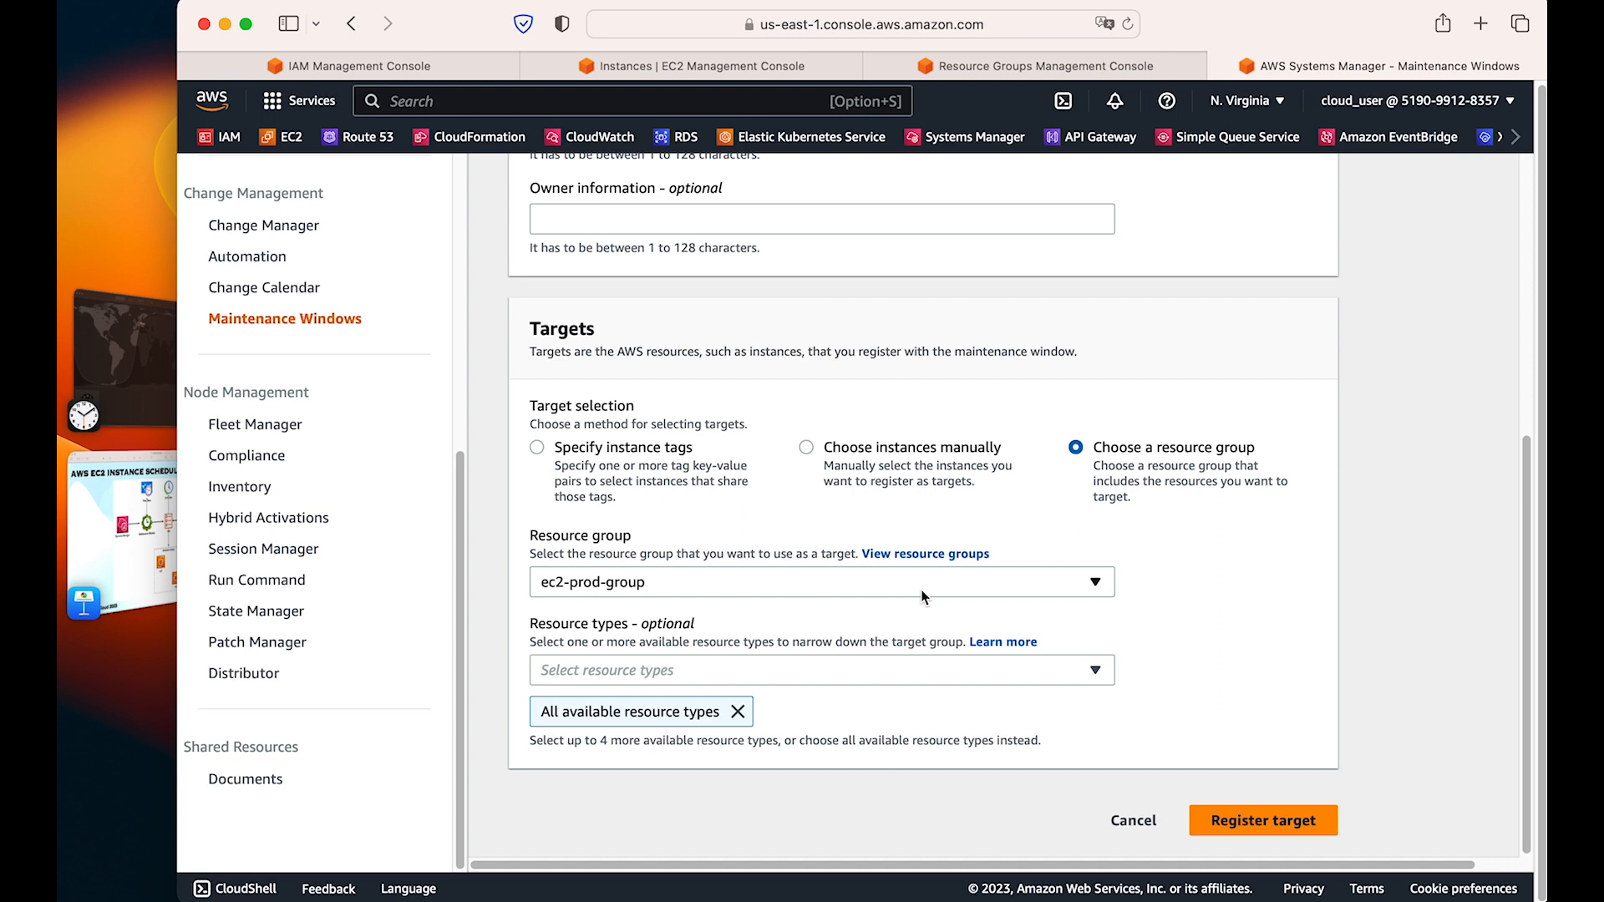
left_click(919, 666)
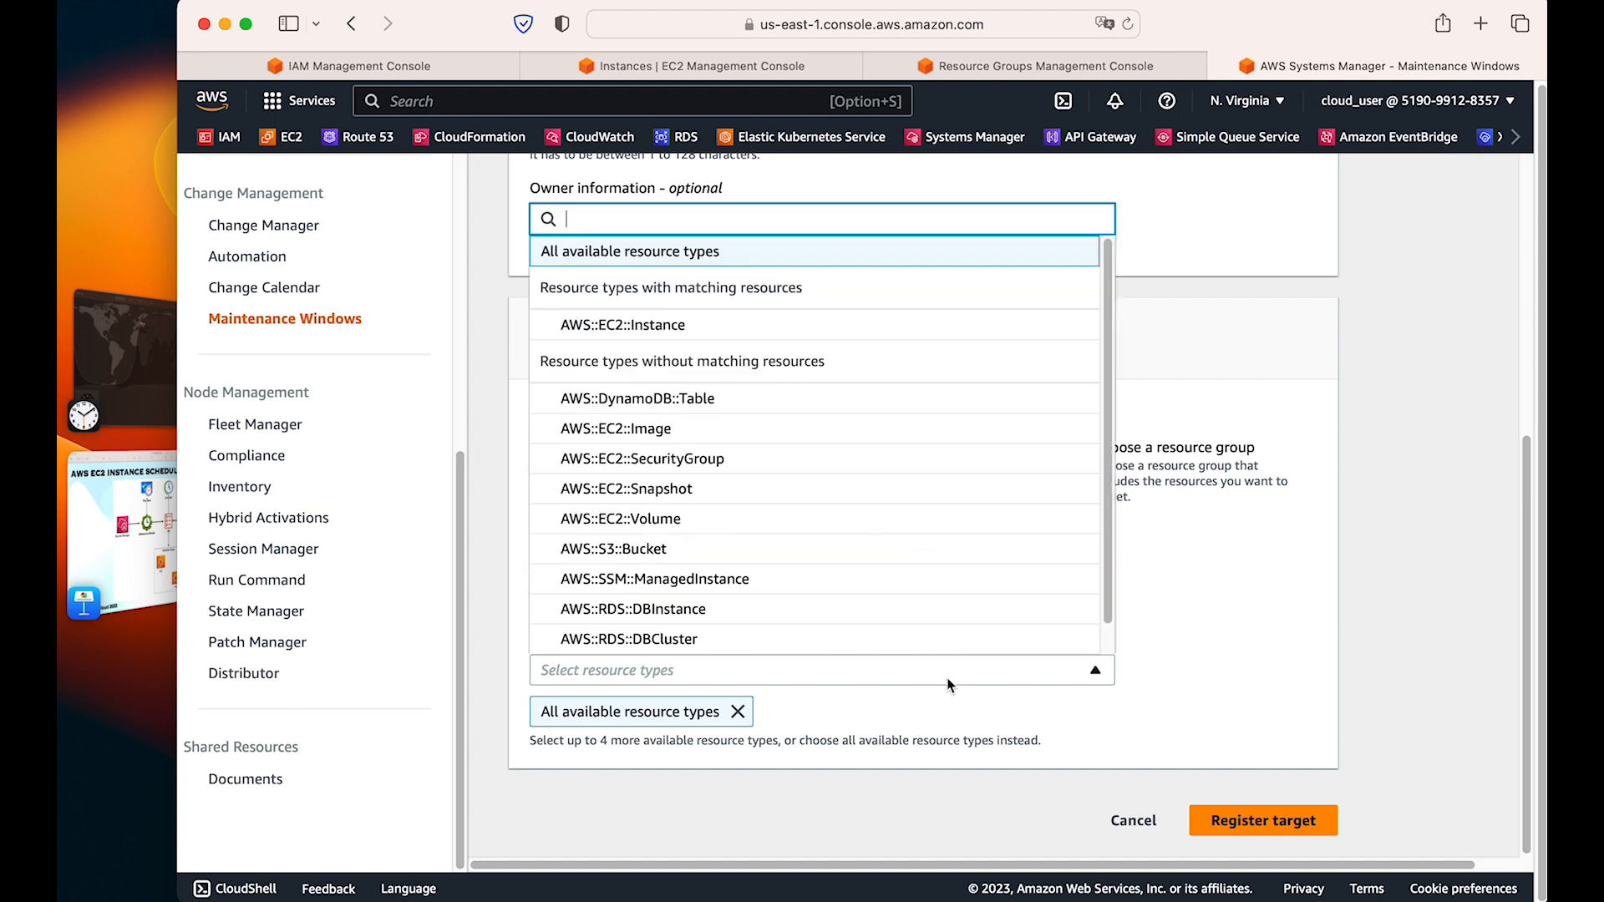
left_click(704, 335)
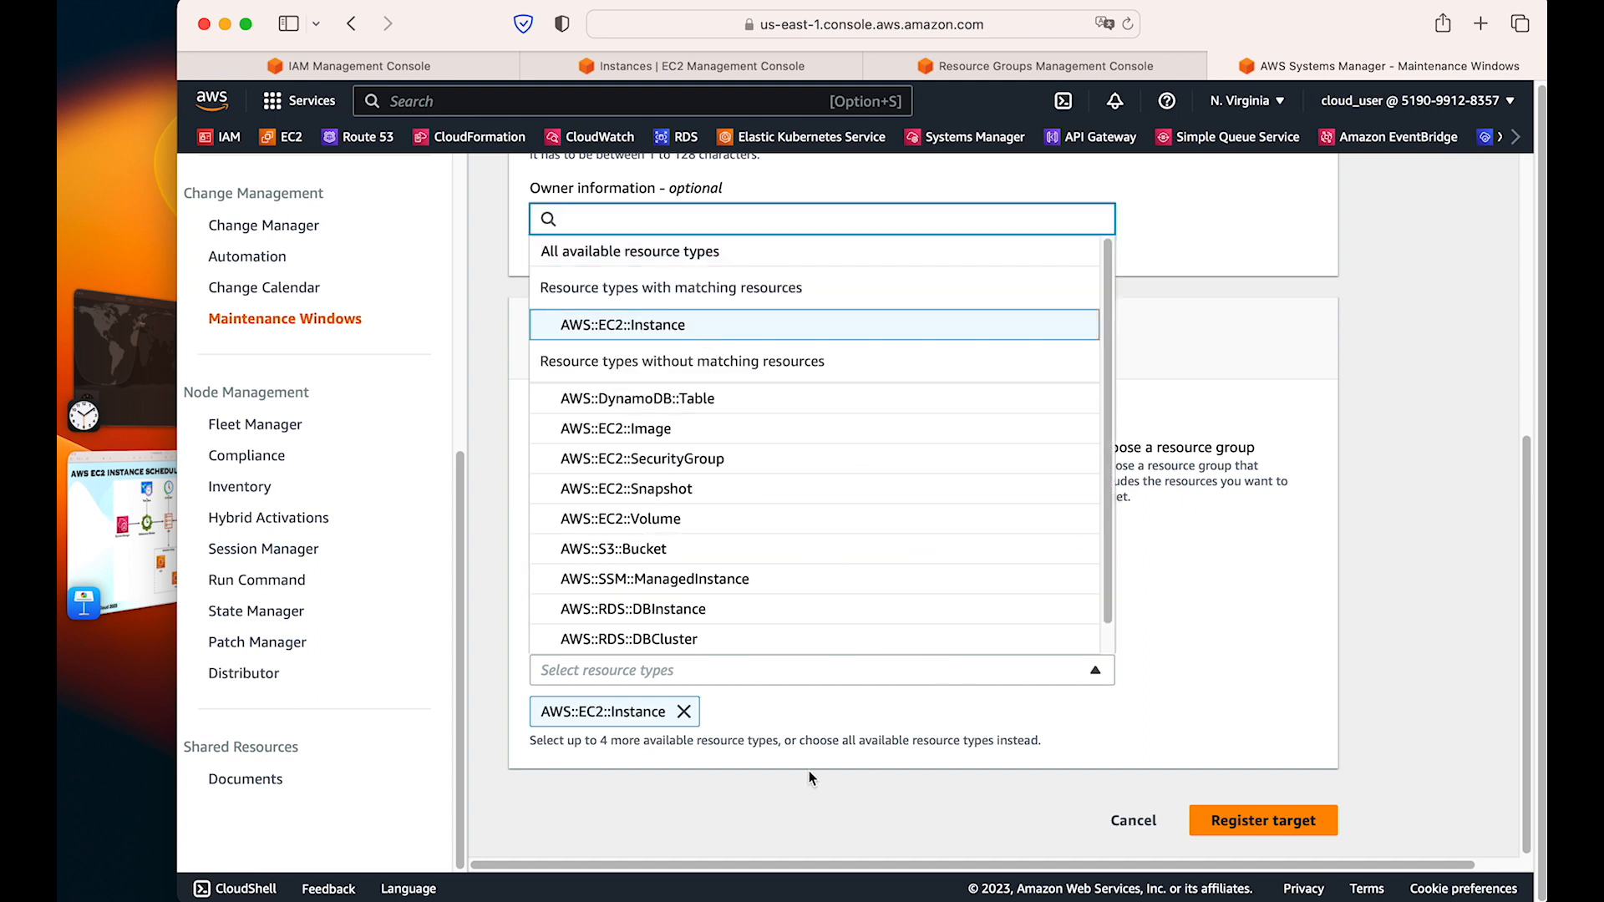
left_click(1193, 710)
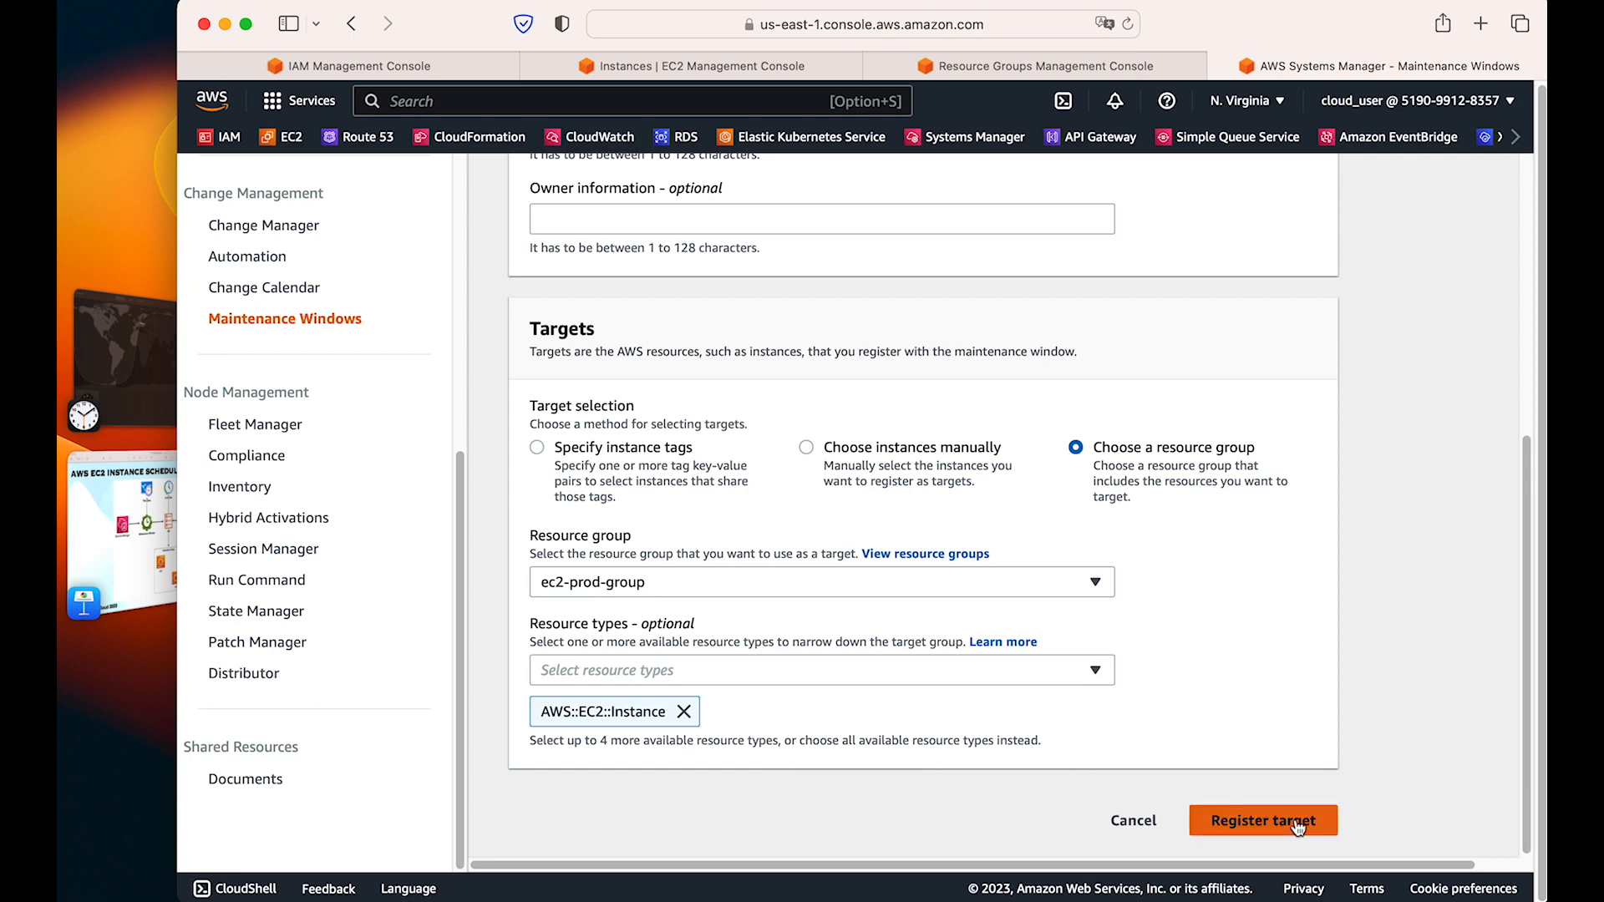
Step: Review the target settings, register the stop-ec2 target with the maintenance window and check its entry
scroll(1058, 752, "up", 1)
scroll(1058, 752, "up", 2)
scroll(1060, 755, "down", 3)
left_click(1219, 819)
left_click_drag(1146, 591, 1295, 590)
left_click(1277, 671)
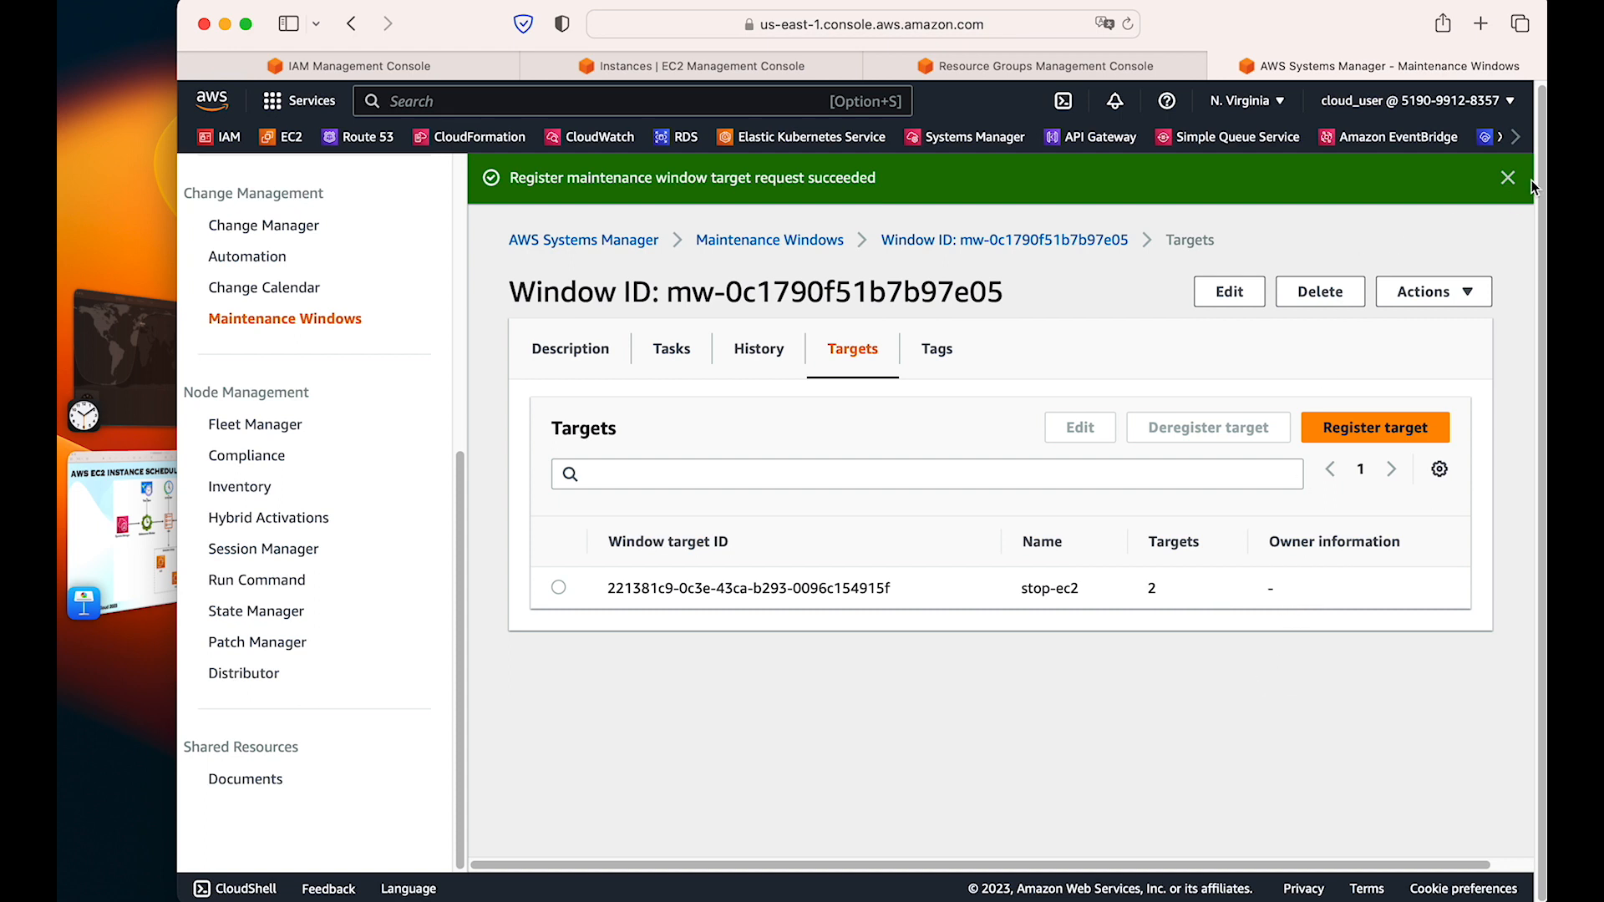
left_click(1505, 182)
left_click_drag(614, 539, 1200, 540)
left_click(1152, 533)
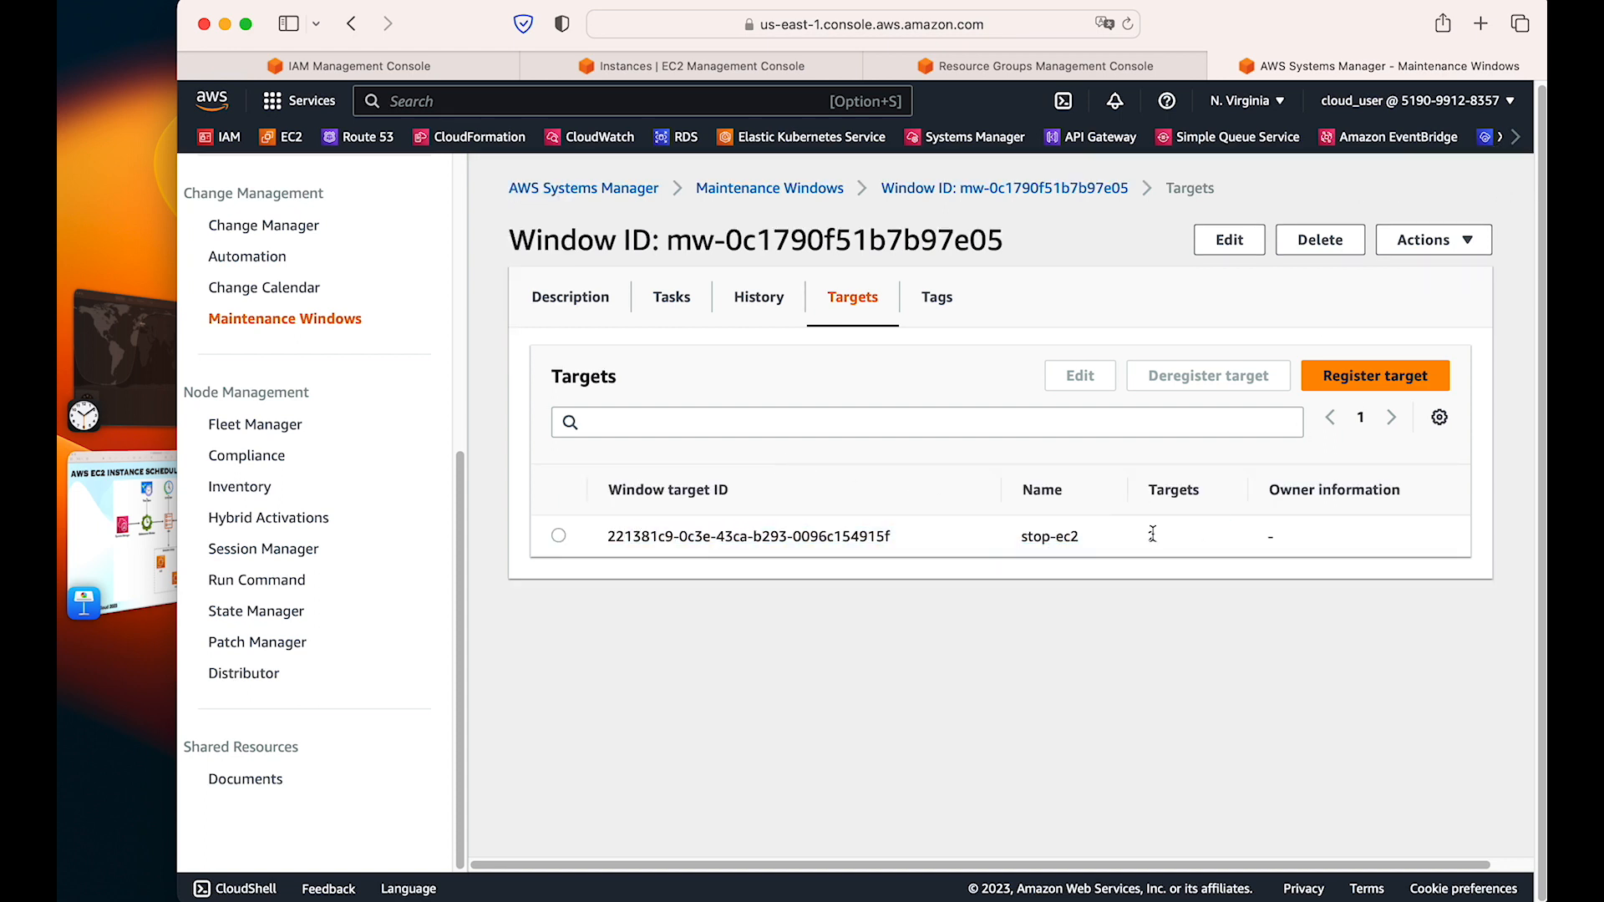
Step: Start registering an Automation task for the stop maintenance window and name it stop-ec2
left_click(681, 294)
left_click(1370, 378)
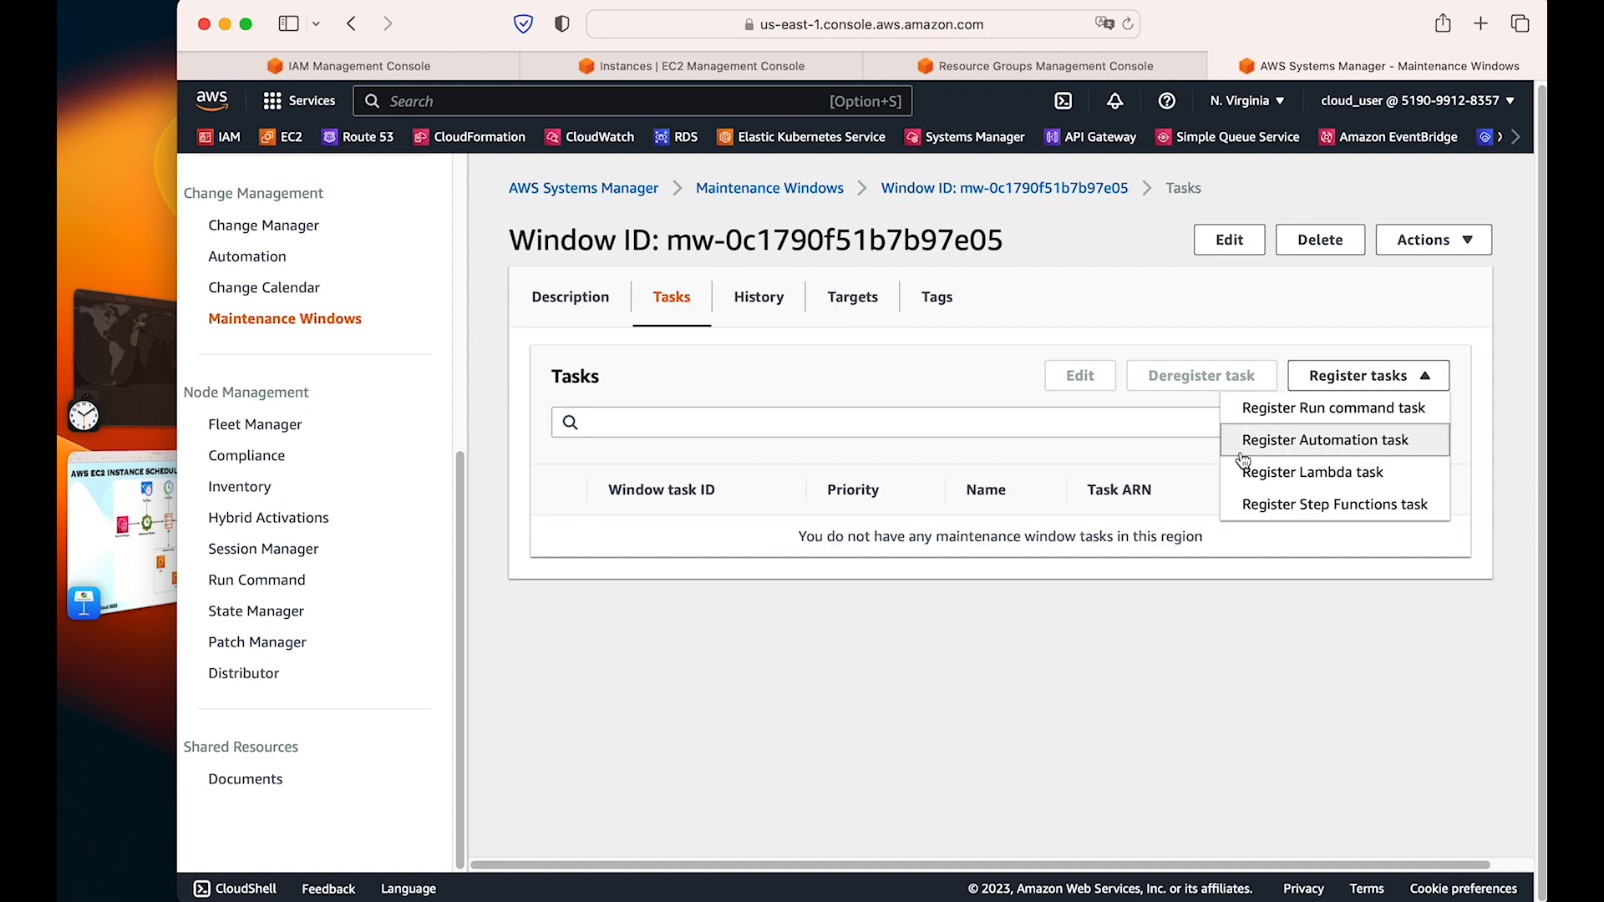
left_click(1330, 450)
left_click(733, 526)
type("stop-ec2")
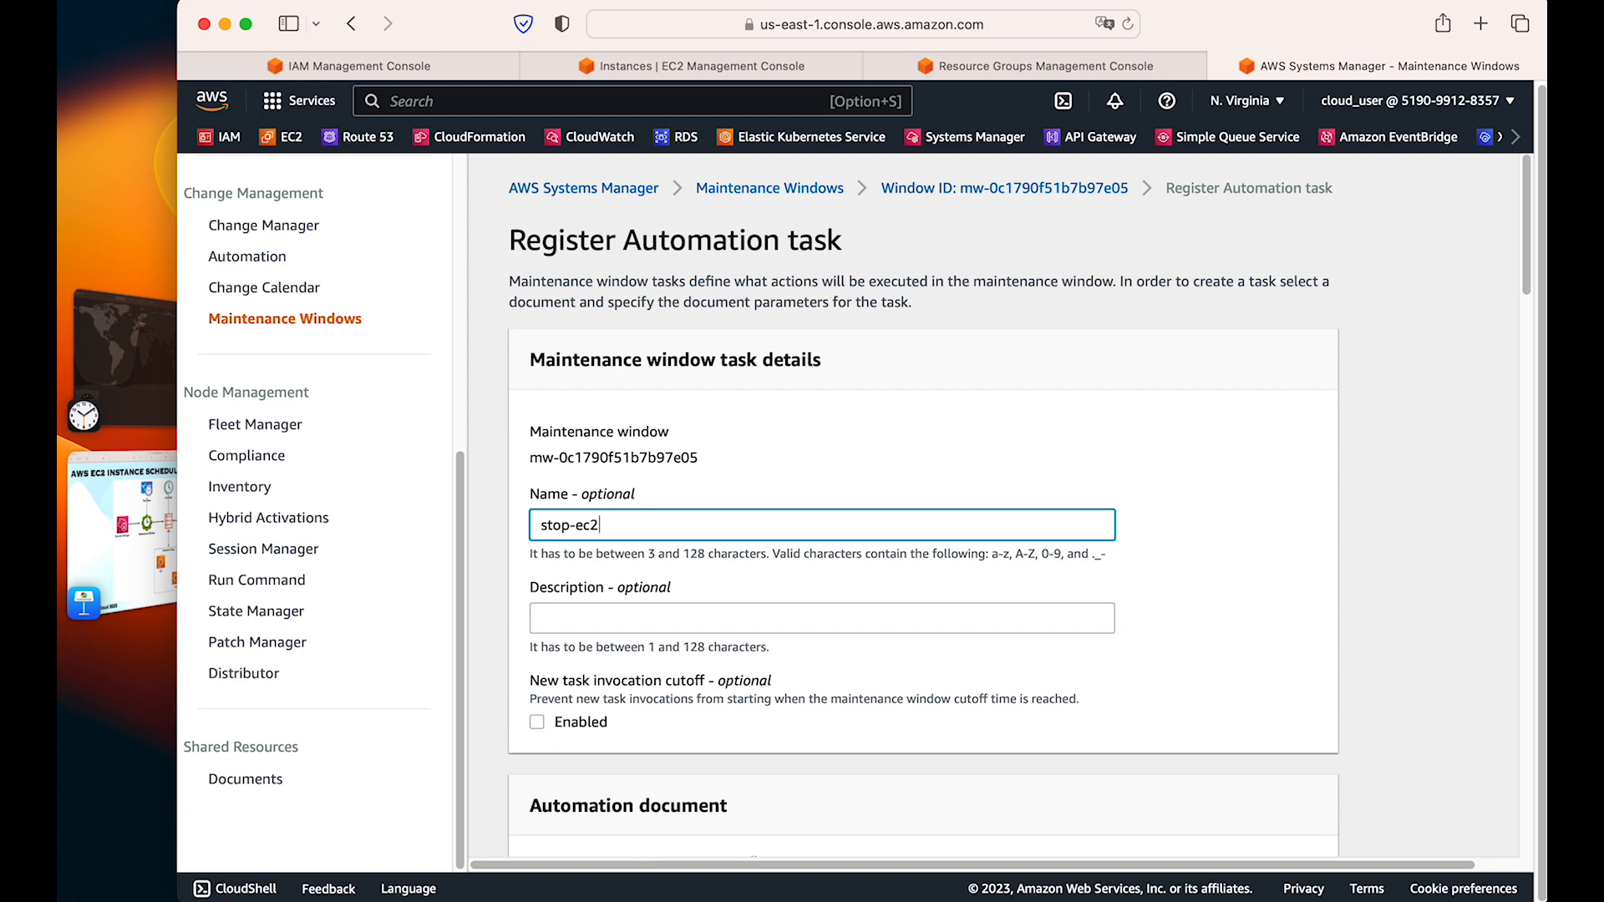
scroll(986, 555, "down", 6)
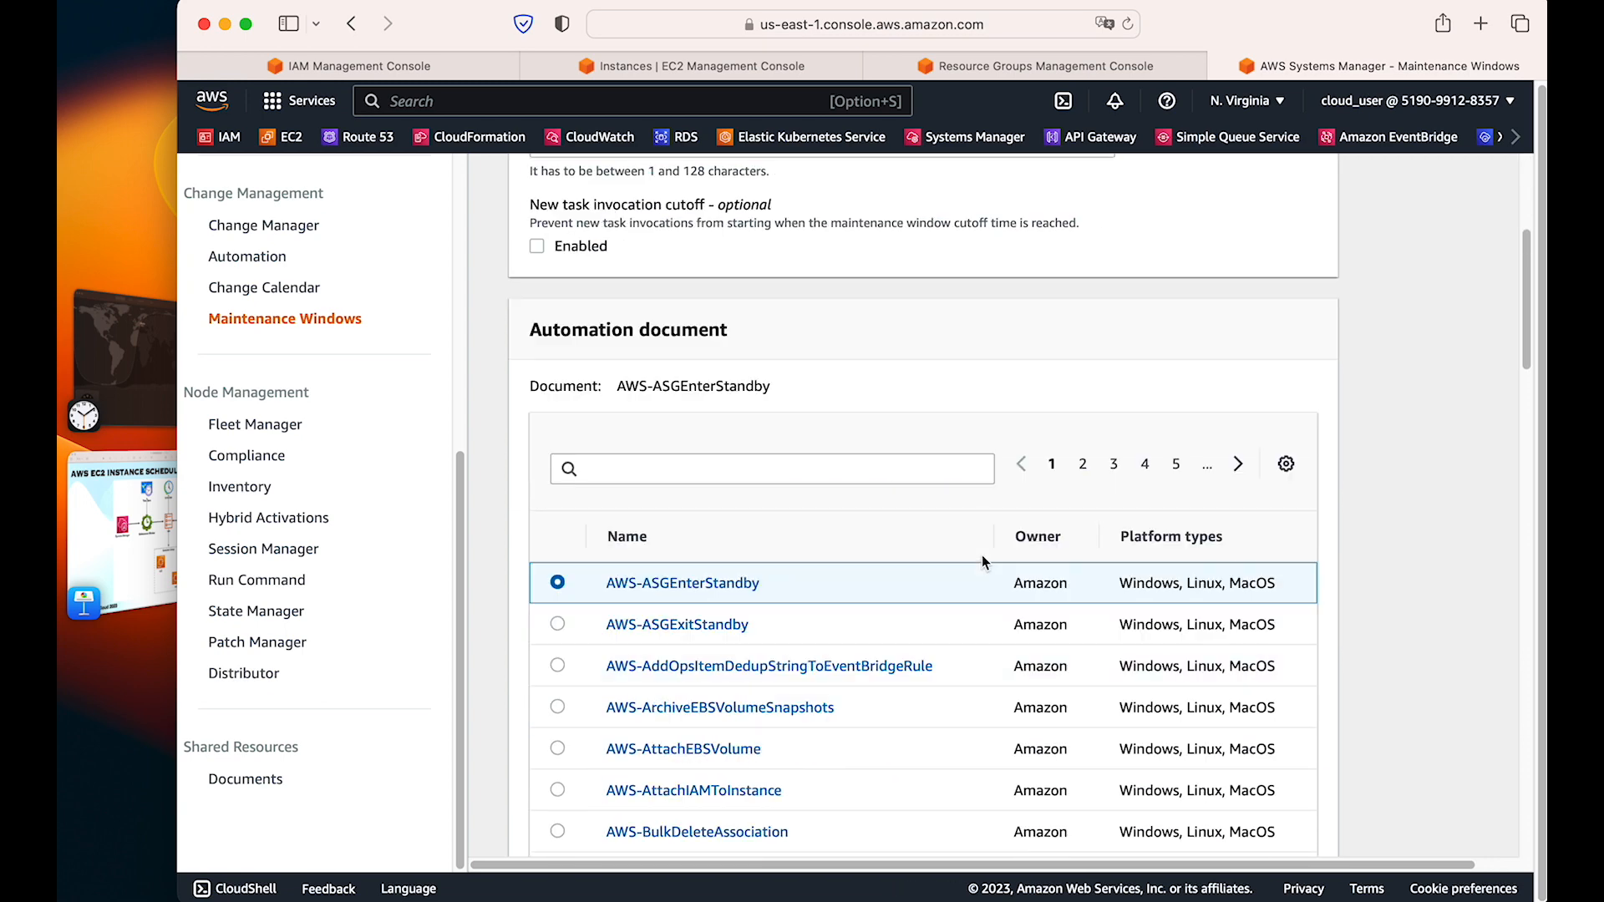
left_click(807, 465)
left_click(585, 502)
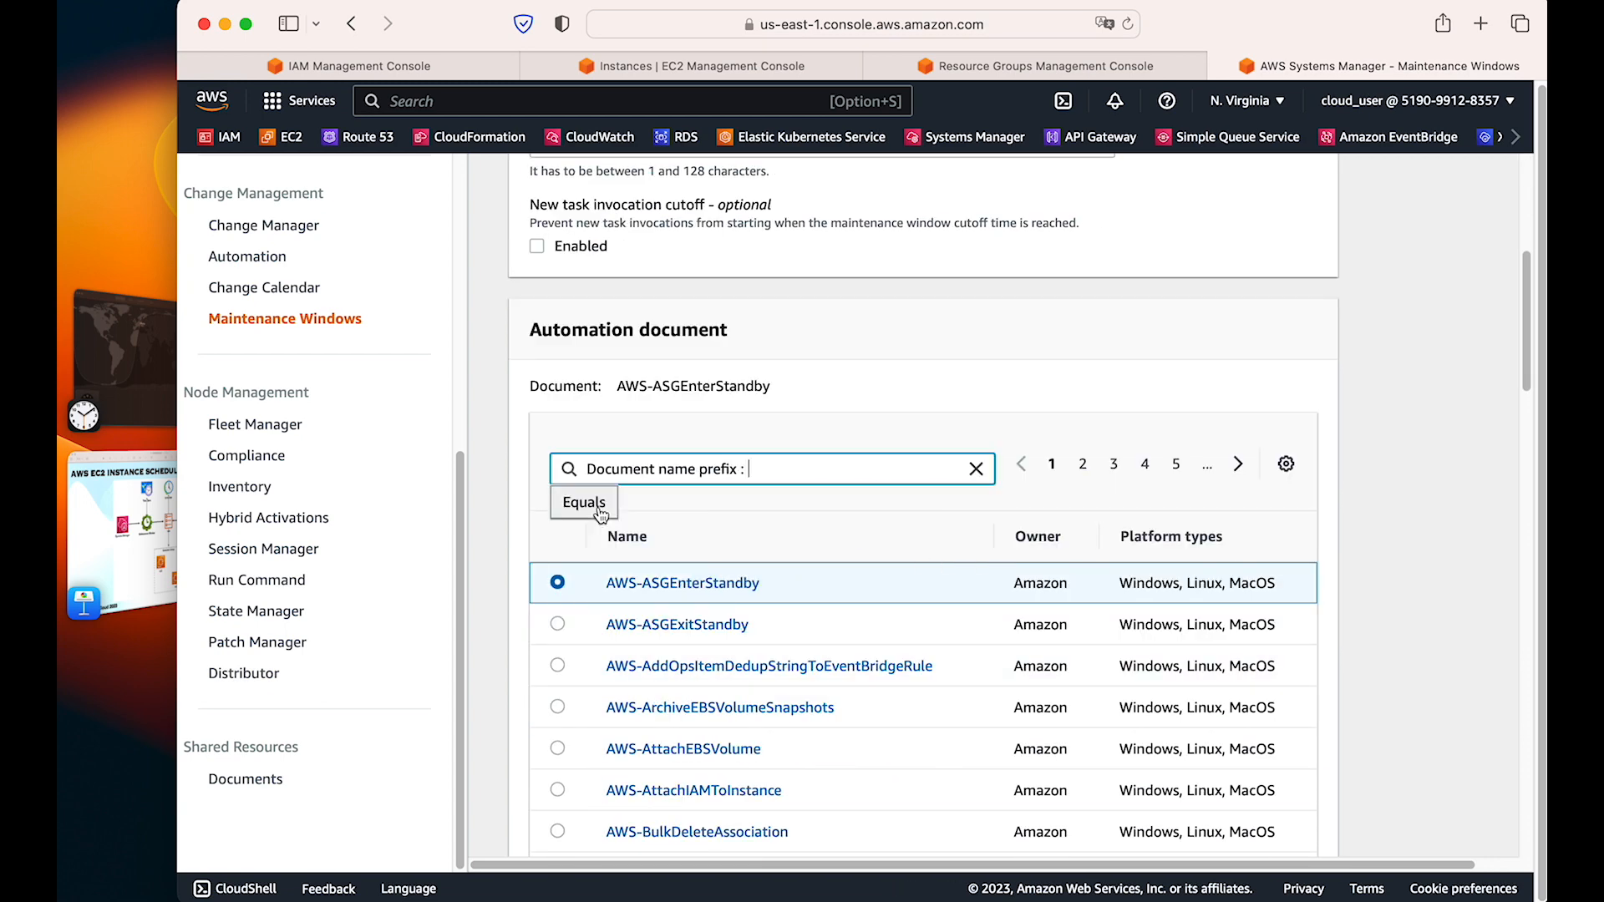
left_click(589, 505)
type("AWS-STop")
key("Return")
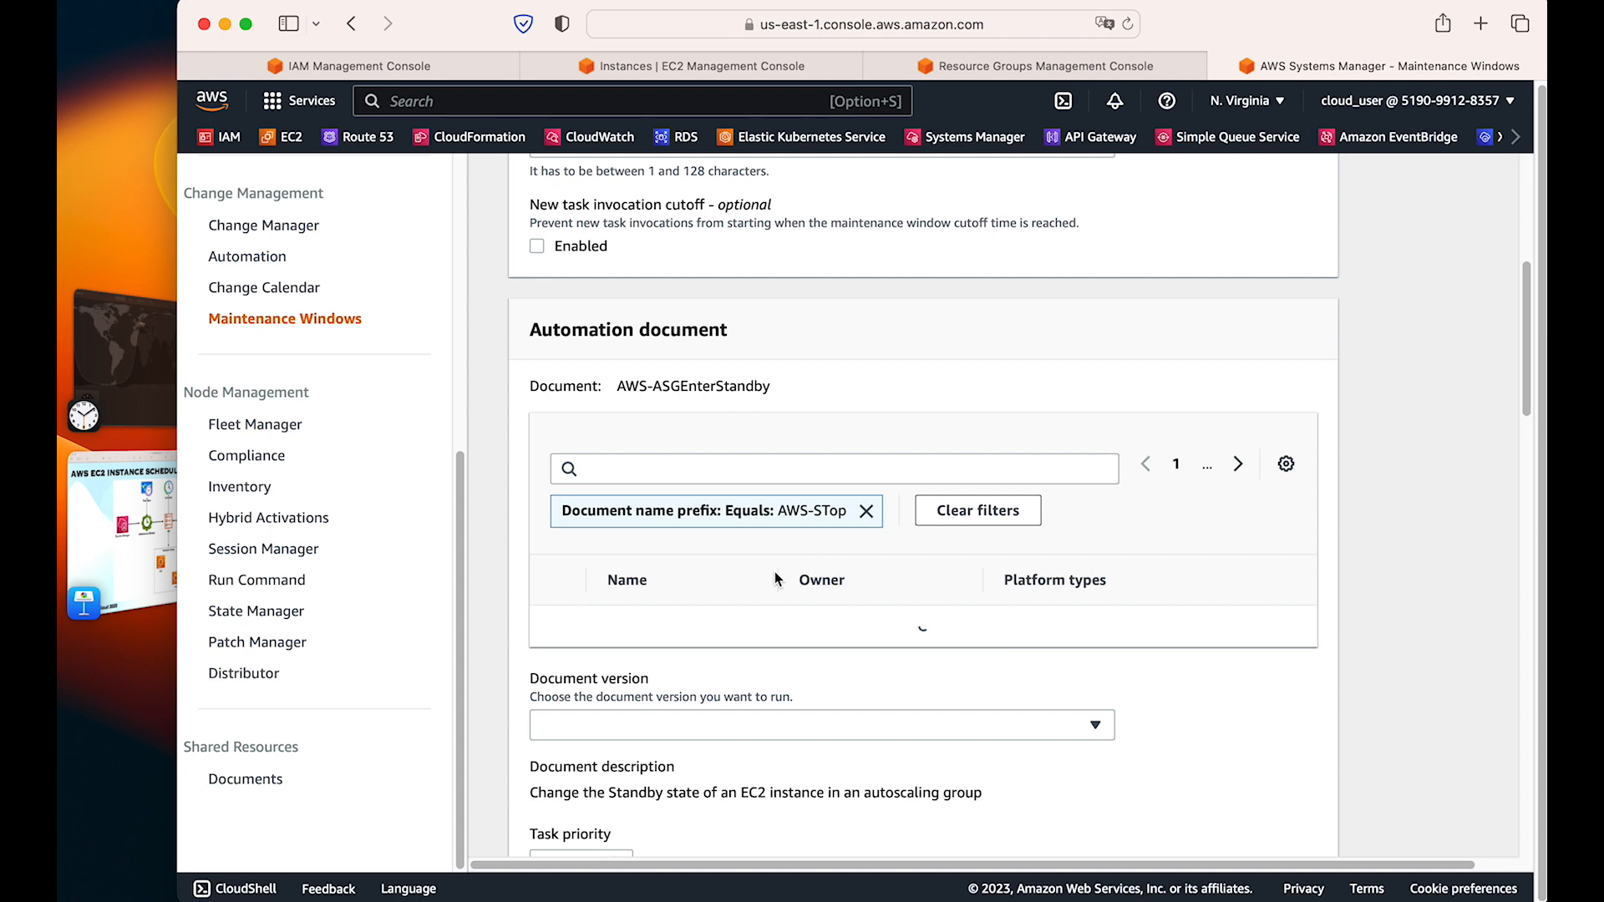
left_click(867, 510)
Step: Filter the automation documents by the name prefix AWS-Stop and select AWS-StopEC2Instance
left_click(799, 469)
left_click(635, 502)
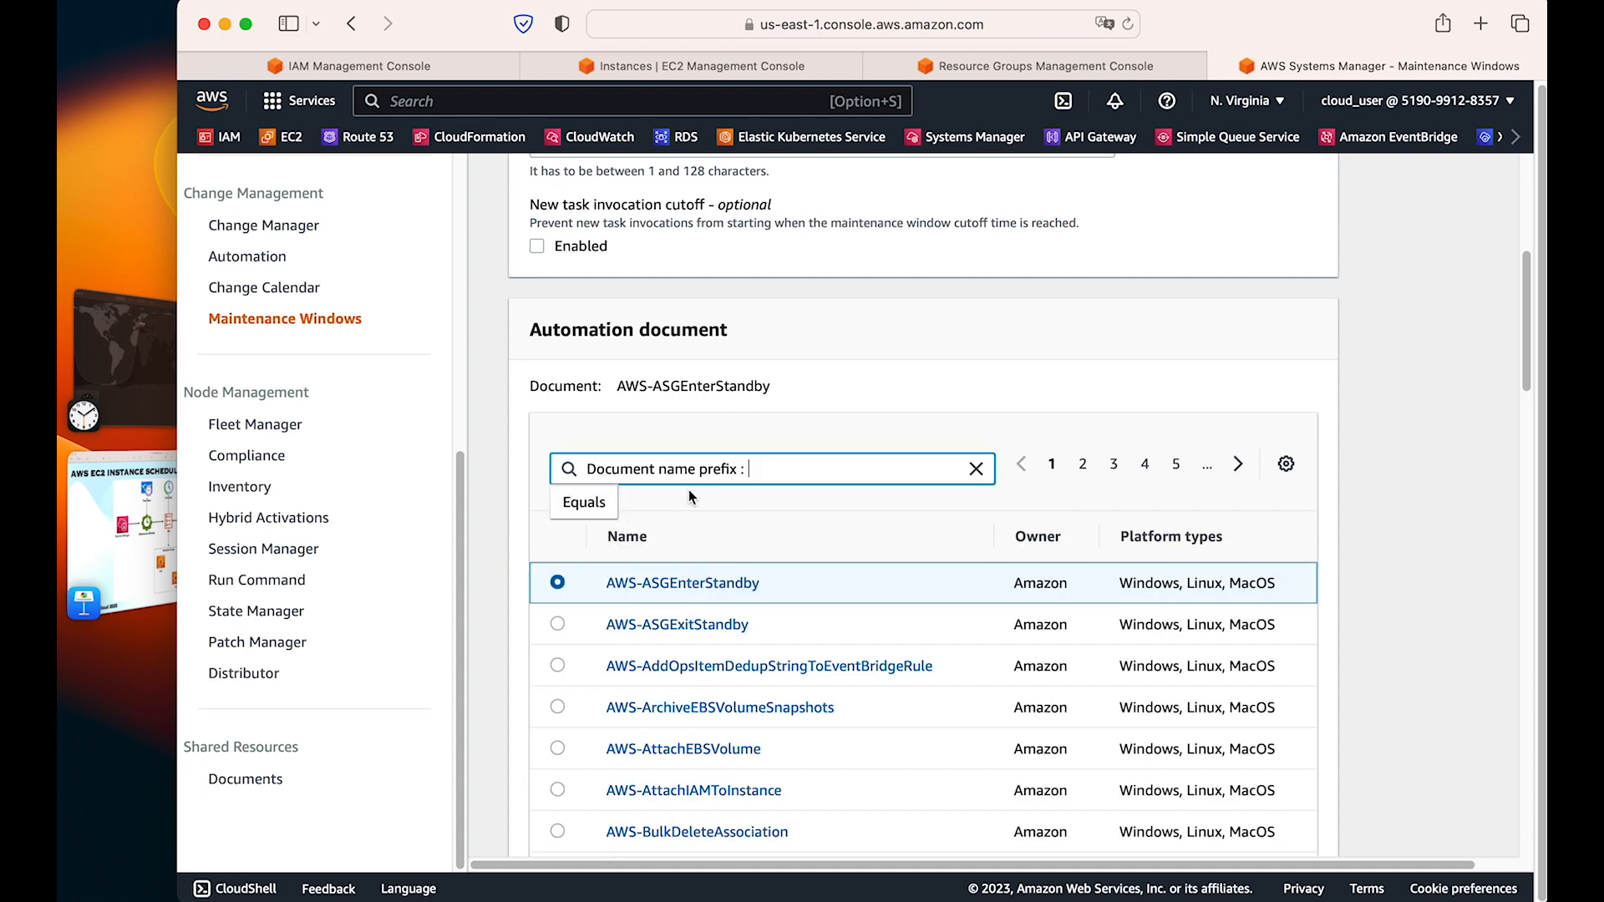
left_click(584, 502)
type("AWS-St")
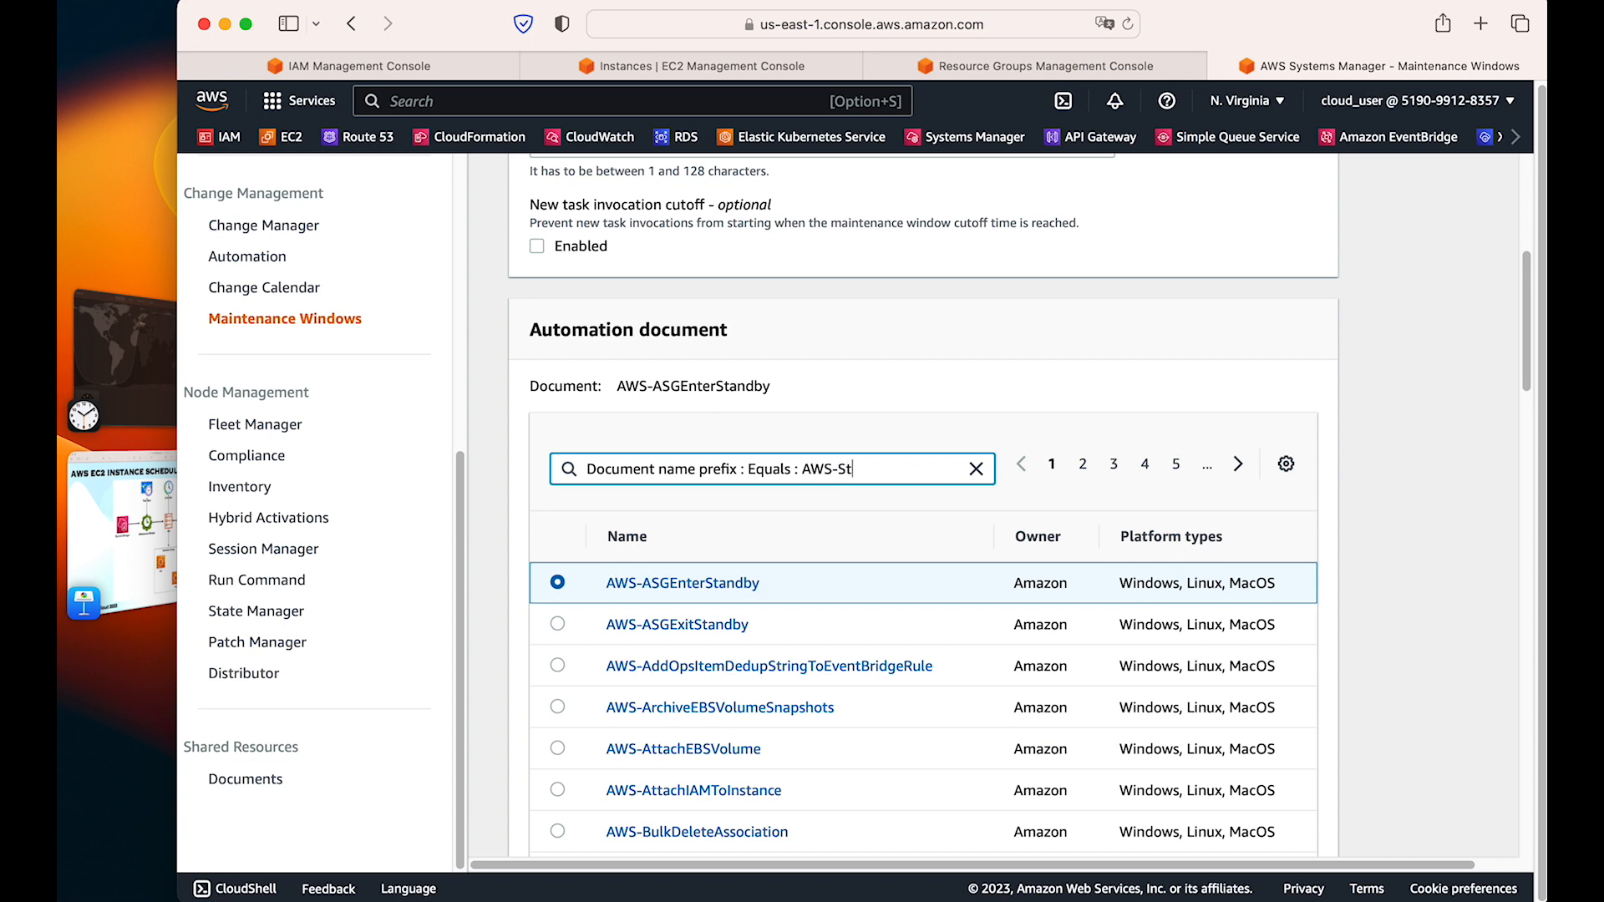
type("op")
key("Return")
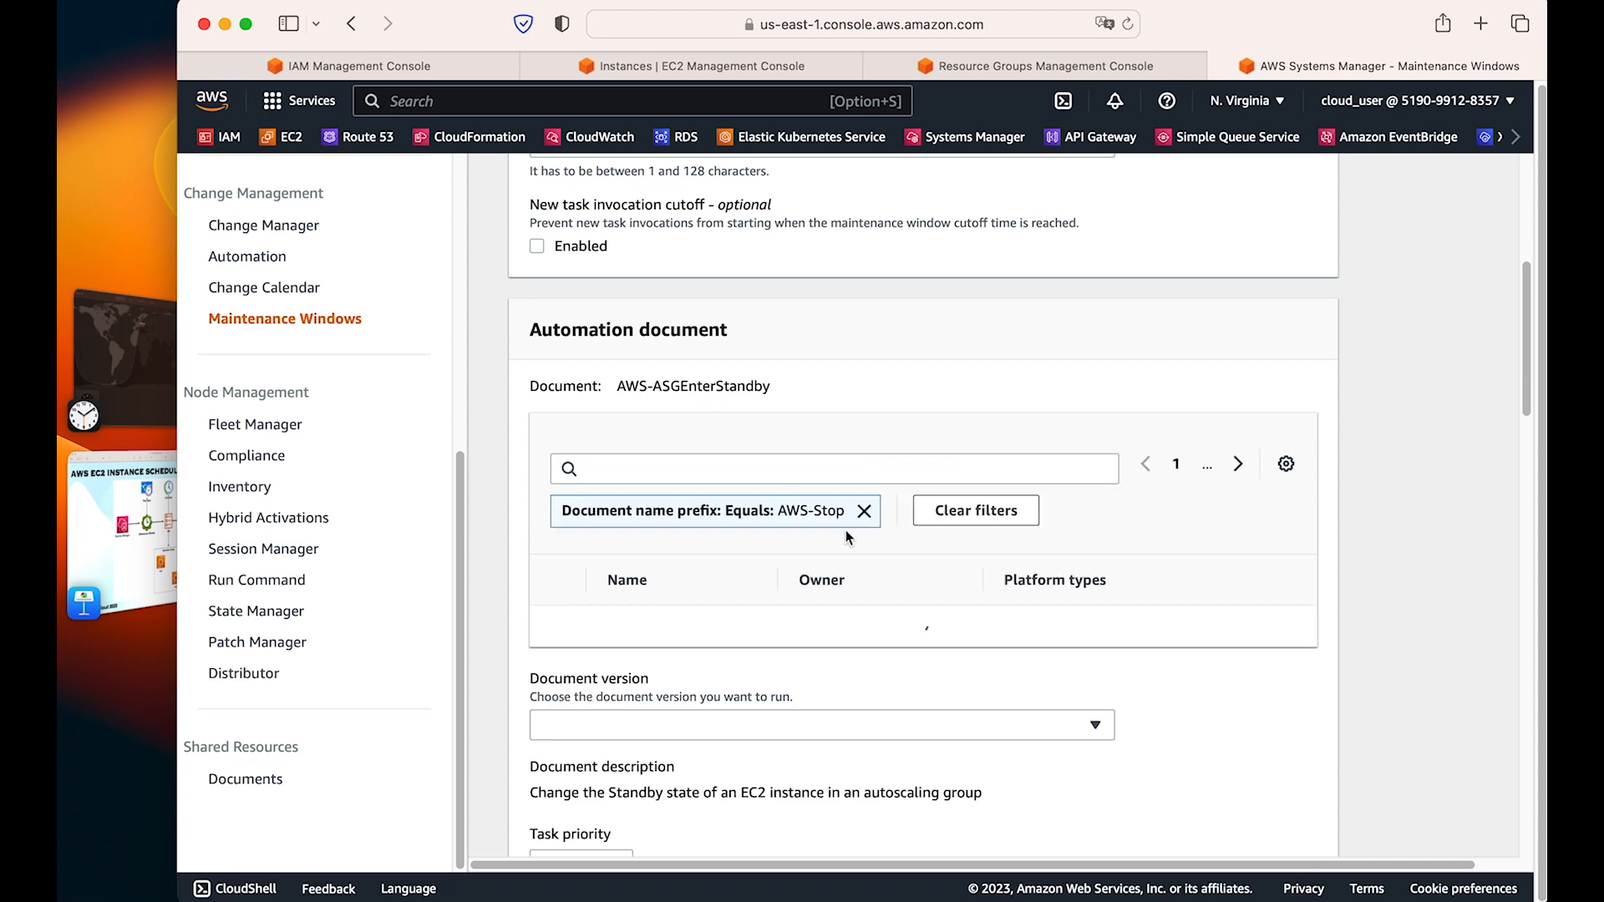
scroll(794, 576, "down", 3)
left_click(557, 489)
Step: Open the AWS-StopEC2Instance document's details and display its JSON content
left_click(678, 495)
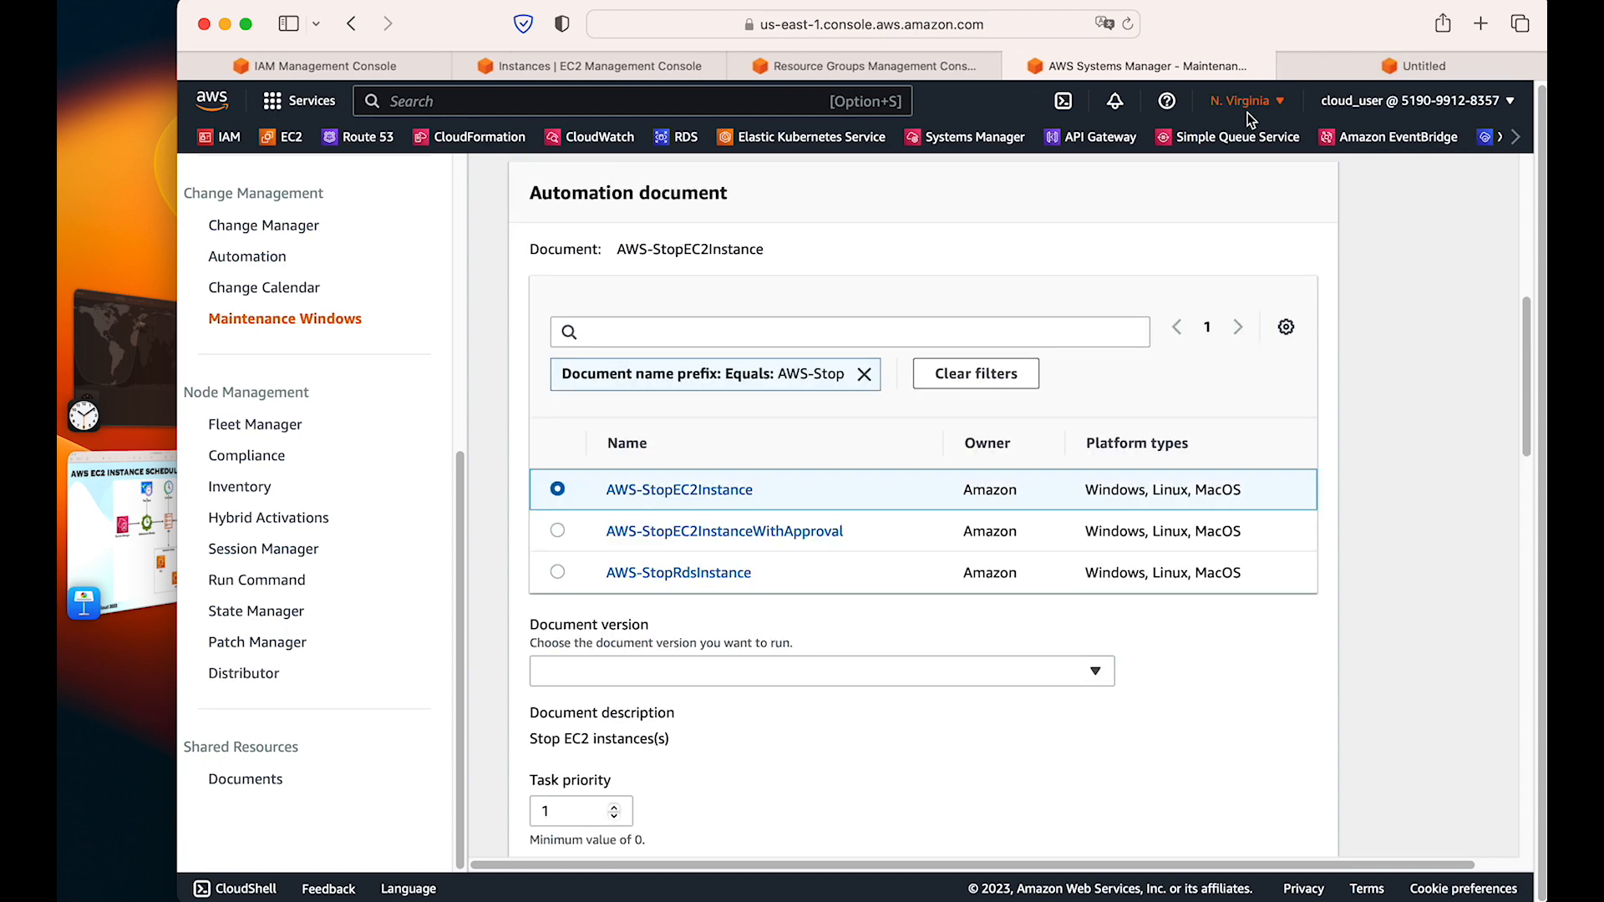
left_click(1390, 61)
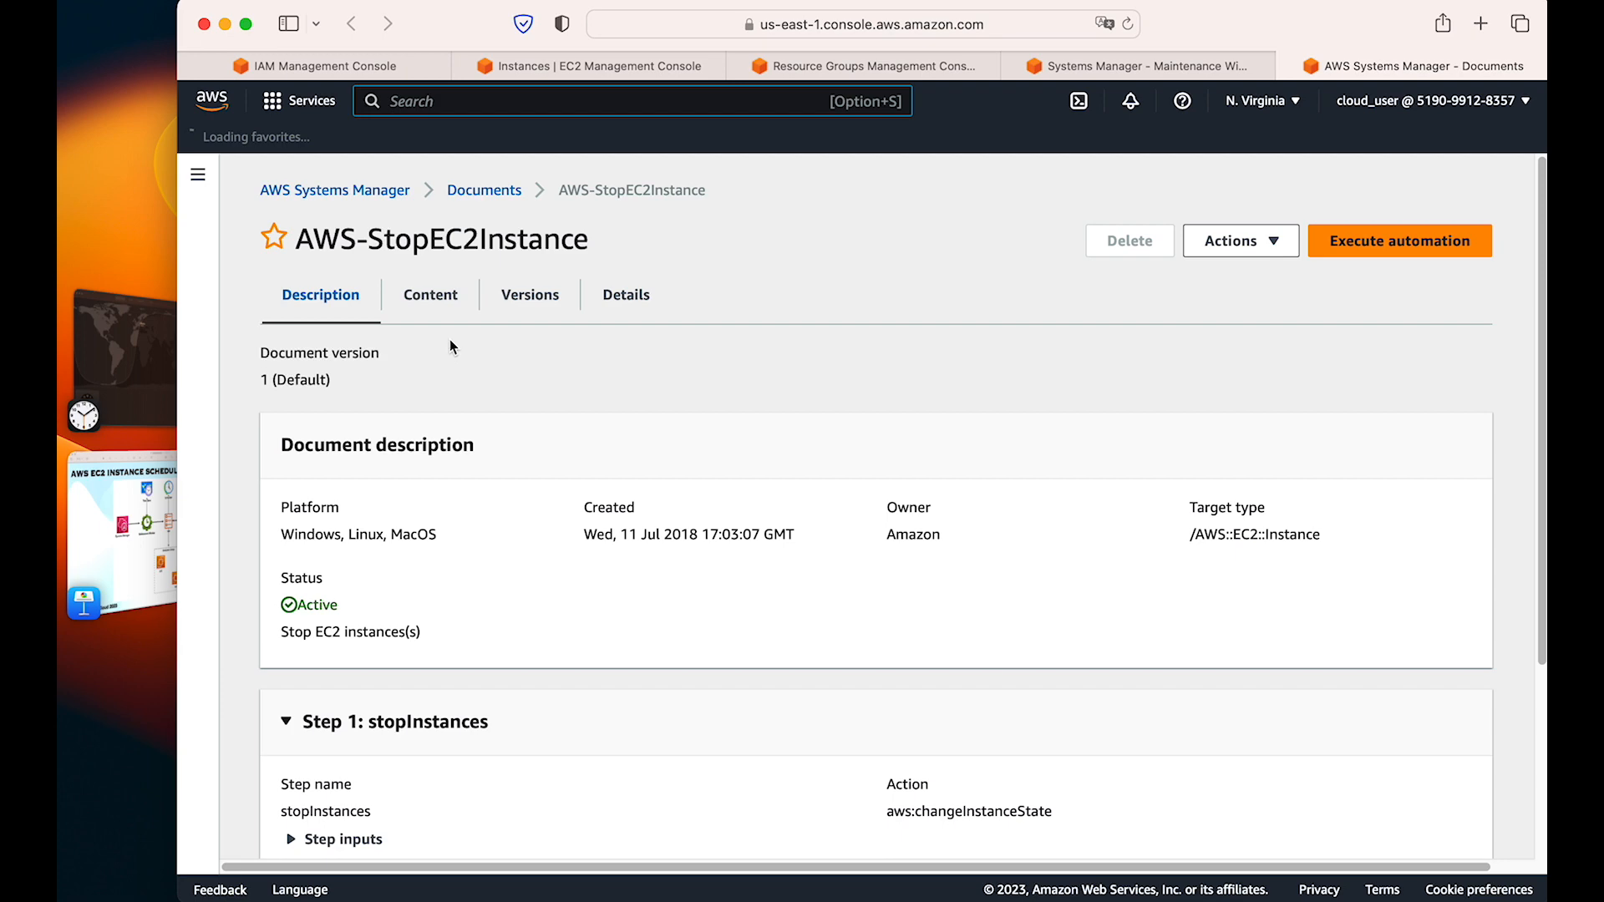
left_click(431, 294)
scroll(574, 448, "down", 3)
scroll(574, 448, "down", 1)
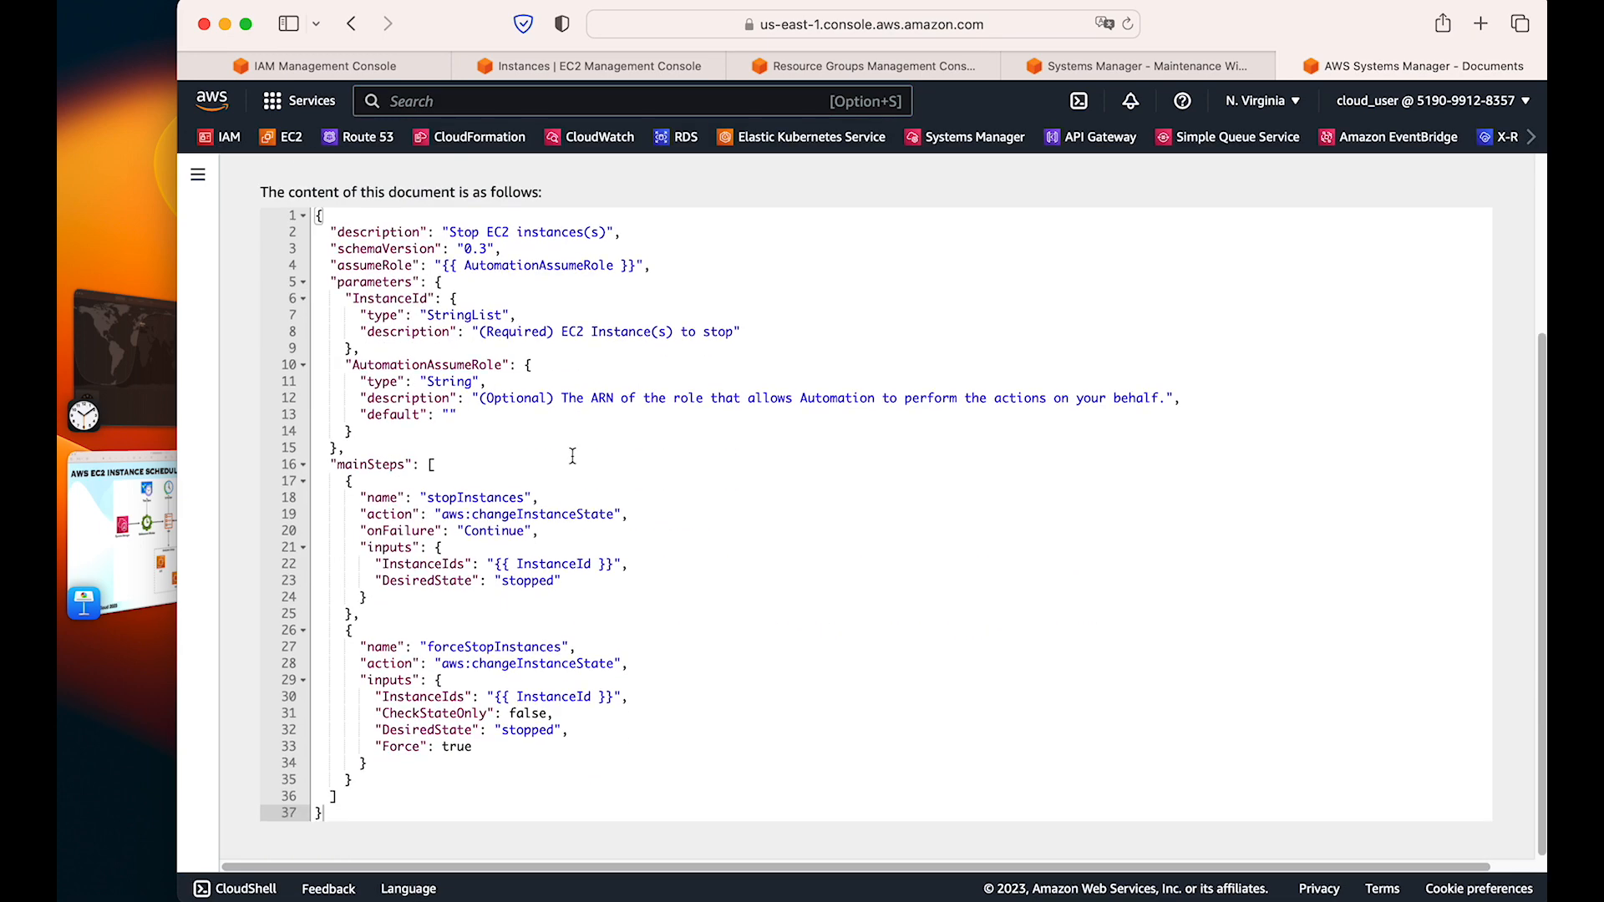
Step: Examine the stopInstances and forceStopInstances steps, including DesiredState and CheckStateOnly, and return to the task registration
left_click_drag(452, 497, 540, 497)
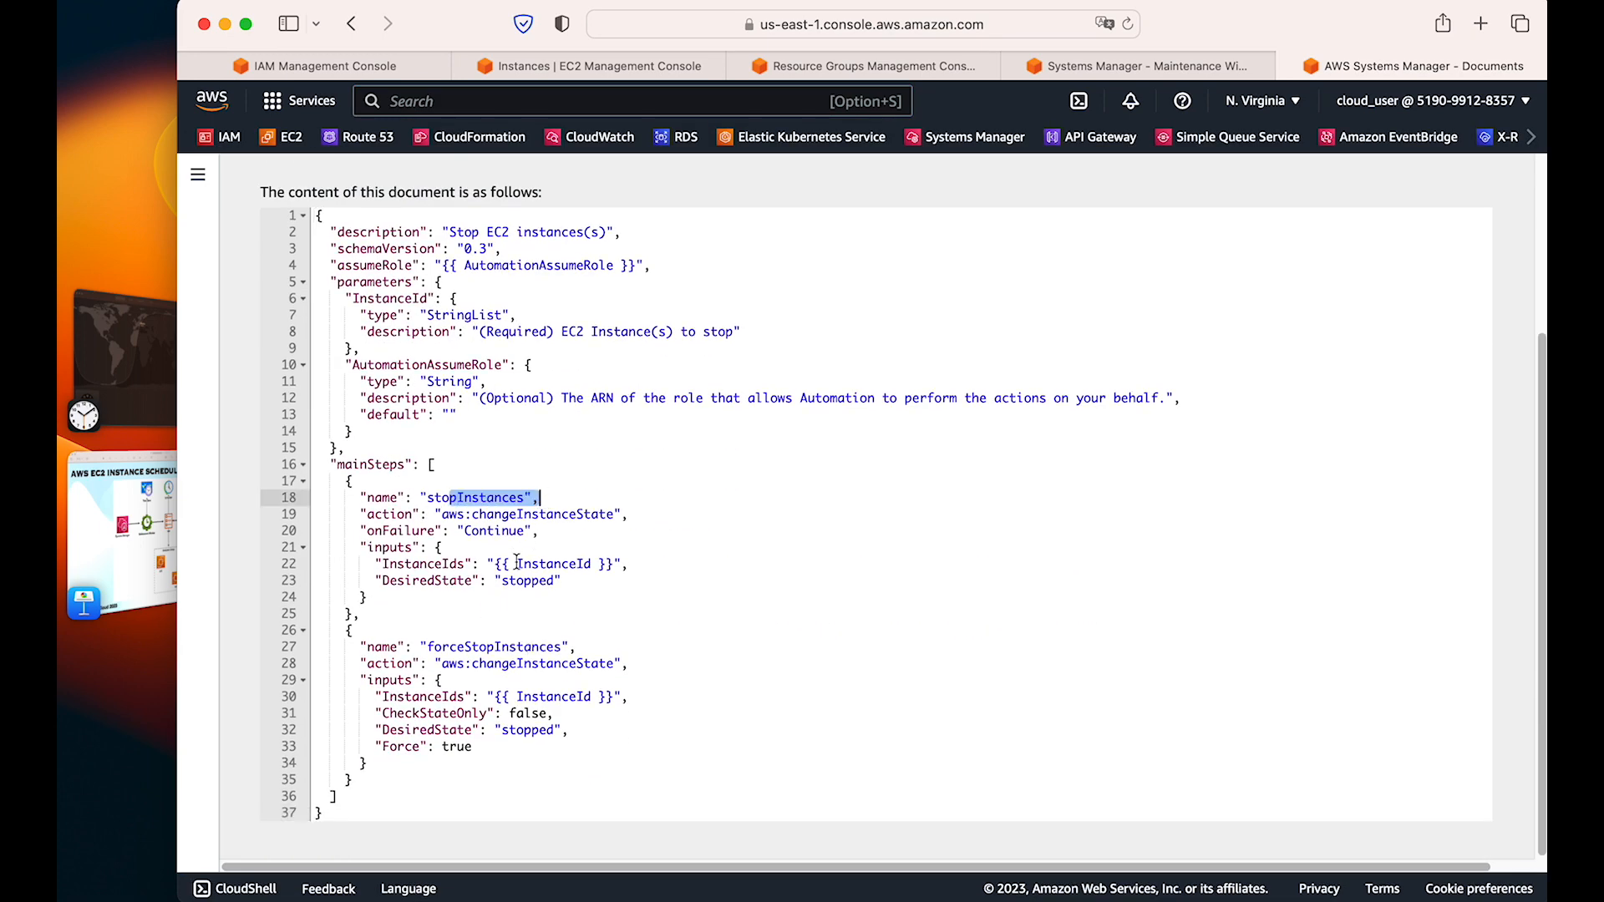
double_click(445, 497)
left_click_drag(442, 514, 620, 513)
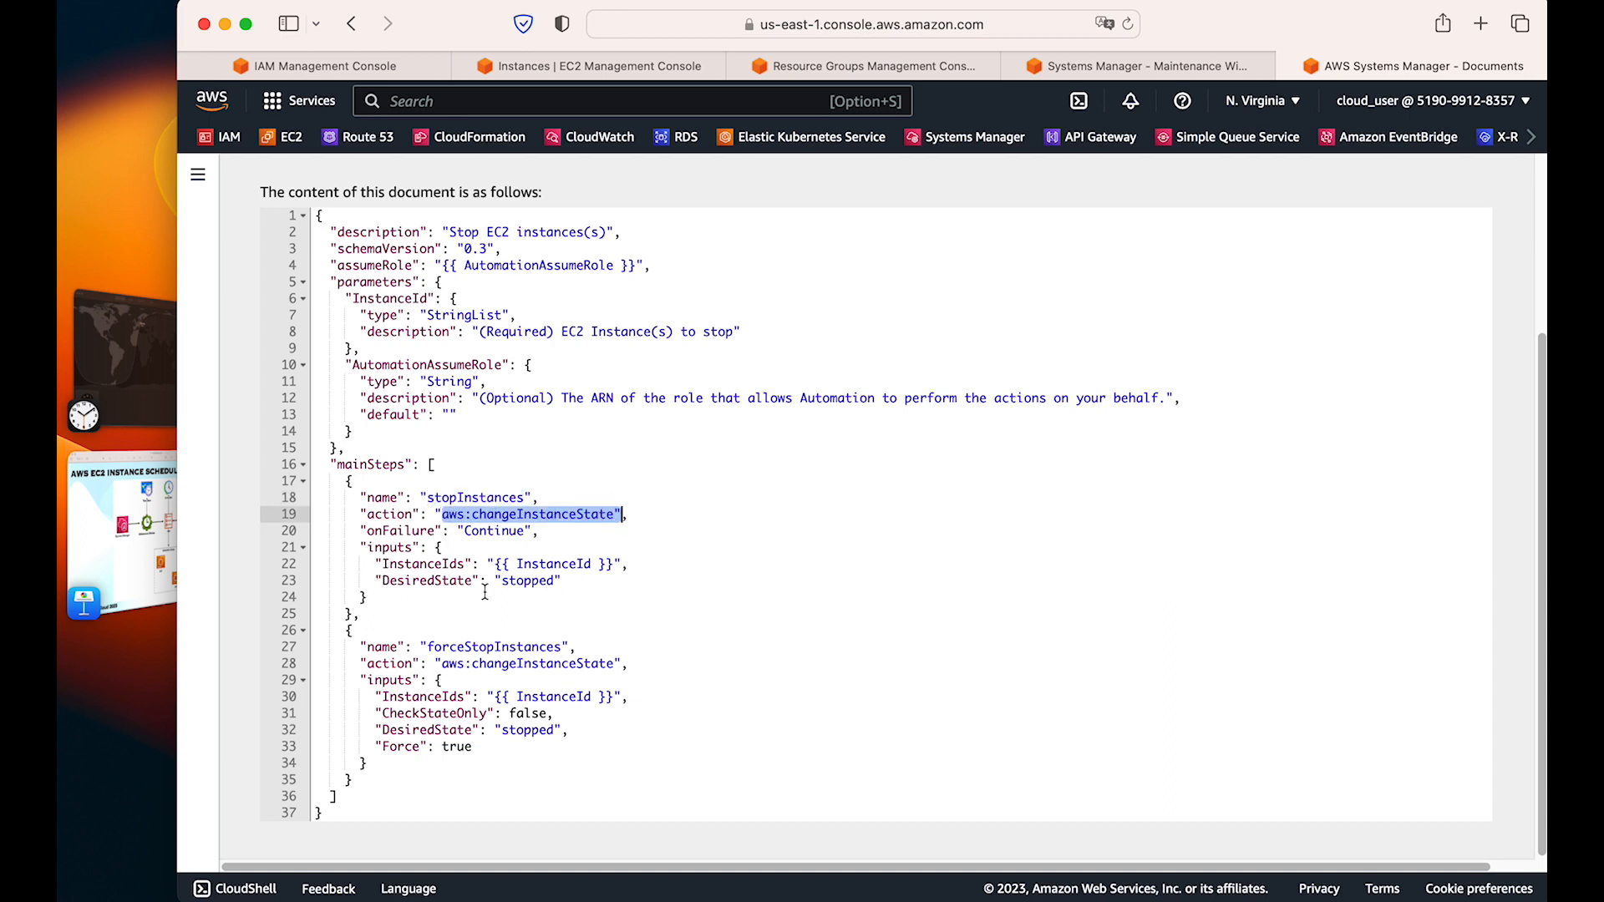
double_click(533, 582)
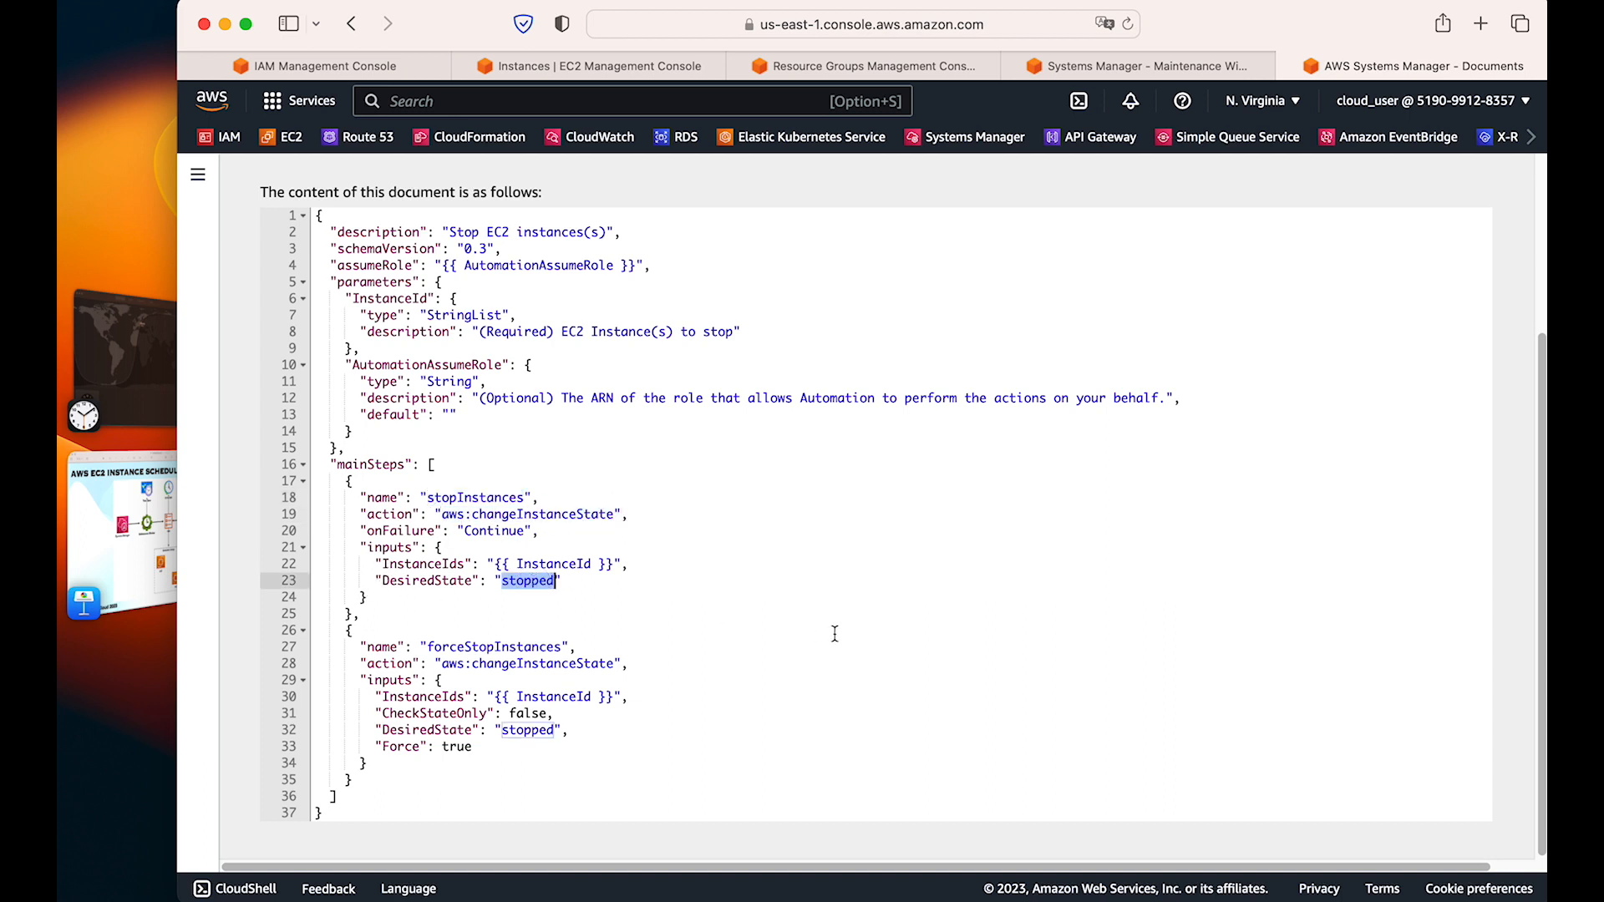
left_click_drag(405, 649, 378, 712)
left_click(532, 746)
double_click(433, 713)
left_click(573, 713)
left_click_drag(598, 712, 315, 707)
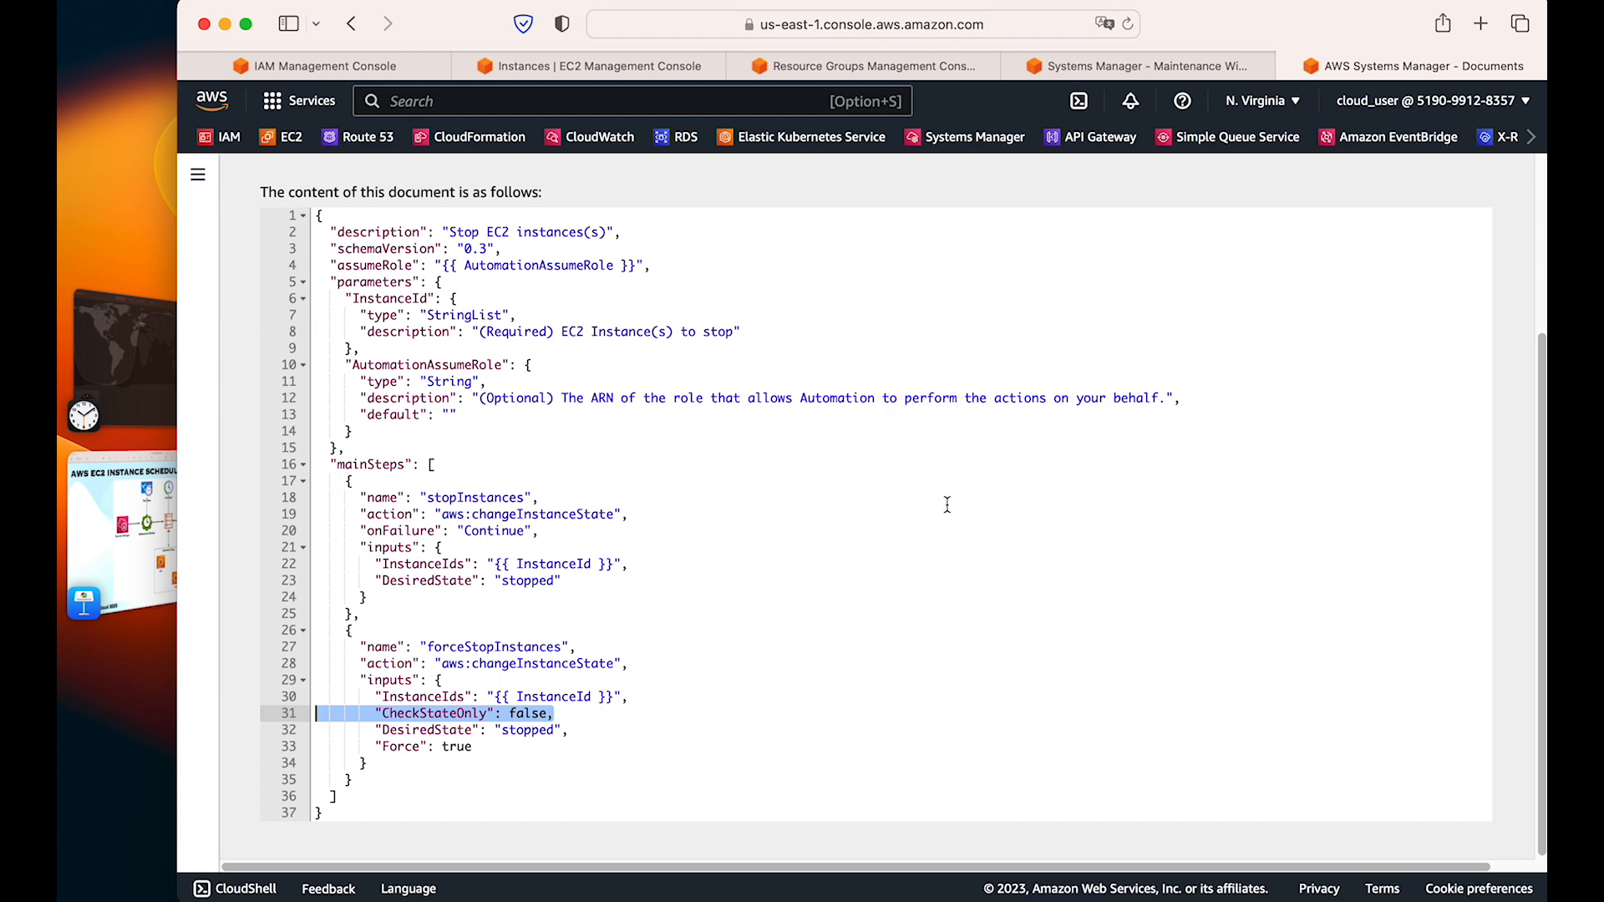
left_click(1288, 65)
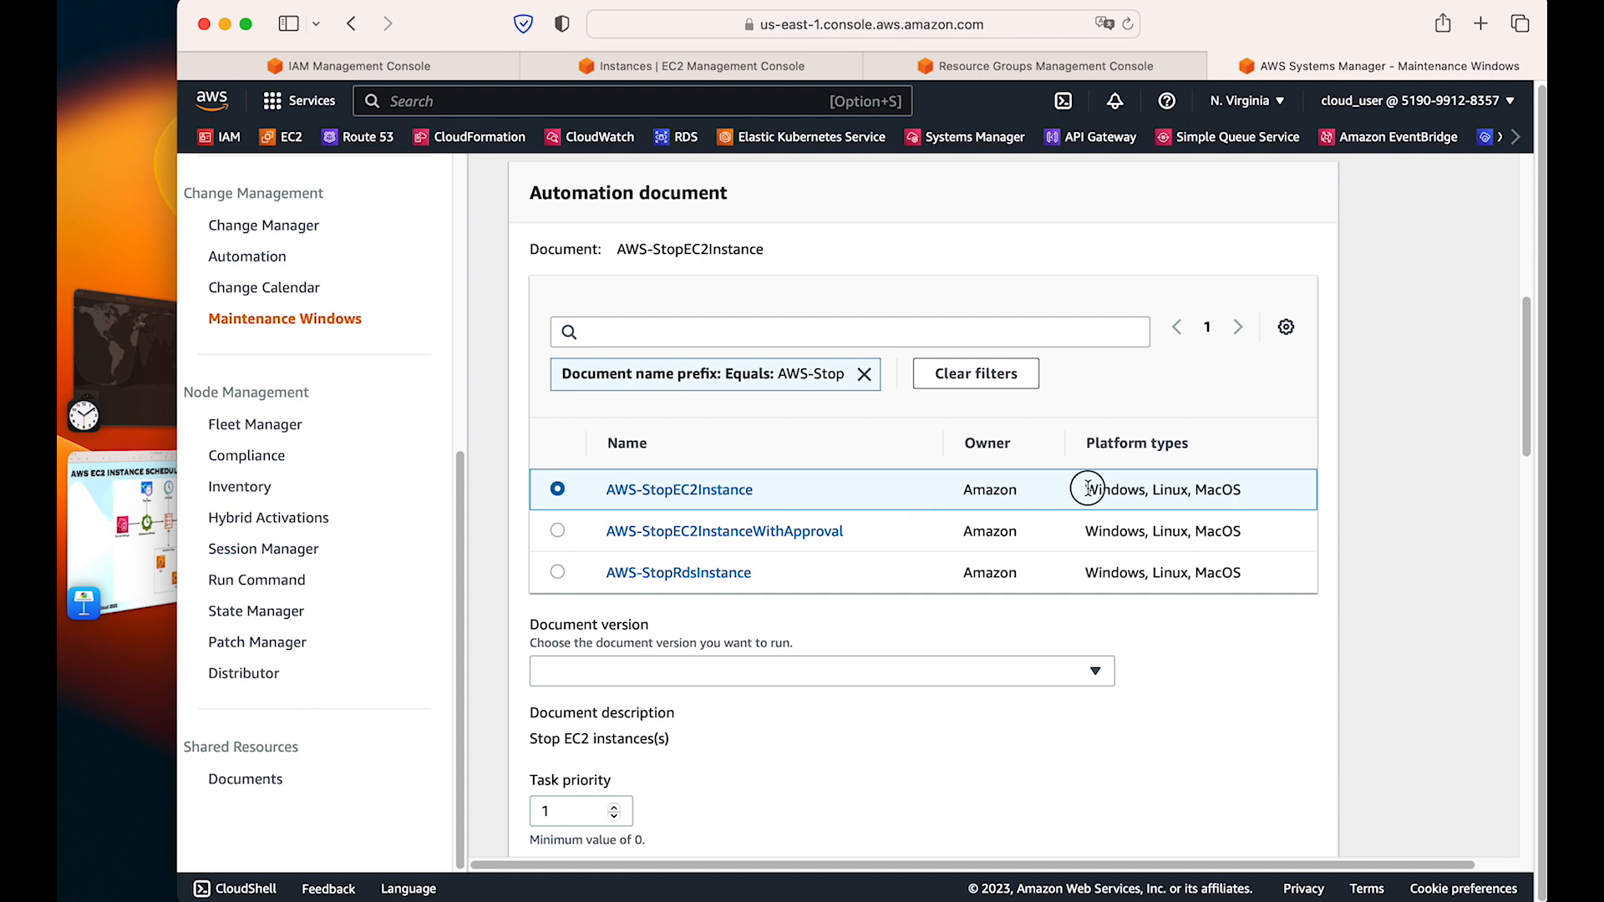
Step: Choose a document version for the task's AWS-StopEC2Instance automation document
left_click_drag(1086, 490, 1284, 492)
scroll(857, 588, "down", 3)
left_click(792, 535)
left_click(585, 625)
Step: Select the registered stop-ec2 target group as the Automation task's target
scroll(871, 642, "down", 3)
scroll(844, 539, "down", 5)
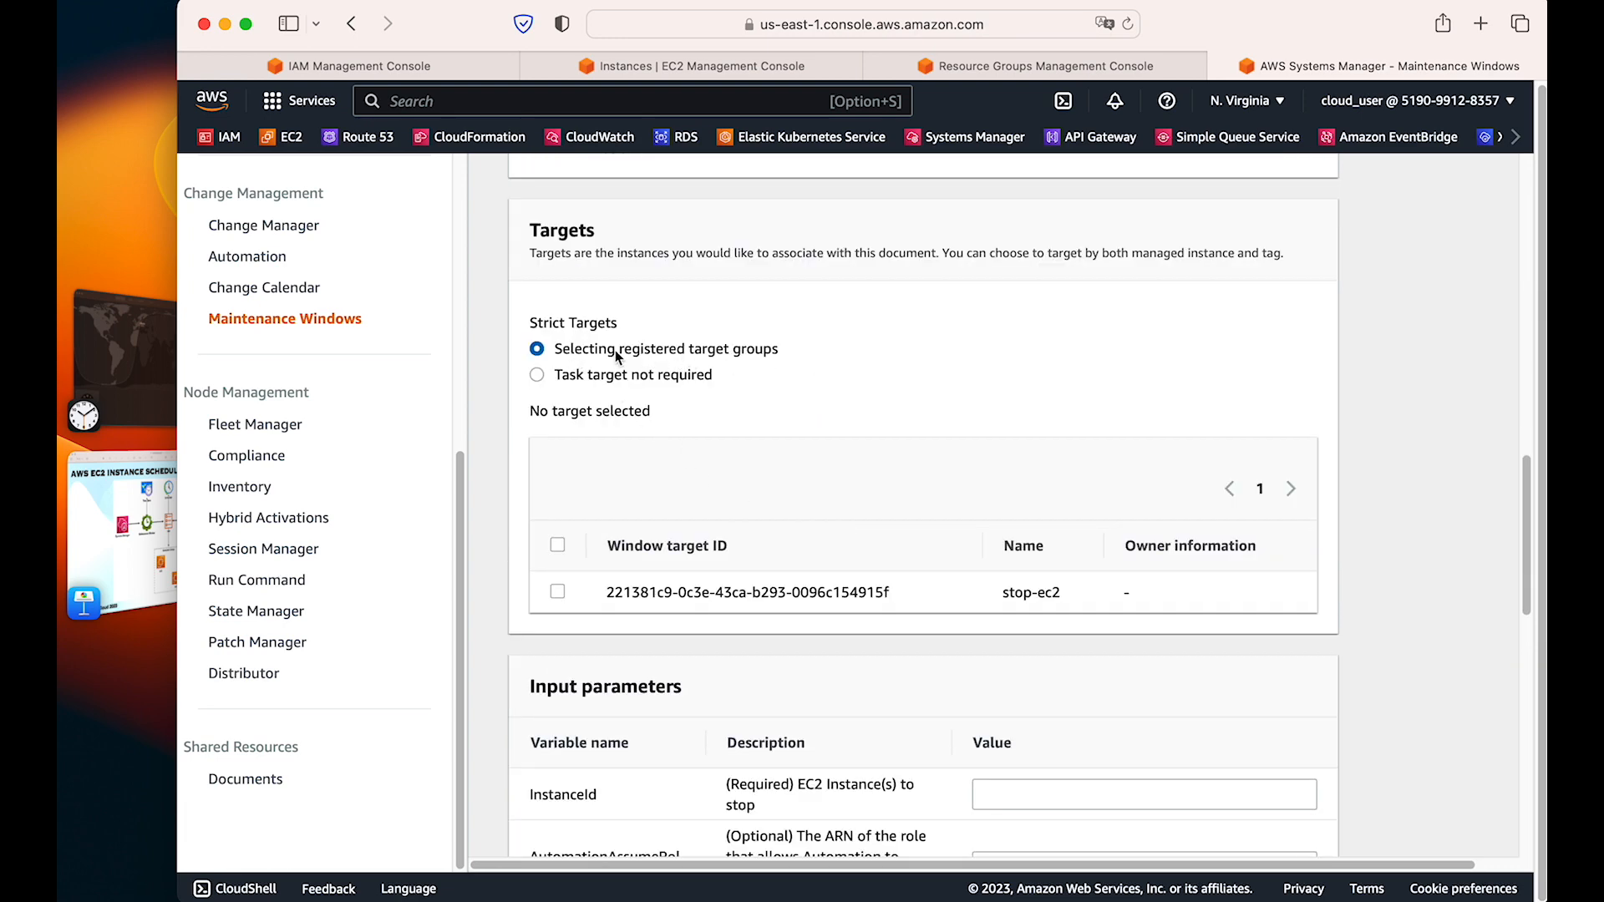
left_click(557, 545)
left_click_drag(607, 617, 944, 622)
Step: Set the InstanceId input parameter to {{RESOURCE_ID}}
scroll(964, 688, "down", 3)
left_click(1024, 662)
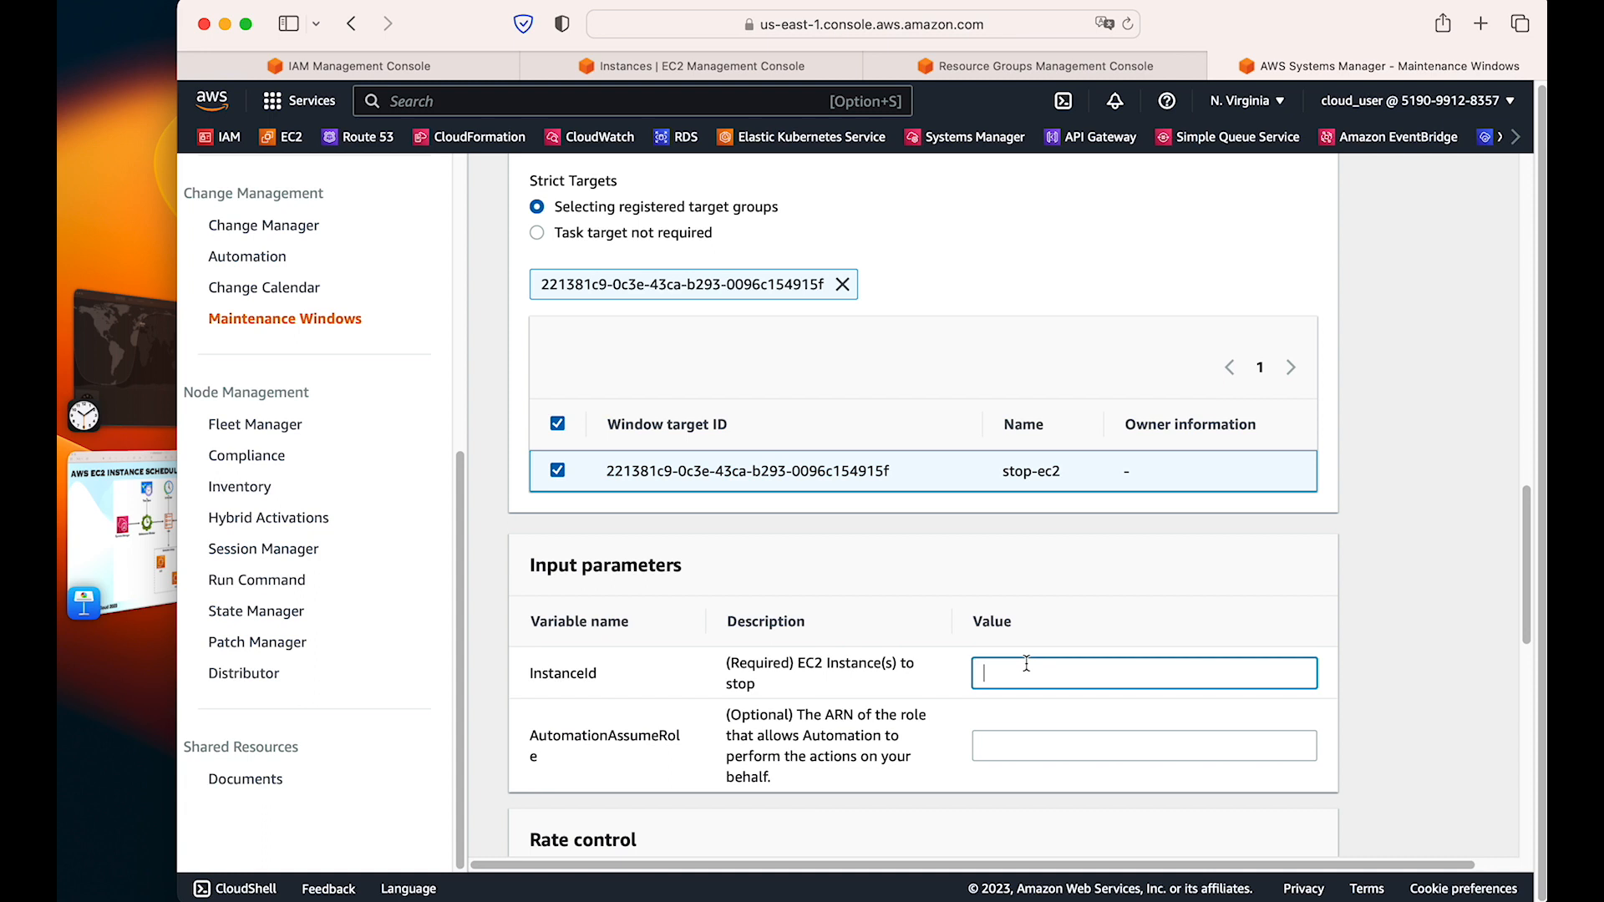
type("{}")
type("RESOURCE")
type("_ID")
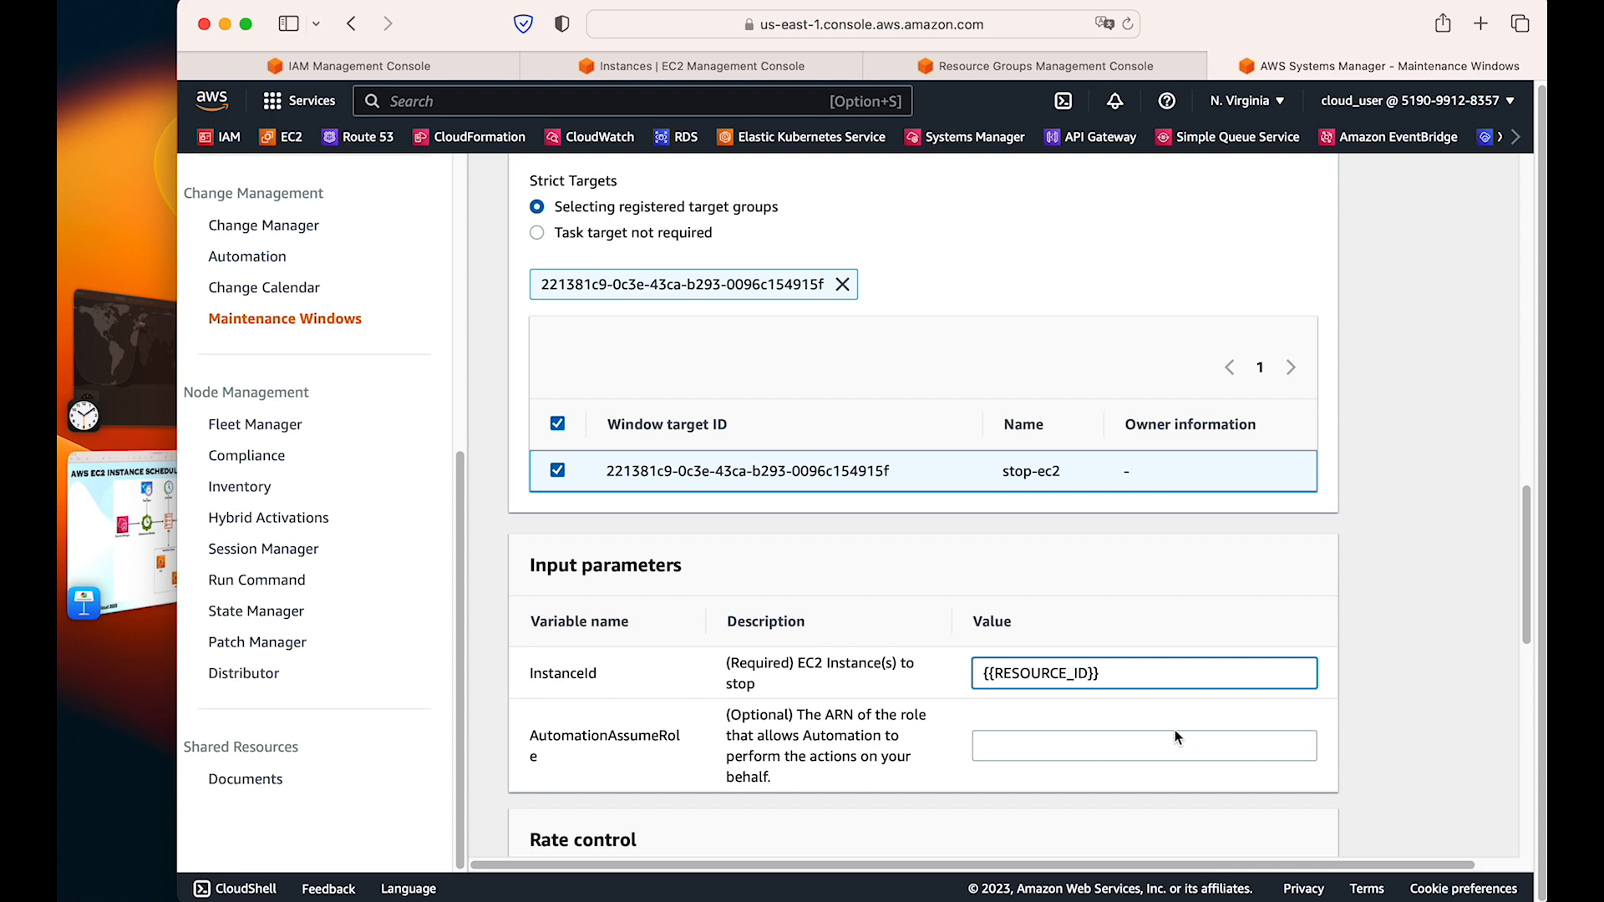
Step: Set AutomationAssumeRole to the ssm_automation role's ARN from IAM, checking the StartInstances and StopInstances permissions in its AmazonSSMAutomationRole policy
left_click(1169, 735)
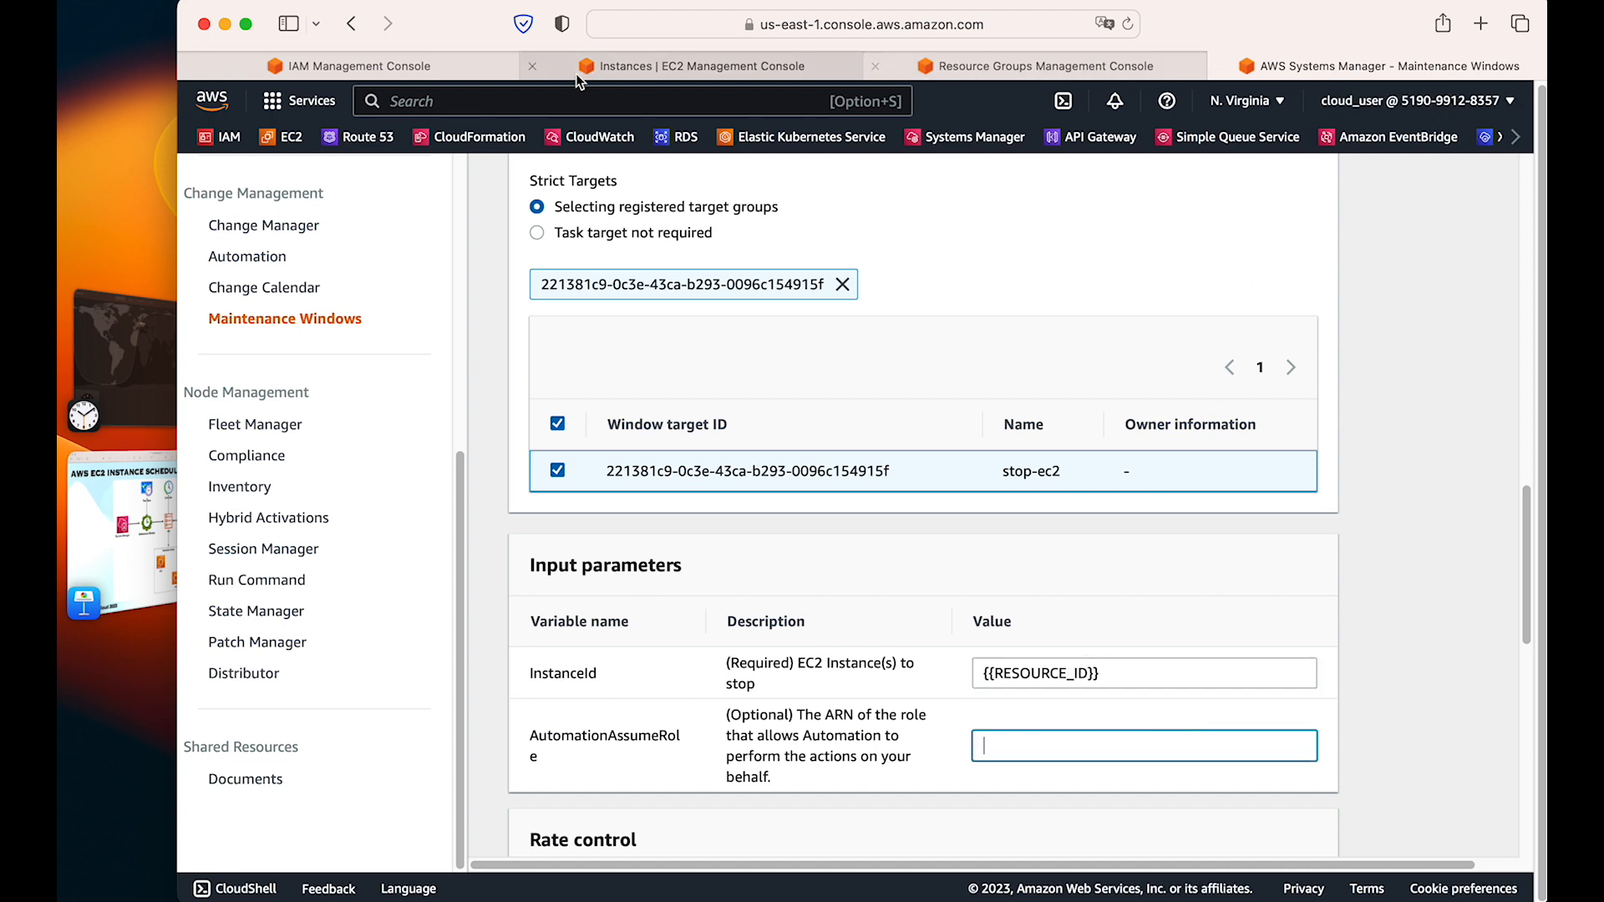
left_click(459, 67)
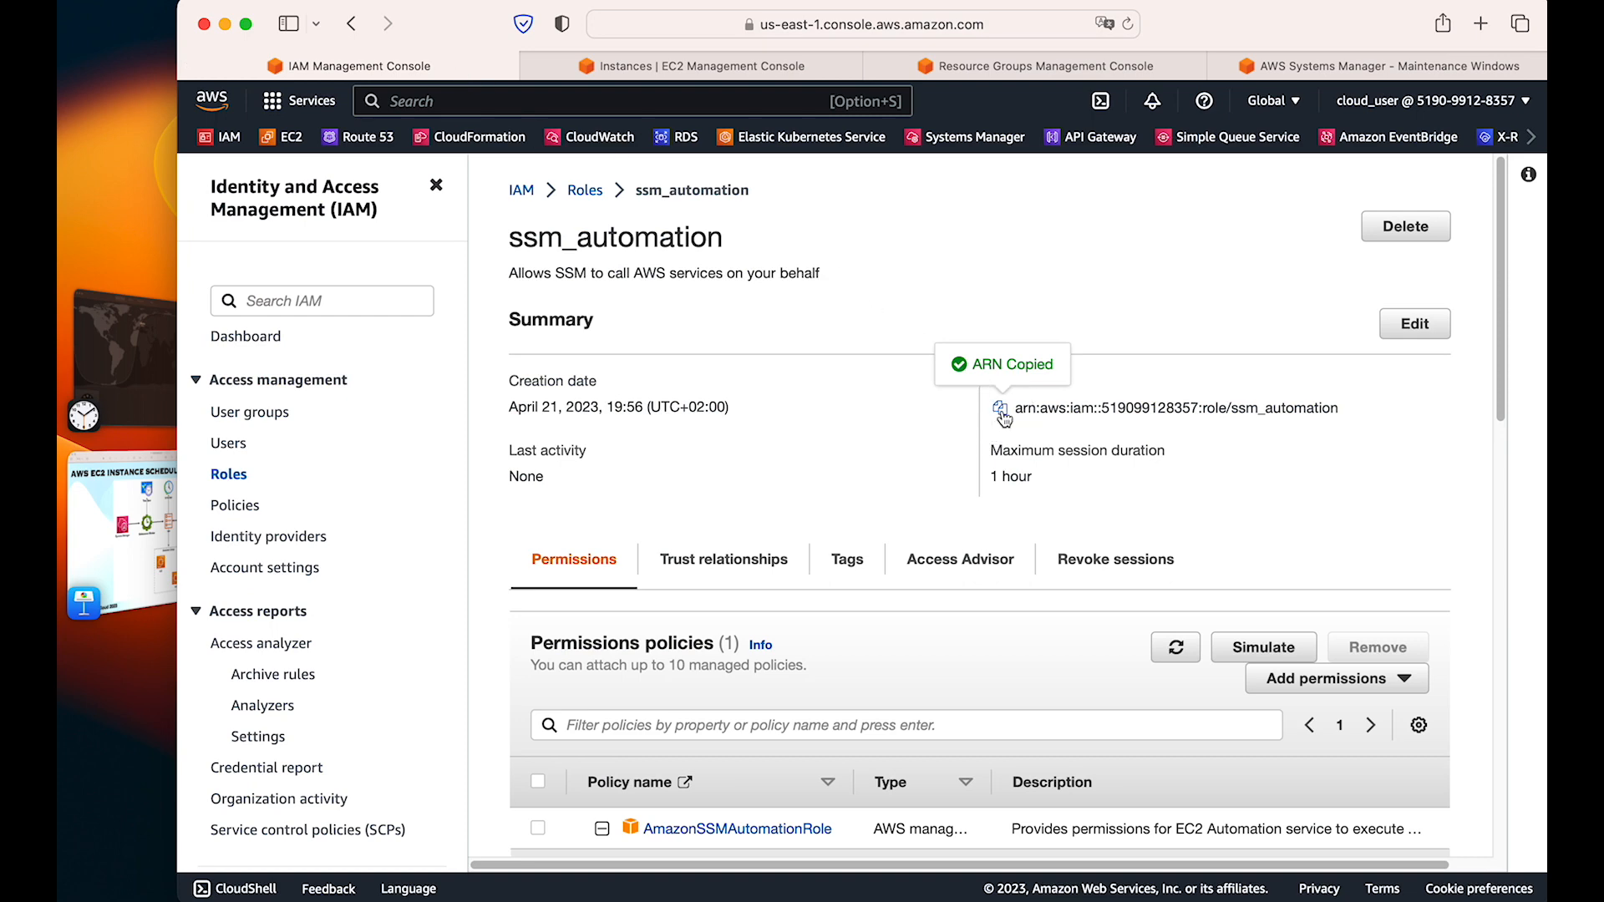
scroll(919, 502, "down", 3)
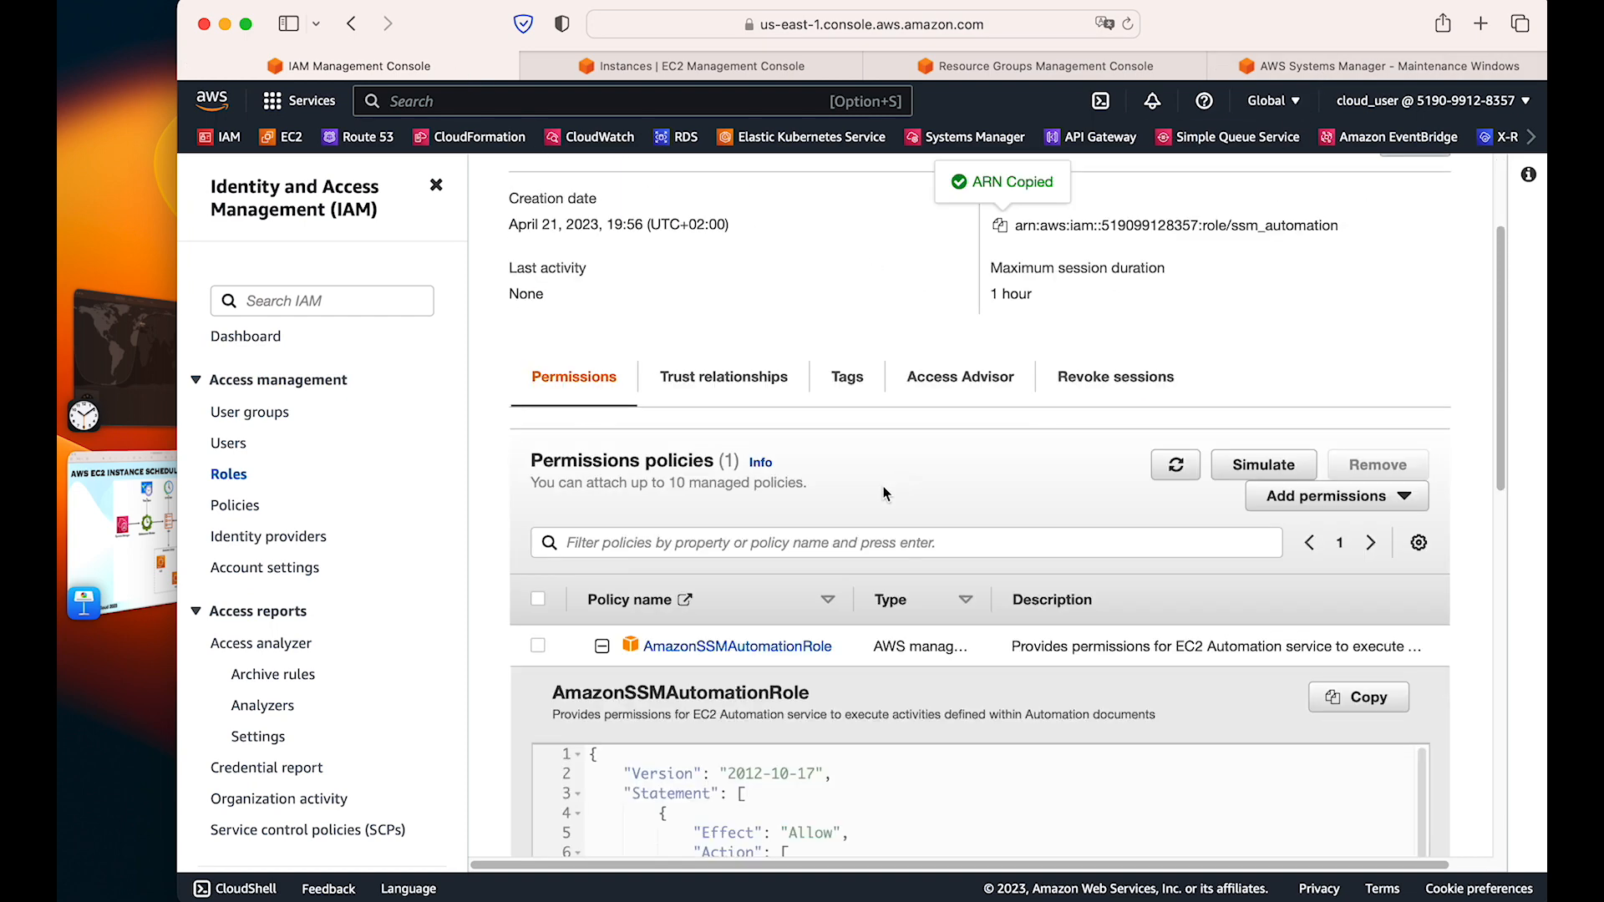
scroll(635, 652, "down", 8)
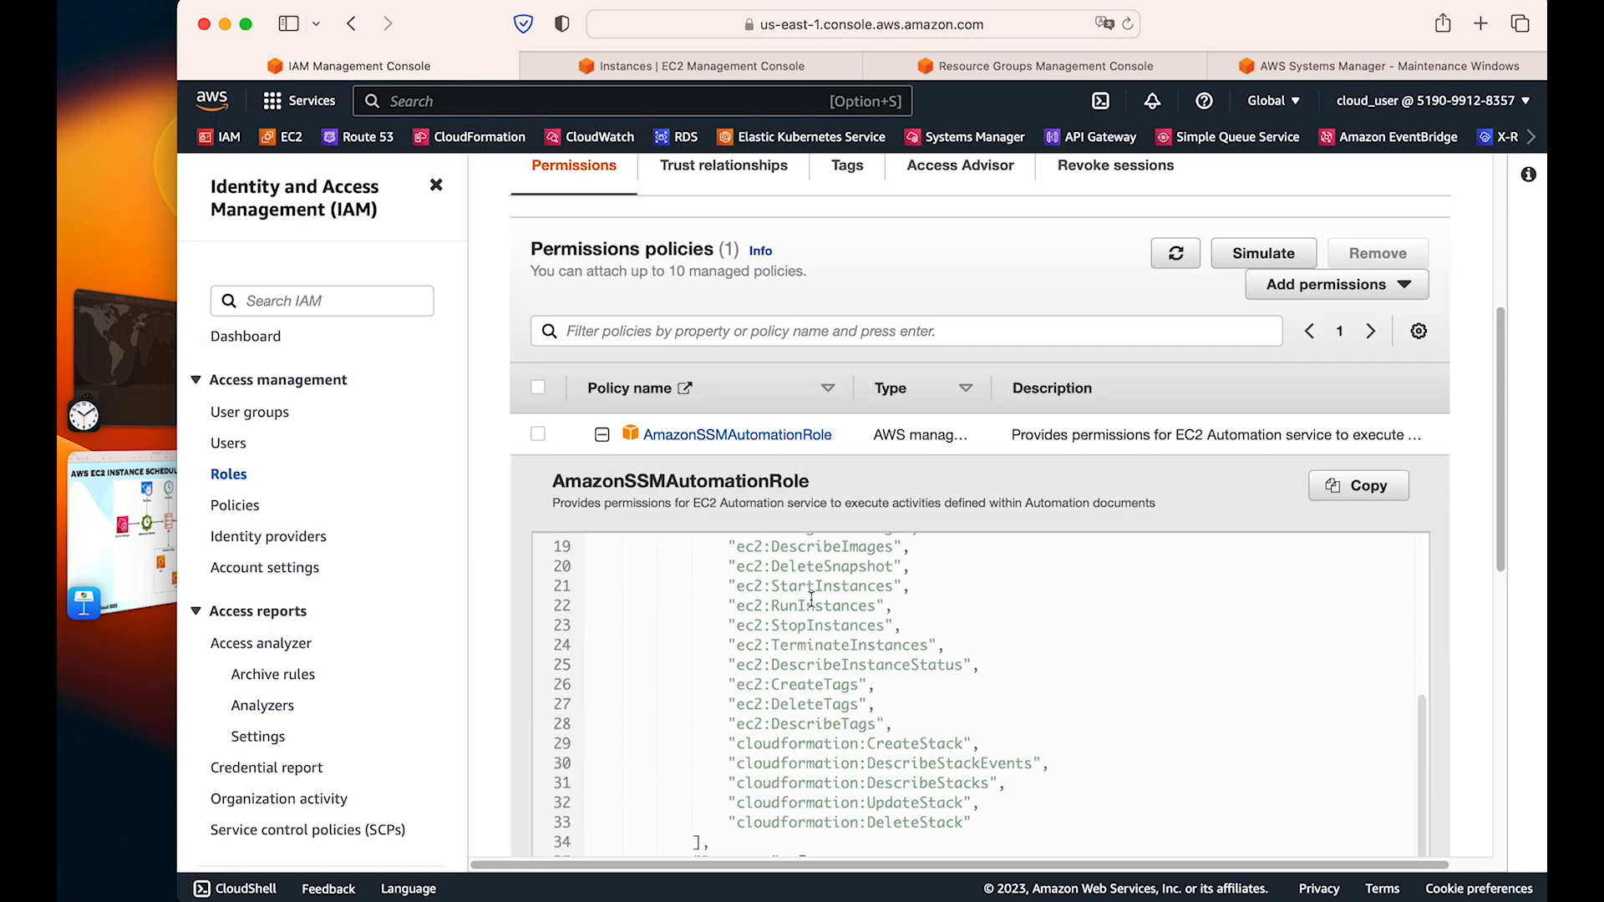
double_click(816, 587)
double_click(815, 625)
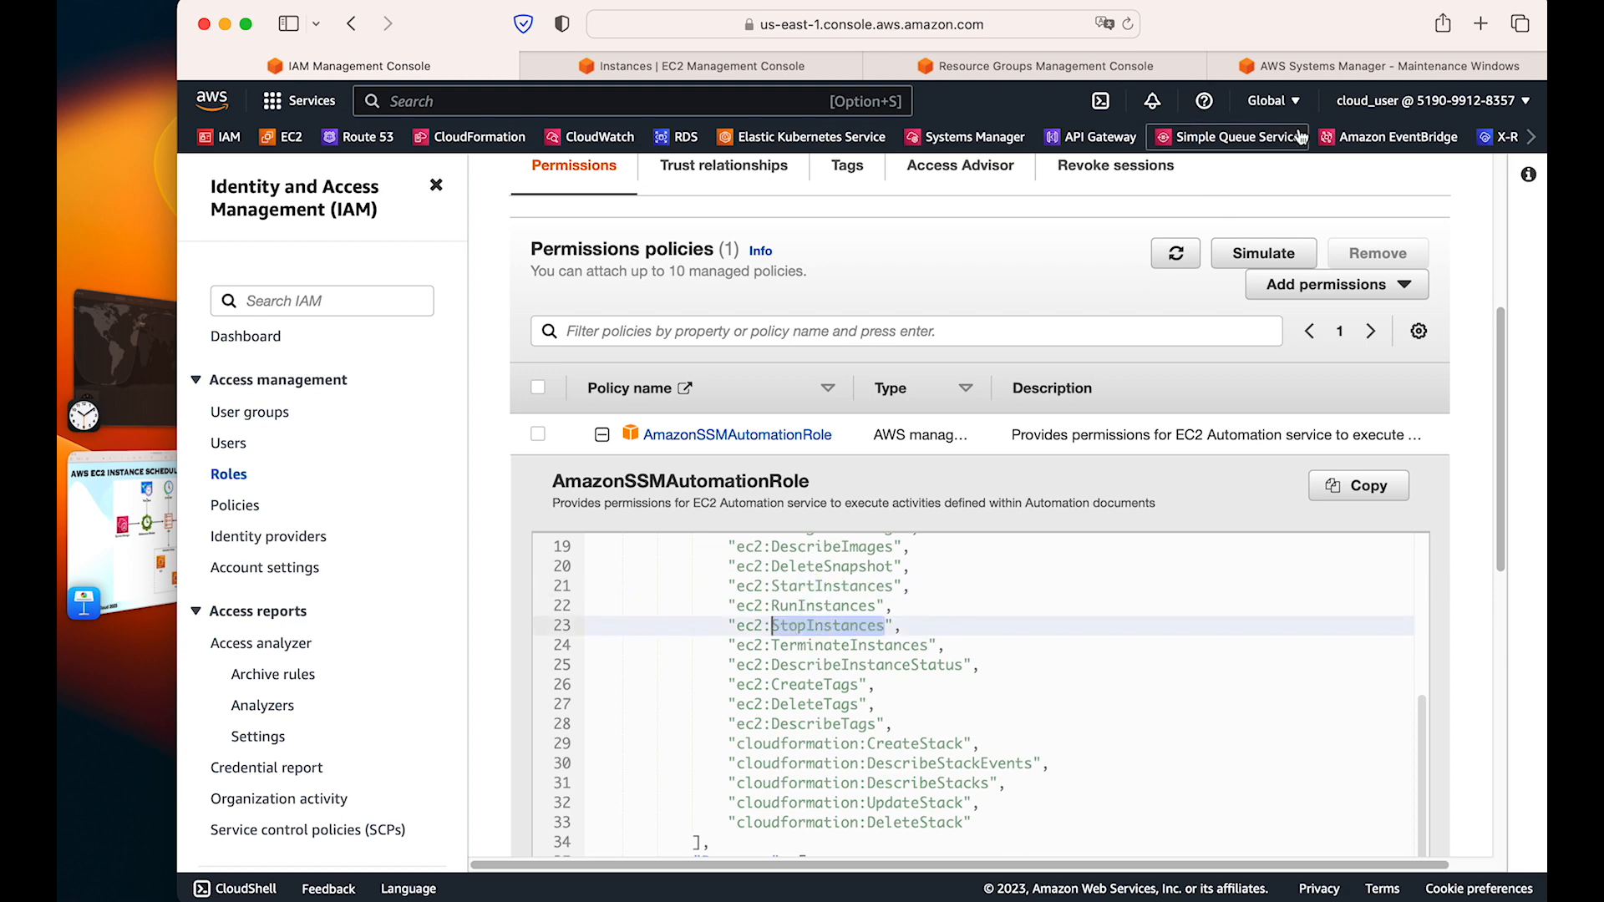
left_click(1338, 67)
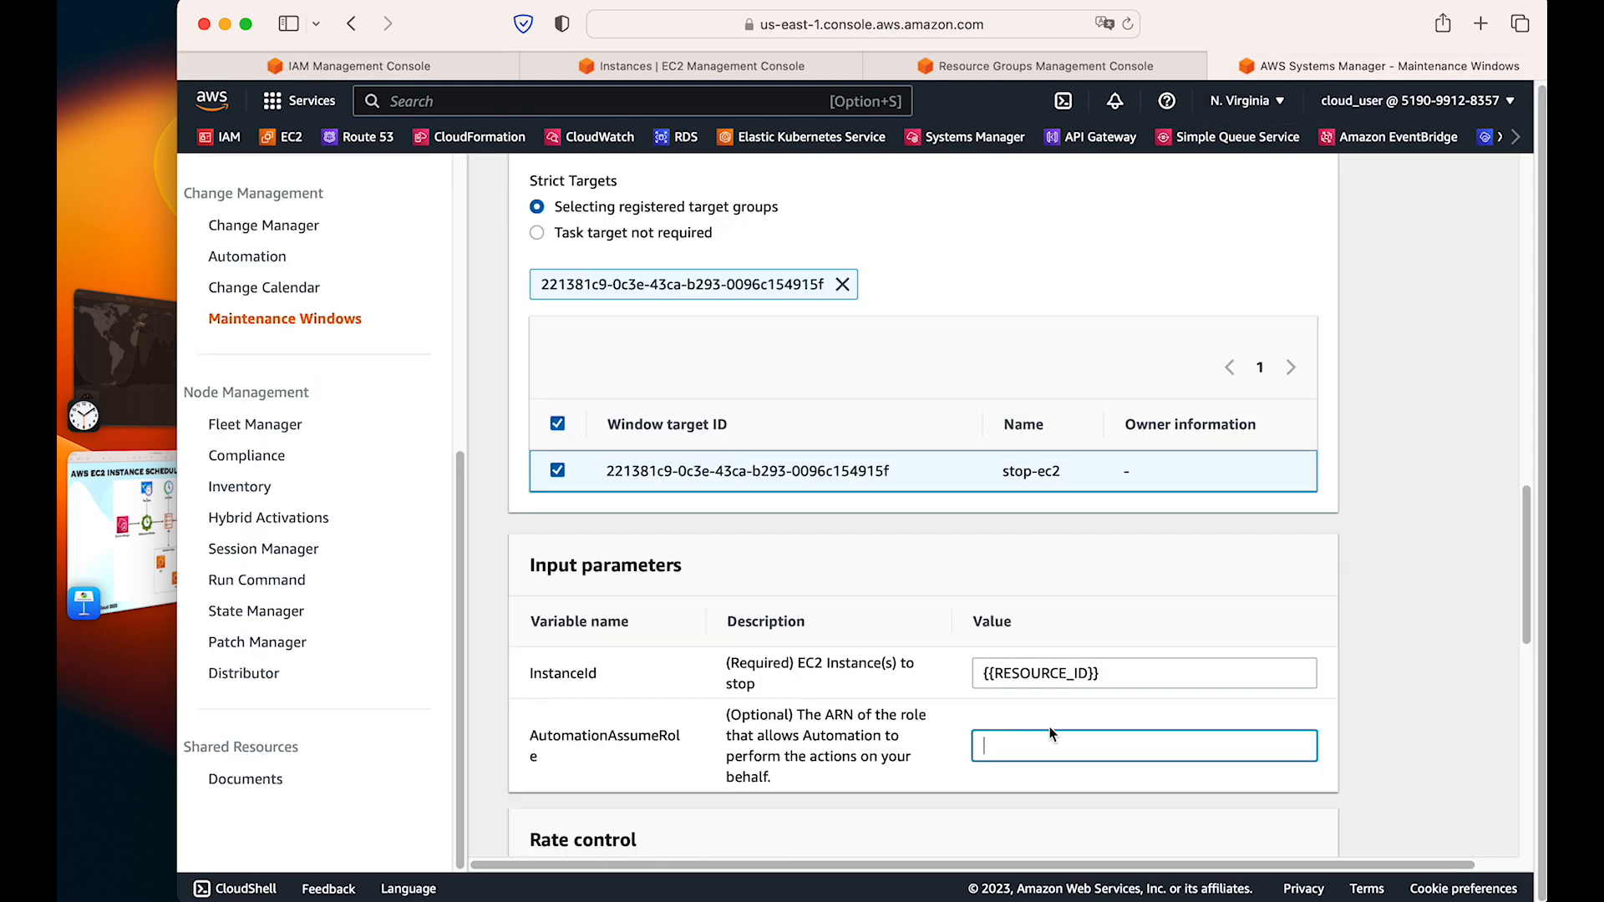
key("super+v")
Step: Set the task's rate control to a concurrency of 2 targets and an error threshold of 1 error
scroll(1417, 694, "down", 6)
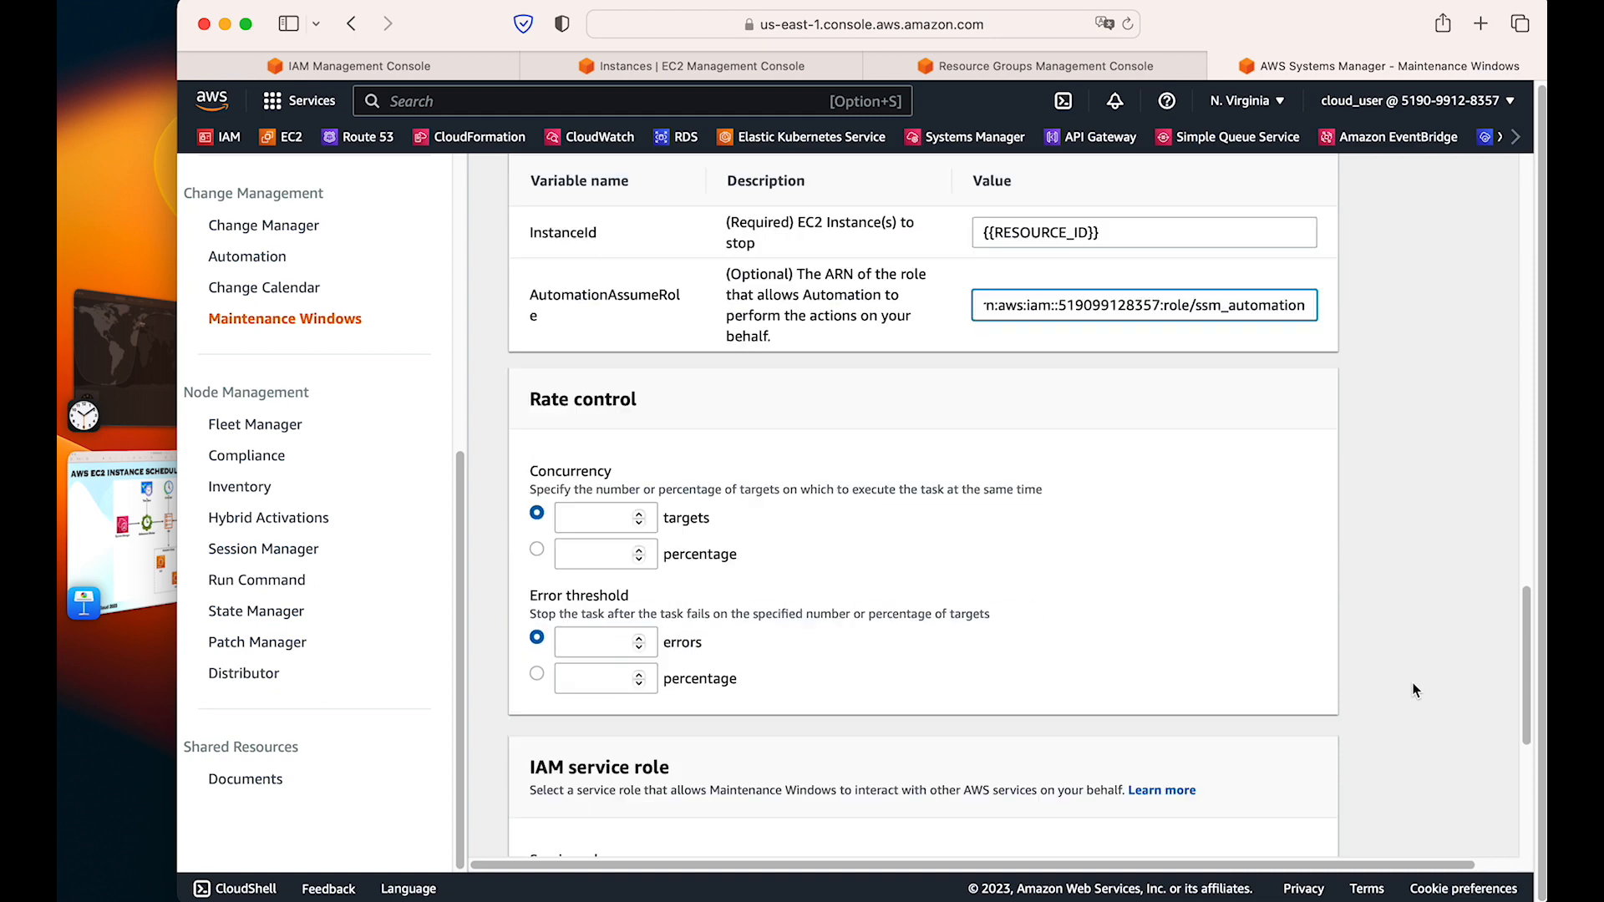
left_click(605, 416)
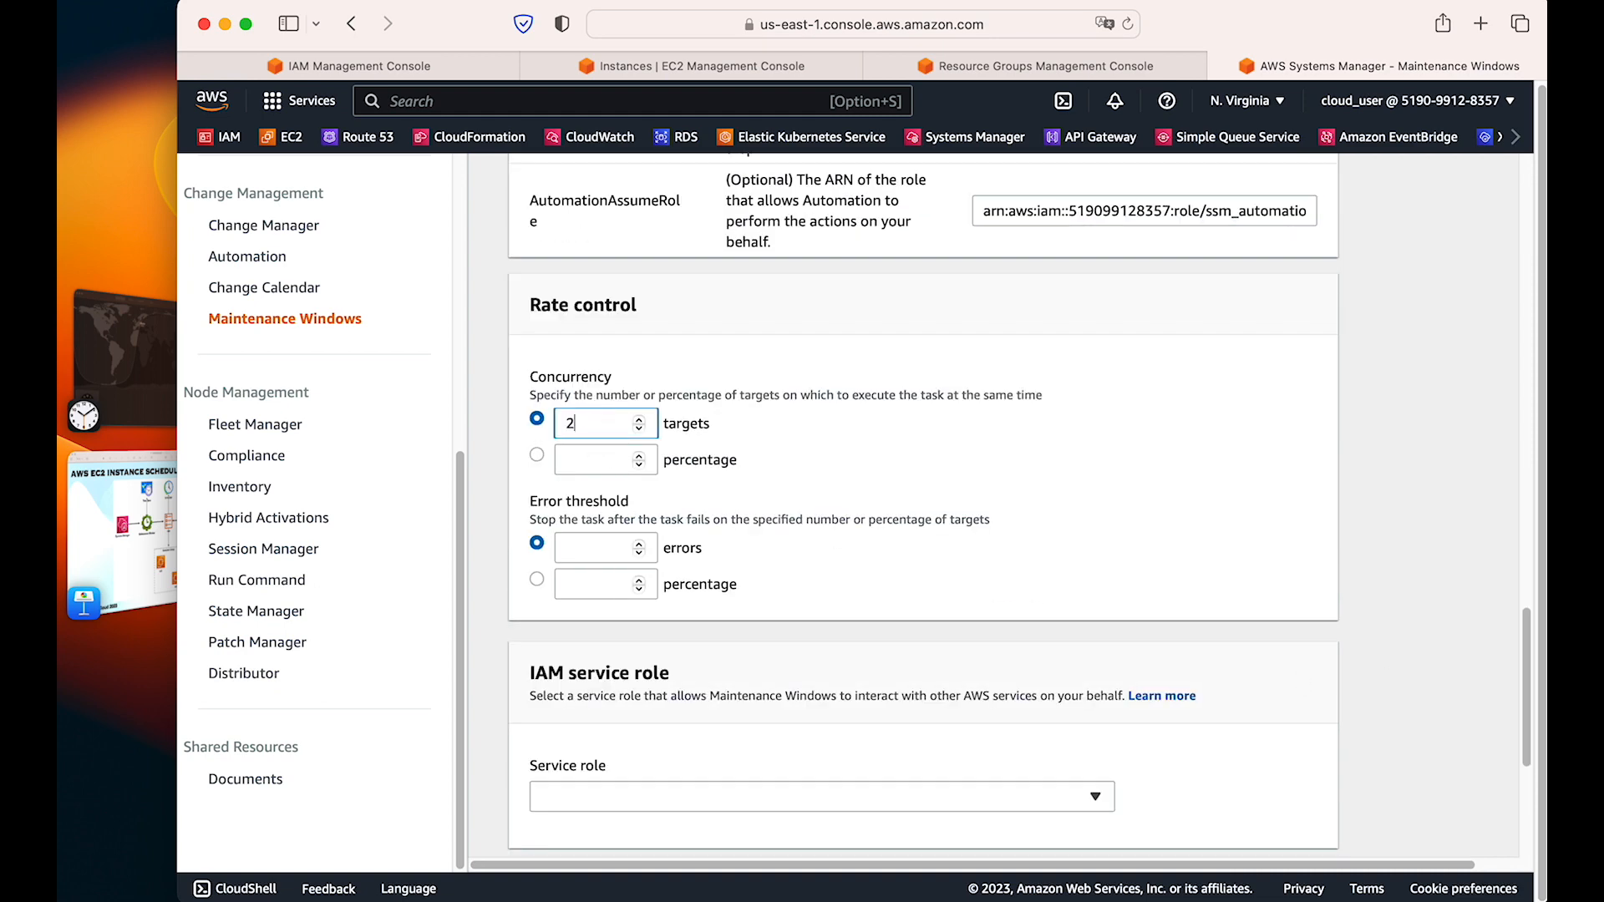
left_click(585, 551)
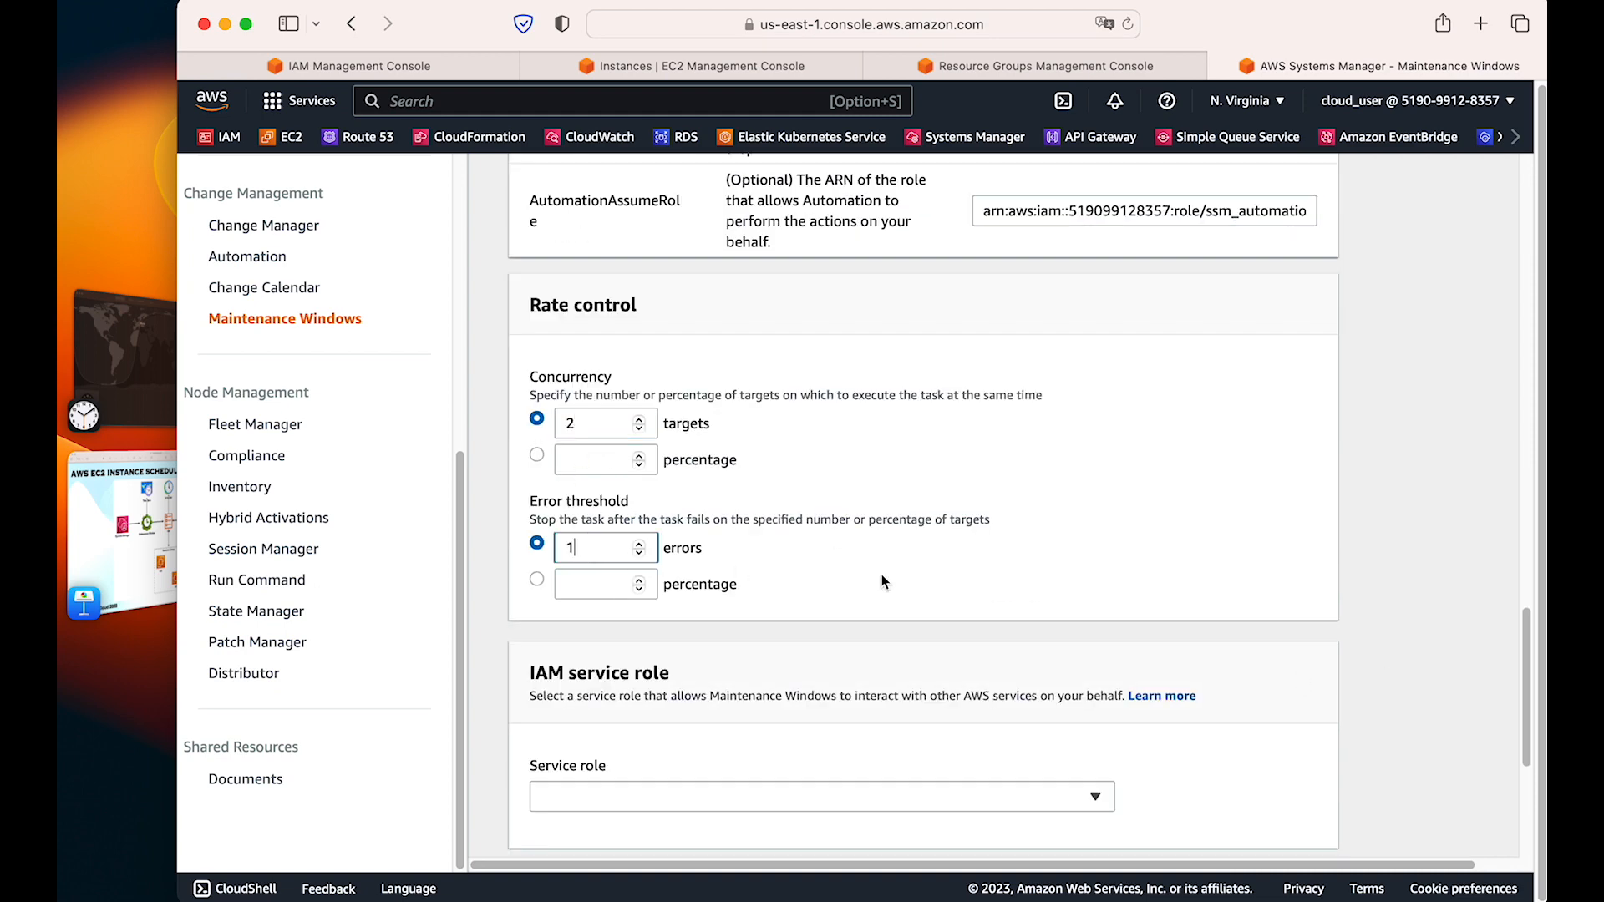
scroll(881, 581, "down", 3)
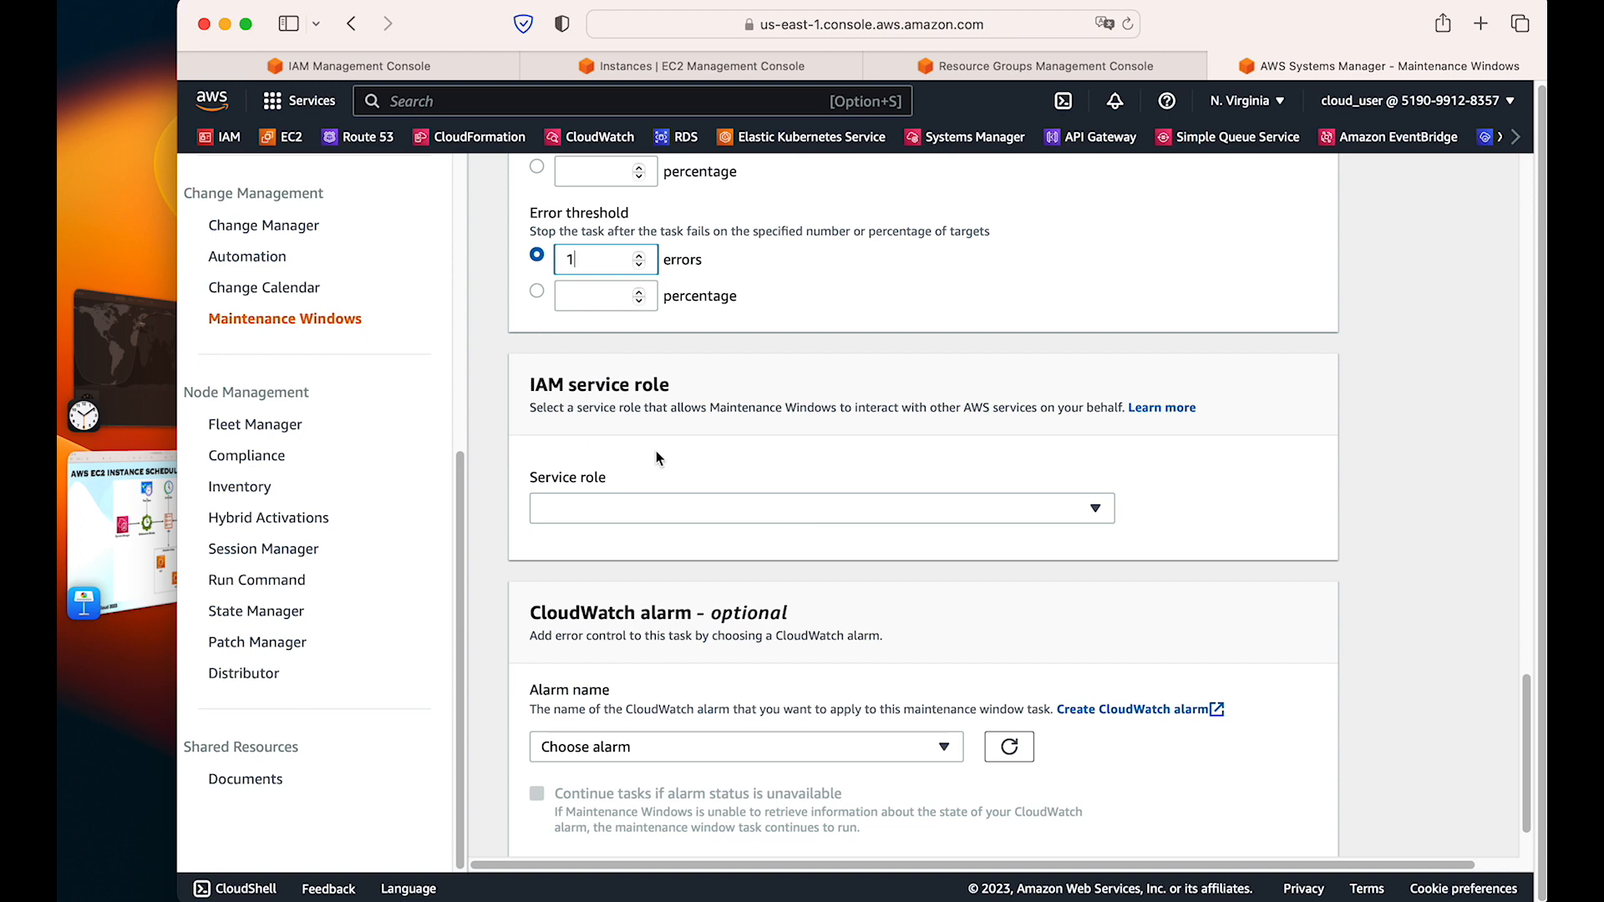
Step: Register the stop-ec2 Automation task in the maintenance window, leaving the service role and CloudWatch alarm unset
scroll(884, 711, "down", 1)
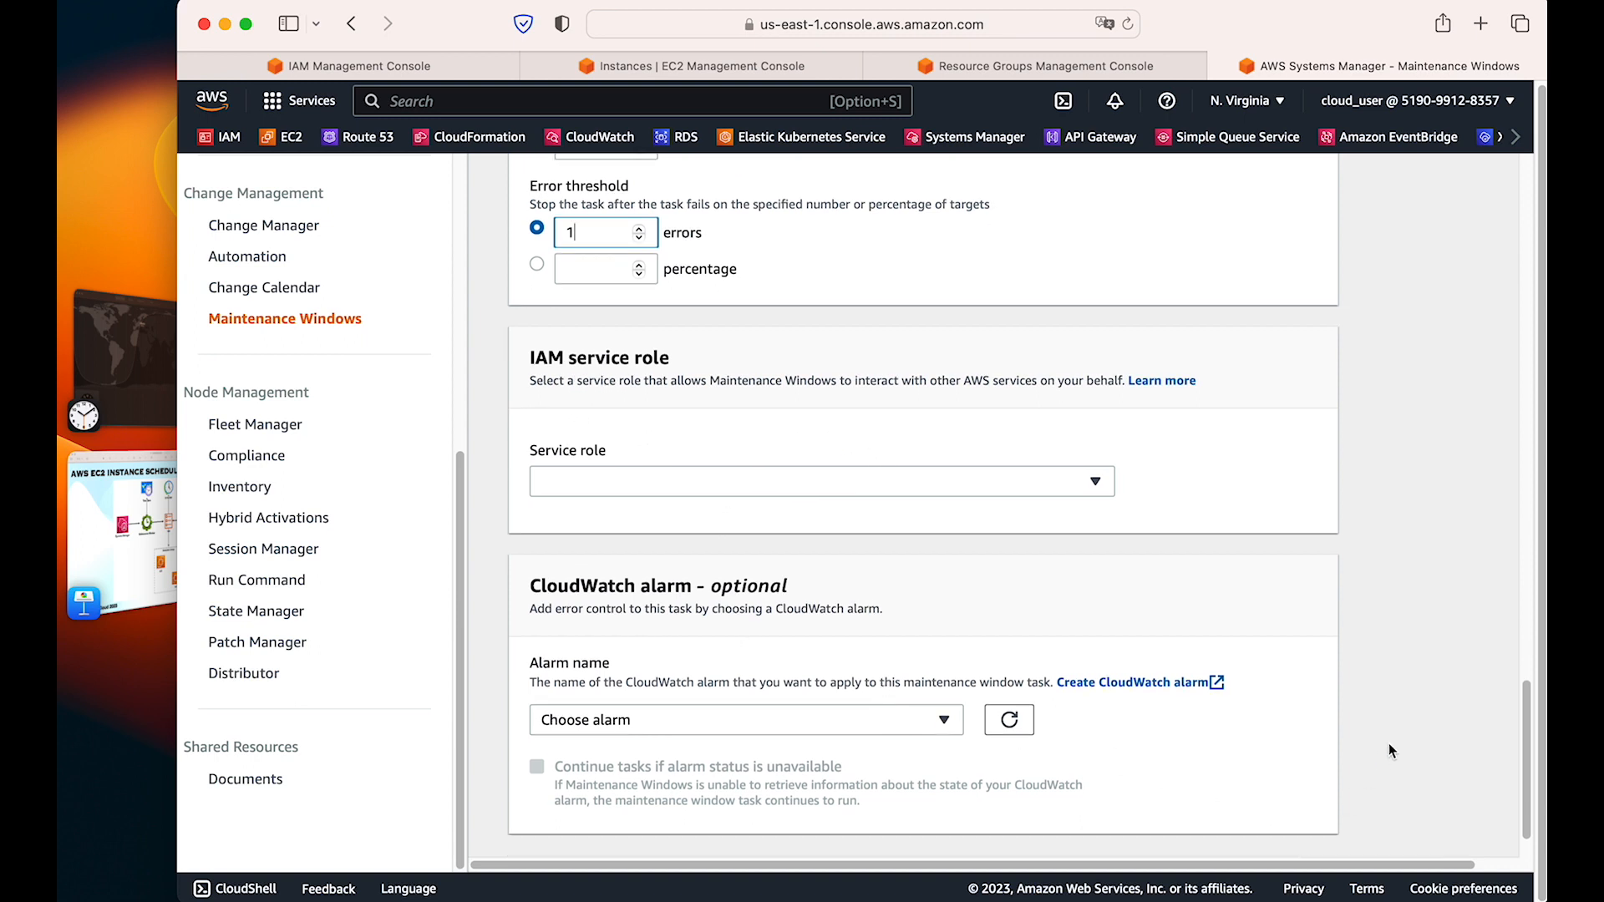
scroll(1380, 753, "down", 2)
left_click(1255, 823)
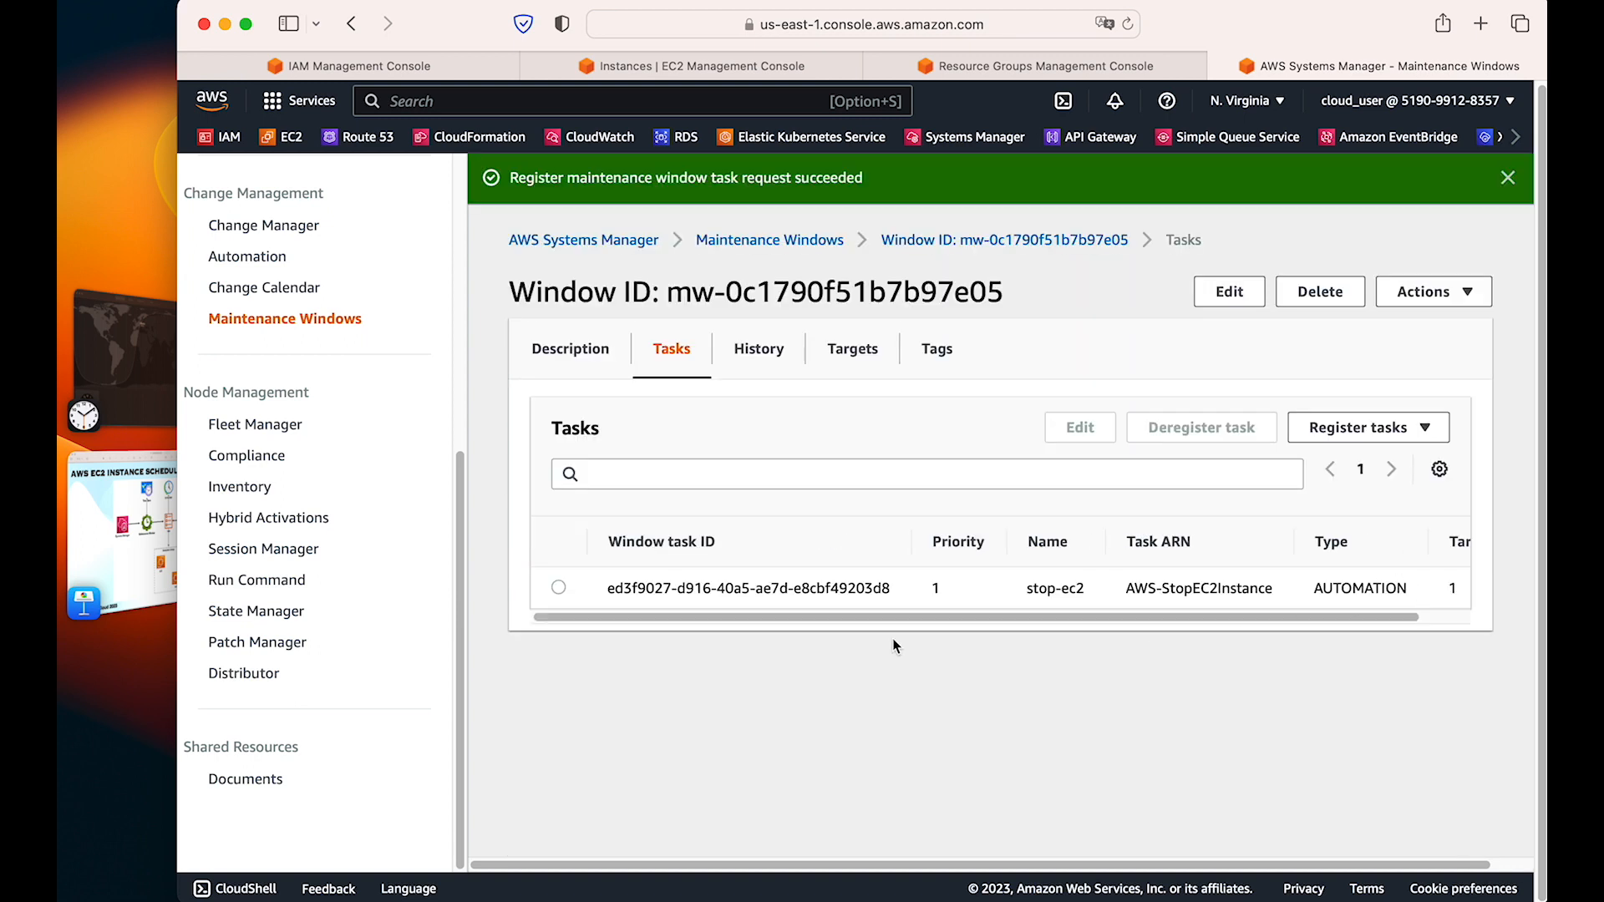
Step: Review the stop-ec2 window's registered task and target, and return to the maintenance windows list
left_click_drag(759, 624, 1034, 616)
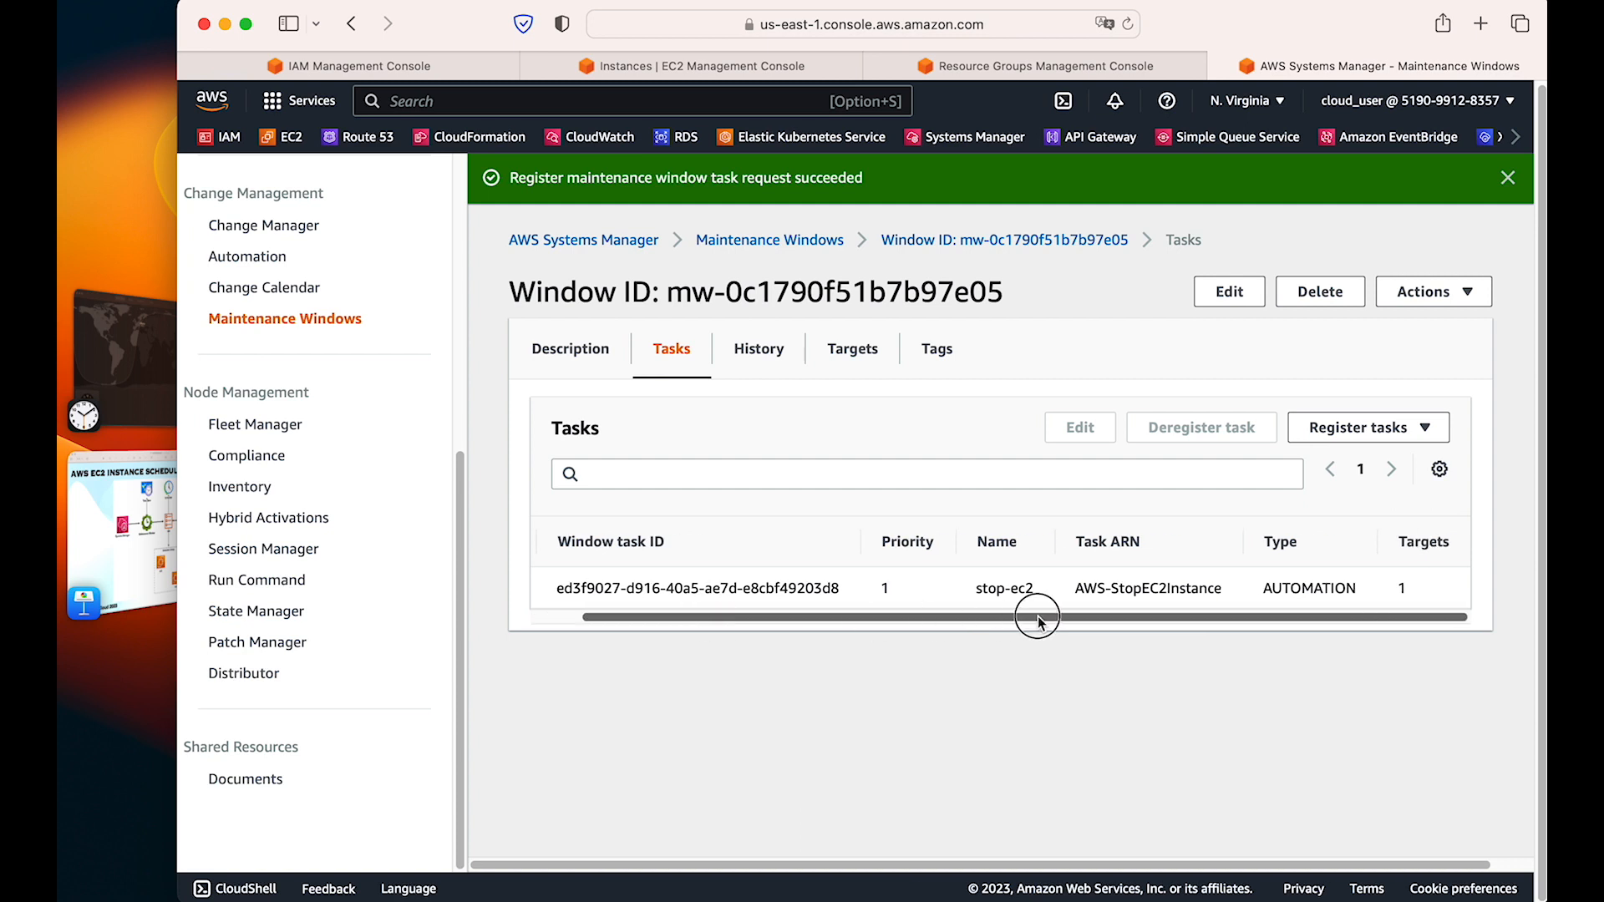
double_click(1055, 578)
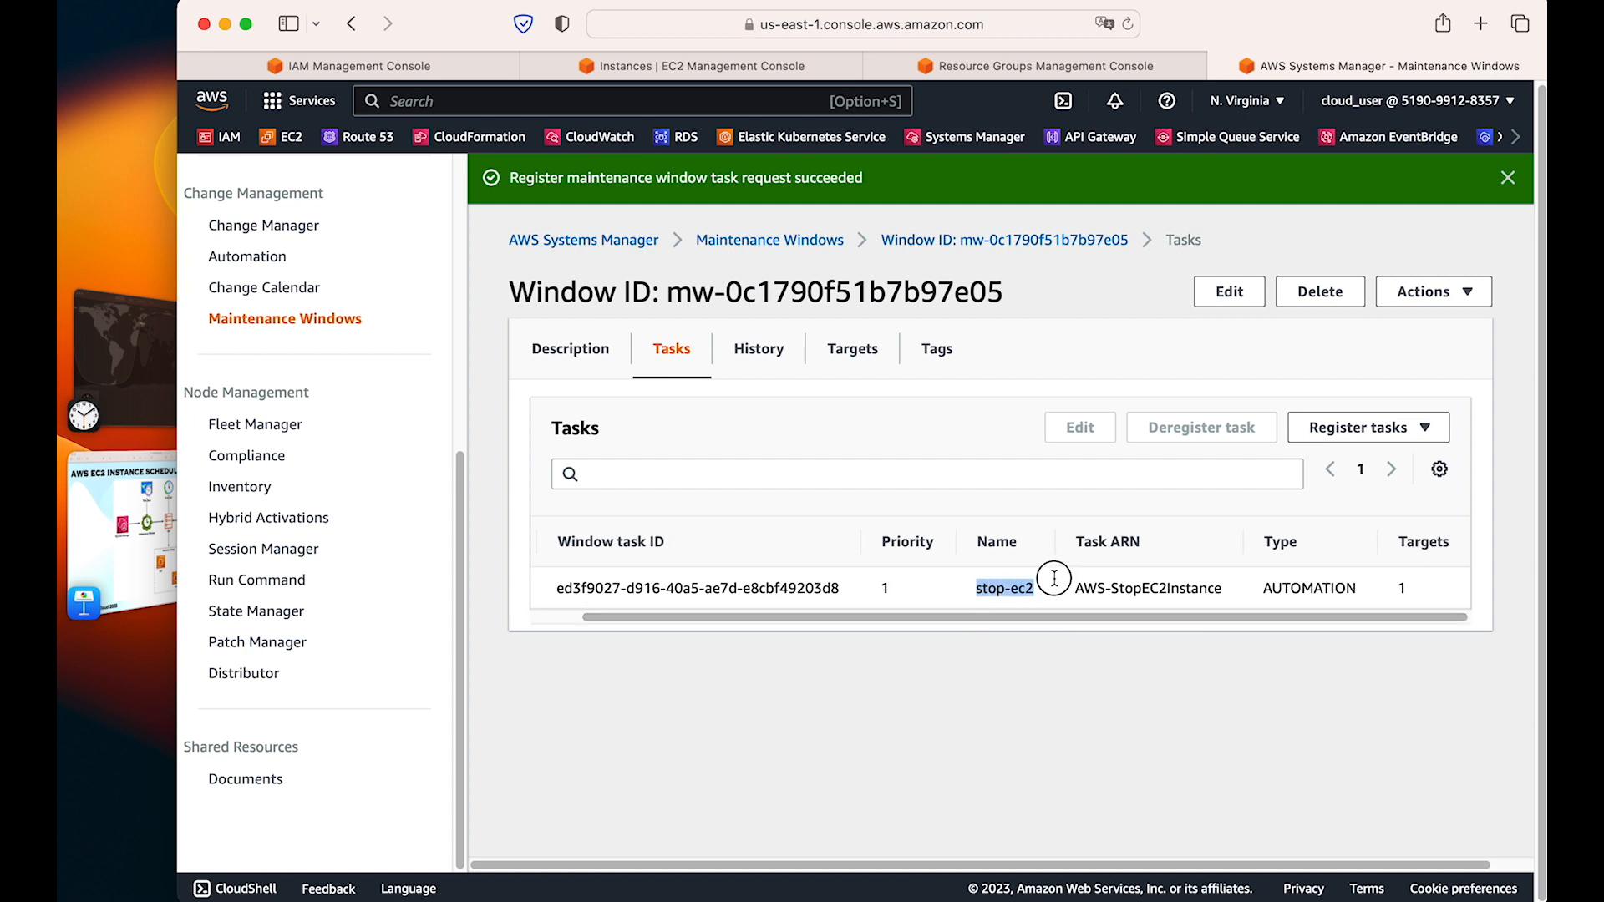
left_click(848, 351)
left_click_drag(993, 558, 1120, 530)
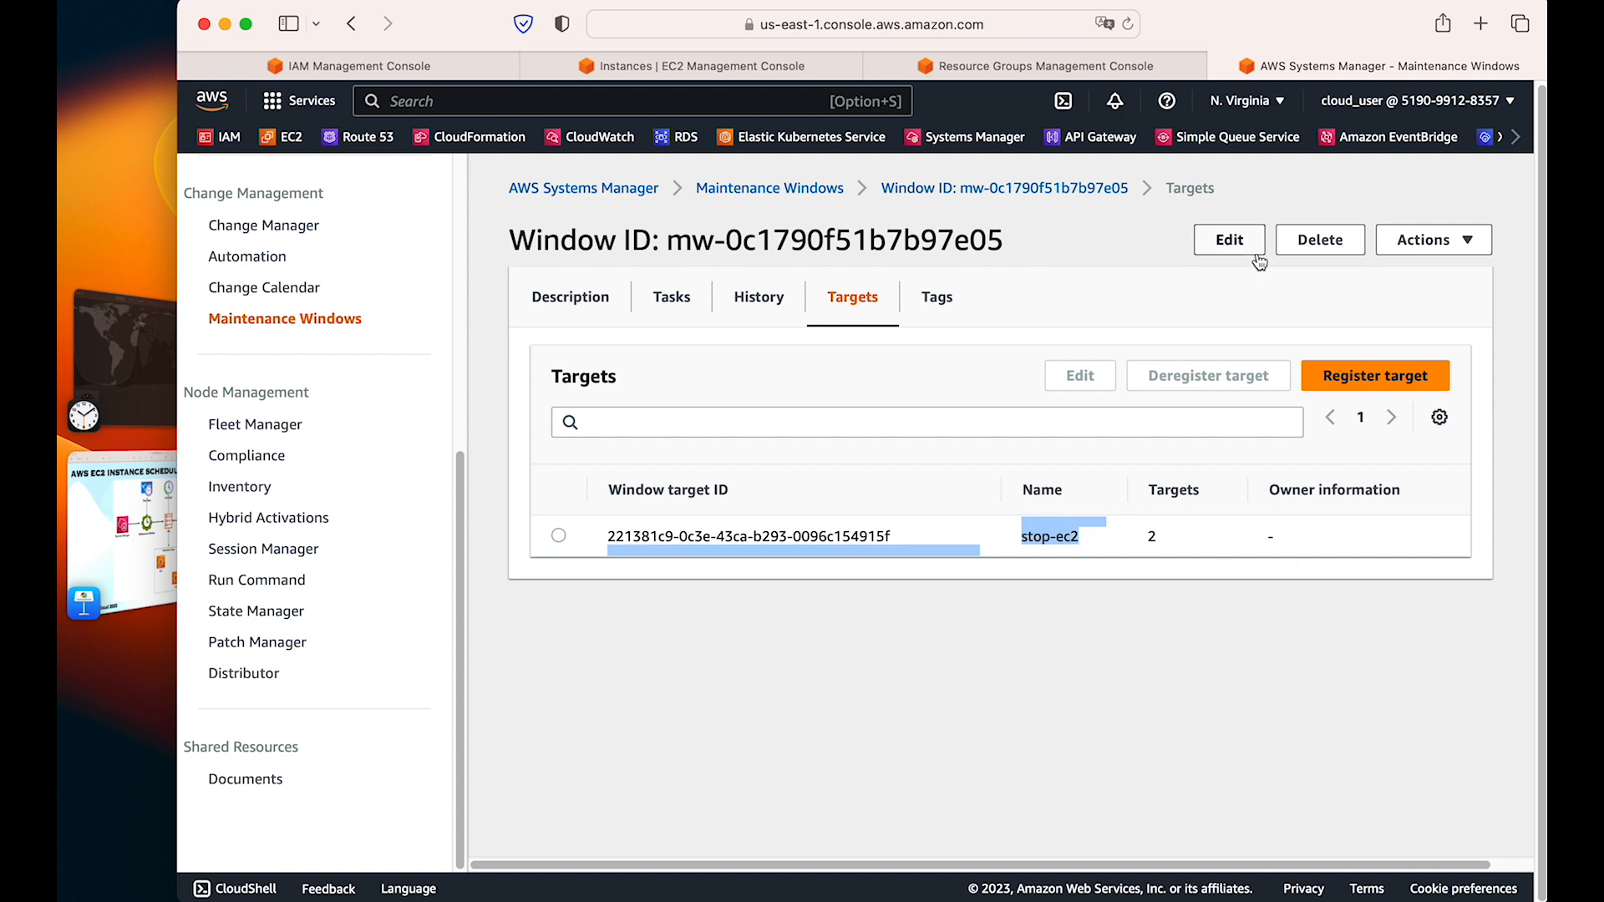
left_click(756, 190)
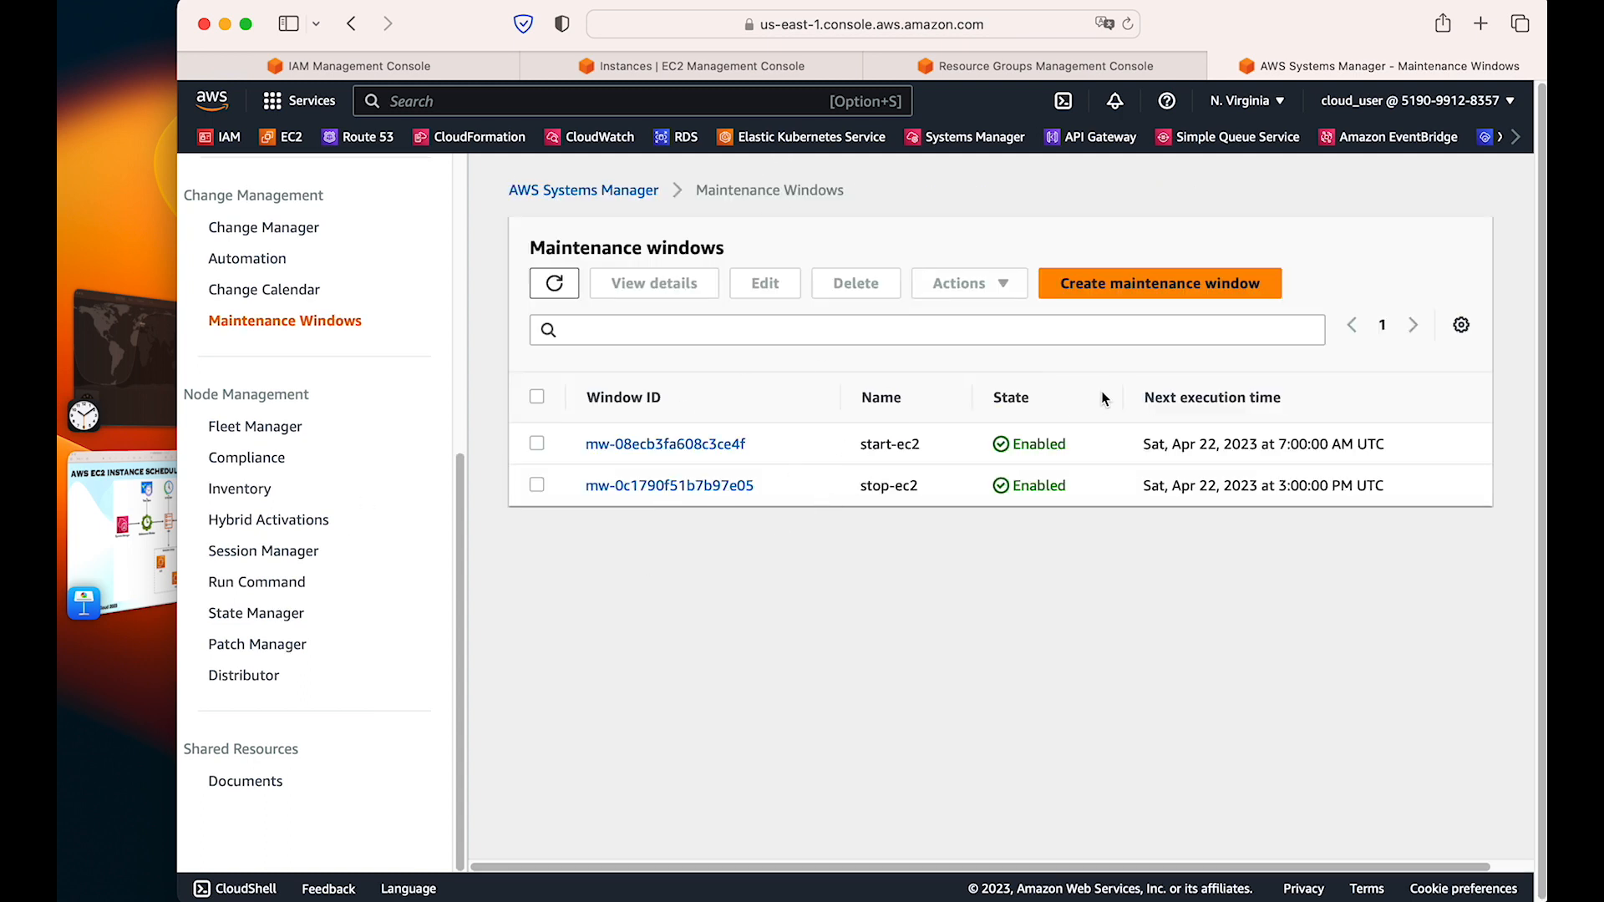
Step: View the EC2 instance schedule diagram in the schedule-p2 presentation and the current Berlin time in Clock
left_click(142, 534)
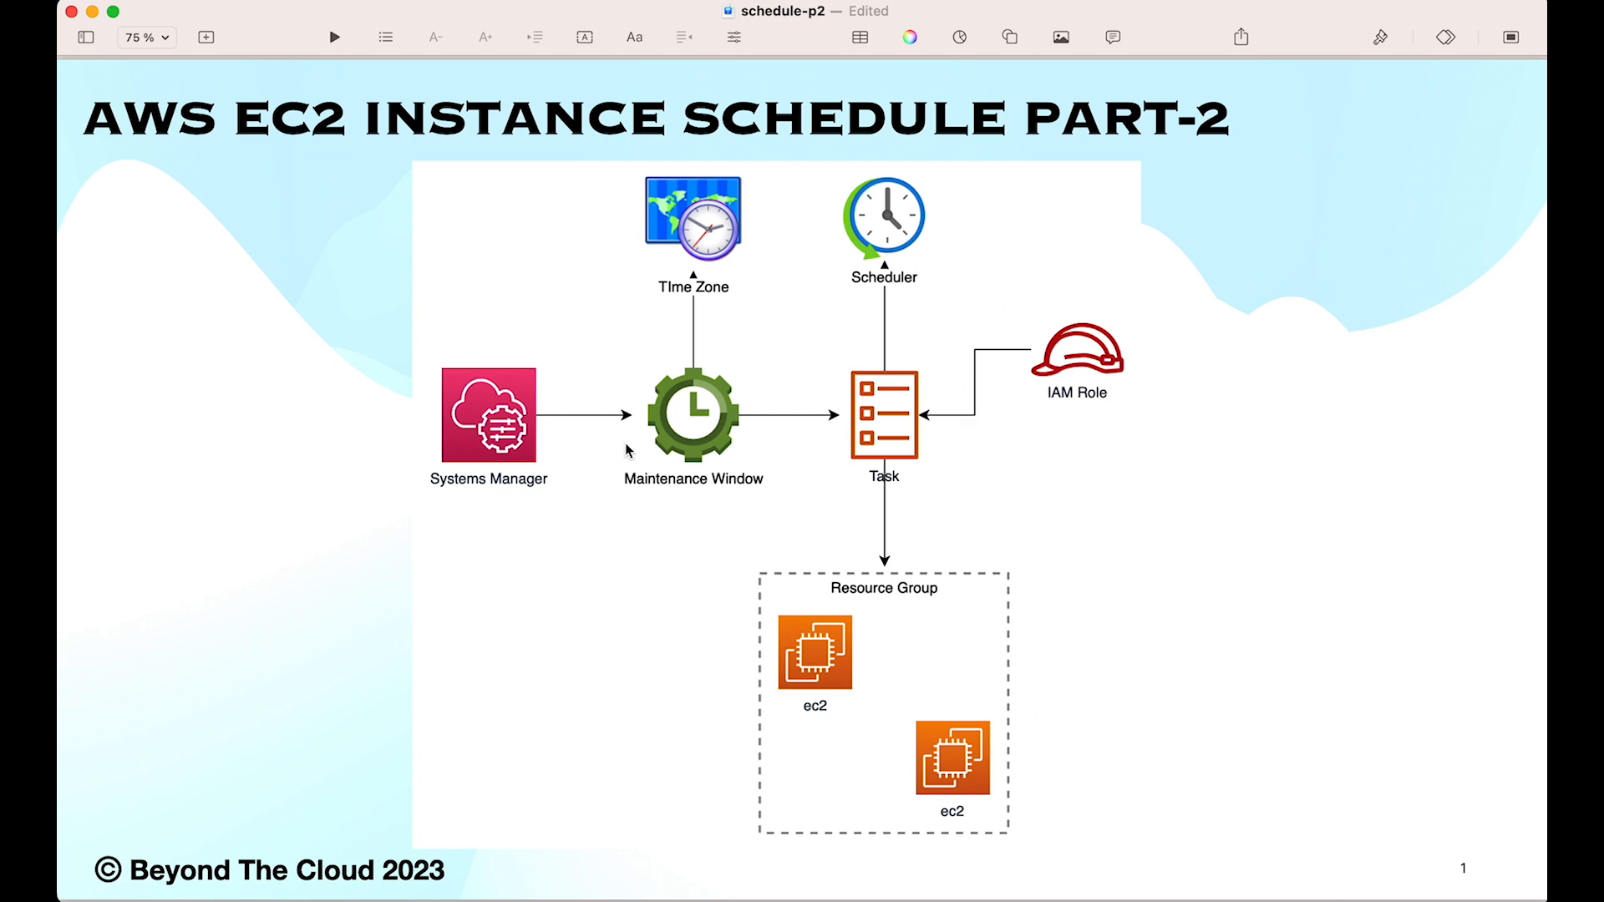
mouse_move(55, 547)
left_click(184, 535)
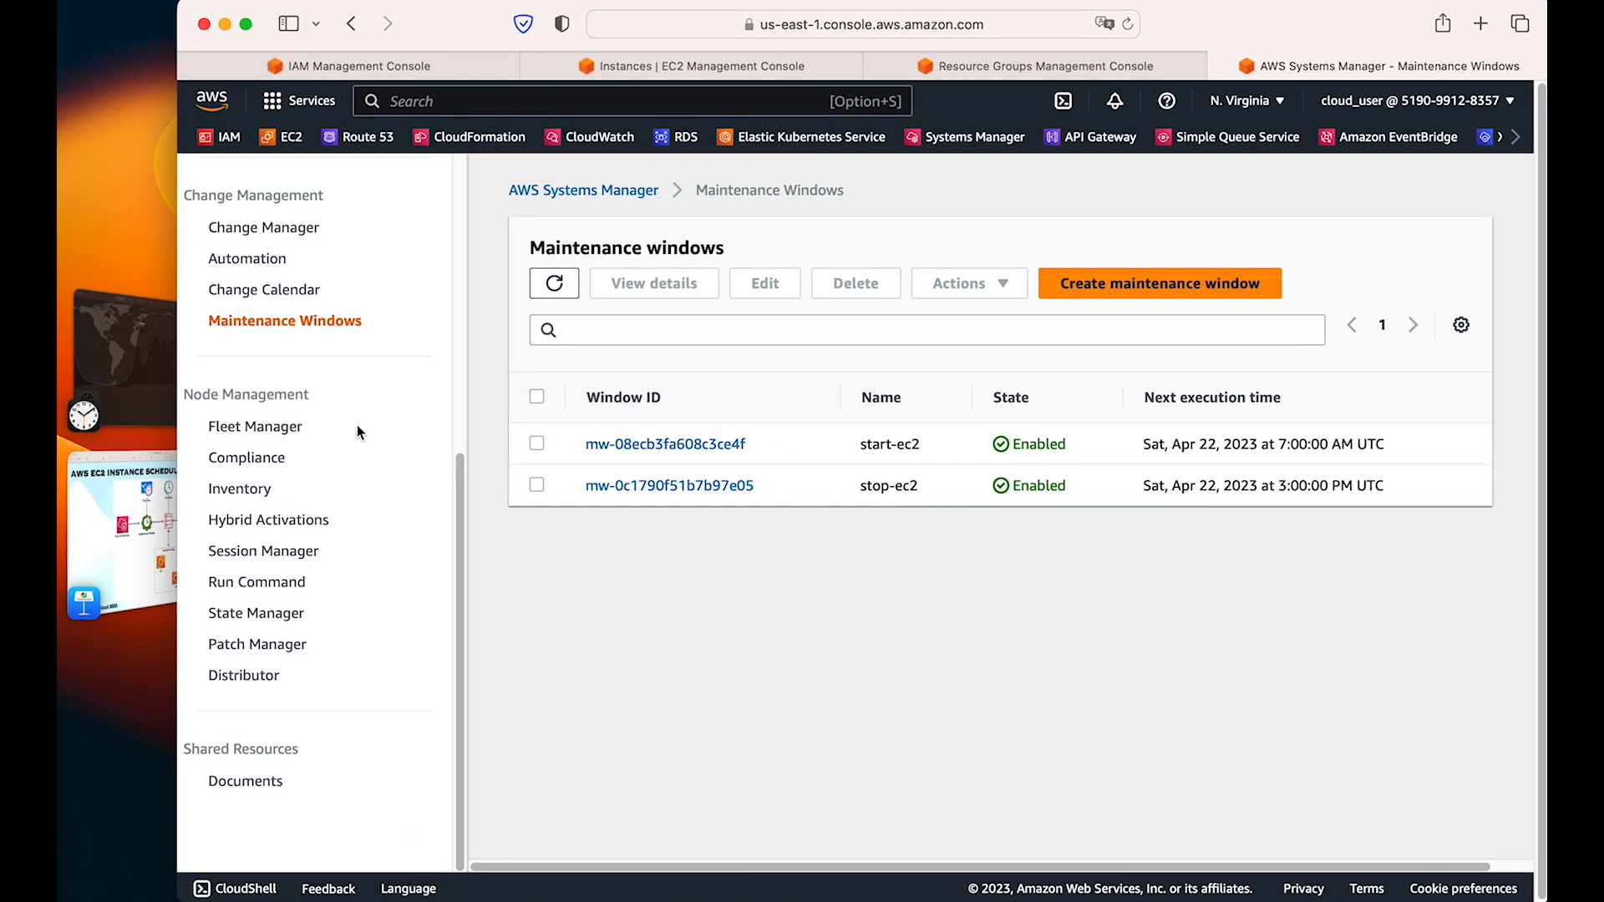
left_click(125, 368)
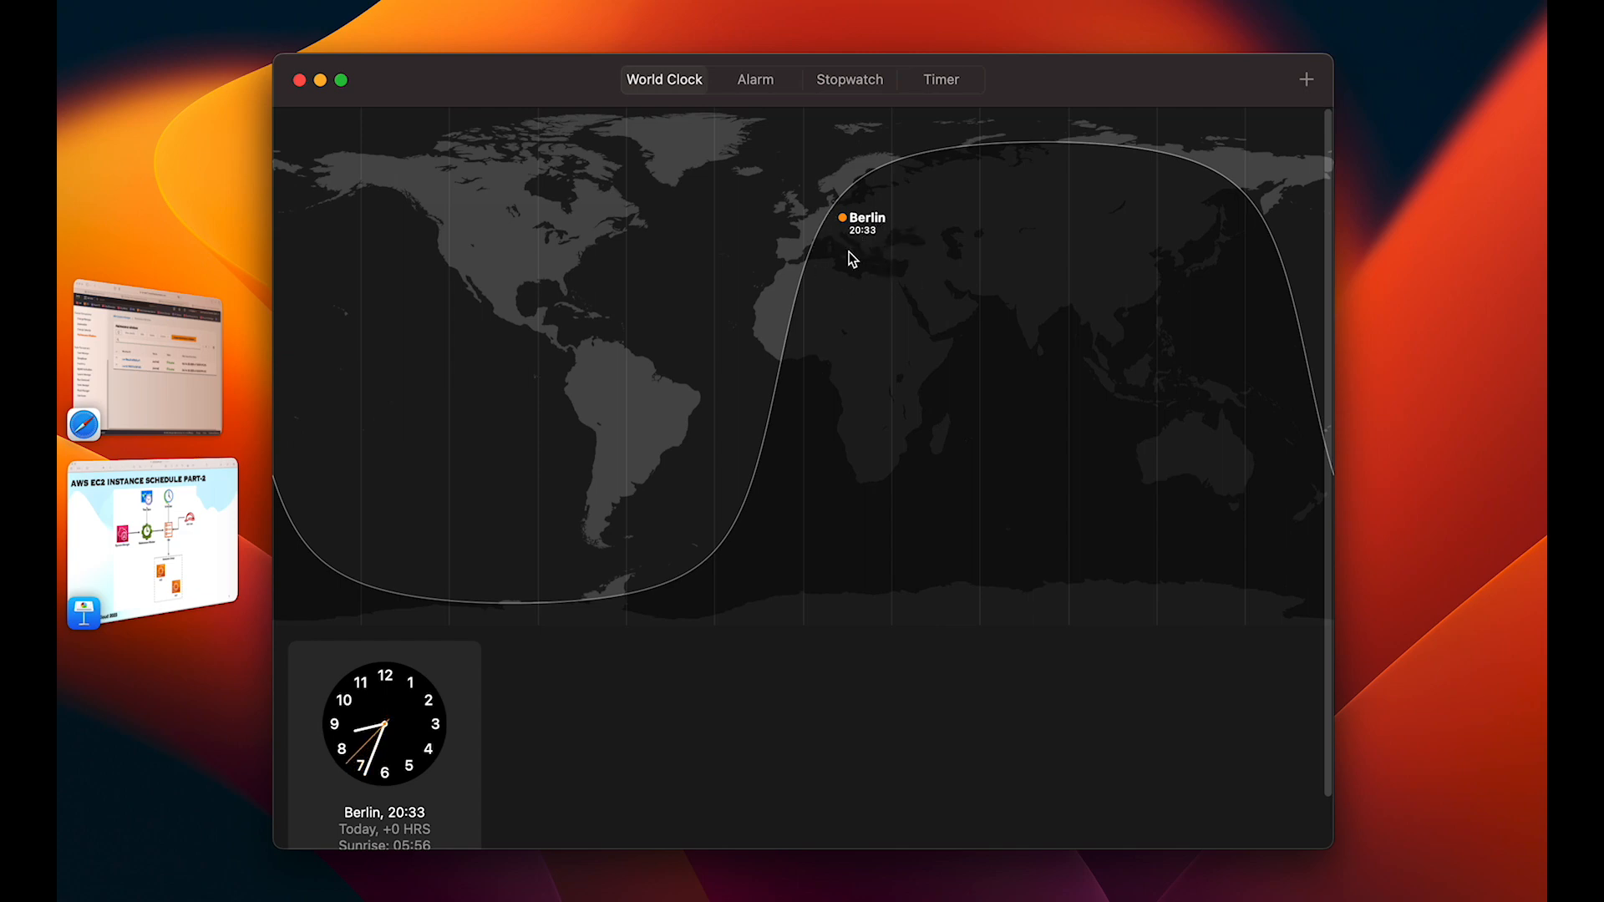
left_click(147, 359)
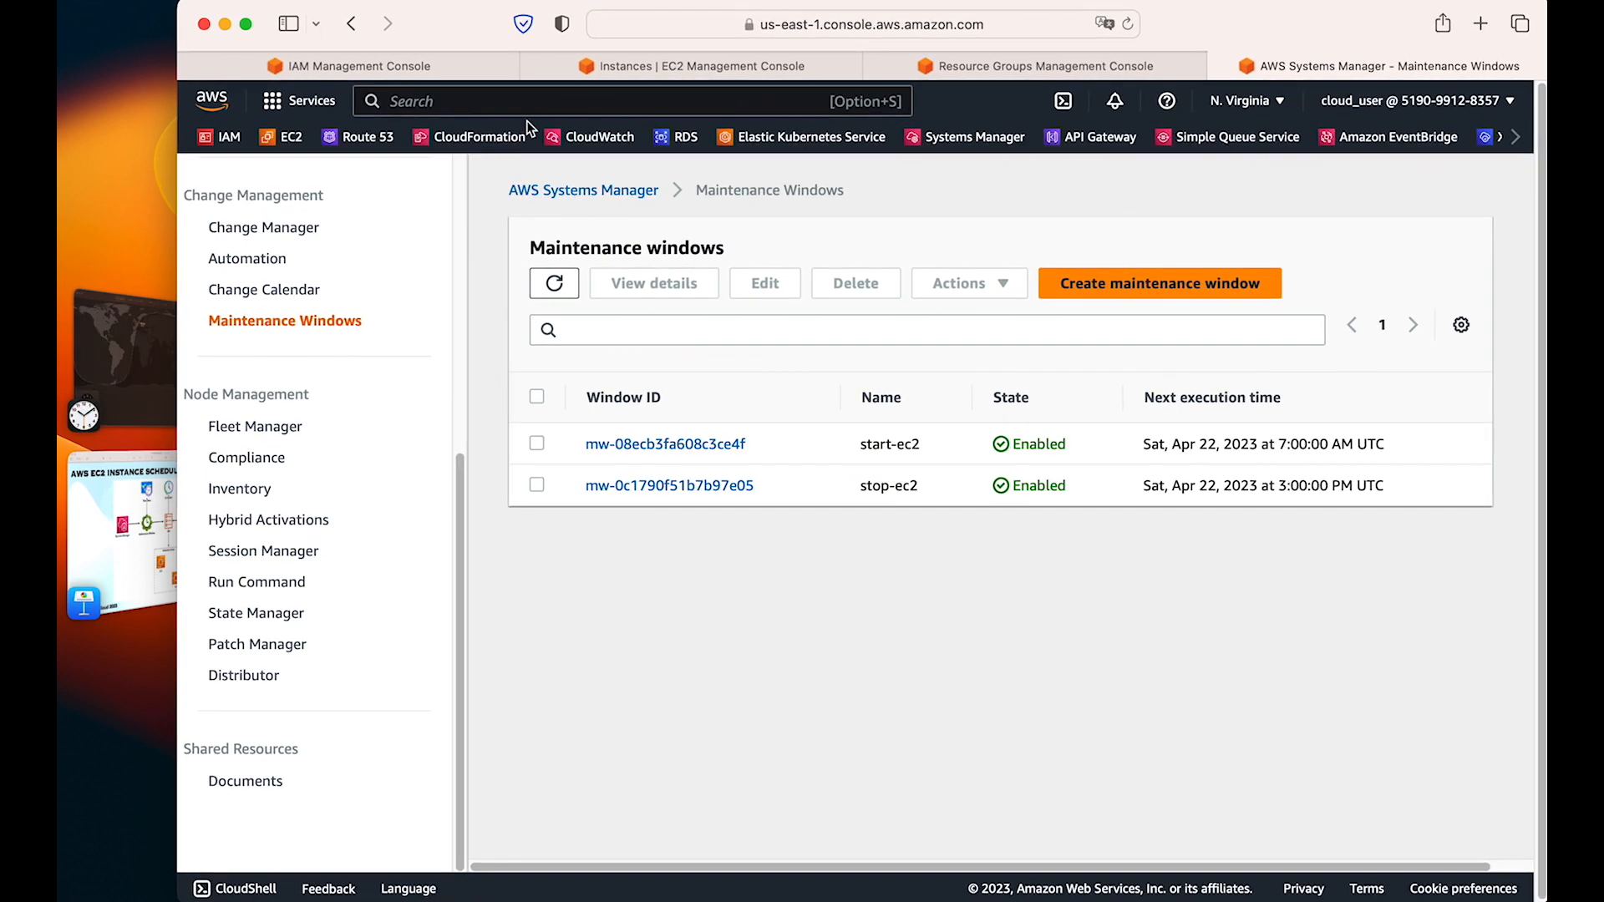
Step: Check the state of both Linux instances in the EC2 console
left_click(691, 66)
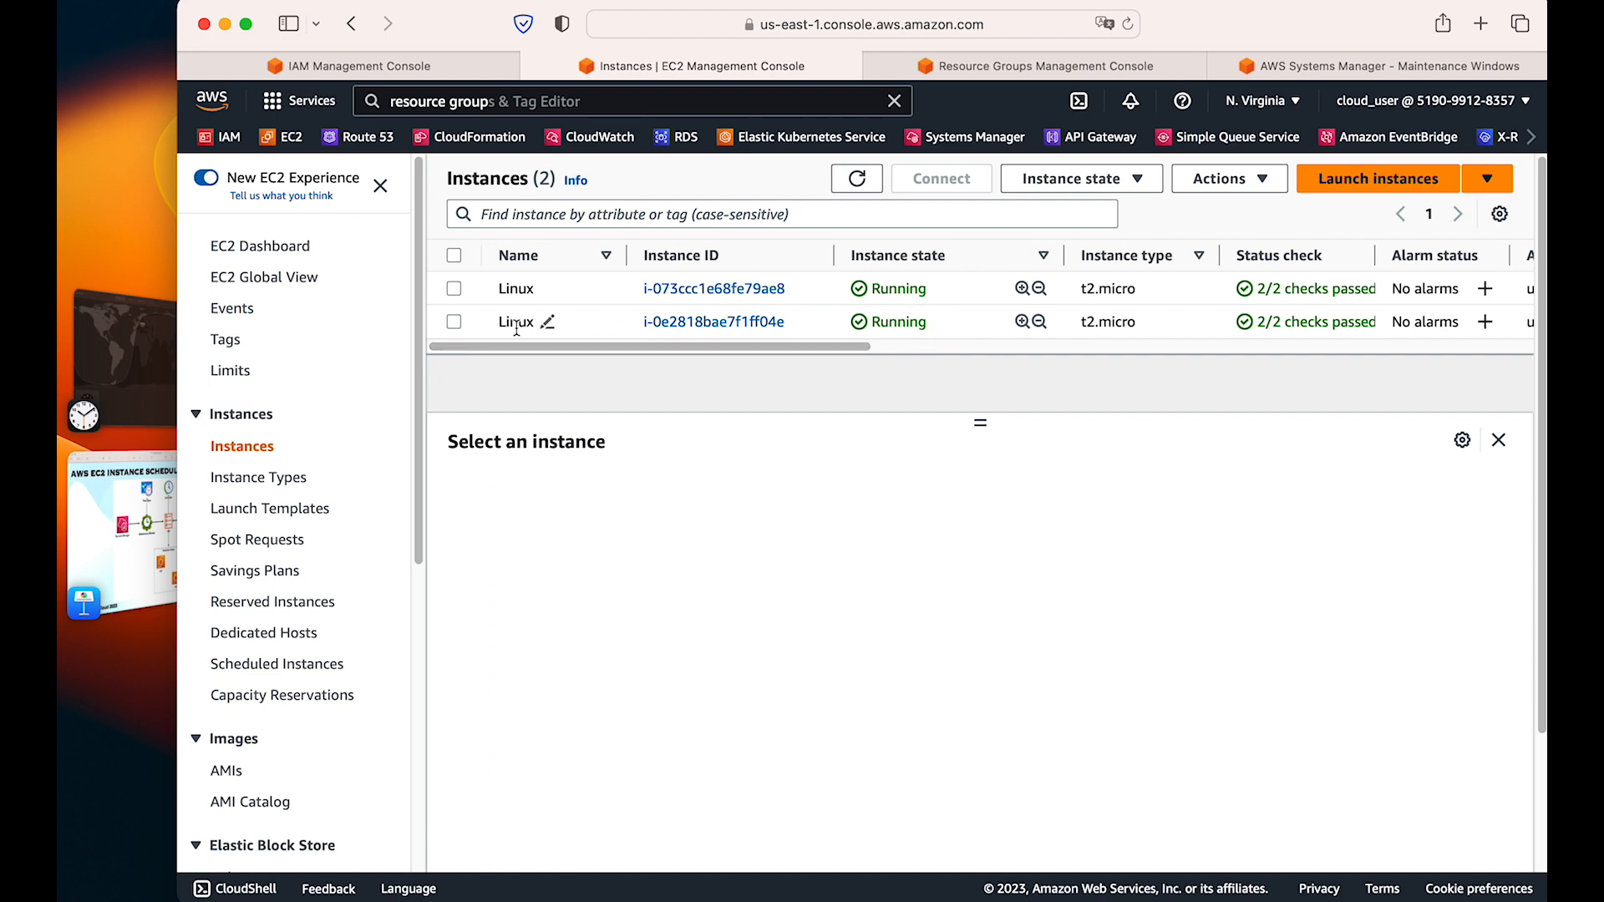
left_click(1429, 100)
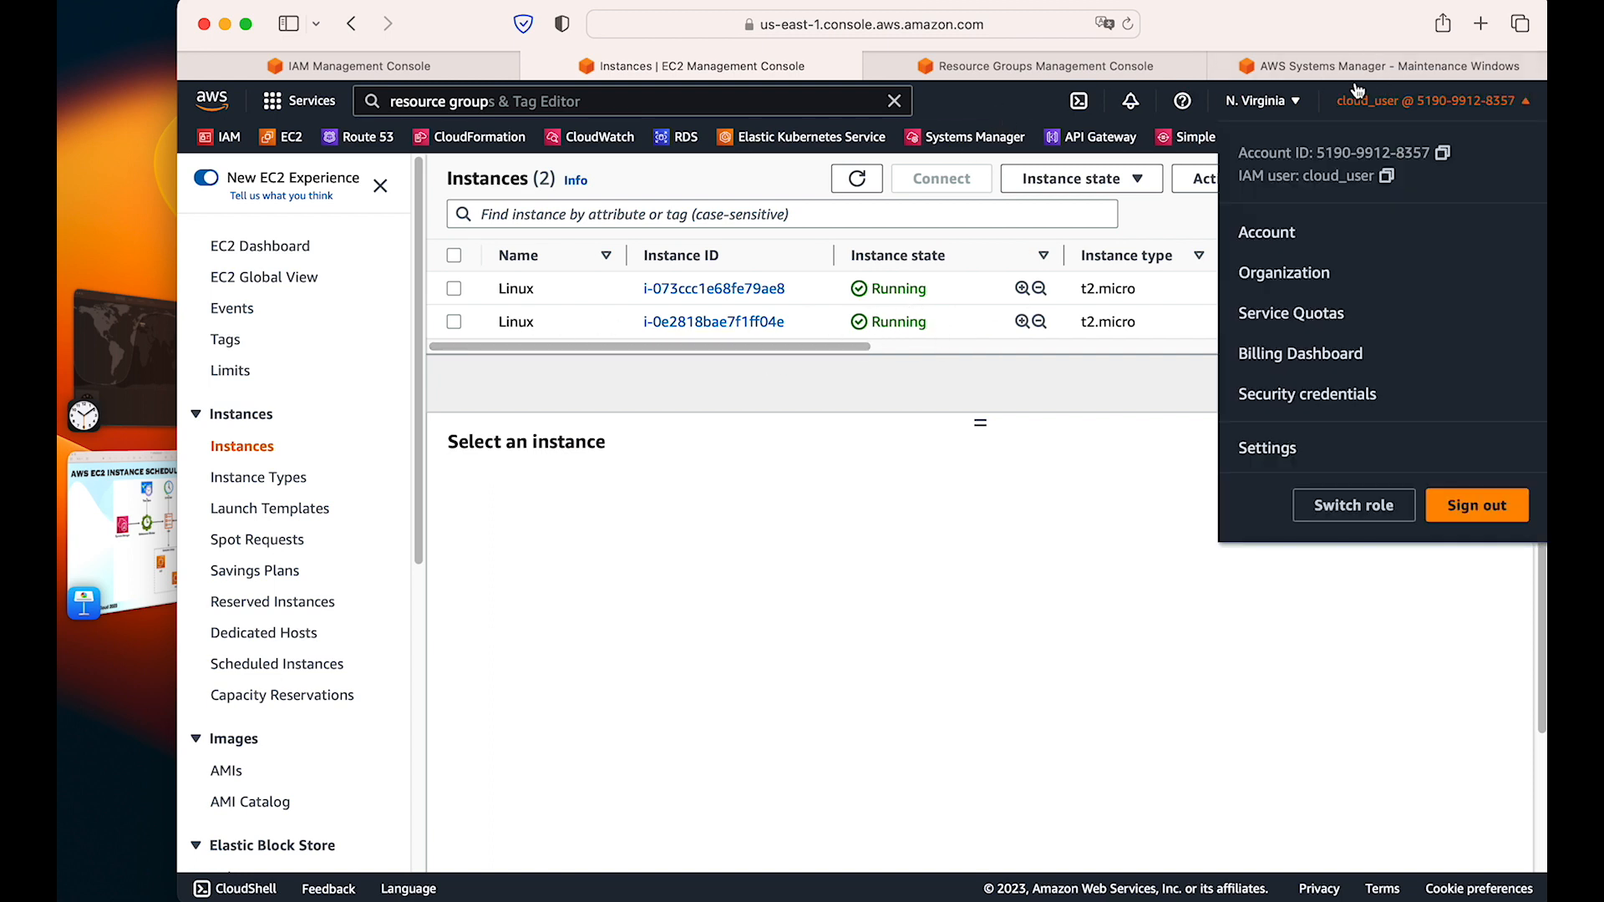
left_click(873, 495)
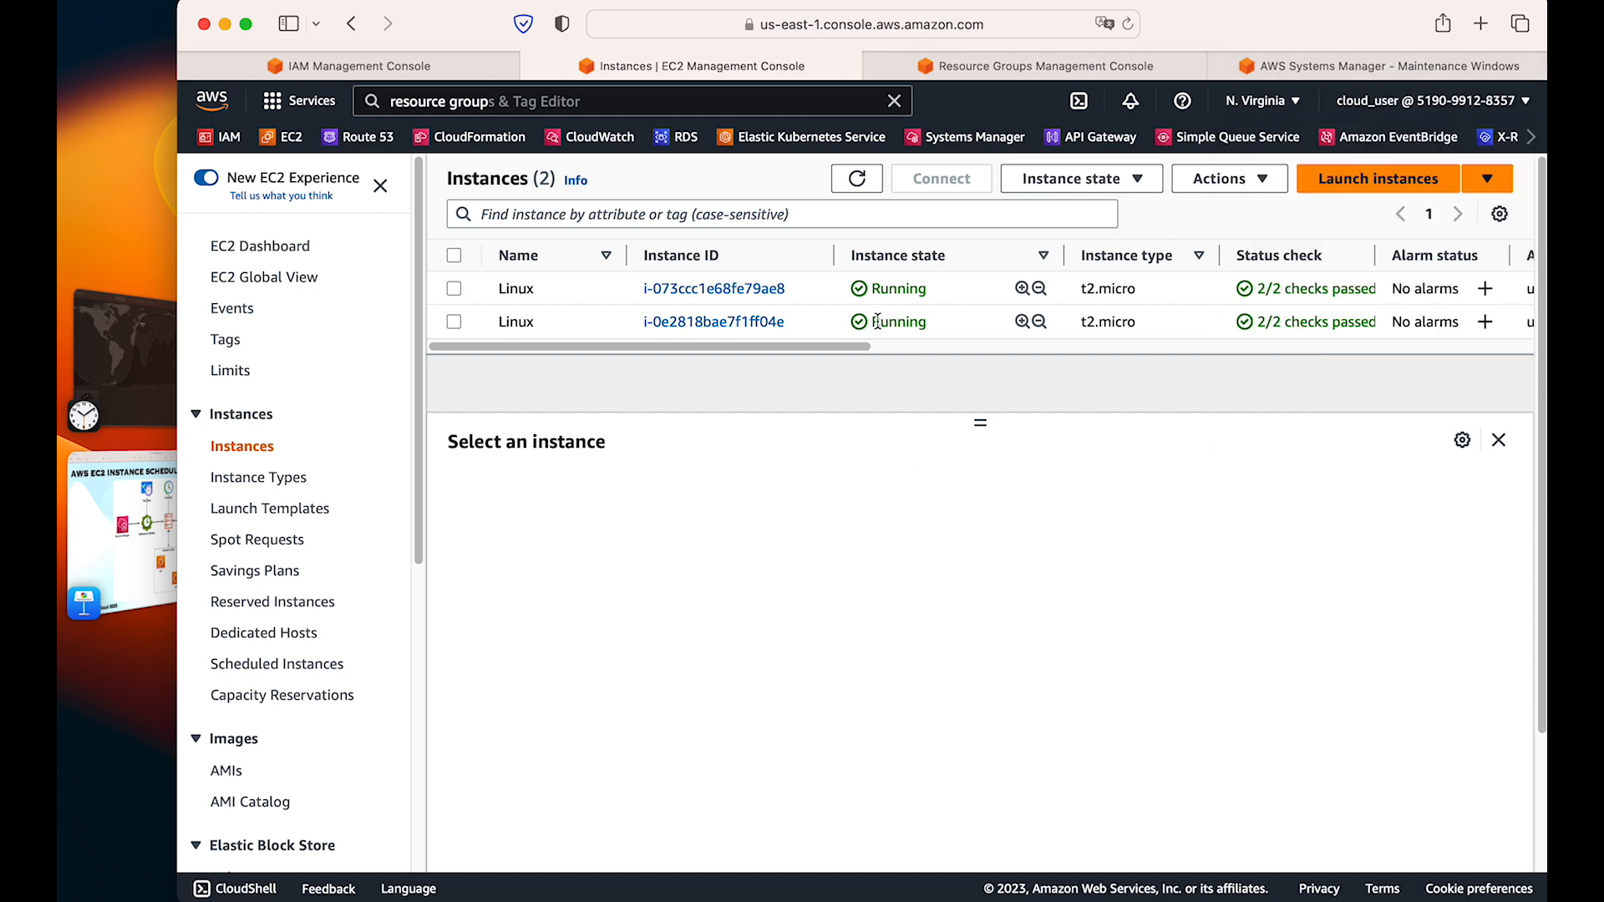
double_click(877, 321)
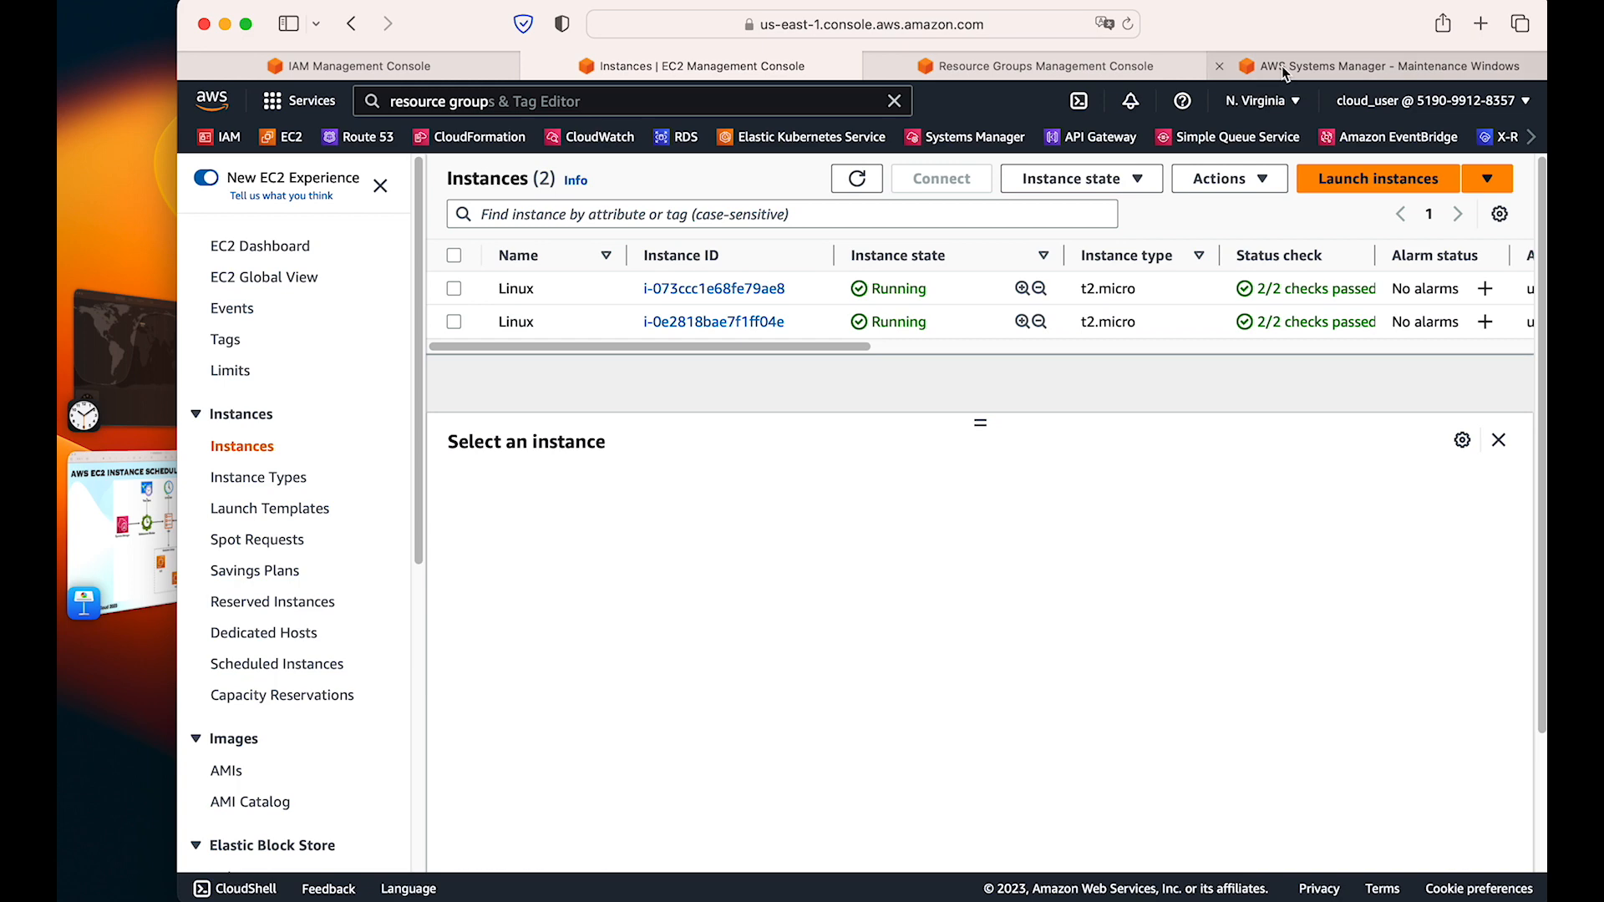
Step: Open the stop-ec2 maintenance window's schedule settings for editing
left_click(1379, 66)
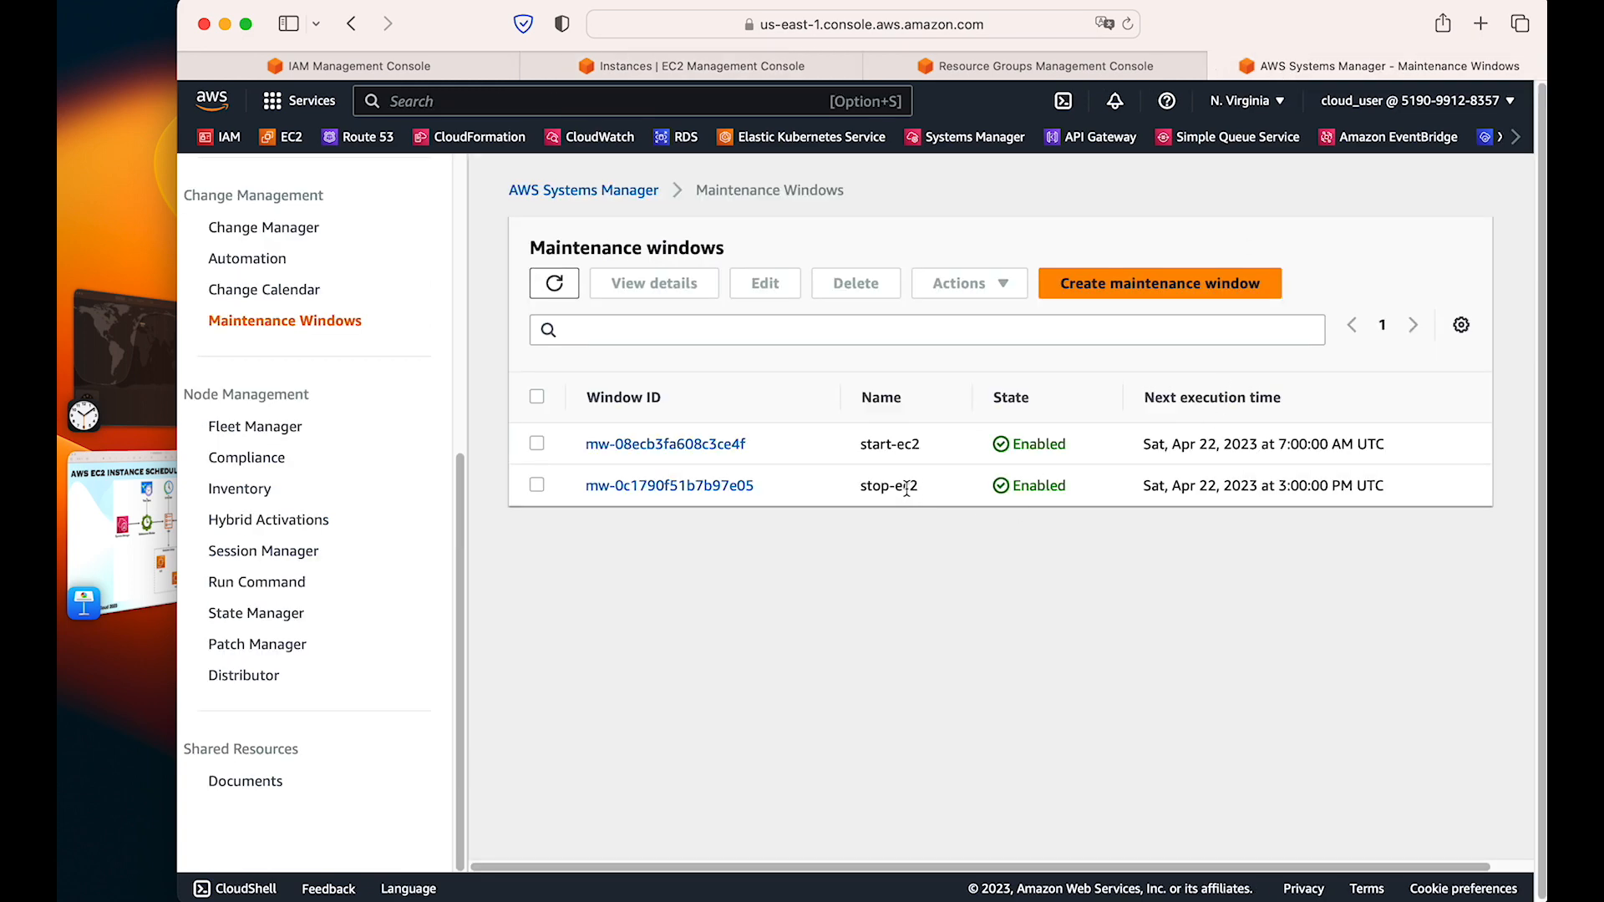
left_click(639, 487)
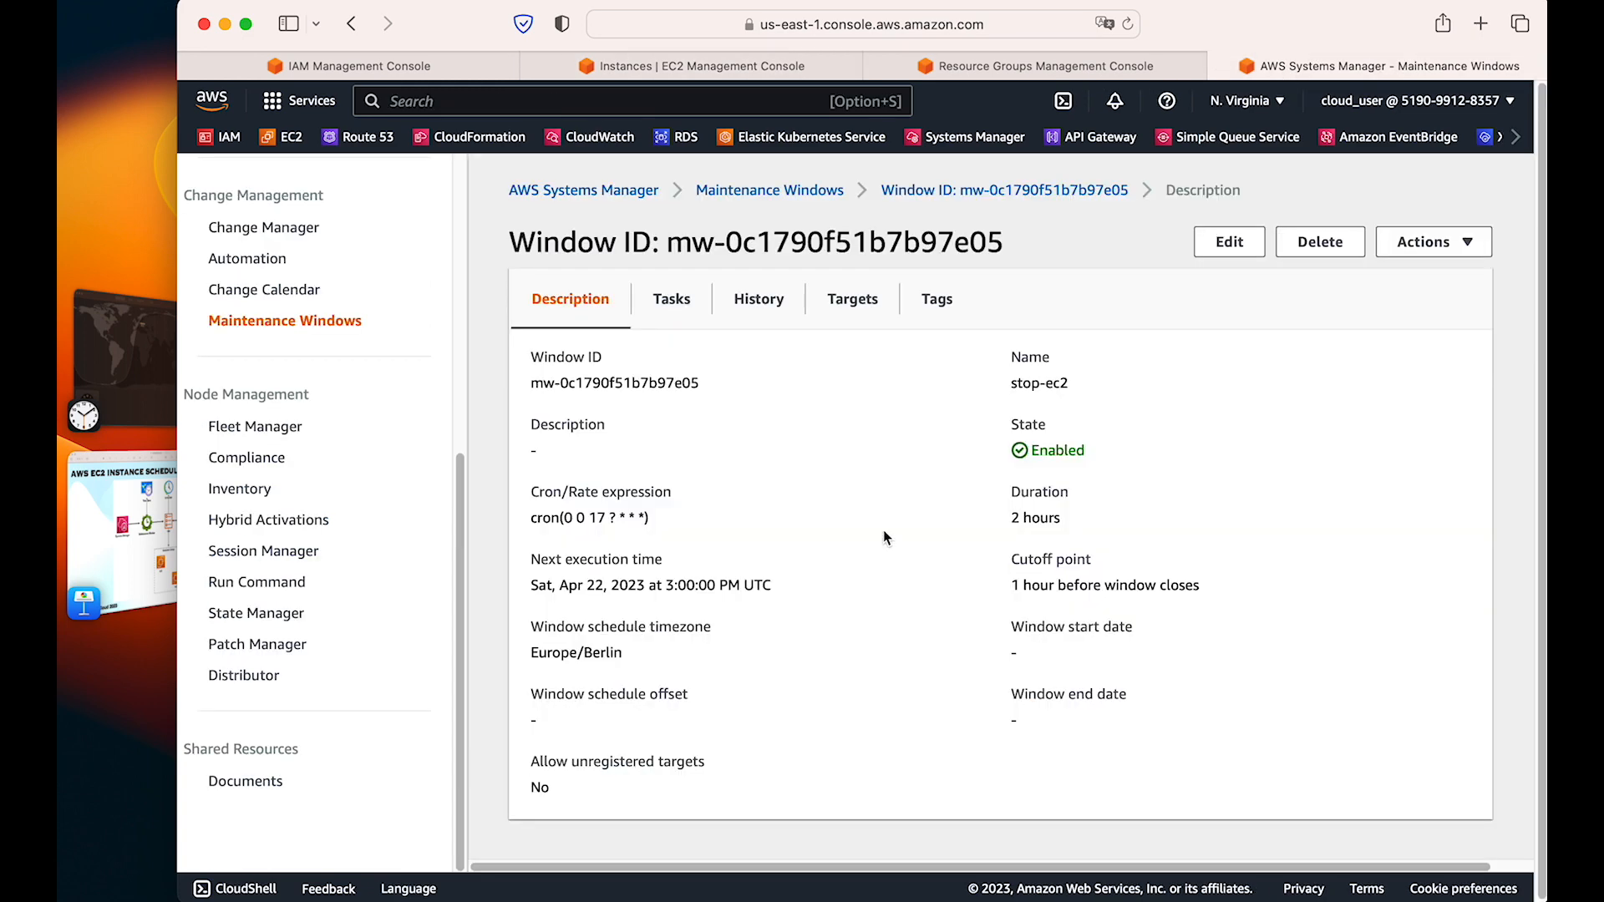
left_click(1228, 242)
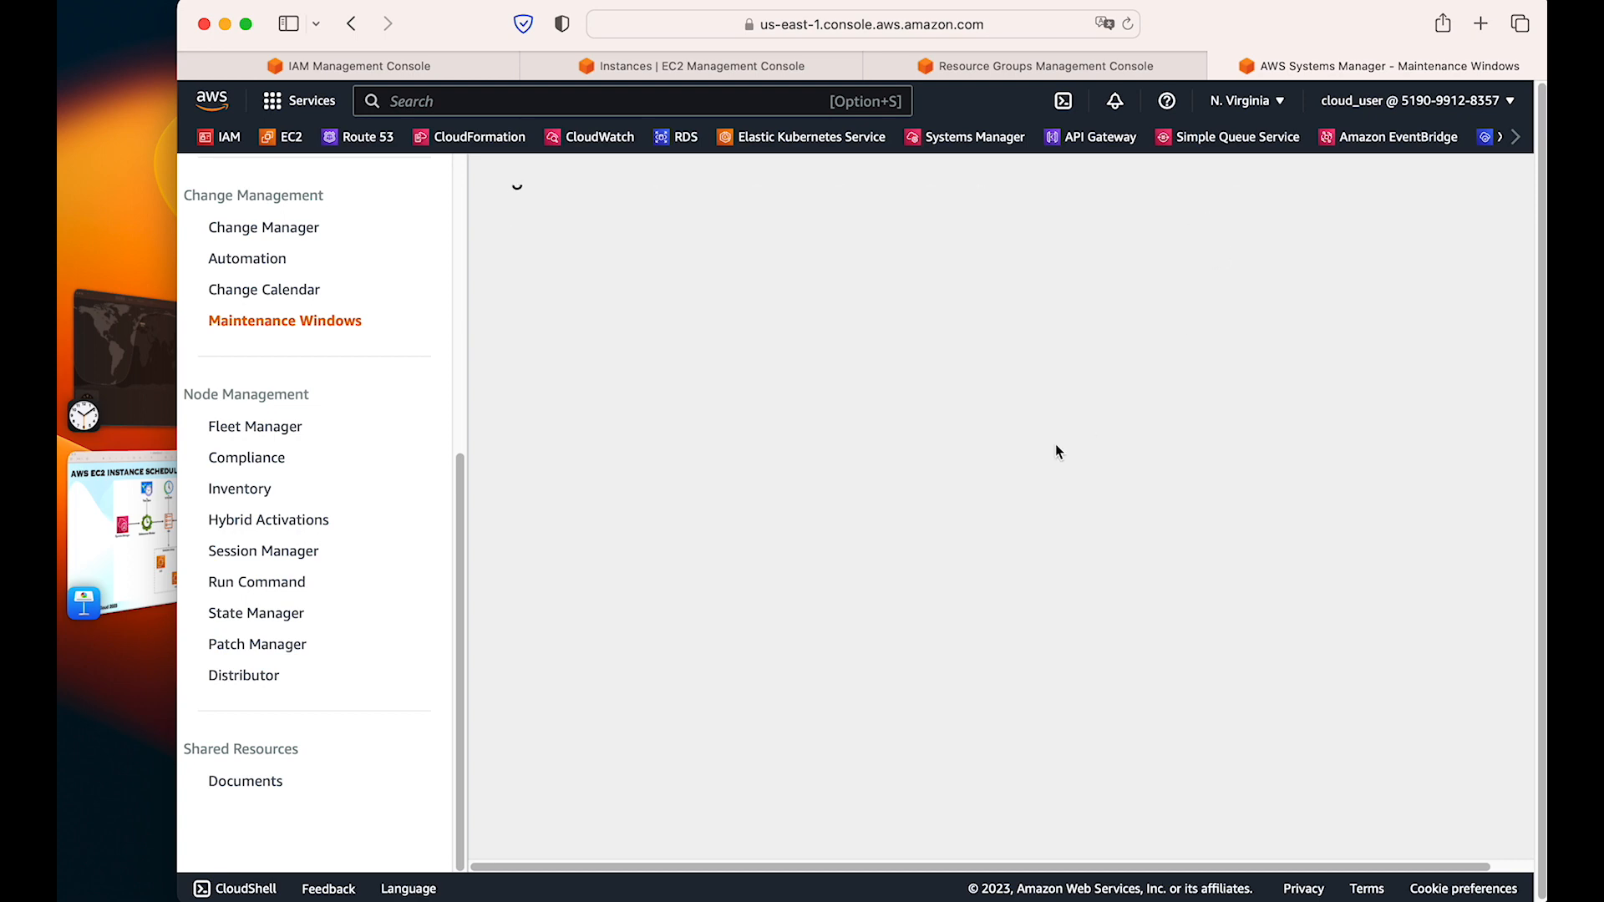
scroll(1060, 448, "down", 4)
scroll(1059, 450, "down", 3)
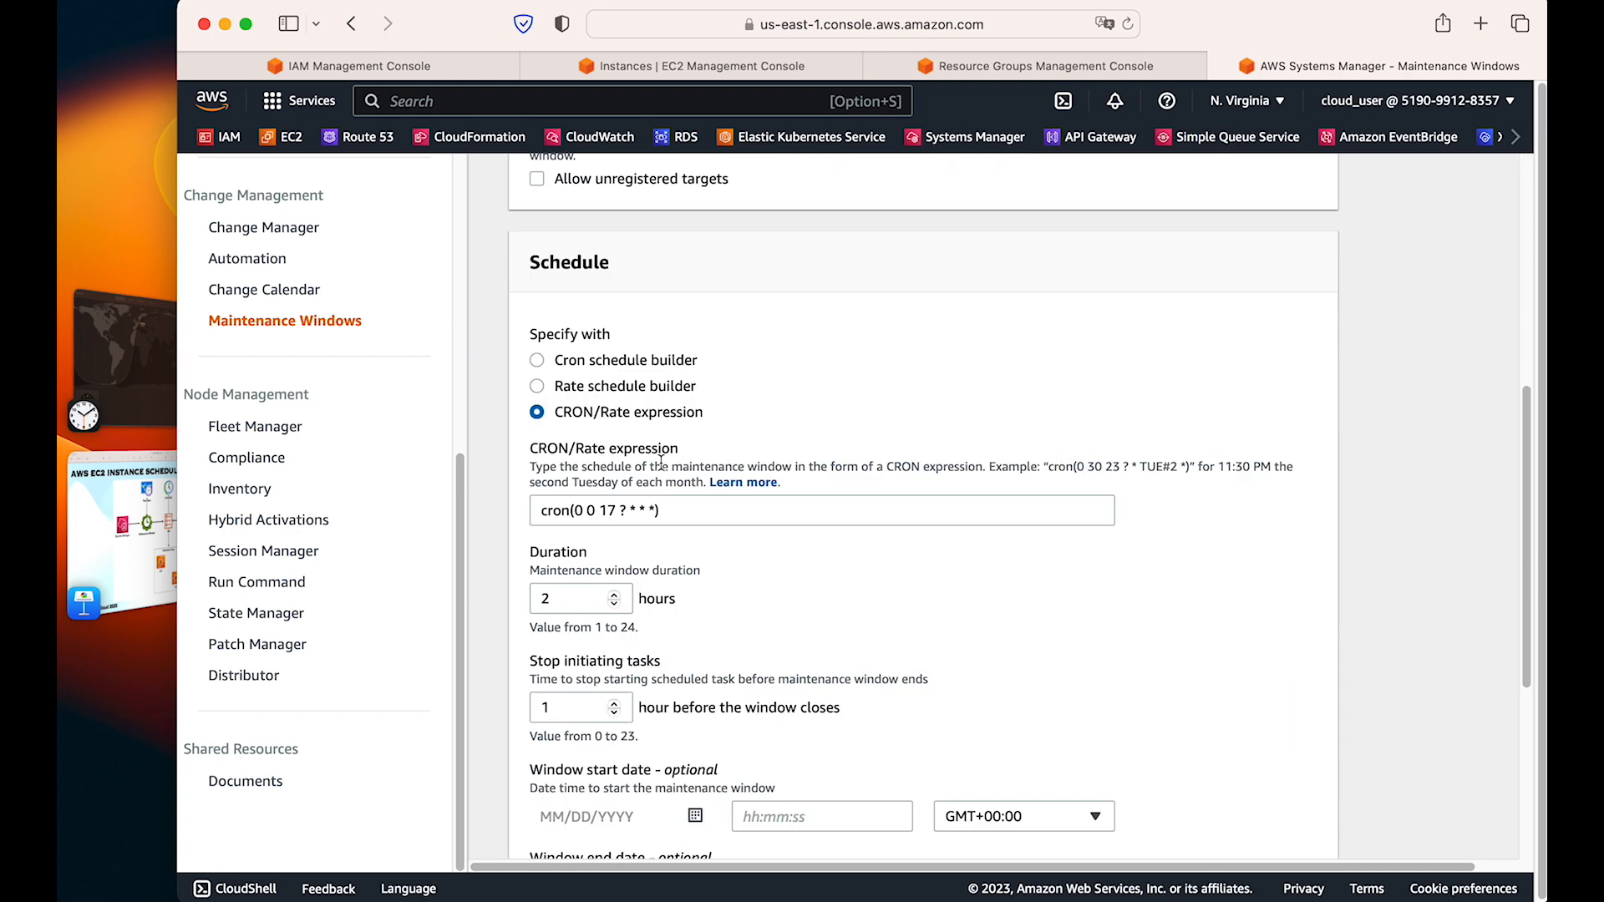
Step: Check the Berlin time in Clock, set the stop-ec2 CRON expression to cron(0 35 20 ? * * *), and save the window
double_click(595, 511)
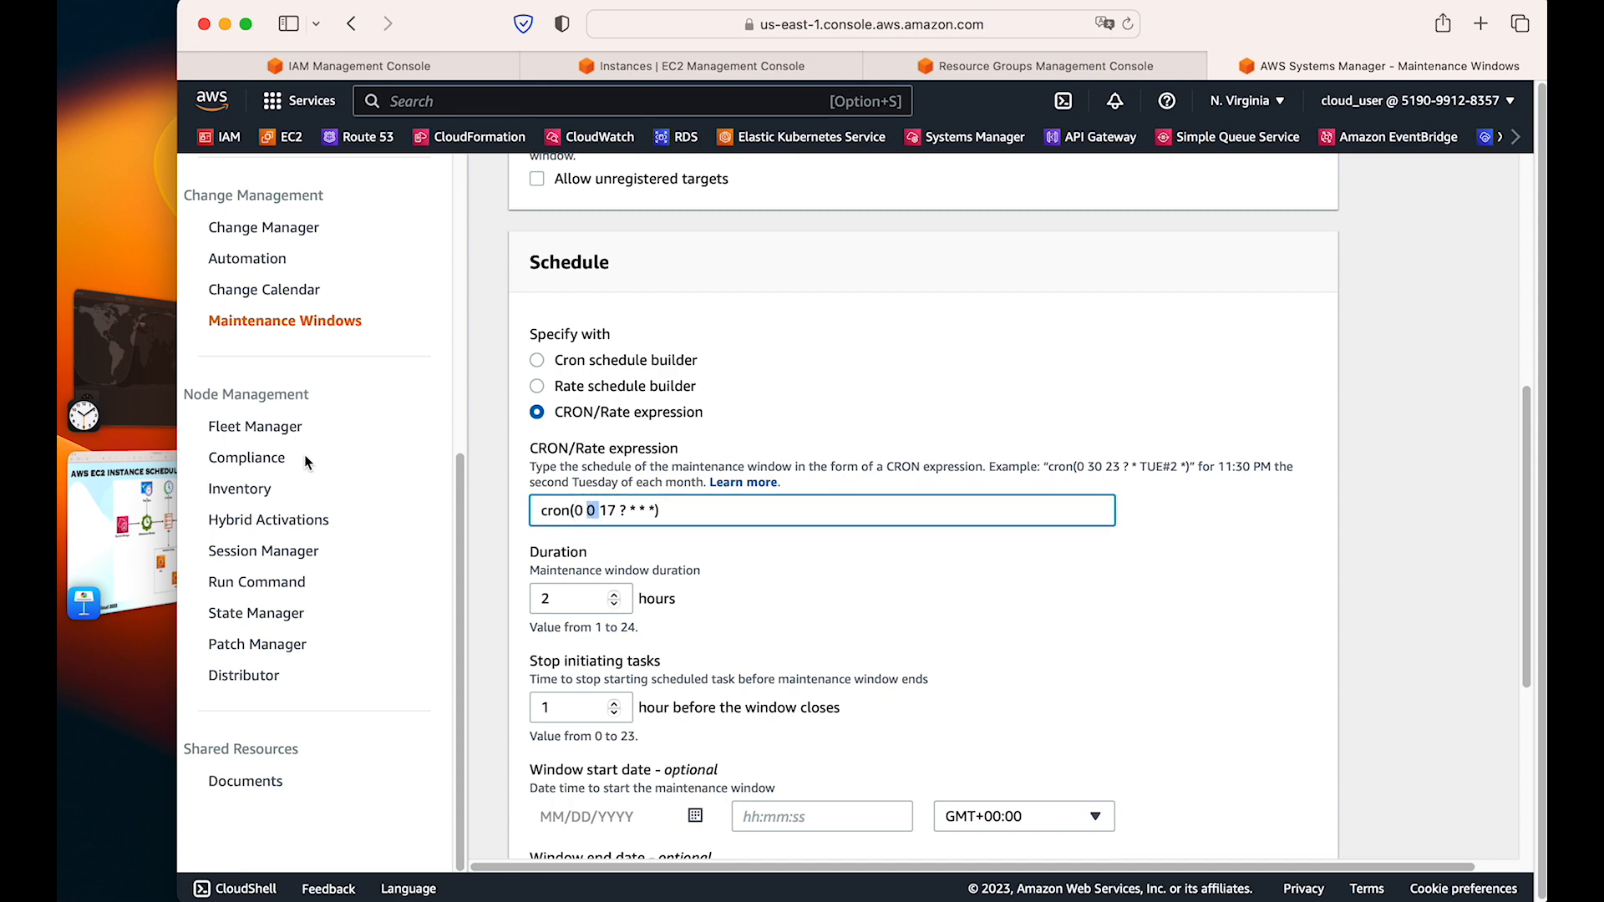
left_click(97, 367)
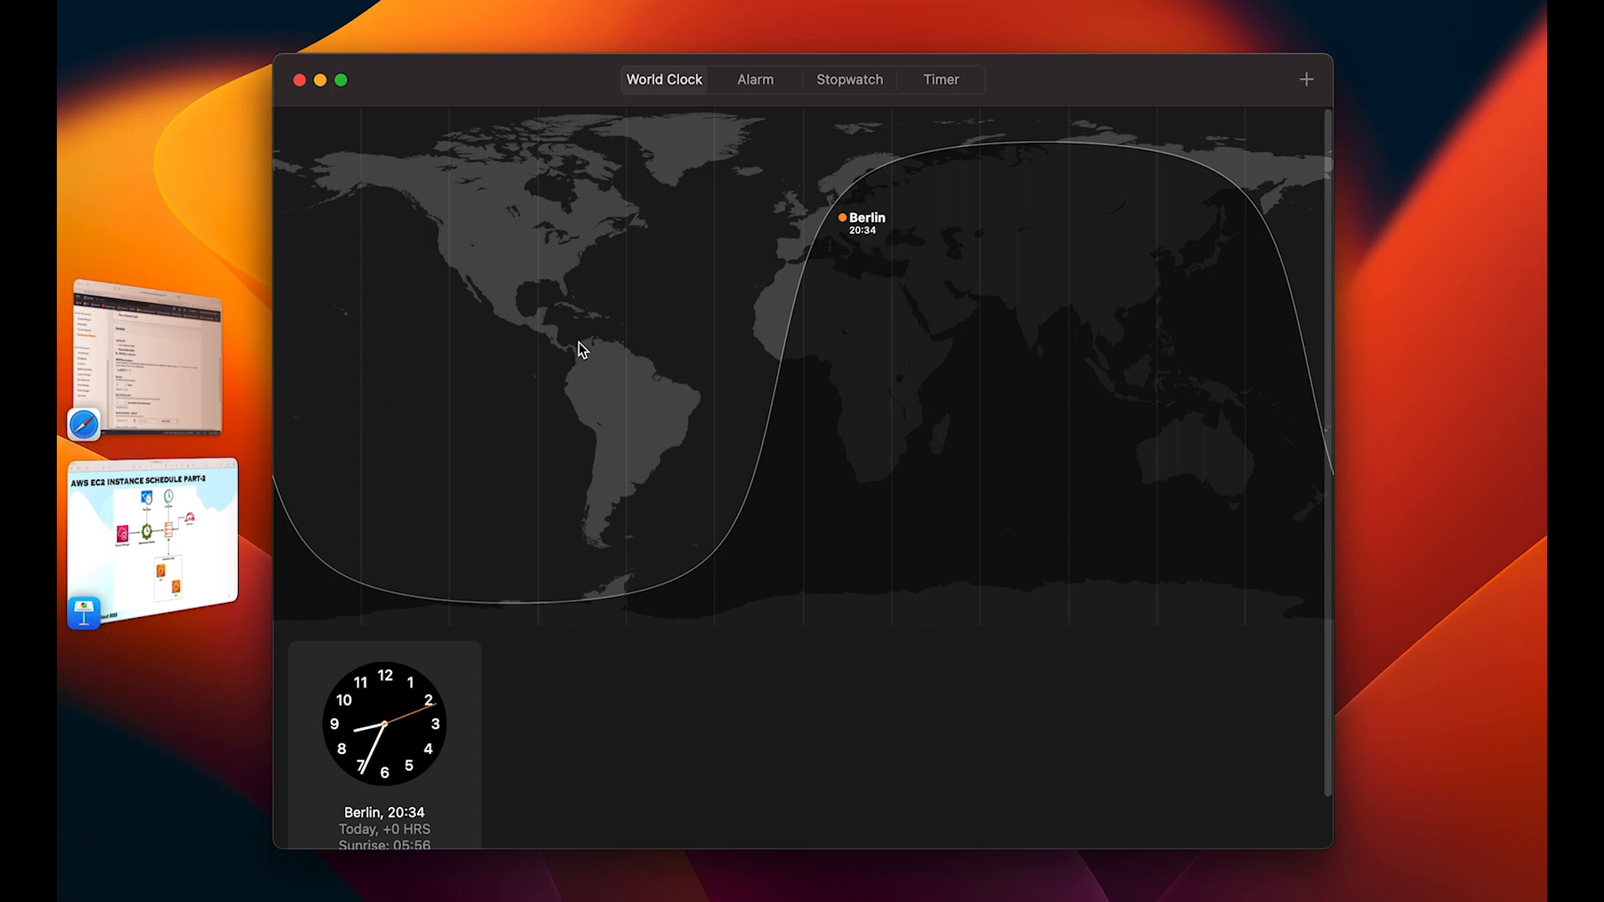
left_click(149, 359)
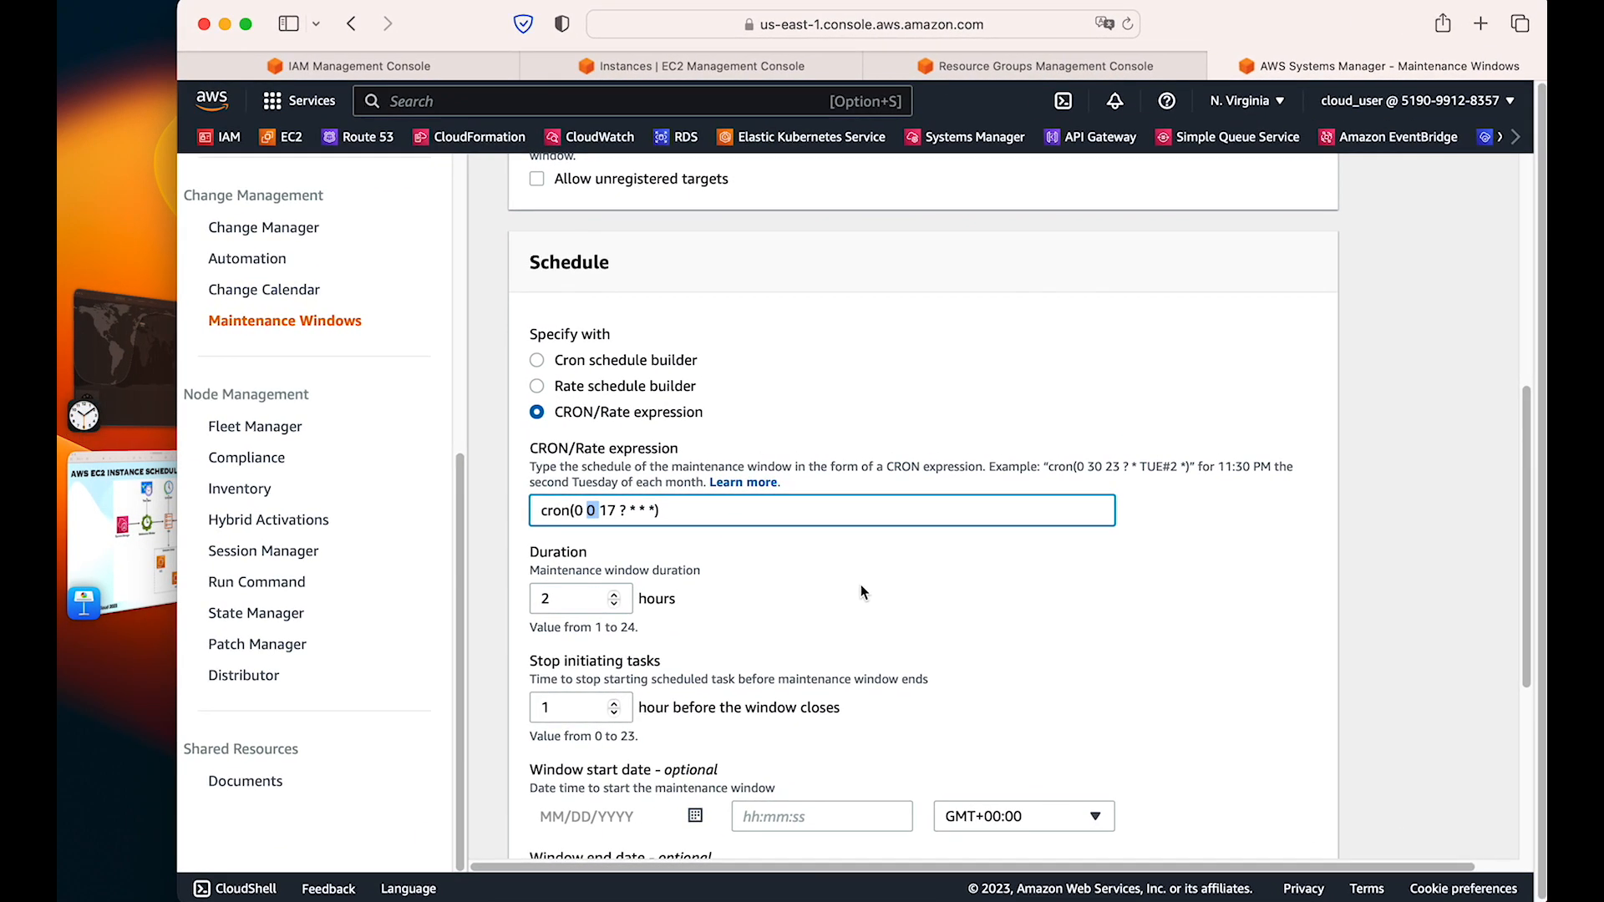
key("BackSpace")
type("35")
key("BackSpace")
key("BackSpace")
type("20")
scroll(1030, 602, "down", 5)
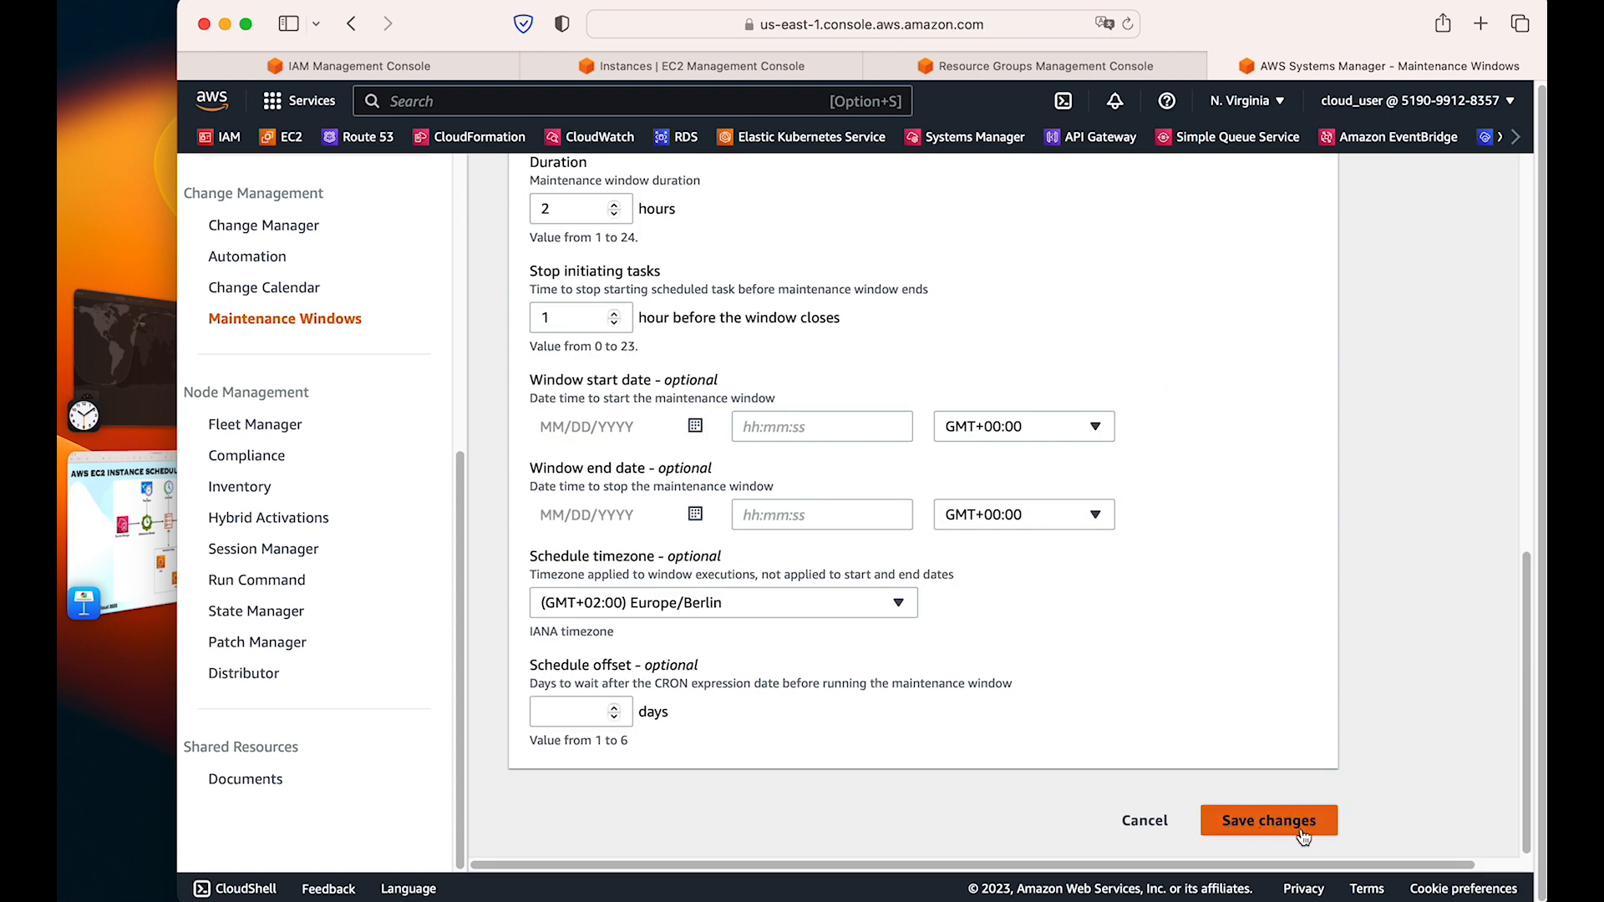
left_click(1302, 831)
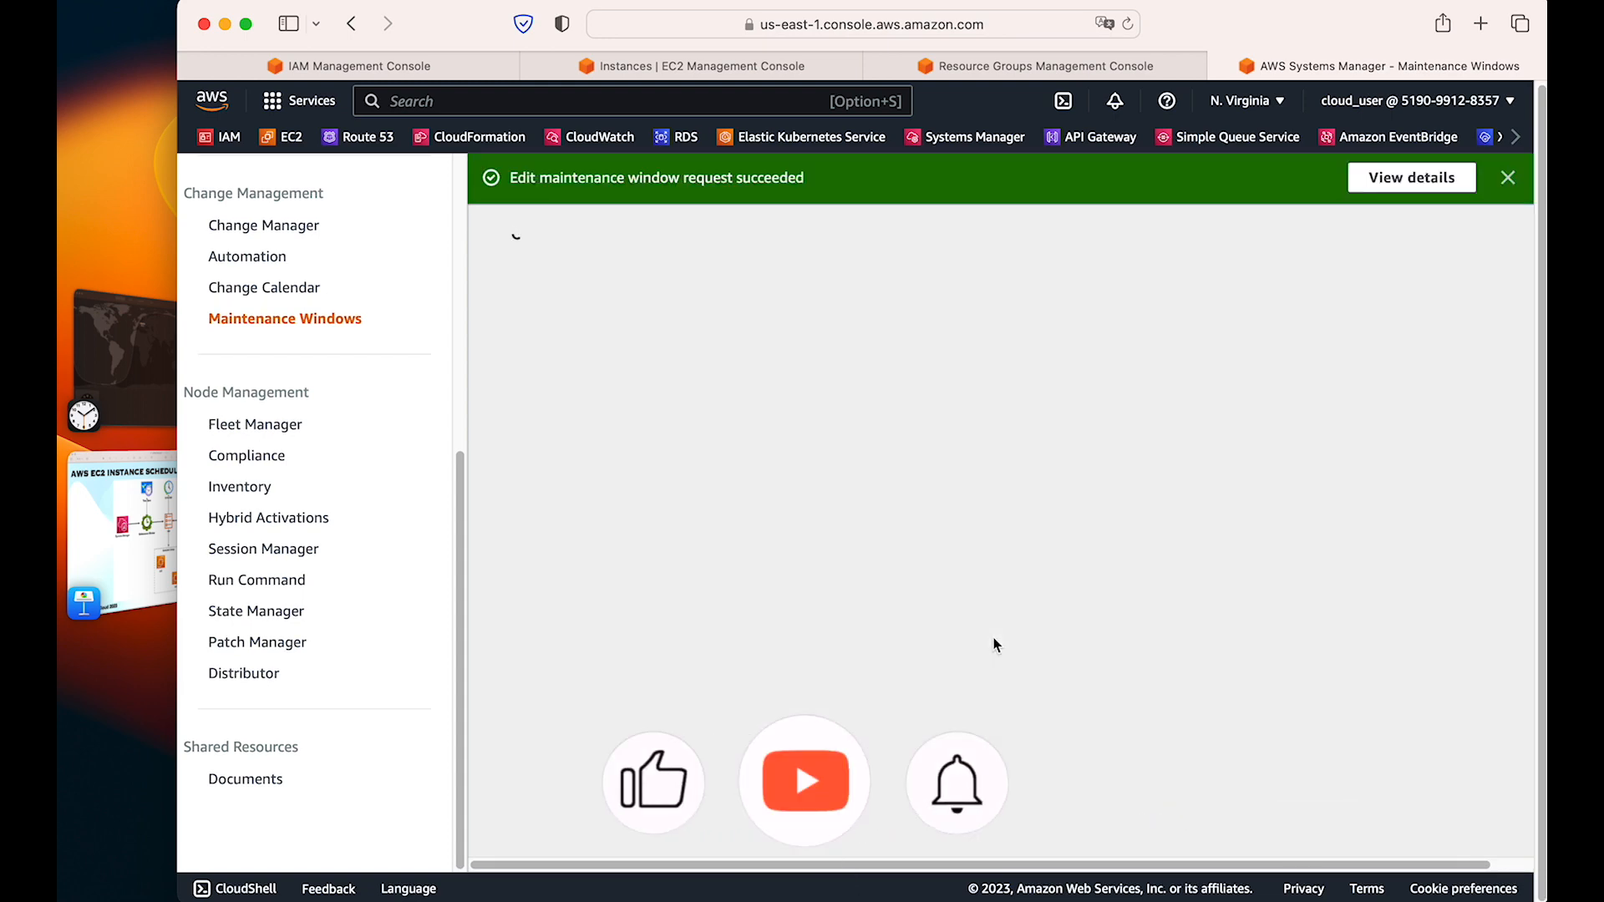
left_click(1507, 177)
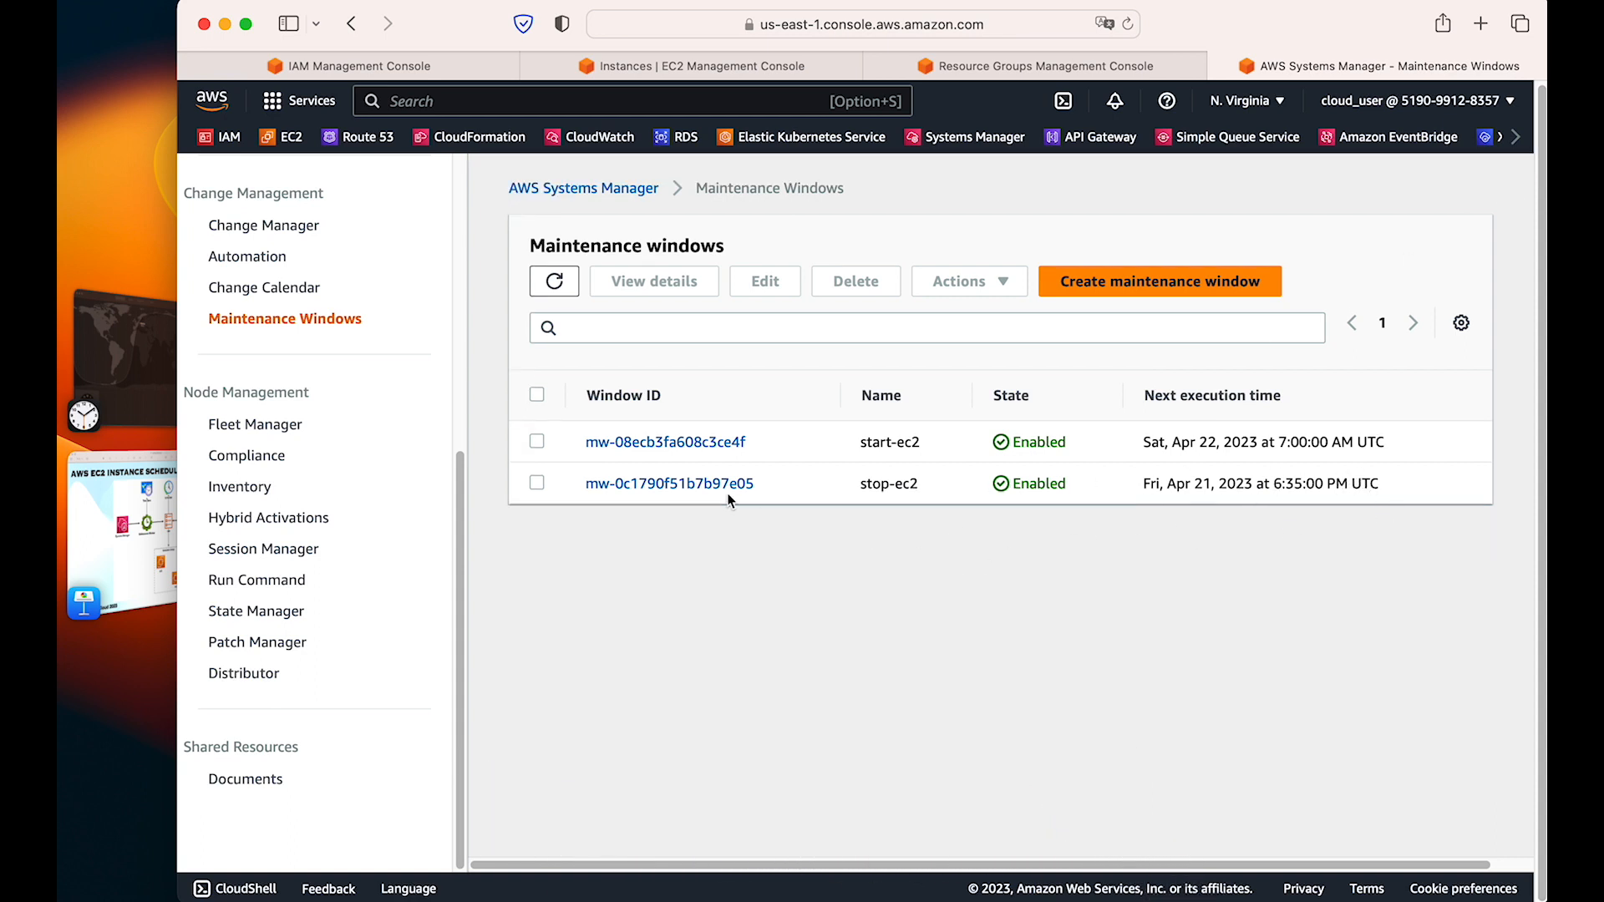
Step: Review the saved stop-ec2 window's cron expression and compare it with the current Berlin time in Clock
left_click(673, 485)
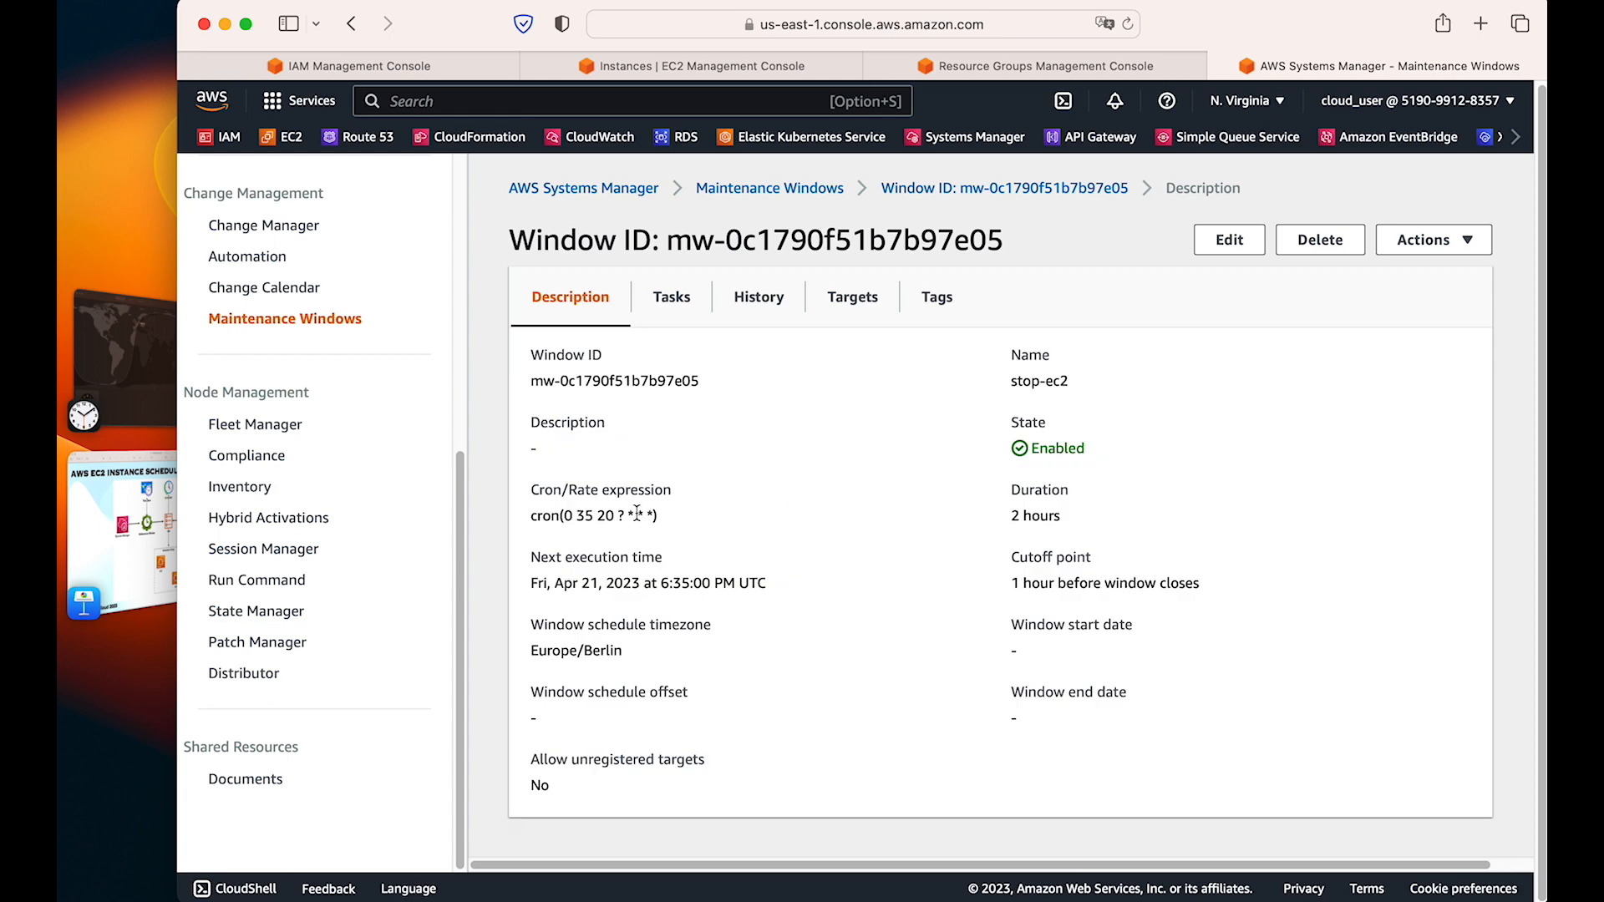
left_click_drag(613, 516, 531, 516)
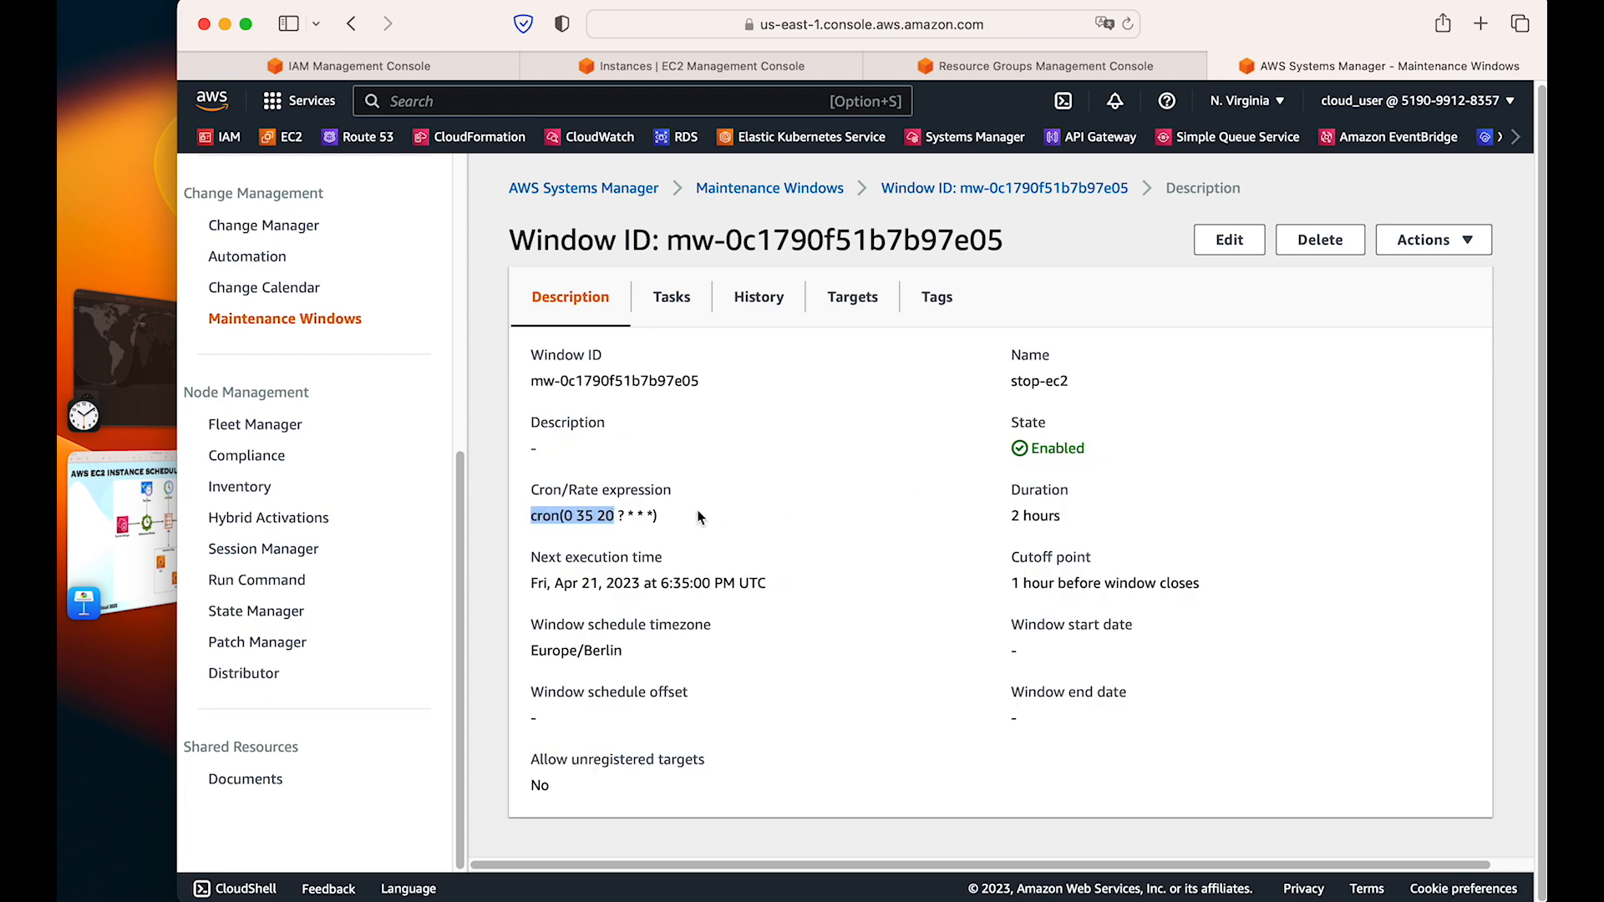
left_click(117, 396)
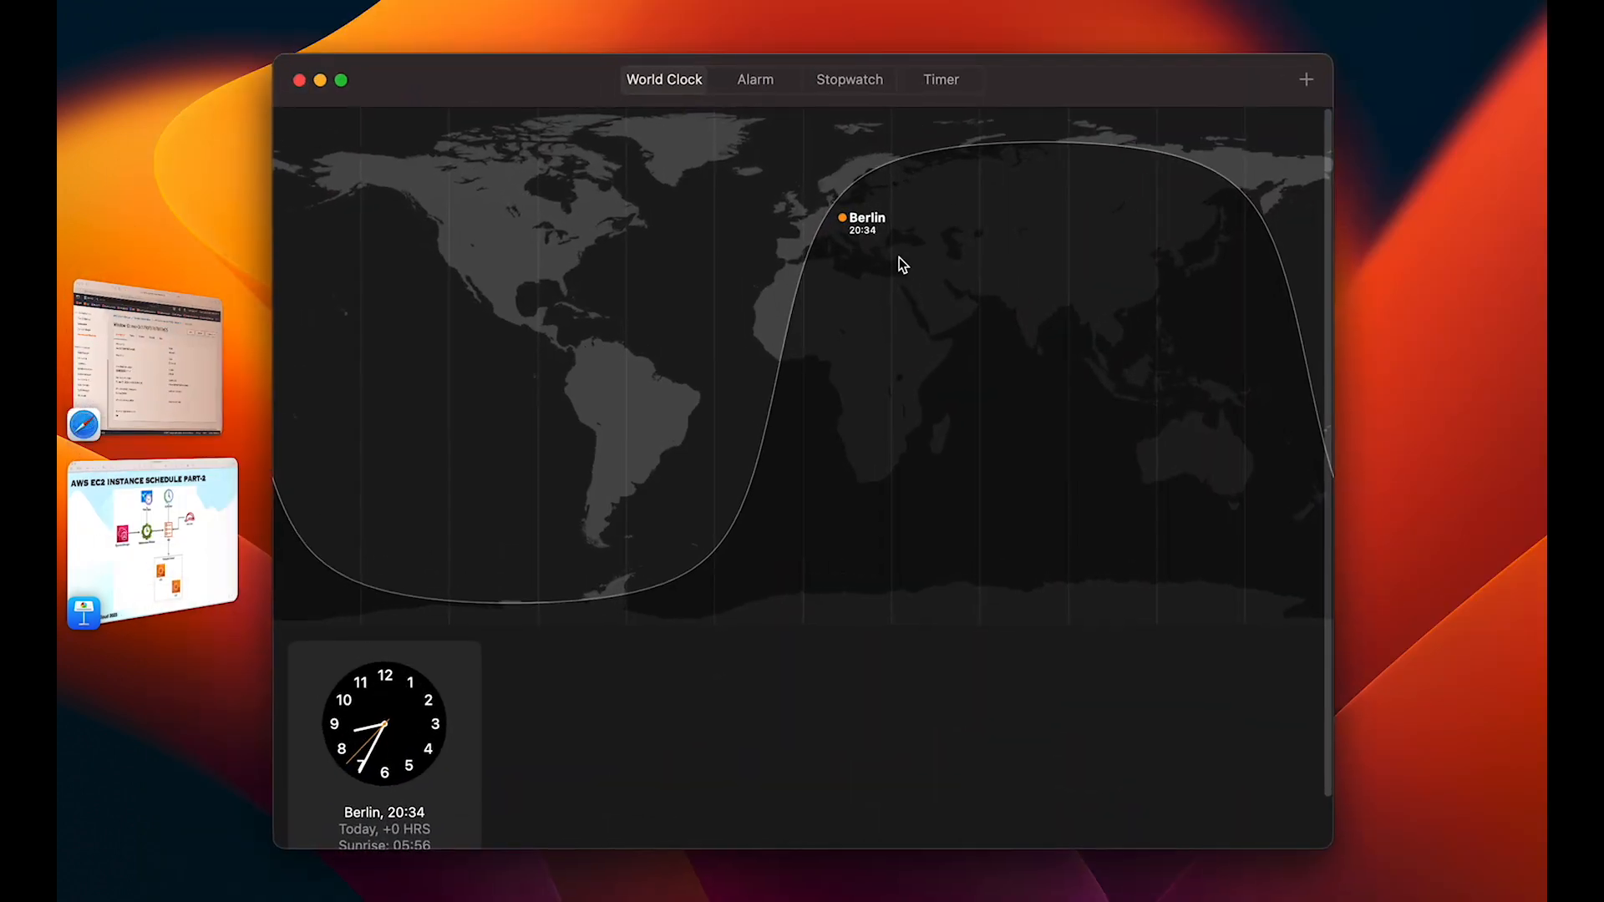
left_click(178, 538)
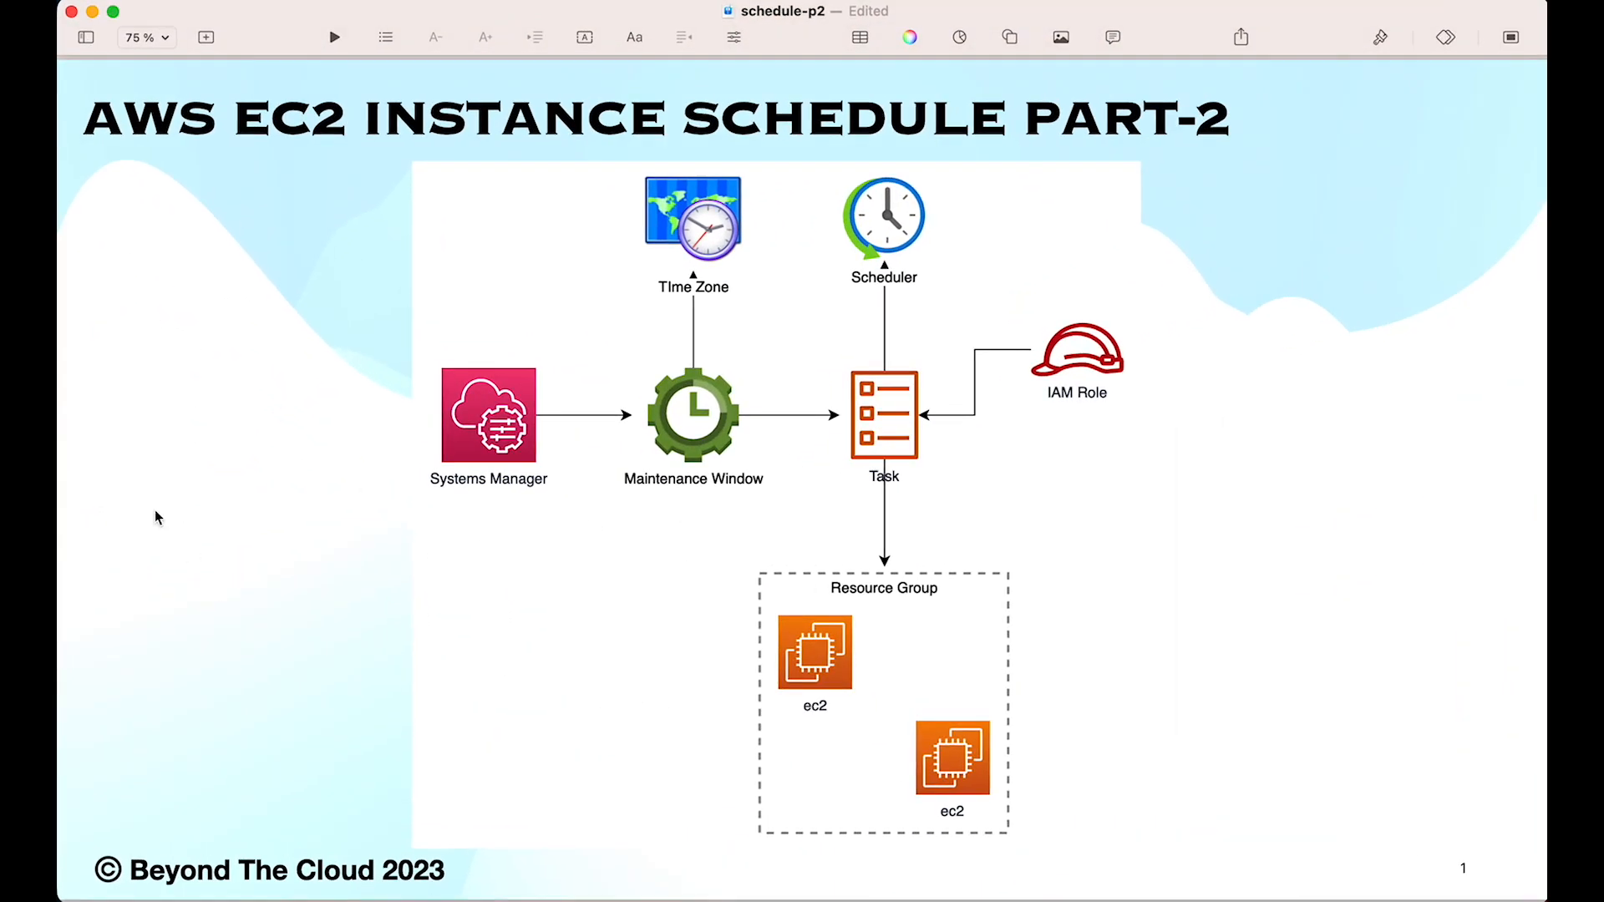
left_click(177, 343)
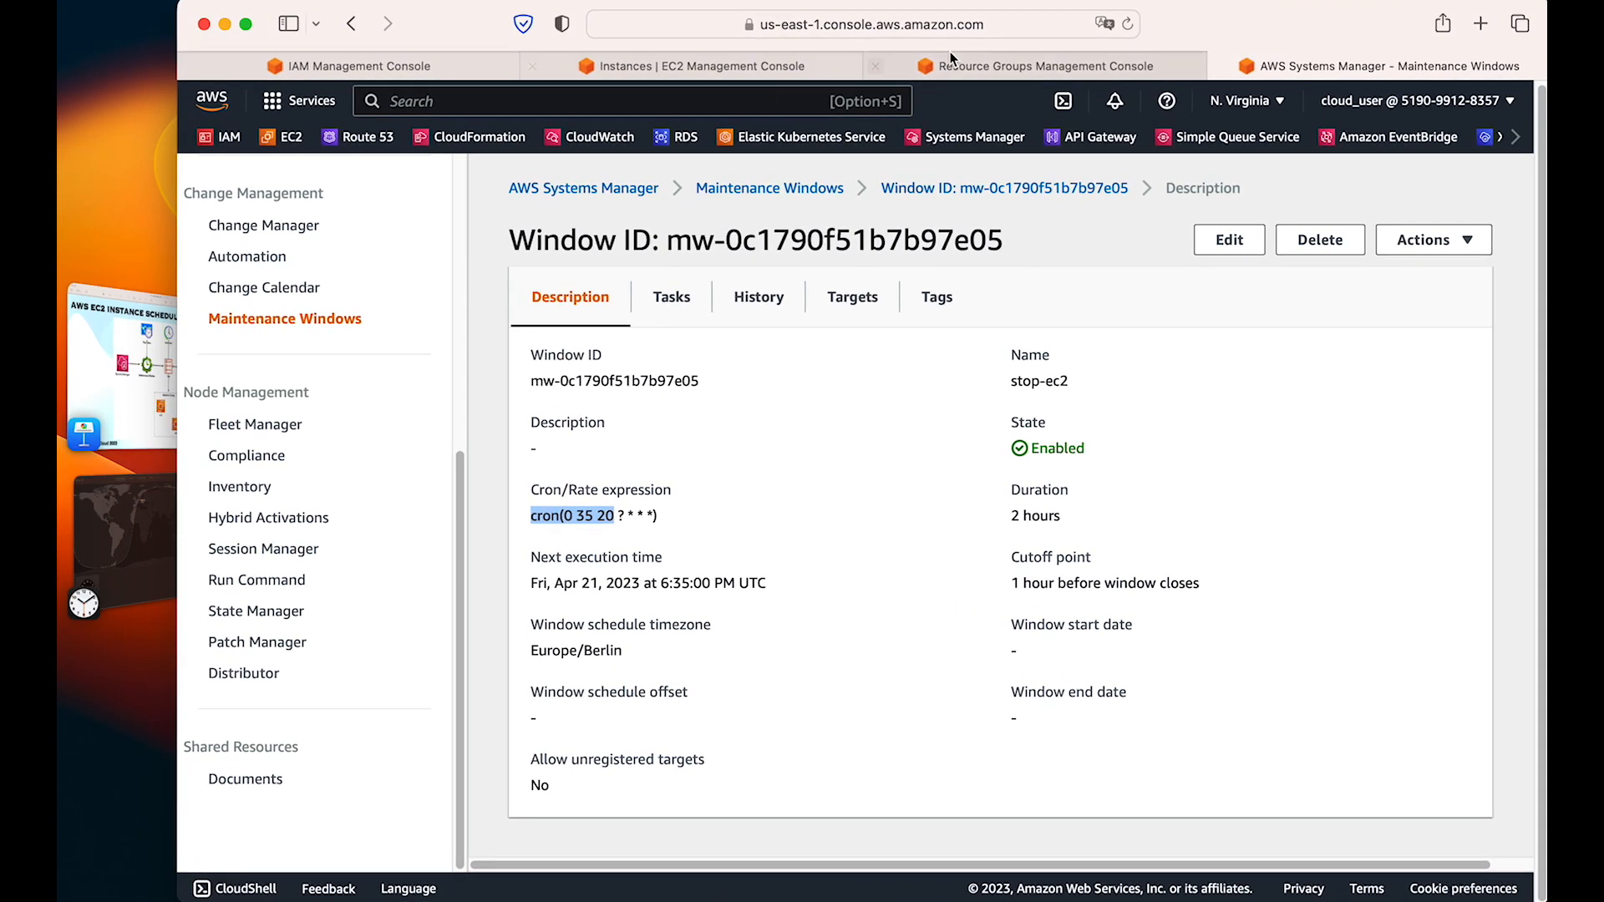
Step: Refresh the EC2 instances list to monitor both Linux instances' state, and check the Berlin time in Clock
left_click(674, 67)
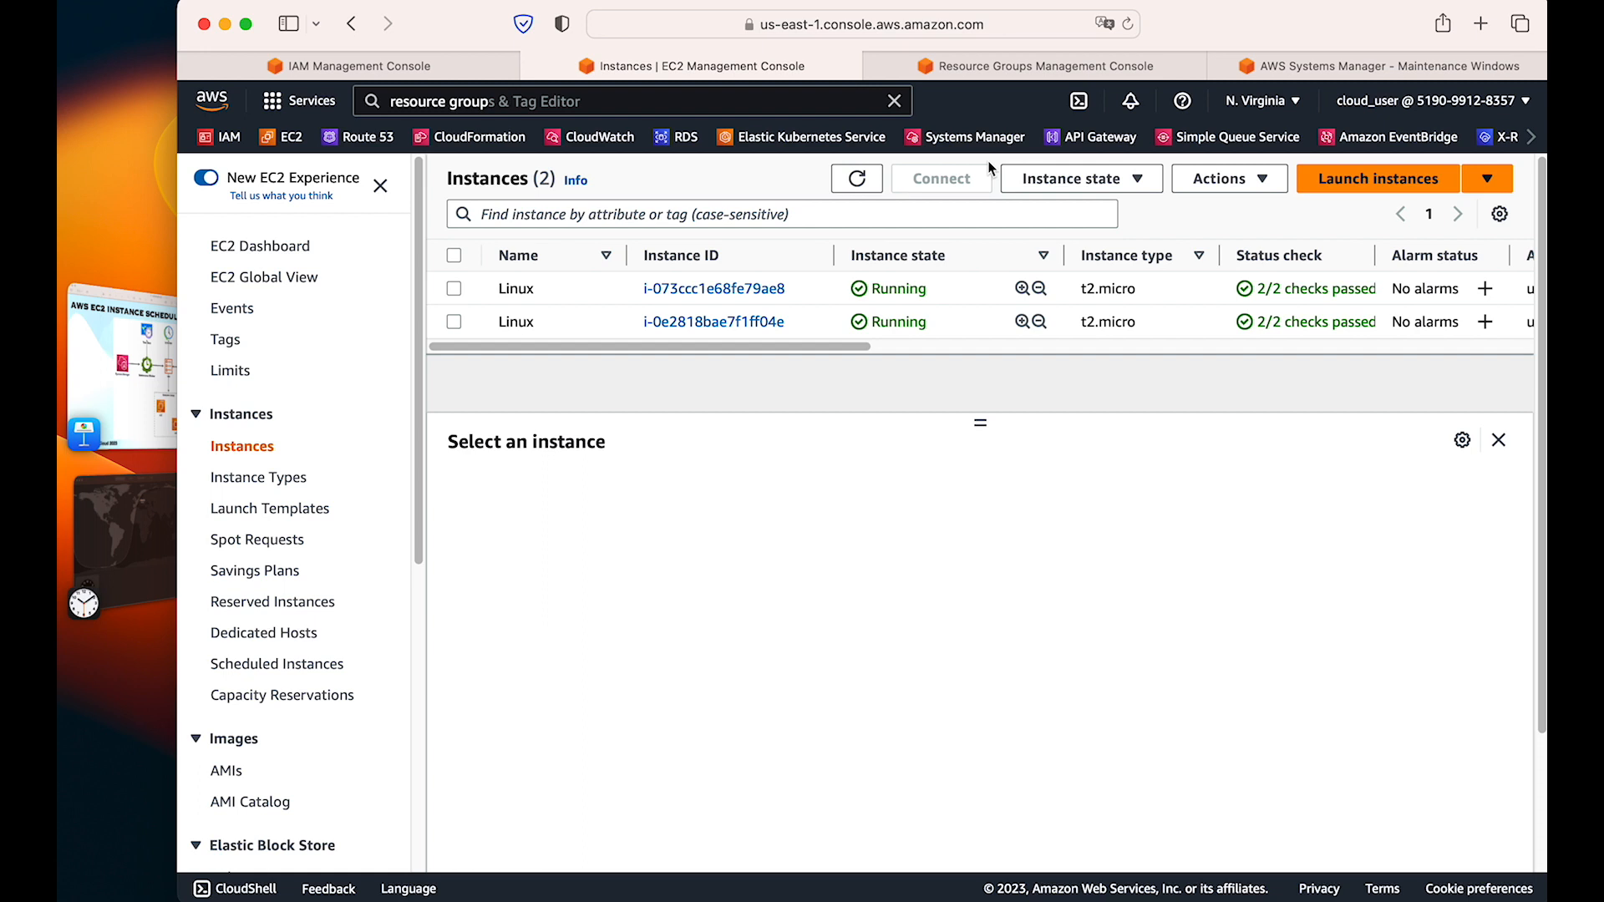
left_click(854, 182)
left_click(855, 181)
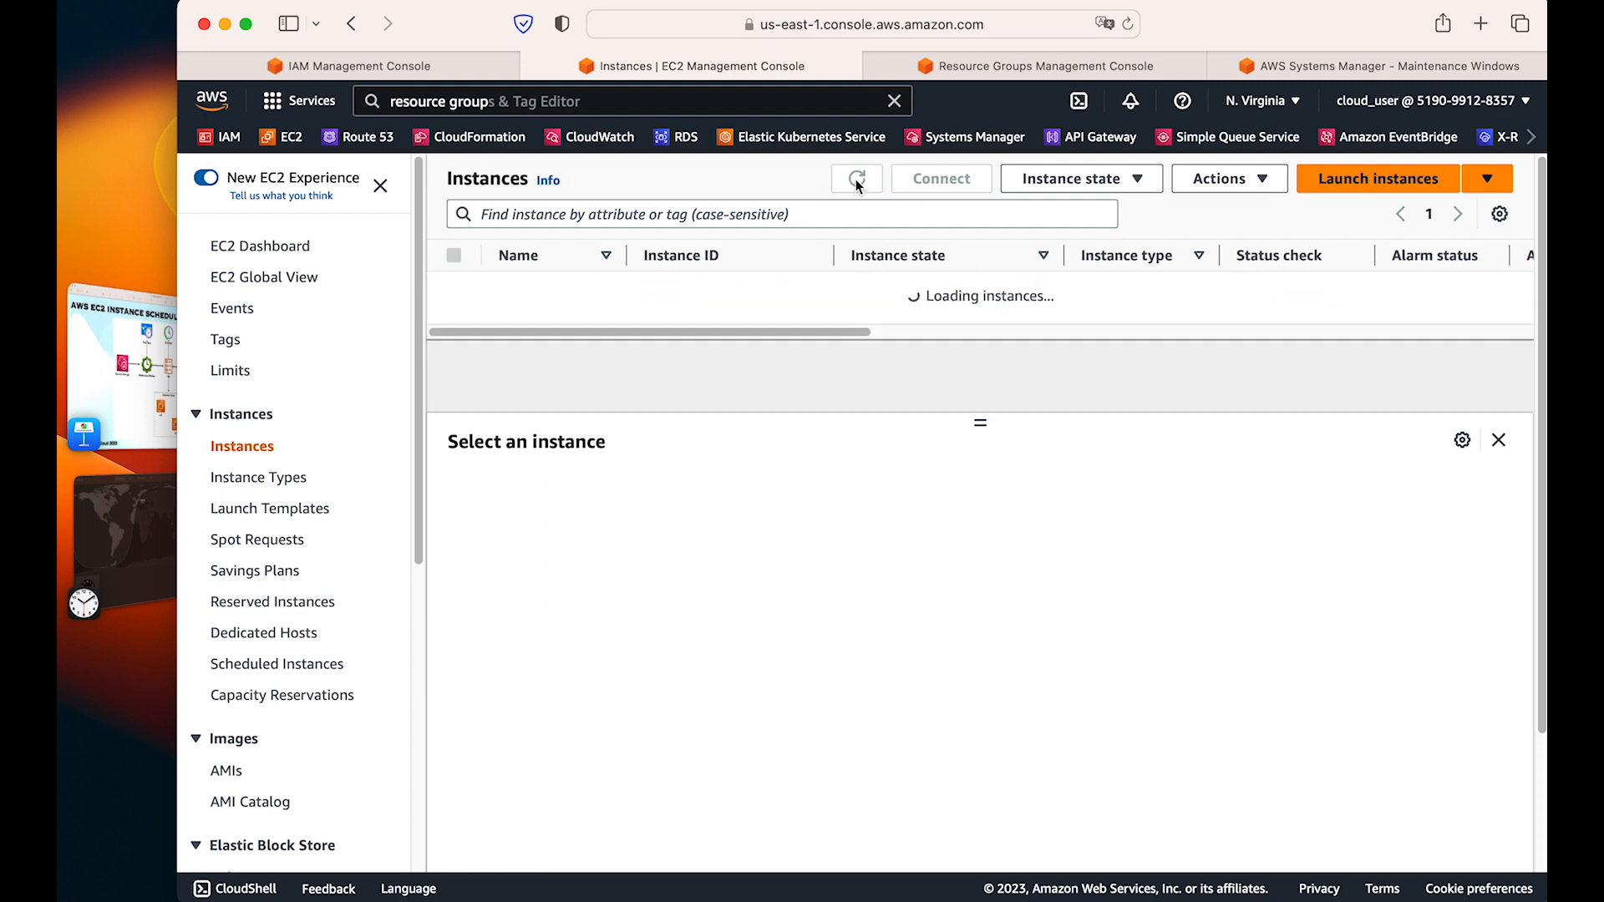
left_click(855, 179)
left_click(855, 178)
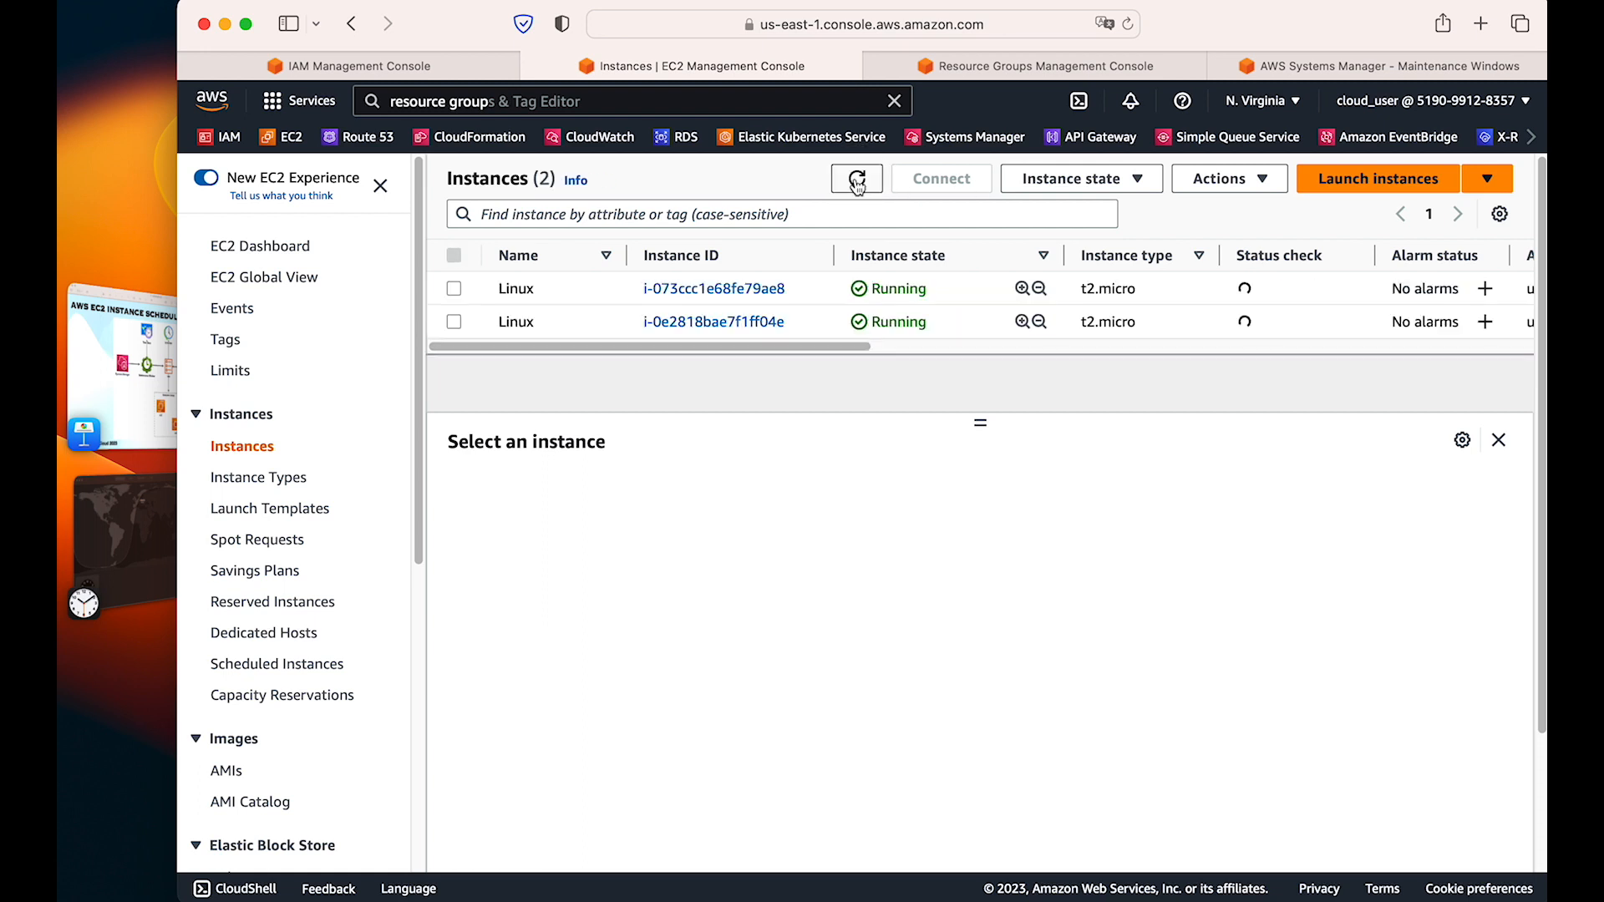
left_click(856, 179)
left_click(856, 179)
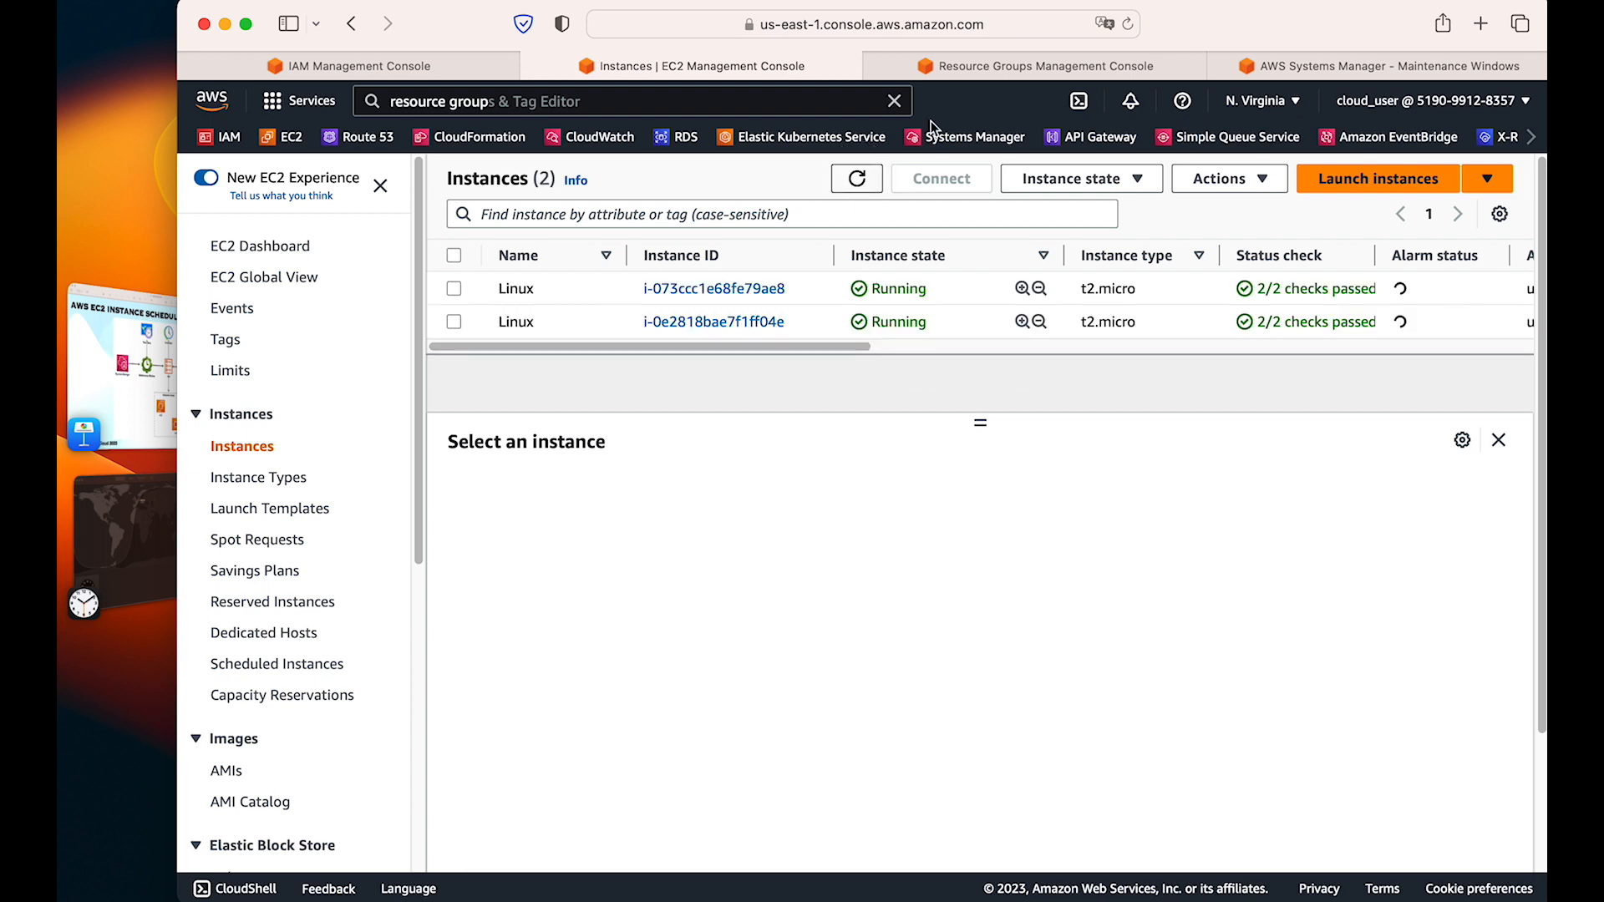
left_click(856, 185)
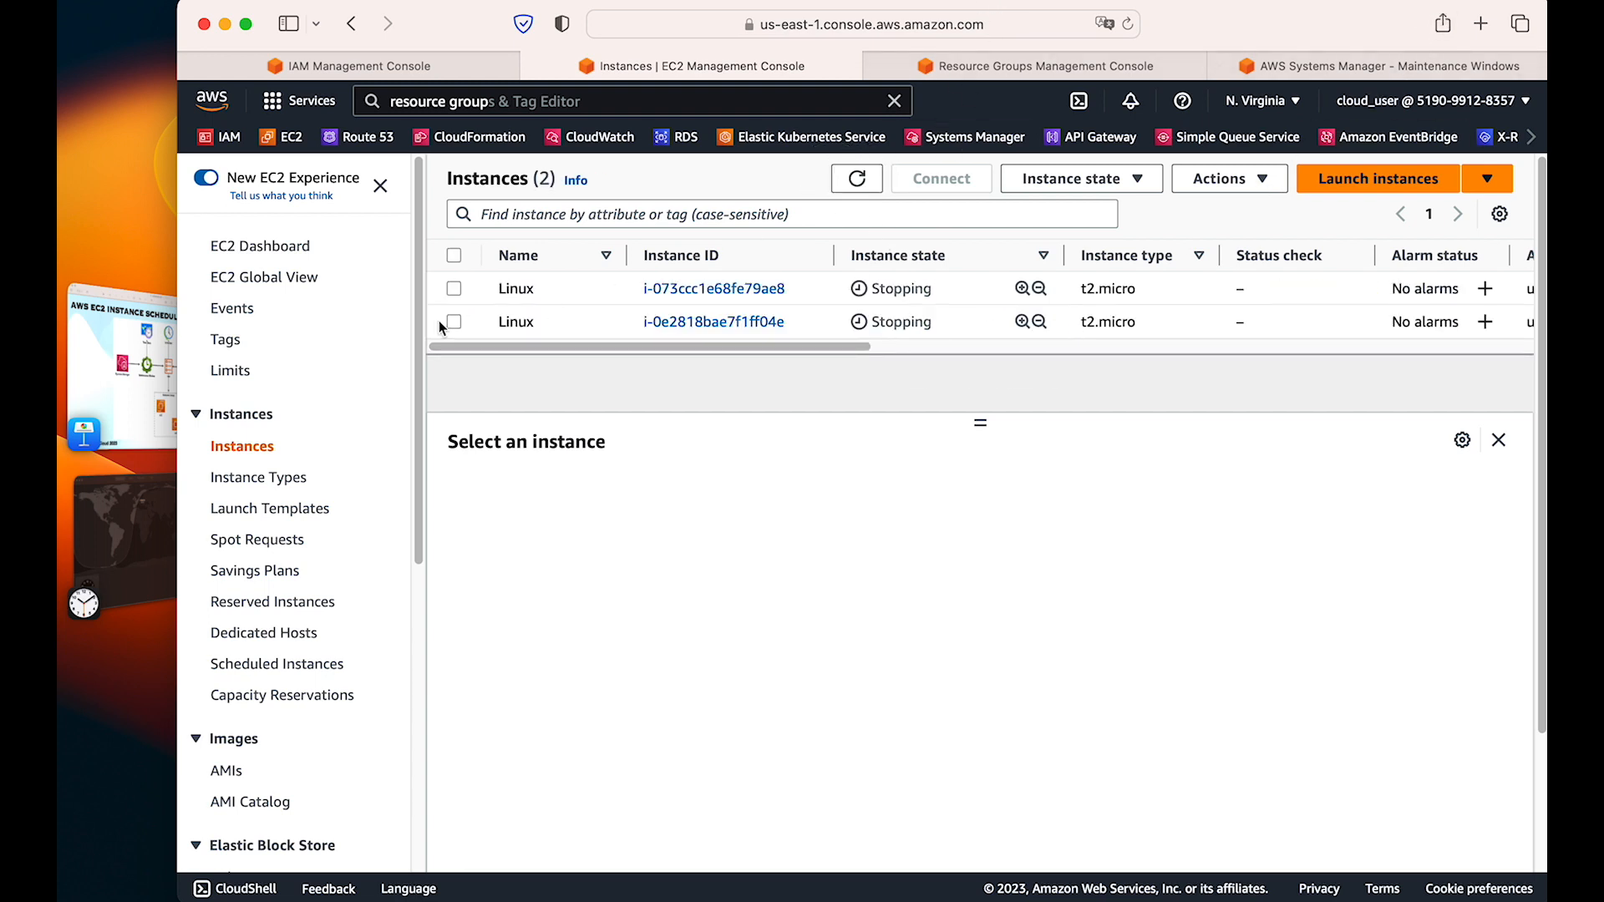
left_click(158, 506)
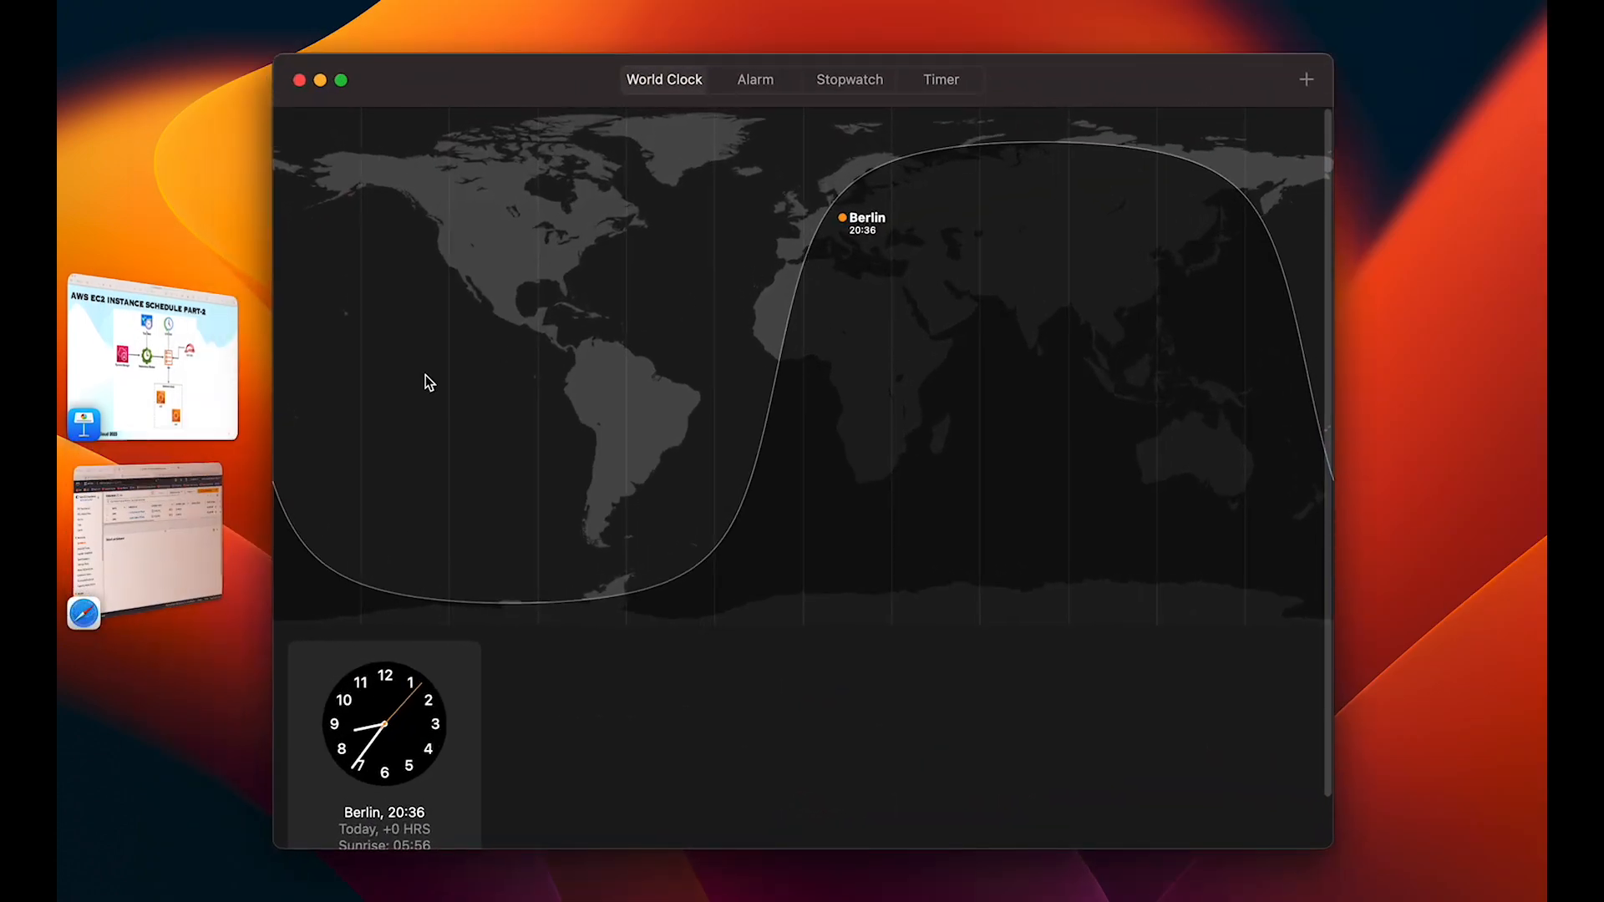
Step: Refresh the EC2 instances list to recheck both Linux instances' state, comparing against the Berlin time in Clock
left_click(159, 535)
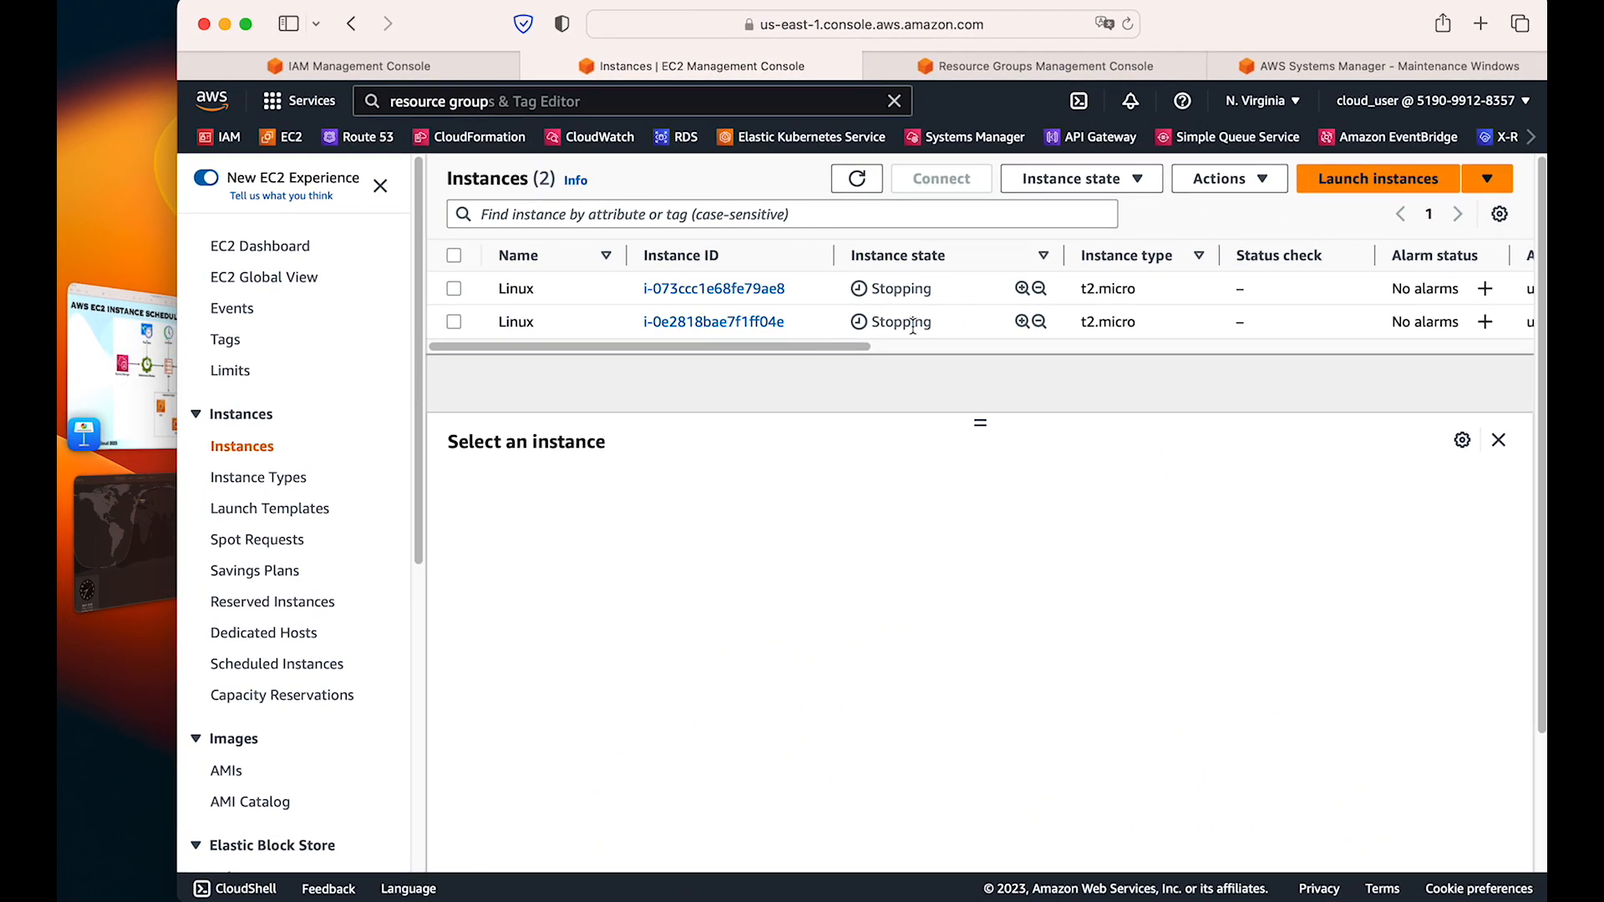
left_click(859, 180)
left_click(125, 543)
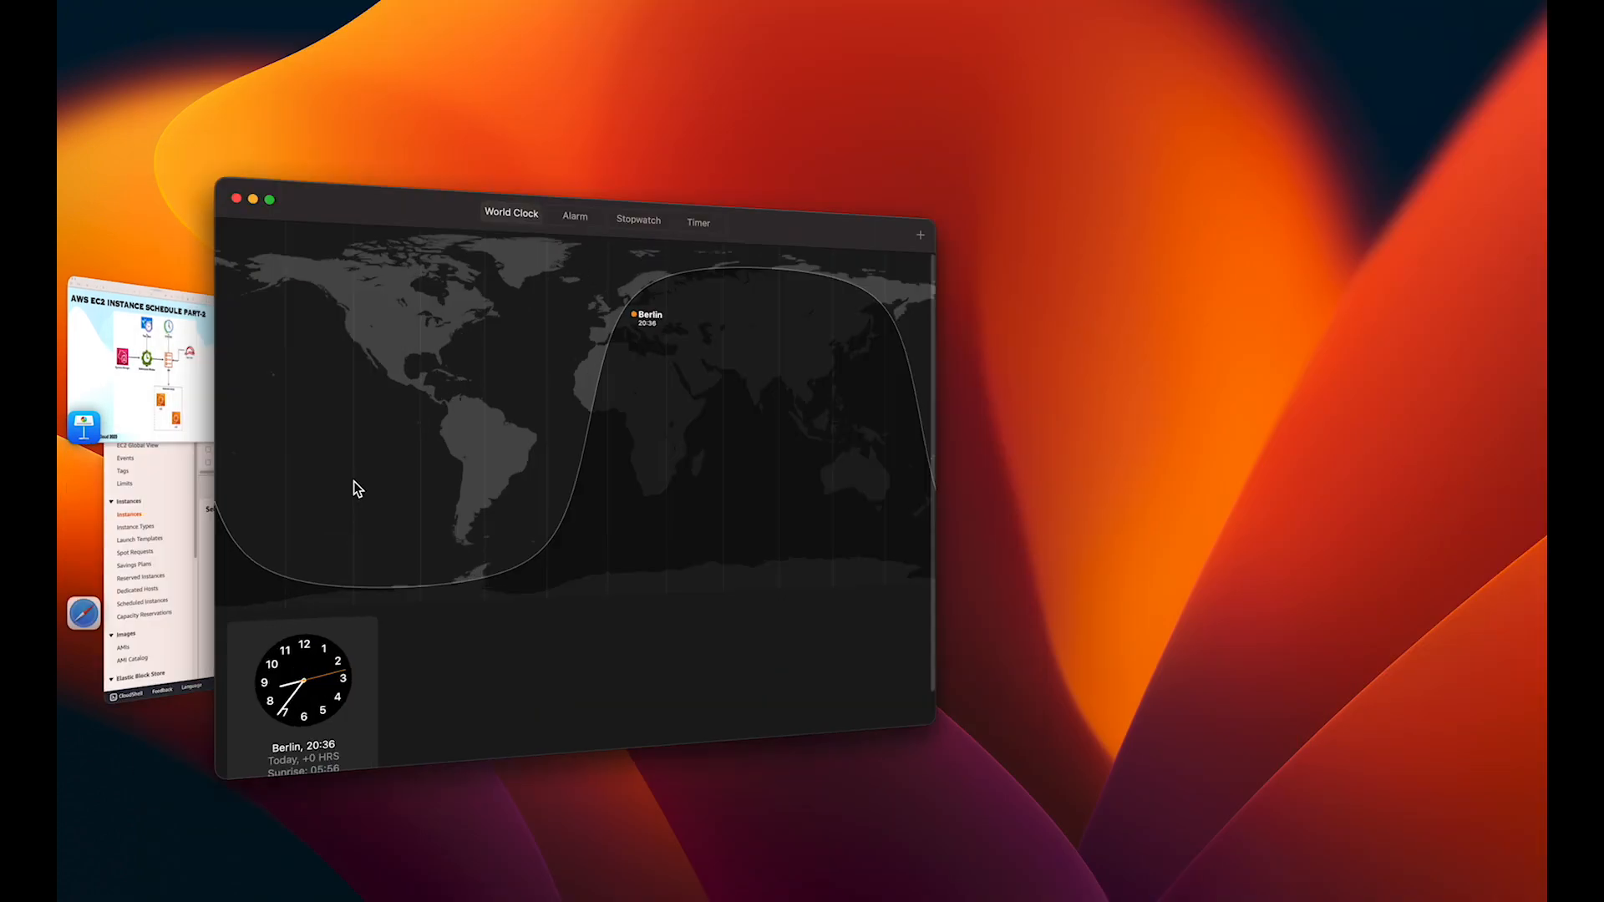
left_click(109, 478)
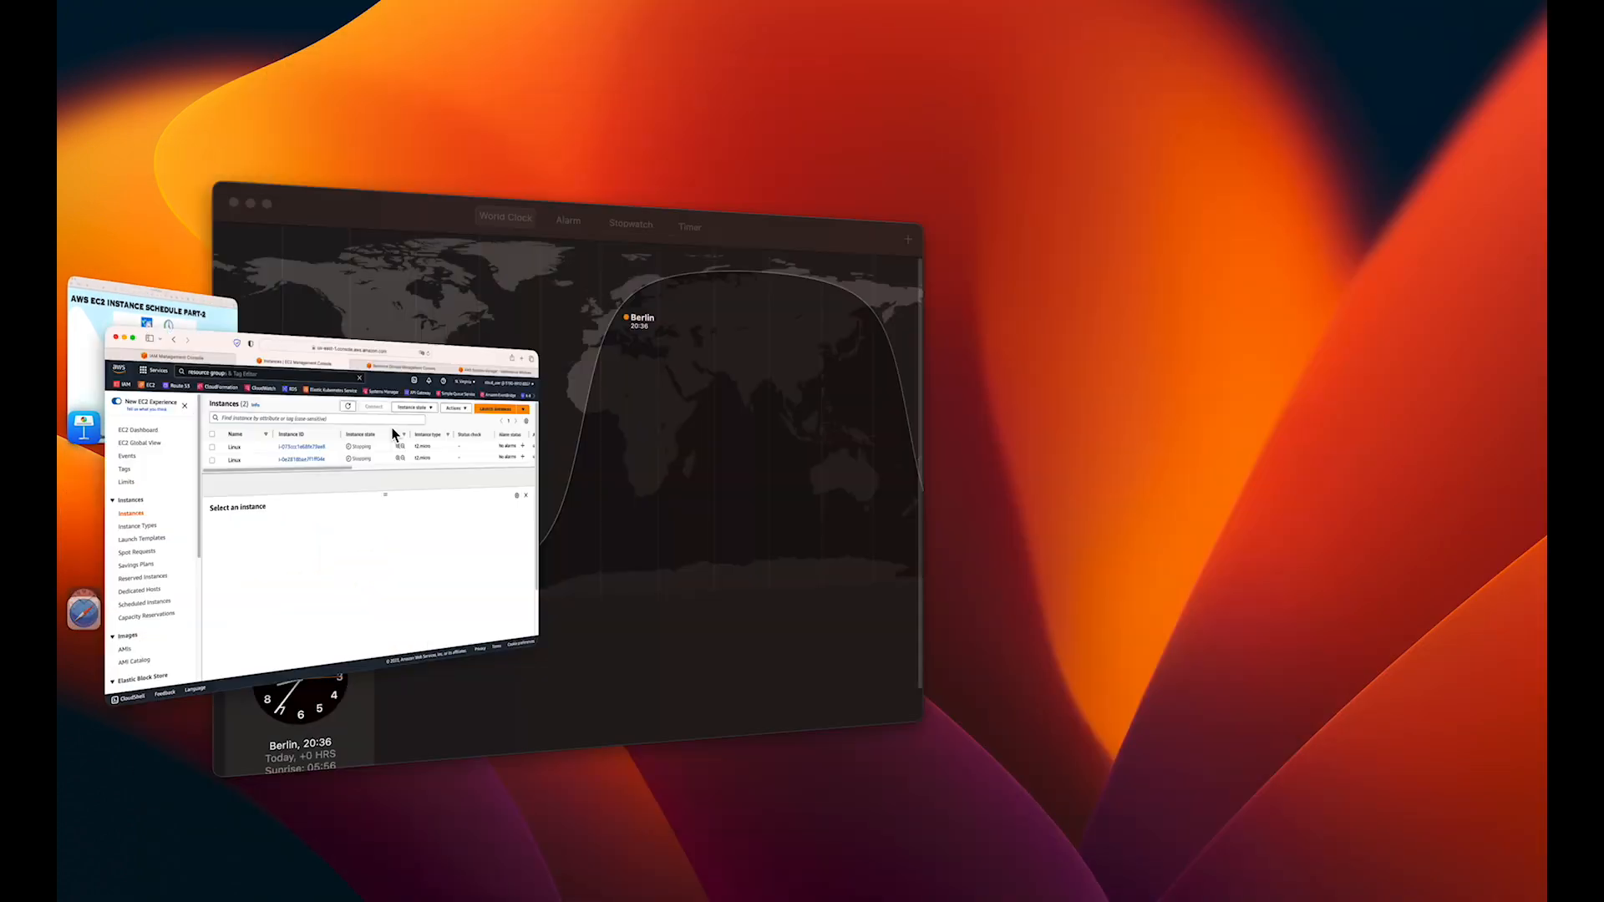
left_click(850, 189)
left_click(849, 189)
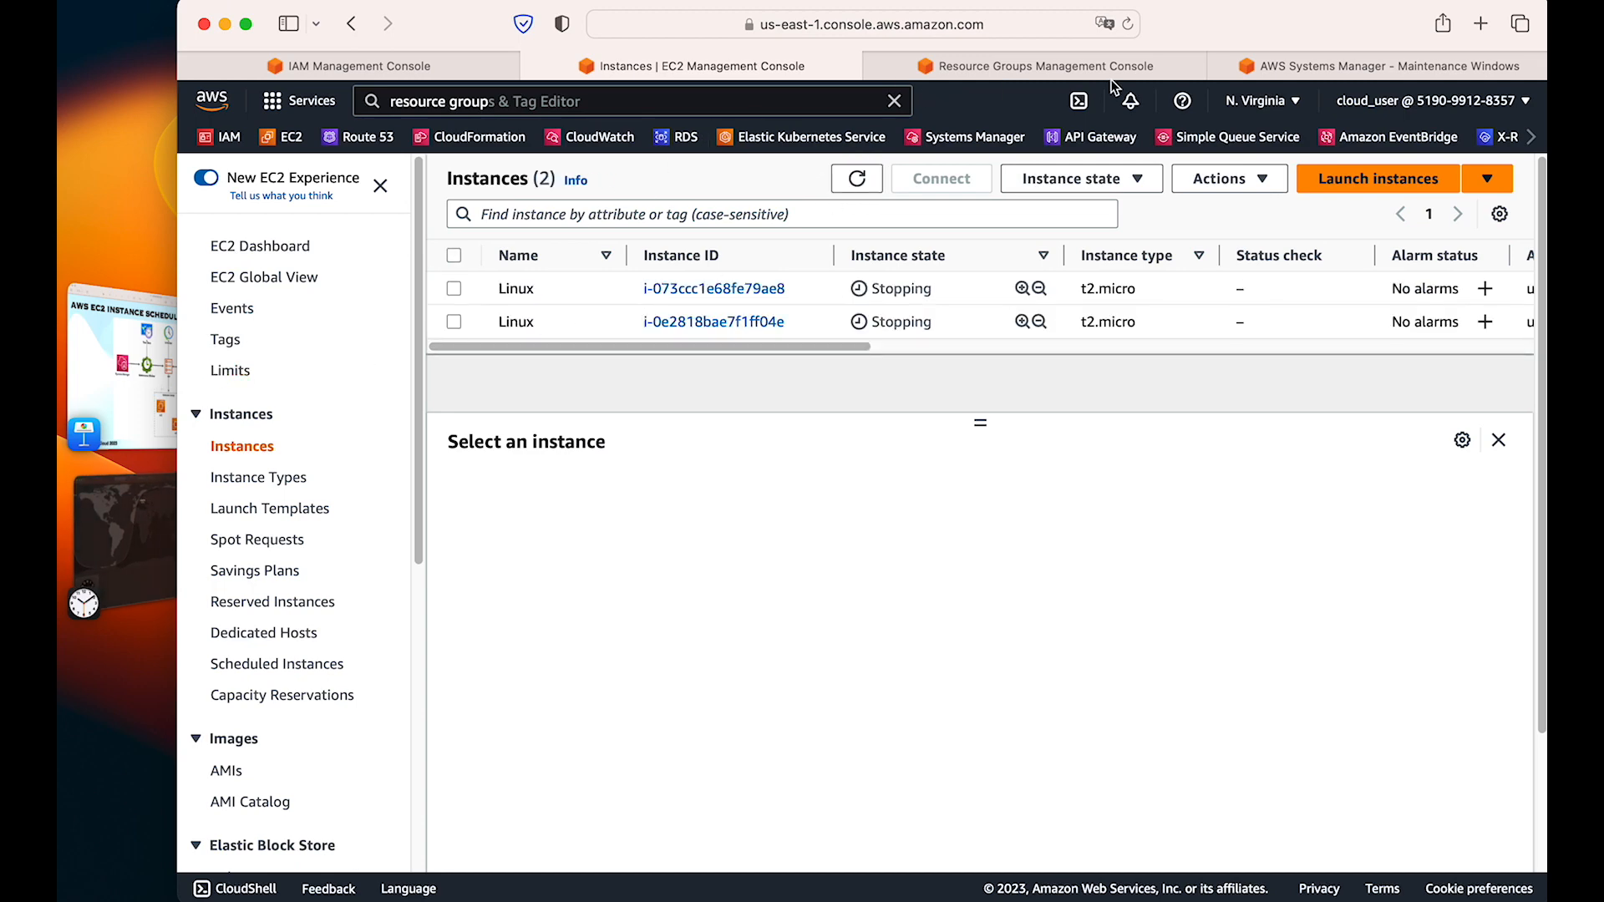
Step: Check the stop-ec2 maintenance window's next execution time in the list and review its cron expression in the window details
left_click(1324, 74)
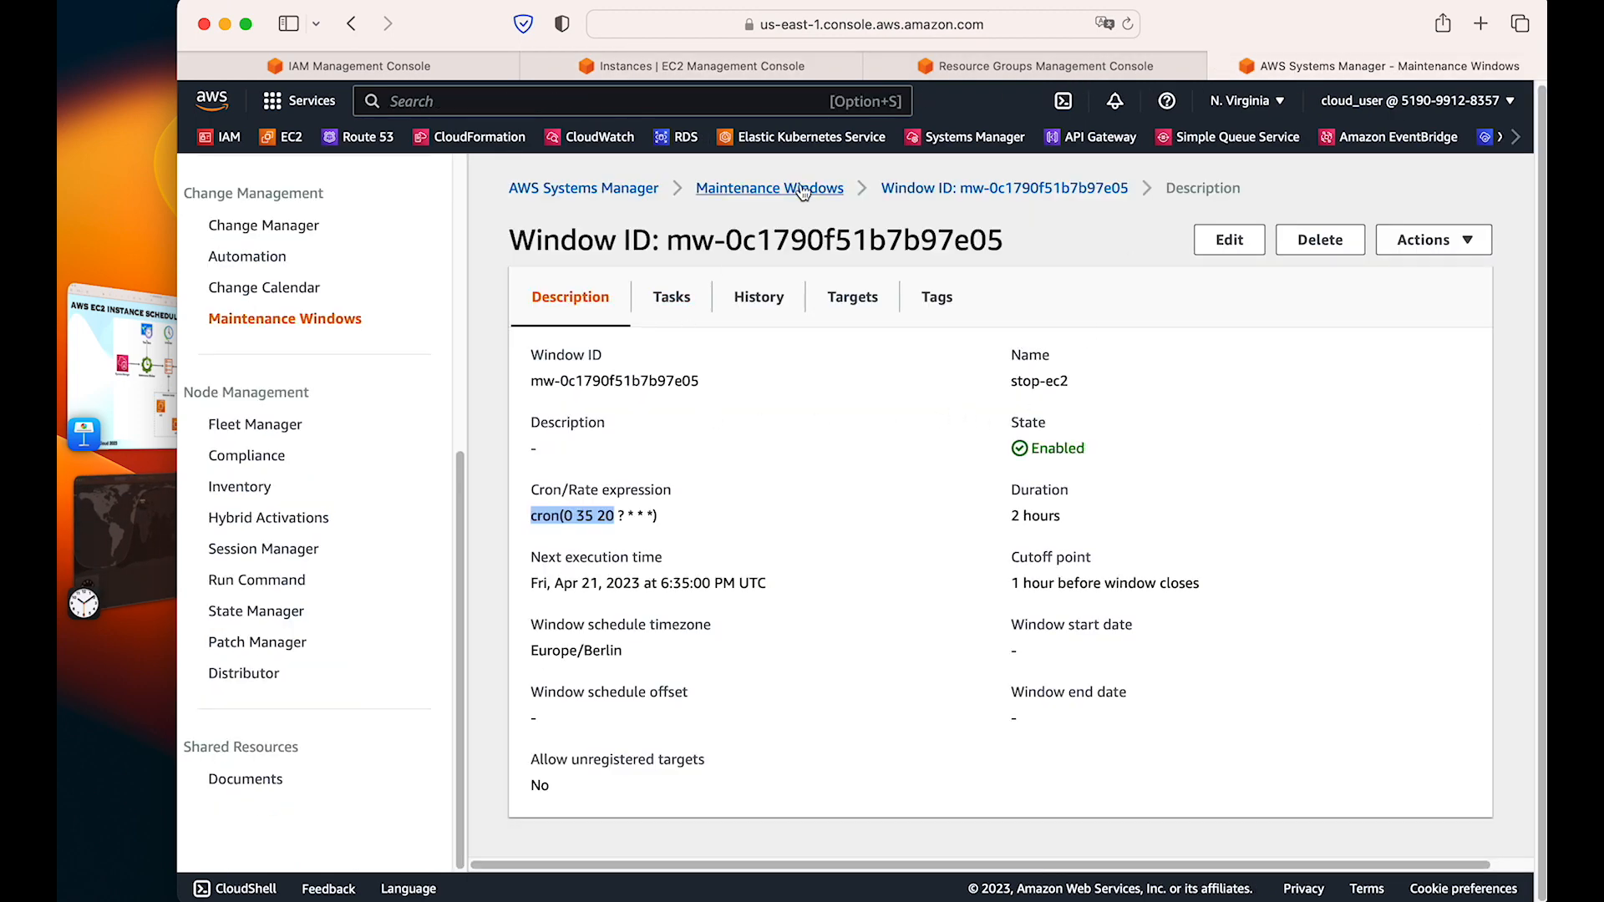
left_click(747, 194)
left_click_drag(846, 483, 1373, 484)
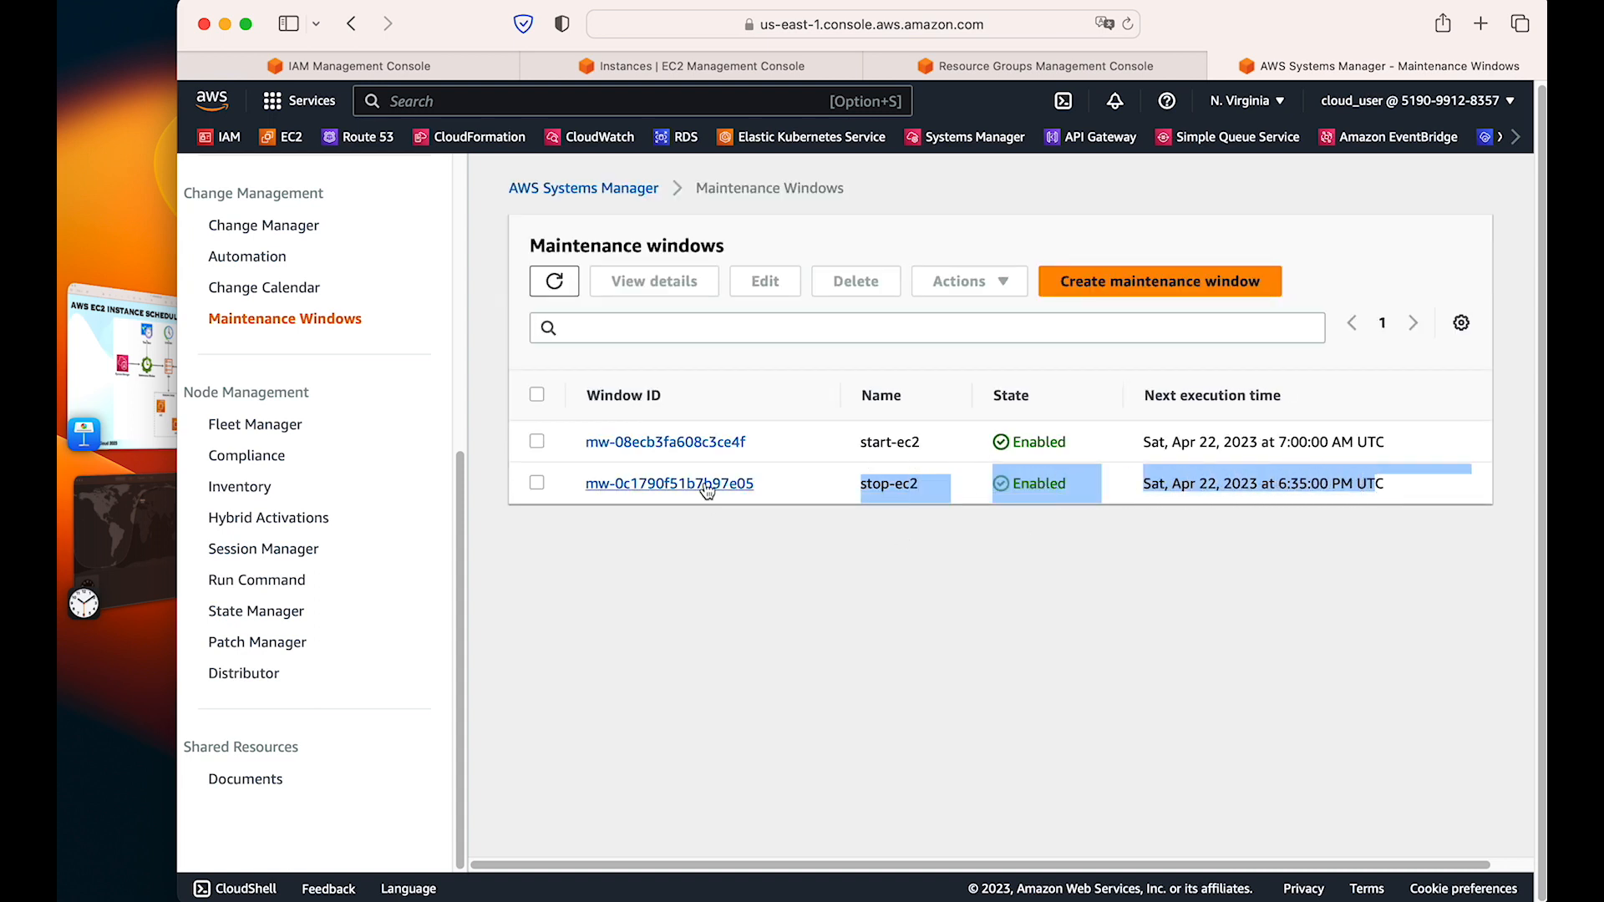
left_click(706, 488)
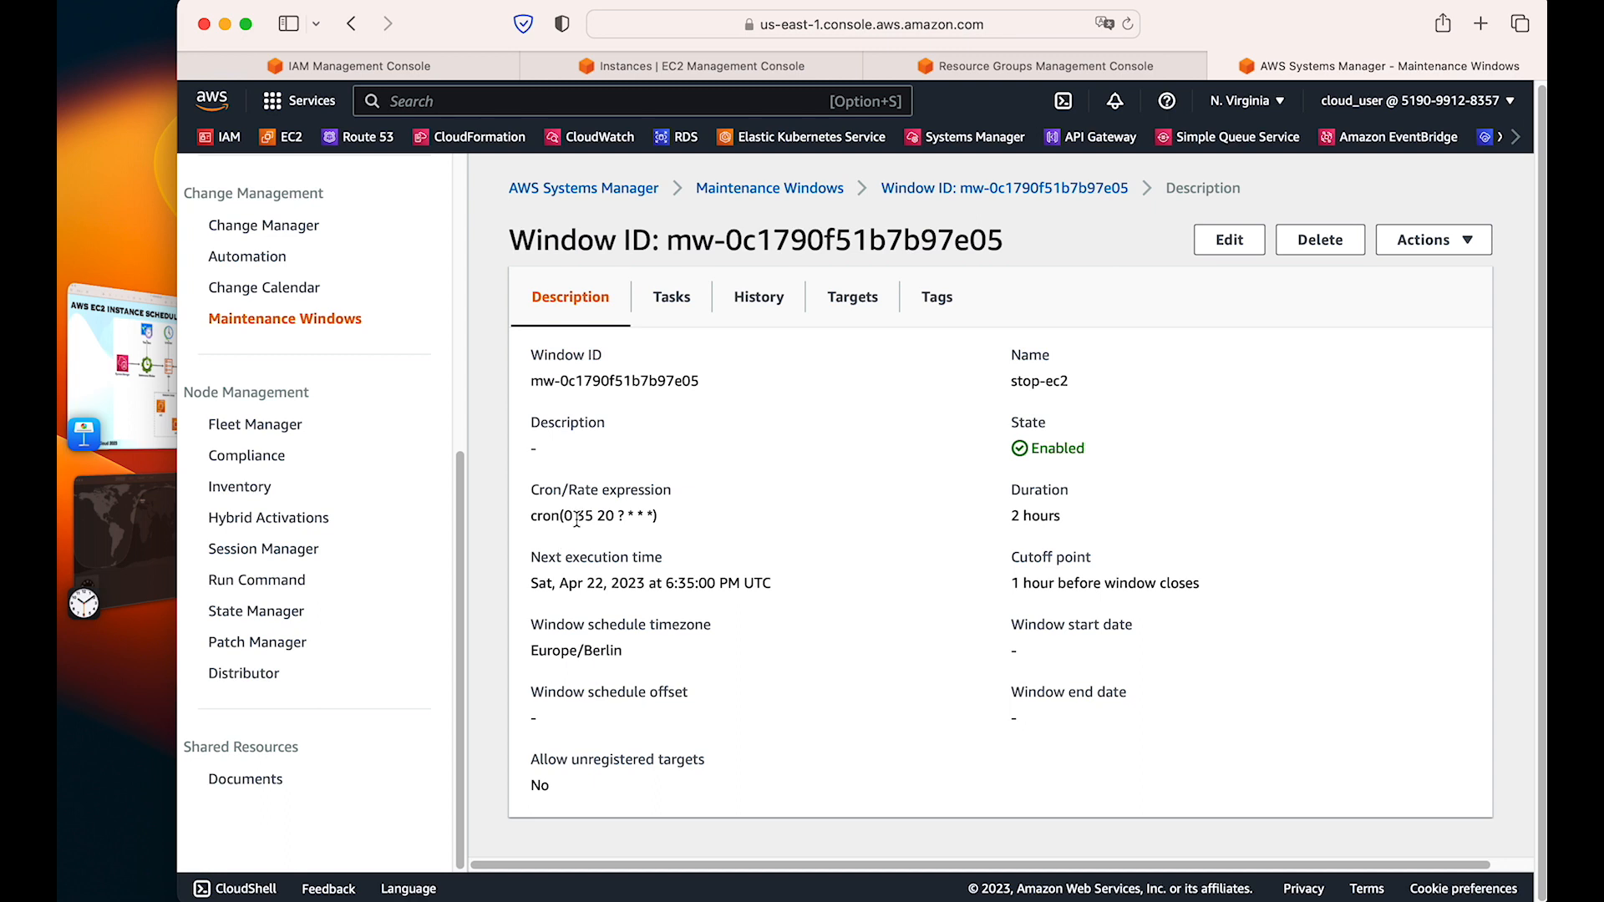
left_click_drag(576, 519, 644, 517)
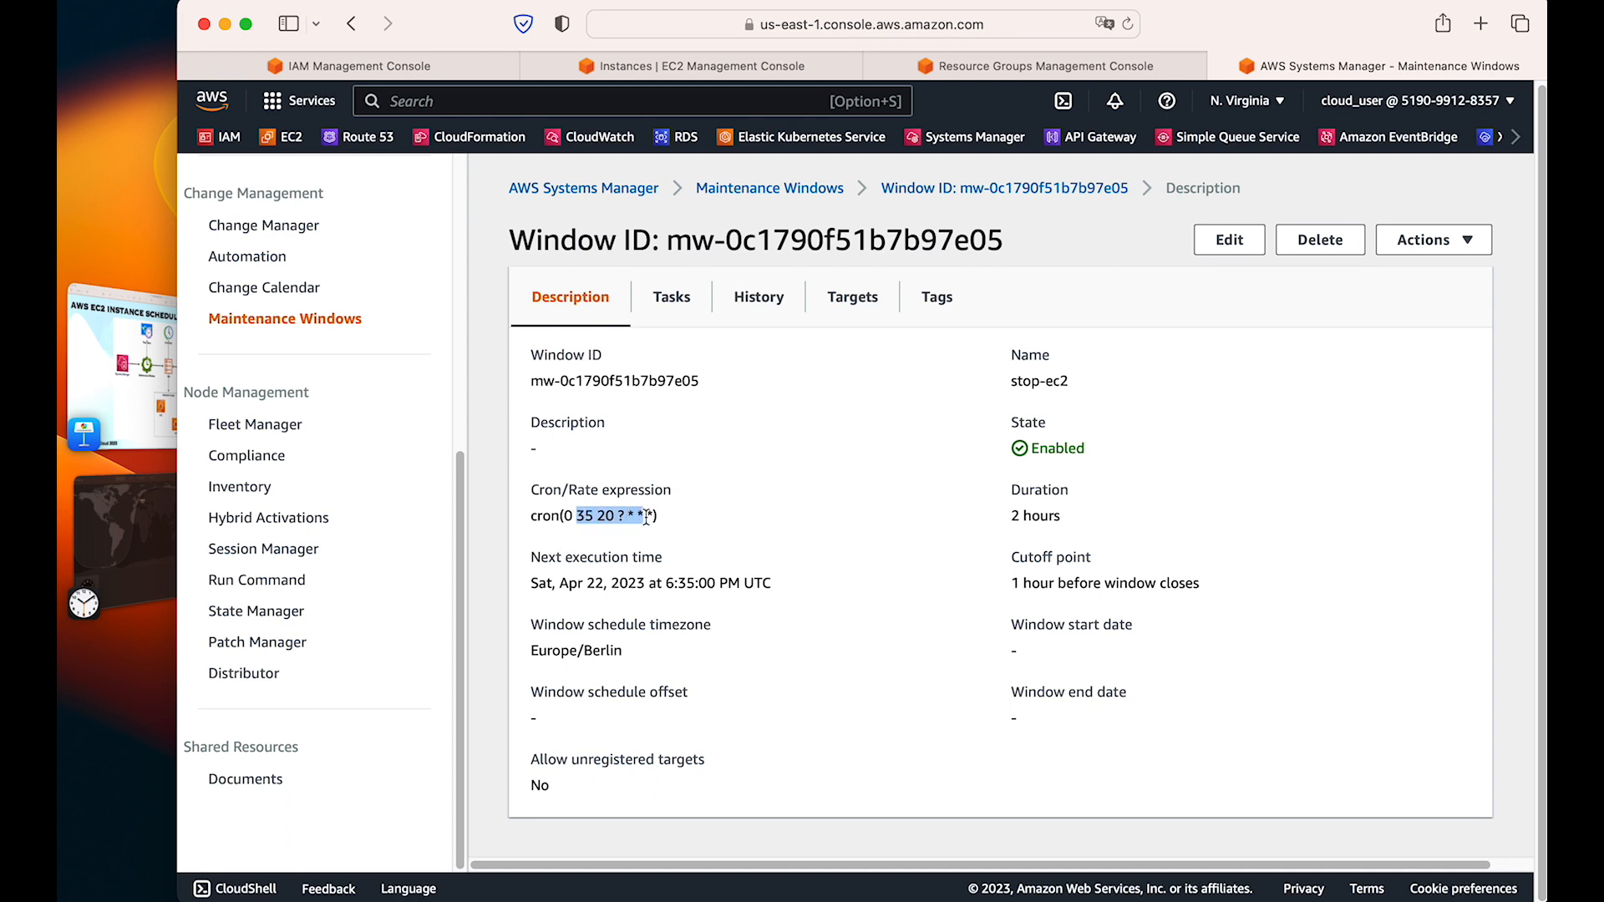
Step: Return to the EC2 instances list and refresh it to check whether both Linux instances have stopped
left_click(759, 67)
left_click(864, 178)
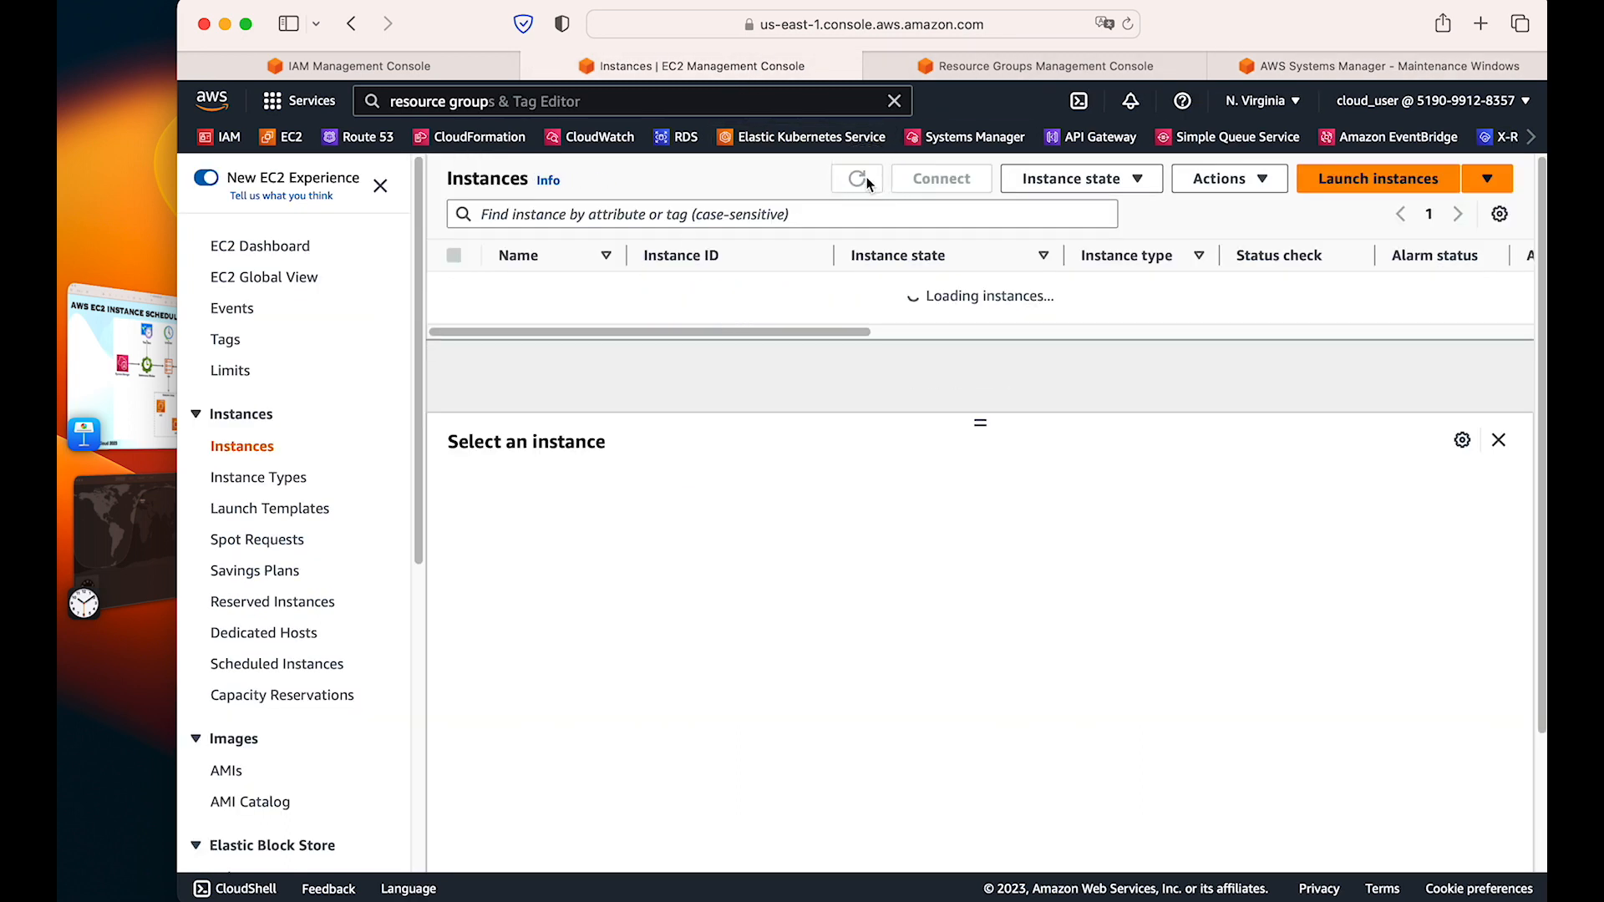
left_click(861, 178)
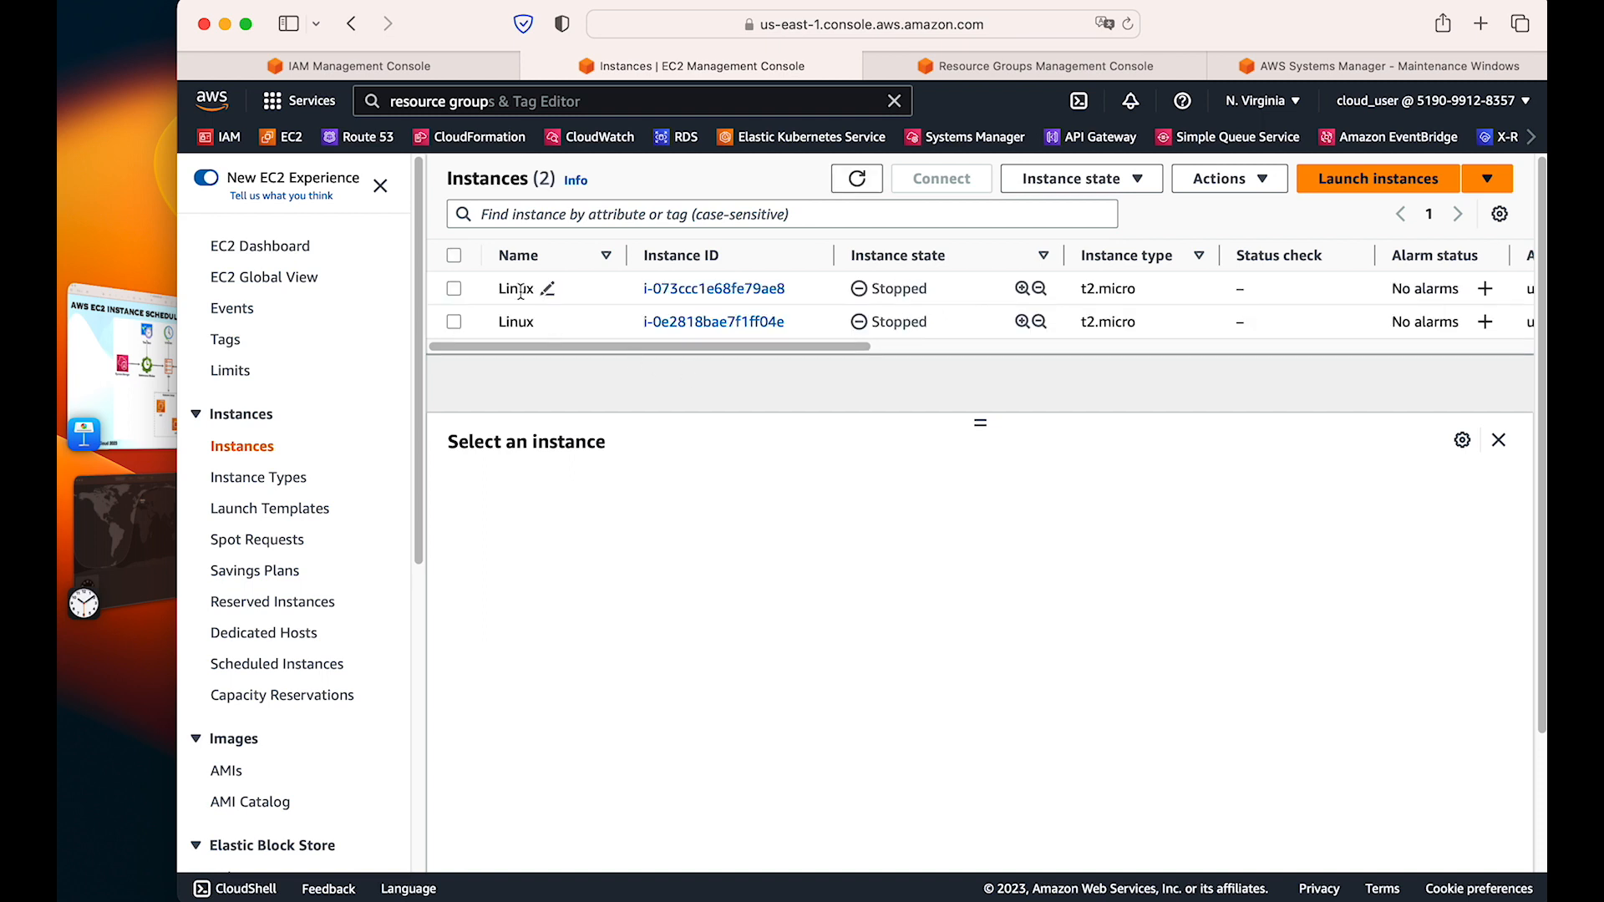
Step: Inspect the first Linux instance's Stage: Prod tag, and refresh the instances list
left_click(543, 289)
left_click(1116, 492)
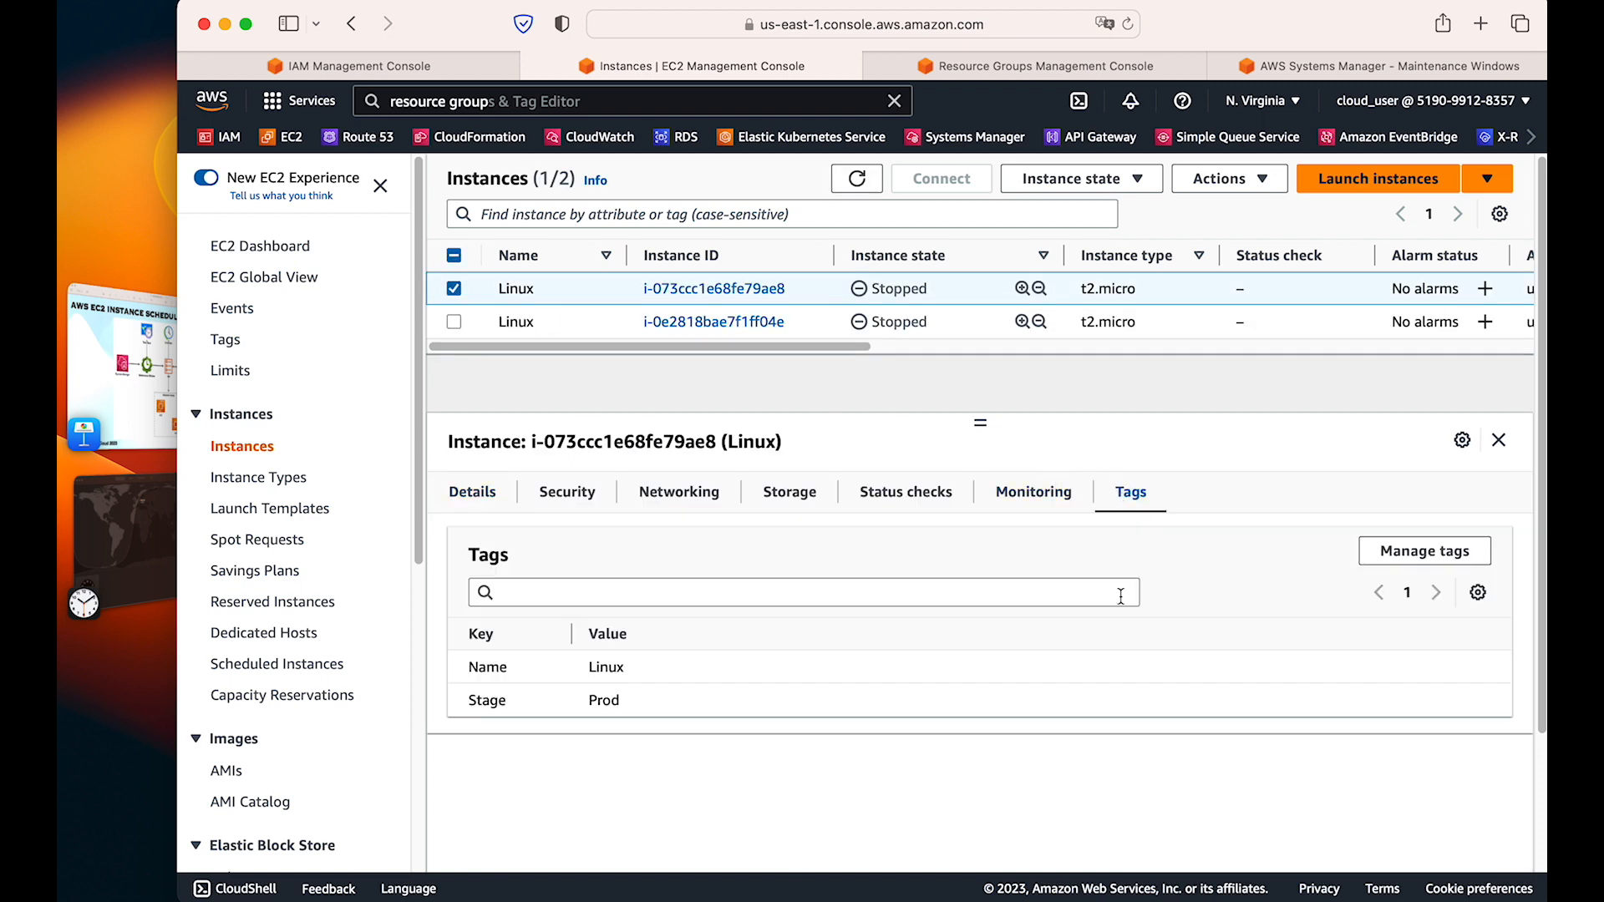
left_click_drag(467, 701, 646, 701)
left_click(934, 711)
left_click_drag(470, 703, 642, 706)
left_click(755, 710)
left_click_drag(470, 702, 644, 702)
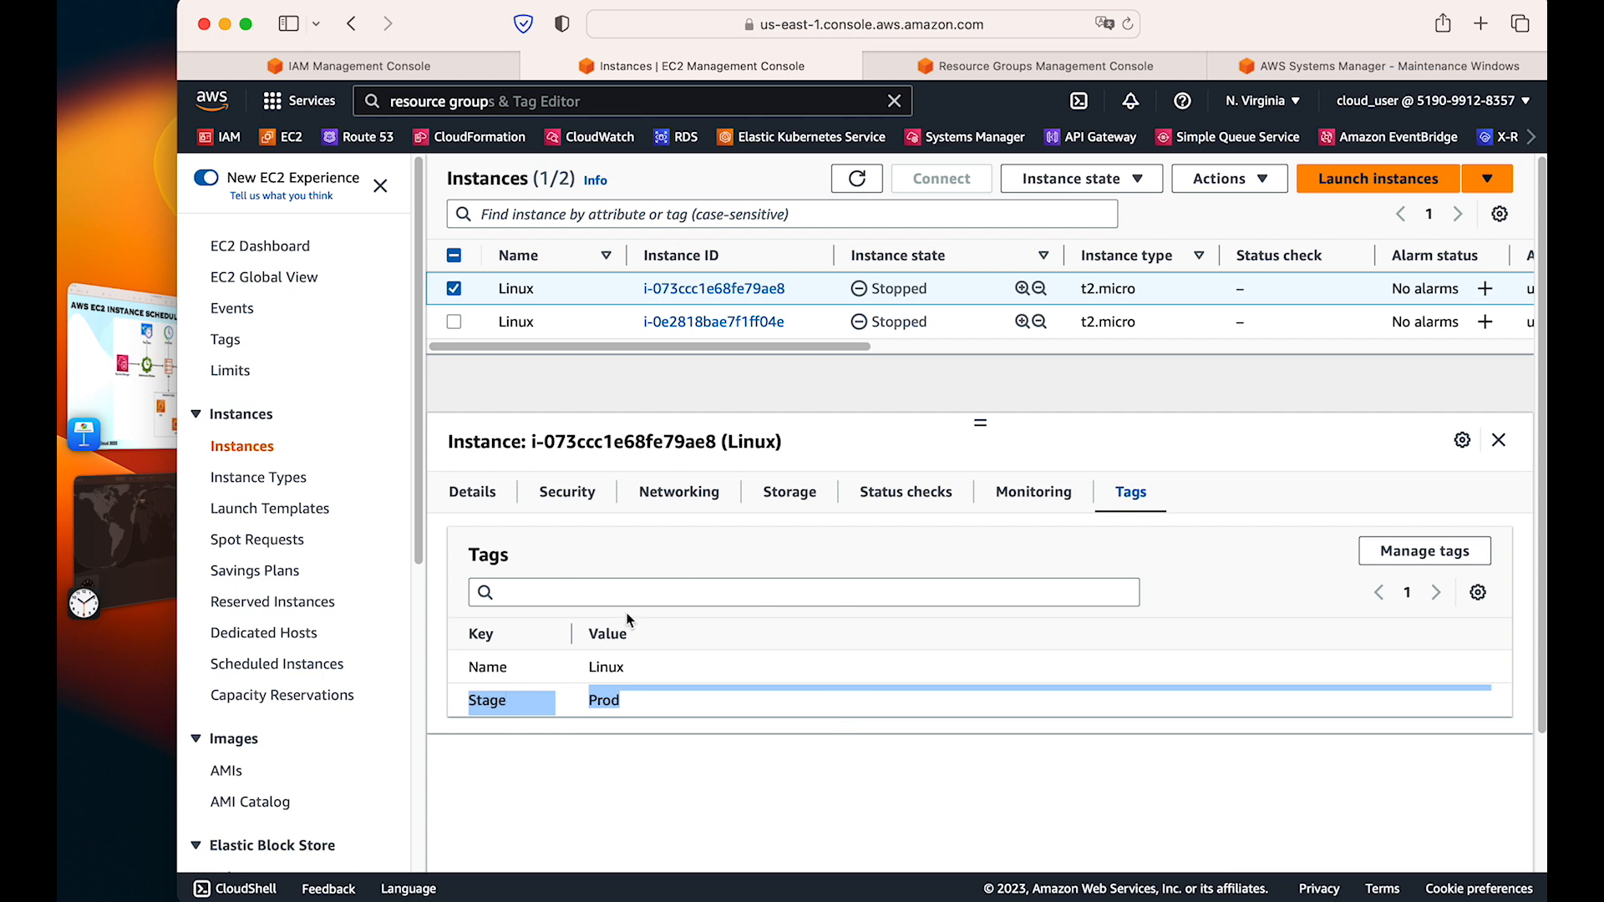
left_click(869, 187)
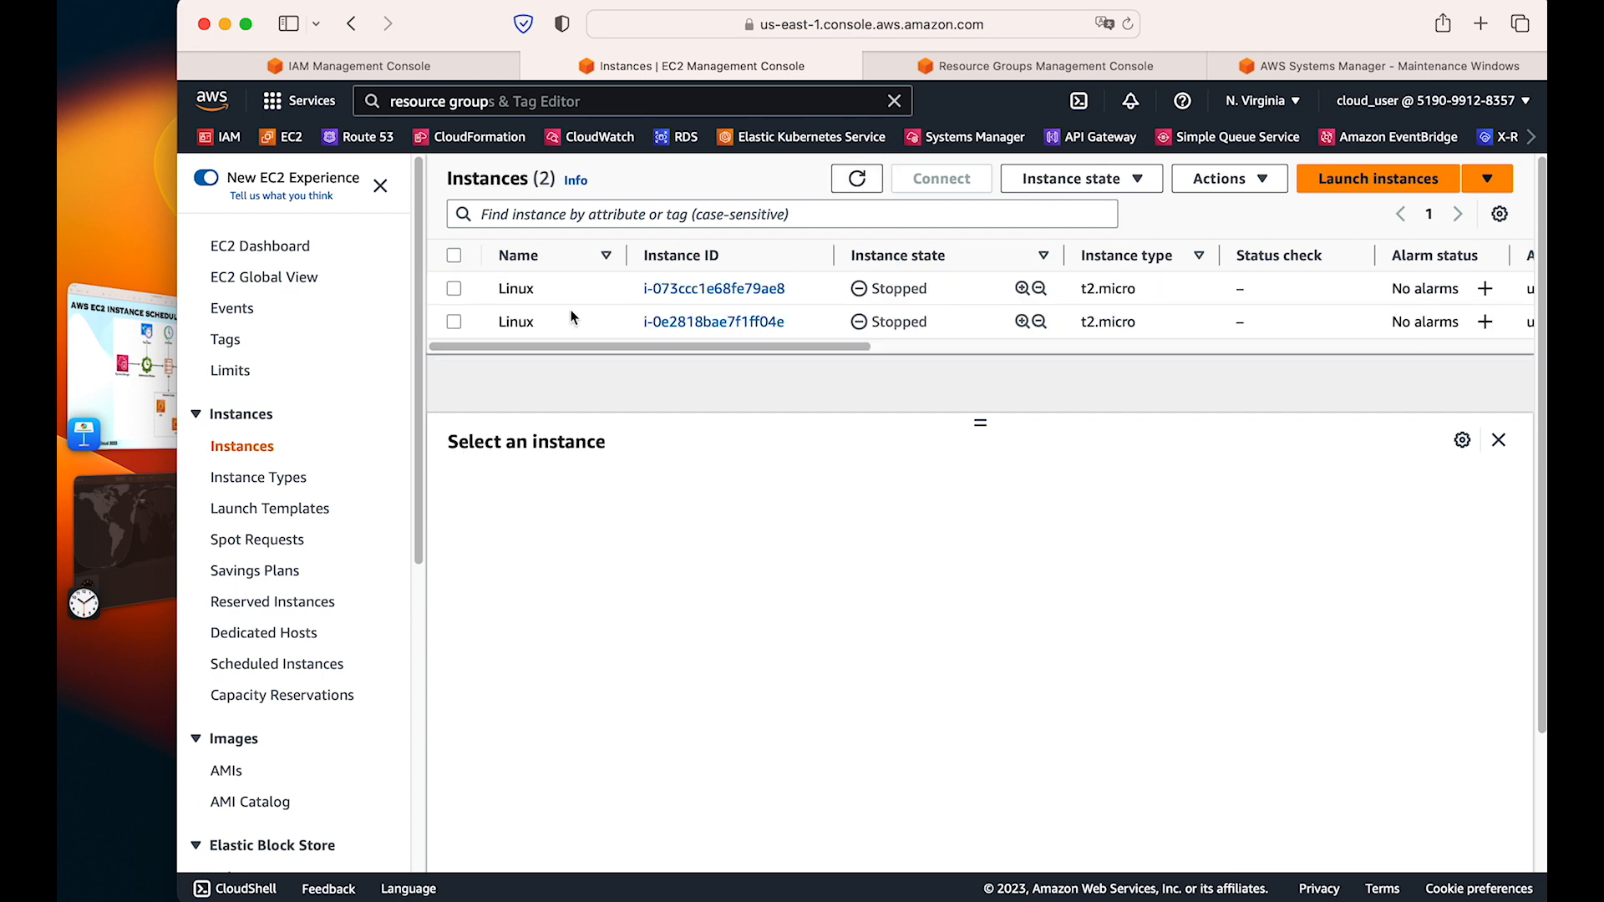
Step: Check the Berlin time in Clock and open the start-ec2 maintenance window's schedule settings for editing
left_click(1329, 66)
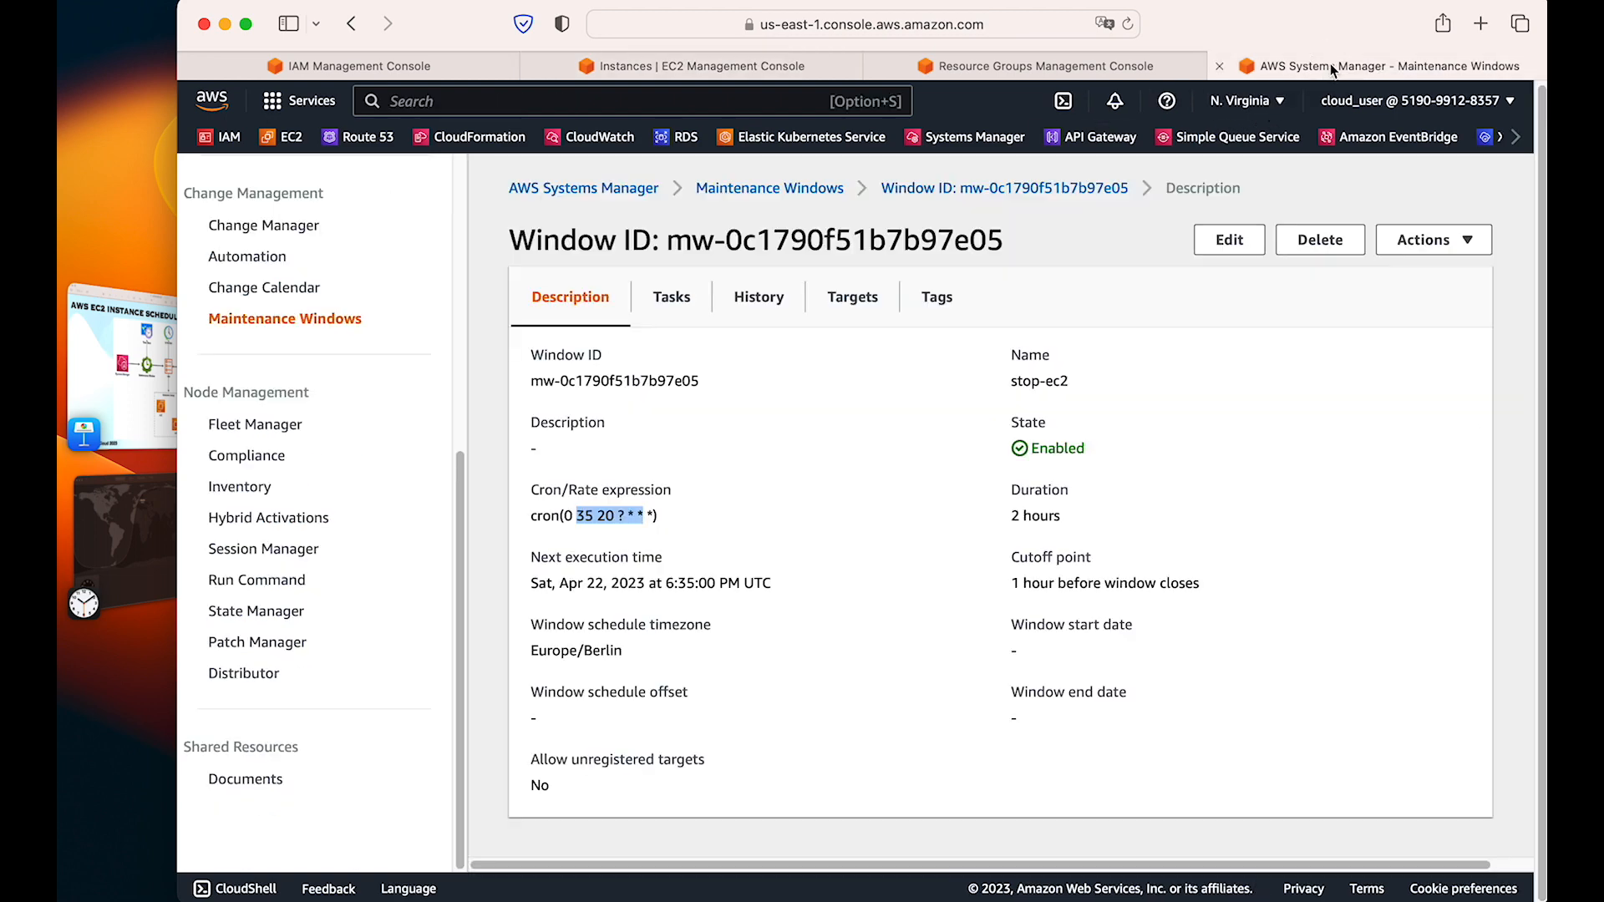
left_click(776, 188)
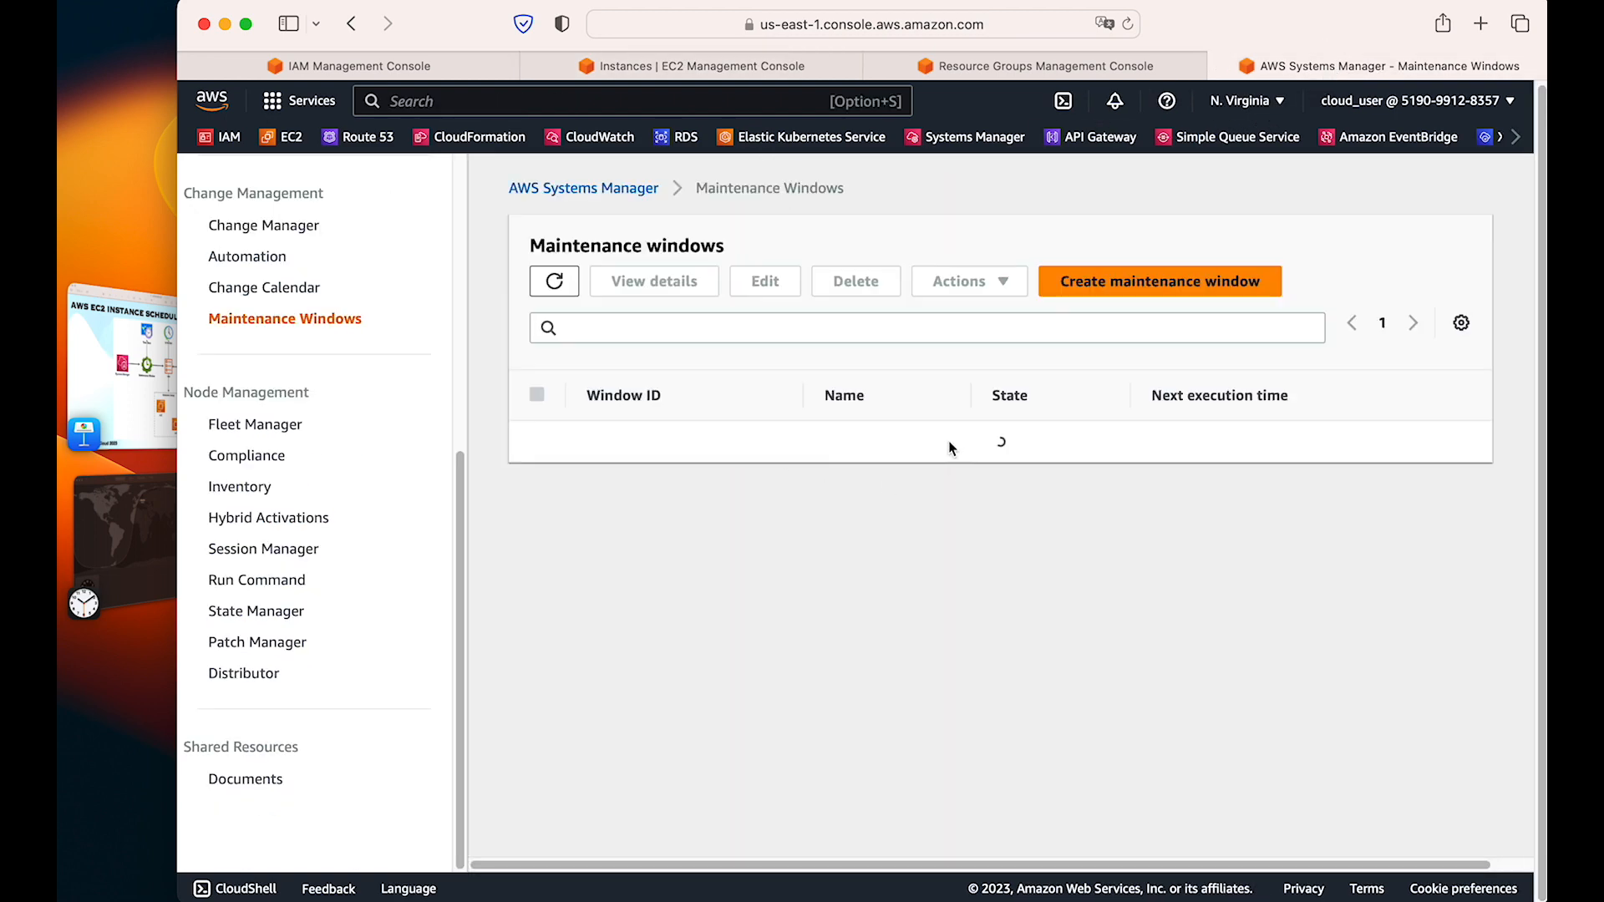
left_click(126, 535)
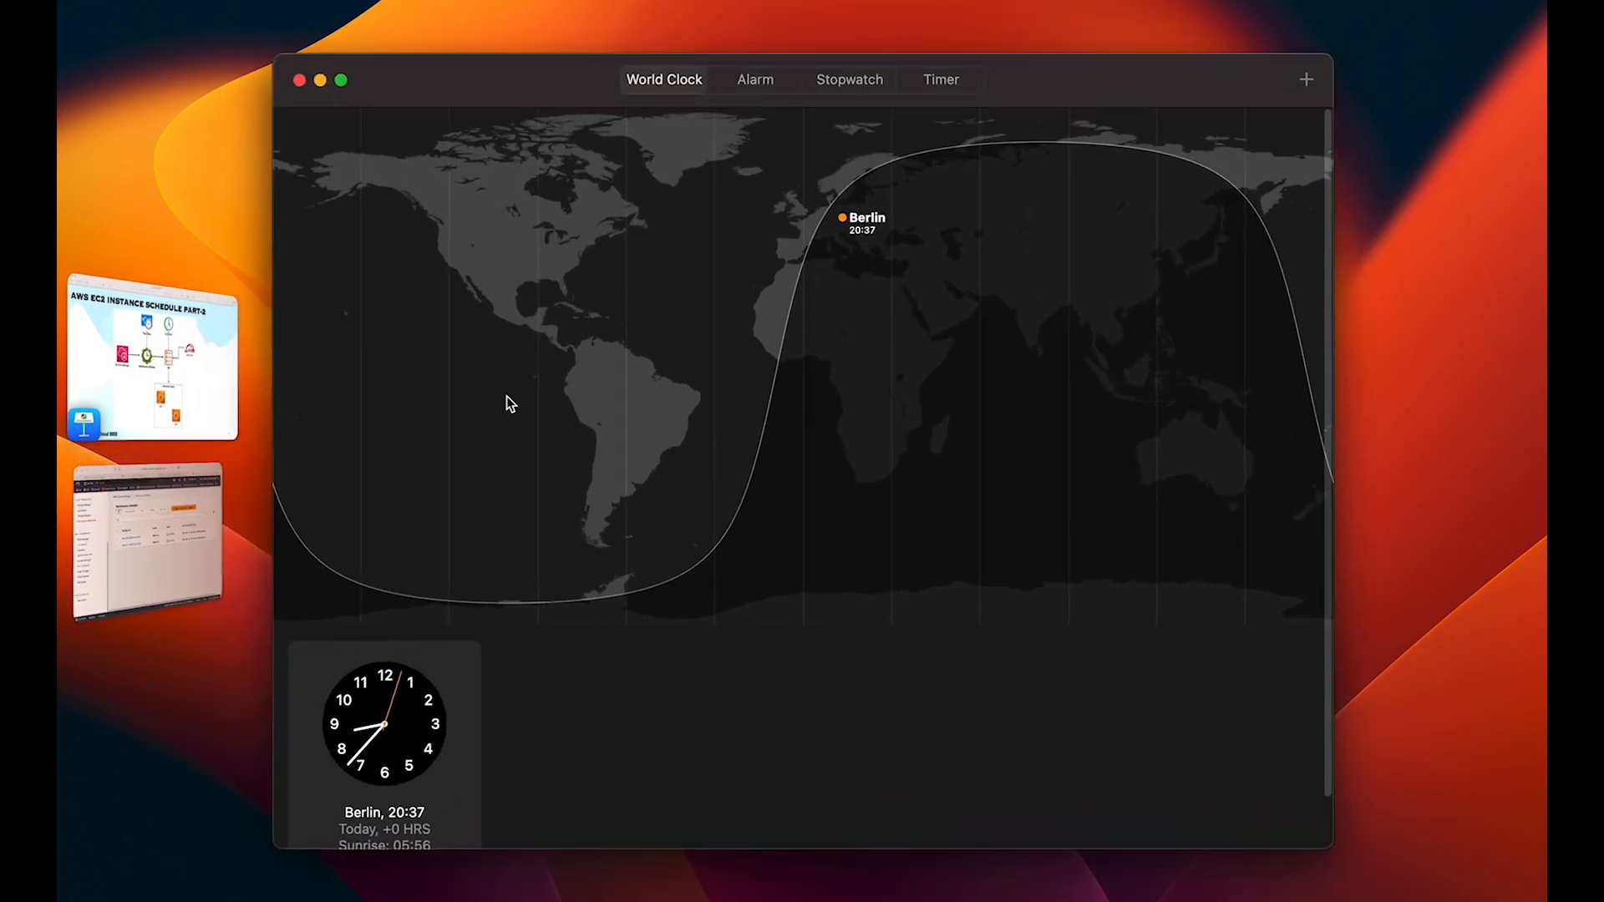
left_click(155, 468)
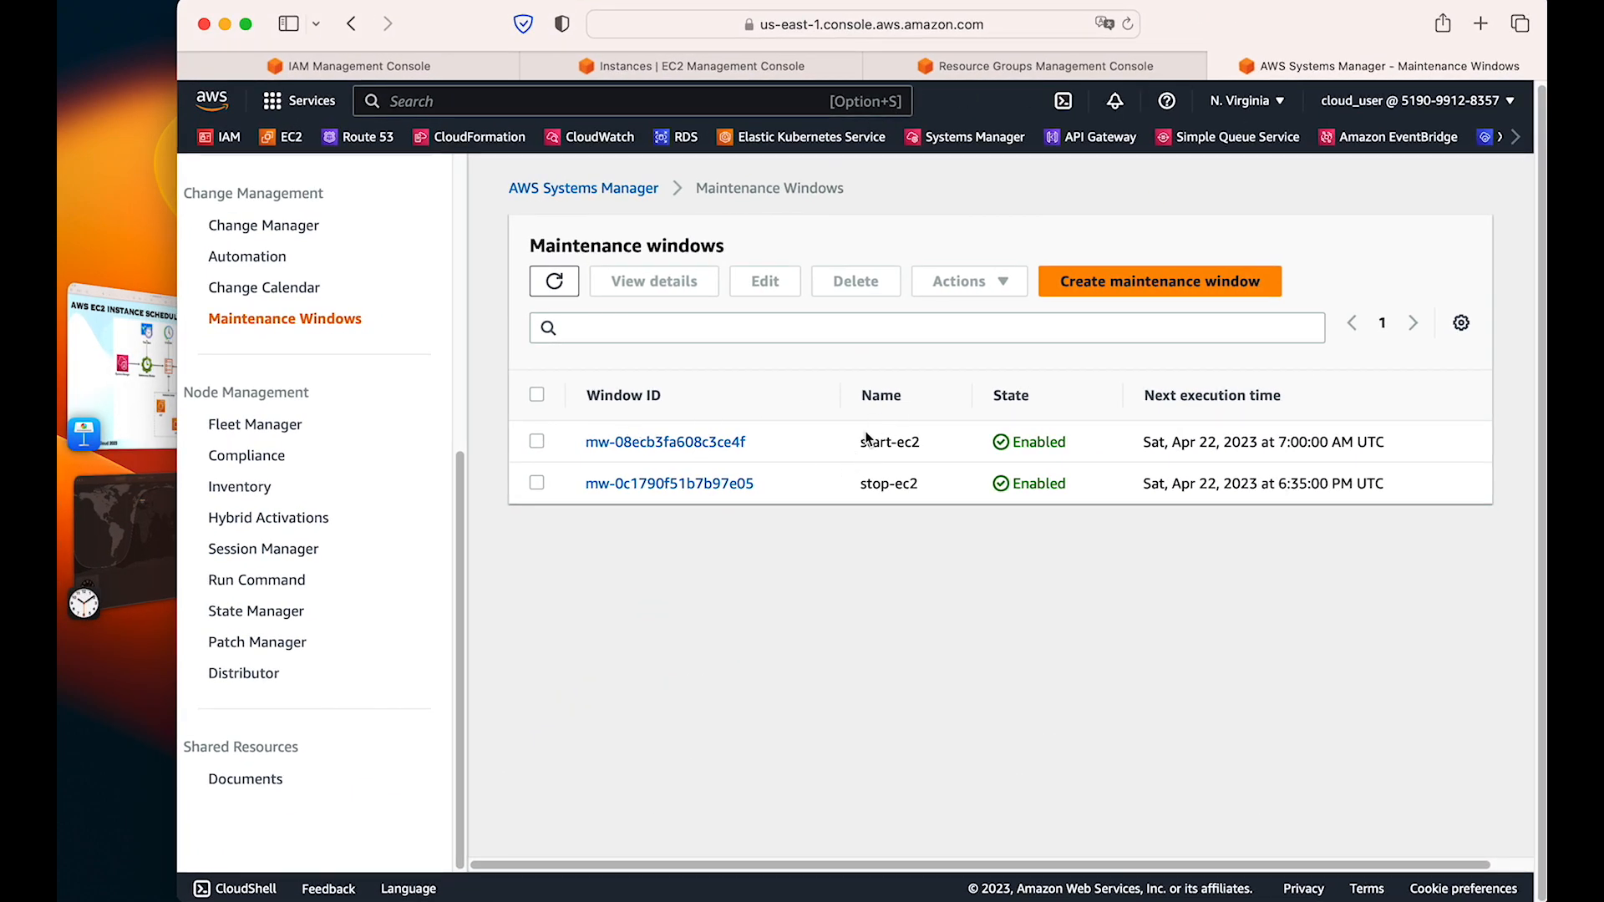
left_click(652, 443)
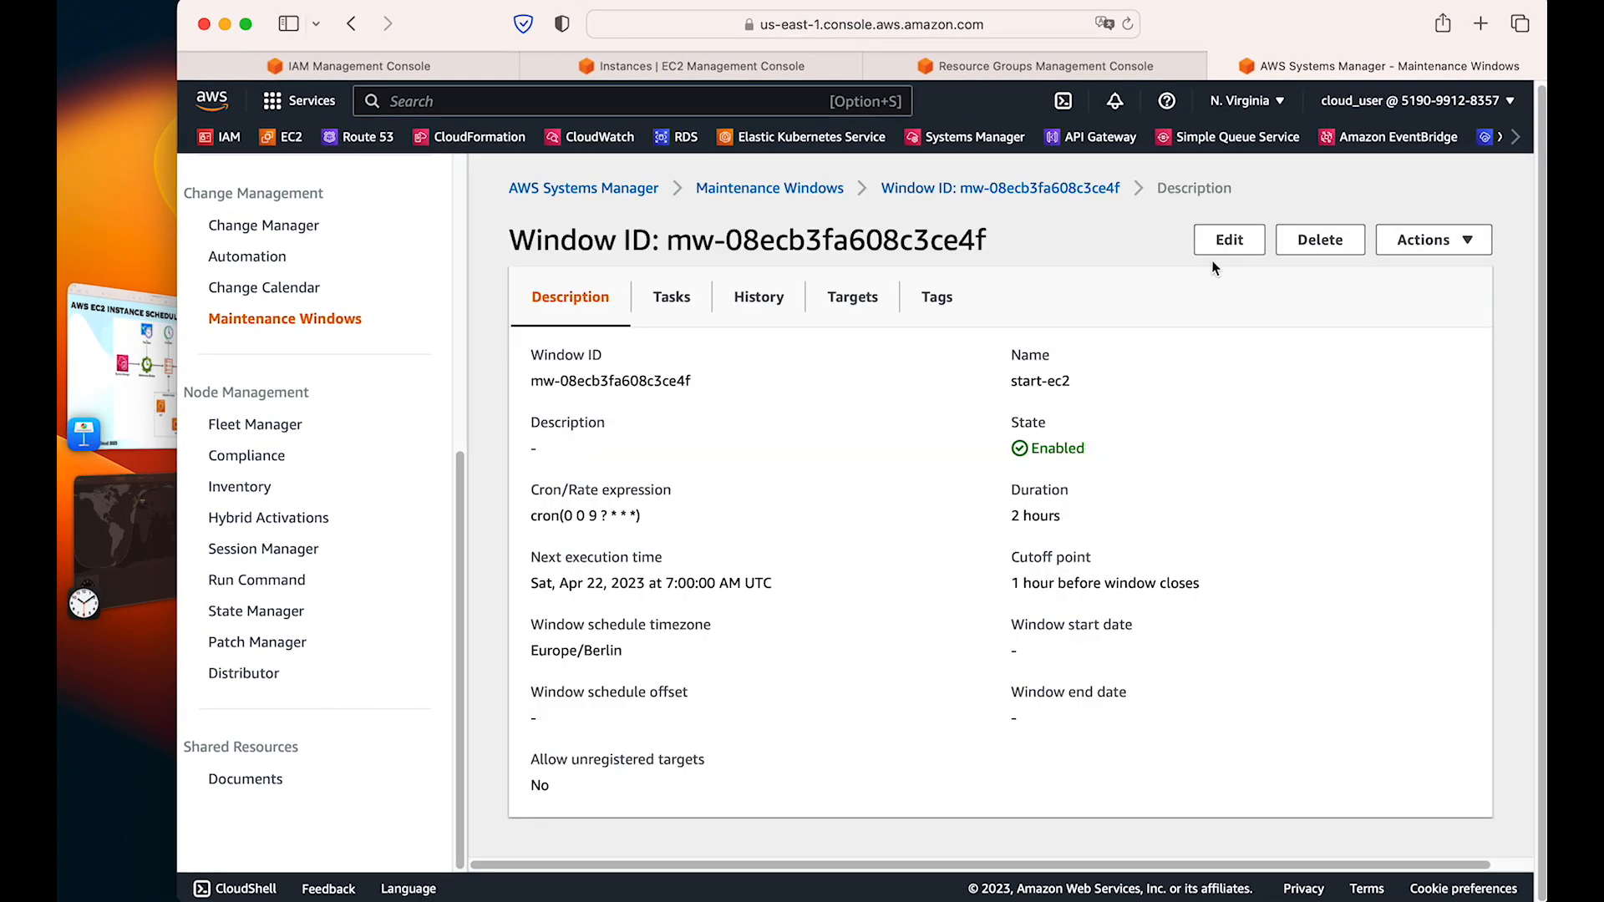
left_click(1248, 251)
scroll(594, 553, "down", 10)
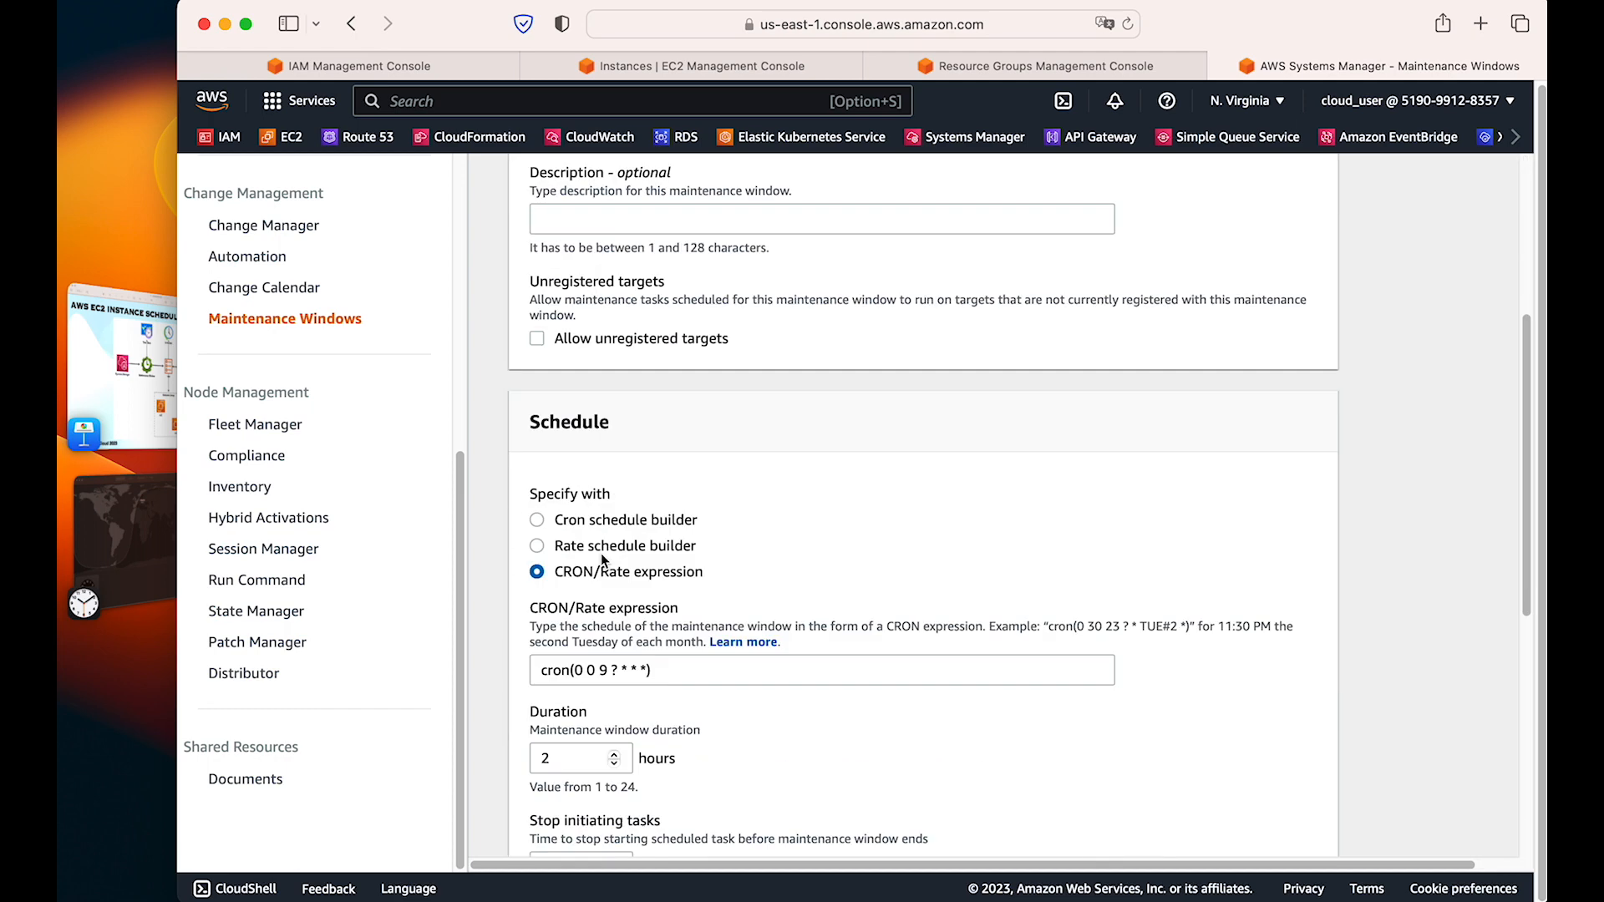
scroll(583, 332, "up", 1)
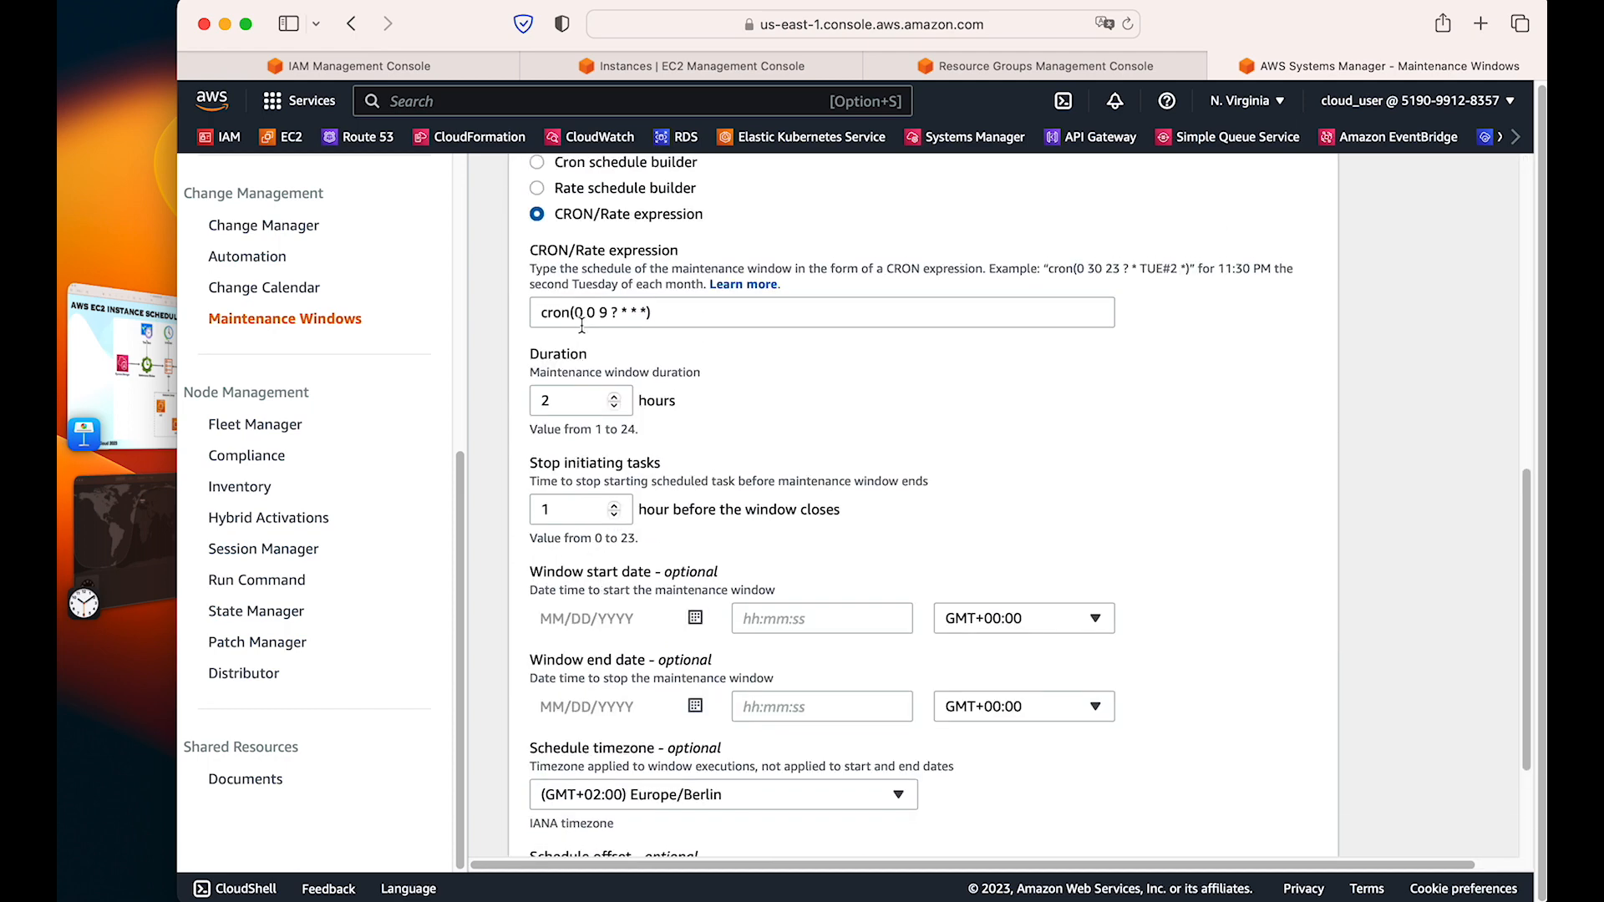
Step: Set the start-ec2 CRON expression to cron(0 39 20 ? * * *), save the maintenance window, and dismiss the notification
double_click(591, 312)
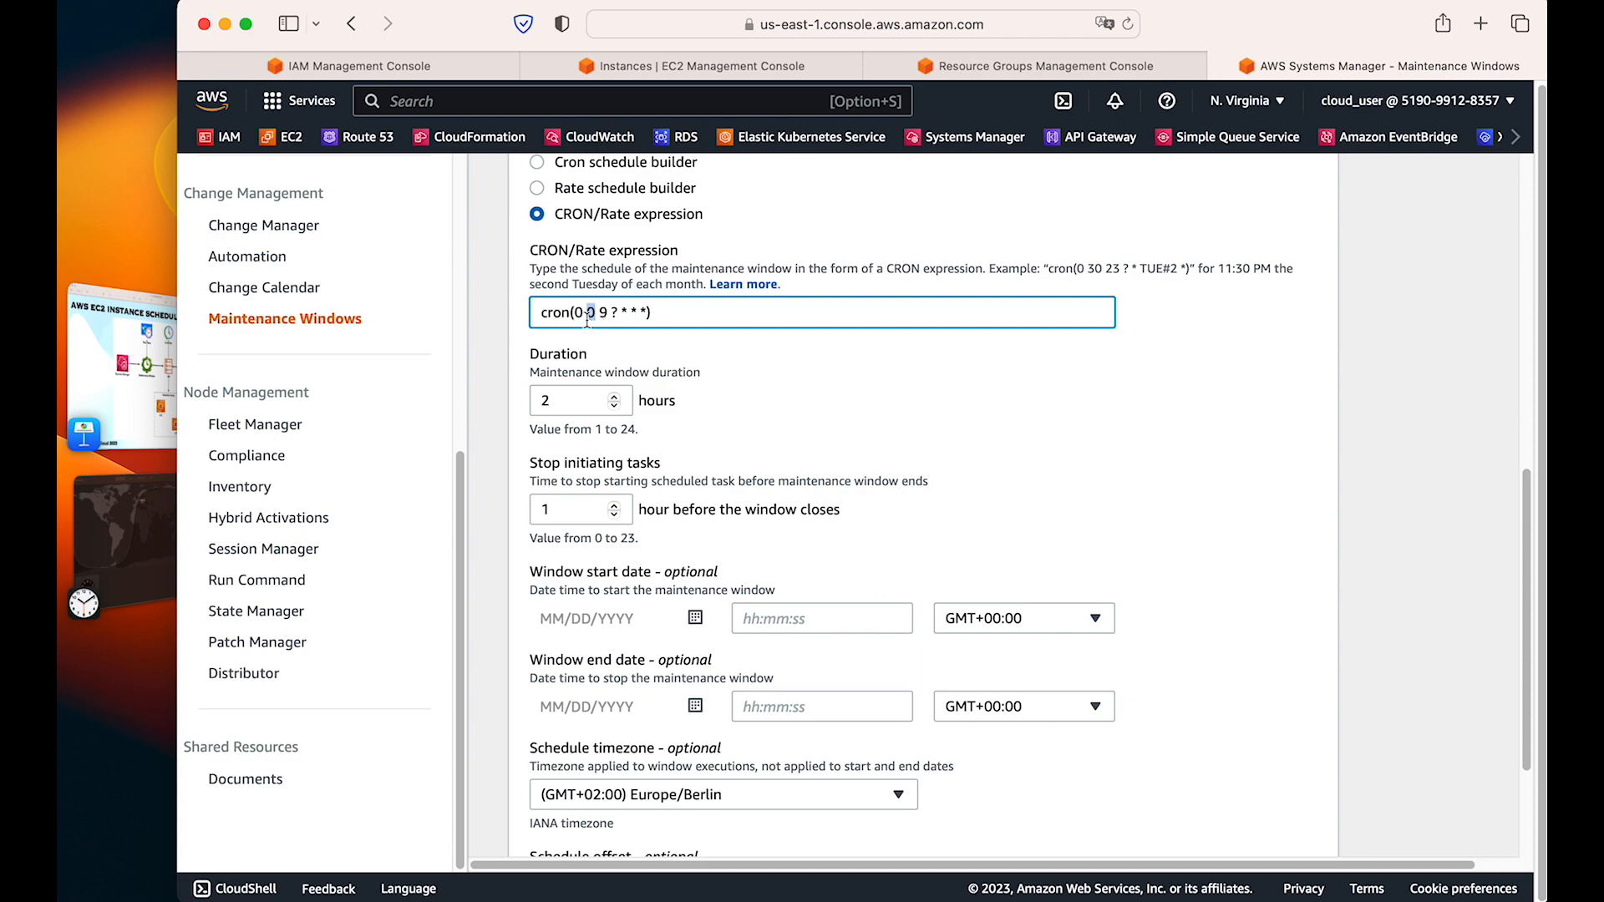
left_click(138, 531)
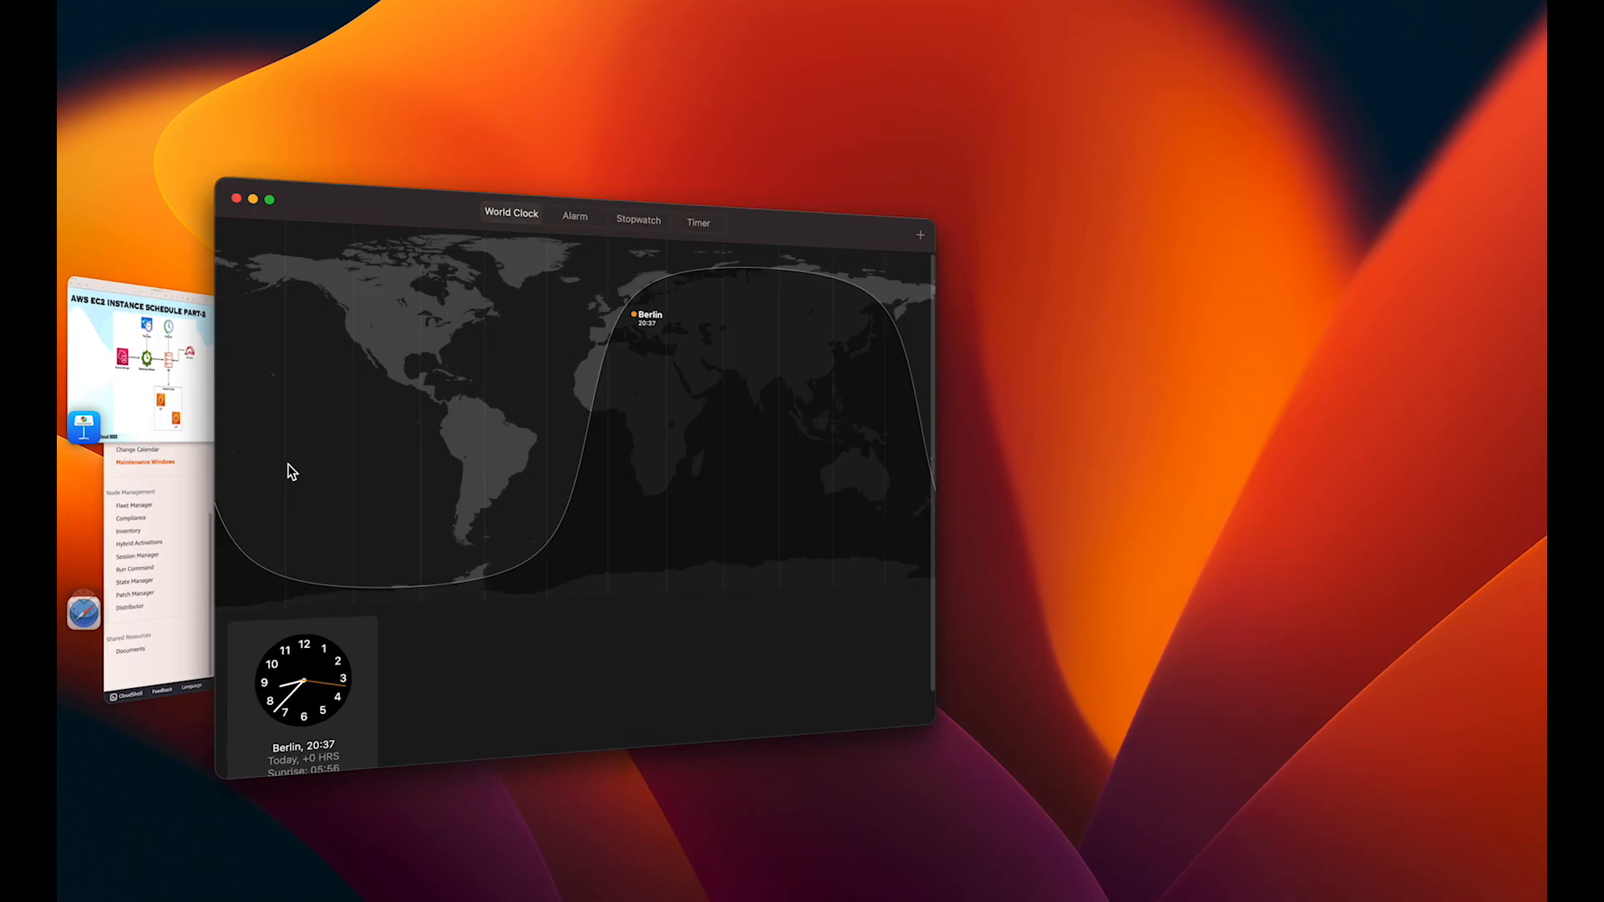
left_click(167, 539)
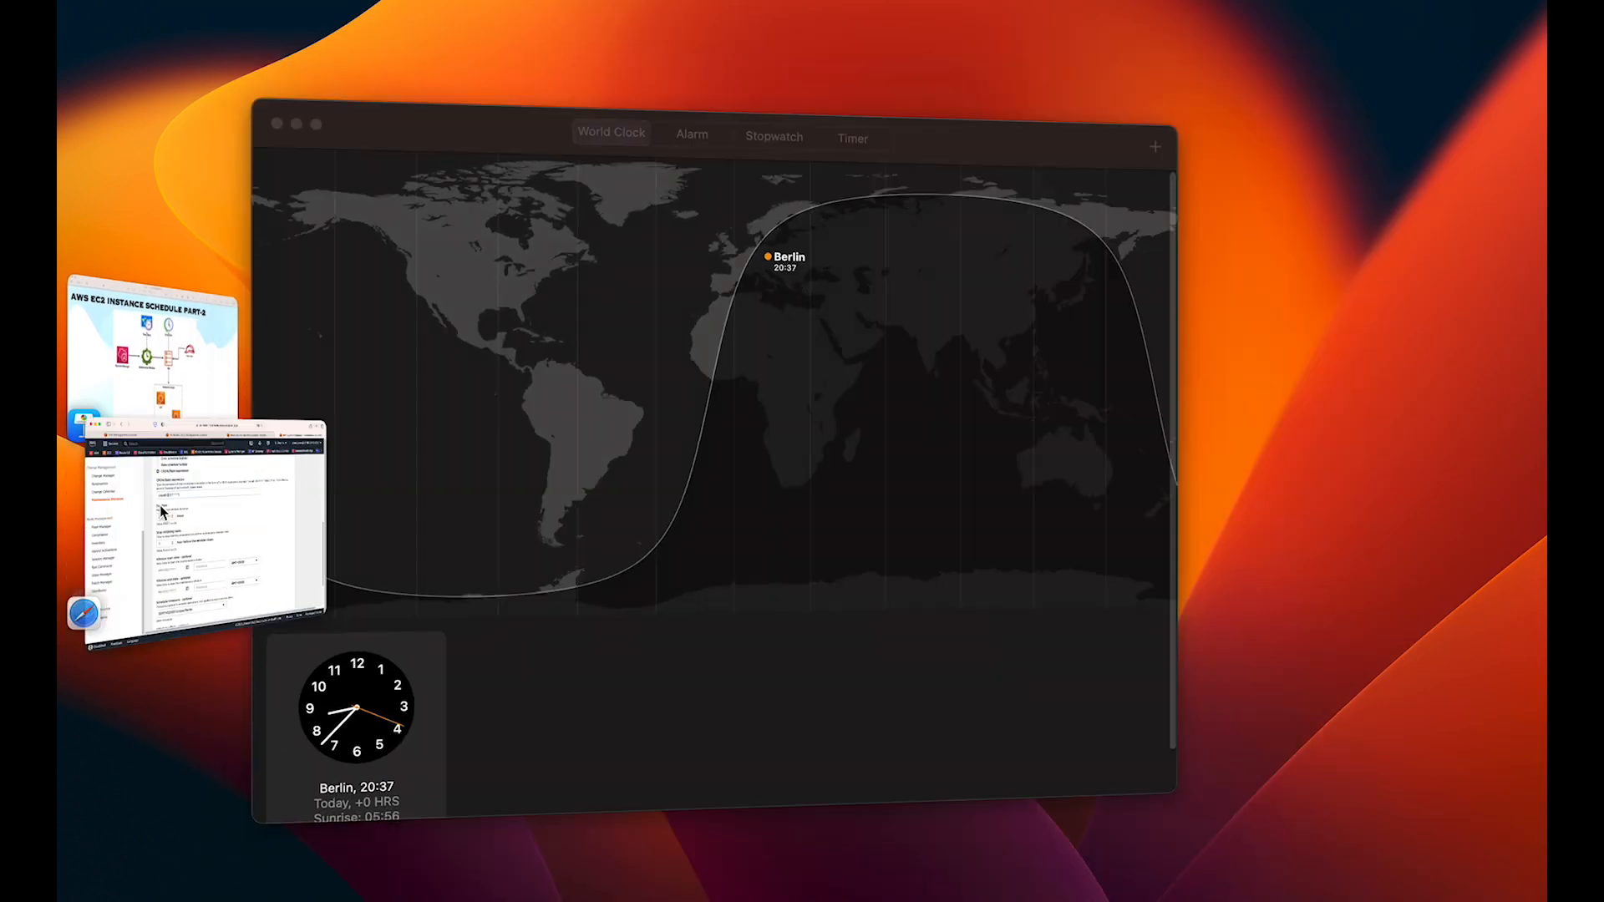
type("39 9 ? * * *)")
double_click(620, 317)
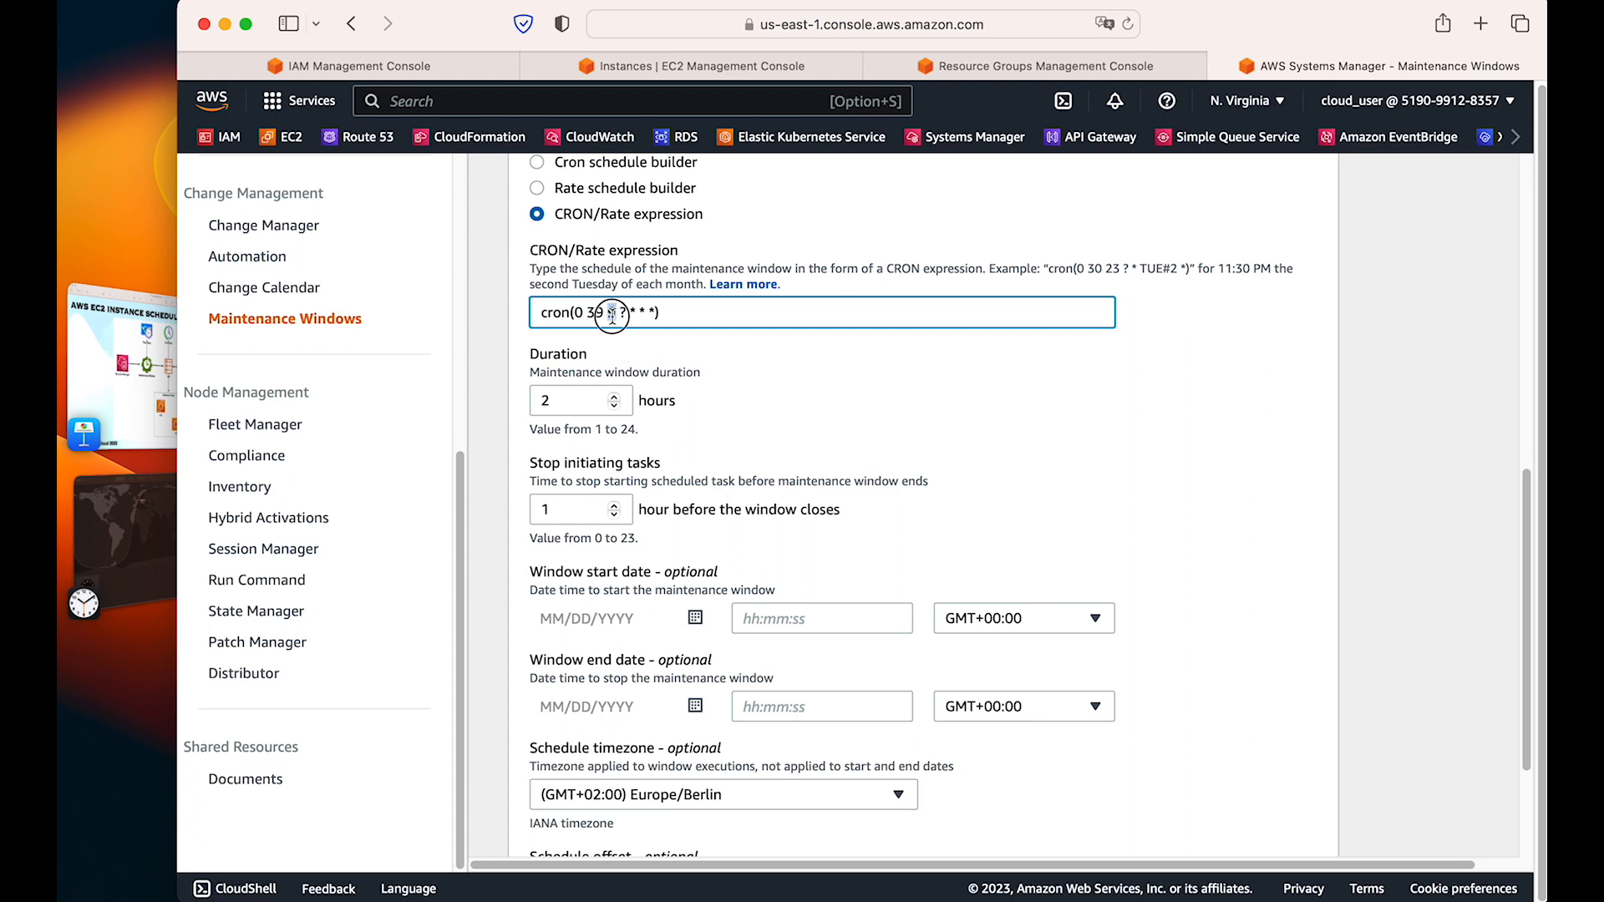
type("20")
scroll(1245, 577, "down", 3)
left_click(1291, 819)
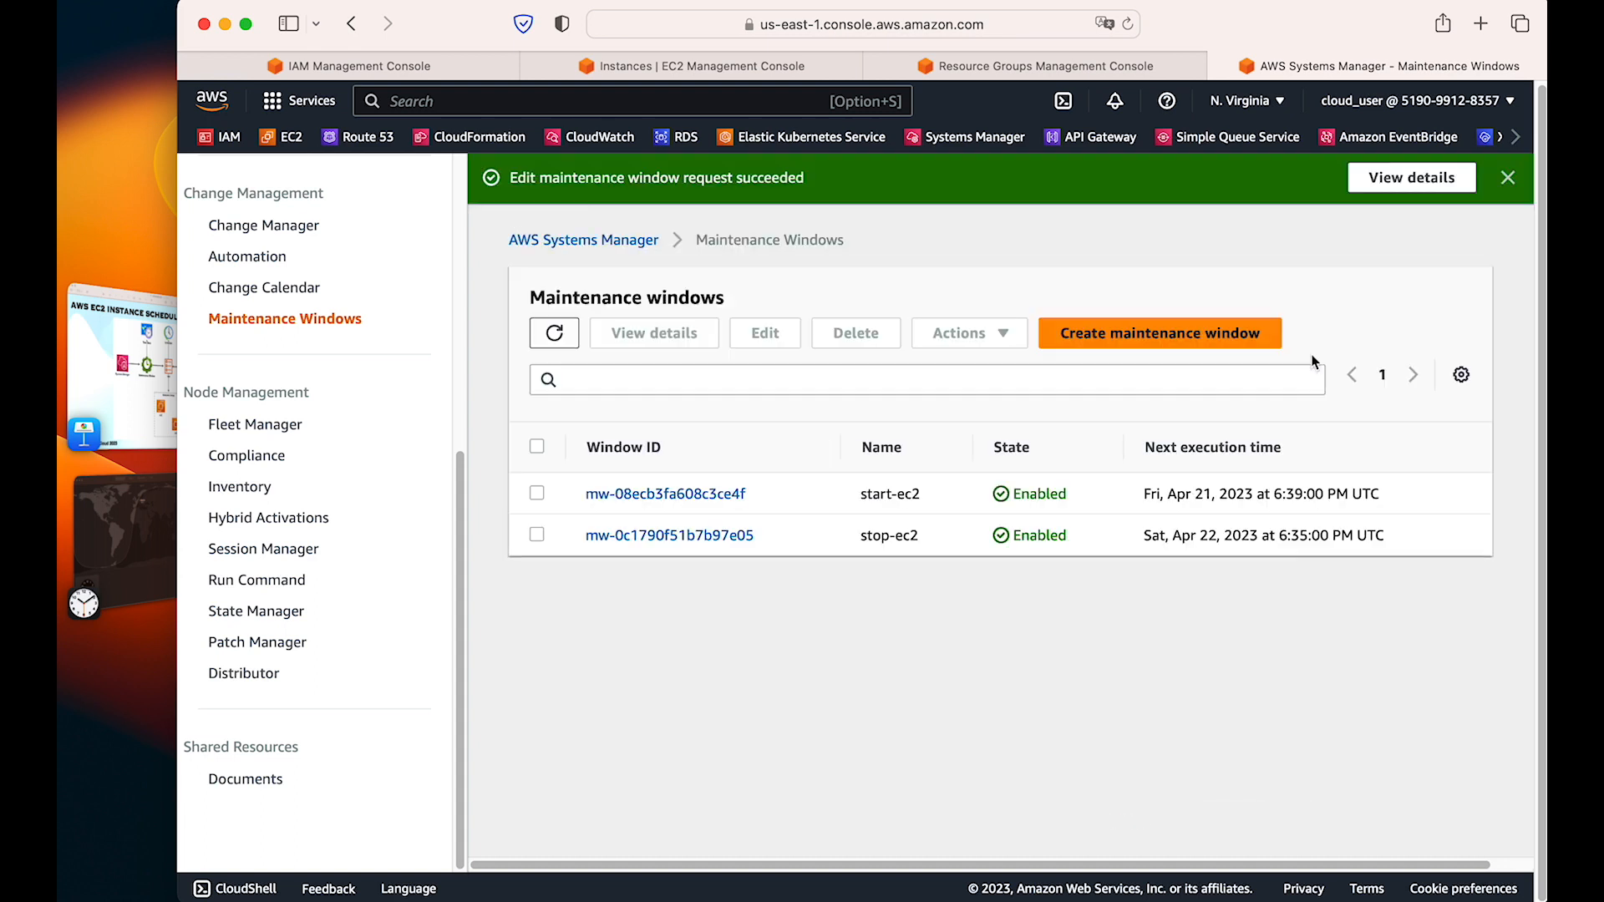
left_click(1504, 180)
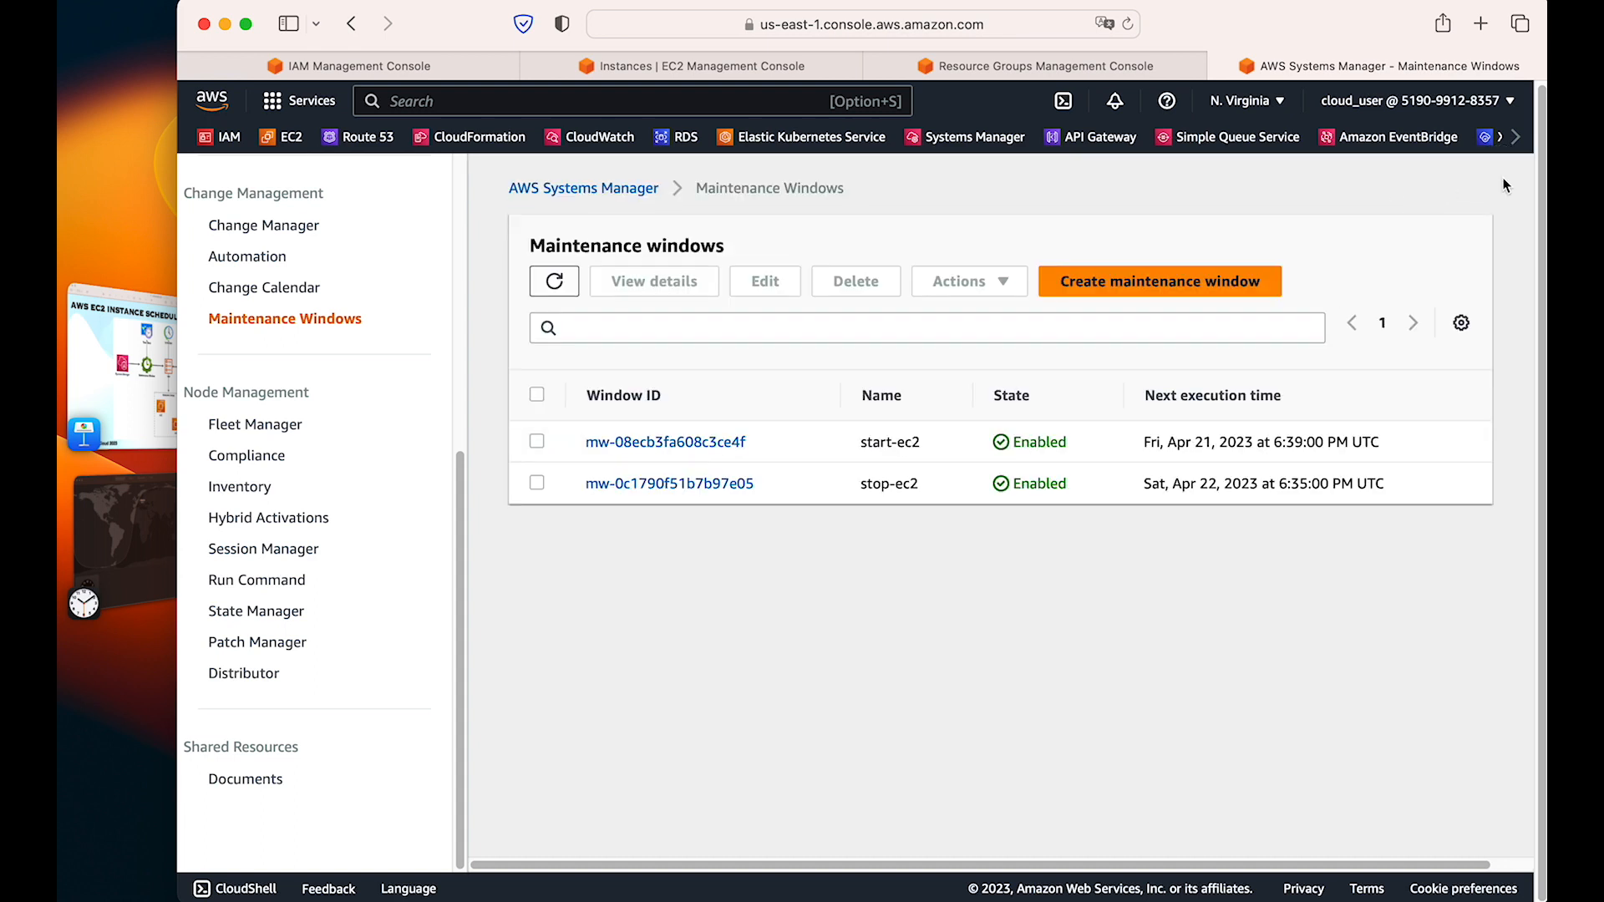
Step: Review the start-ec2 window's next execution time and compare it with the current Berlin time in Clock
left_click_drag(1275, 442, 1380, 442)
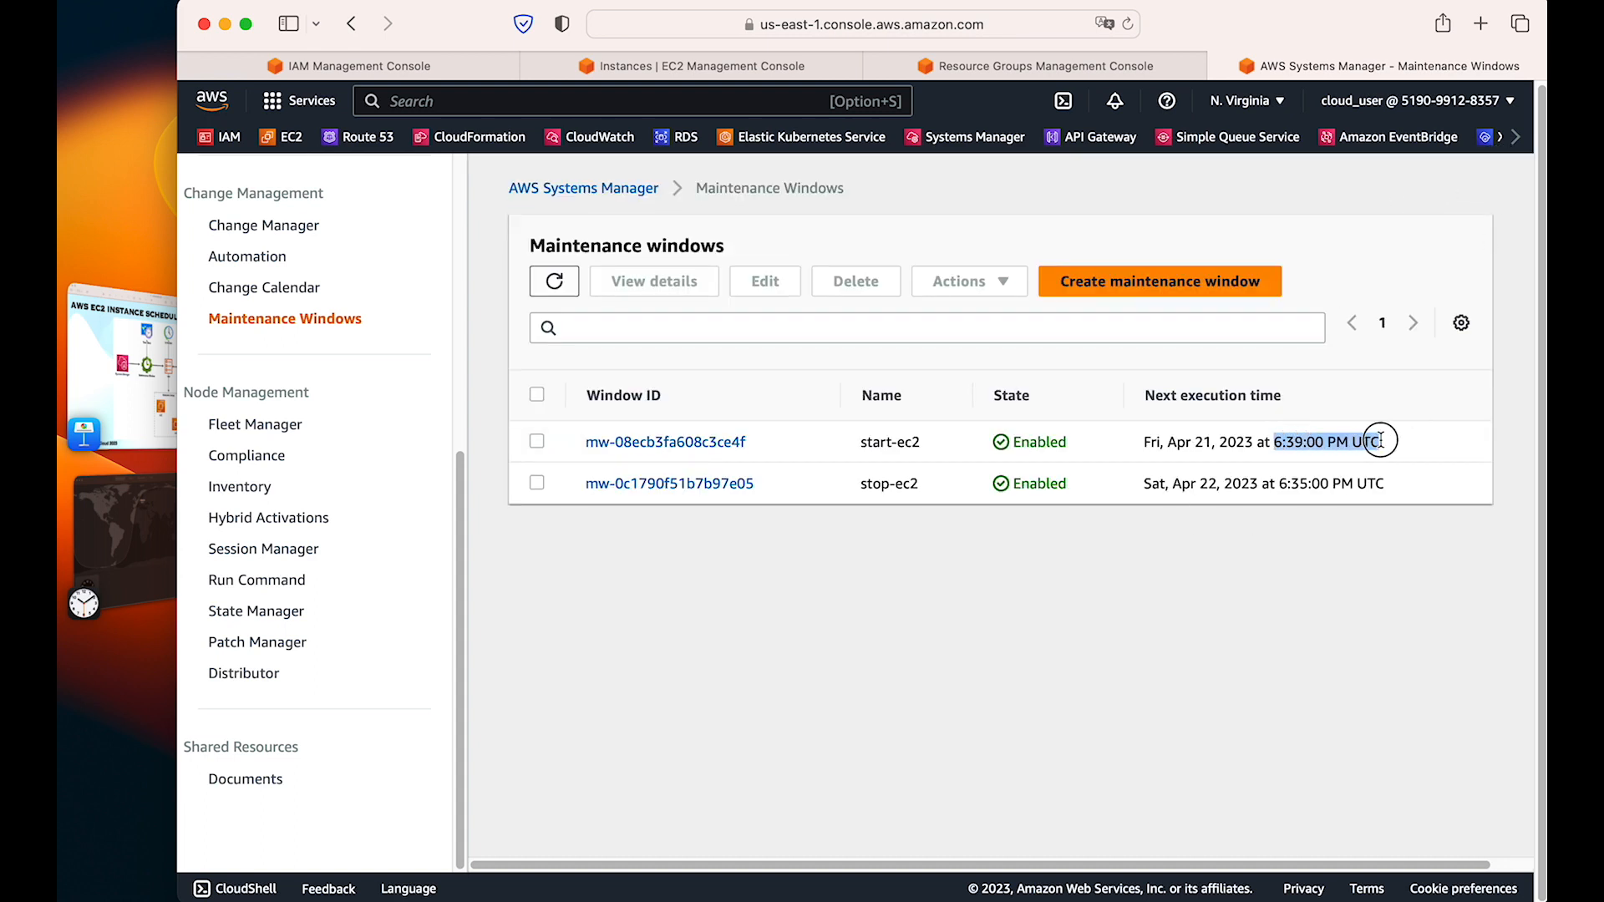
left_click(1280, 451)
left_click_drag(1276, 445, 1397, 447)
left_click(85, 550)
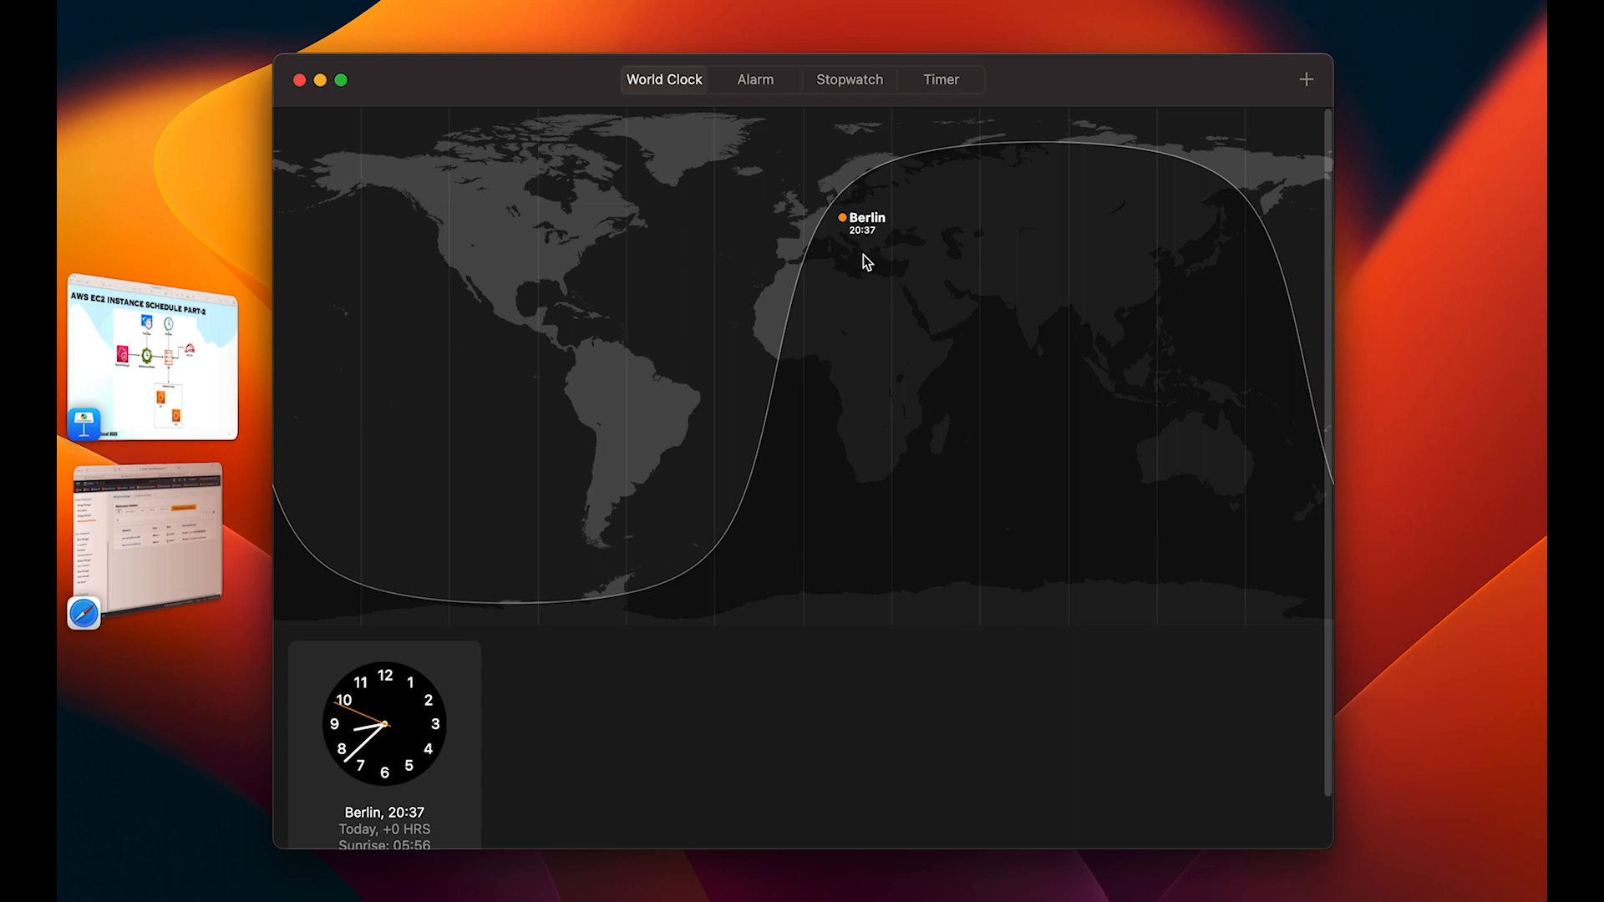
left_click(148, 535)
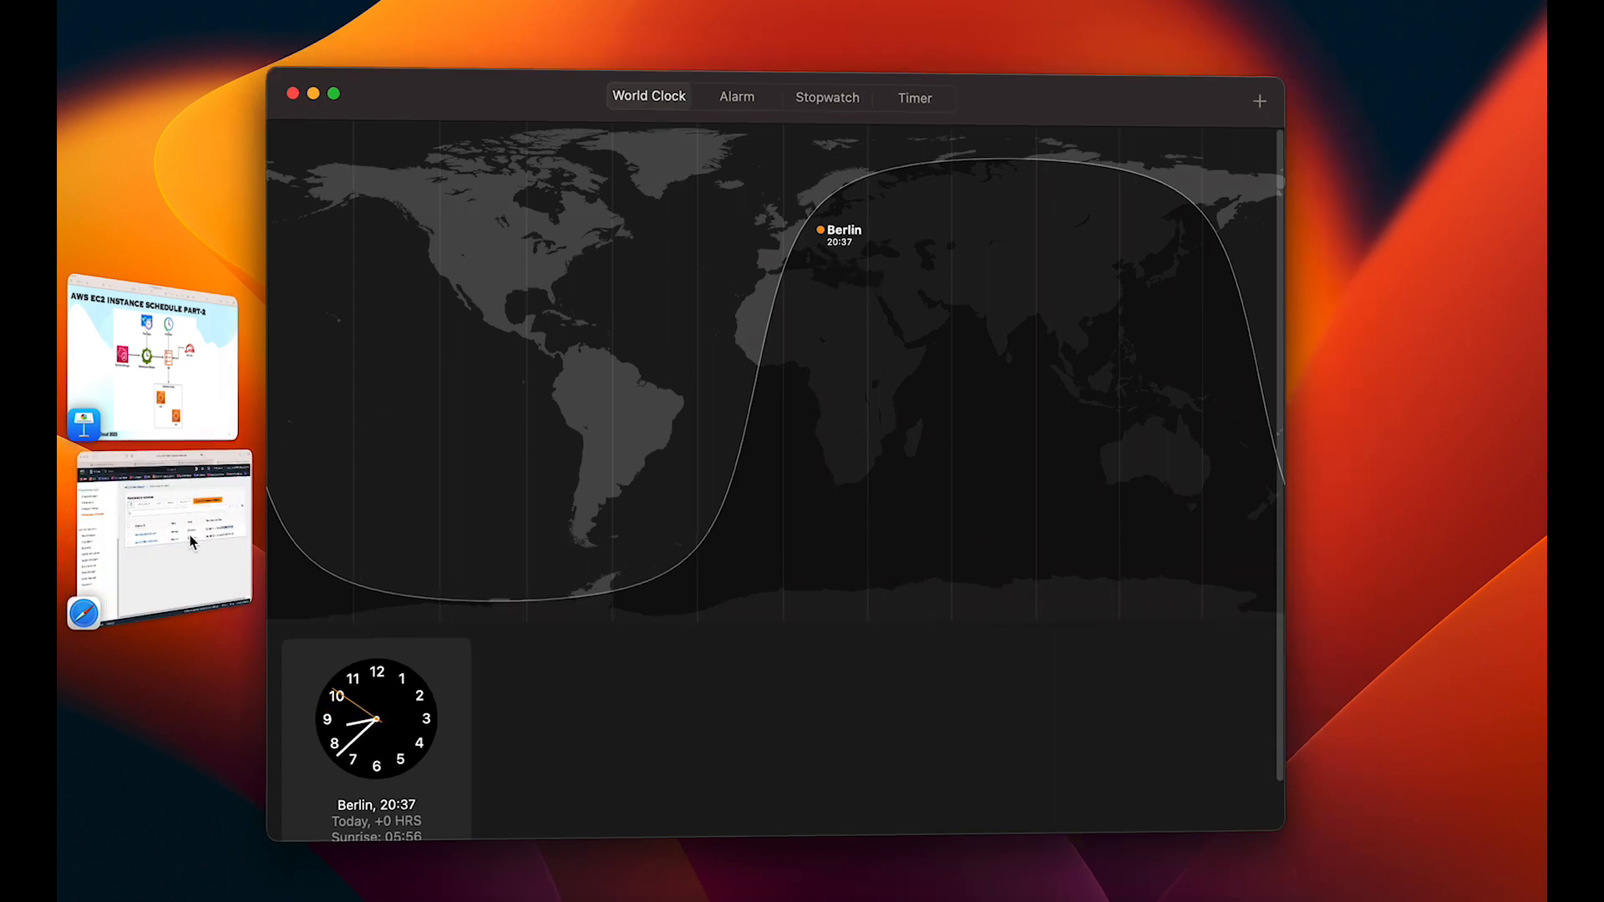
Step: Refresh the EC2 instances list repeatedly to monitor whether both Linux instances start, and check the Berlin time in Clock
key("super+2")
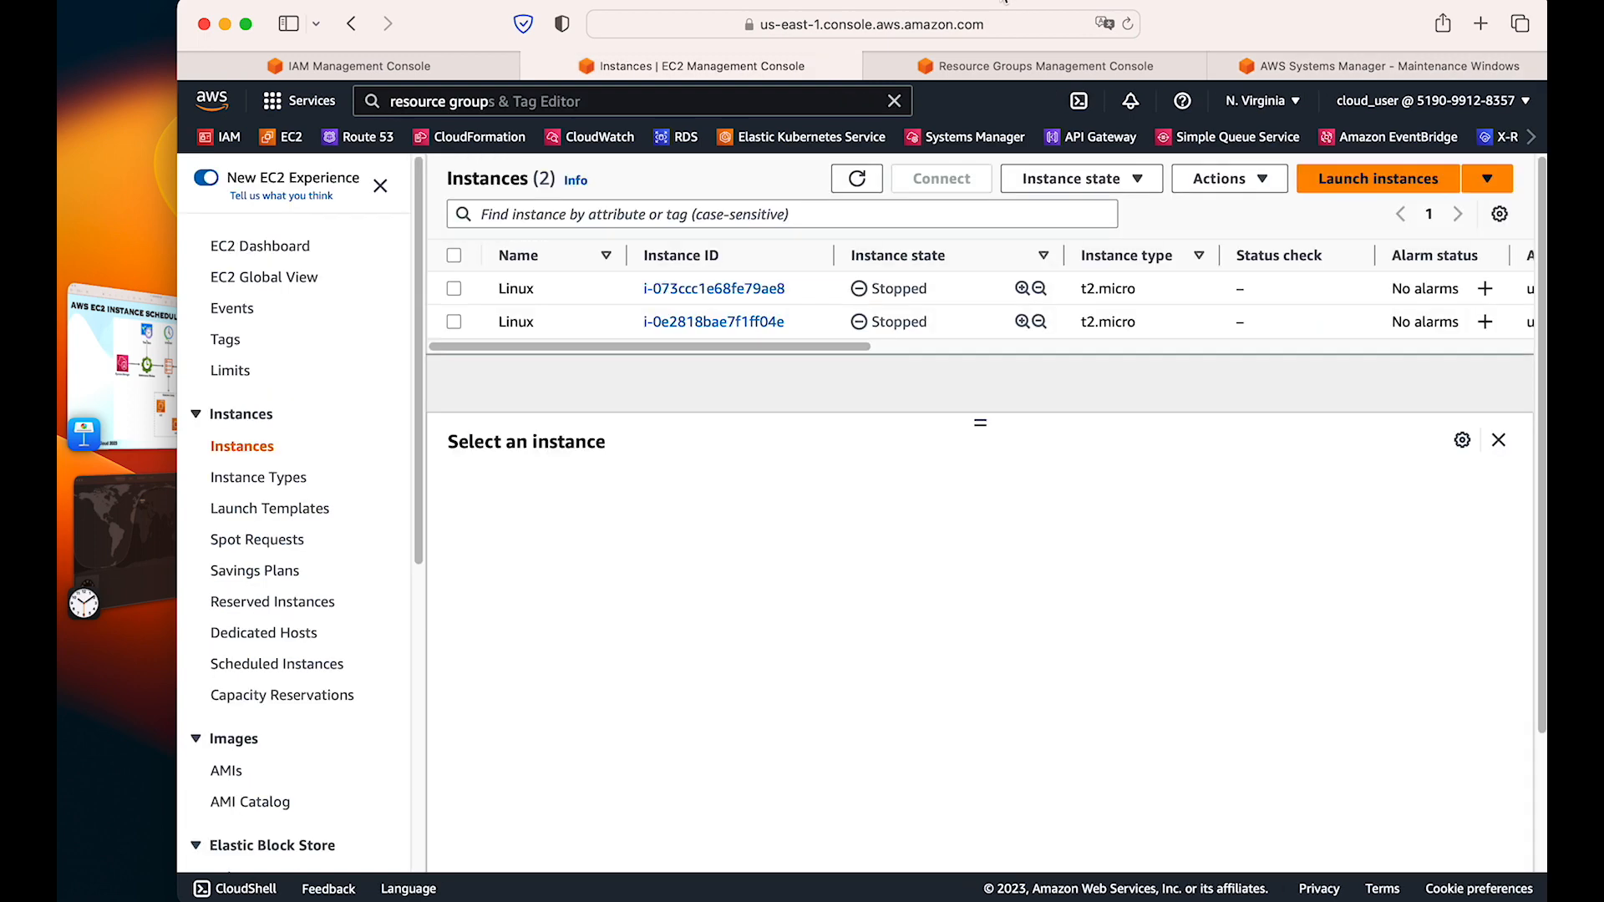
left_click(145, 535)
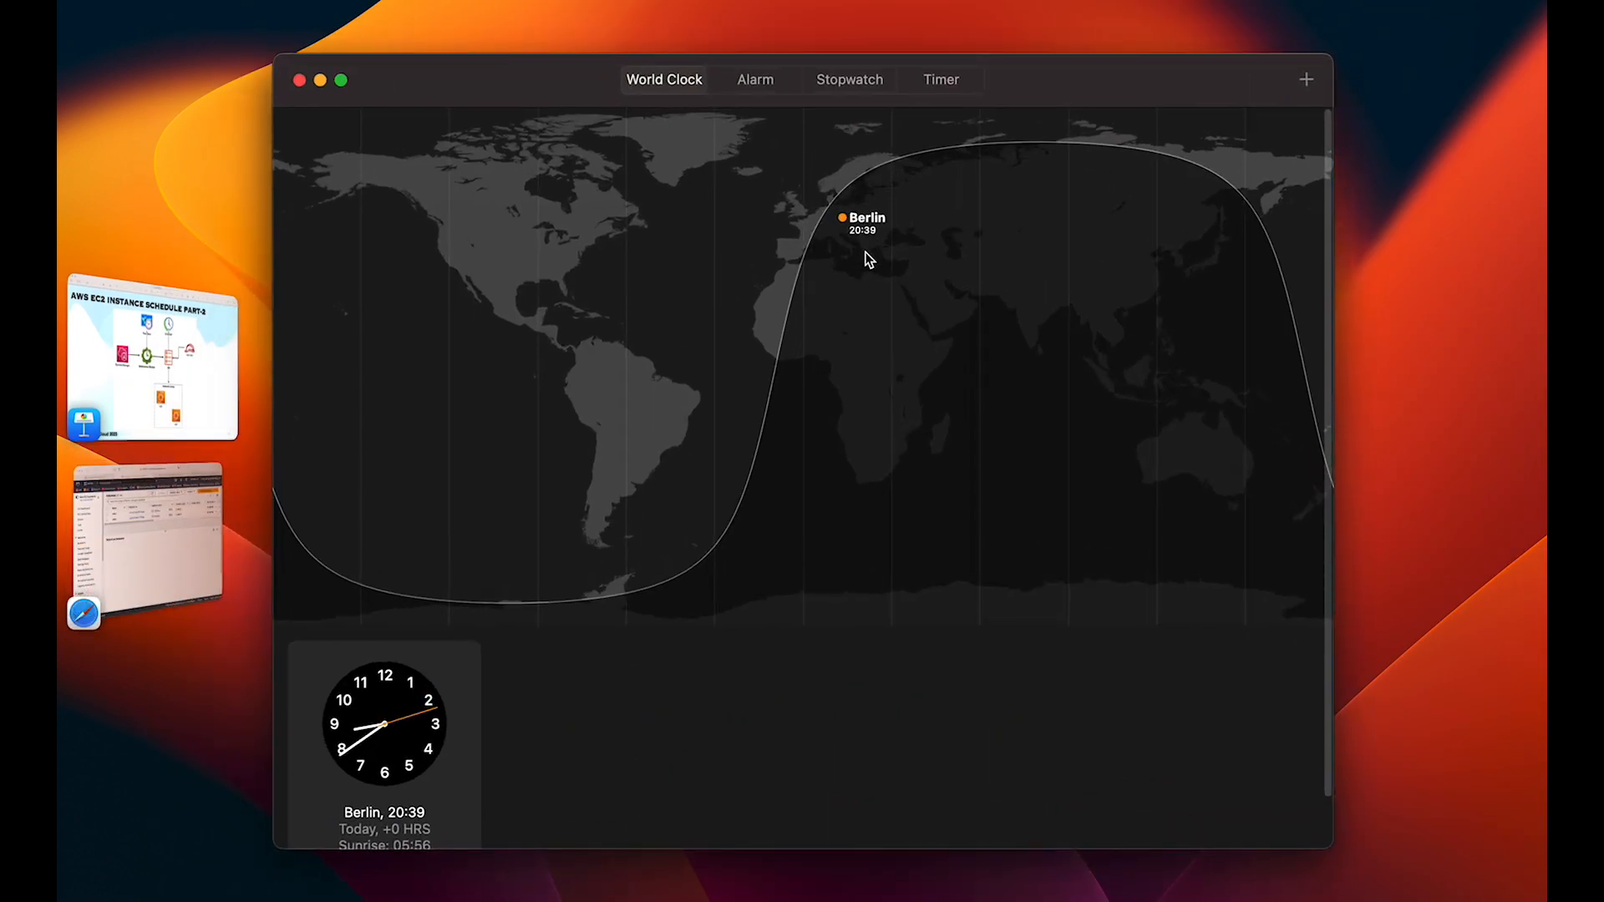
mouse_move(372, 732)
left_click(118, 544)
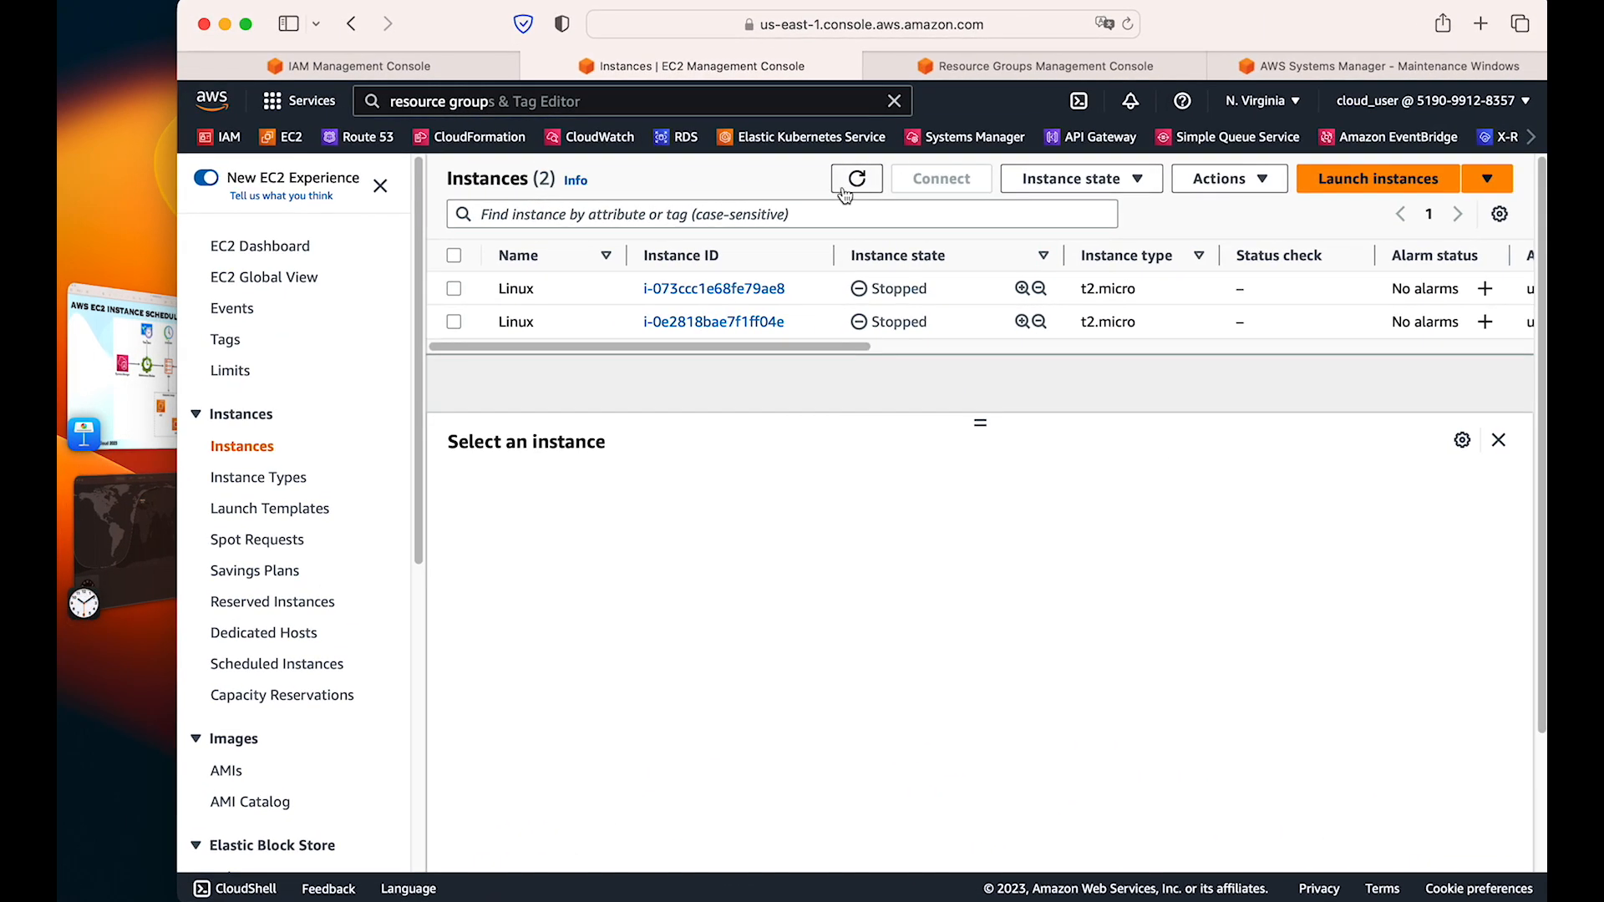
left_click(857, 181)
left_click(856, 180)
left_click(857, 181)
left_click(856, 180)
left_click(856, 180)
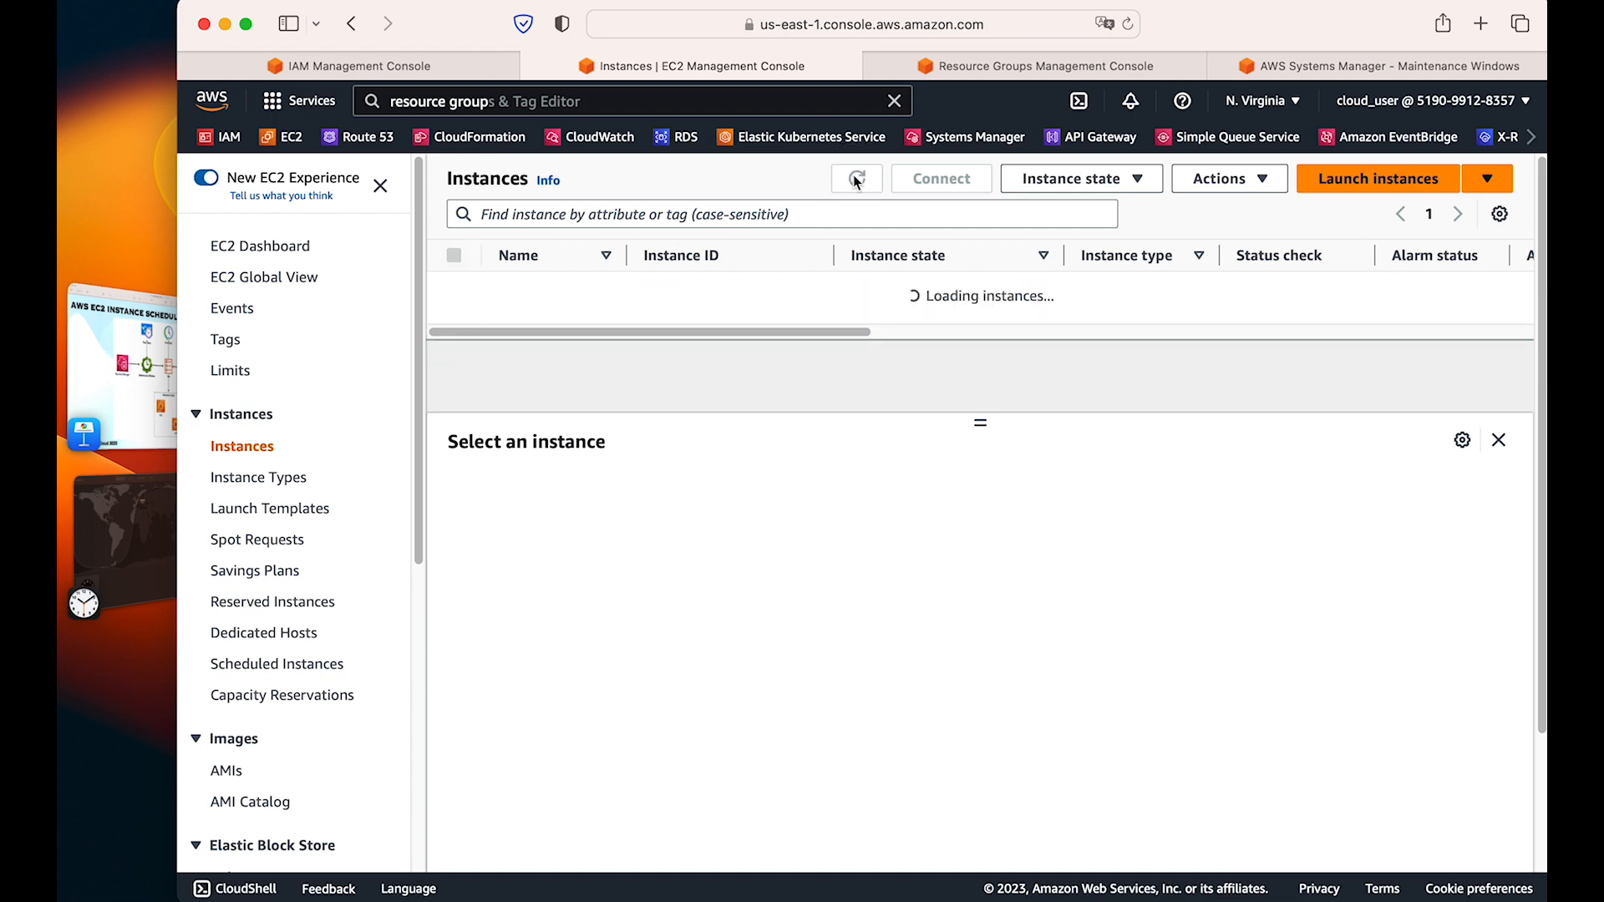
left_click(857, 180)
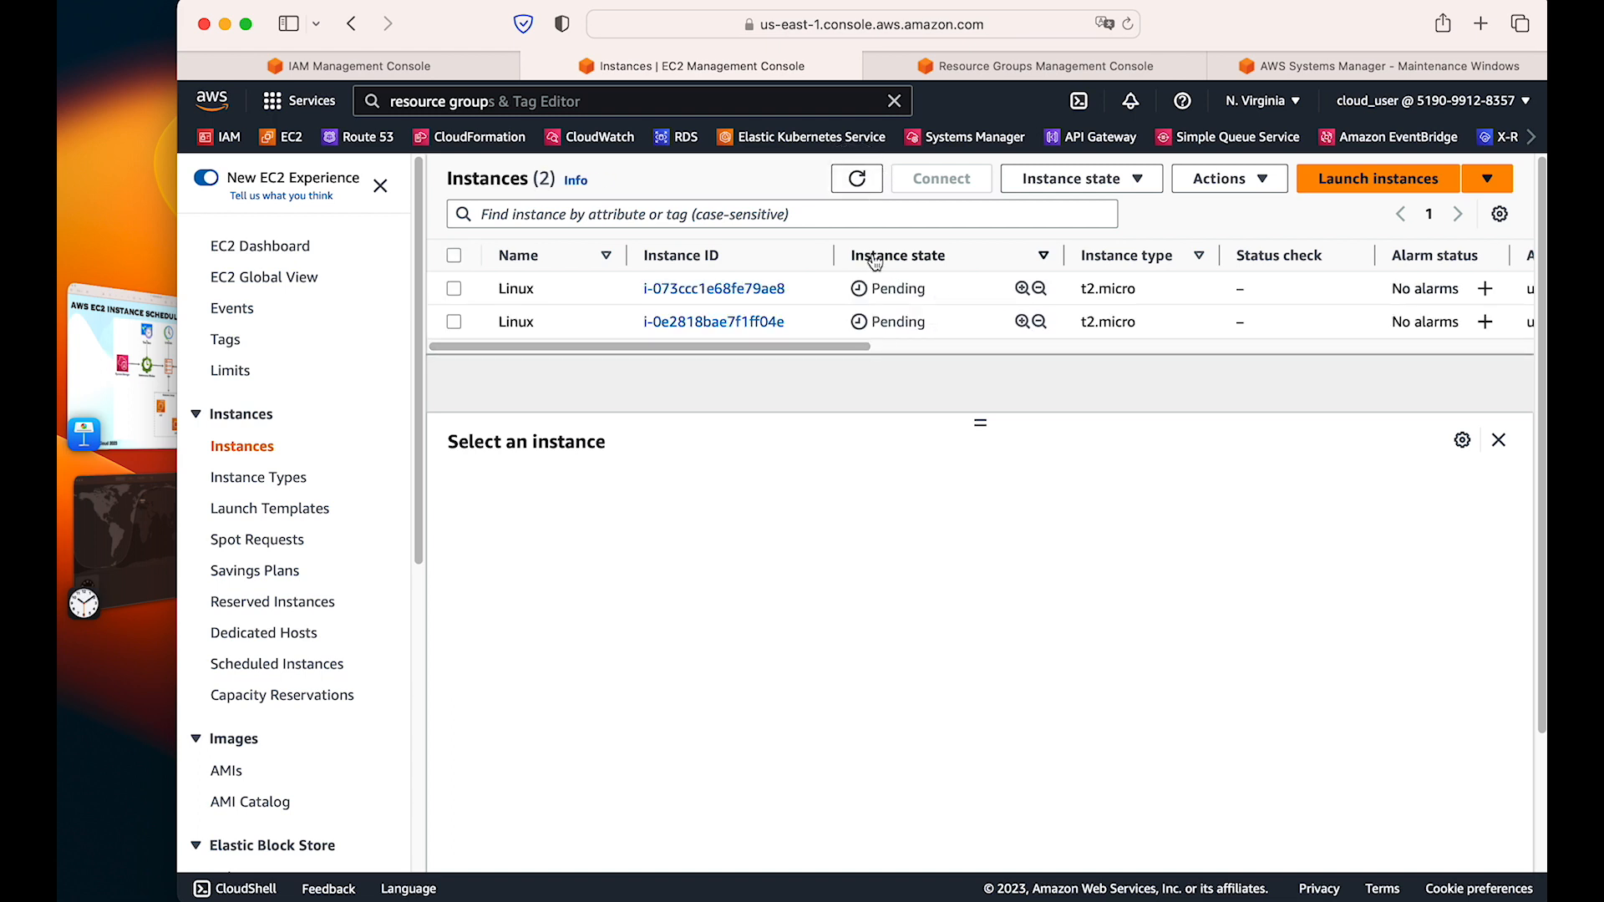
left_click(856, 179)
left_click(132, 530)
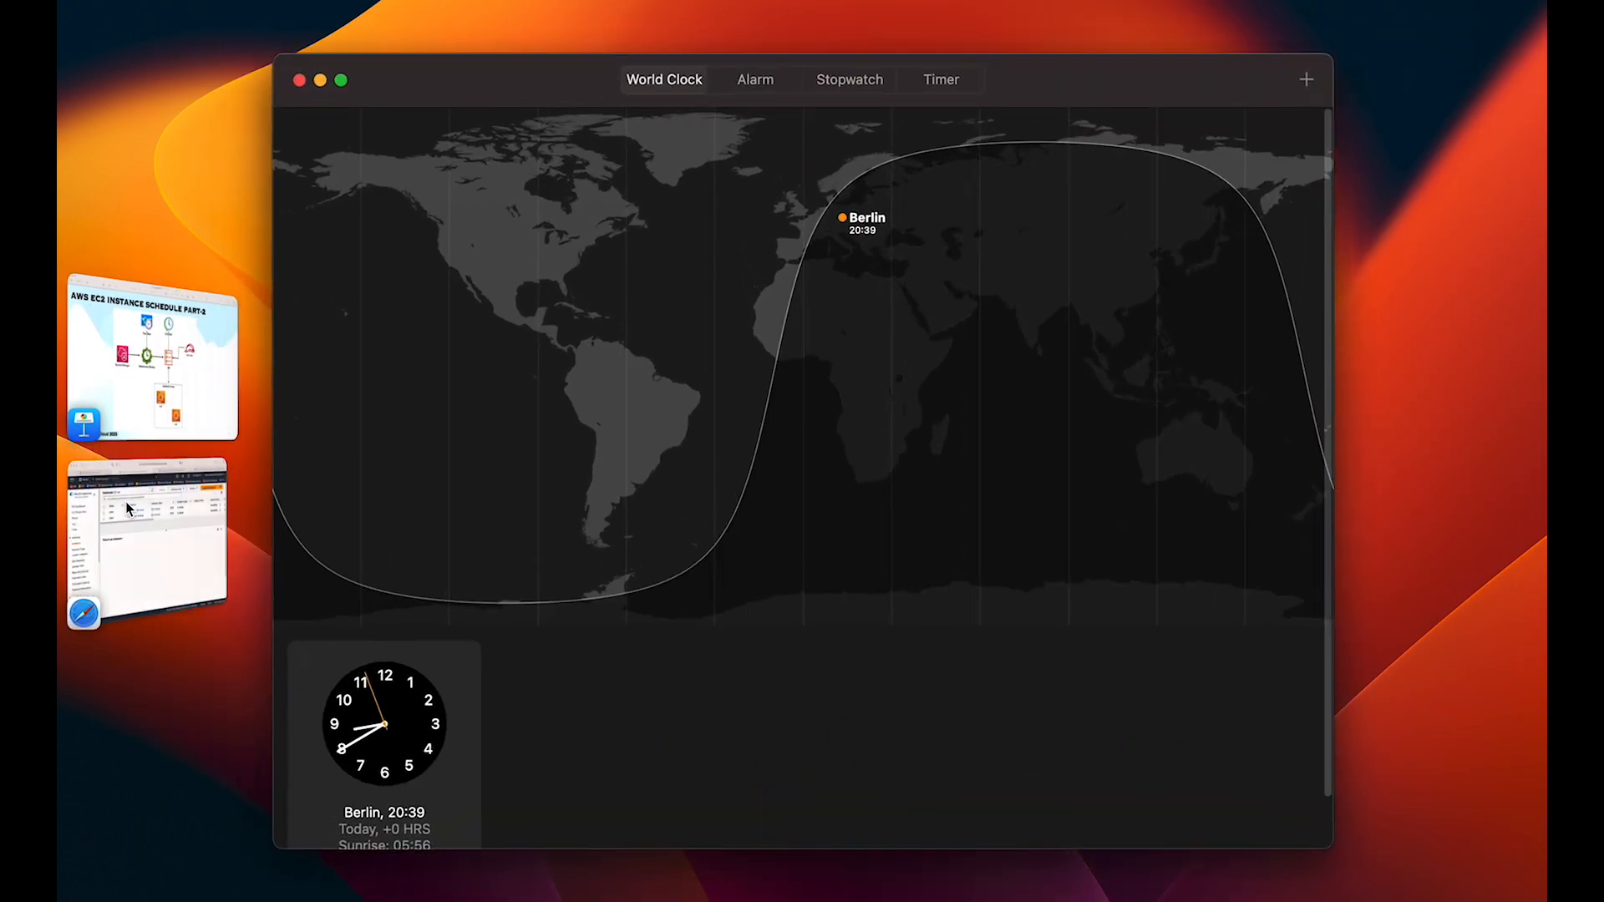
Step: Switch to Safari and refresh the EC2 instances list repeatedly to check the state of both Linux instances
left_click(126, 501)
left_click(869, 178)
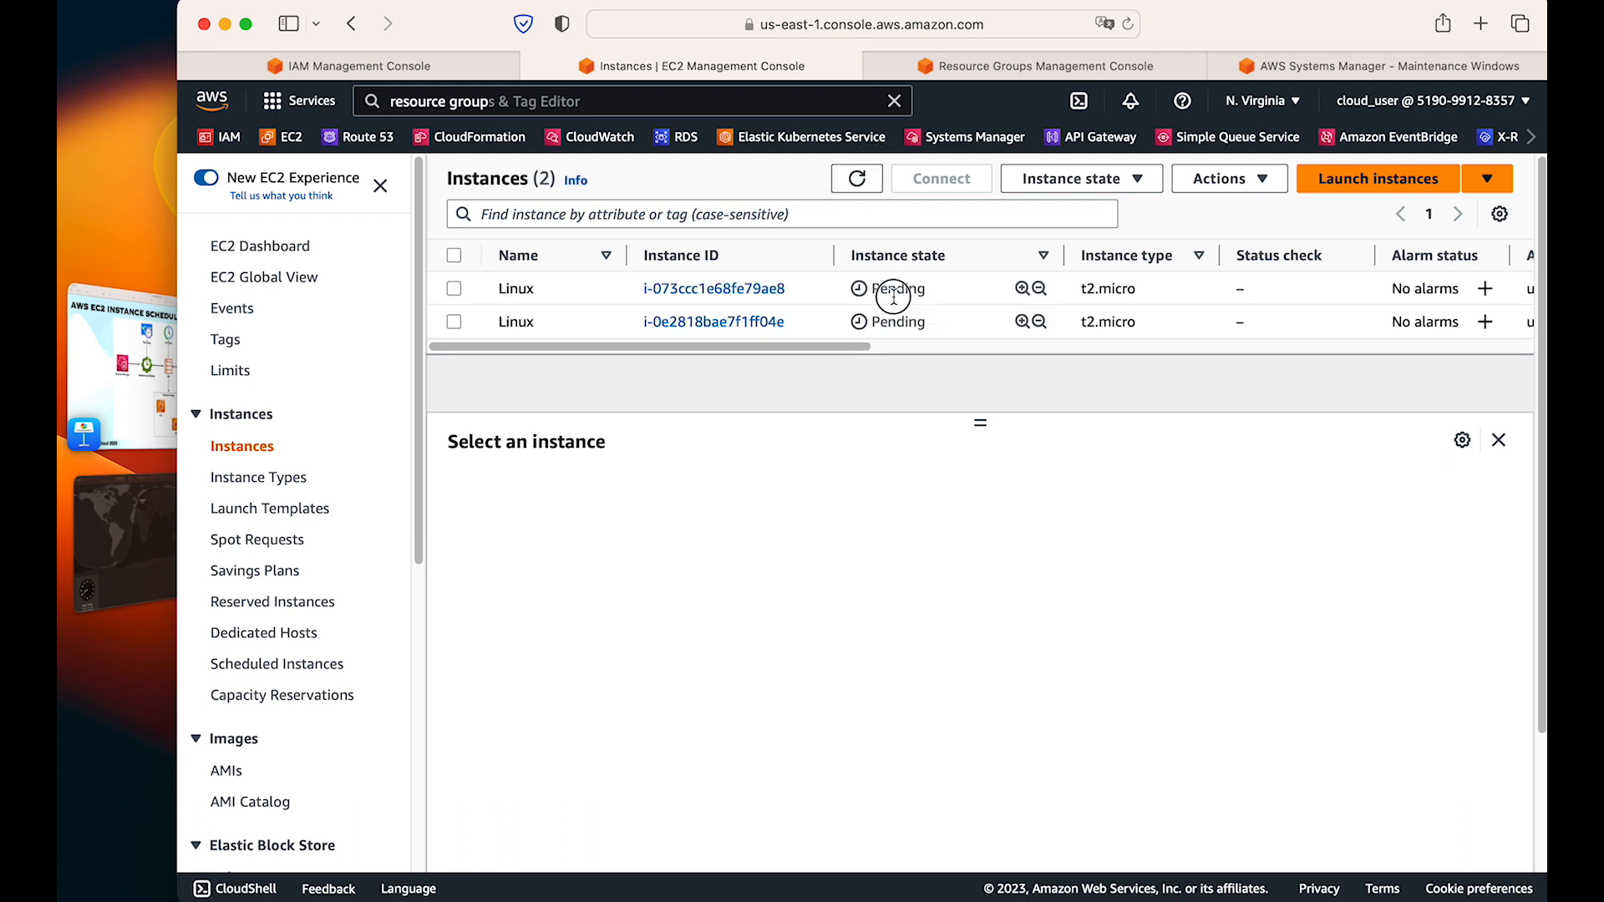
left_click(894, 292)
left_click(853, 184)
left_click(855, 178)
left_click(855, 179)
Step: Review the start-ec2 entry in the Systems Manager maintenance windows list
left_click(1343, 63)
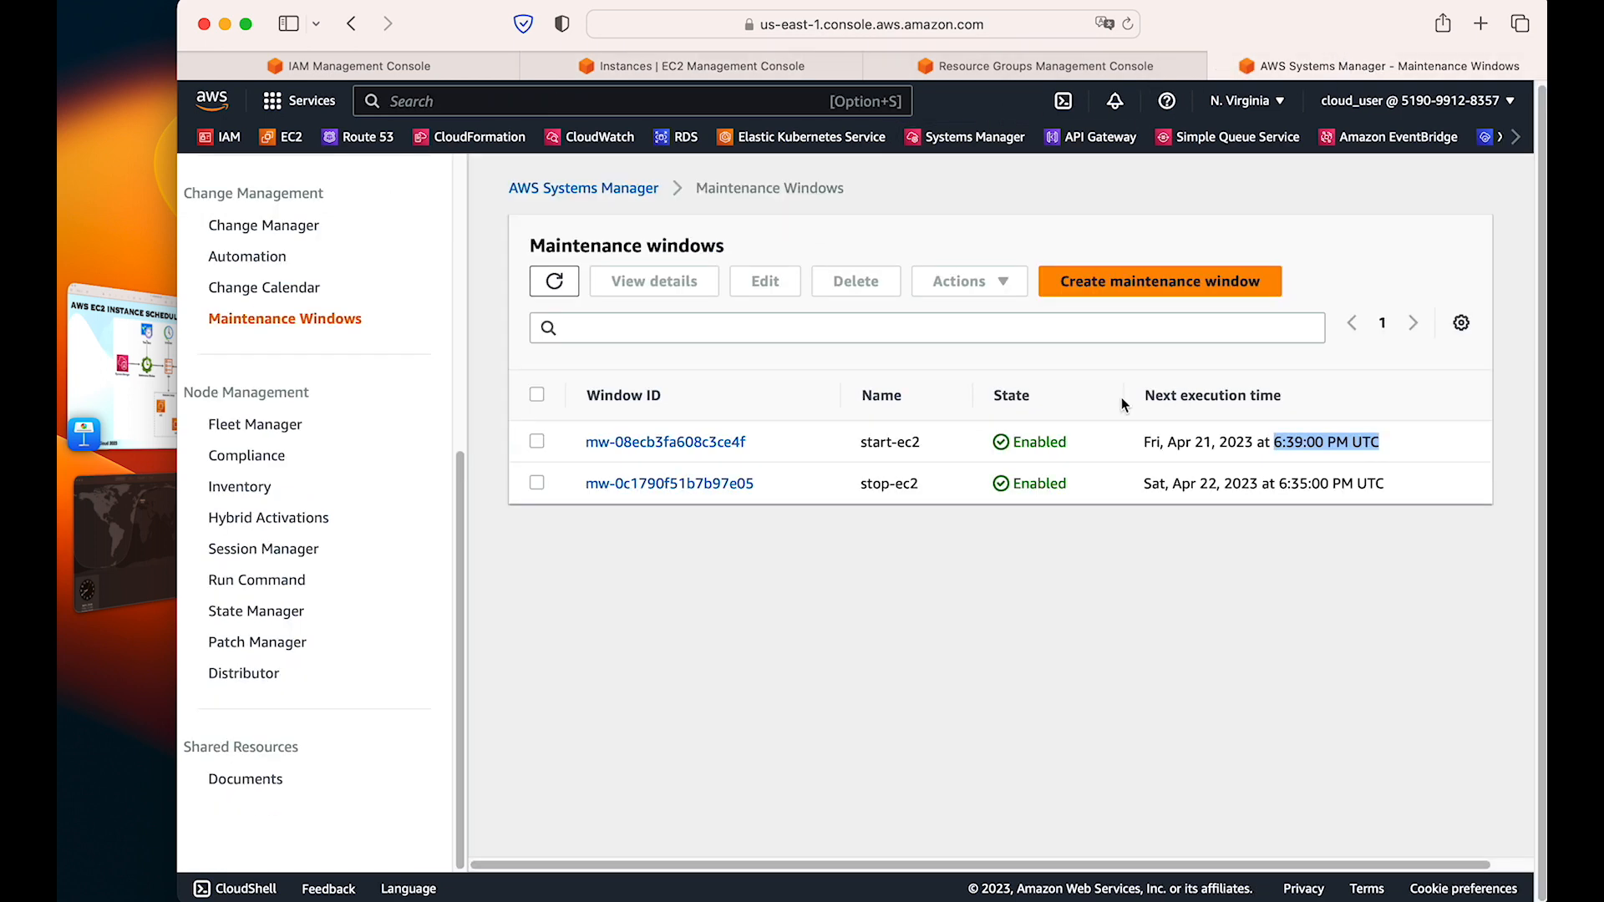
left_click(1200, 531)
left_click_drag(845, 452, 990, 443)
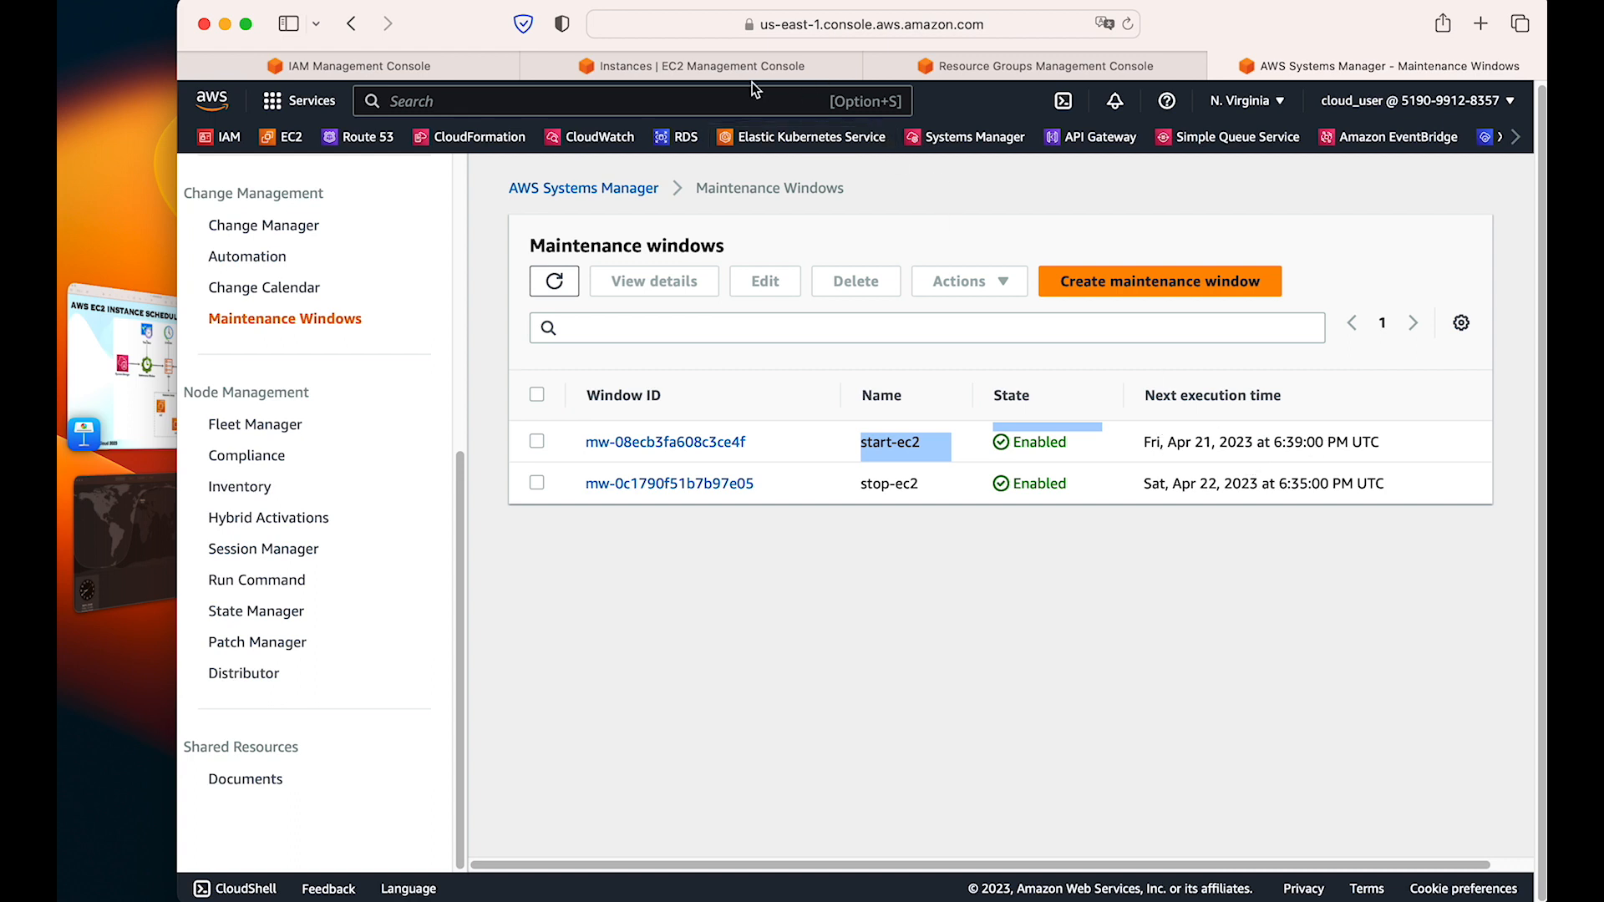
Step: Recheck both Linux instances in the refreshed EC2 list, view the first instance's details, and leave it deselected
left_click(680, 67)
left_click(857, 179)
left_click(860, 184)
left_click(860, 184)
left_click(892, 288)
left_click(895, 321)
left_click(901, 294)
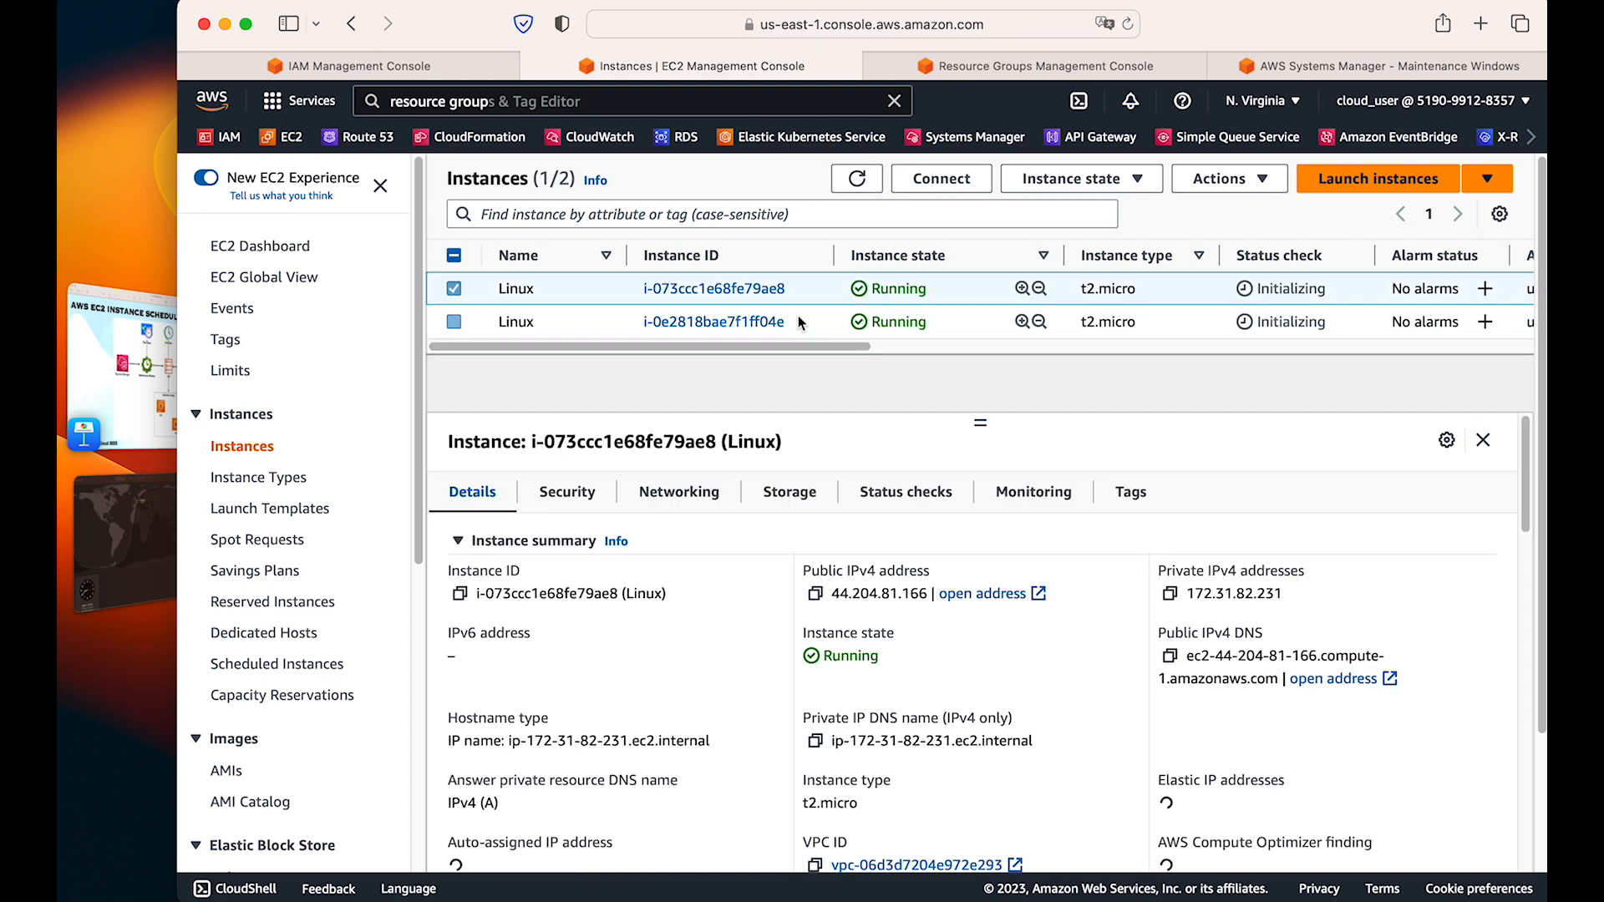
left_click(454, 289)
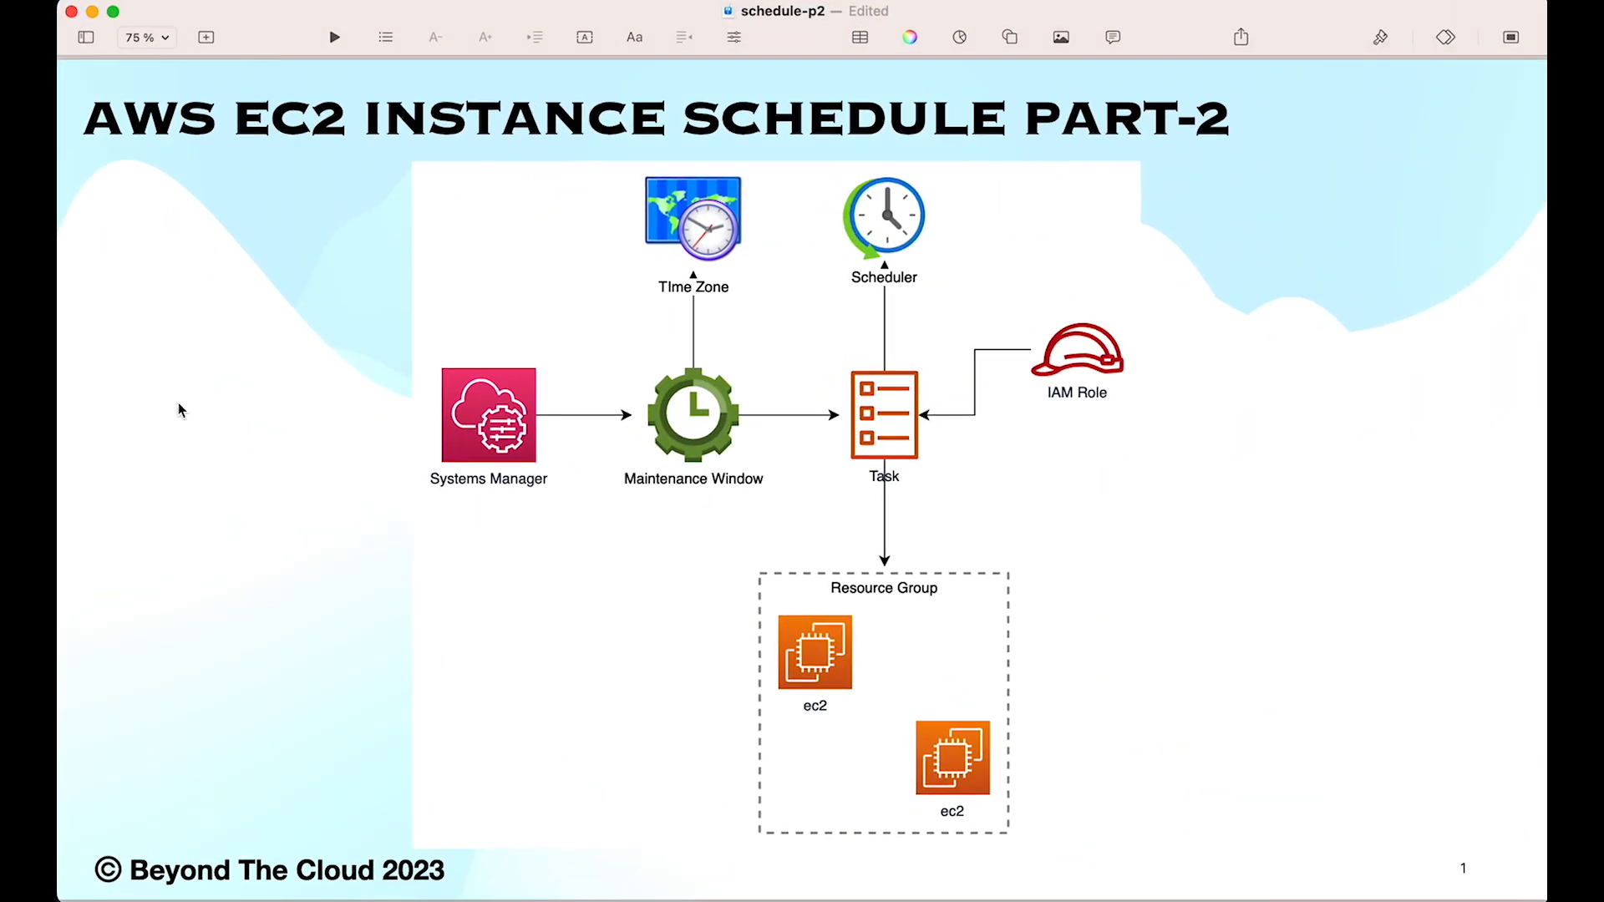
Step: Switch from the Keynote diagram back to Safari, refresh the EC2 instances list, and view the Systems Manager maintenance windows
mouse_move(51, 422)
left_click(154, 419)
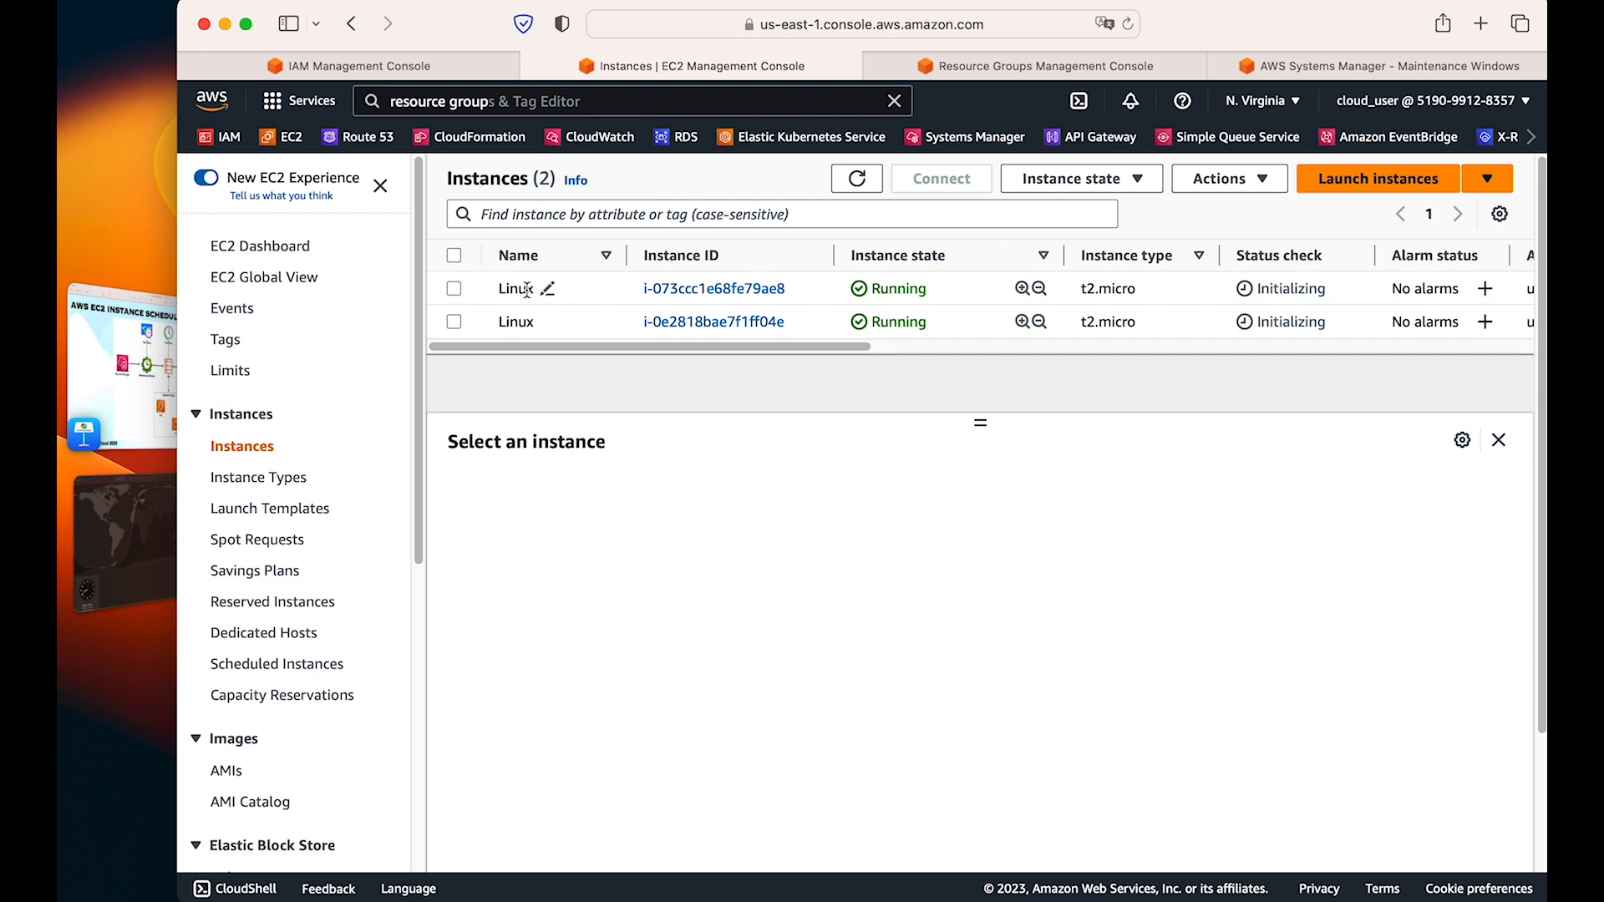
left_click(838, 184)
left_click(1279, 67)
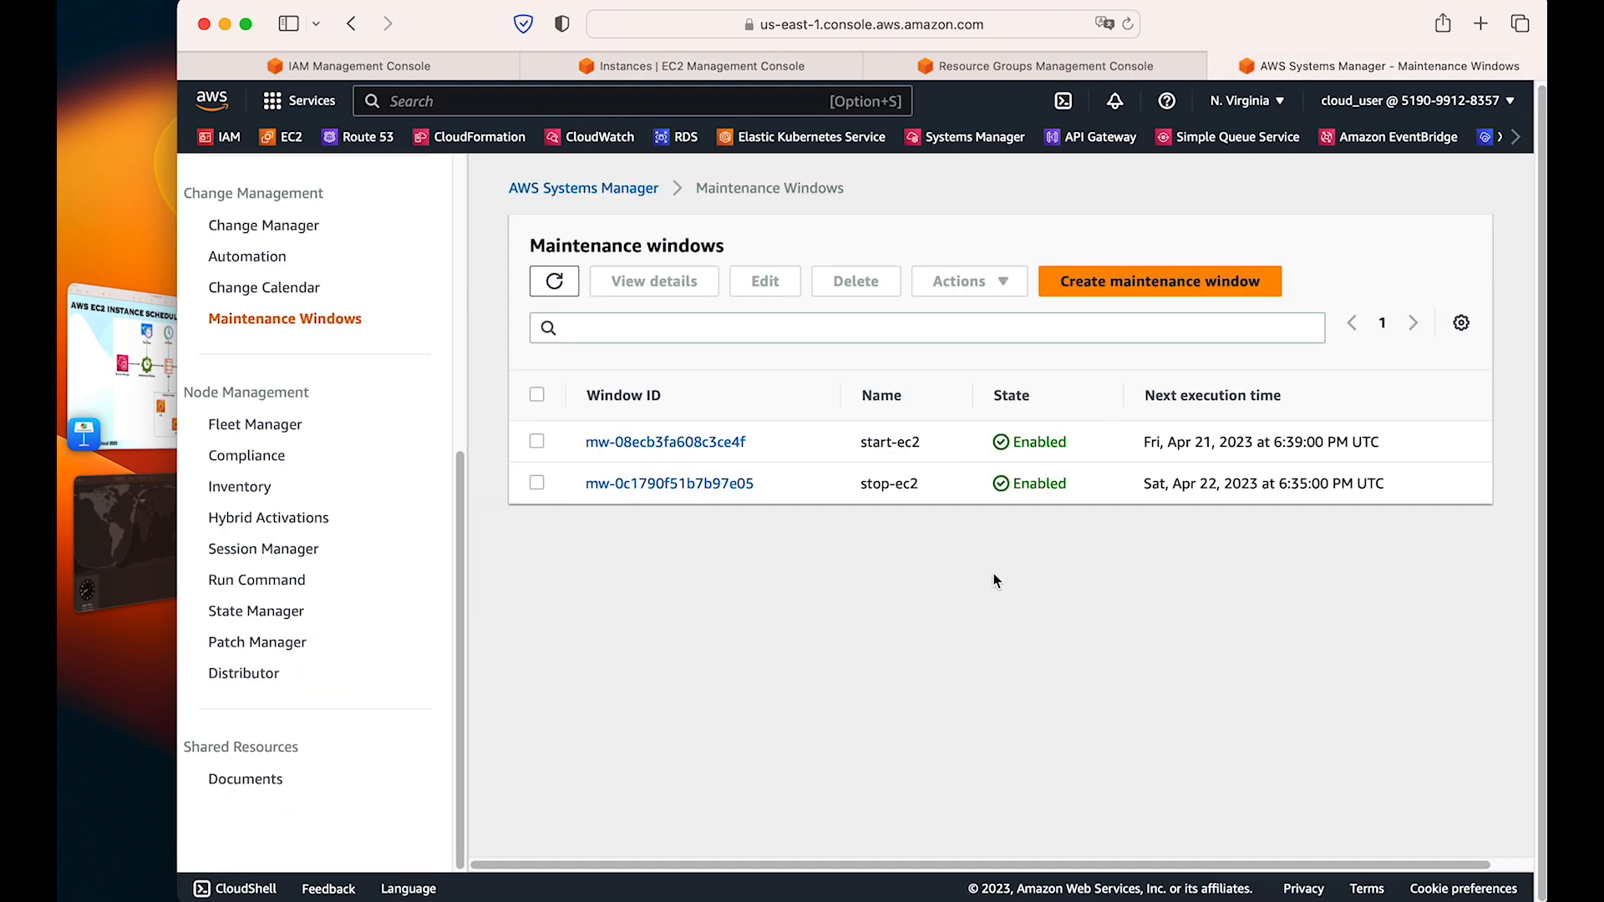